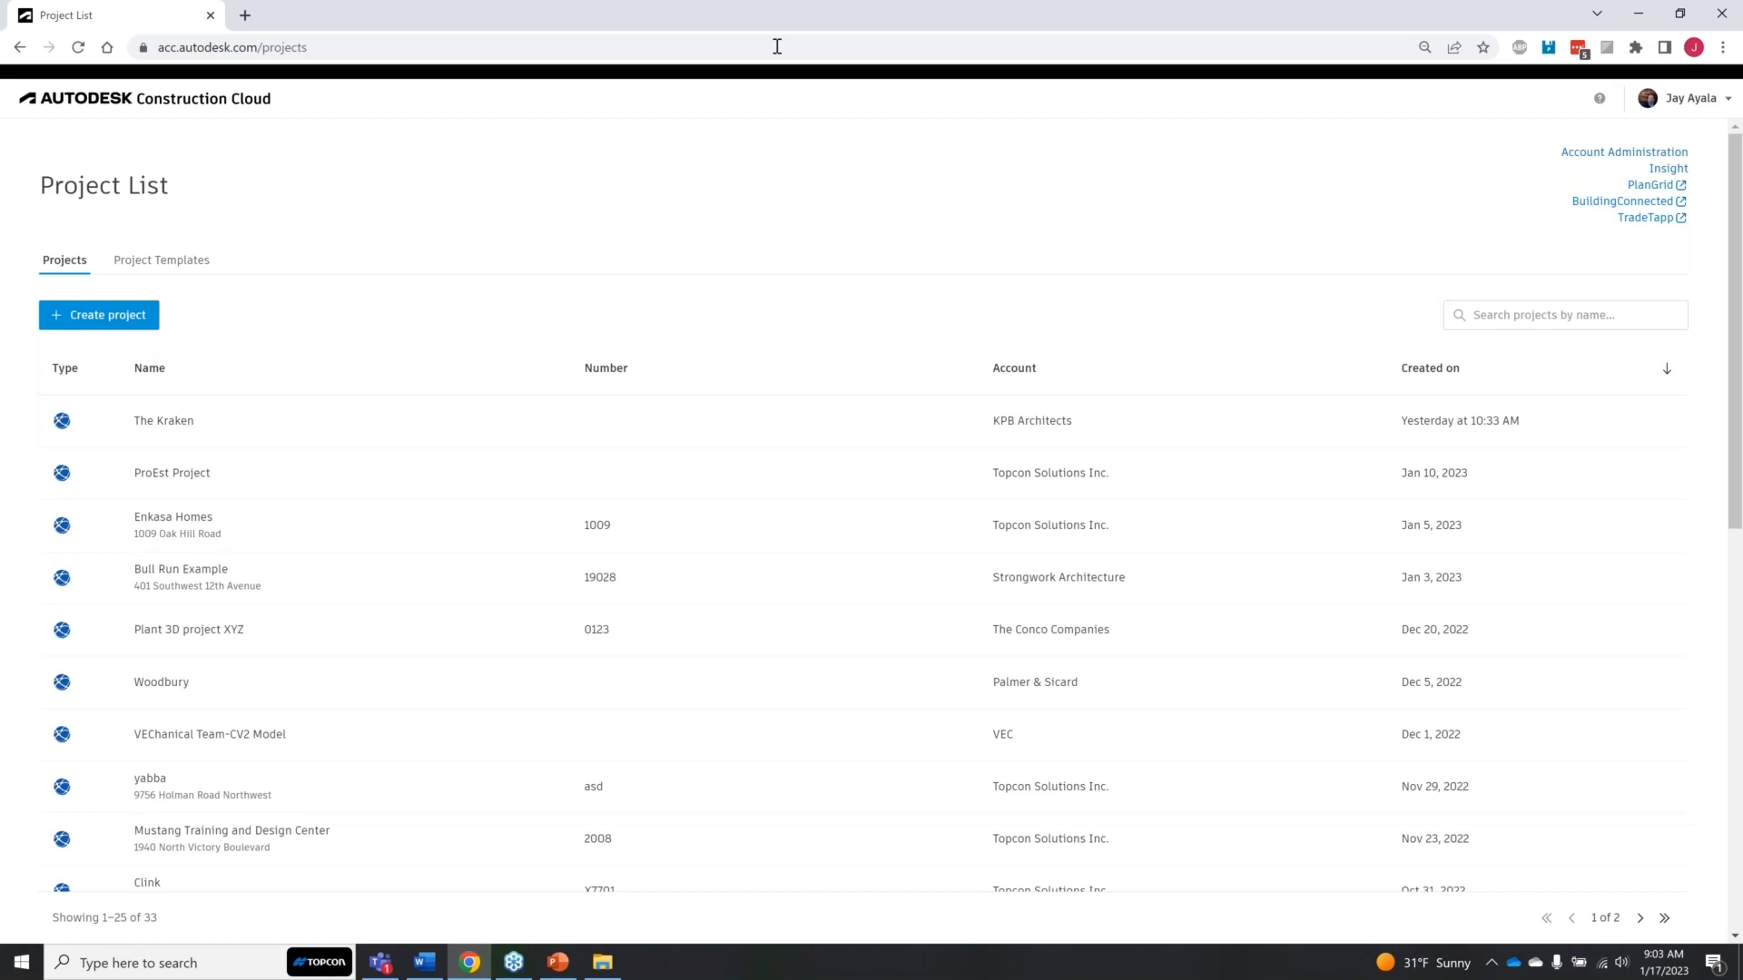
Step: Search the project list for "audubon", open the Audubon 2022 project and go to its photos
scroll(905, 570, down, 4)
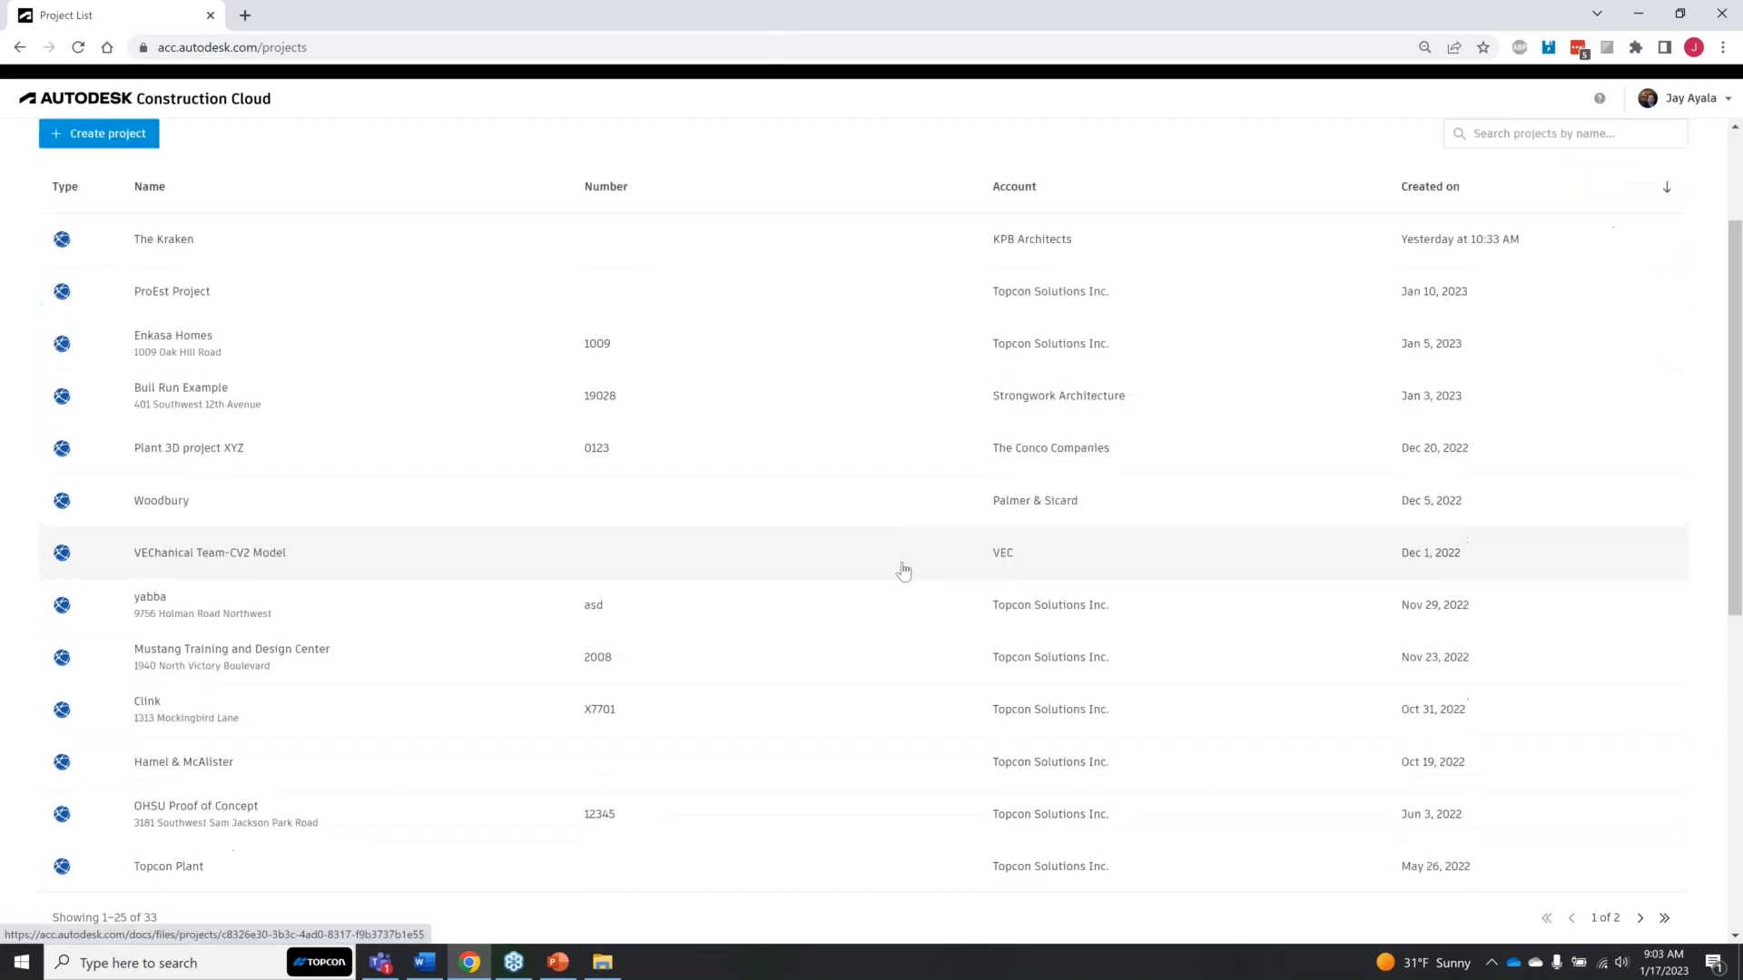
scroll(903, 570, down, 5)
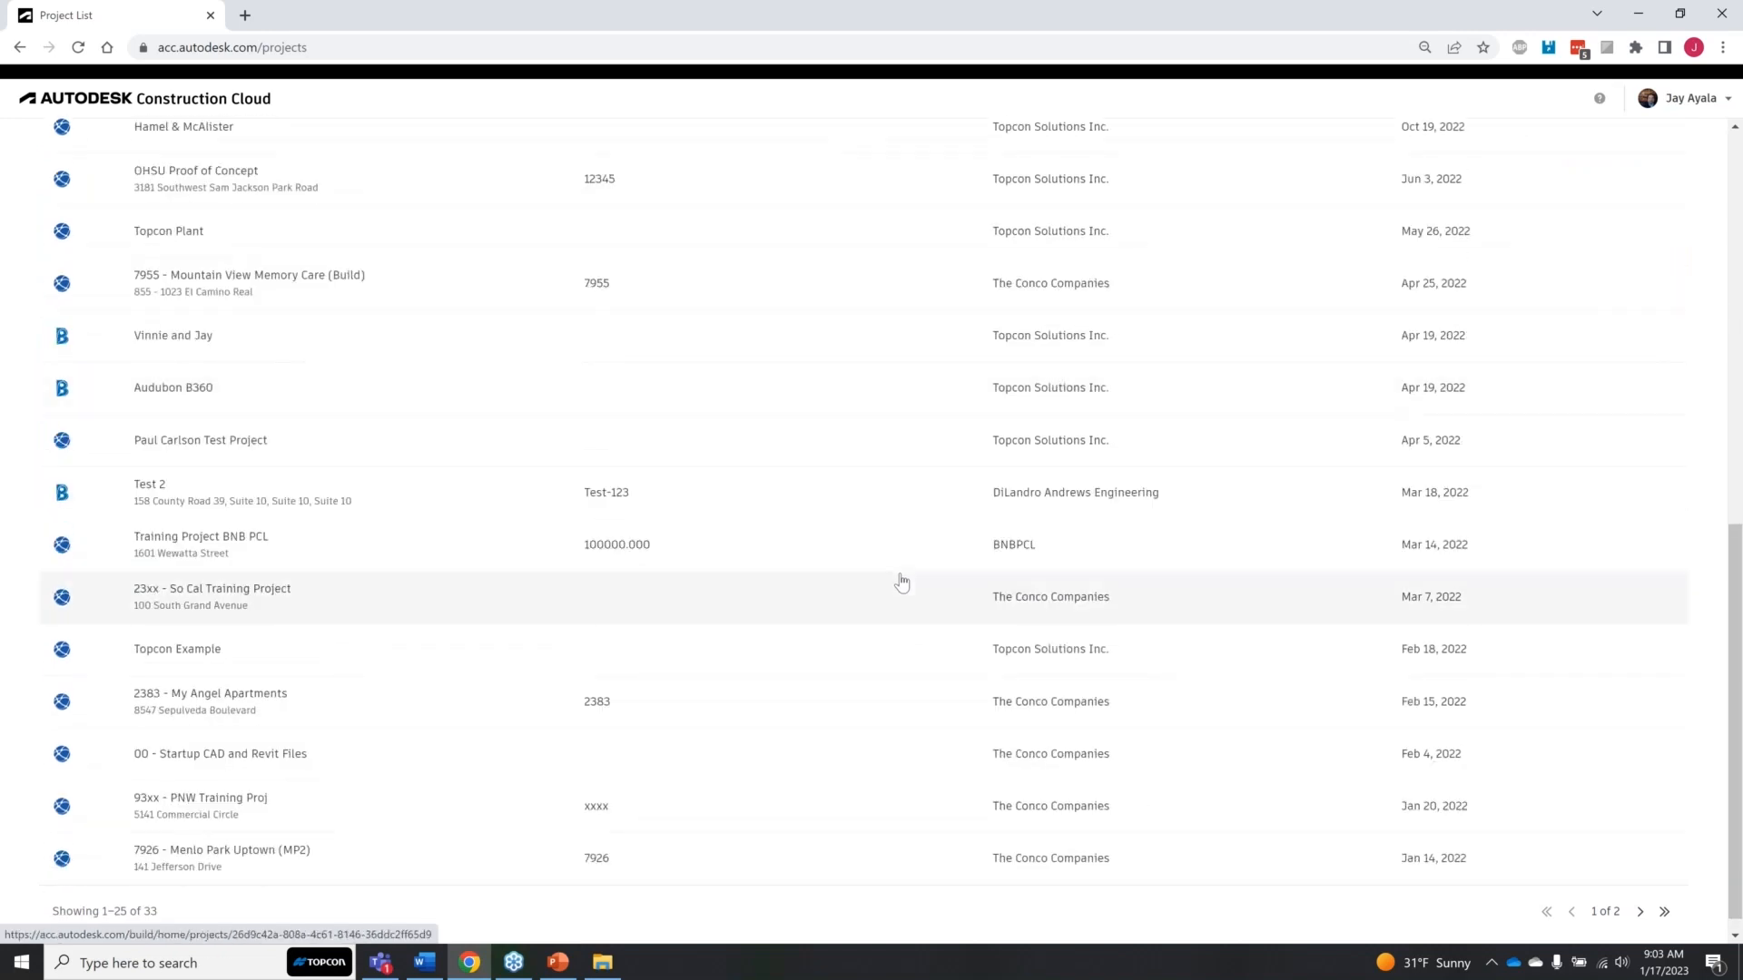
scroll(899, 584, up, 3)
scroll(899, 584, up, 6)
click(1553, 311)
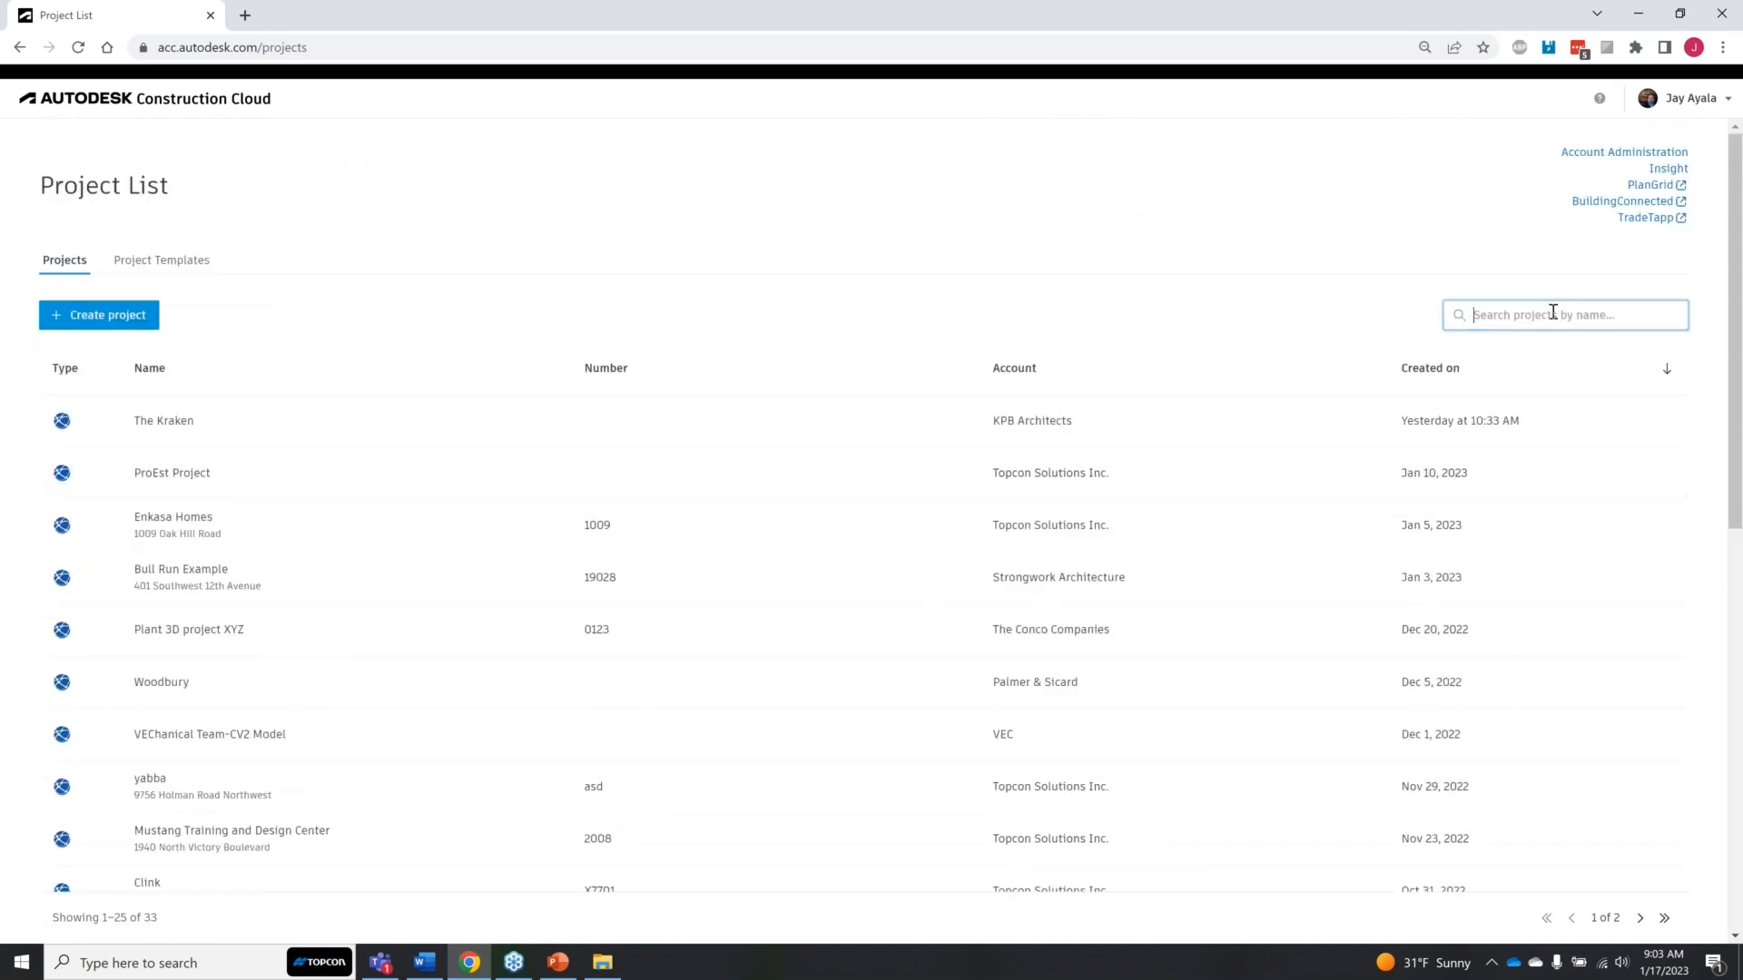
text(audubon)
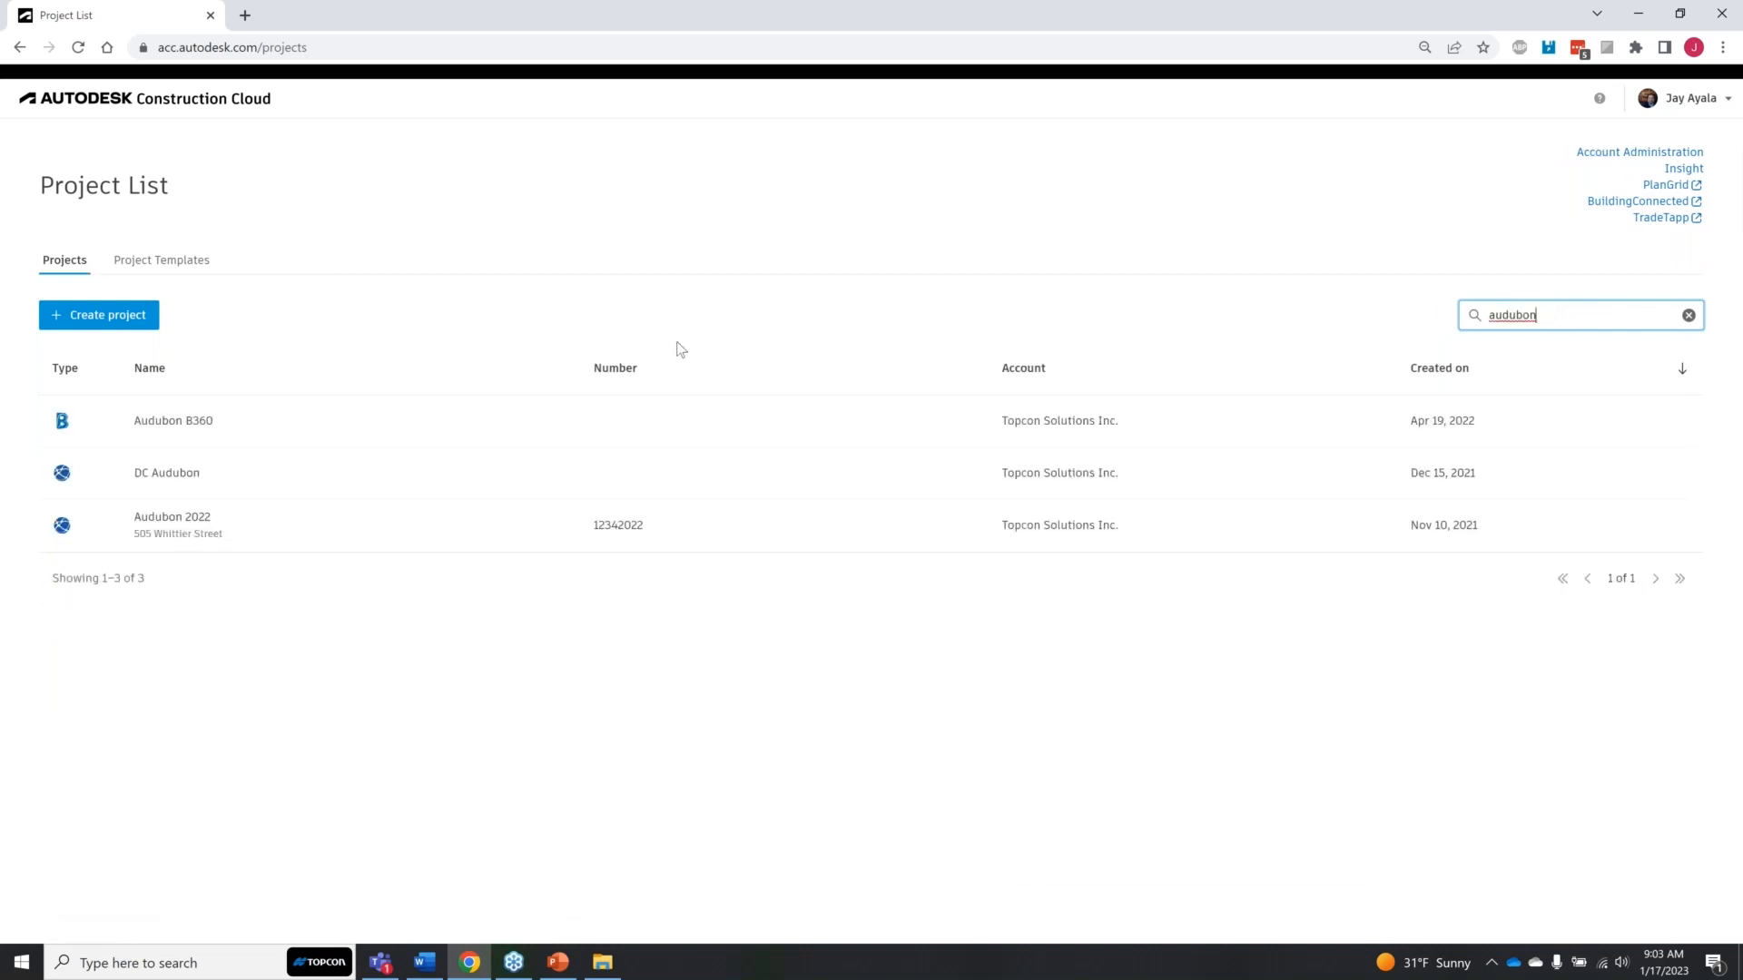
click(264, 543)
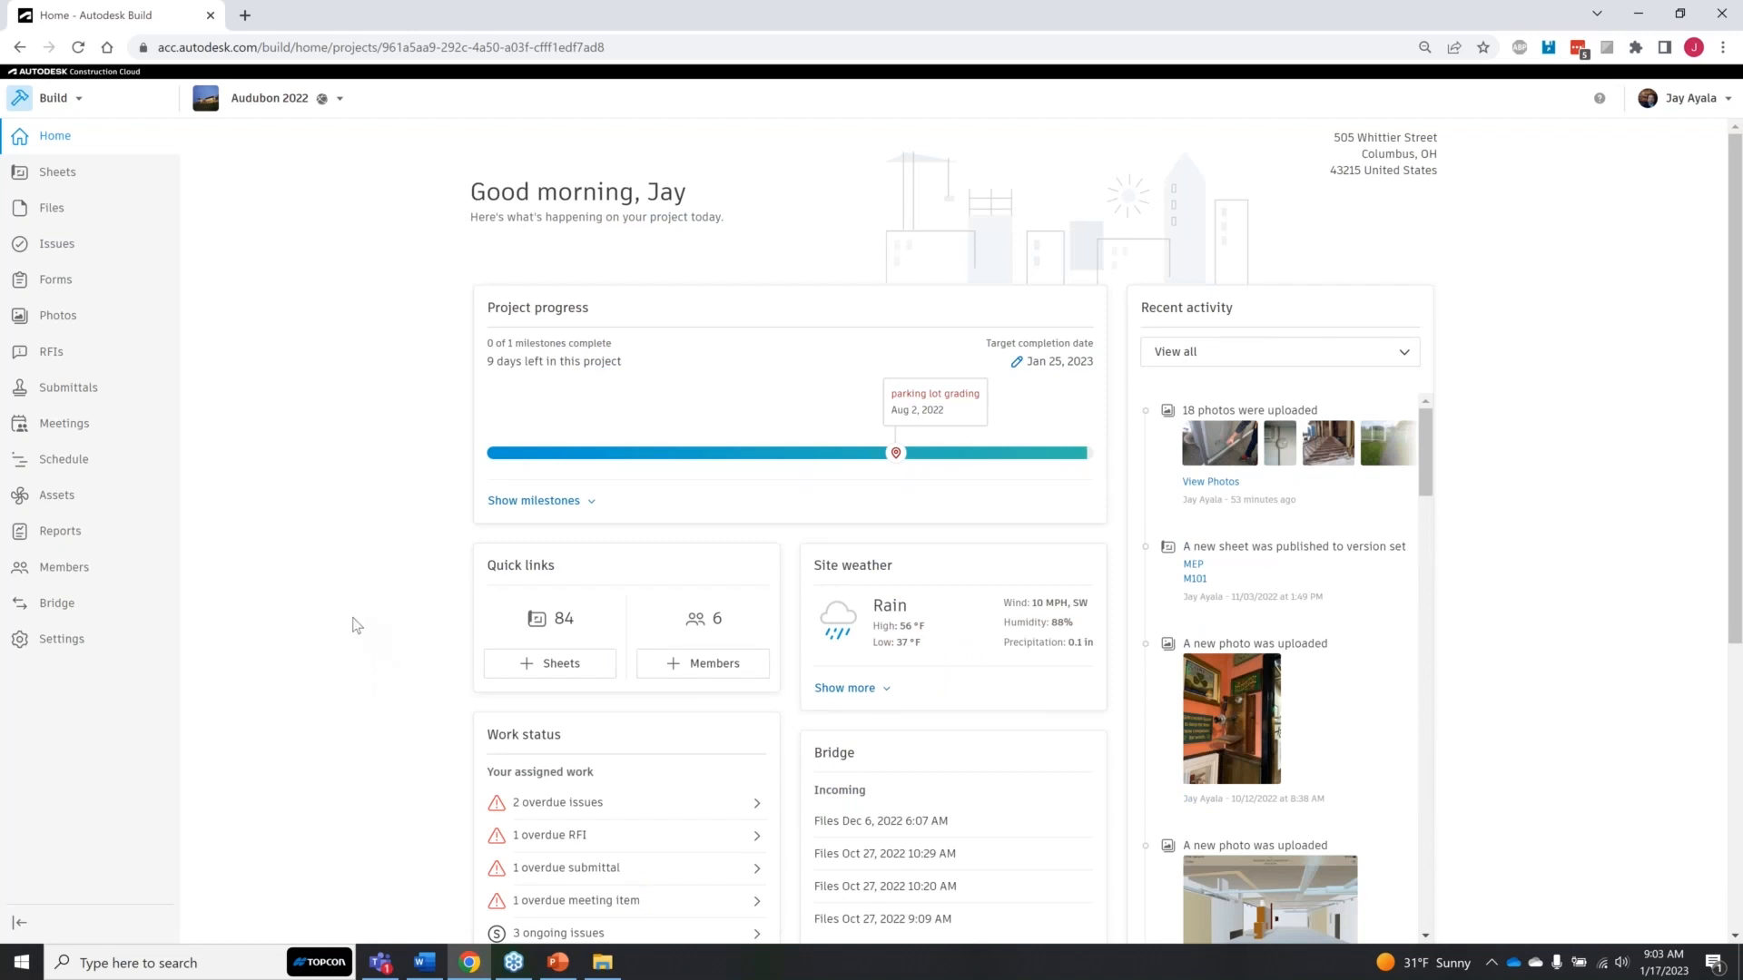
click(67, 320)
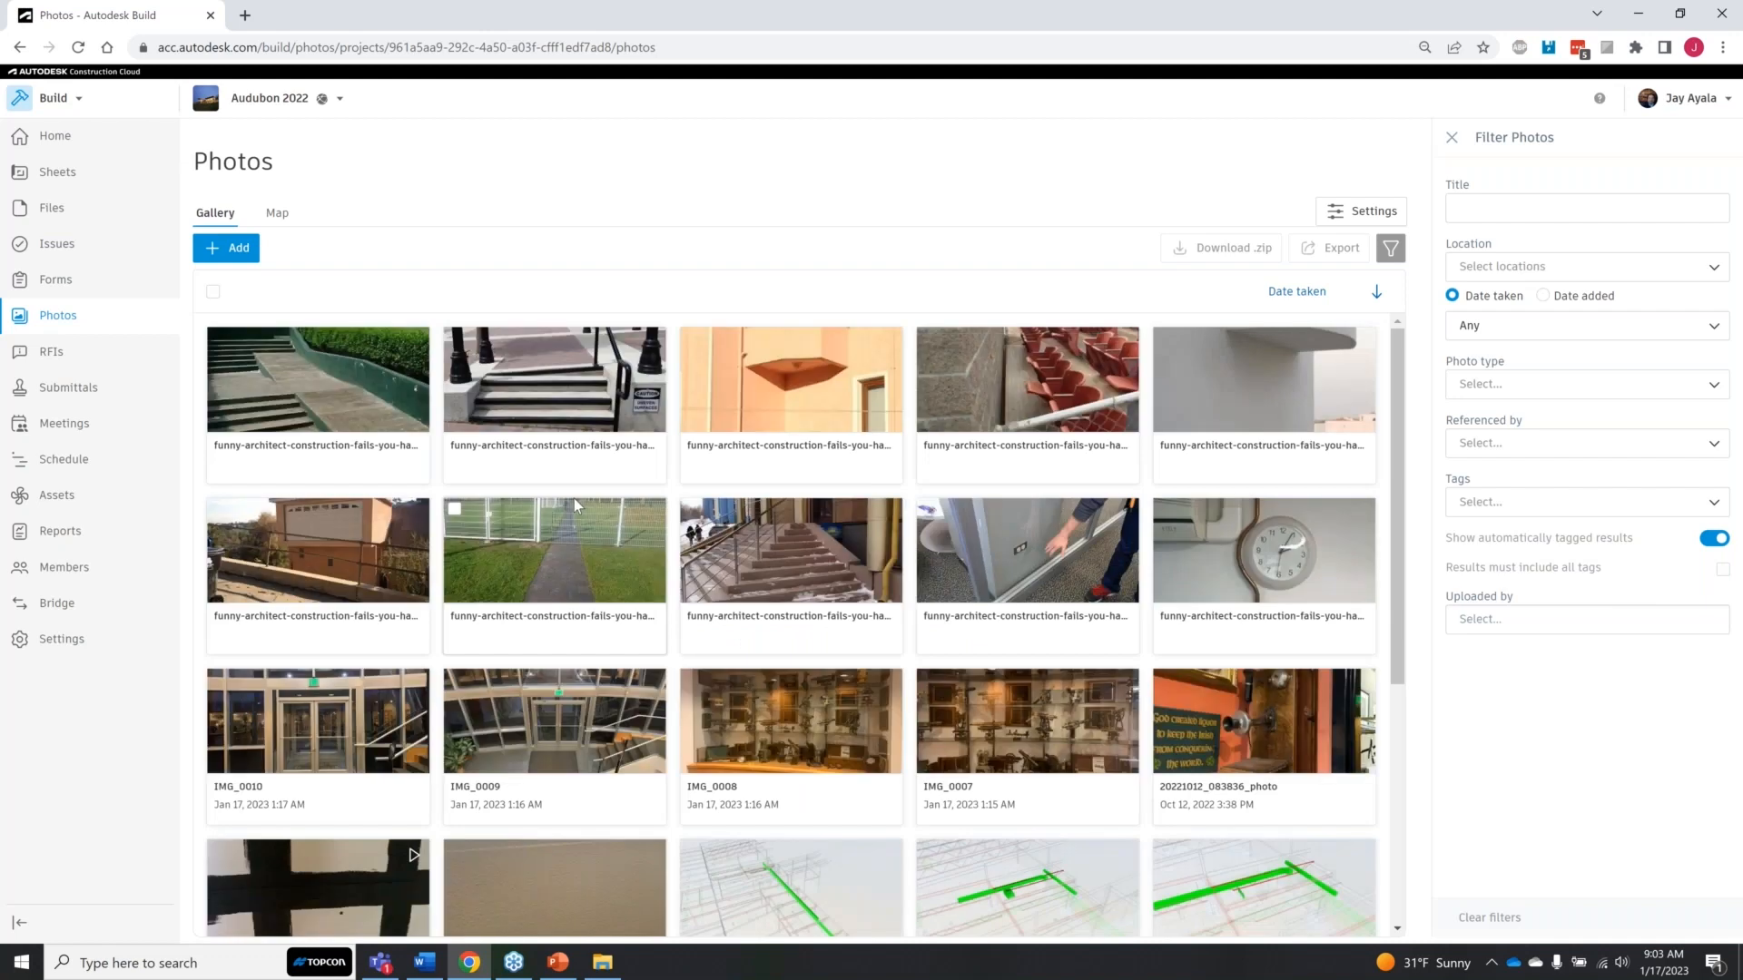
Step: Open the first photo in the gallery and page through to the sixth, the one with the raised garage door
click(345, 403)
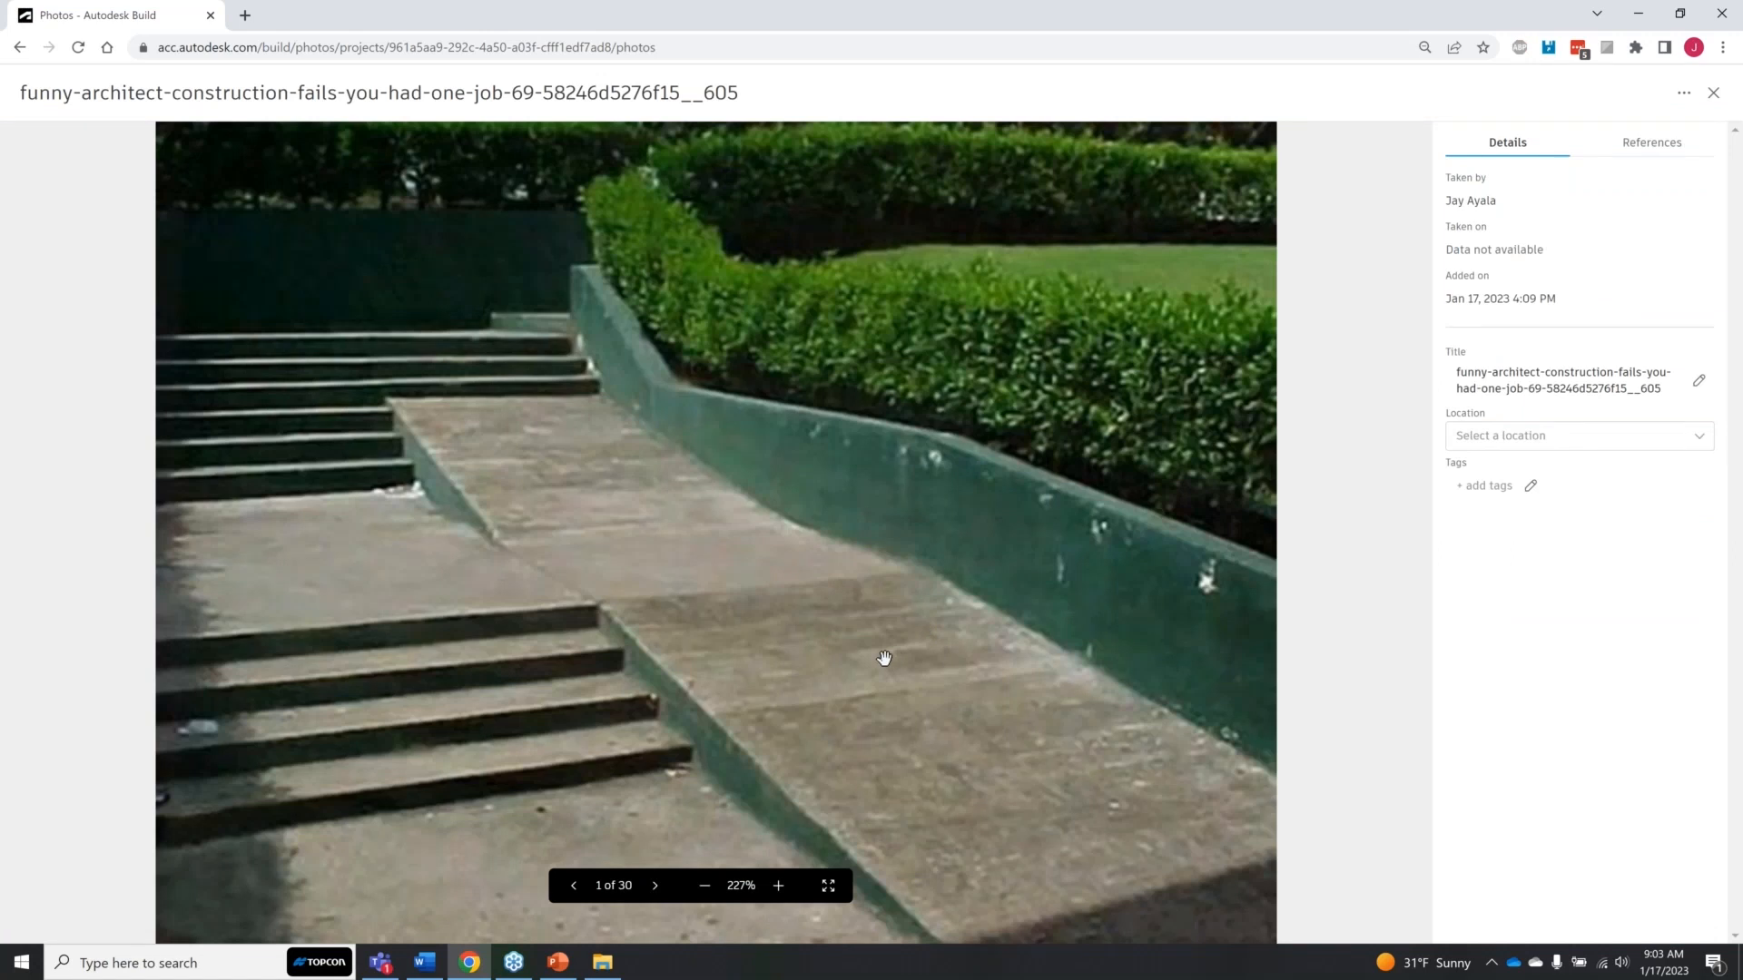
key(Right)
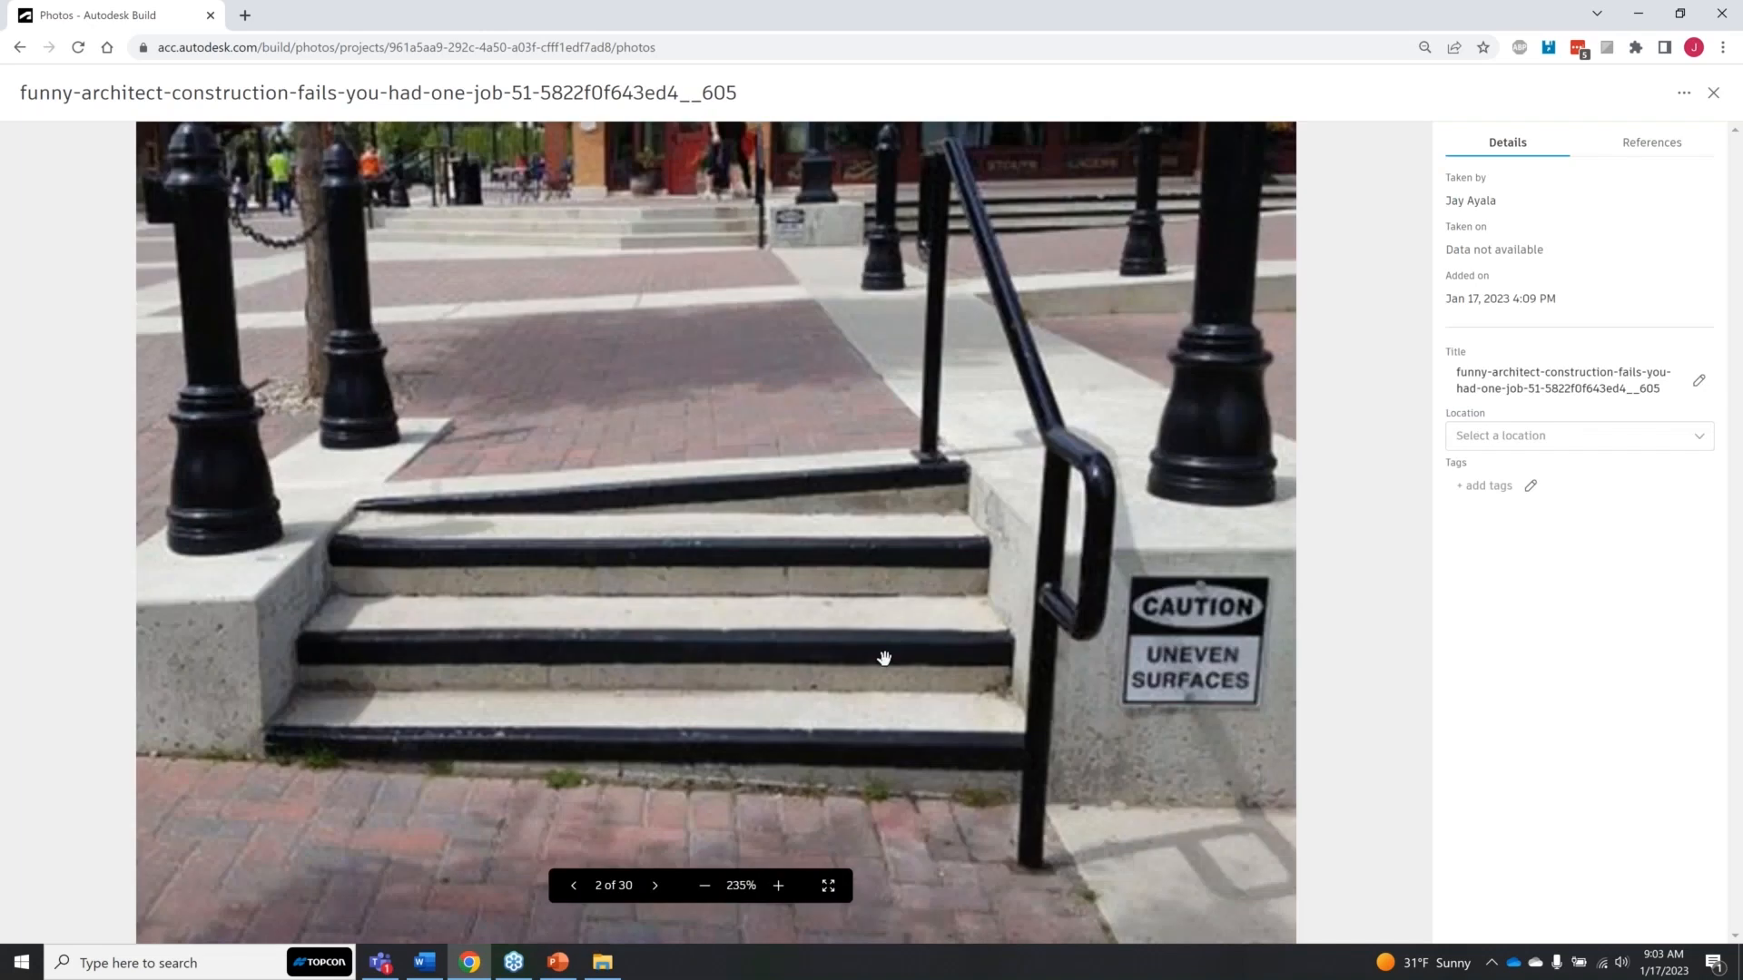
key(Right)
key(Left)
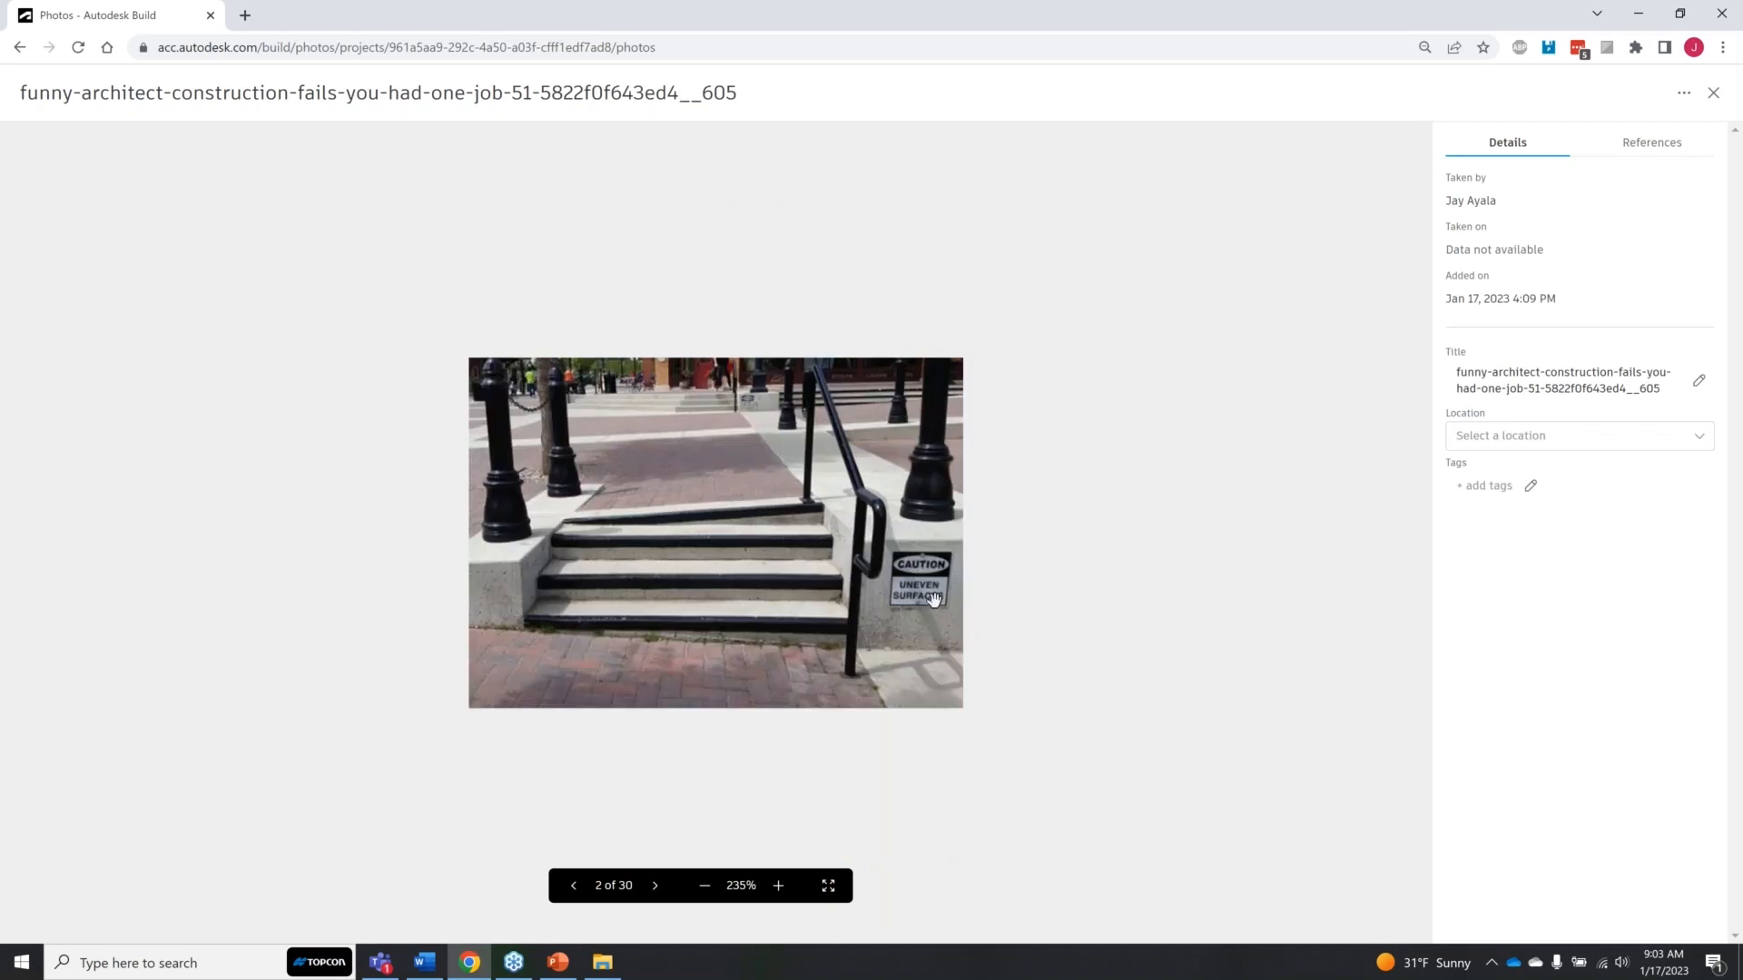
key(Right)
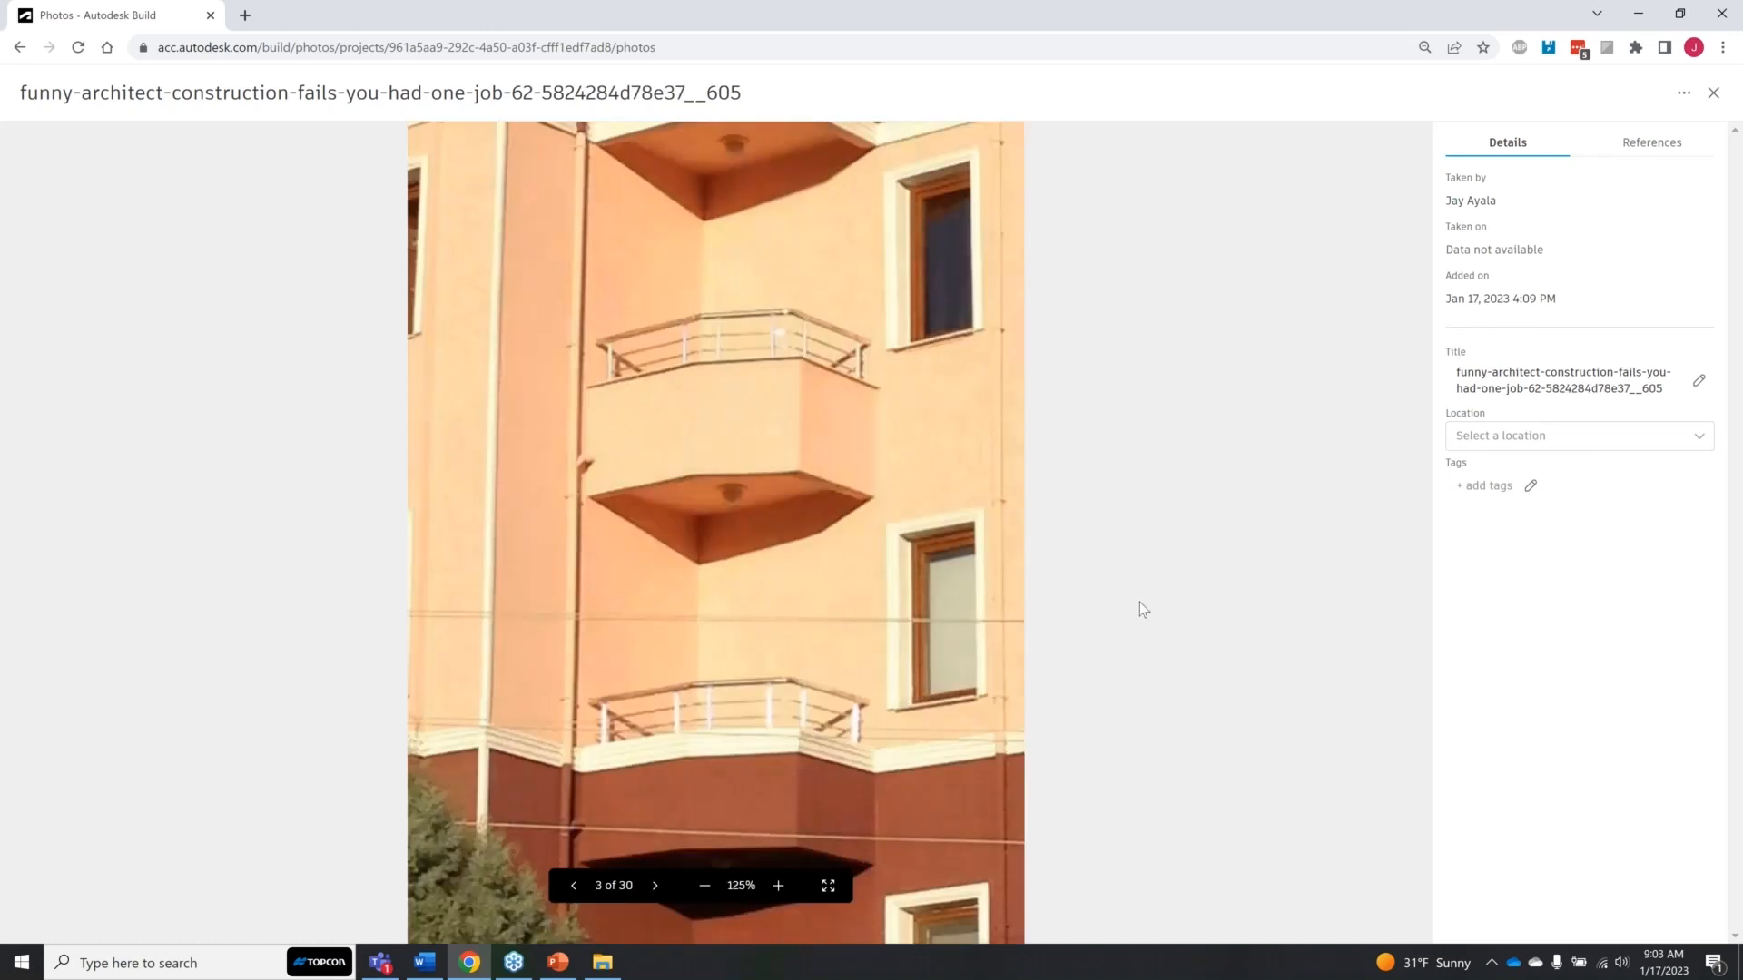
key(Right)
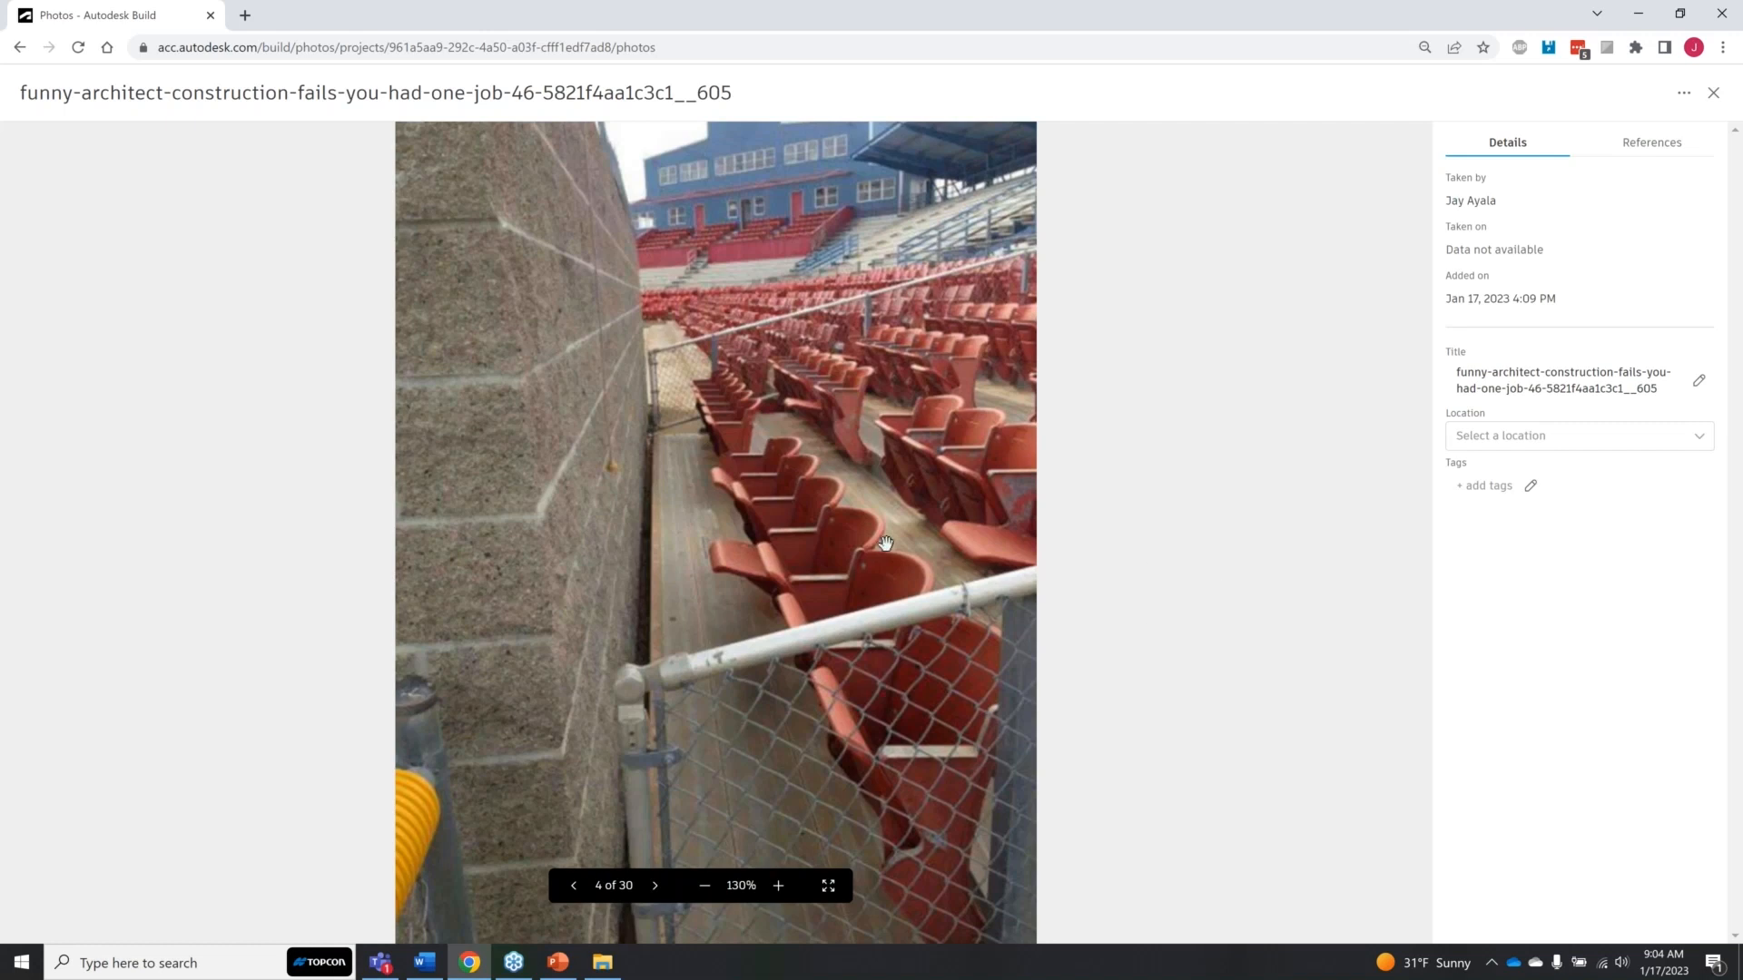
key(Right)
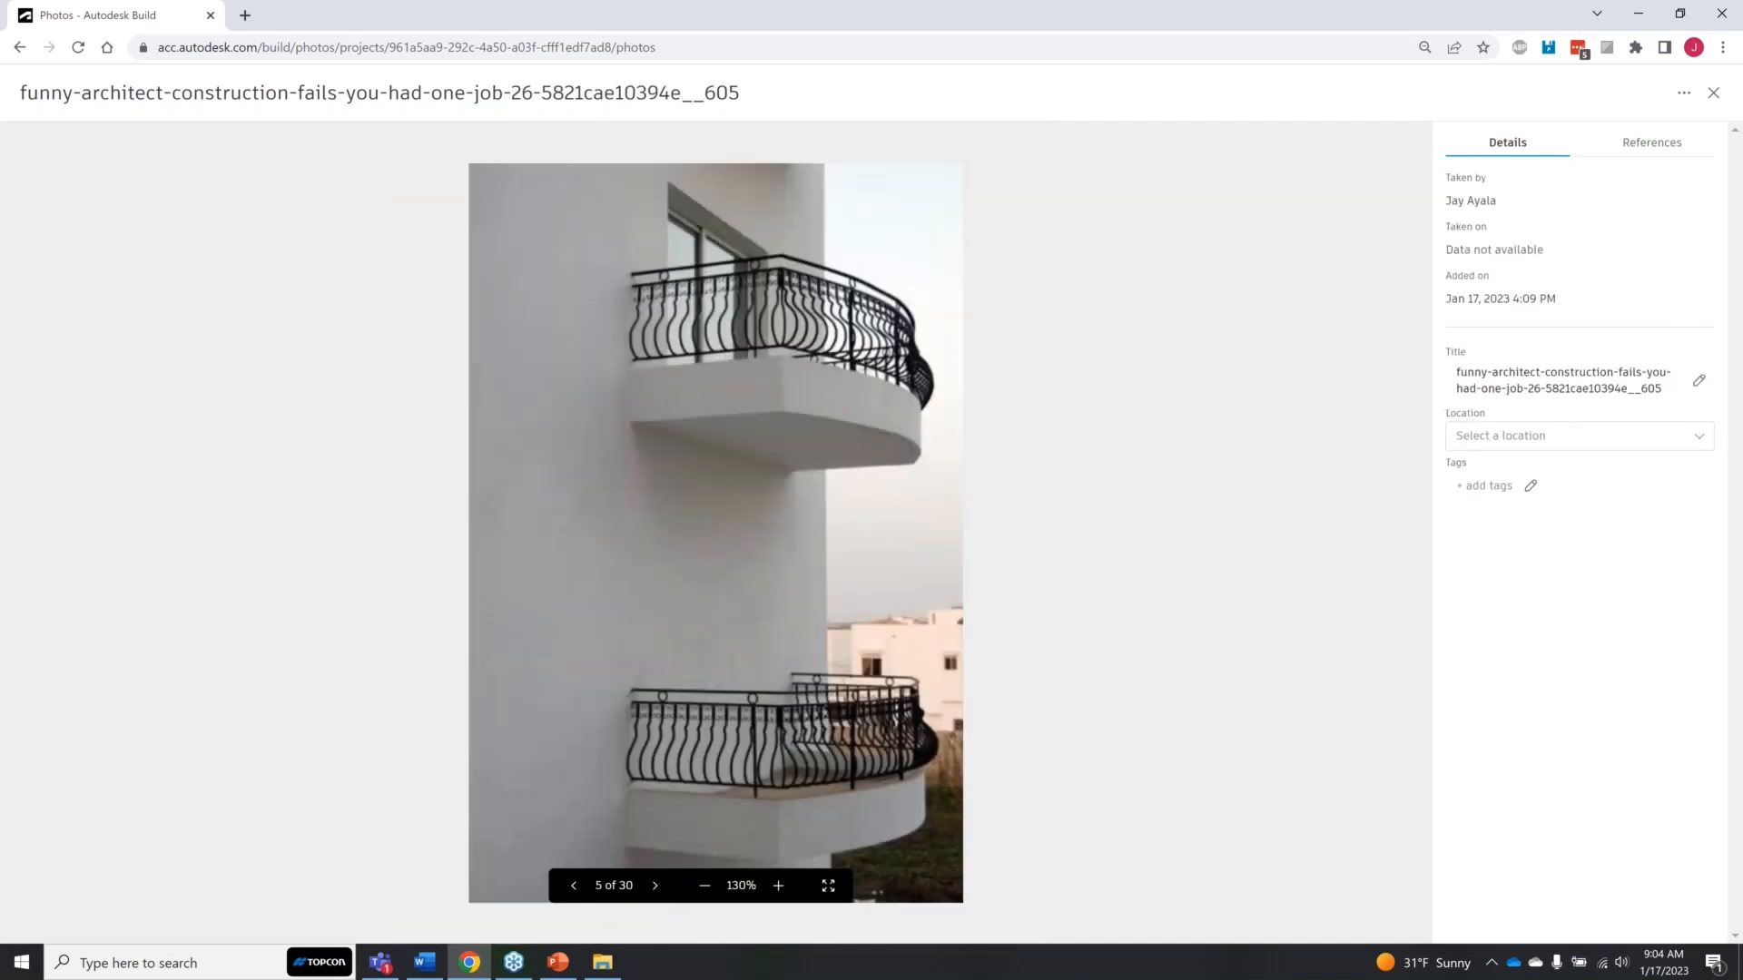
key(Right)
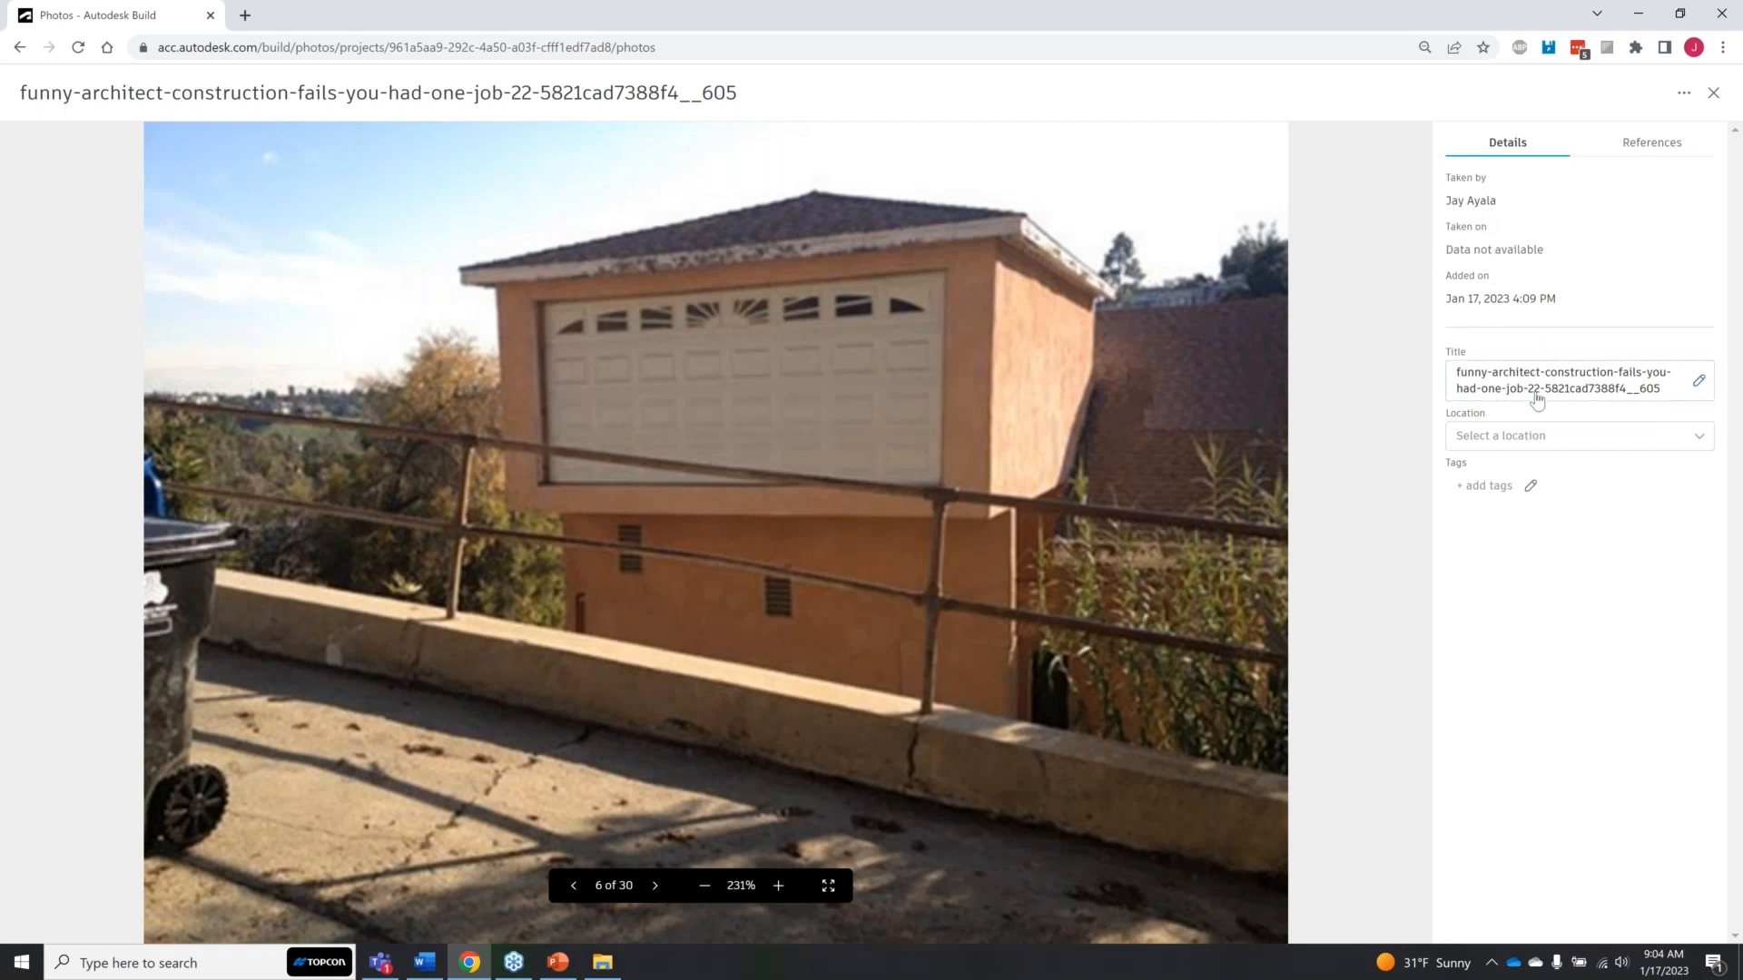
Step: Examine the FIRST FLOOR locations available for the garage door photo without assigning one
click(1594, 436)
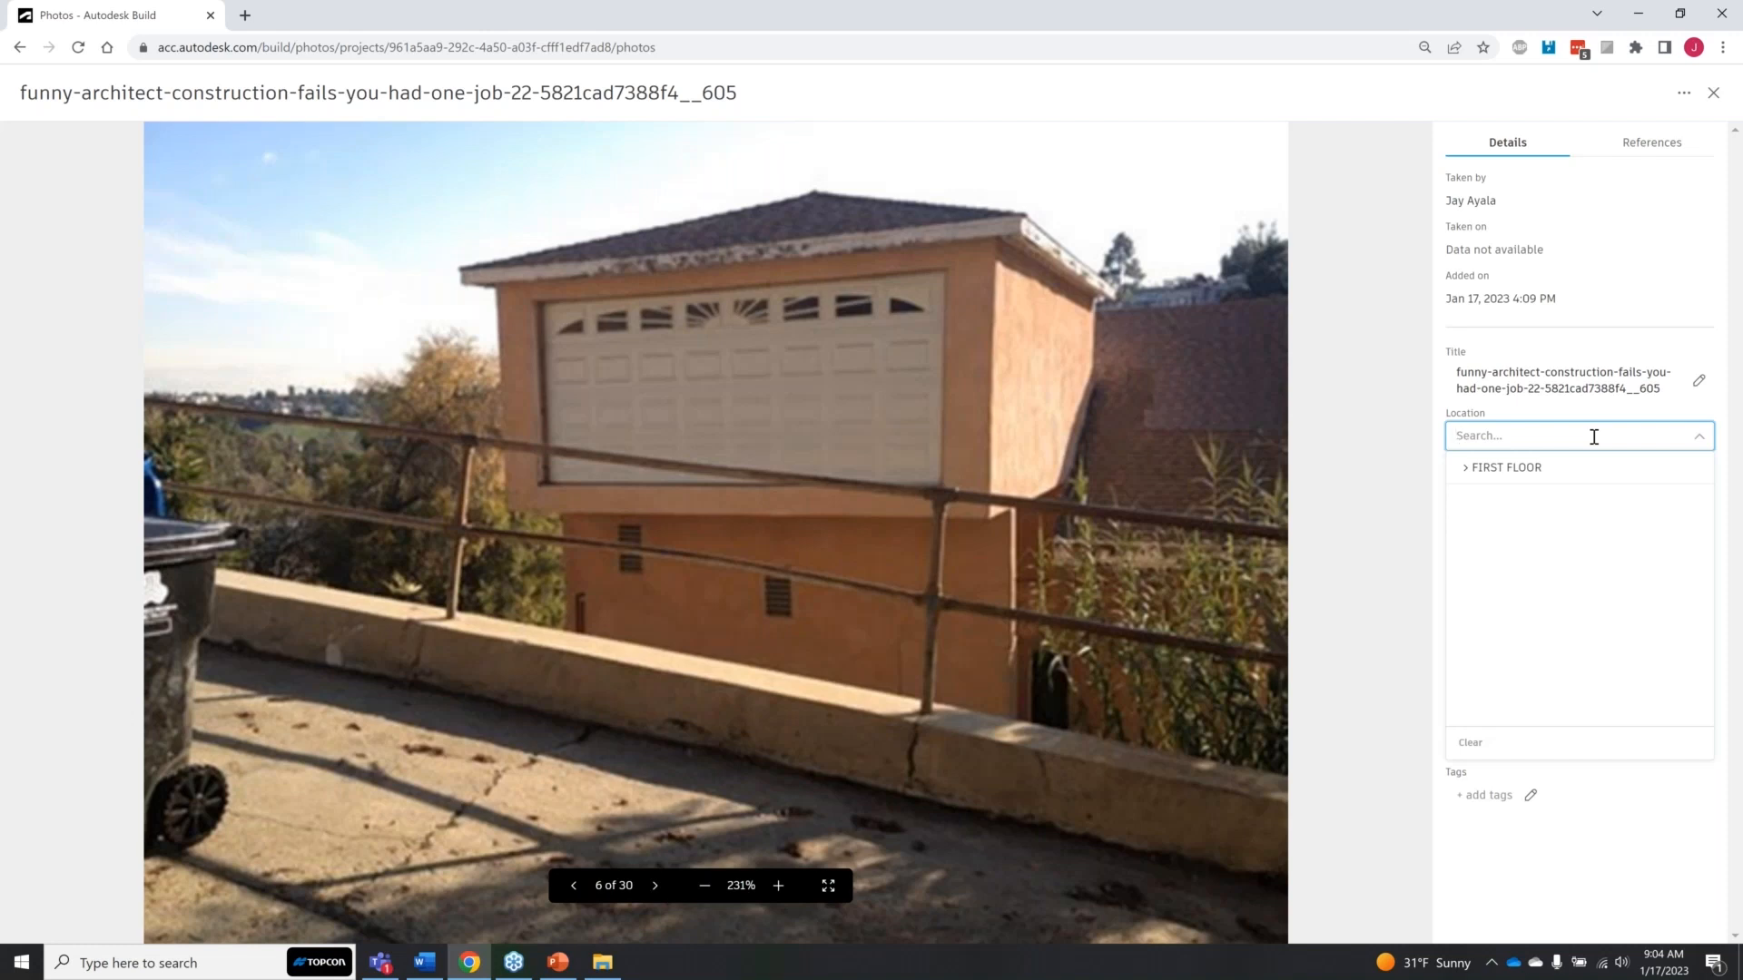
click(1614, 786)
click(1575, 437)
click(1465, 468)
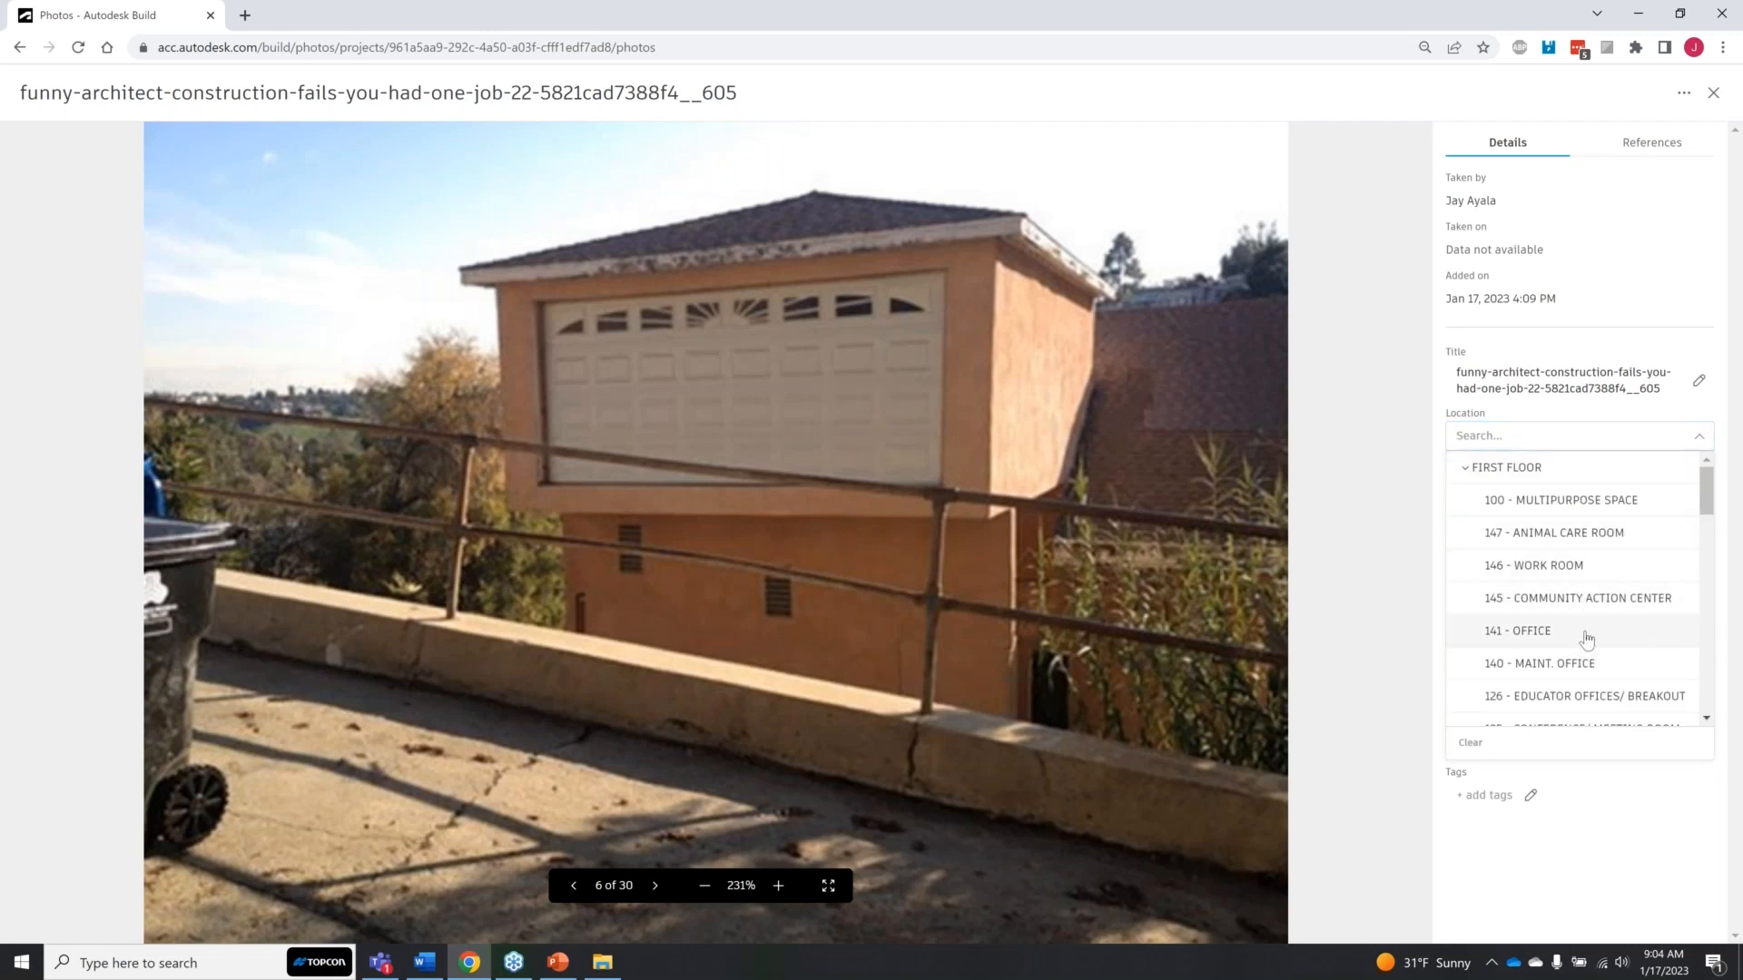
click(1604, 842)
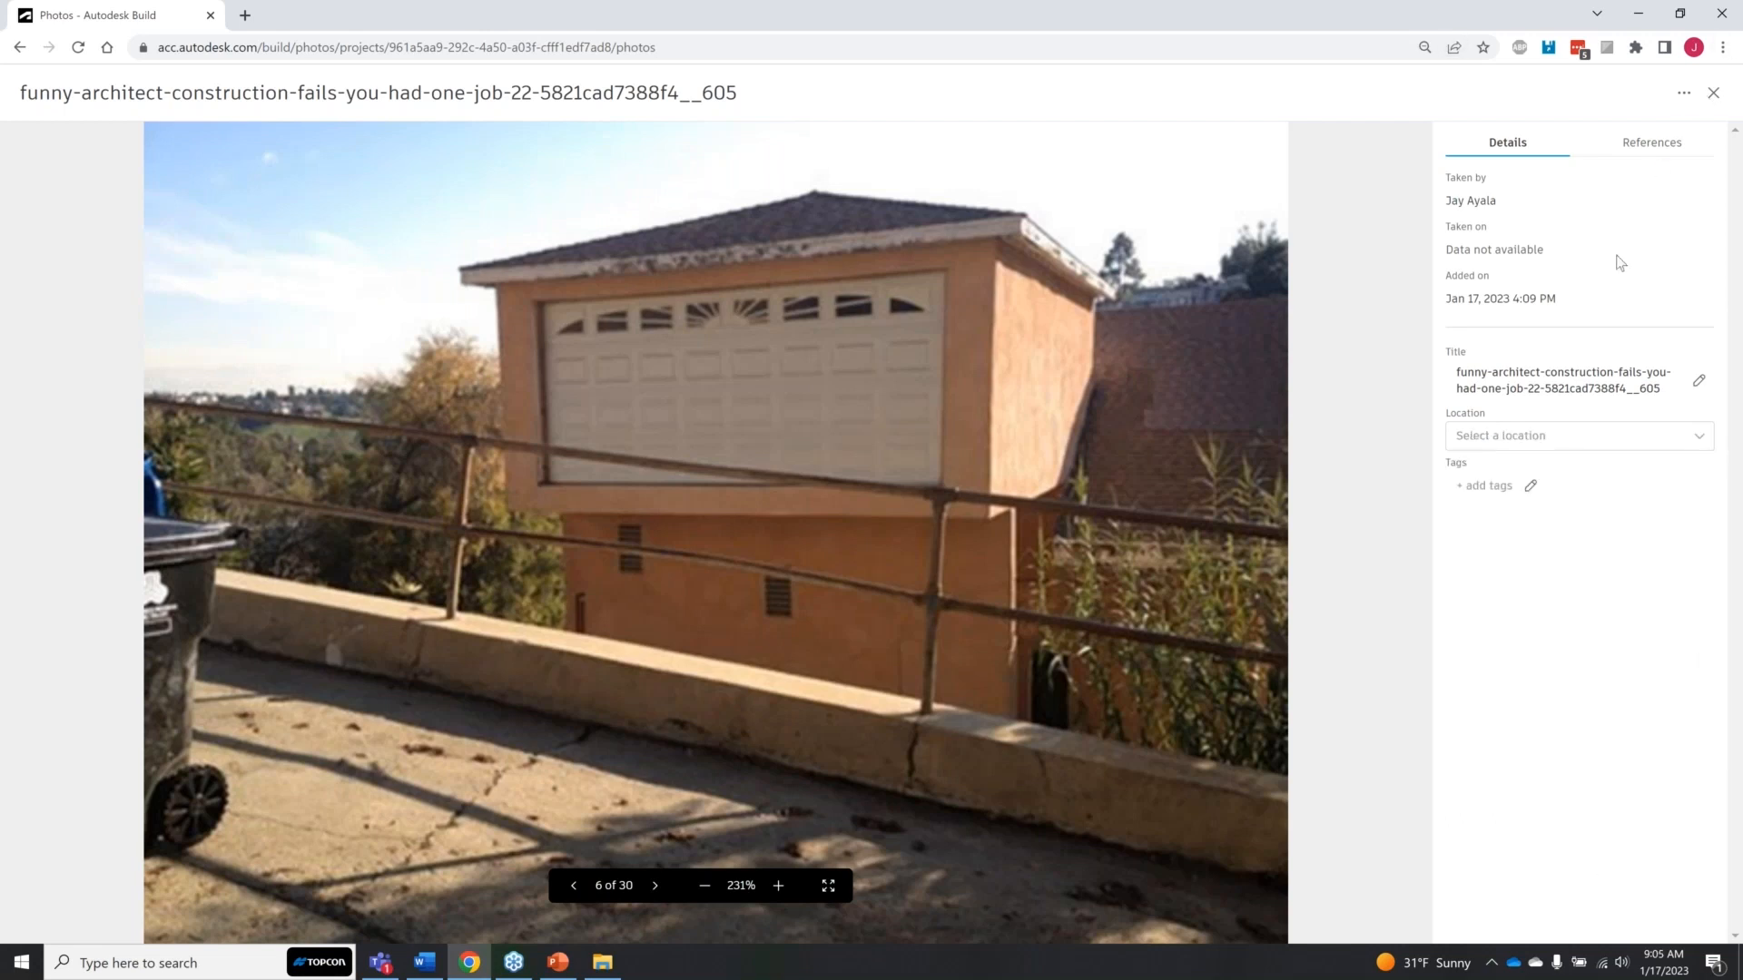
Step: Add the "door" tag to the garage door photo and return to the gallery
click(1500, 495)
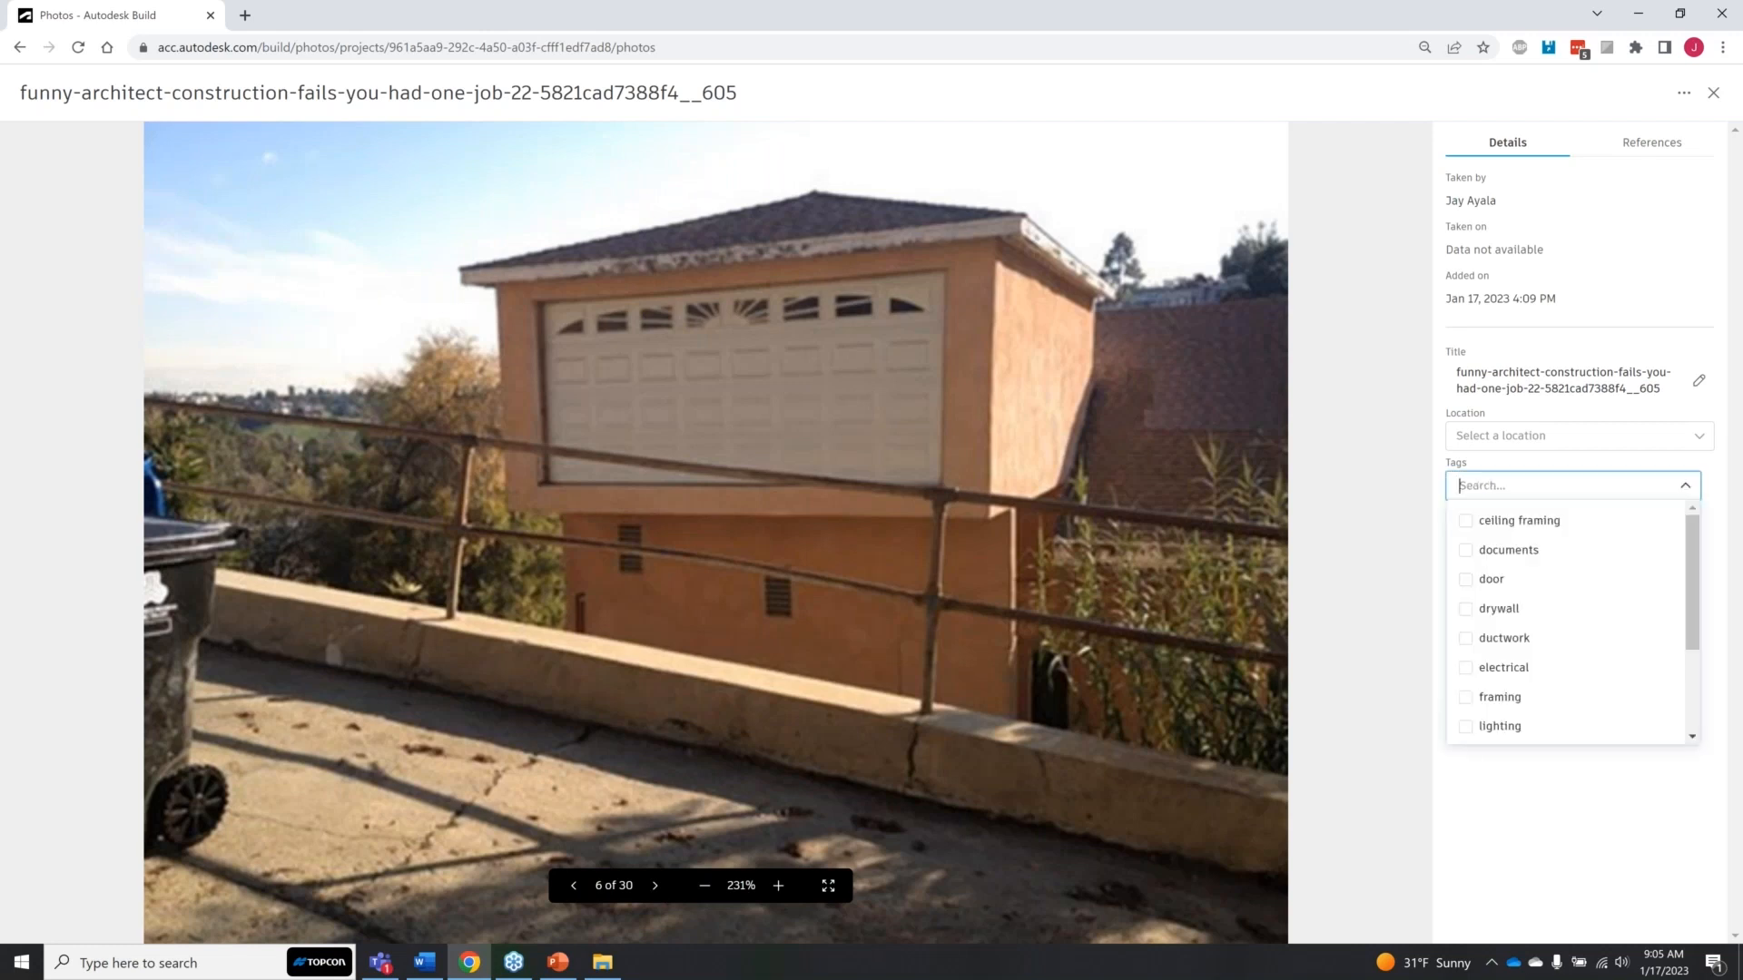
click(1465, 579)
click(1517, 662)
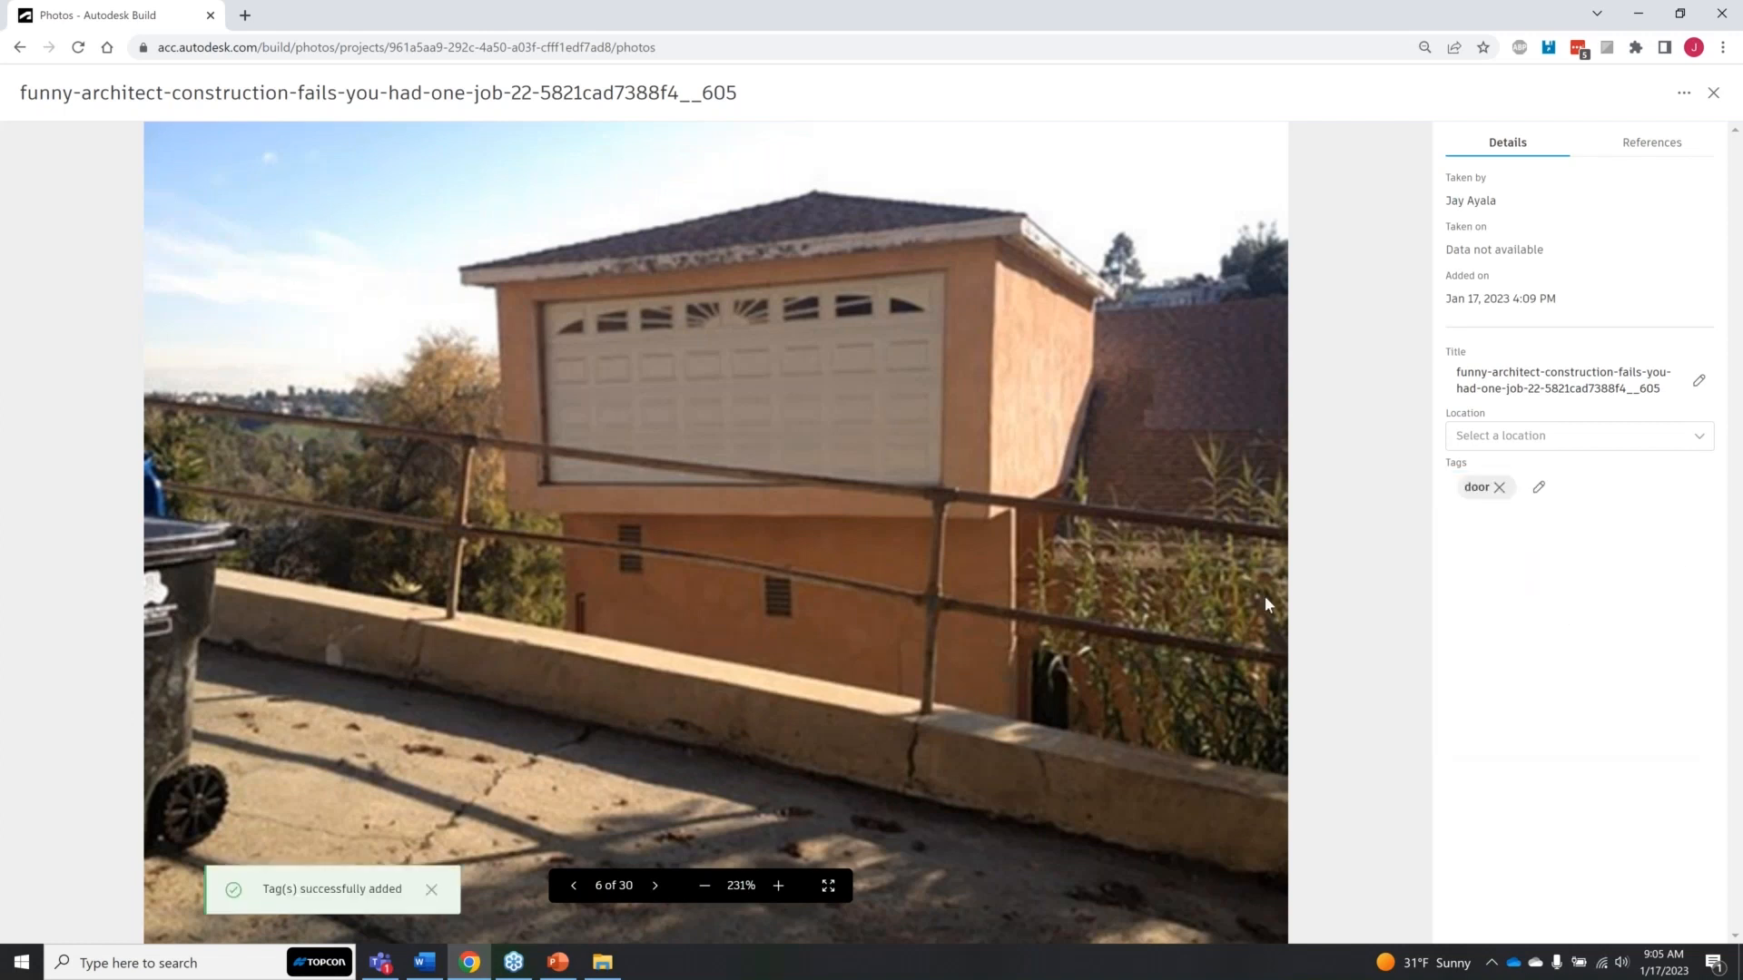
click(1713, 93)
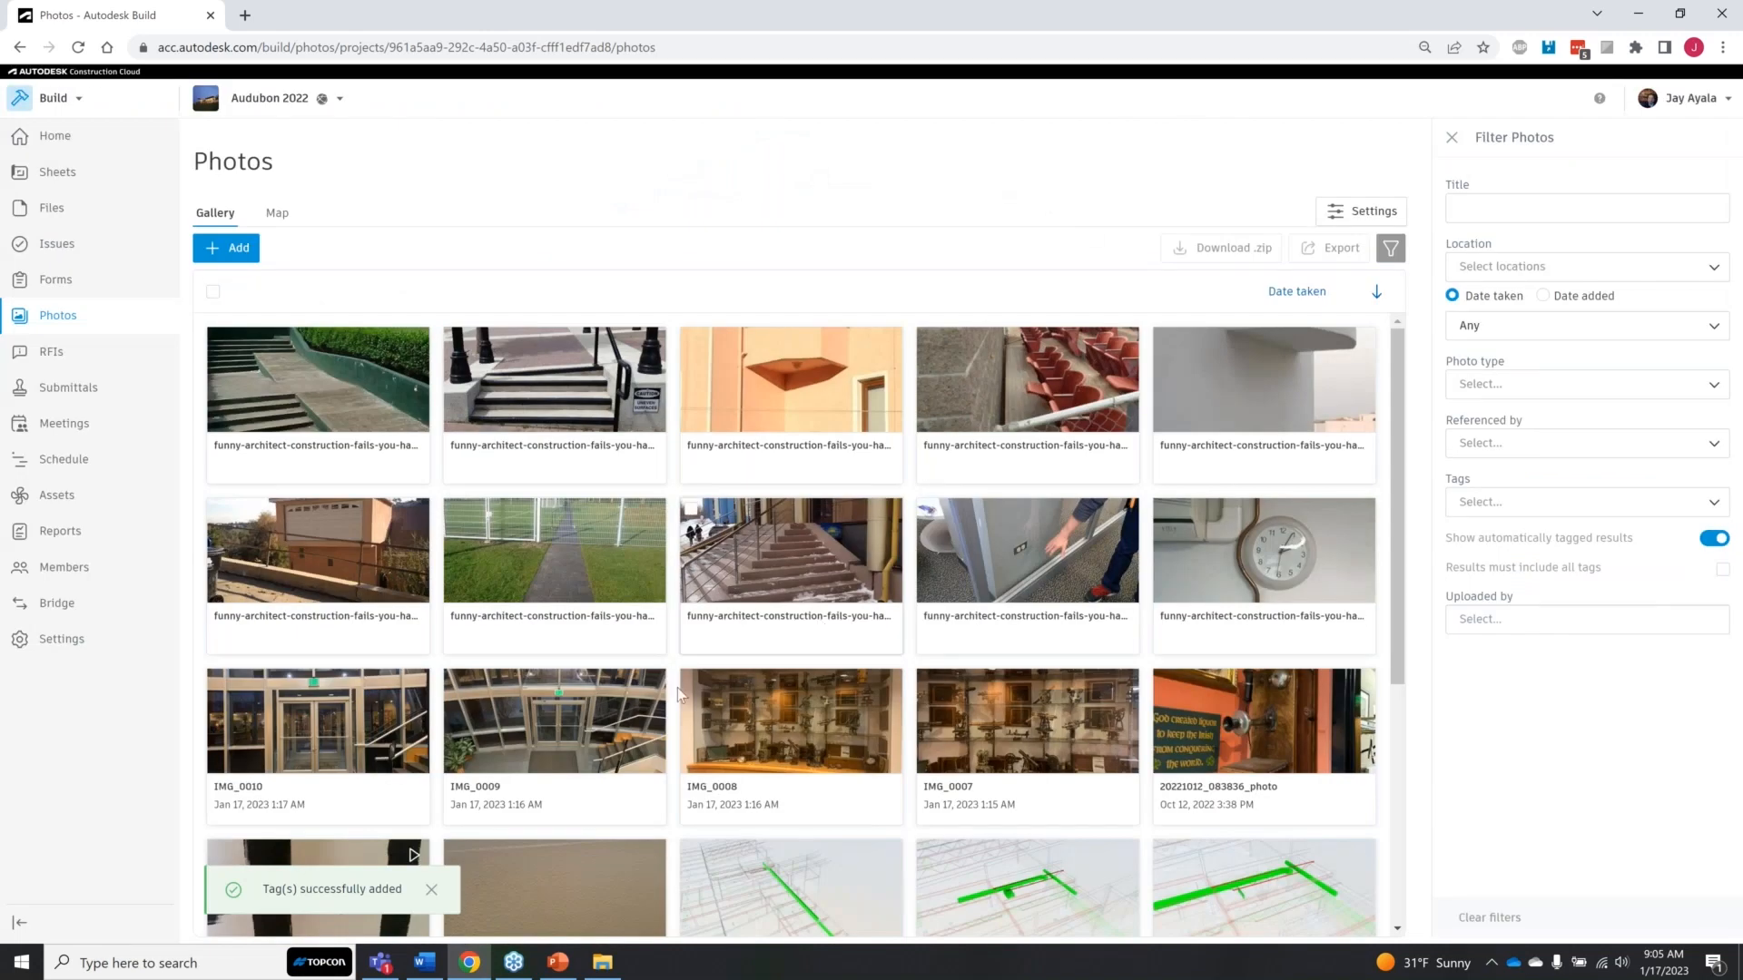
Step: View IMG_0010 with its GPS location, look at the two photos preceding it, and return to the gallery
click(351, 722)
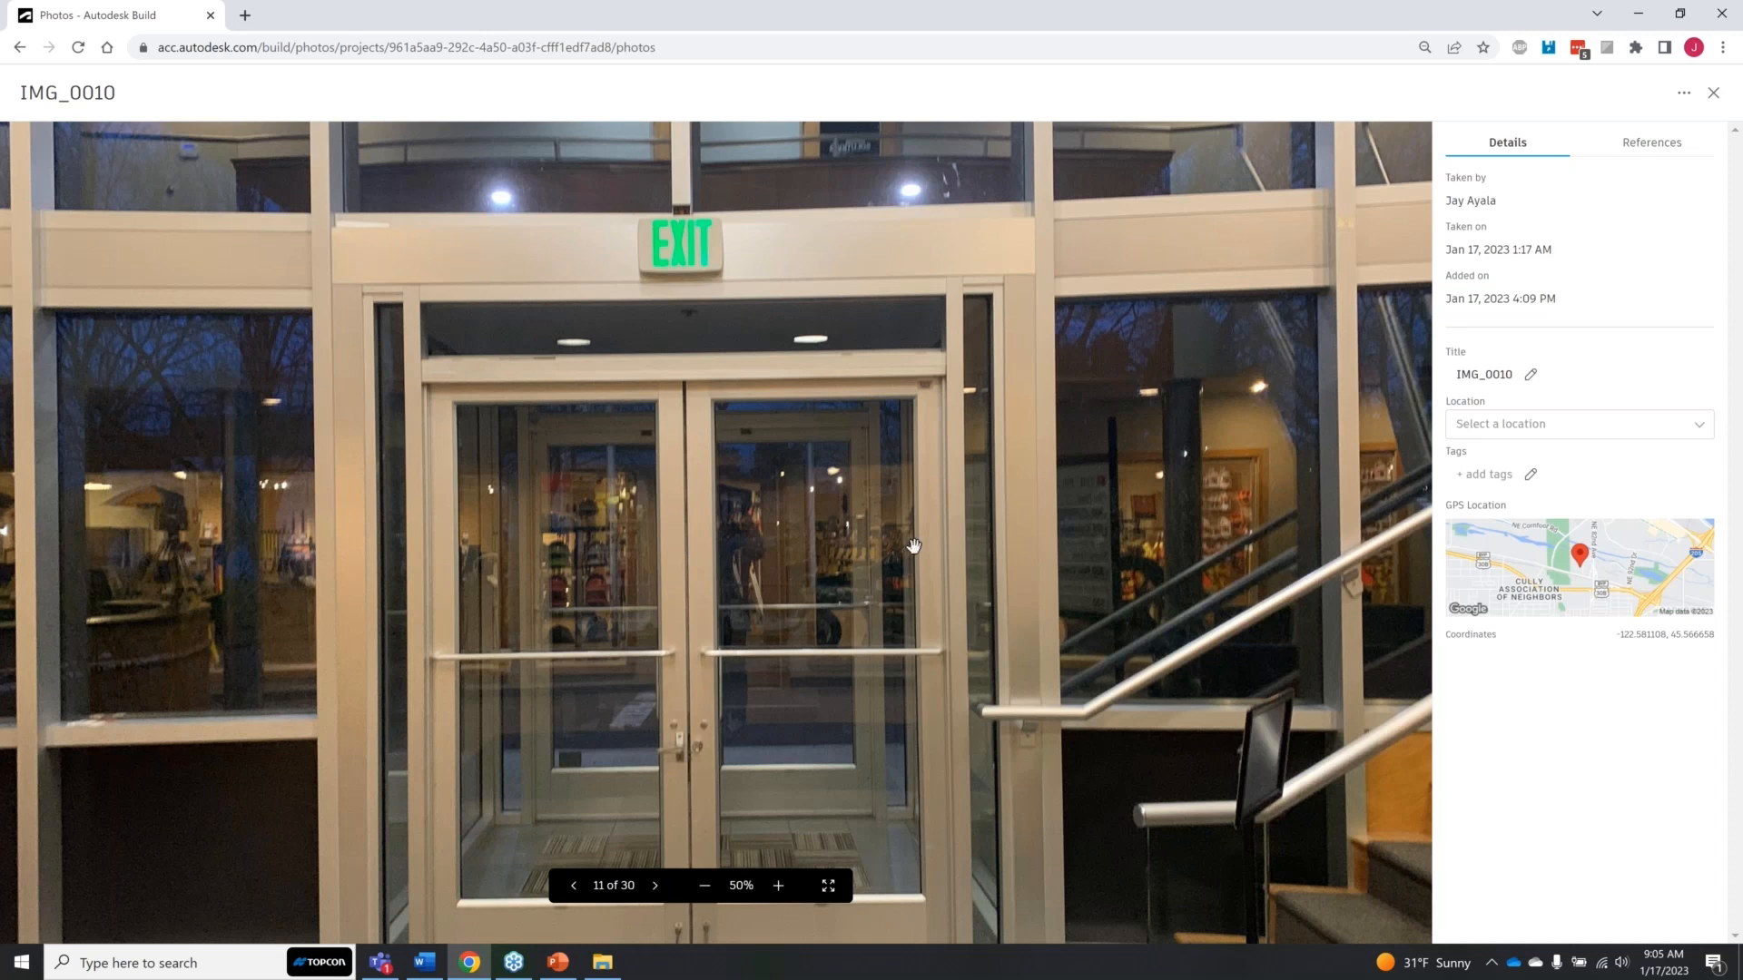
key(Left)
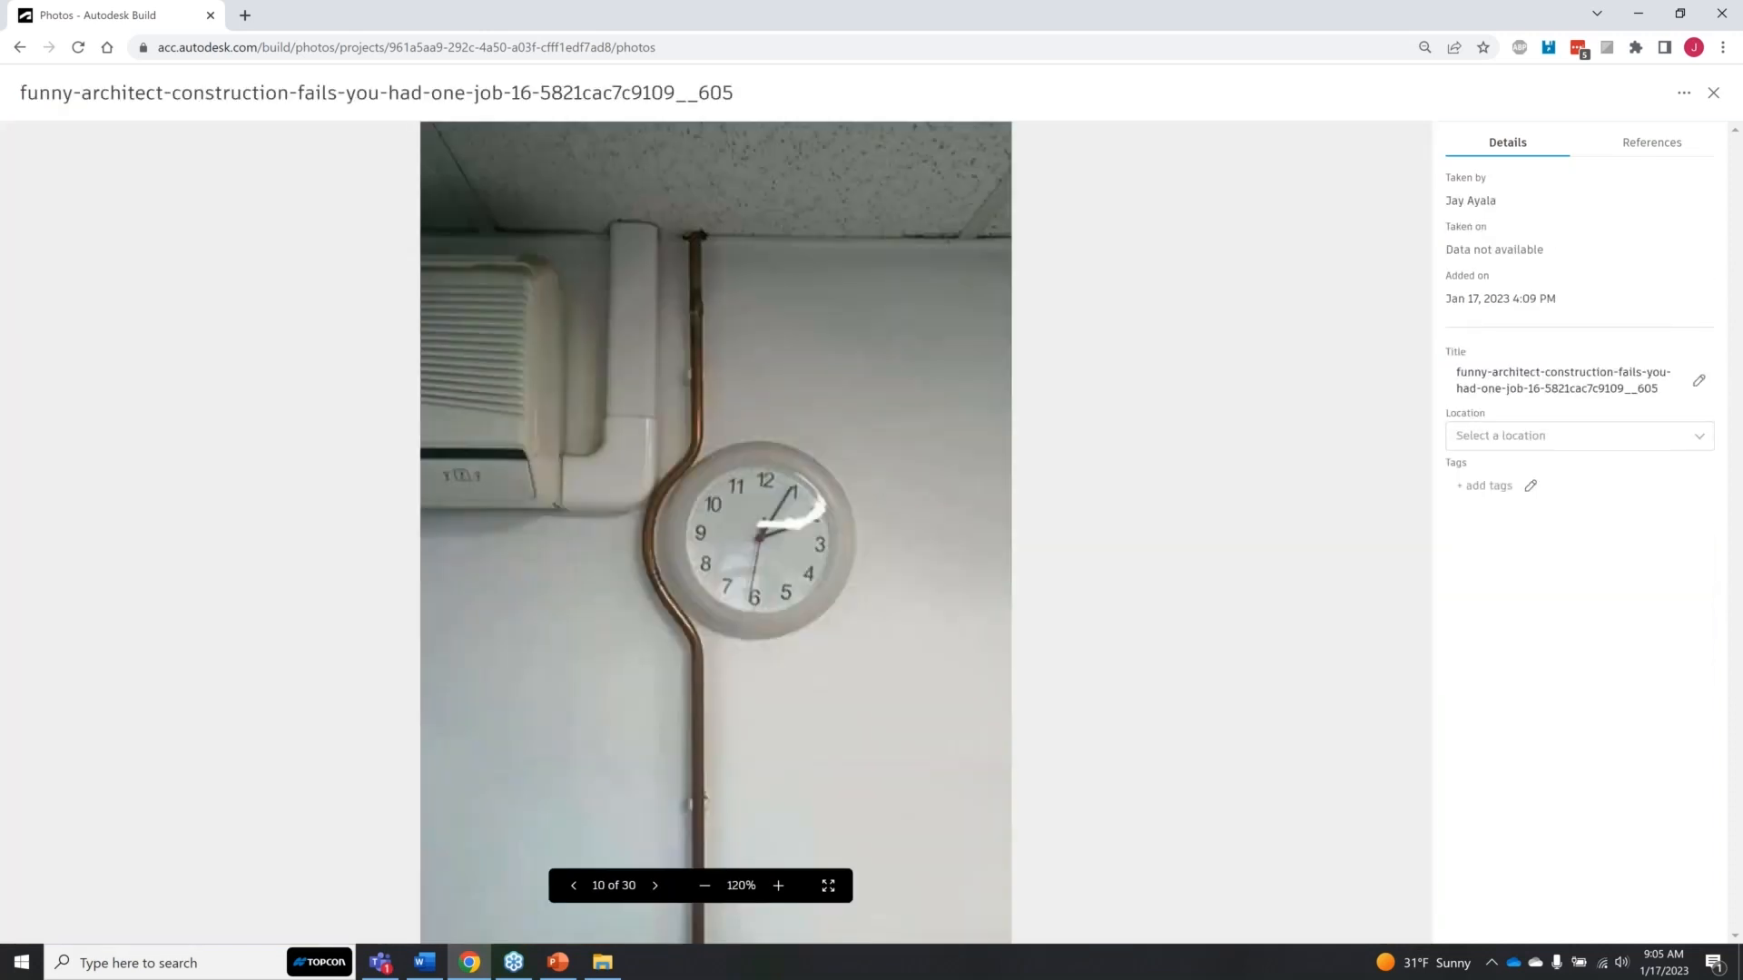
key(Left)
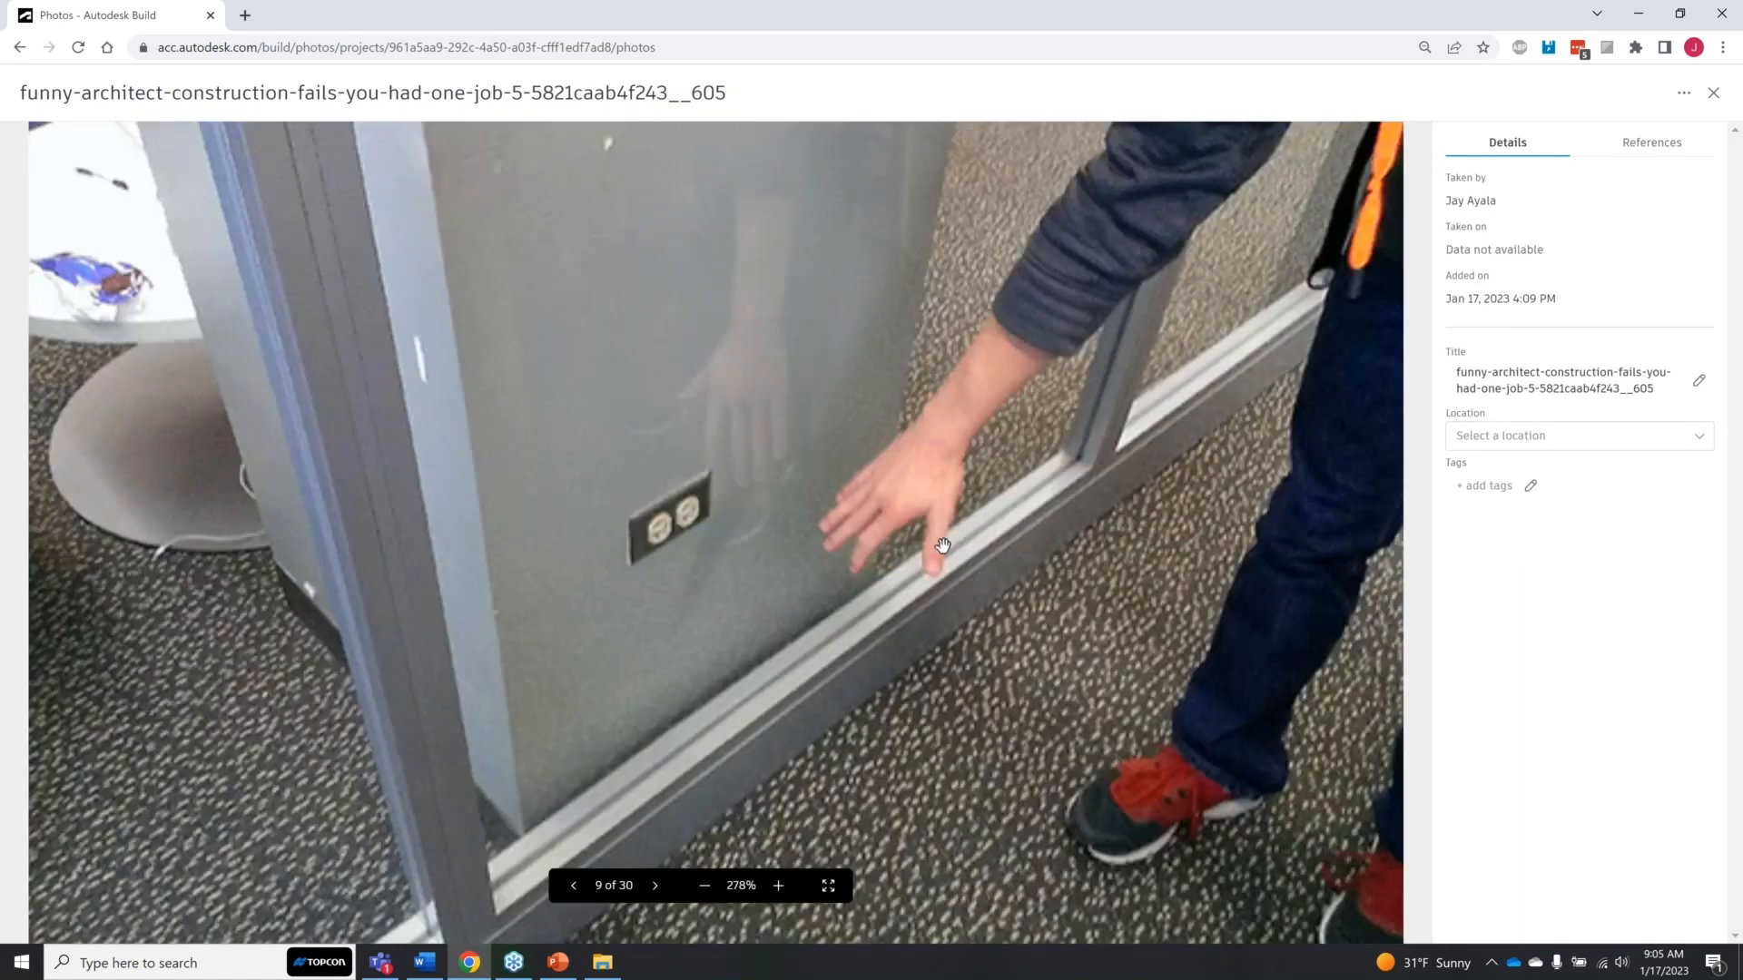
click(1713, 95)
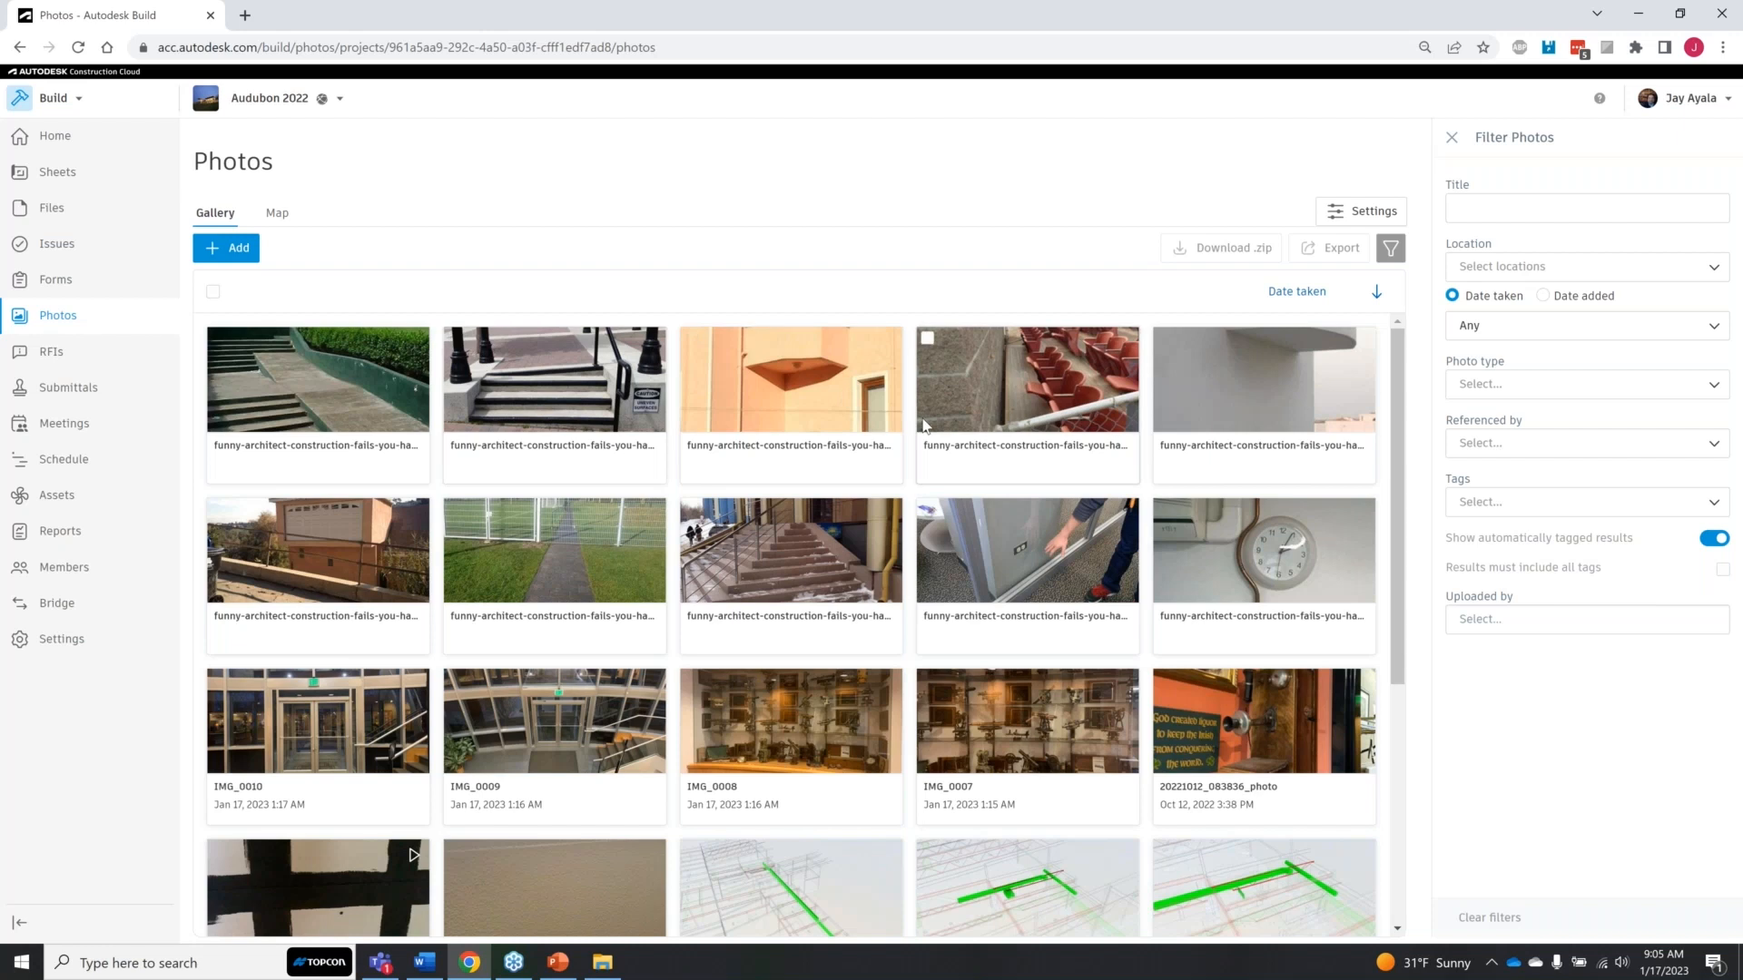
Step: Add the sheet A1-1 DIMS (First Floor Dimension Plan) as a reference to photo IMG_0009 and close the photo
click(539, 738)
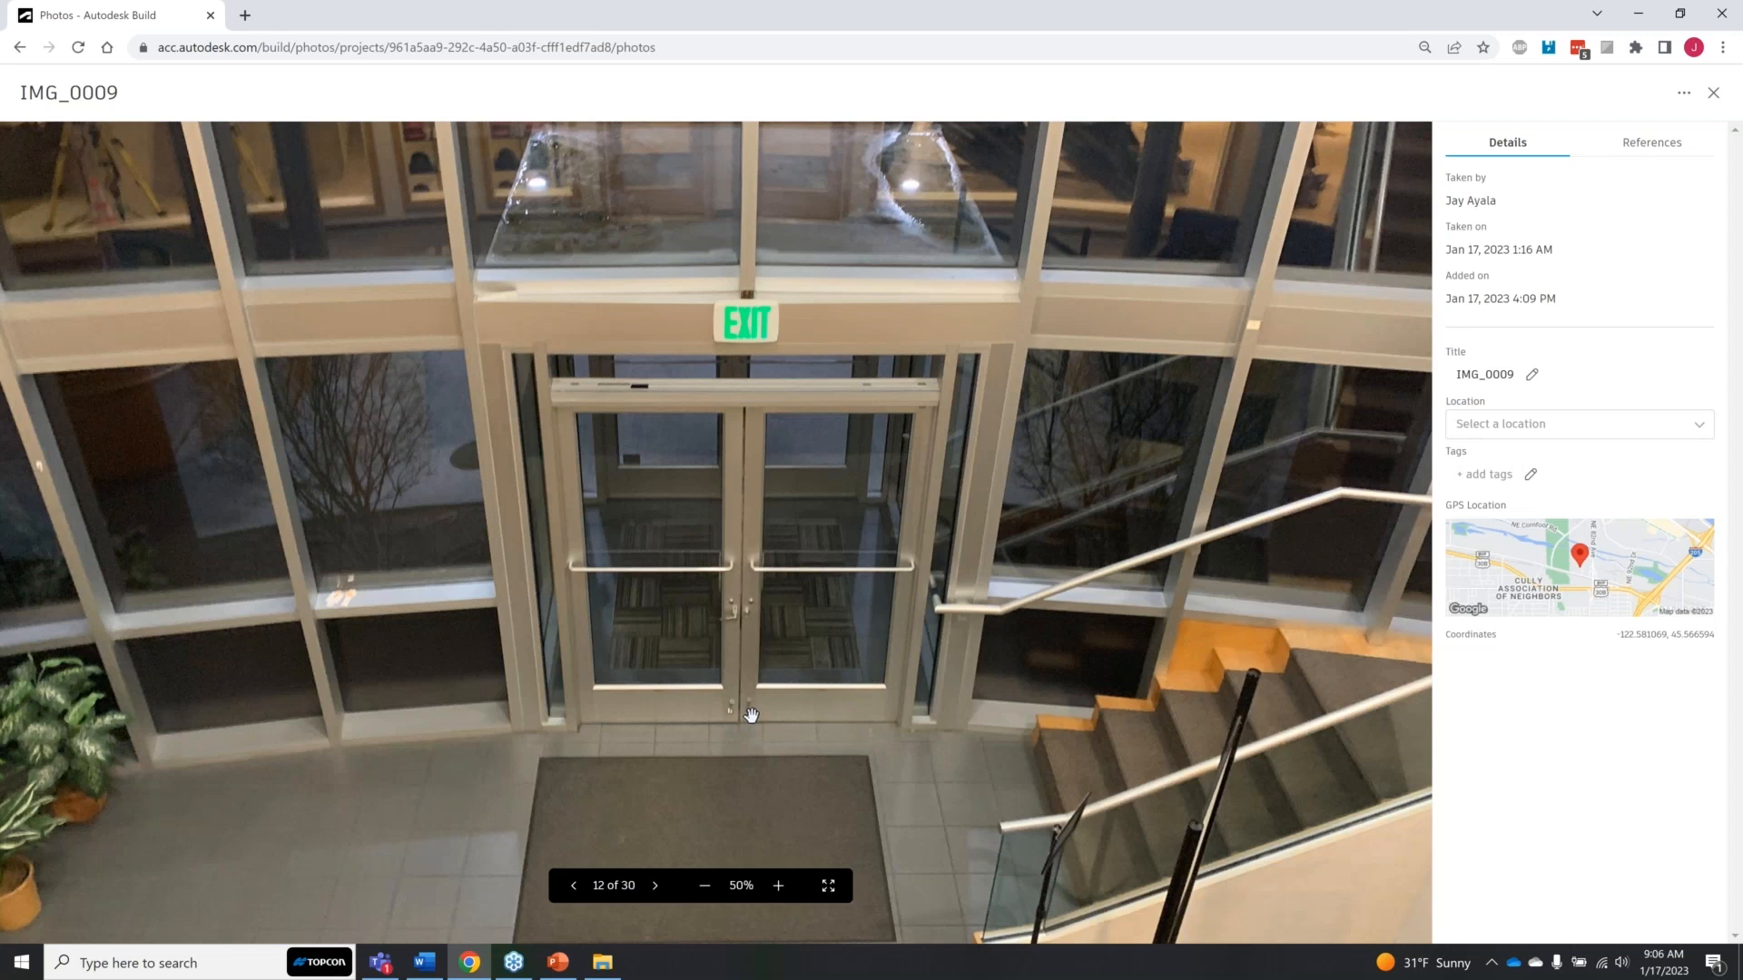
click(1646, 145)
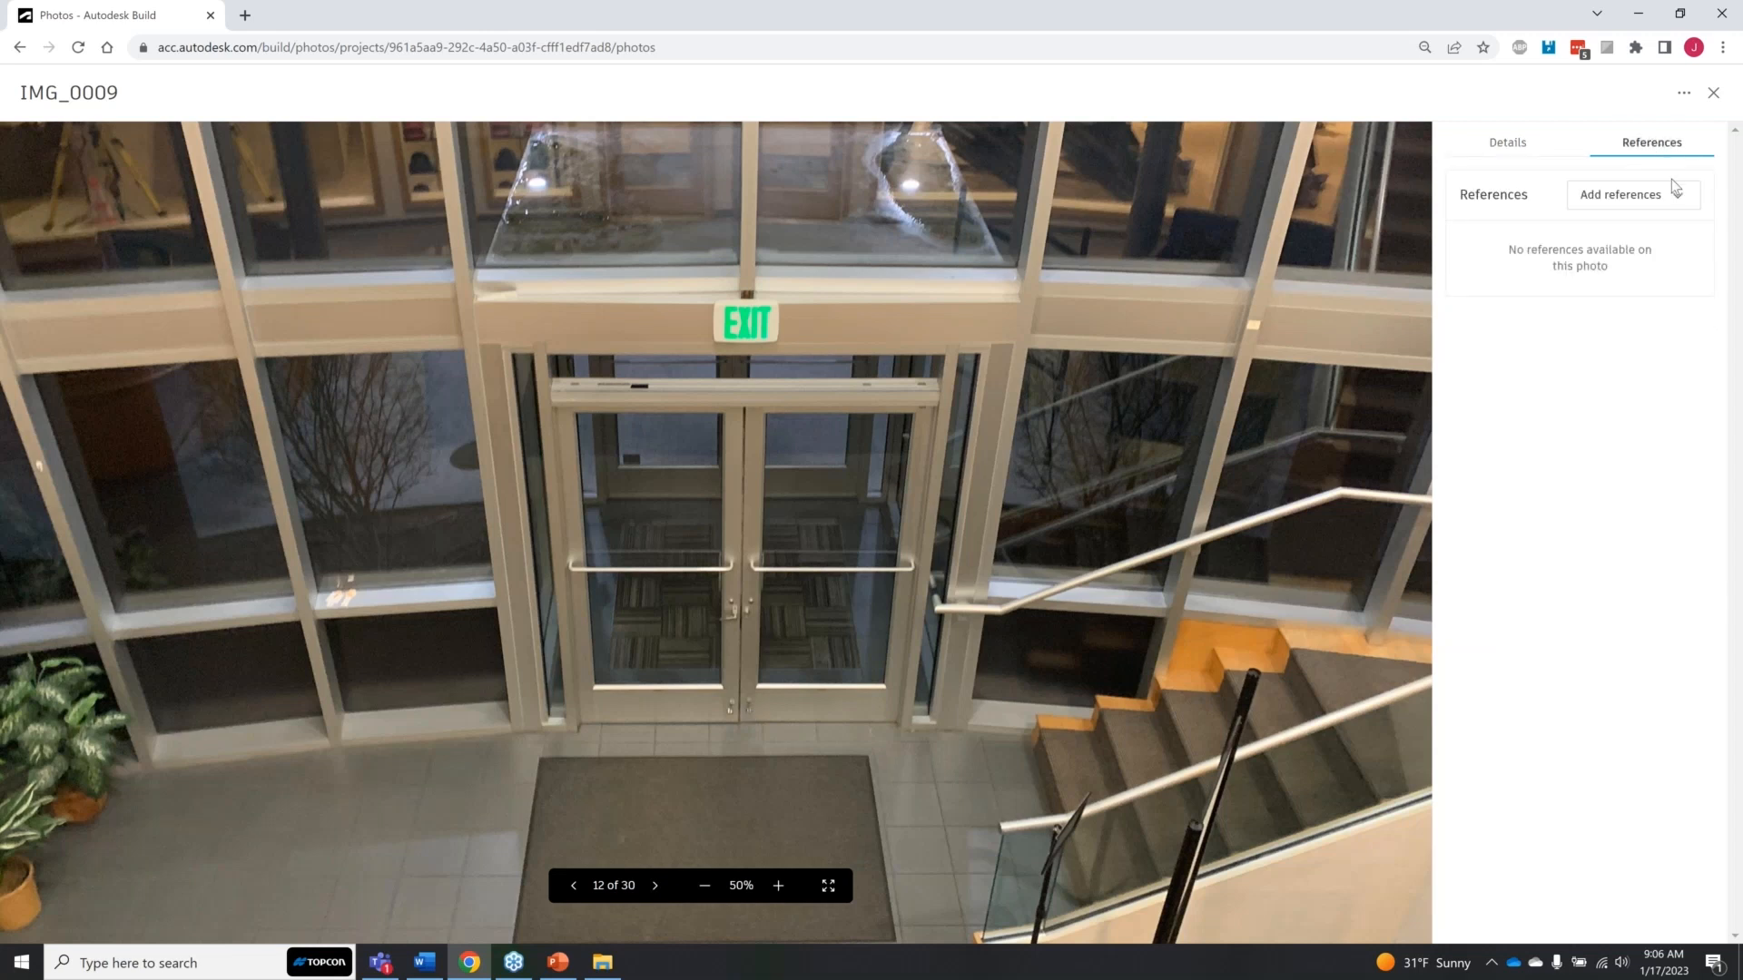
click(1675, 192)
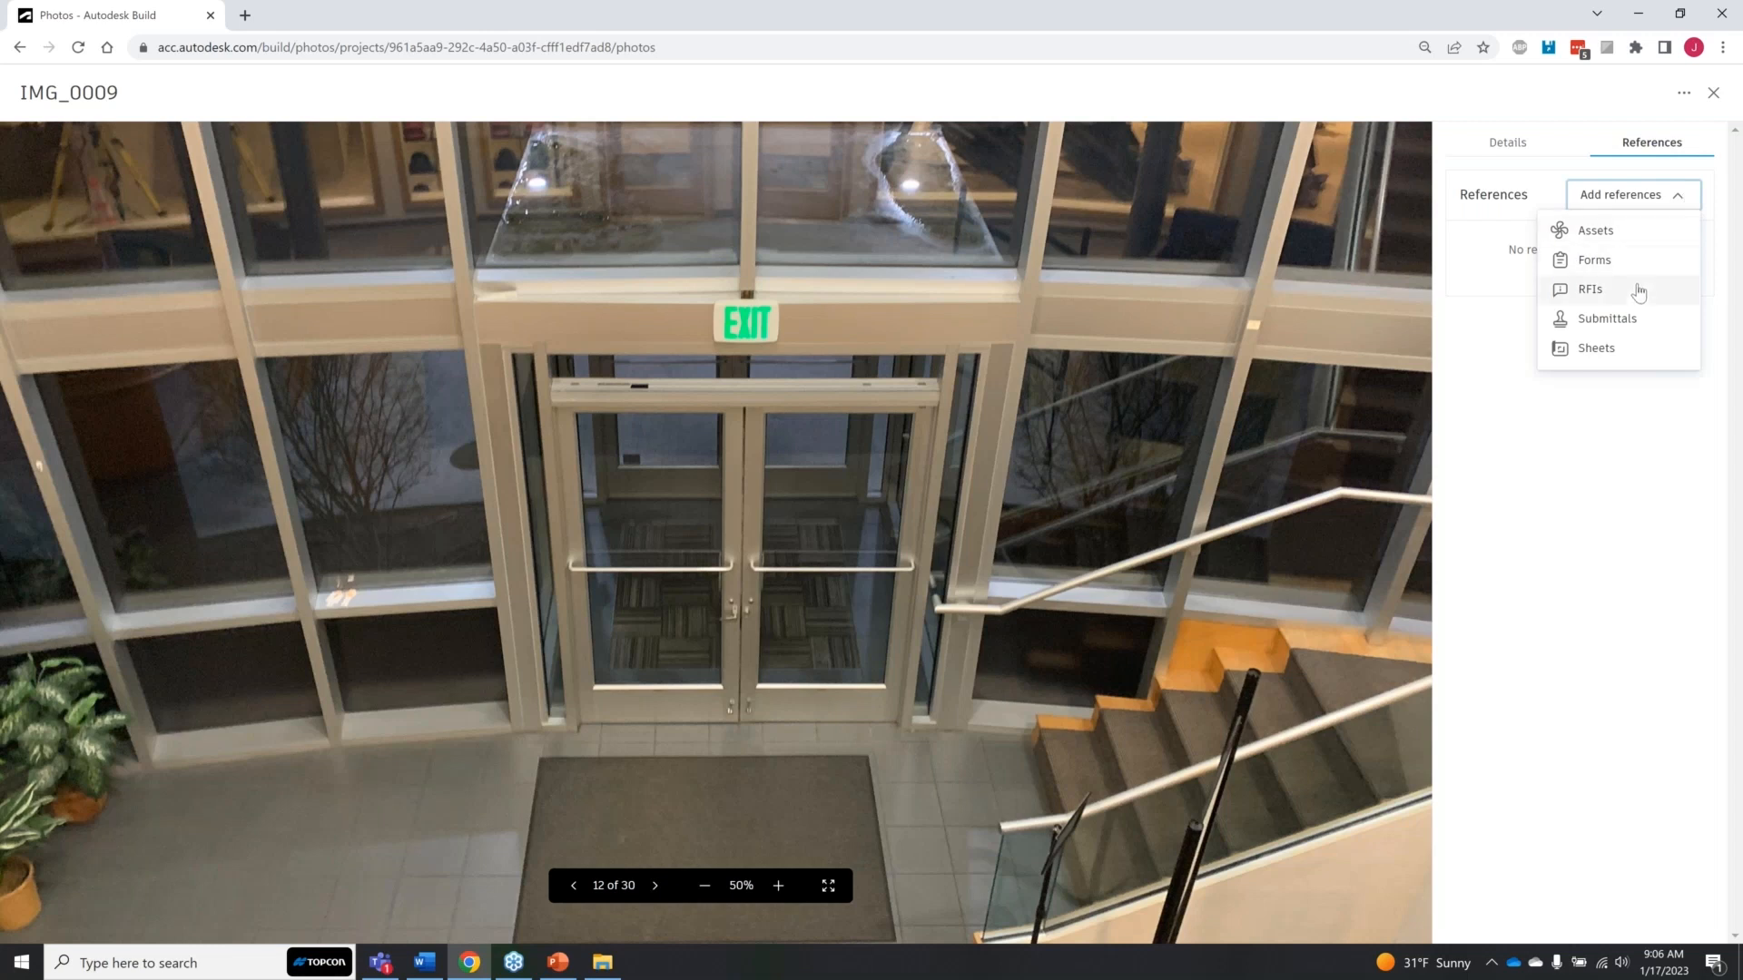
click(1595, 349)
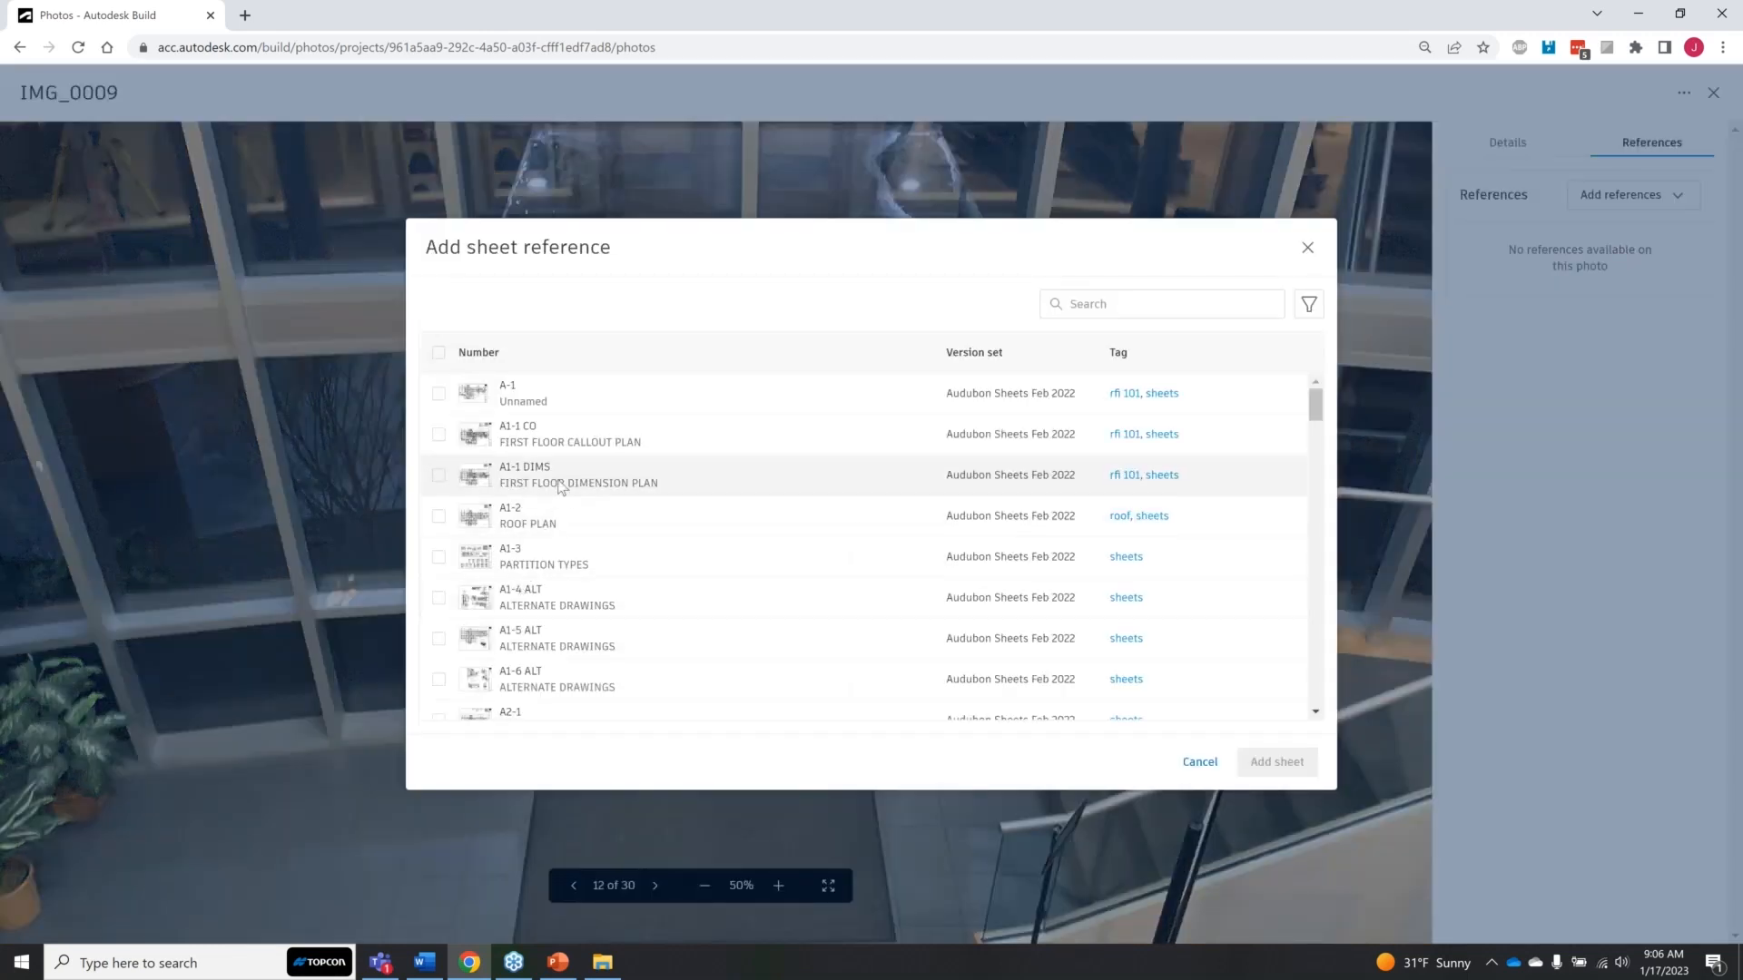
click(560, 487)
click(437, 481)
click(1276, 763)
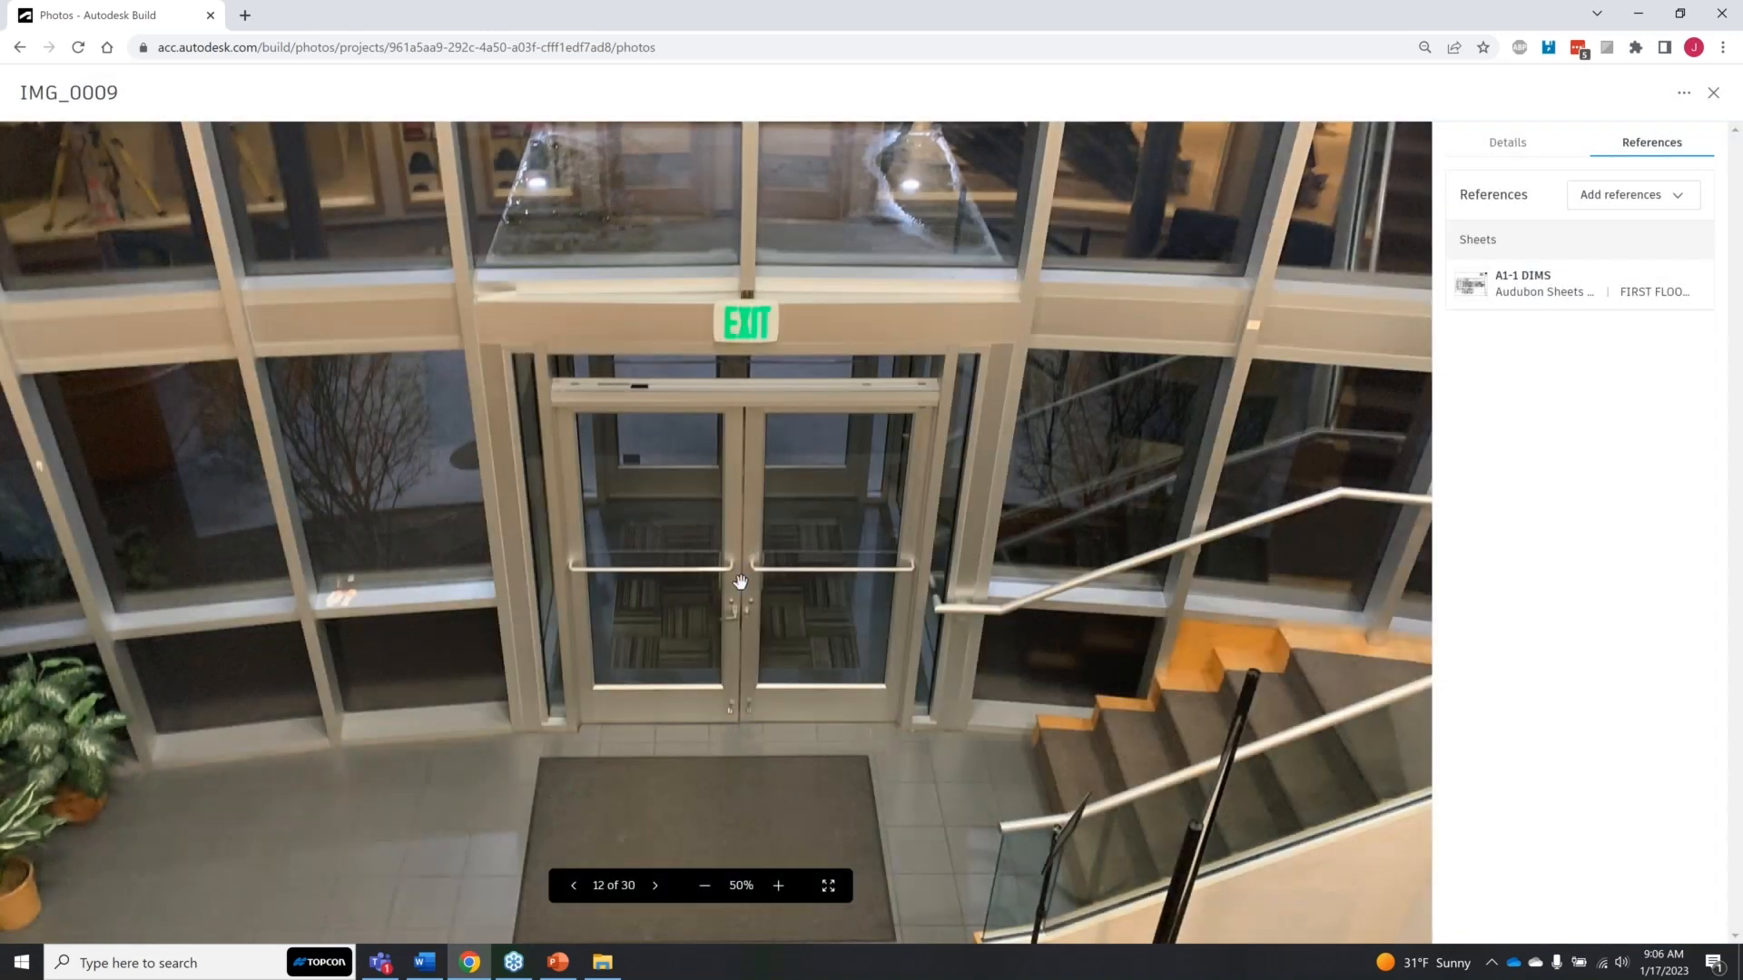
key(ctrl)
key(ctrl)
key(ctrl)
click(1714, 93)
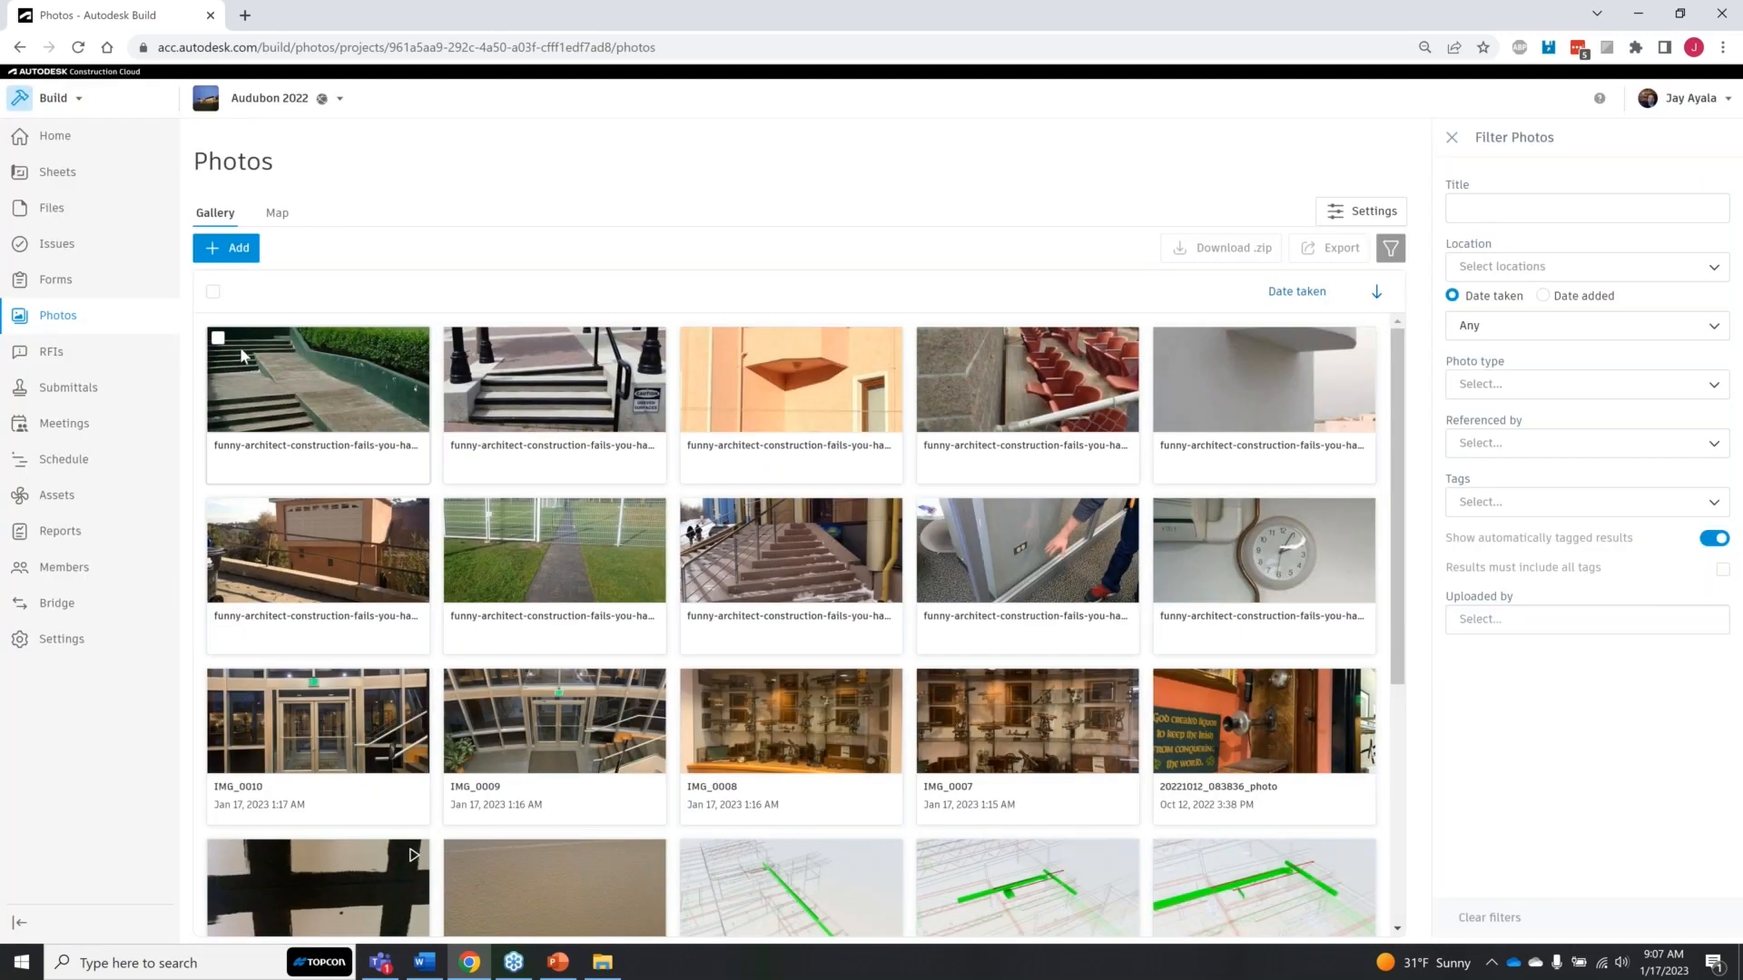
Step: Start a photo upload, browse the image files in the Pictures > Build Series folder, and leave the file selection without choosing any
click(236, 259)
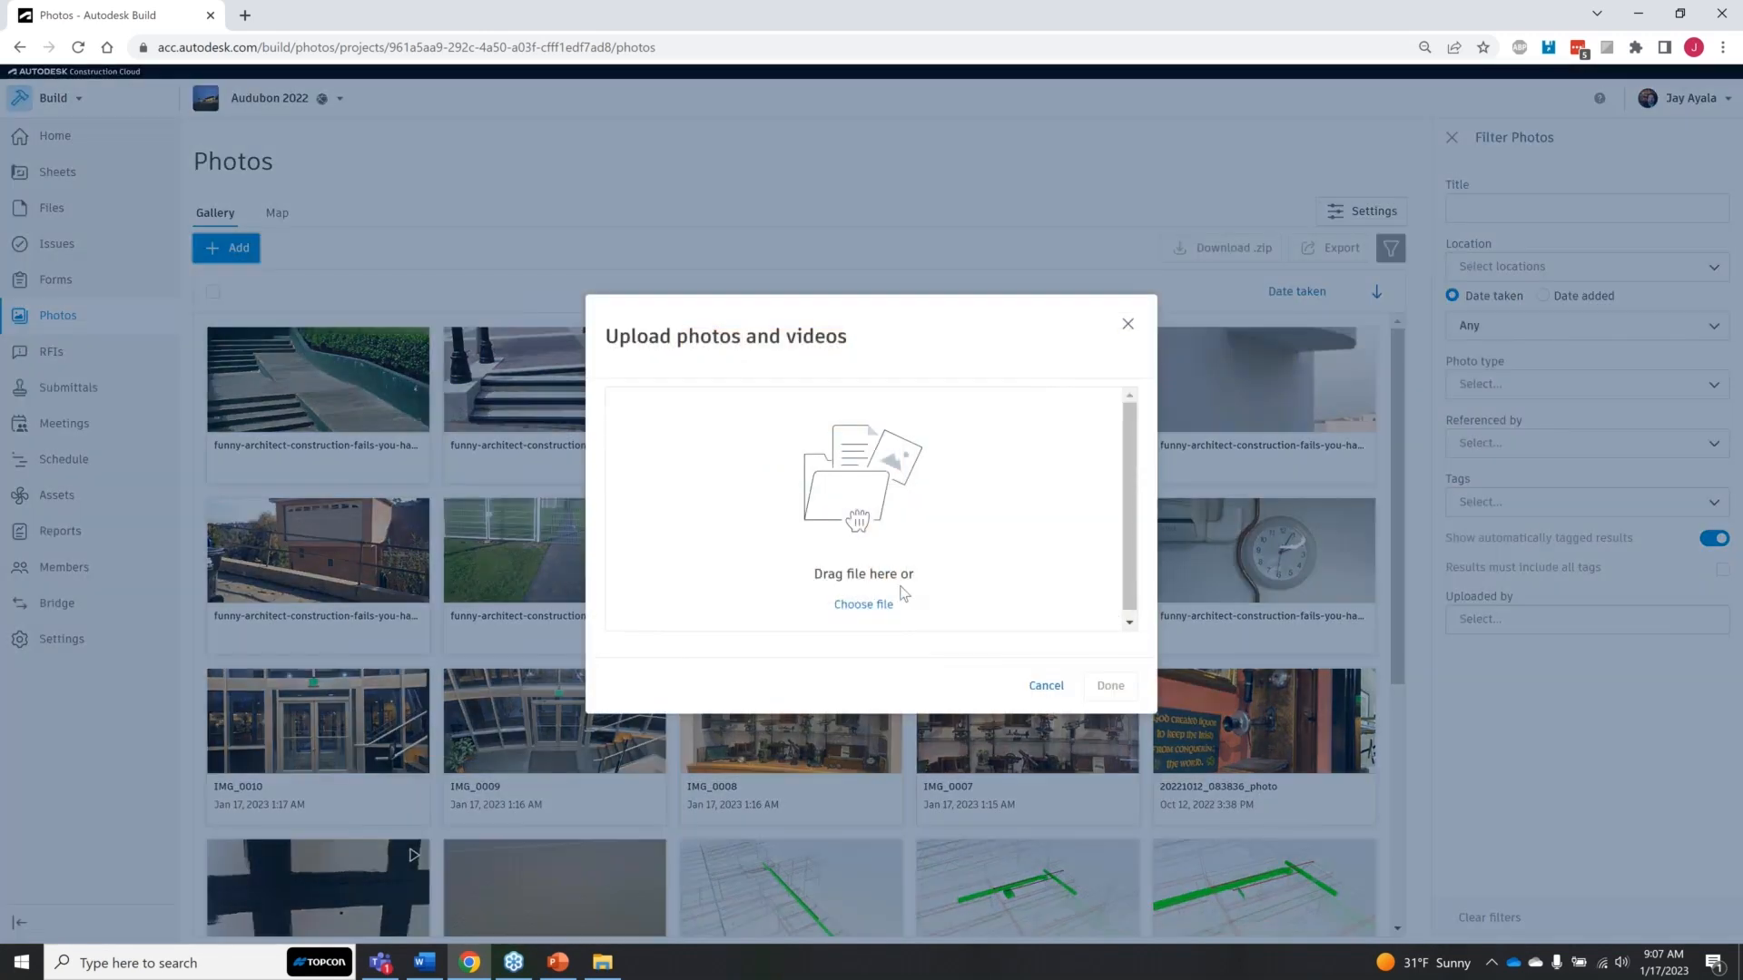
click(877, 606)
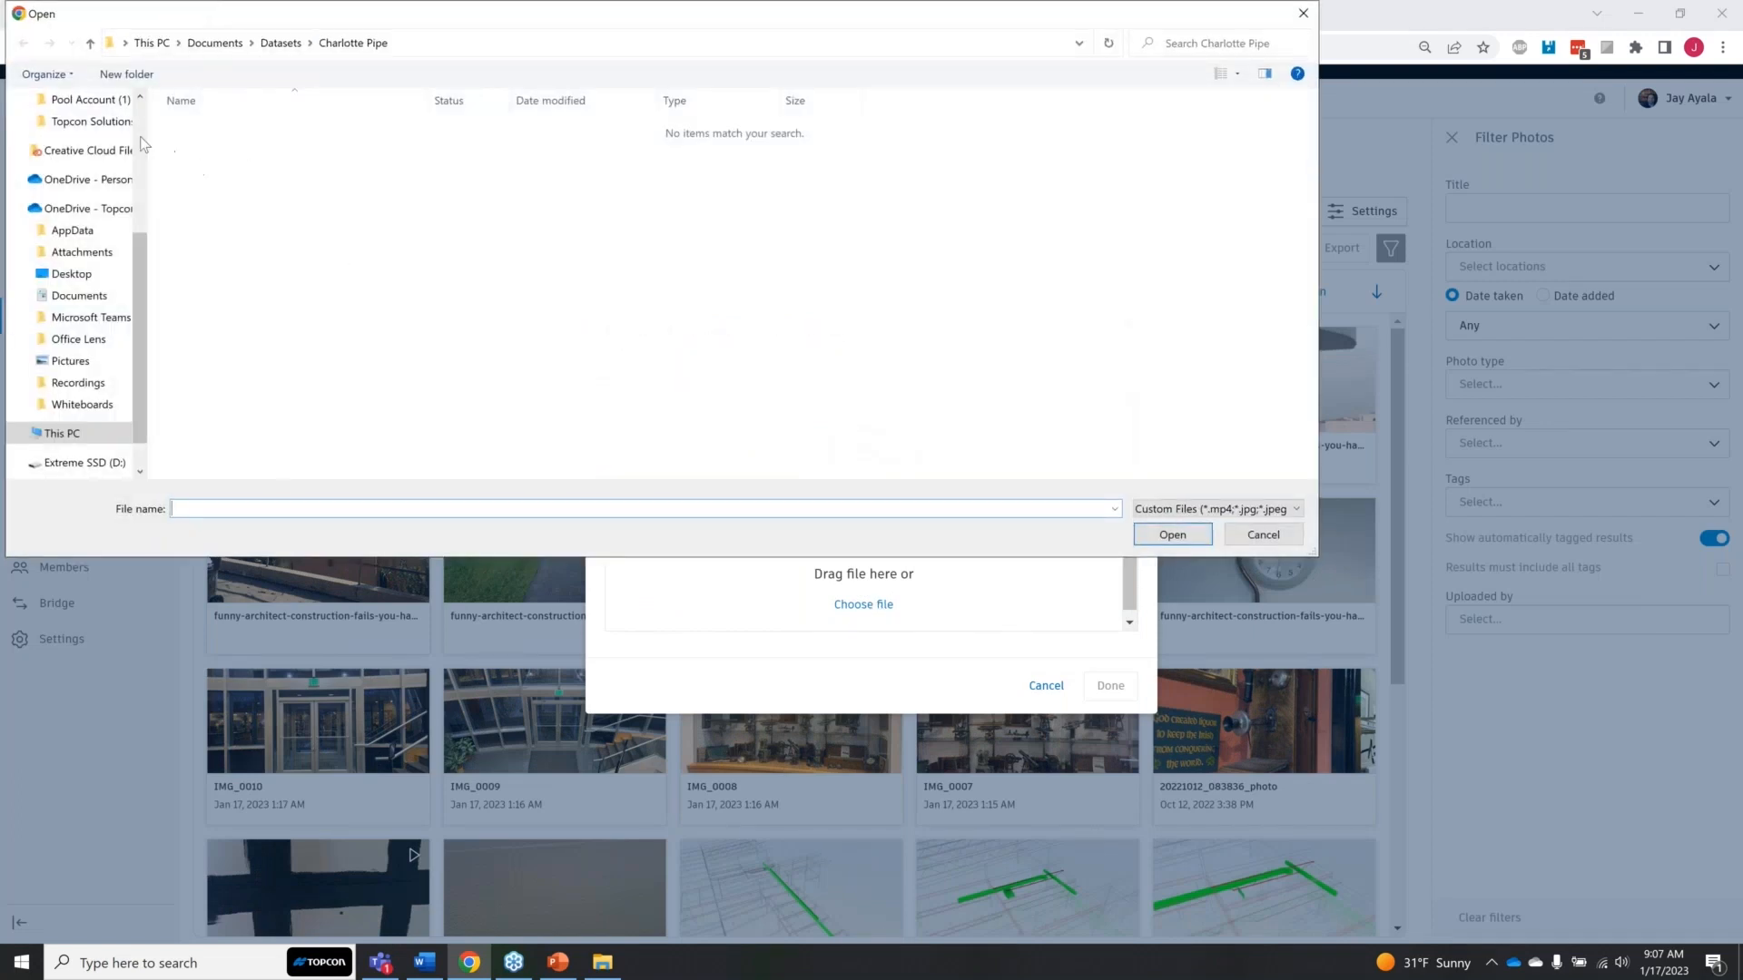
scroll(72, 217, up, 4)
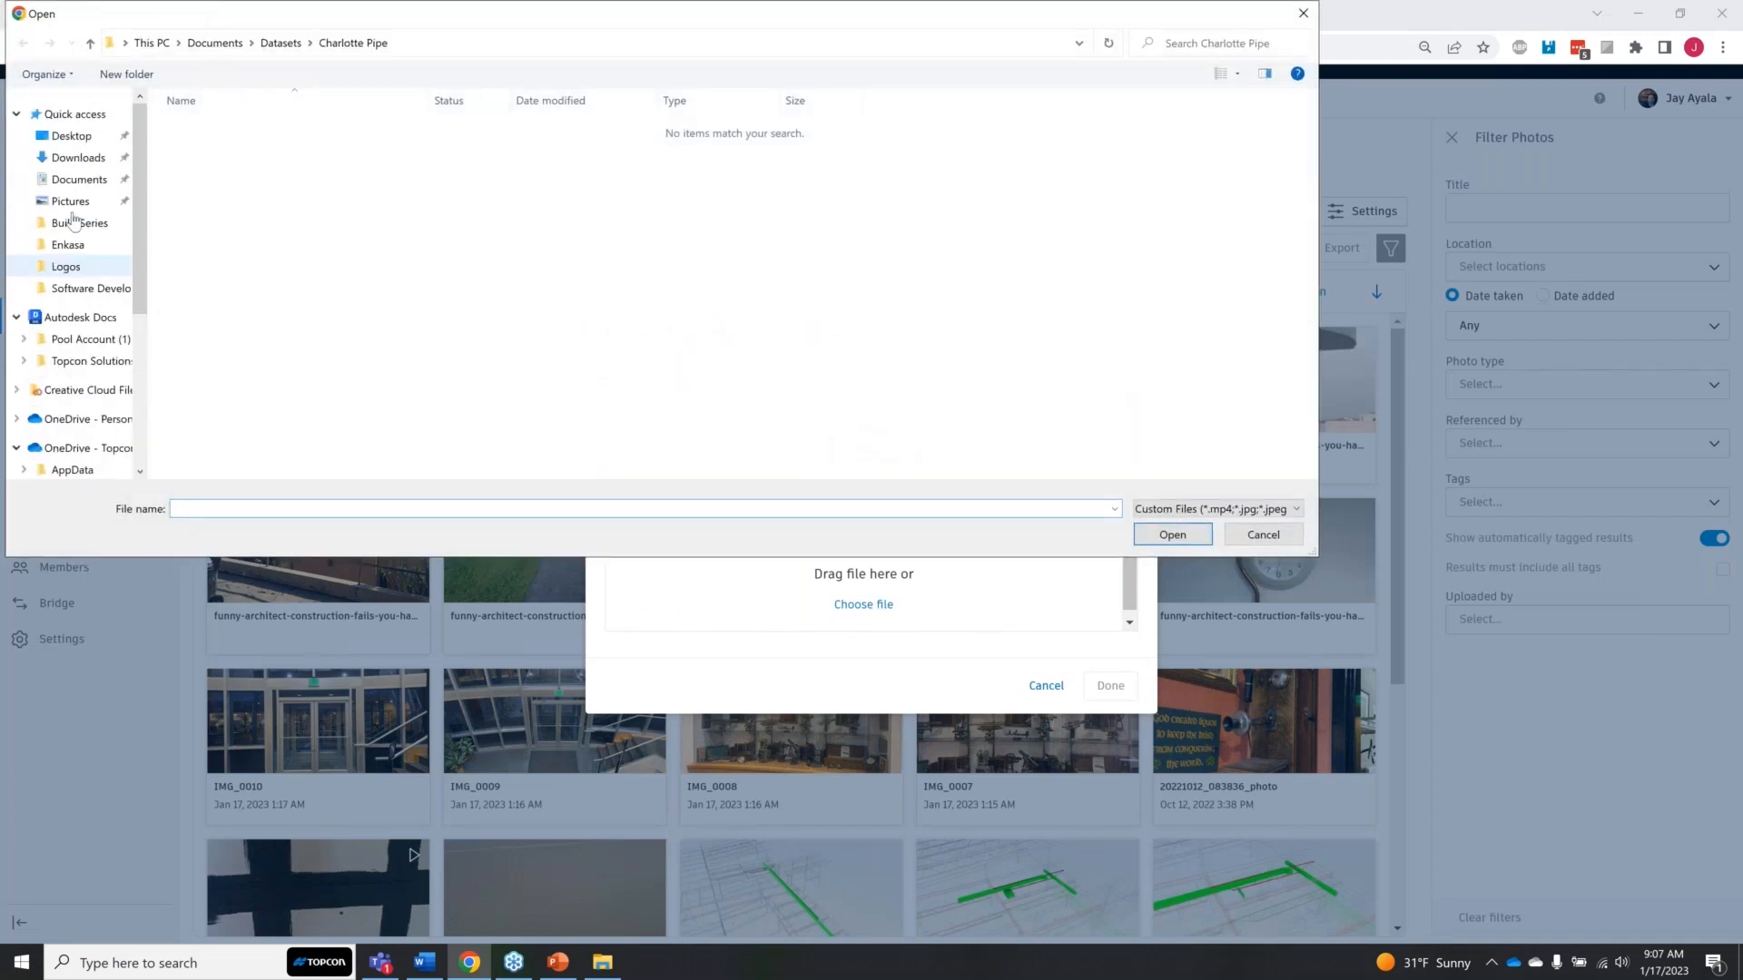
click(70, 200)
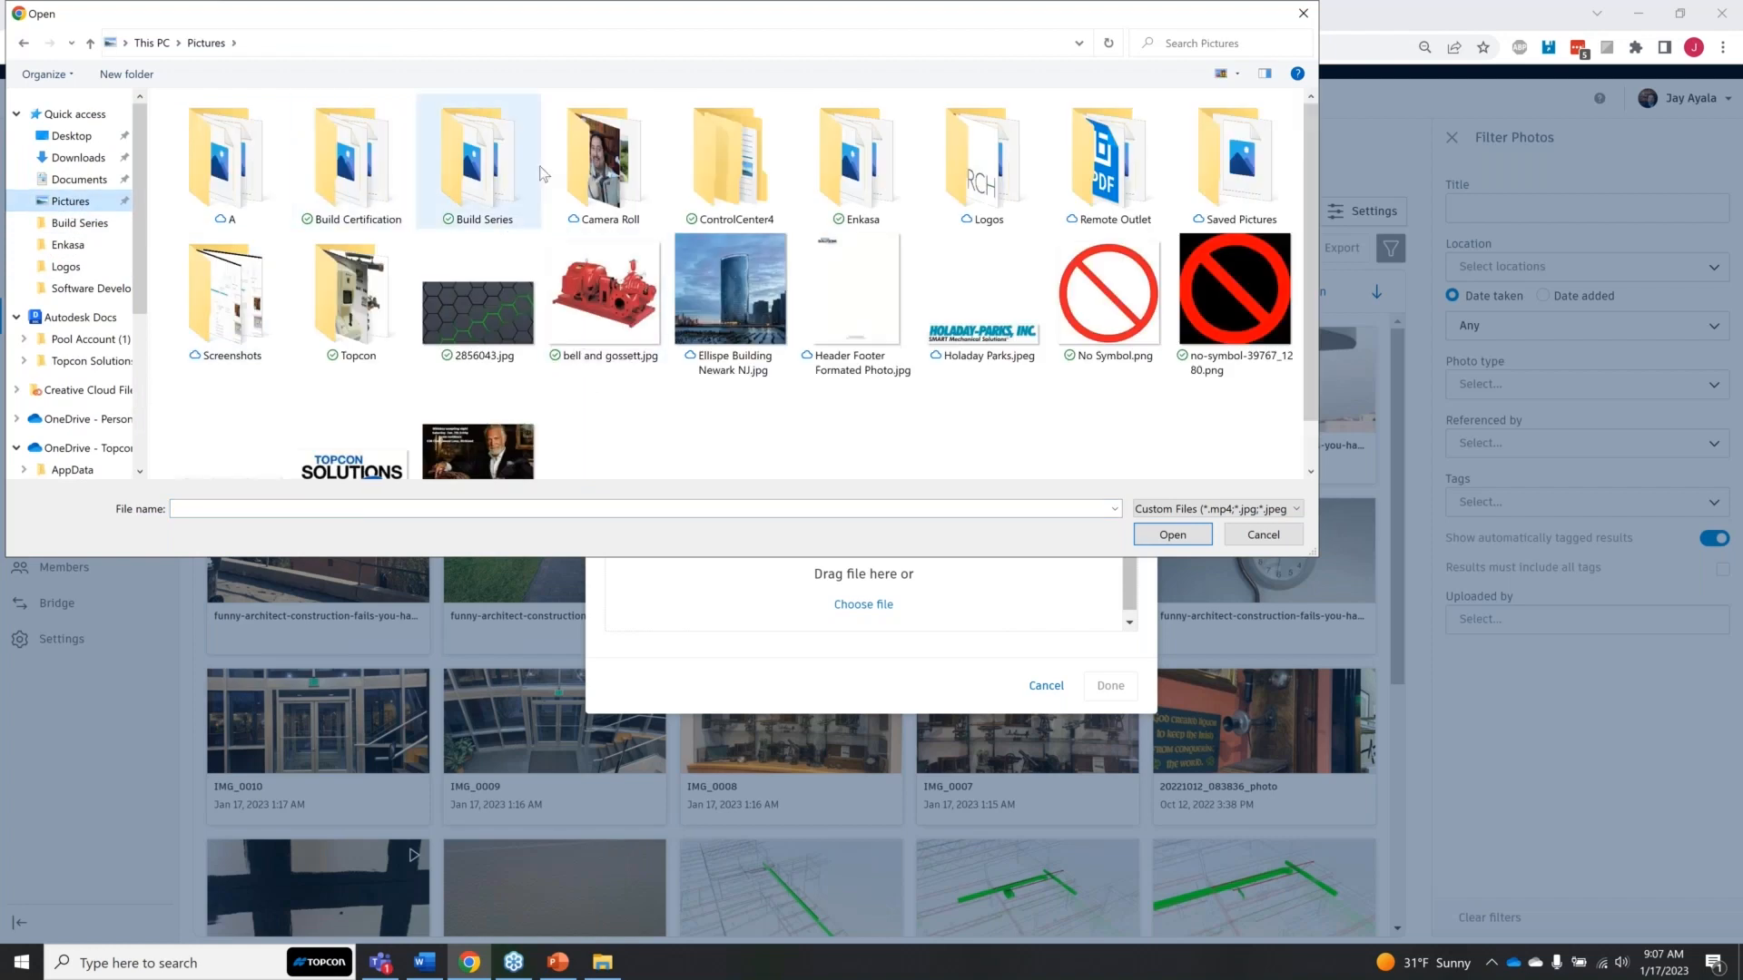
double_click(477, 168)
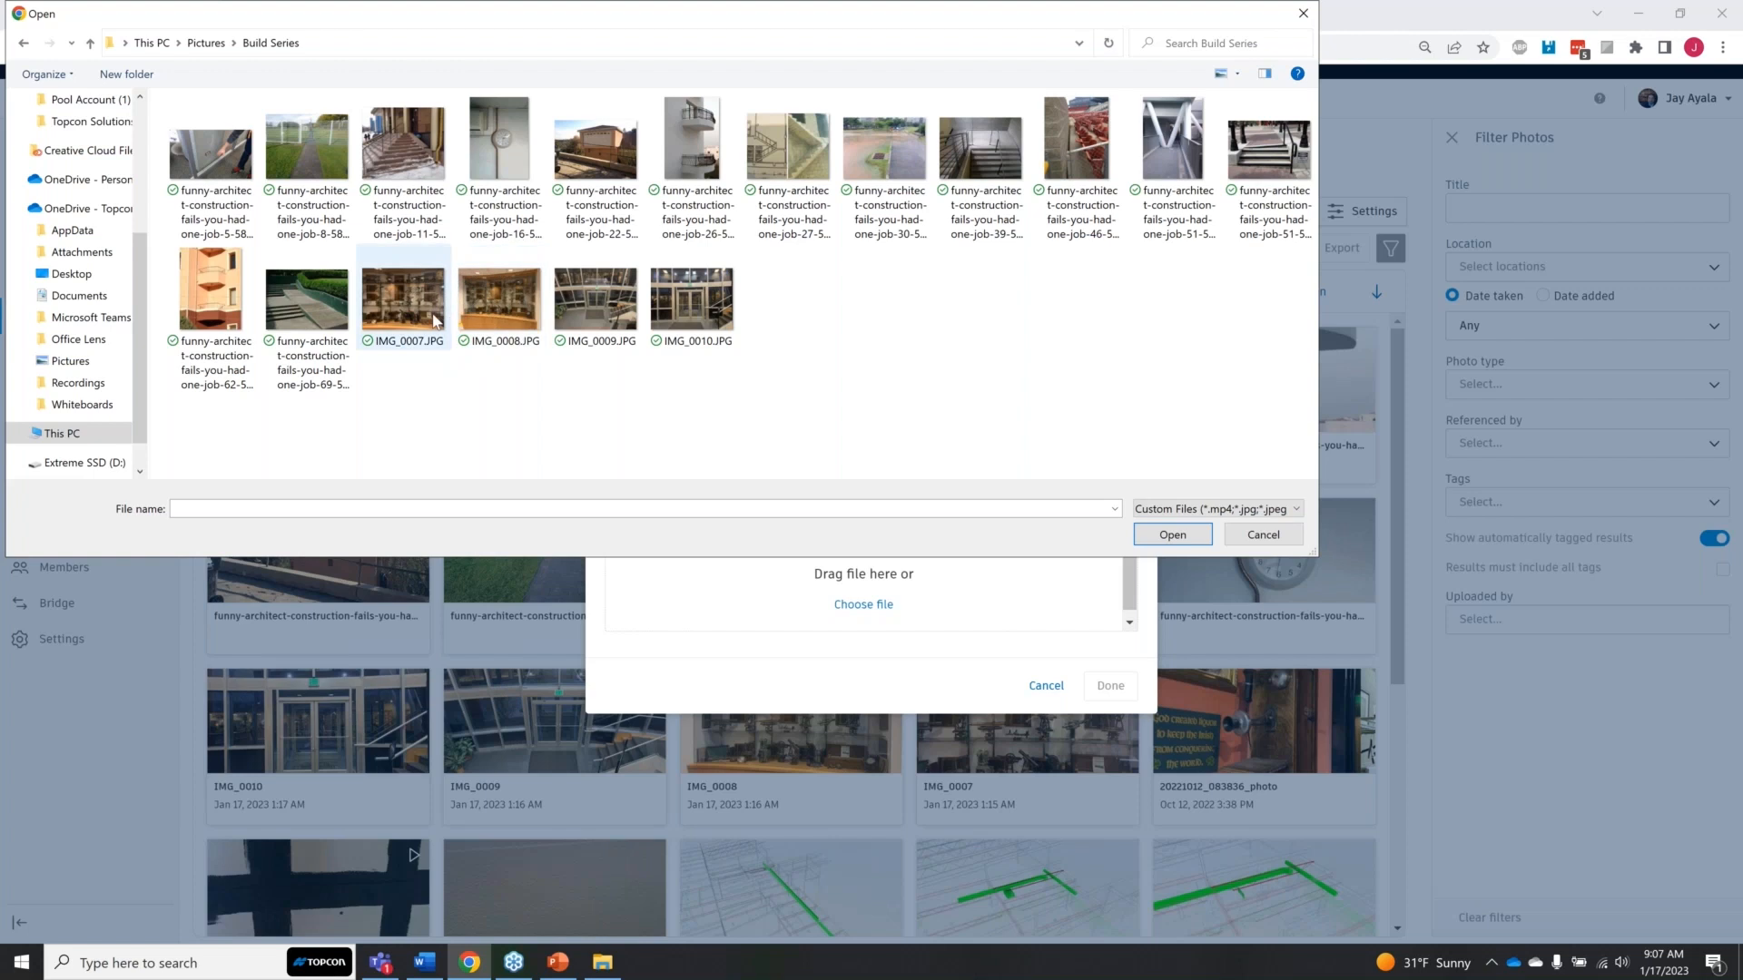
click(1263, 536)
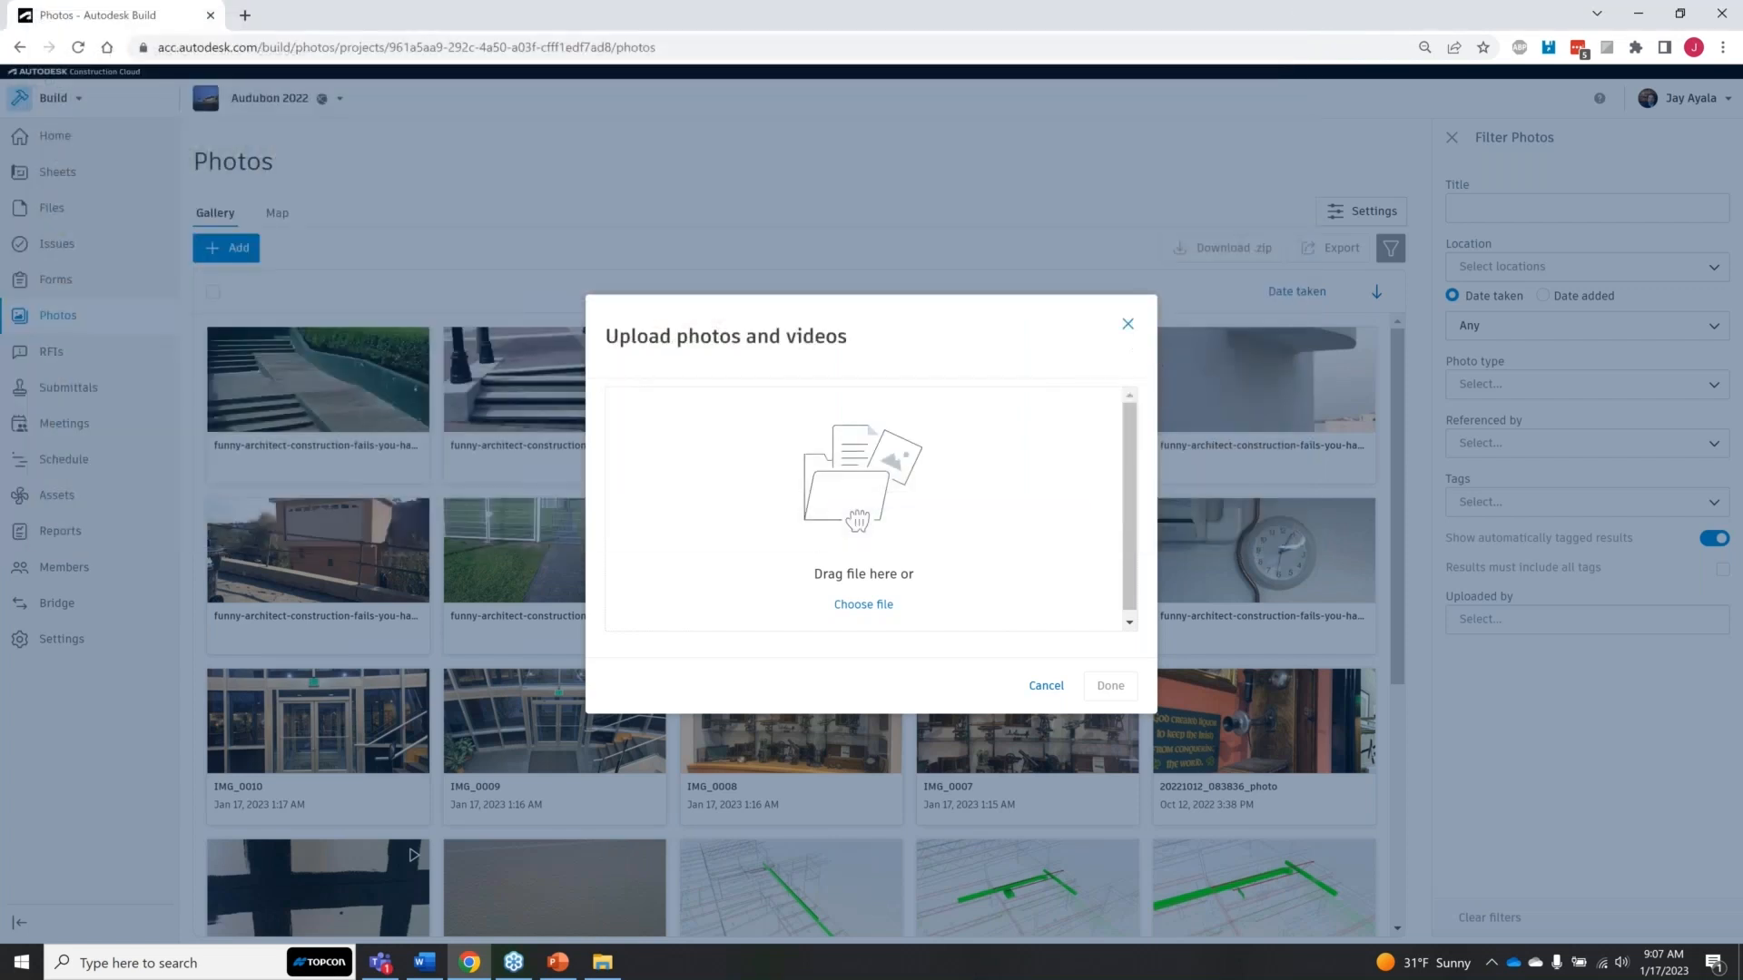
Step: Close the upload window and view photos IMG_0352 and IMG_0030 with their autotags, returning to the gallery after each
click(1128, 325)
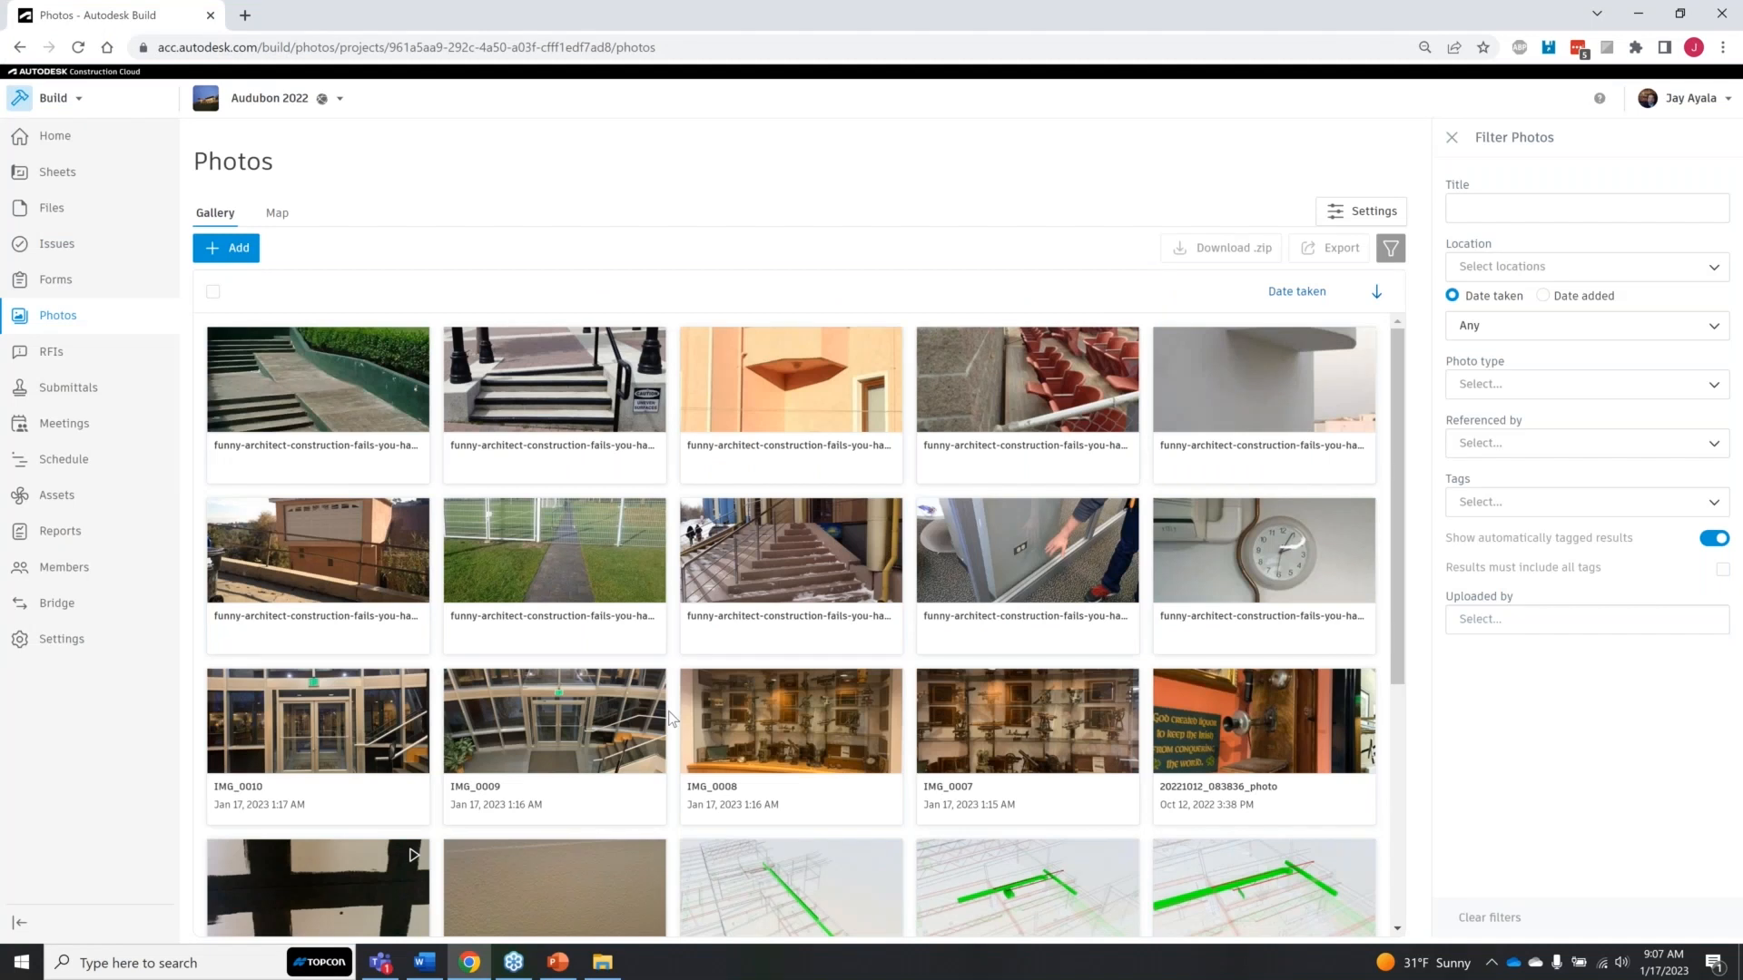
scroll(670, 717, down, 1)
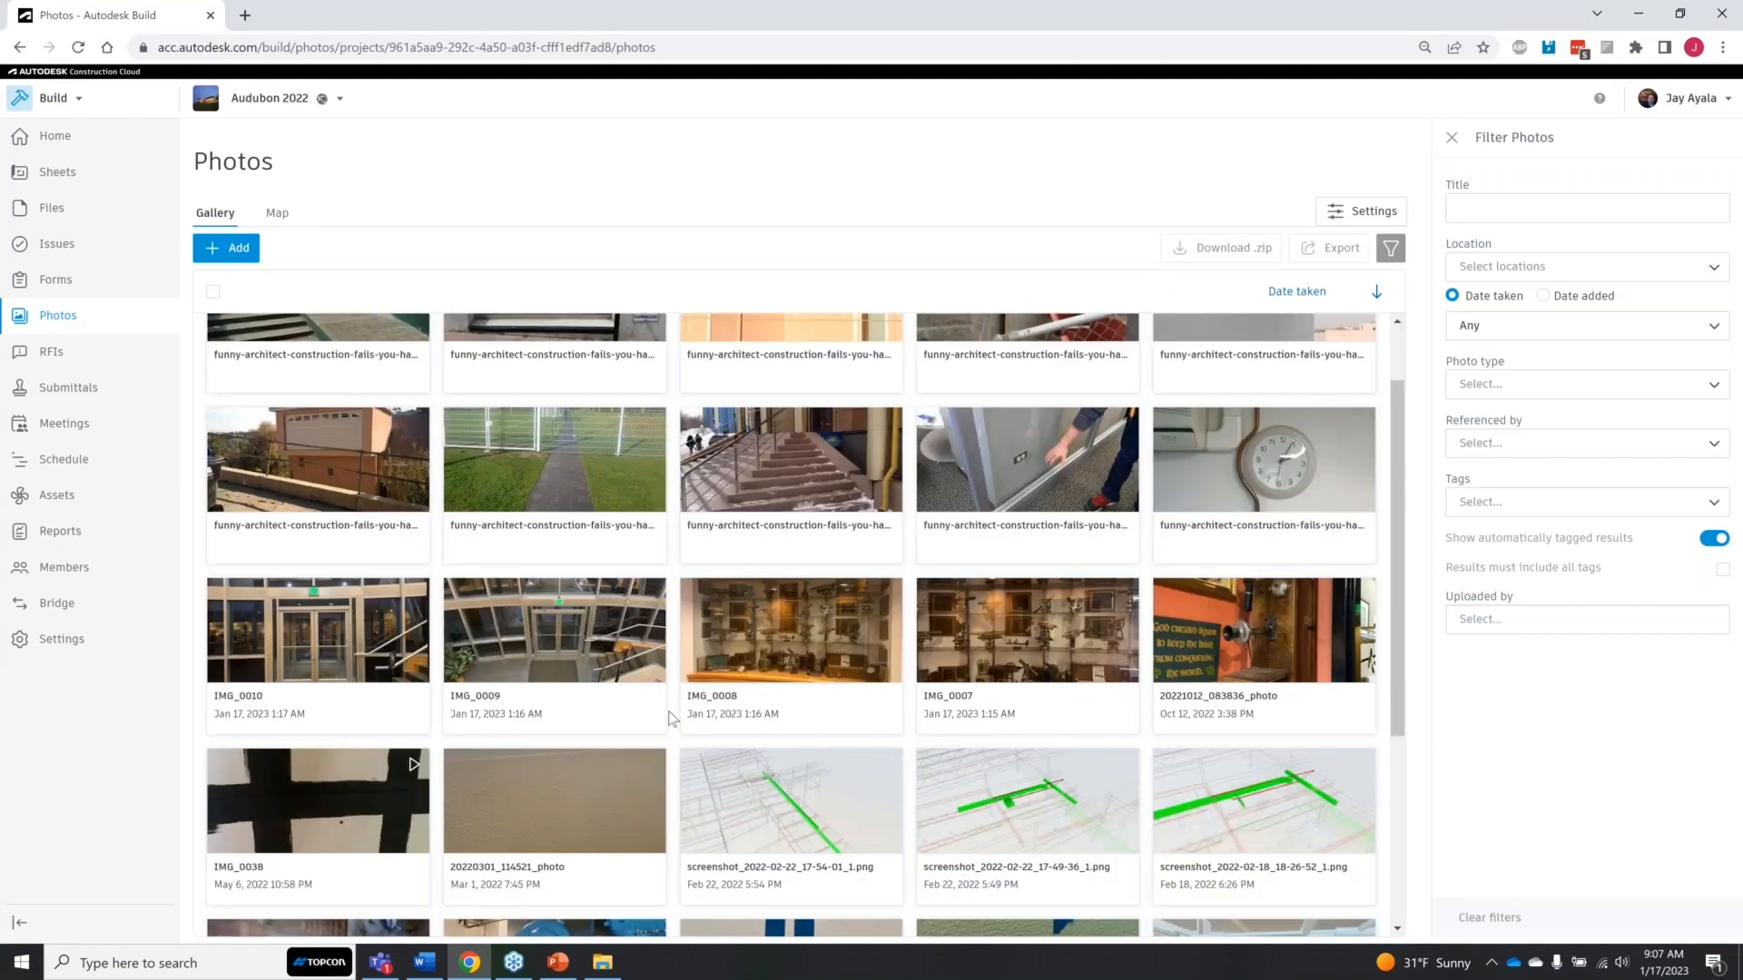
scroll(670, 717, down, 2)
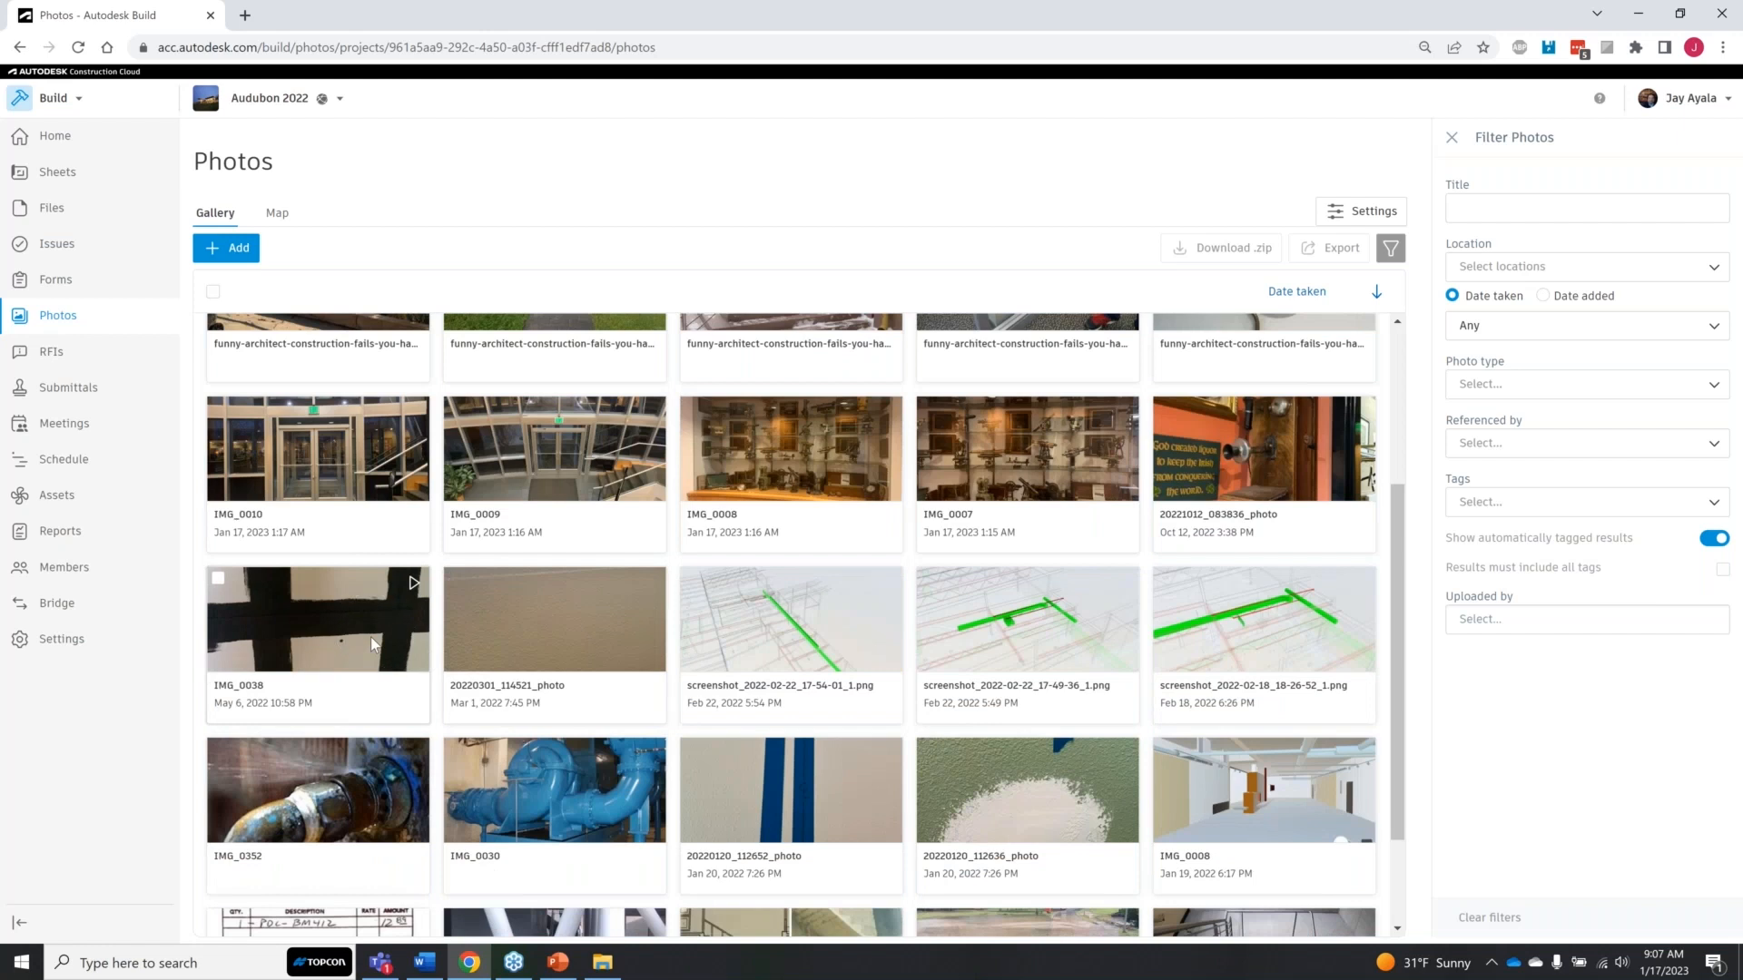
scroll(370, 636, down, 1)
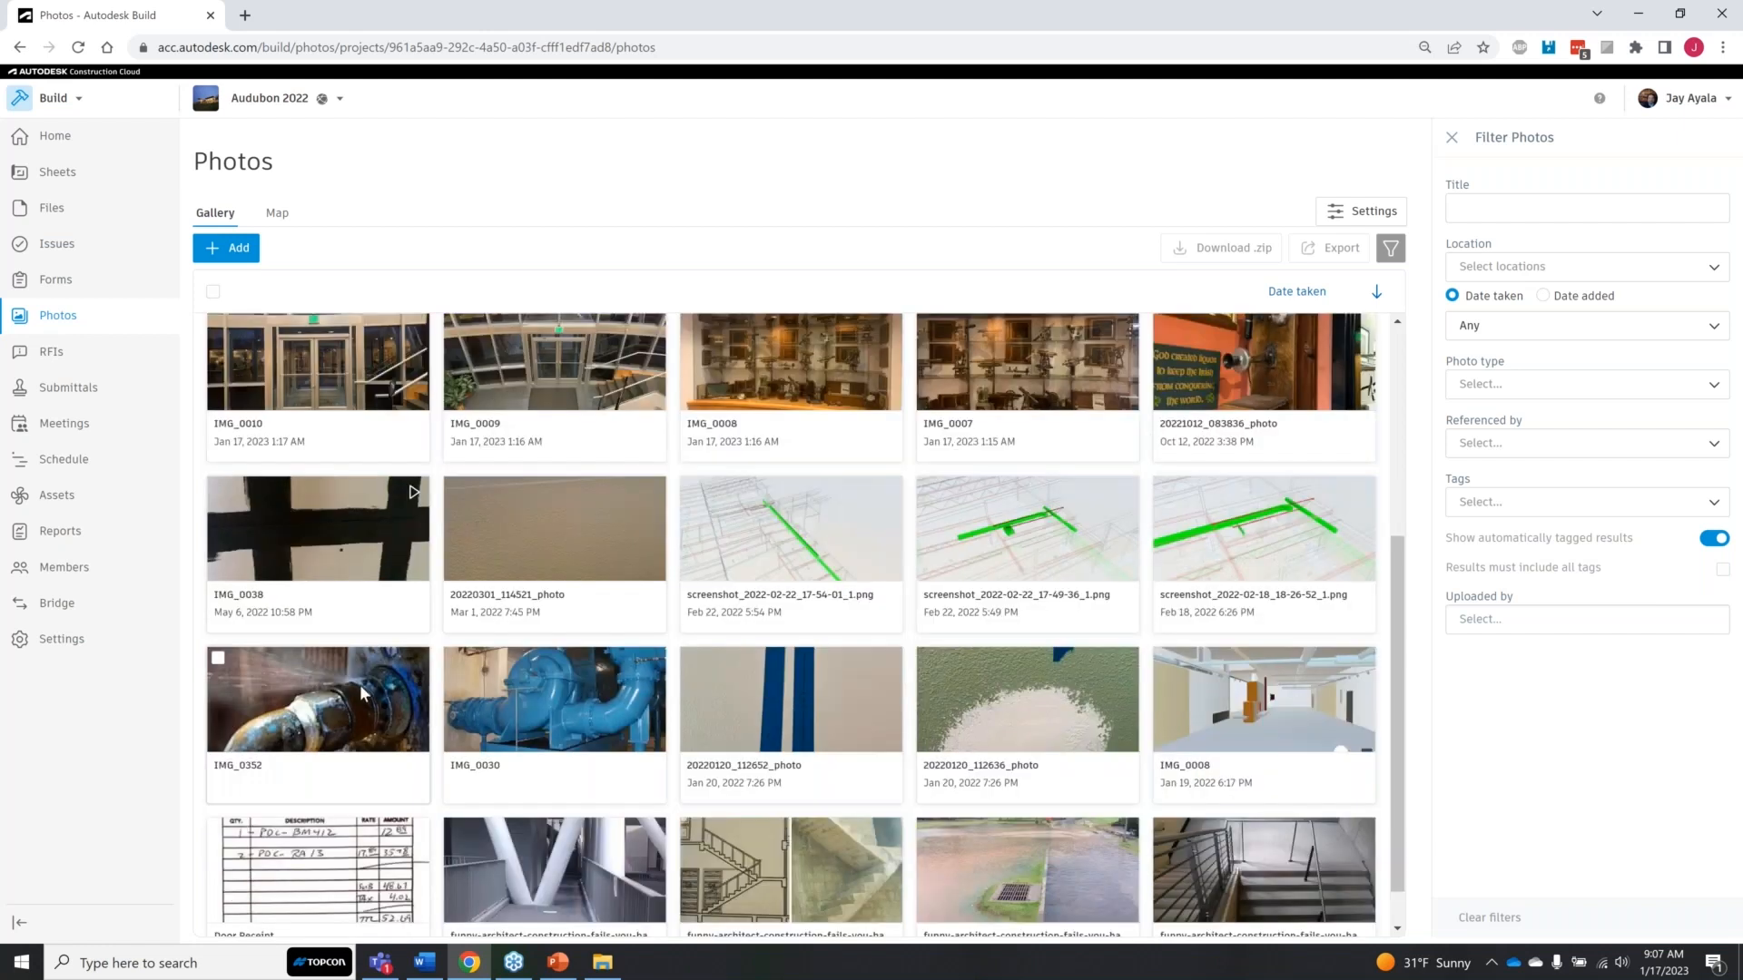
click(352, 710)
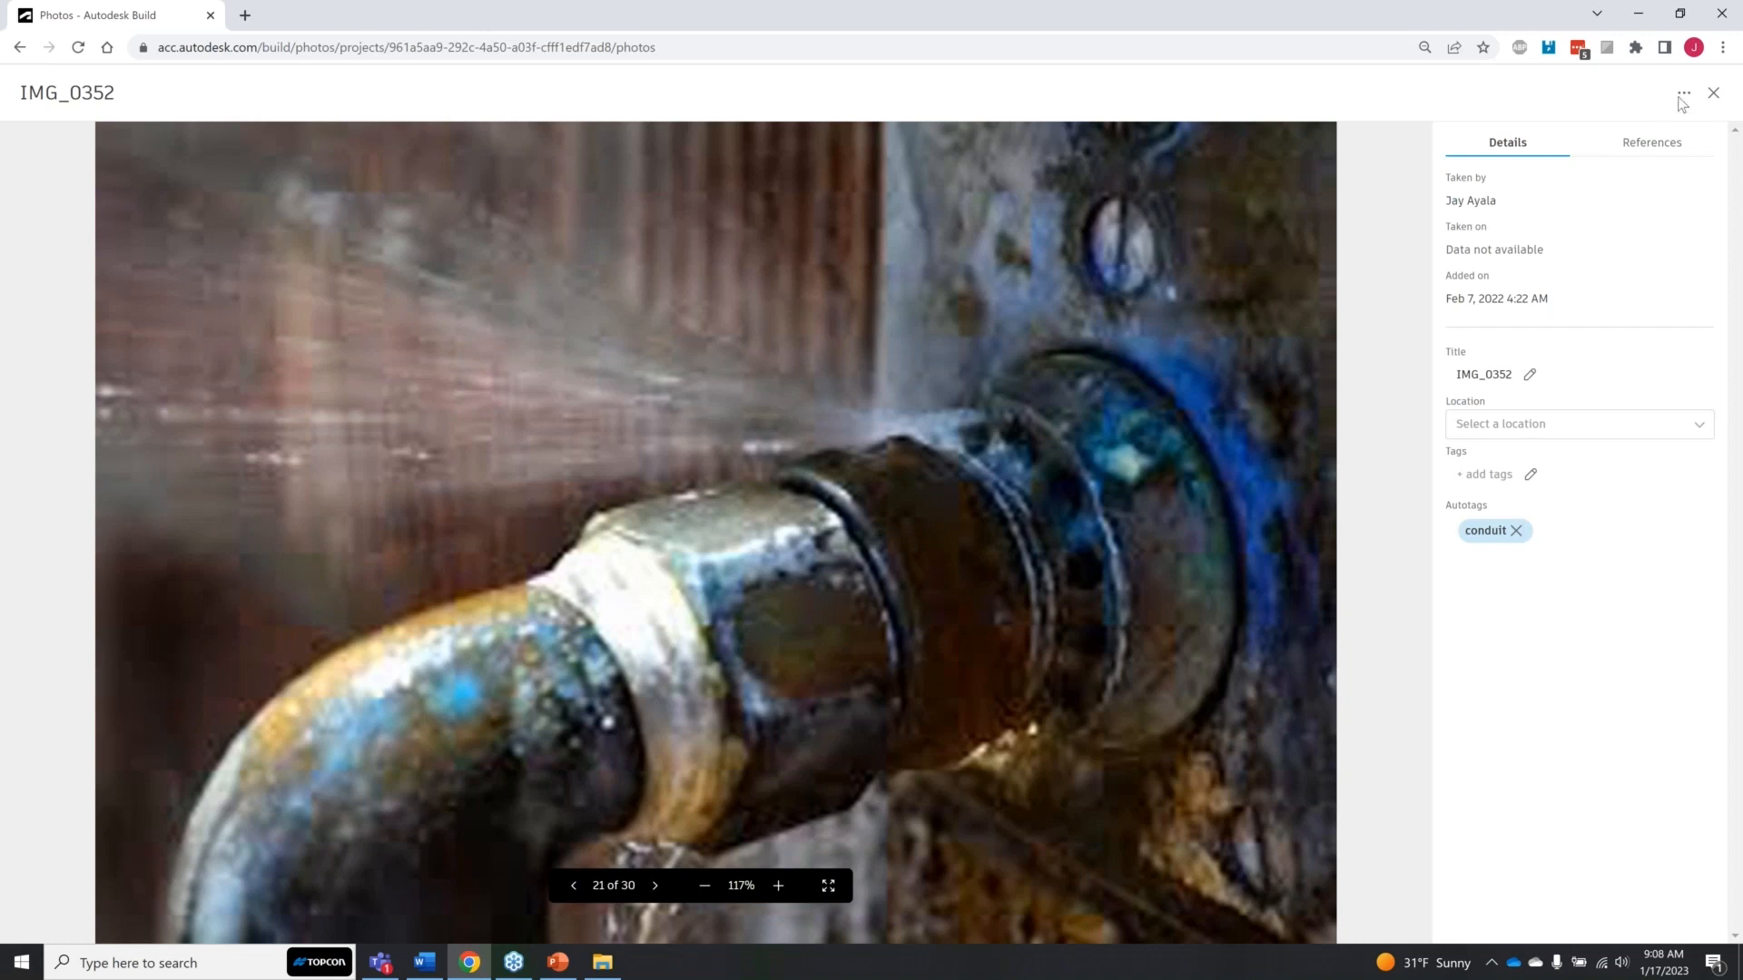
click(1713, 95)
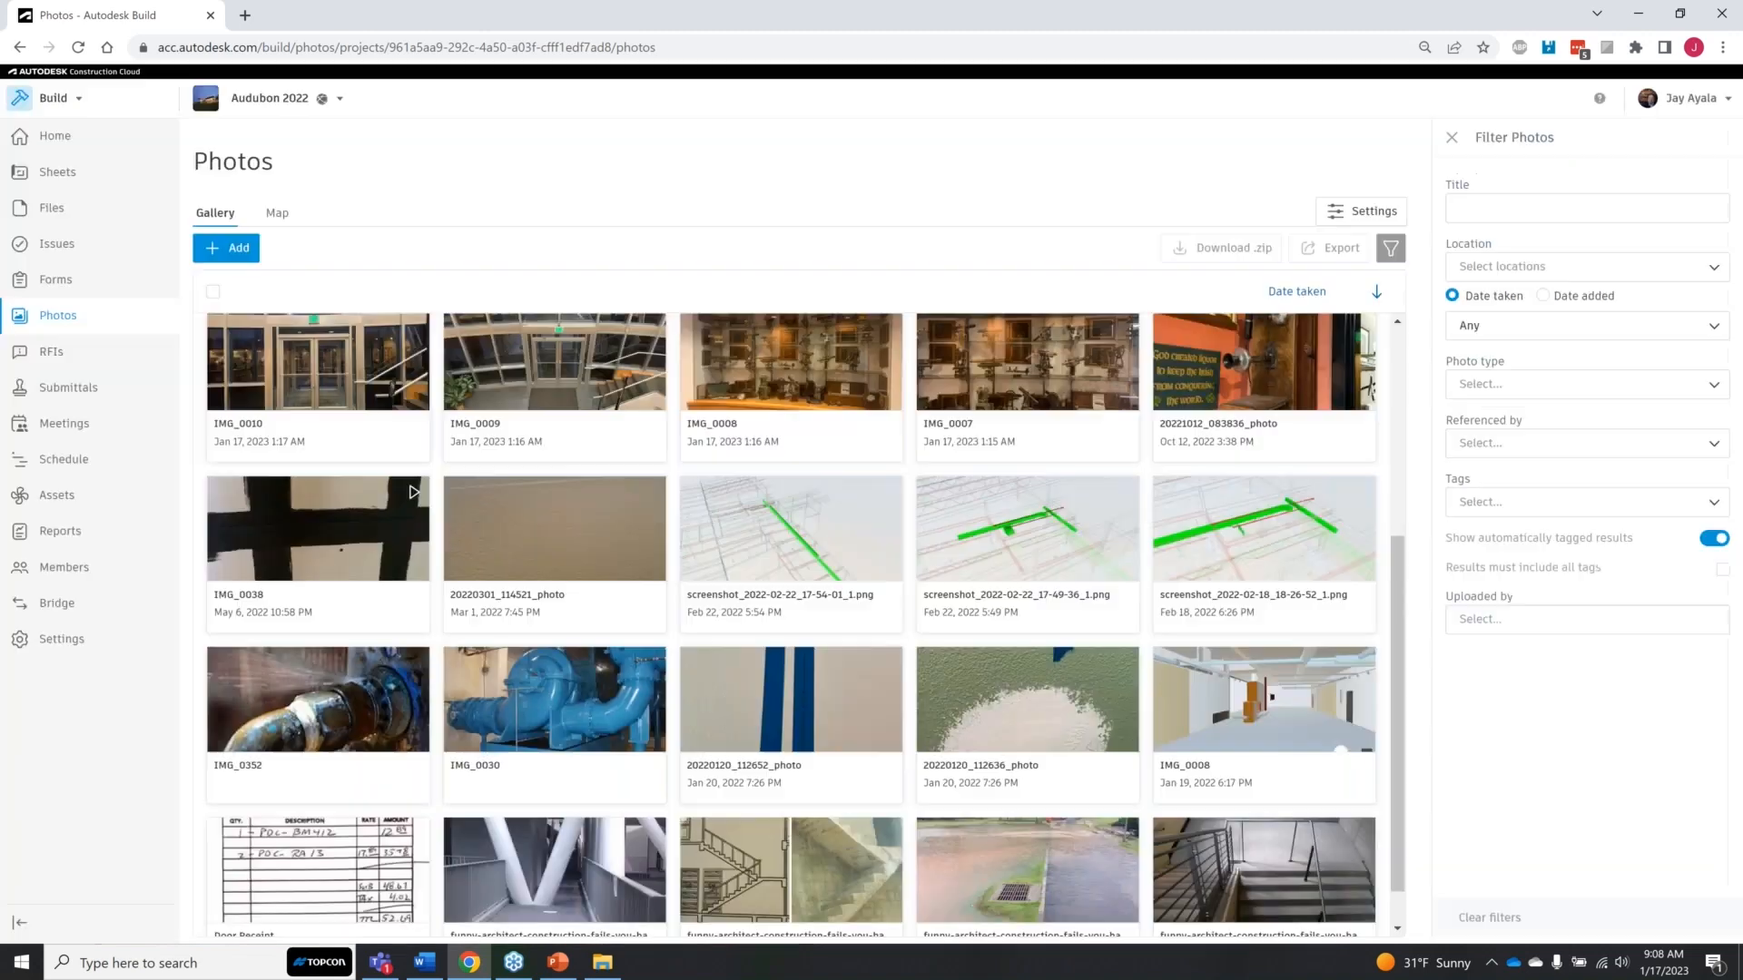
click(541, 696)
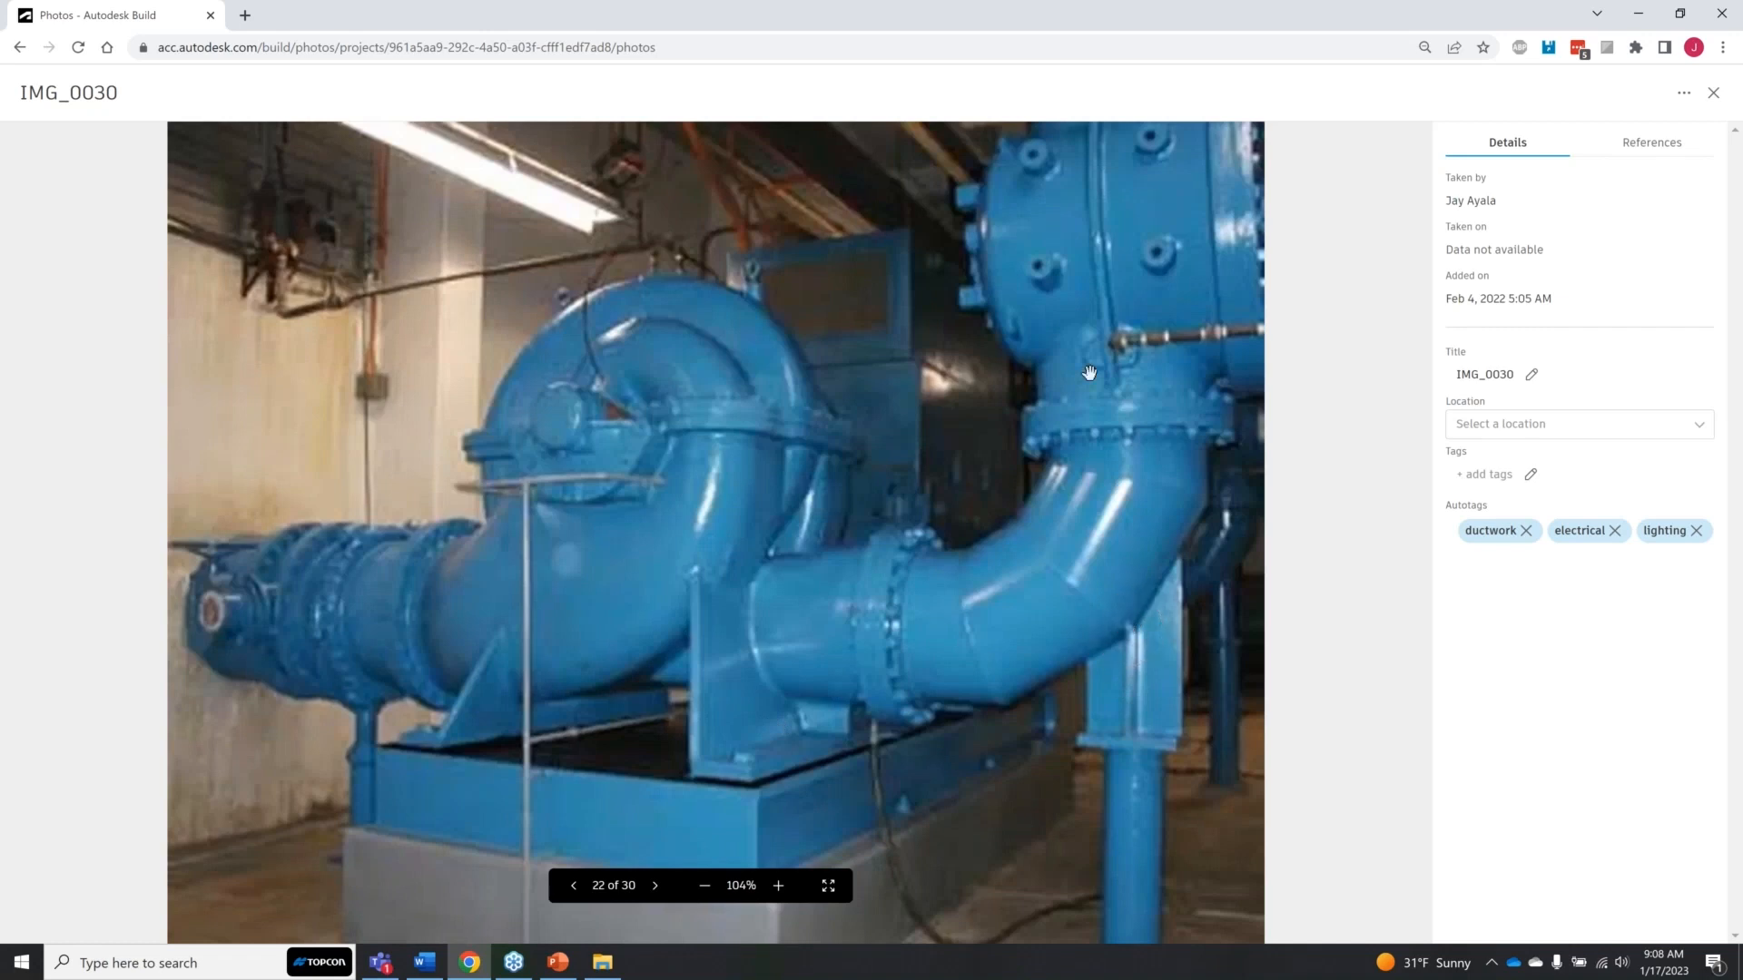
click(1714, 95)
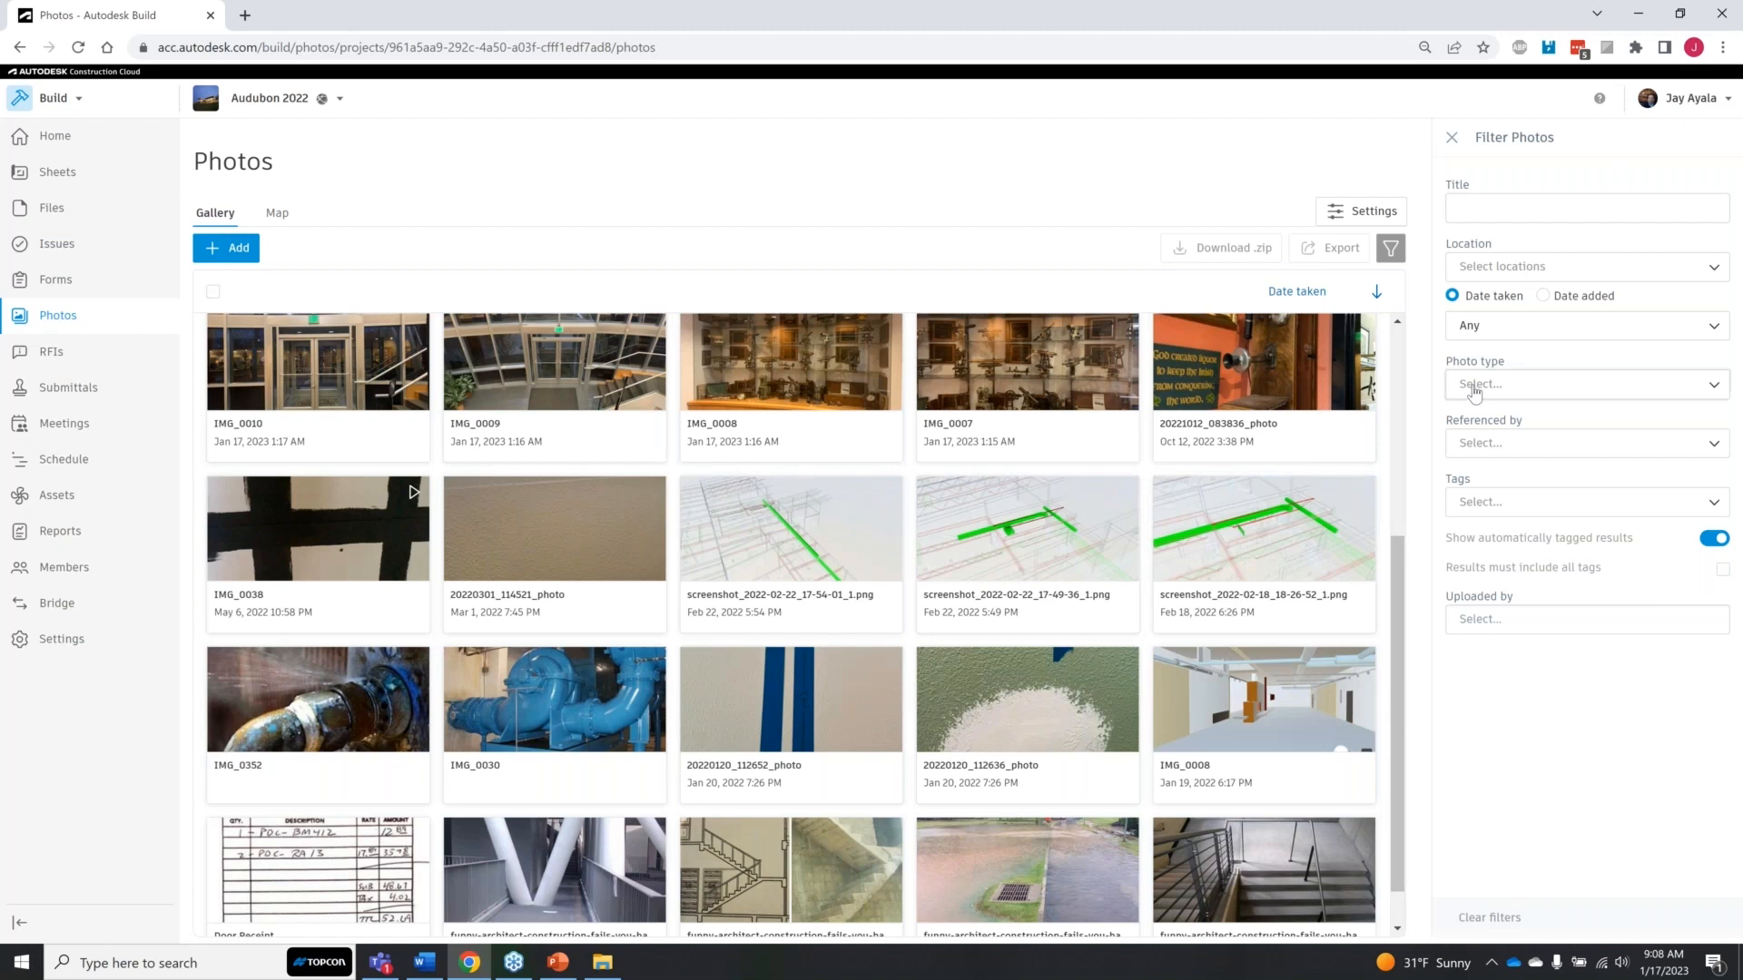
Step: Look at the locations offered in the photo filter and close the list without choosing one
key(ctrl)
click(1625, 267)
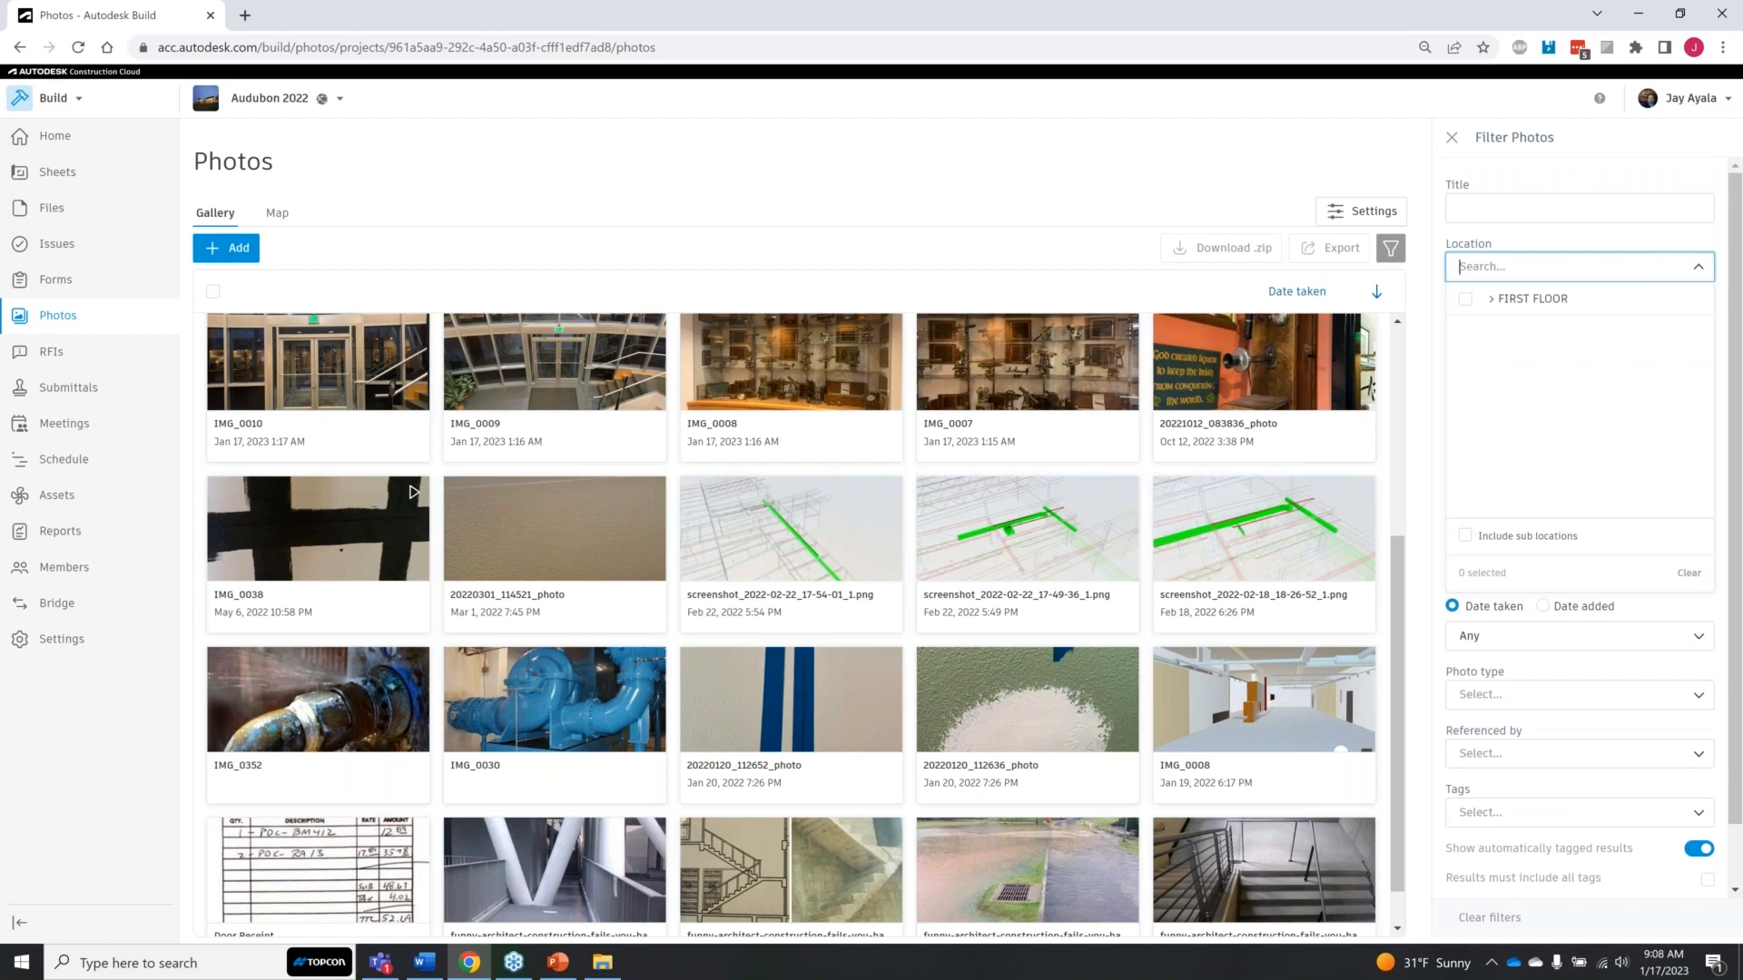
click(1698, 267)
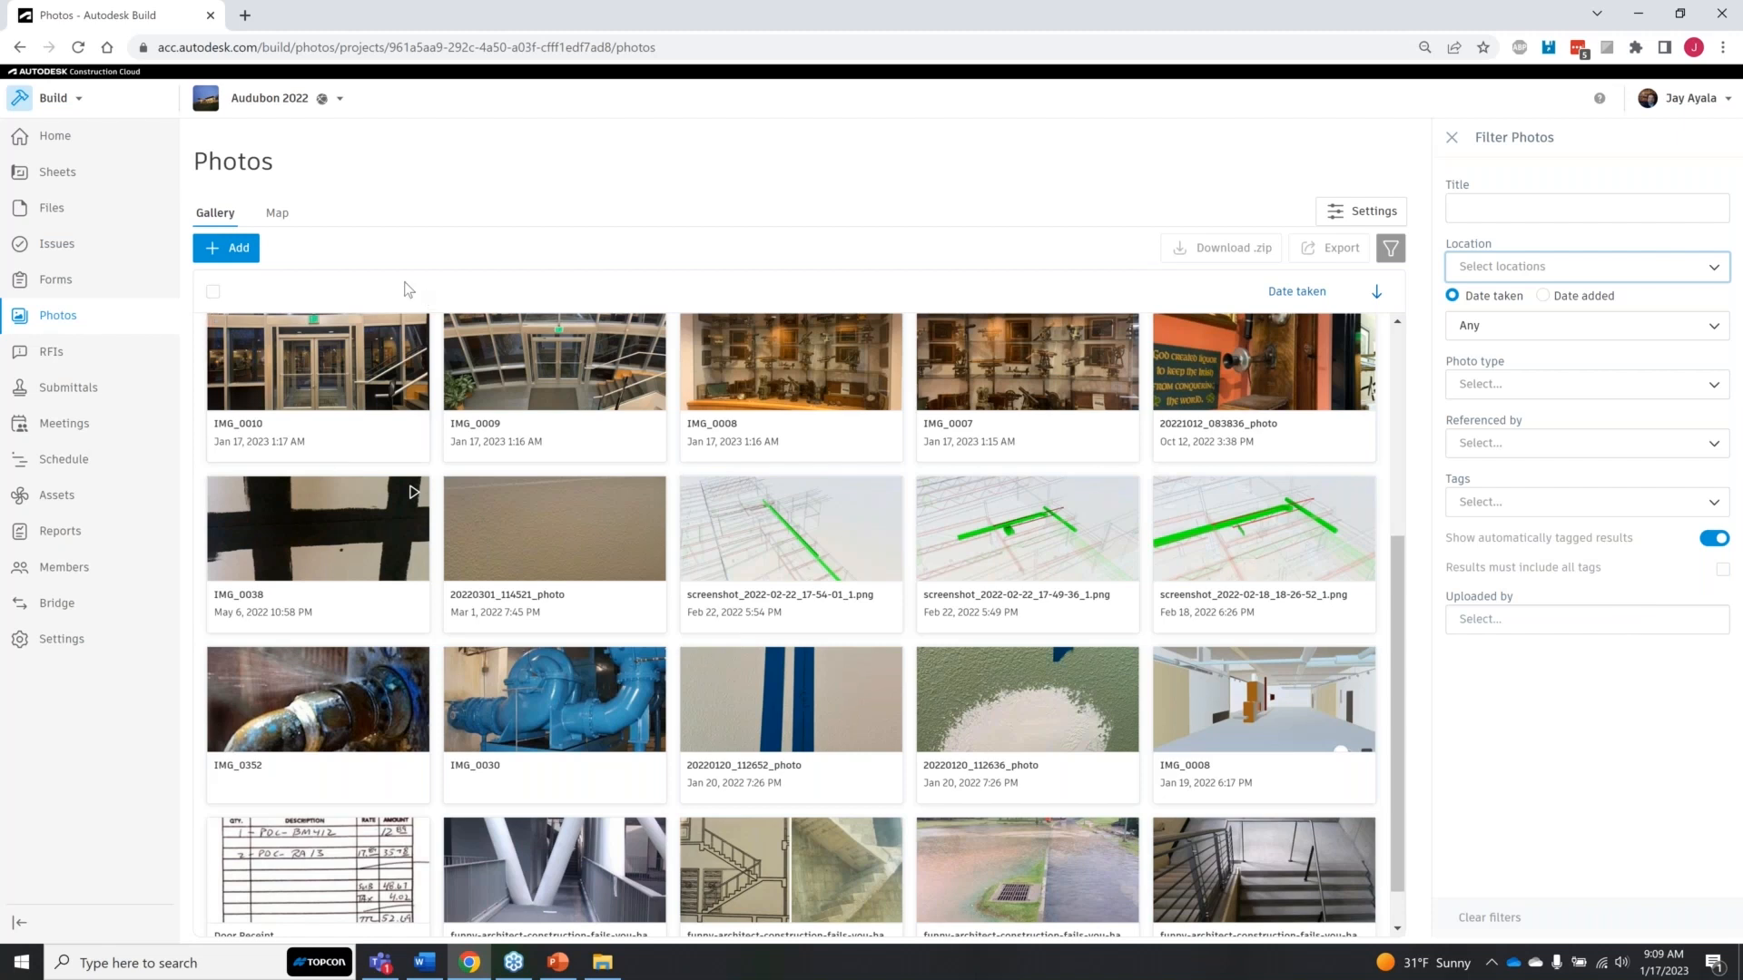
Step: Open the map view of the project photos and look for photo markers across the Pacific Northwest
click(279, 214)
click(229, 214)
click(274, 214)
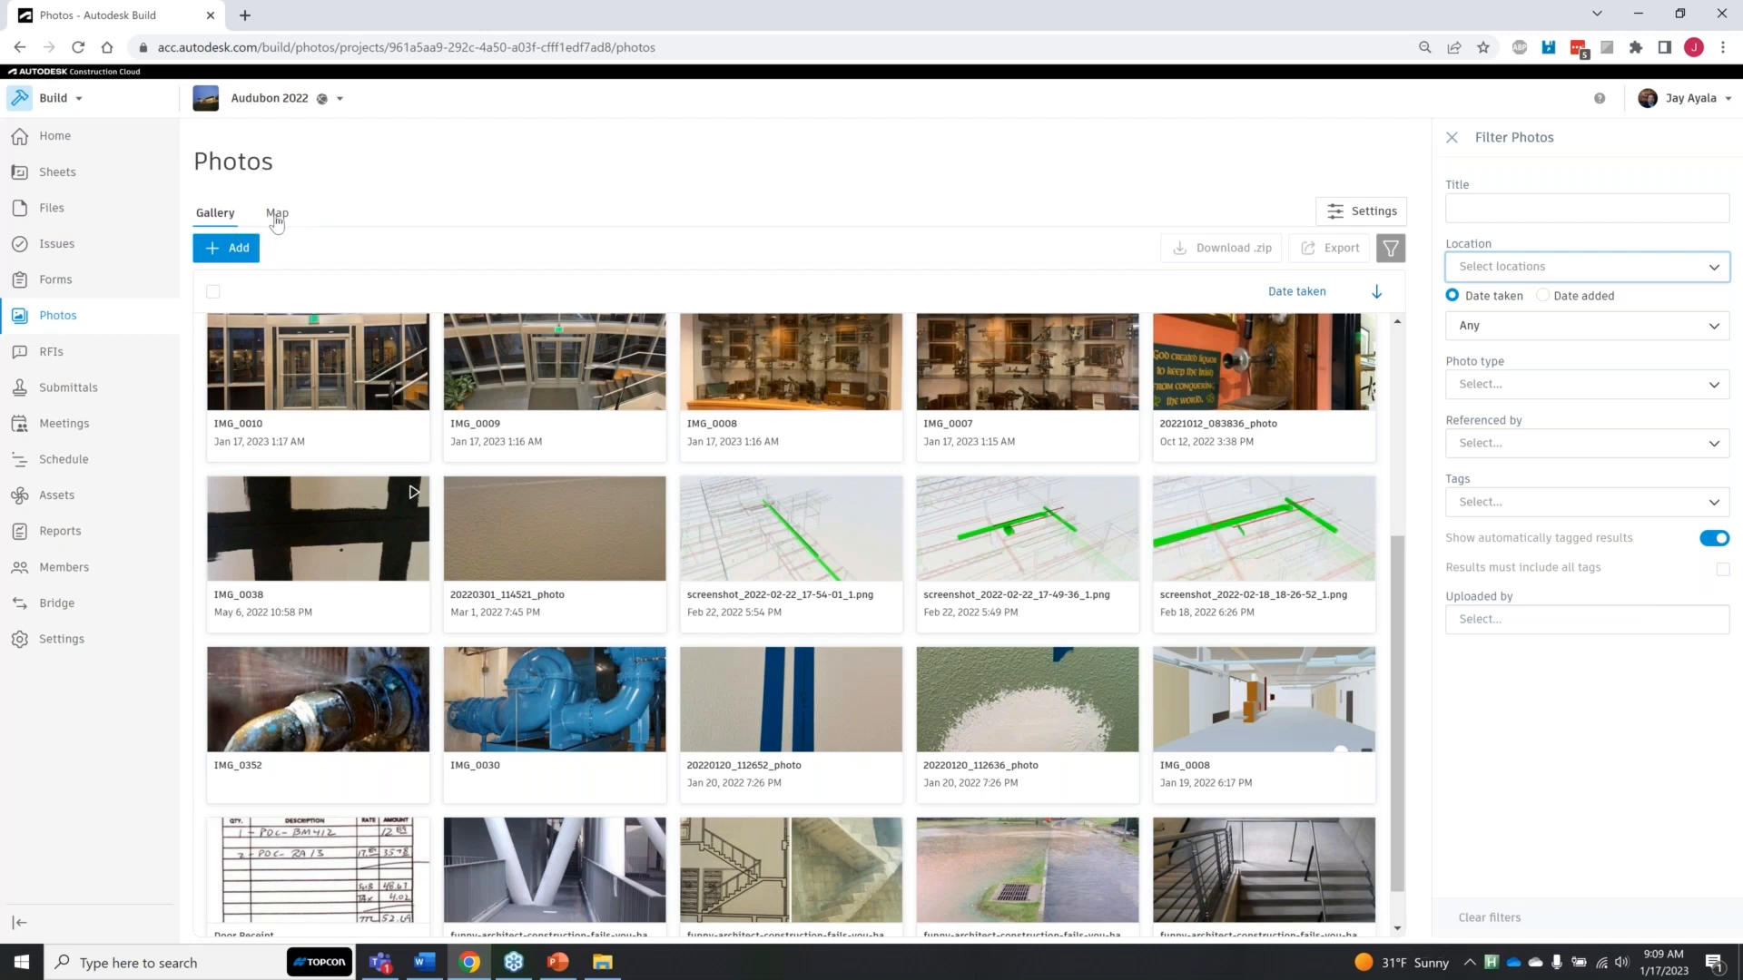
click(277, 220)
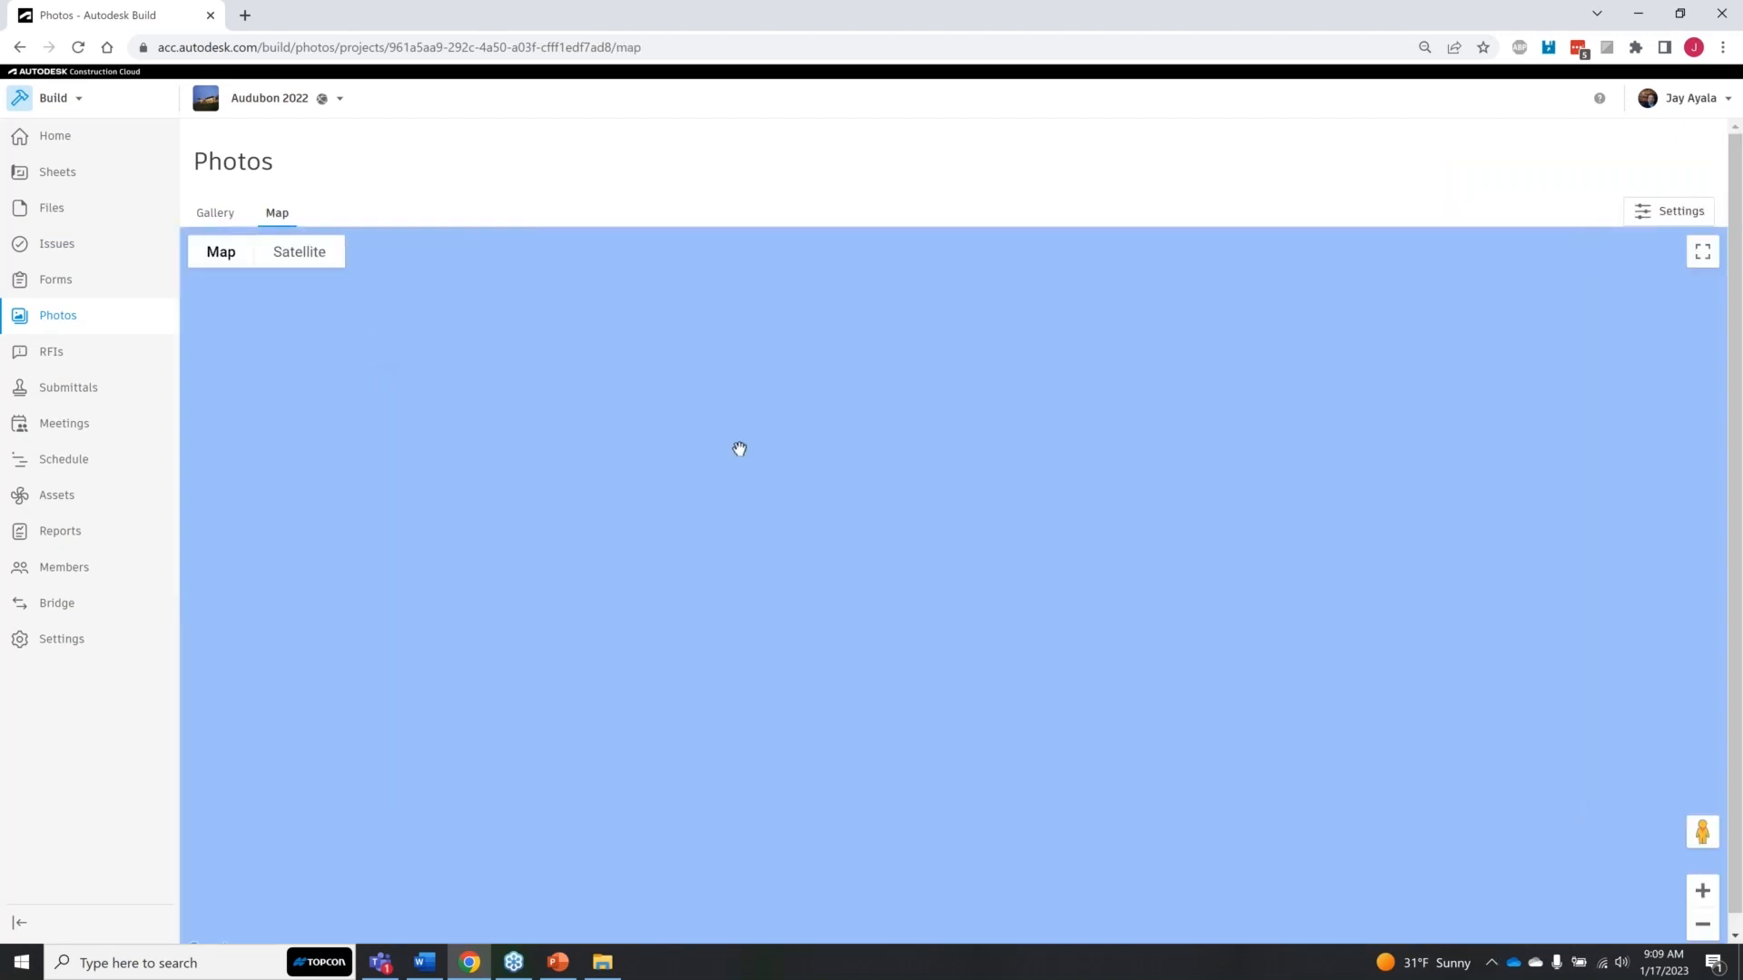
scroll(739, 449, down, 2)
scroll(740, 449, up, 3)
scroll(740, 448, down, 4)
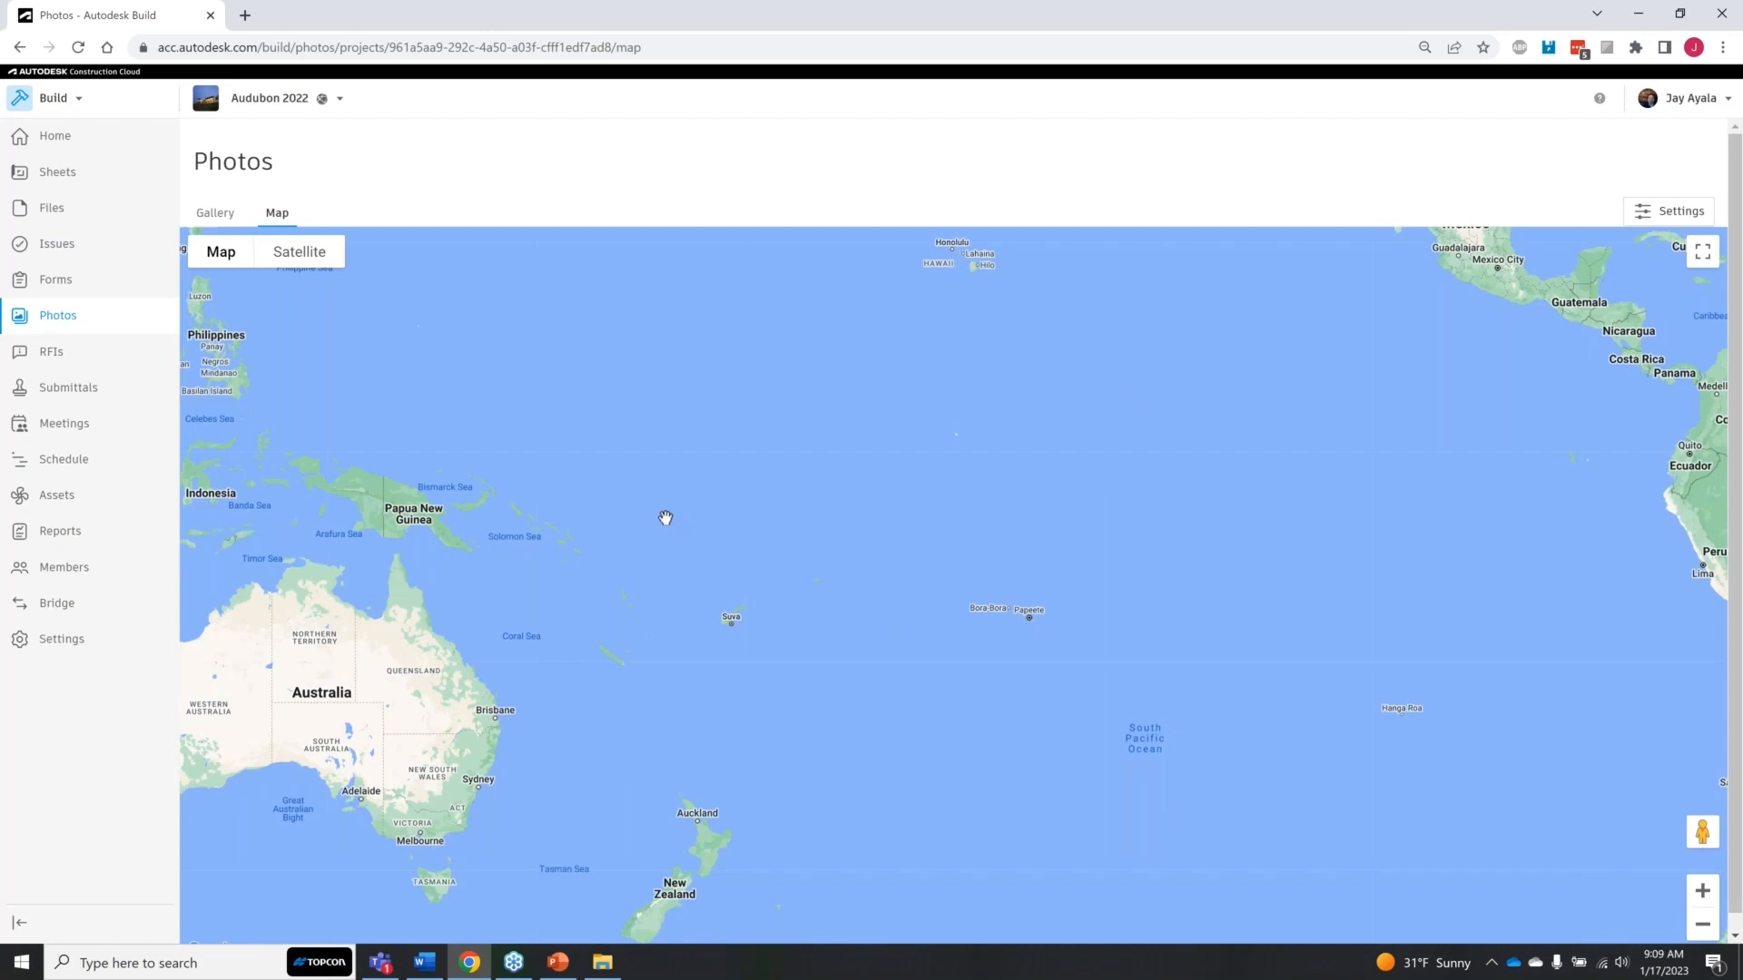
drag(665, 518, 650, 590)
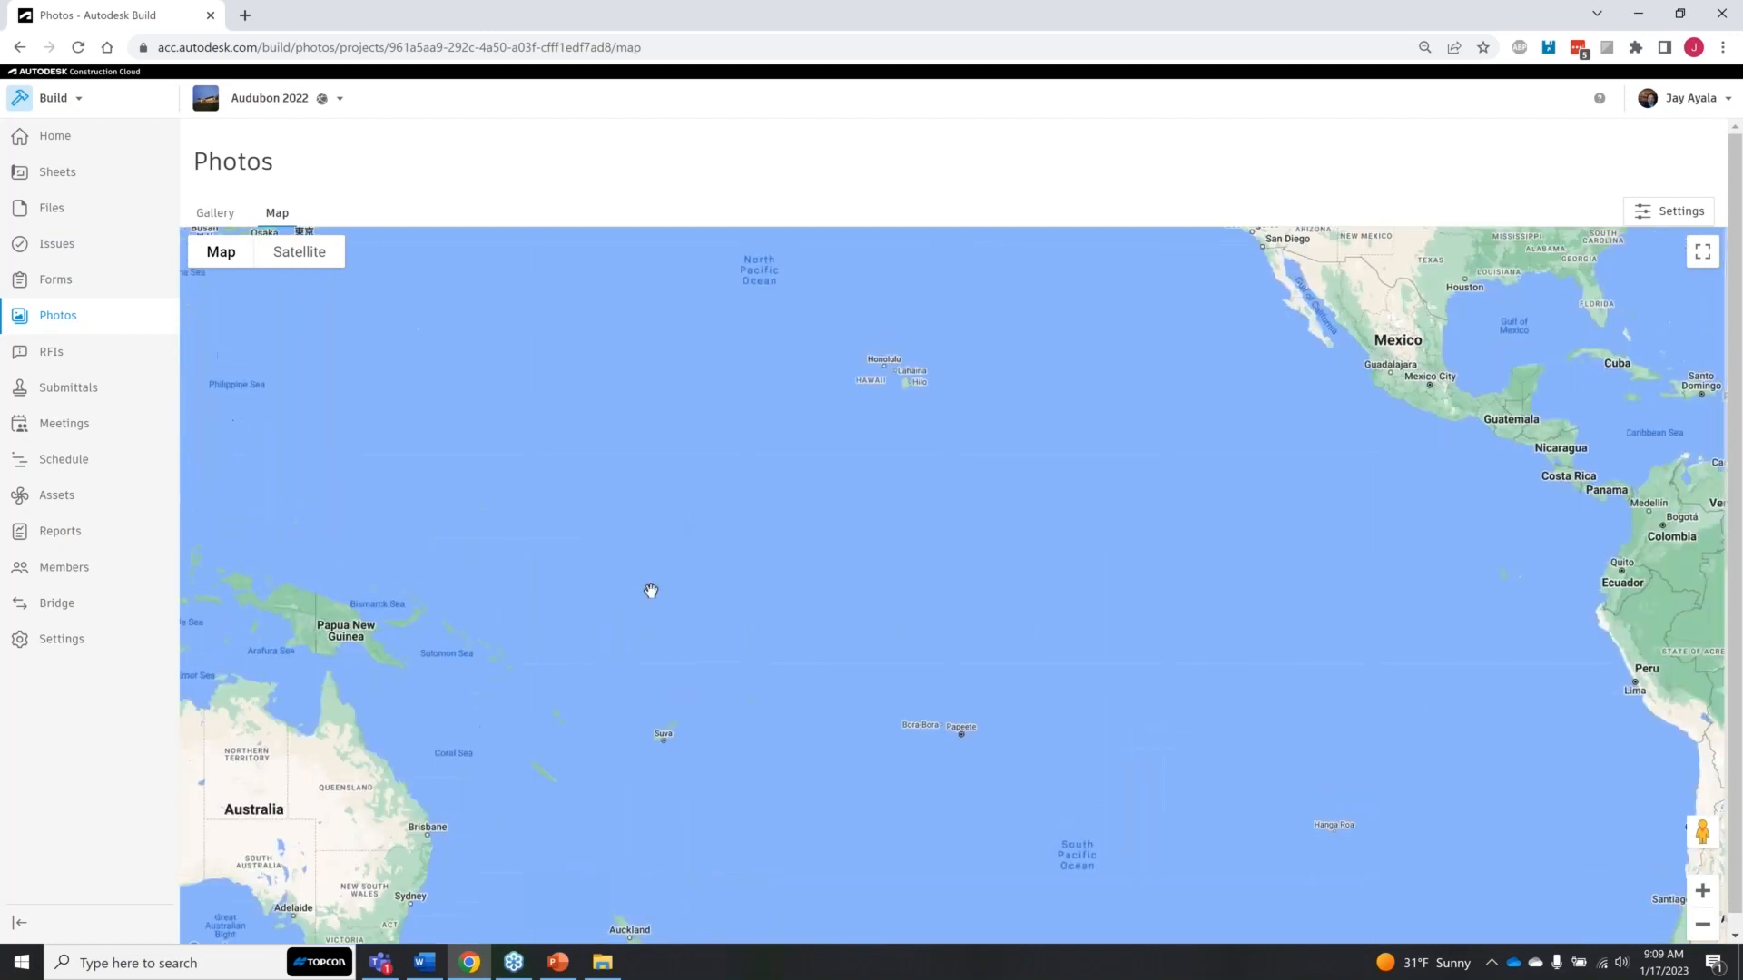
scroll(895, 448, down, 2)
scroll(985, 364, up, 3)
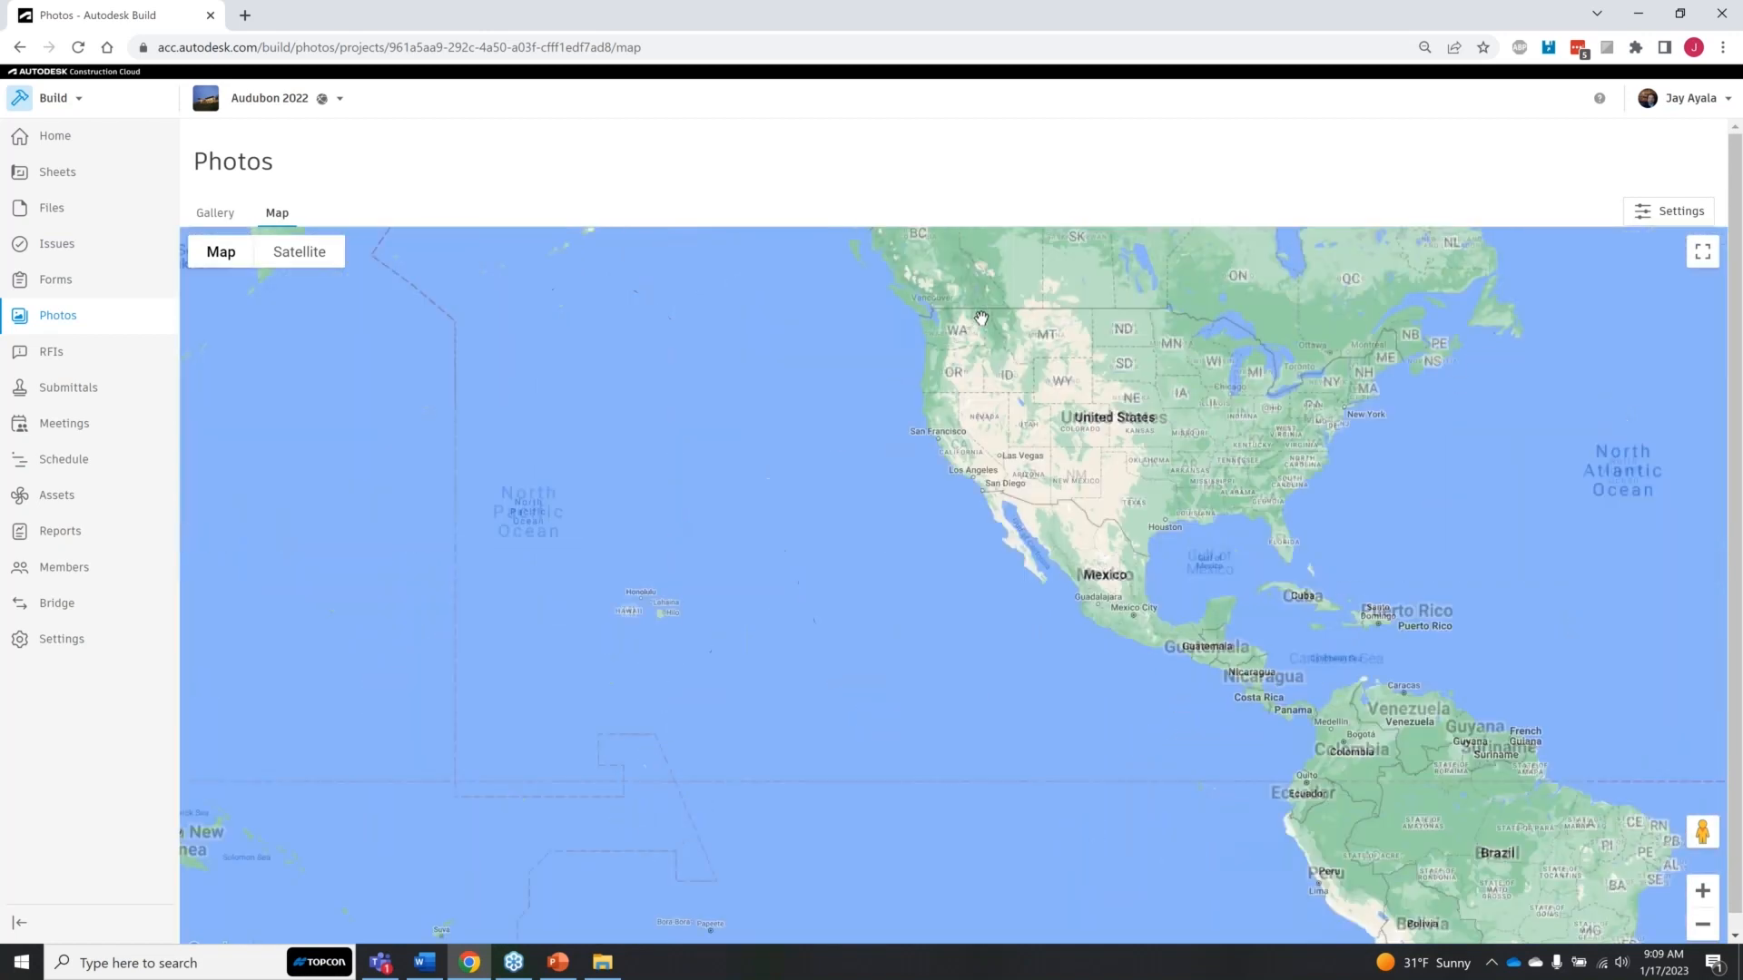
scroll(985, 305, up, 2)
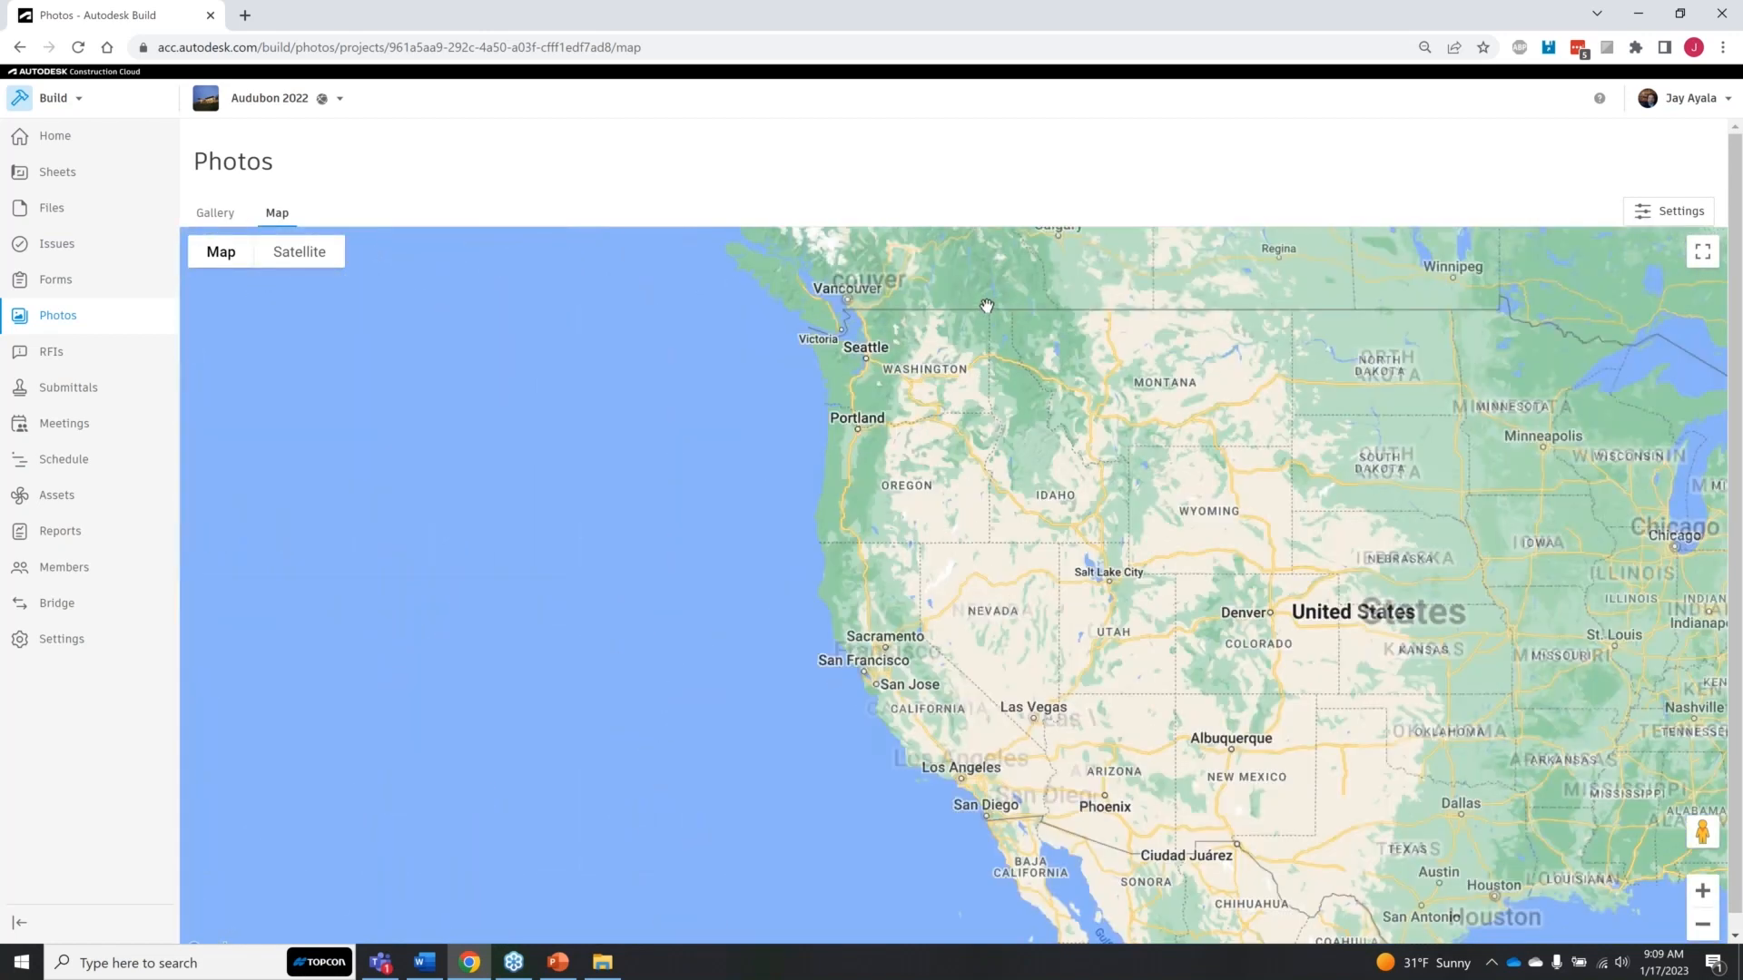
scroll(946, 339, up, 1)
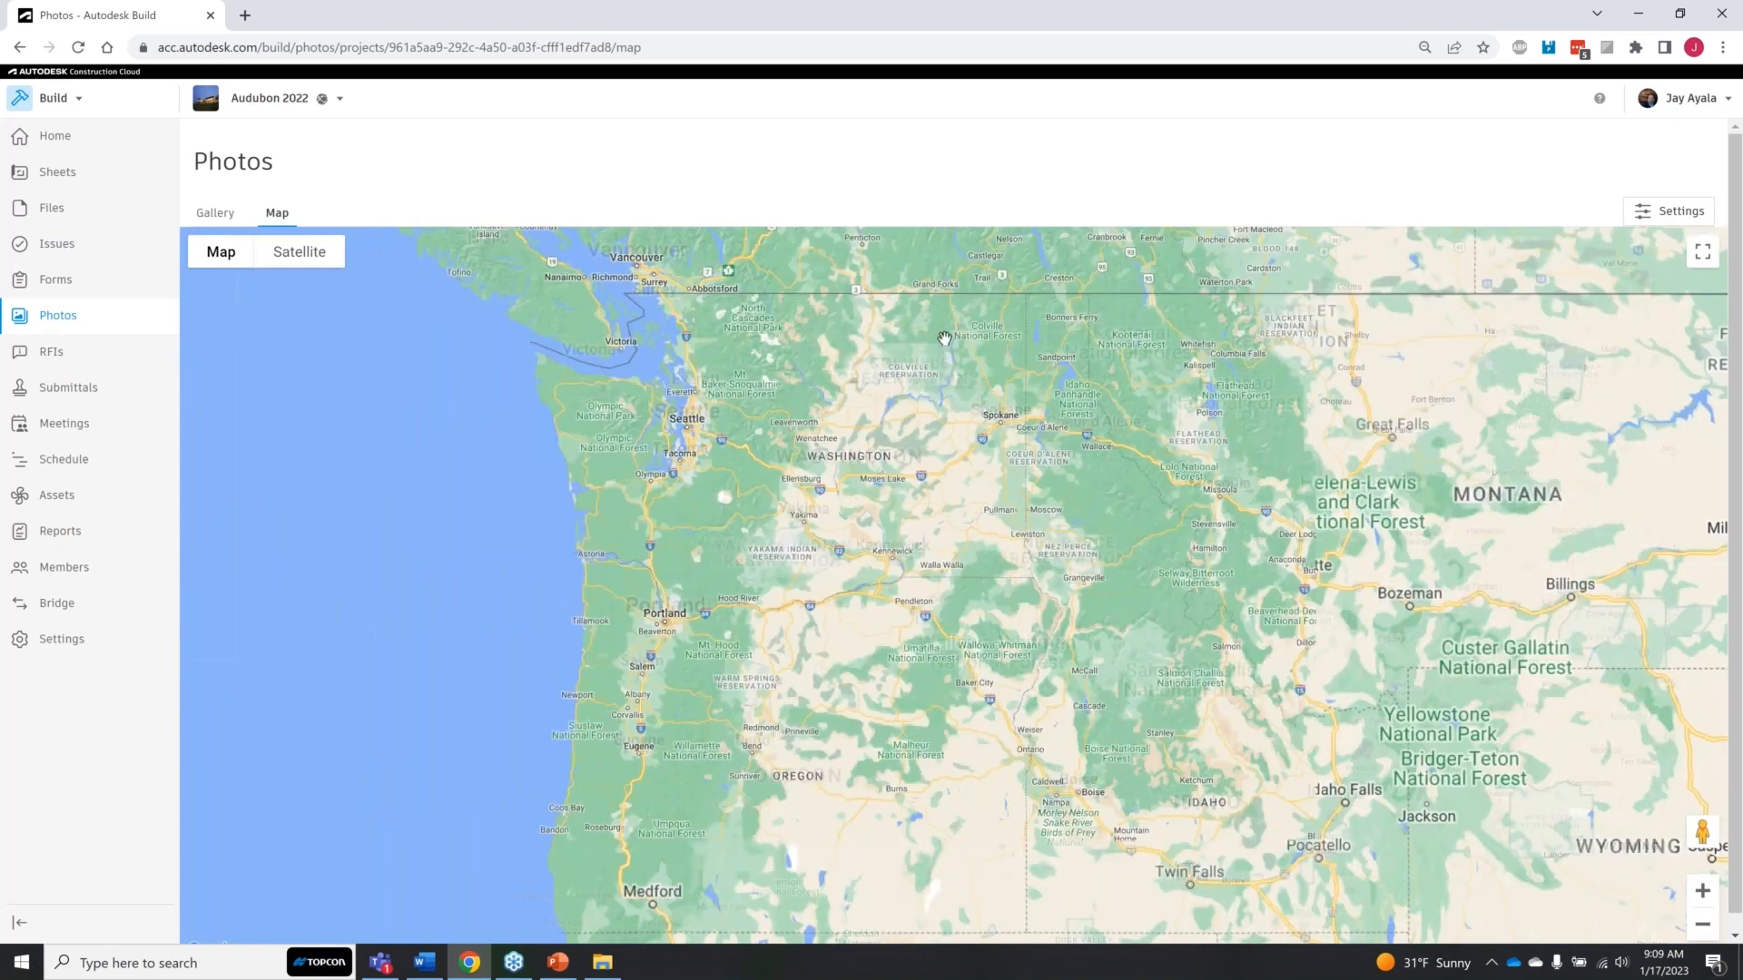
Step: Switch to Forms and back to Photos, reopen the photo map, and examine the markers around Seattle, Kennewick and Portland
click(100, 315)
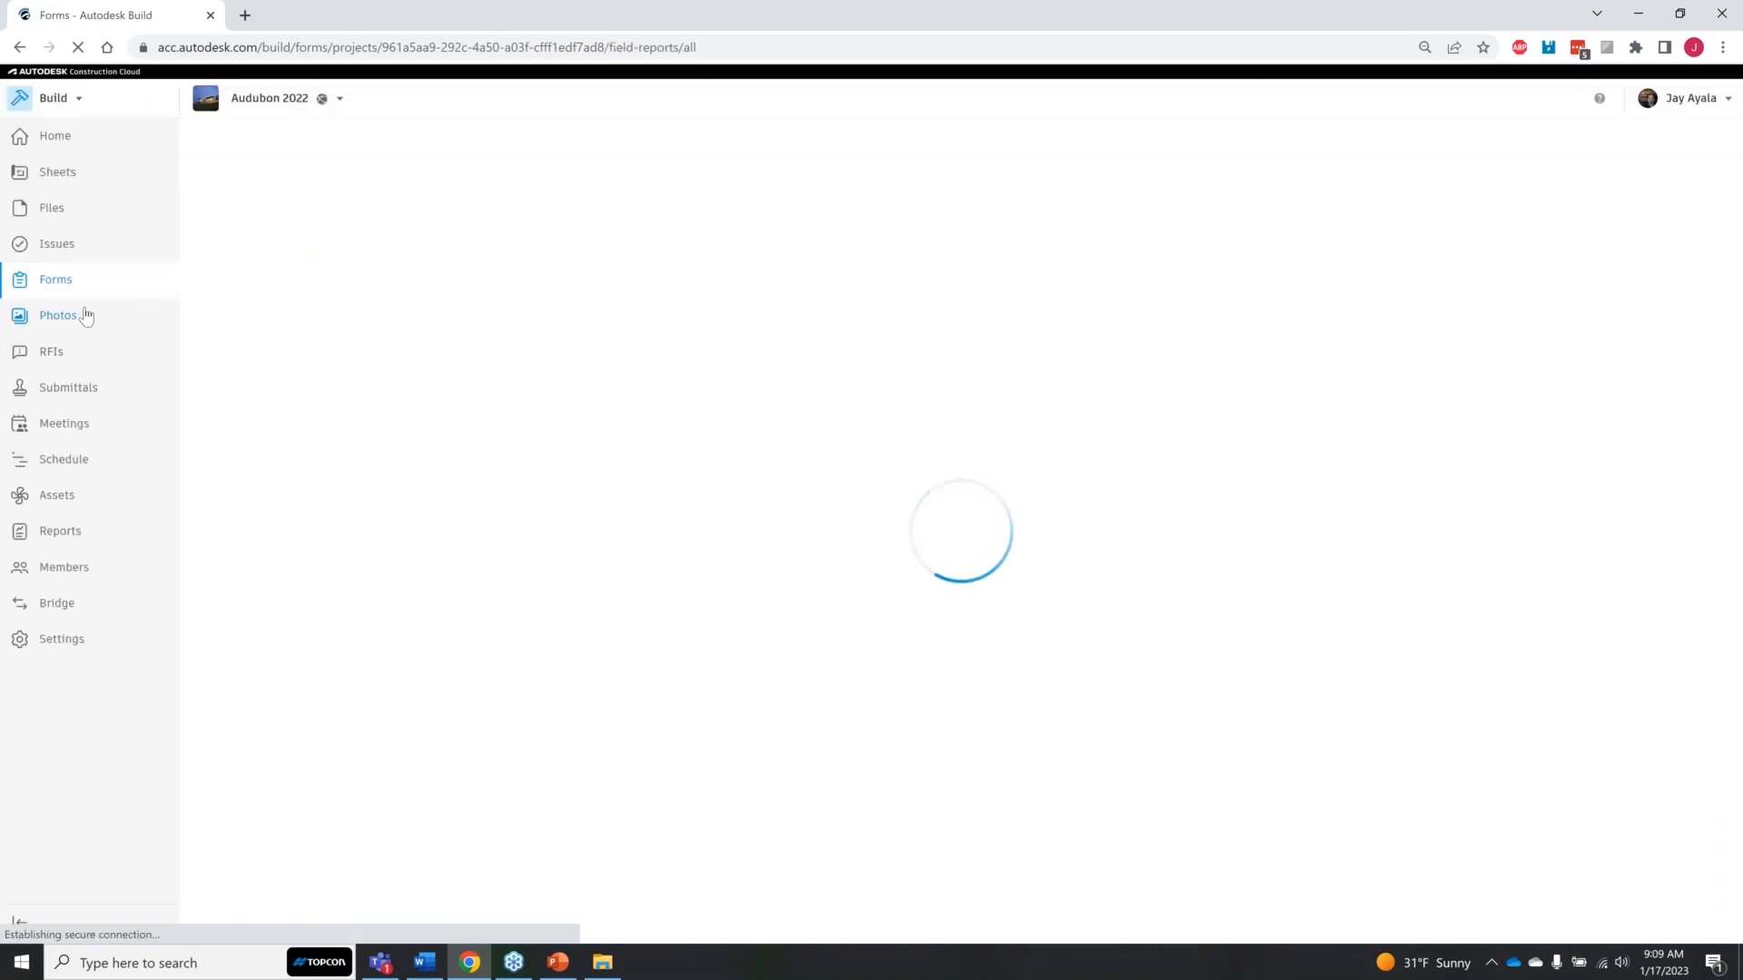
click(60, 324)
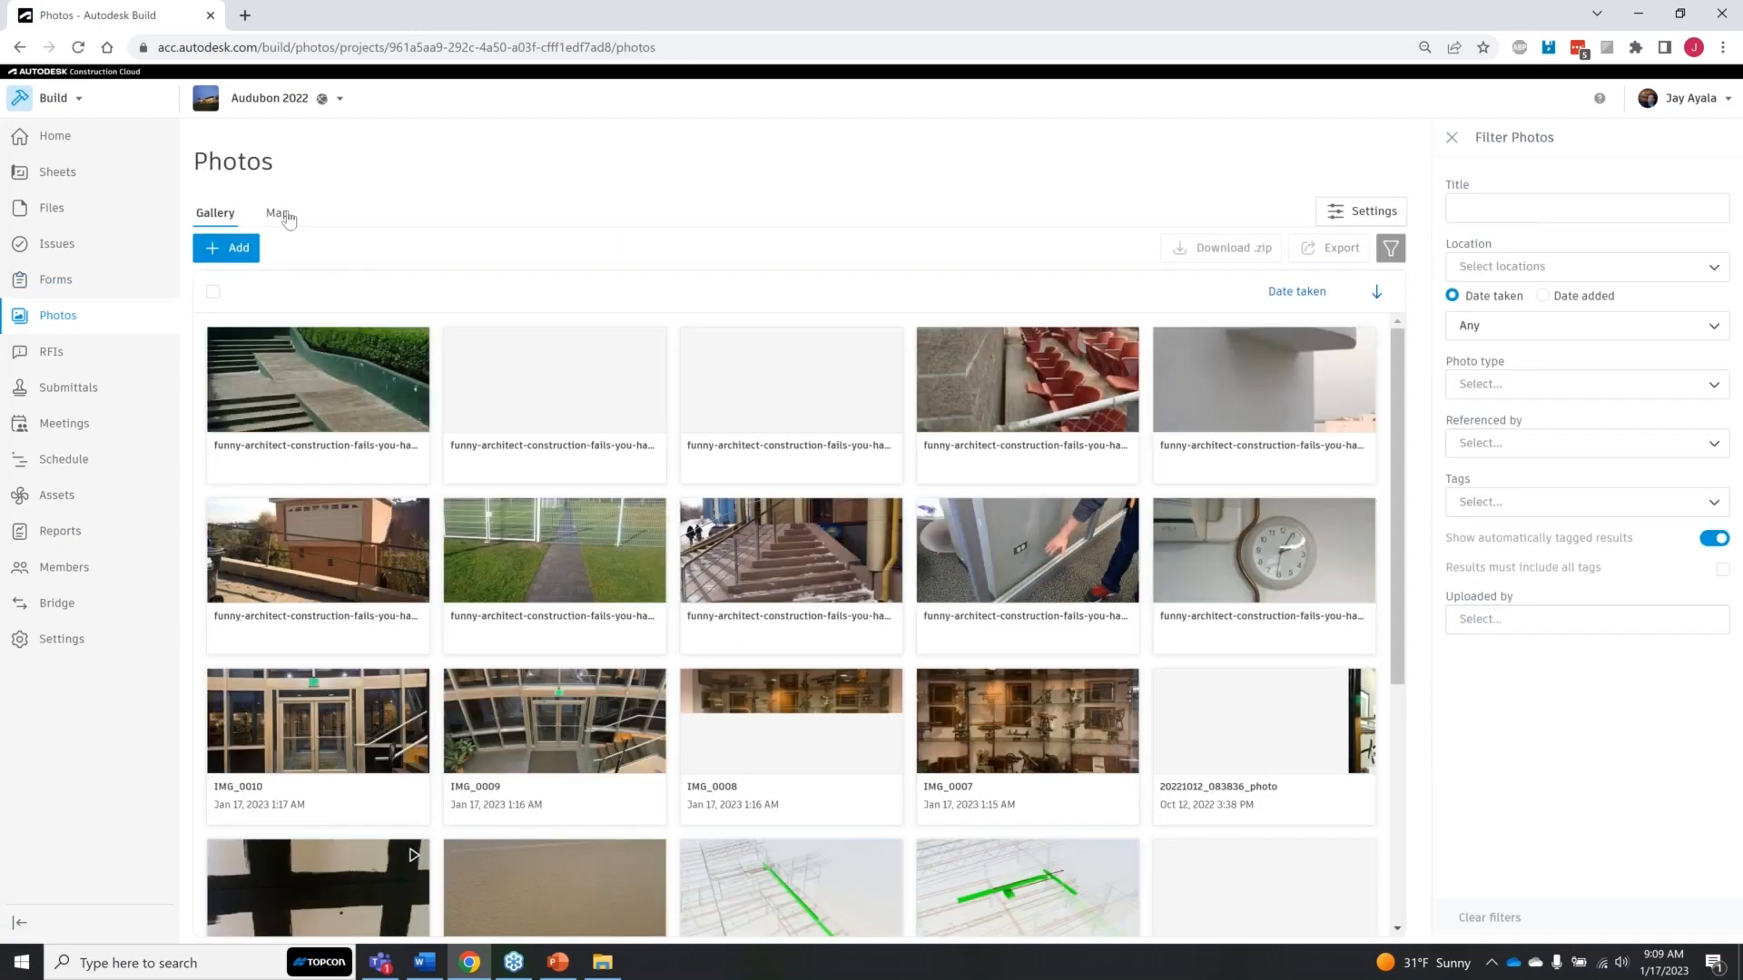
click(281, 213)
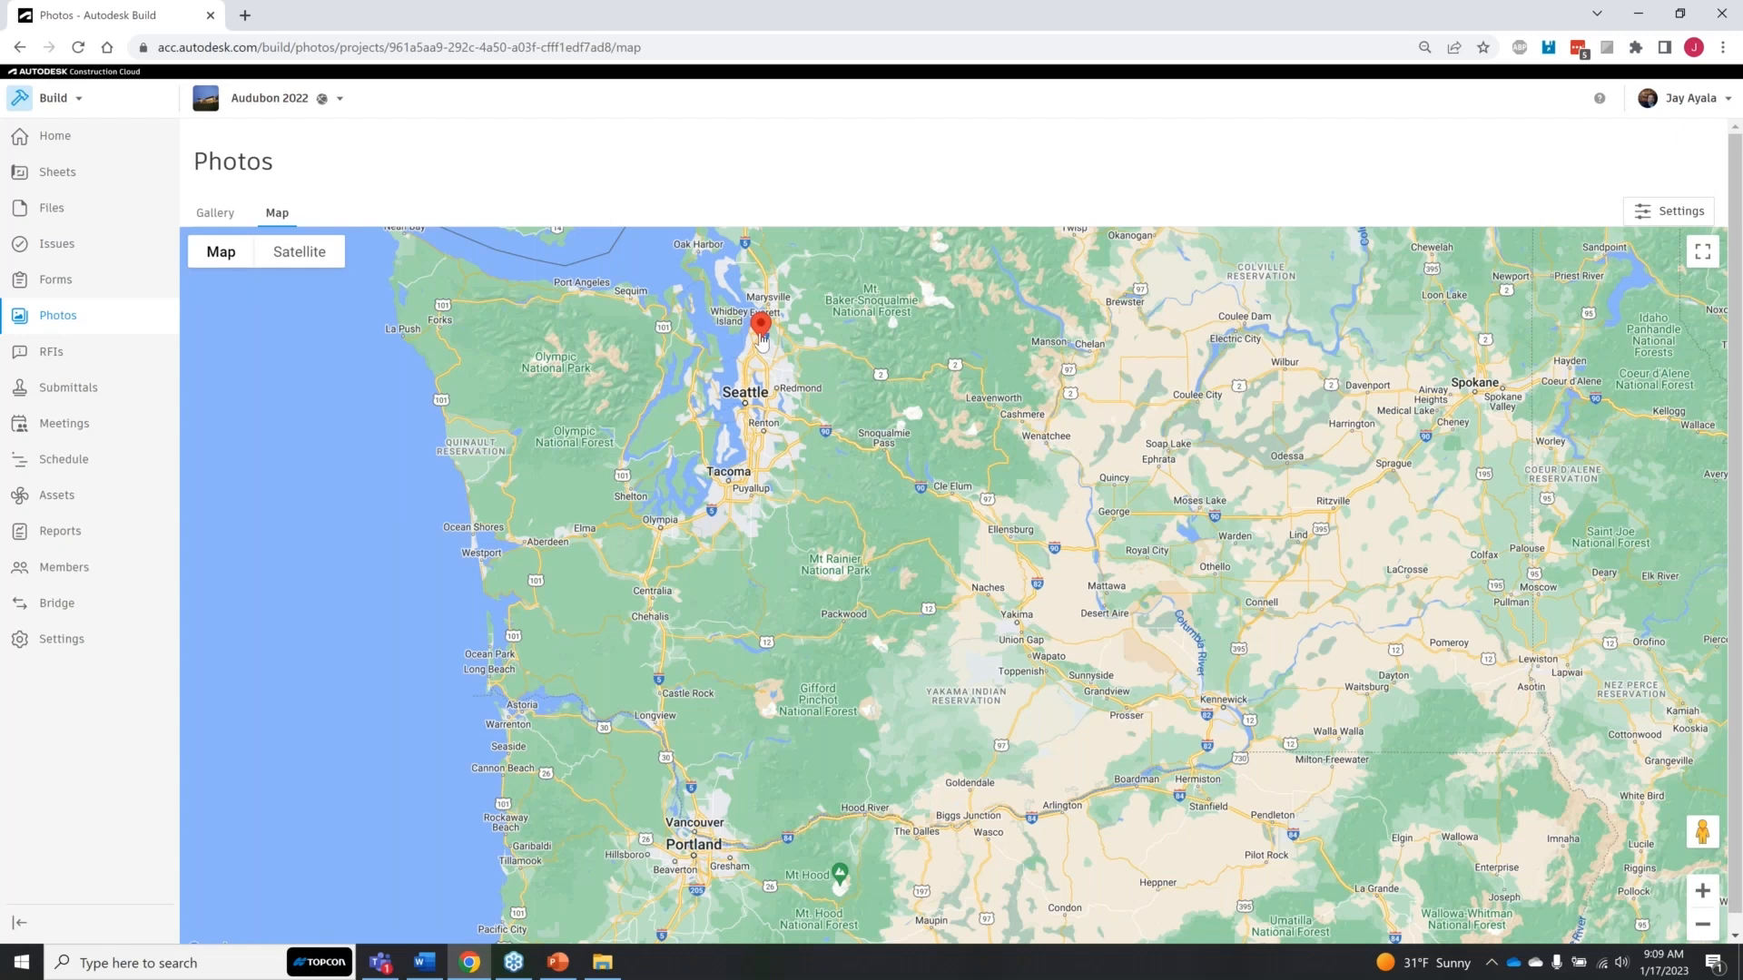
scroll(761, 340, up, 1)
scroll(761, 341, up, 1)
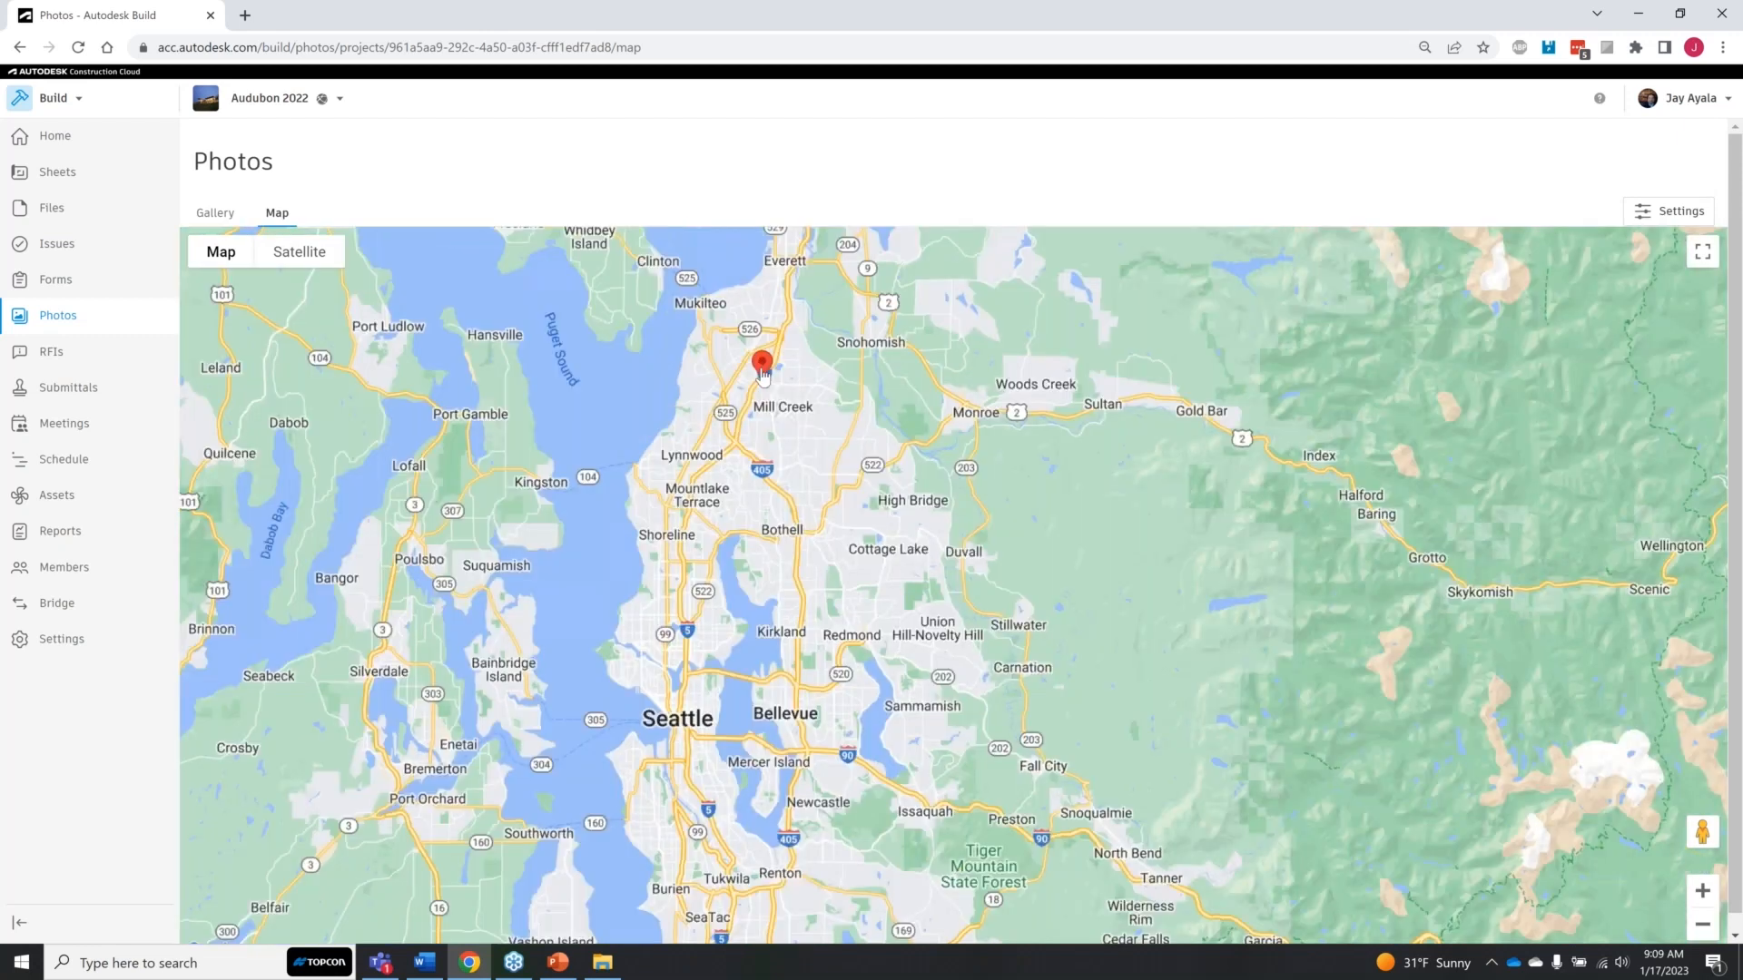
scroll(763, 374, up, 1)
scroll(763, 375, down, 1)
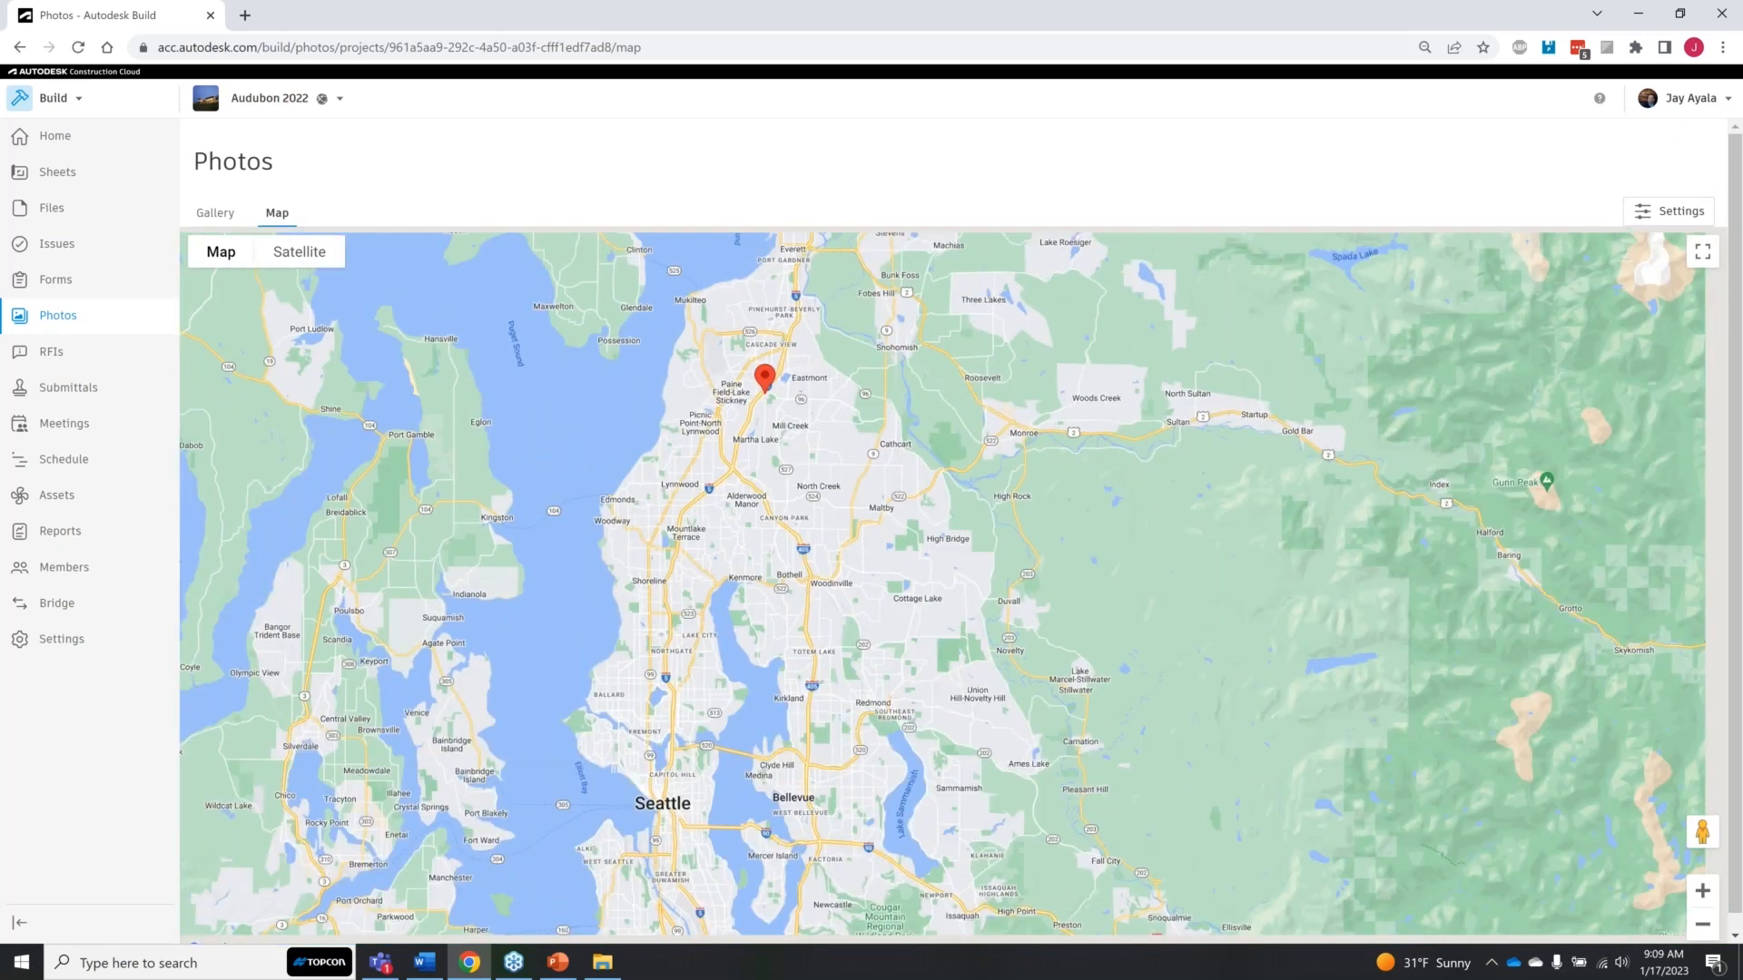
scroll(767, 404, down, 1)
scroll(770, 411, down, 2)
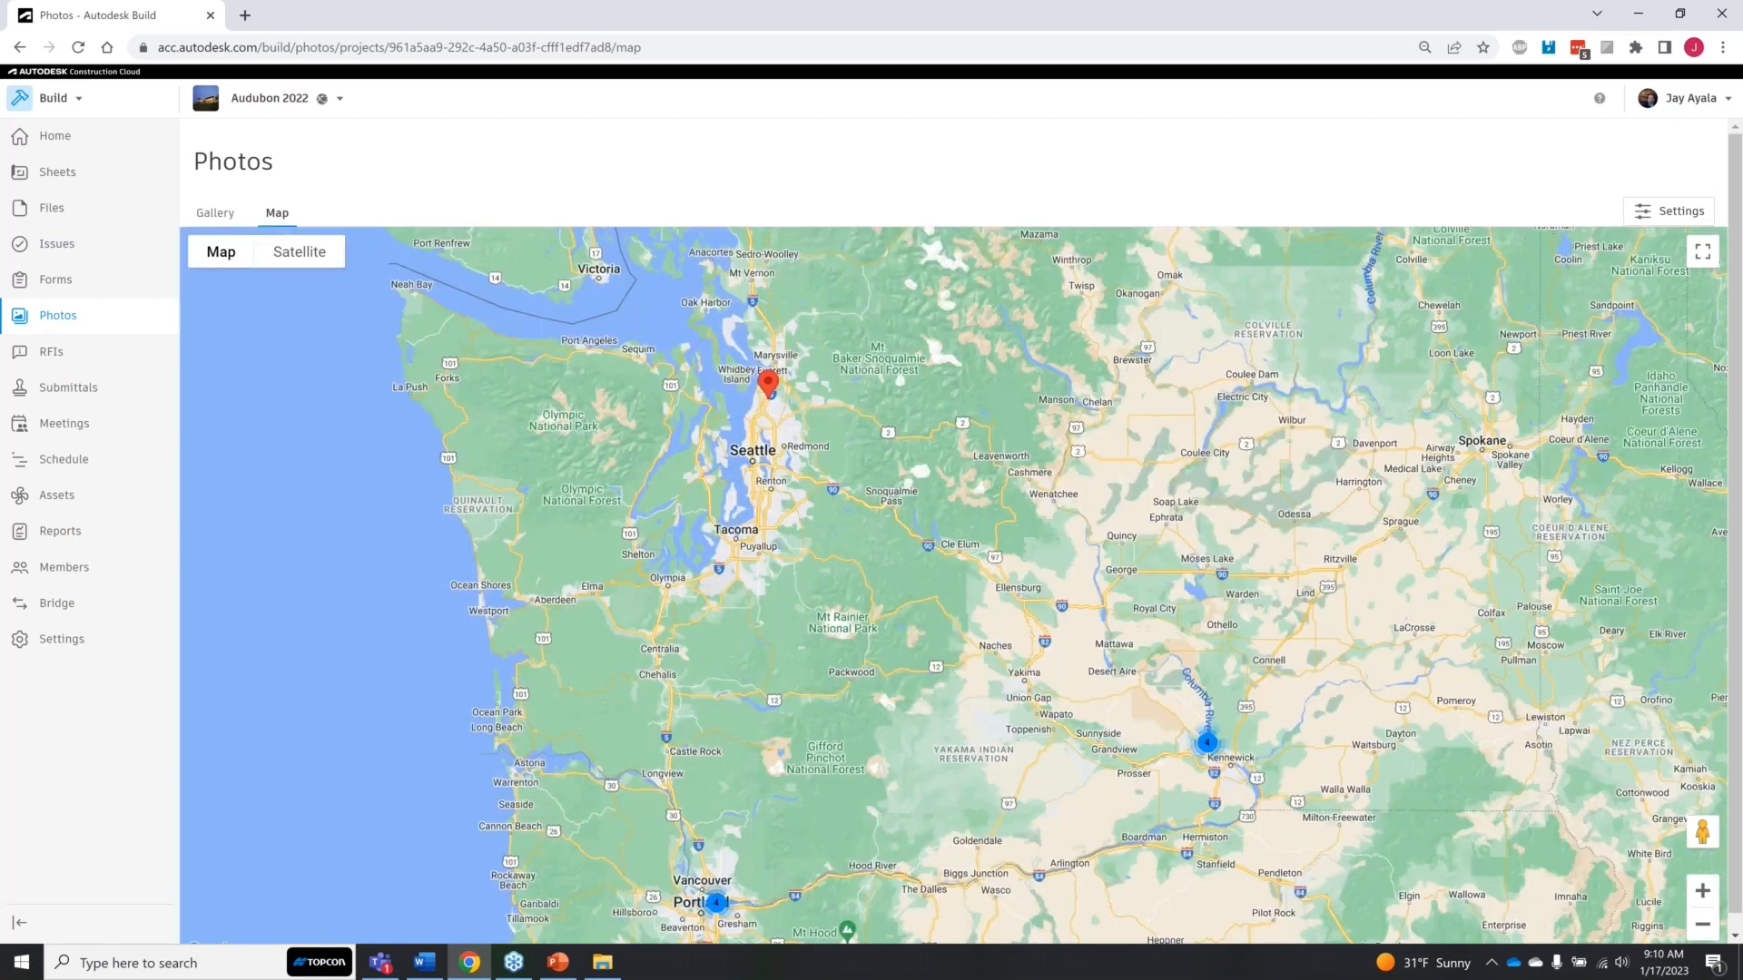
drag(774, 454, 793, 375)
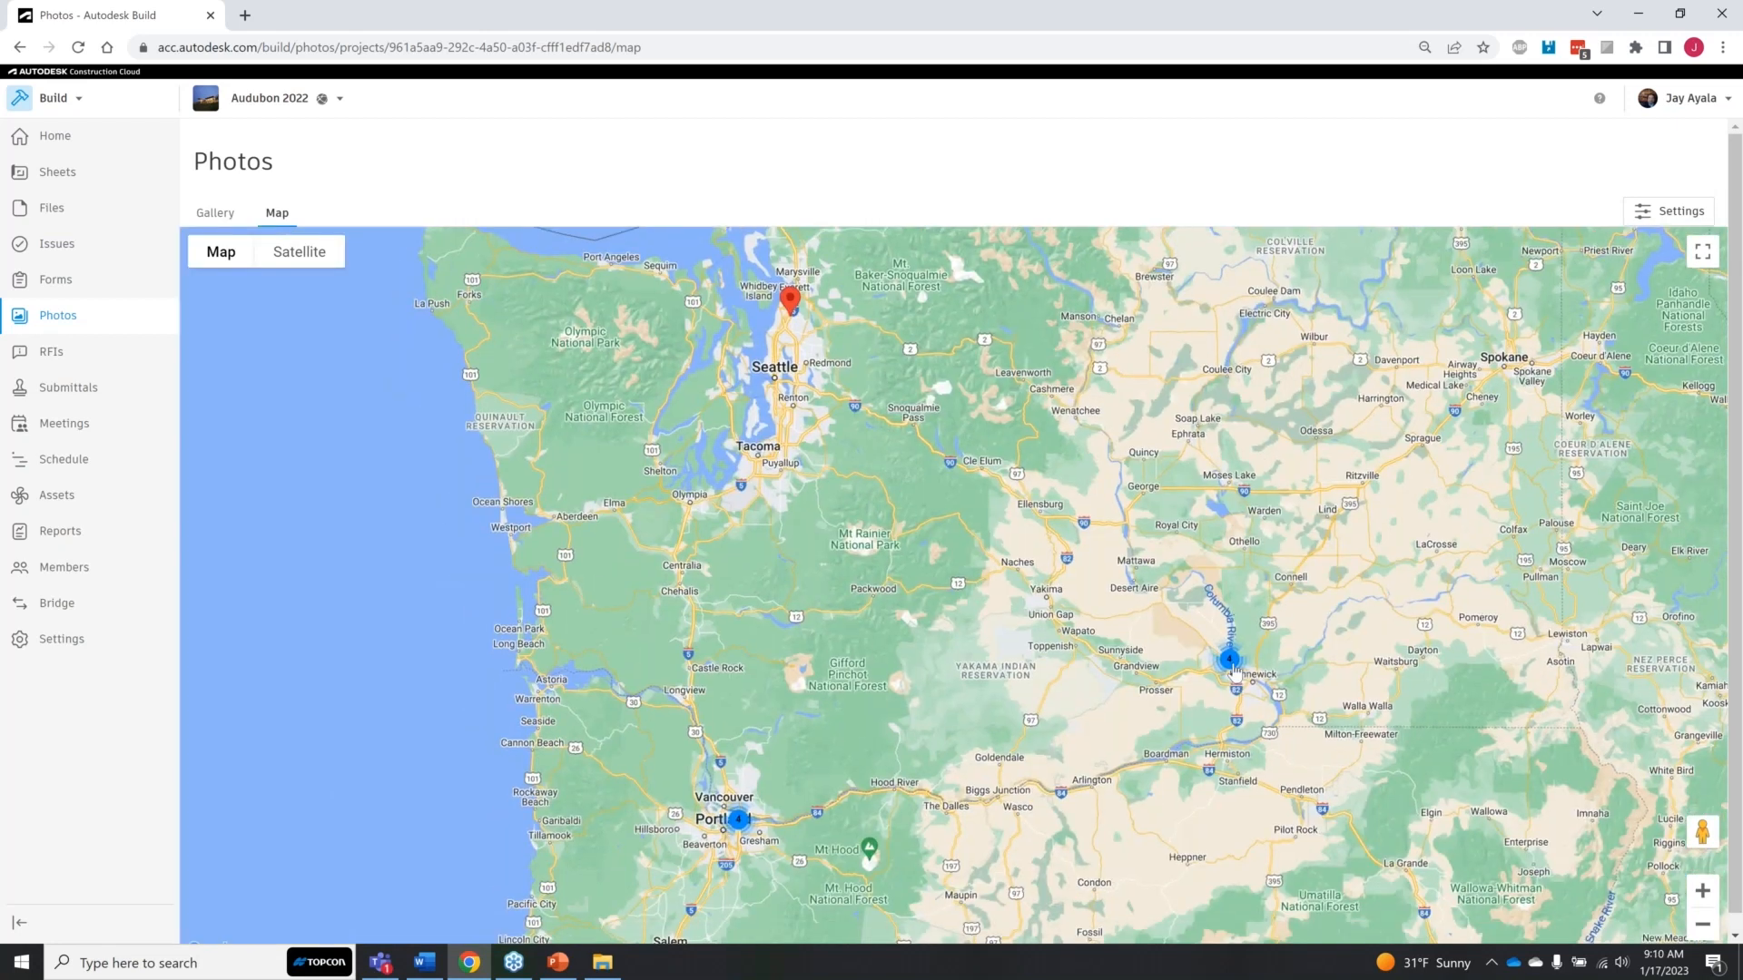
Step: Open the photo cluster near Kennewick and examine where its individual photo markers lie among the houses and surrounding streets
click(1230, 661)
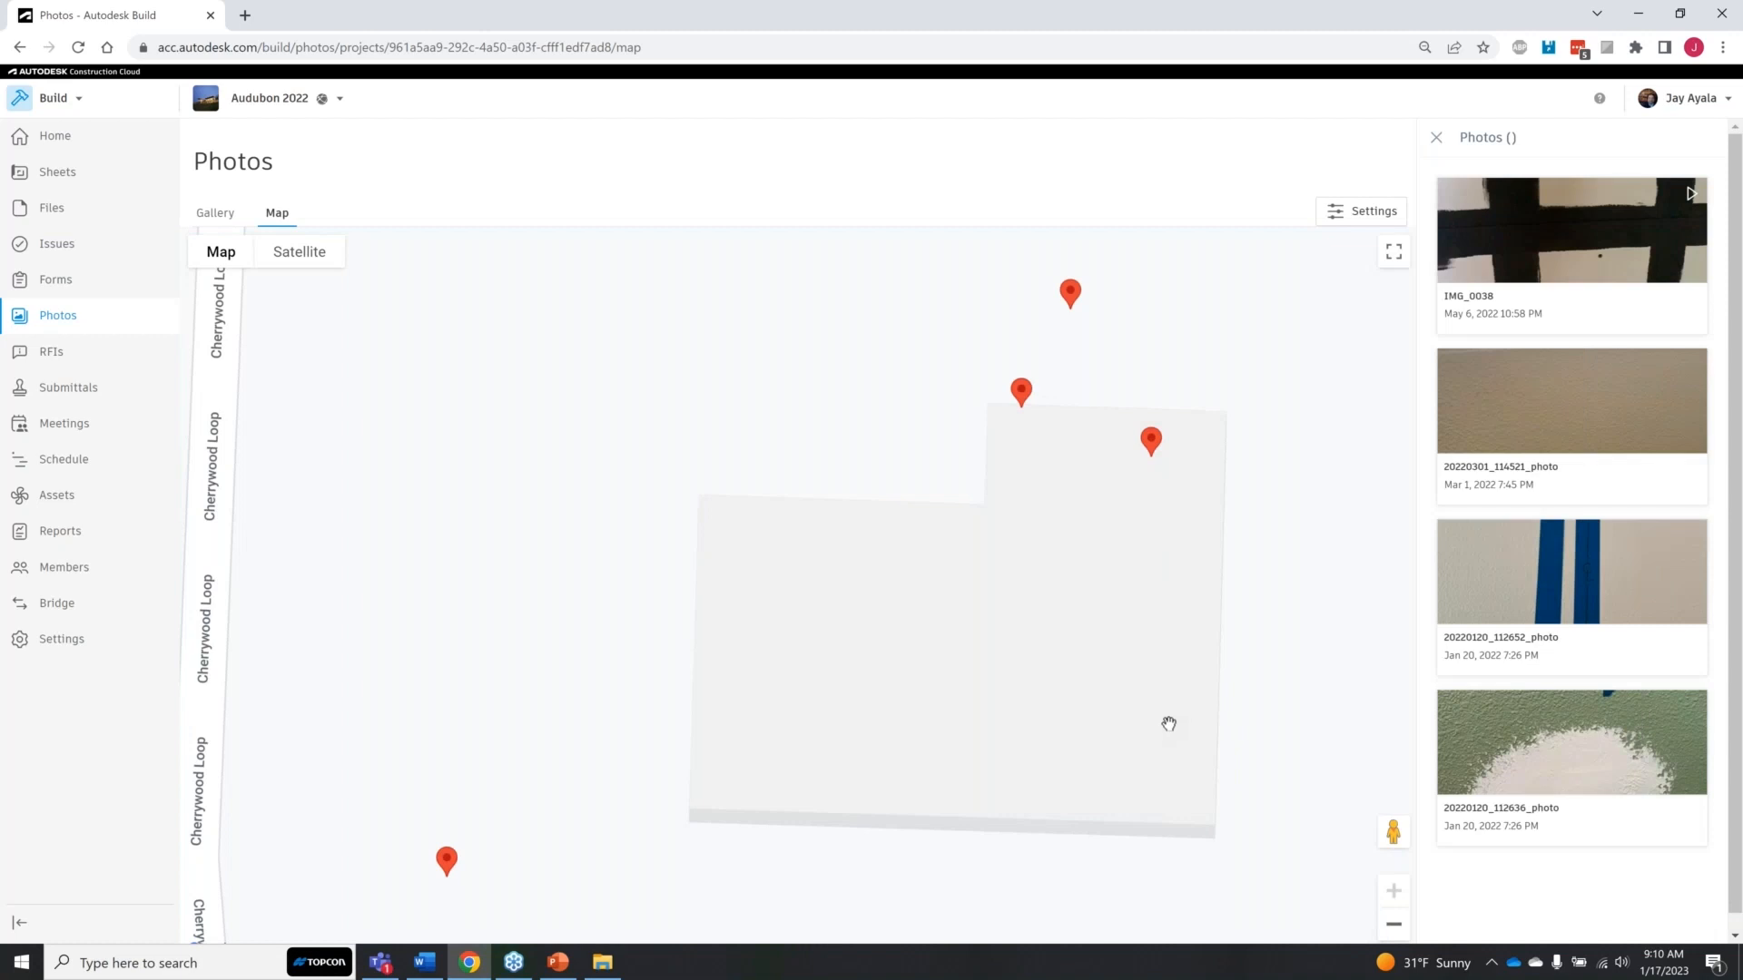
scroll(1169, 724, down, 5)
drag(1137, 751, 944, 725)
scroll(899, 706, up, 2)
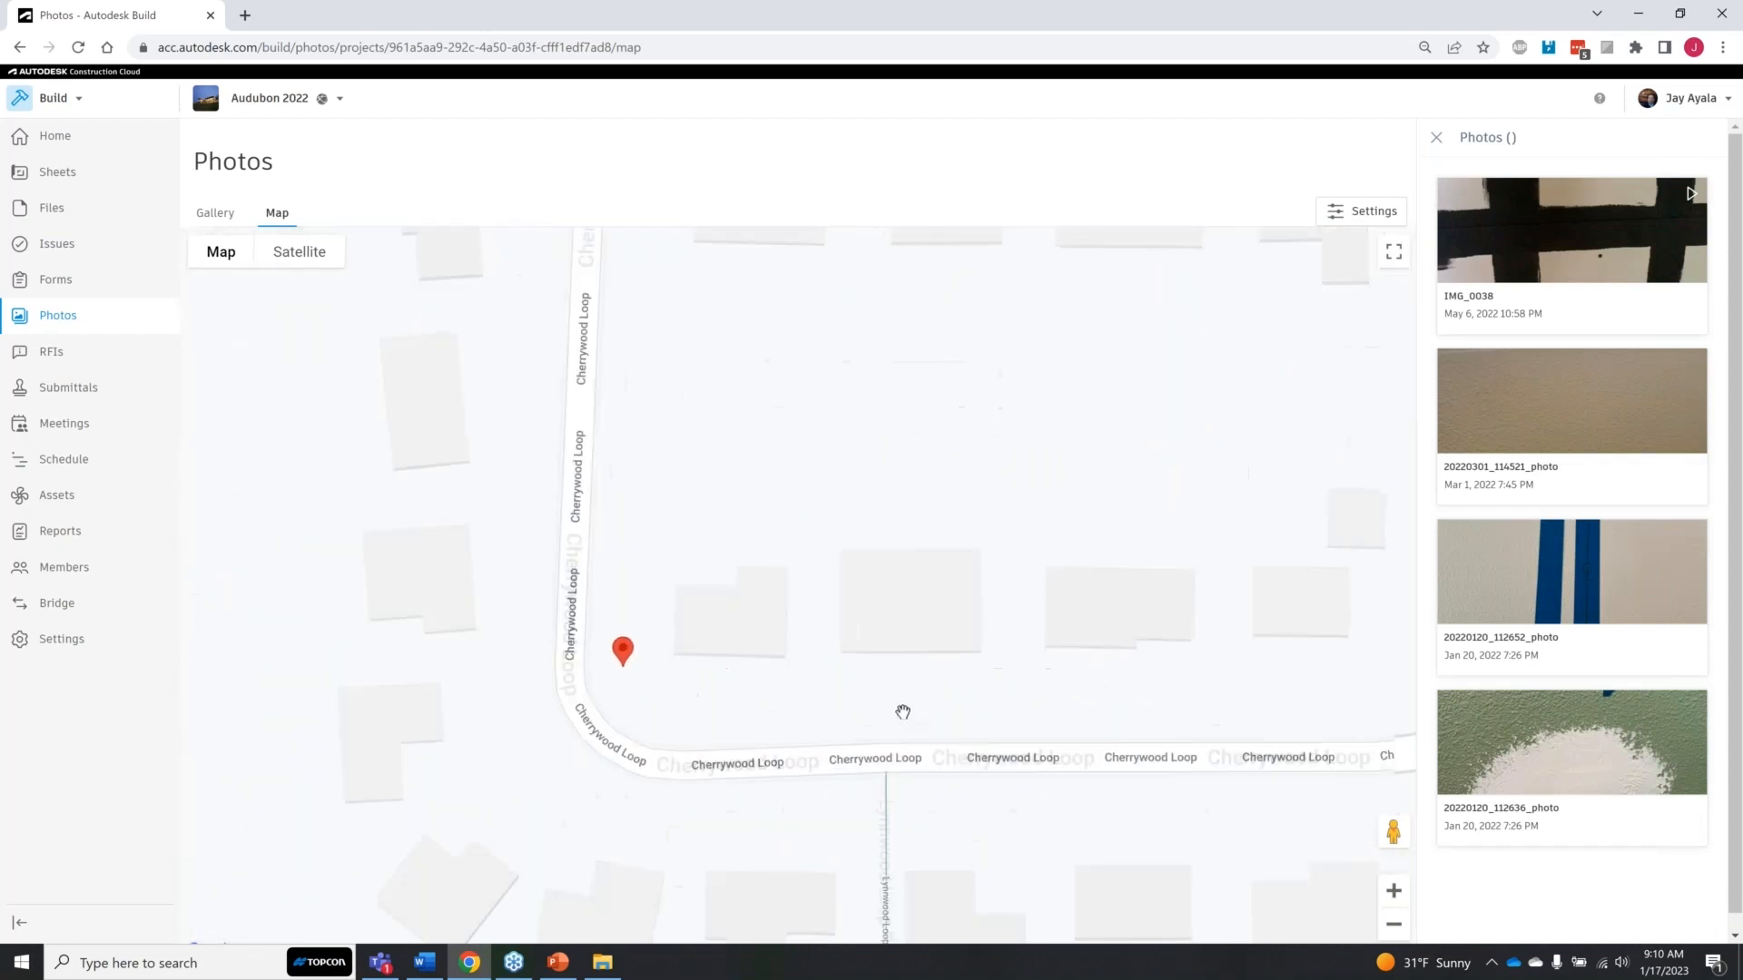
drag(945, 660, 938, 732)
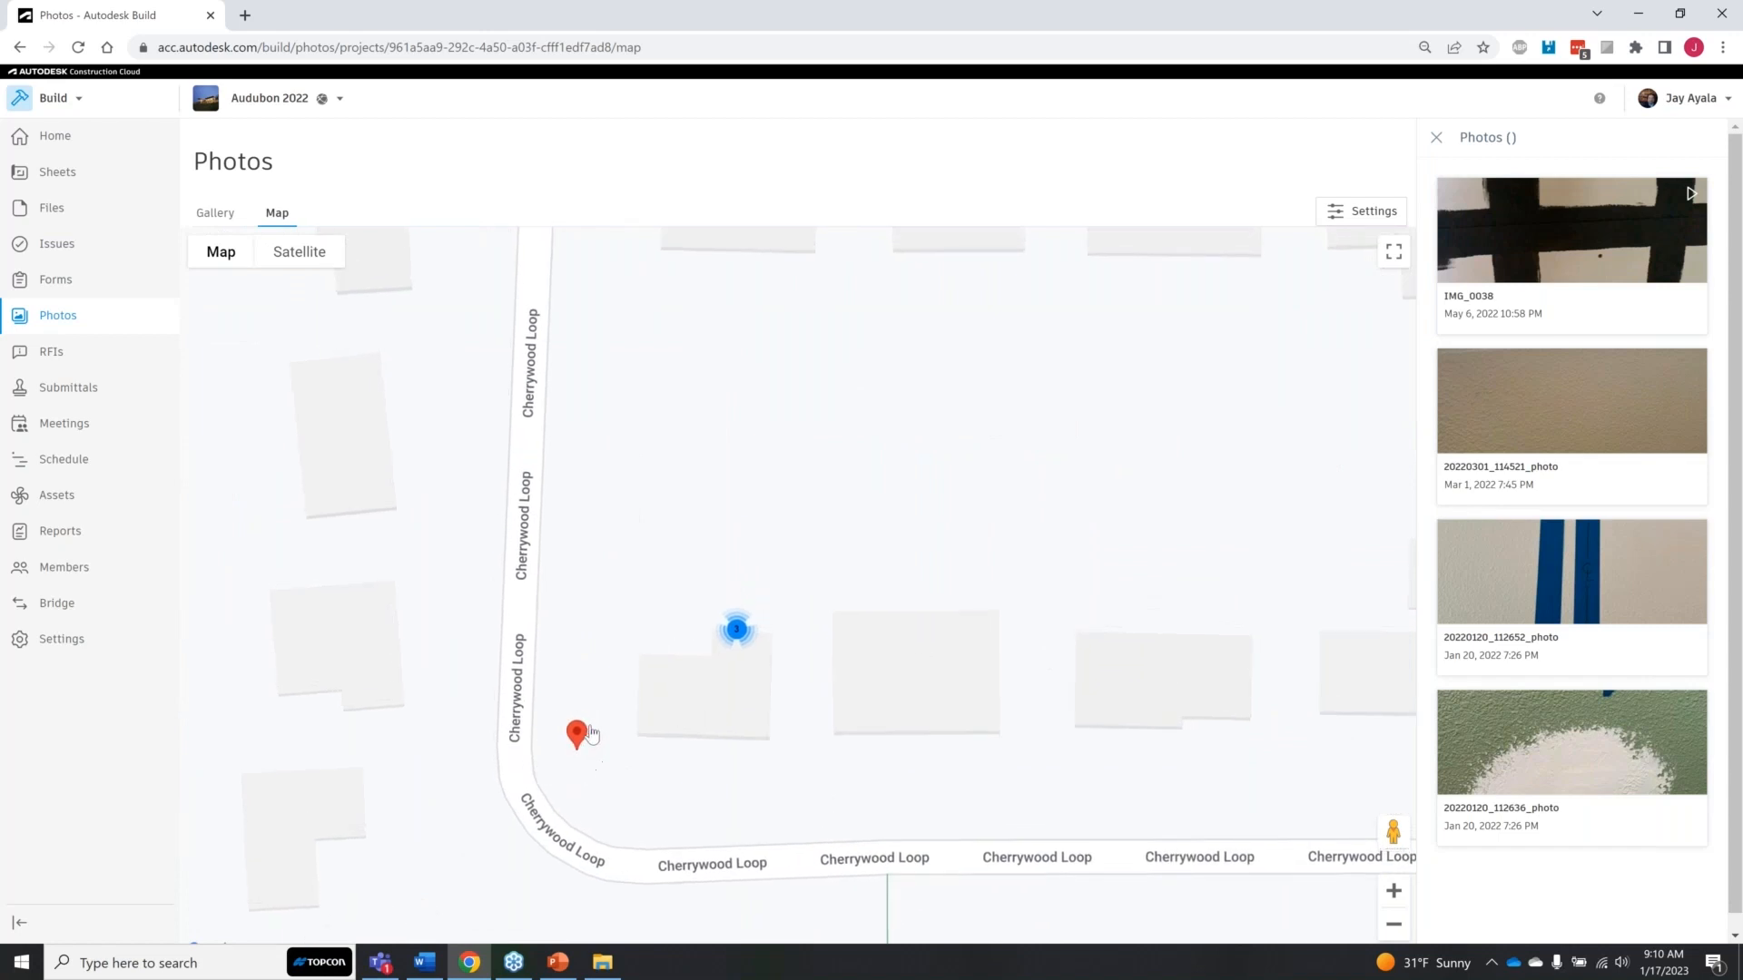
scroll(591, 733, up, 2)
click(875, 476)
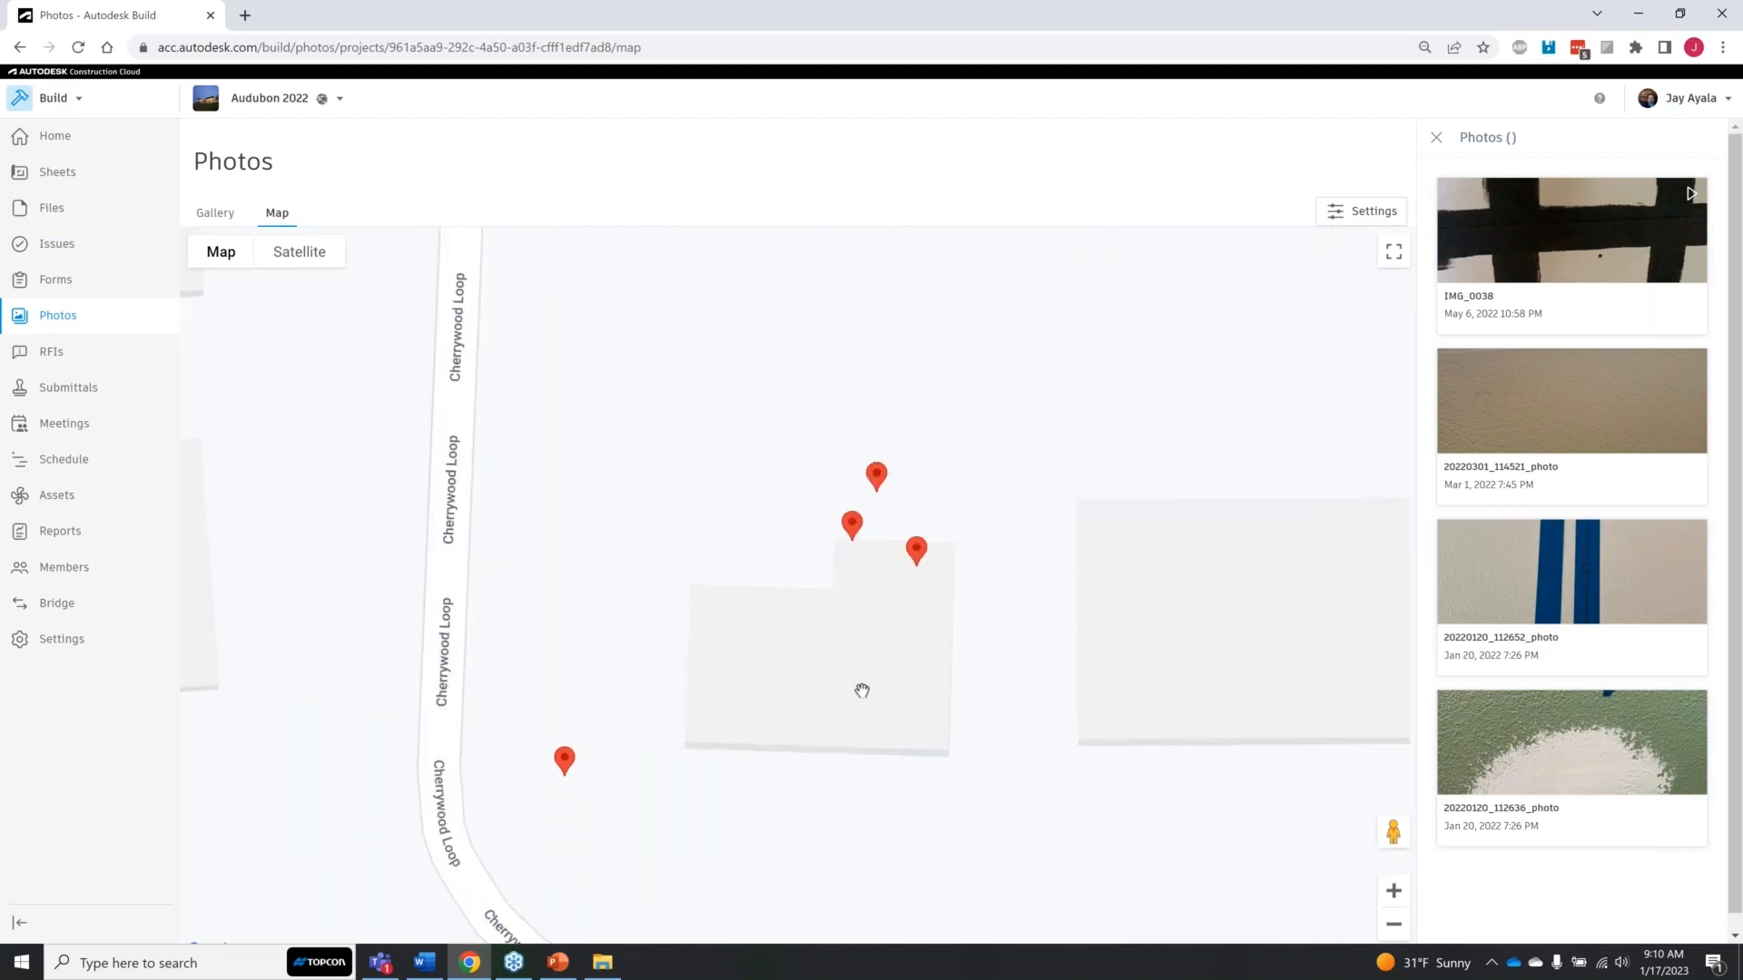
scroll(876, 673, down, 4)
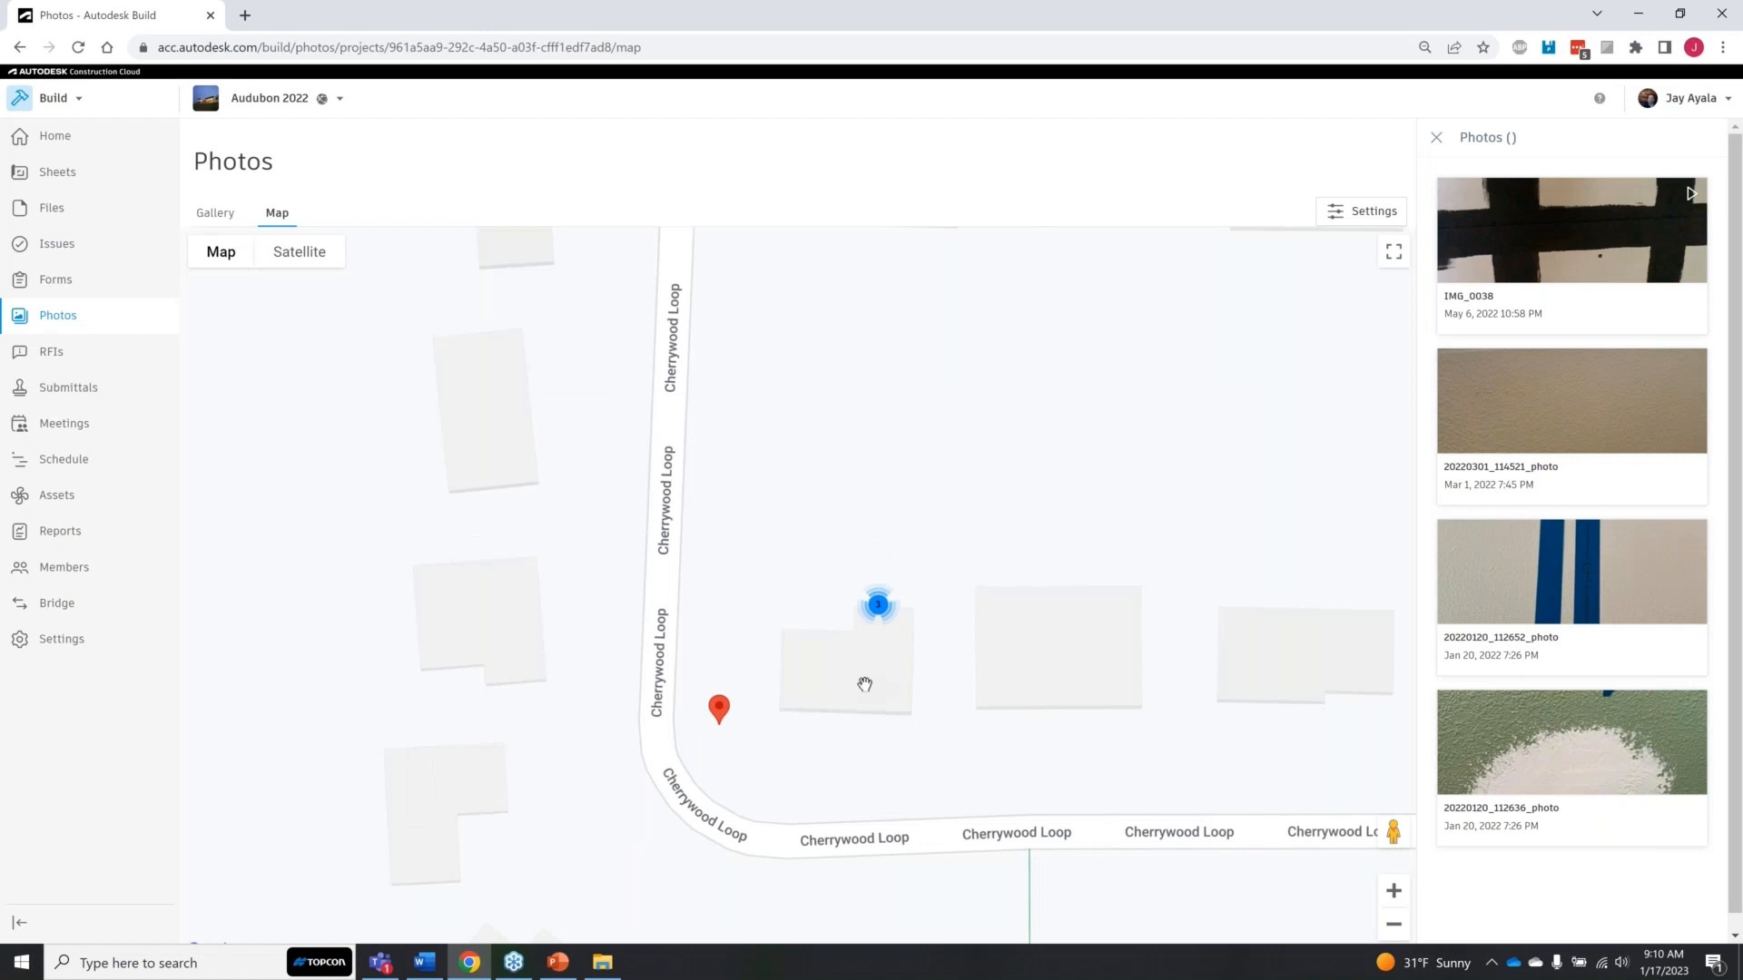
scroll(944, 601, down, 3)
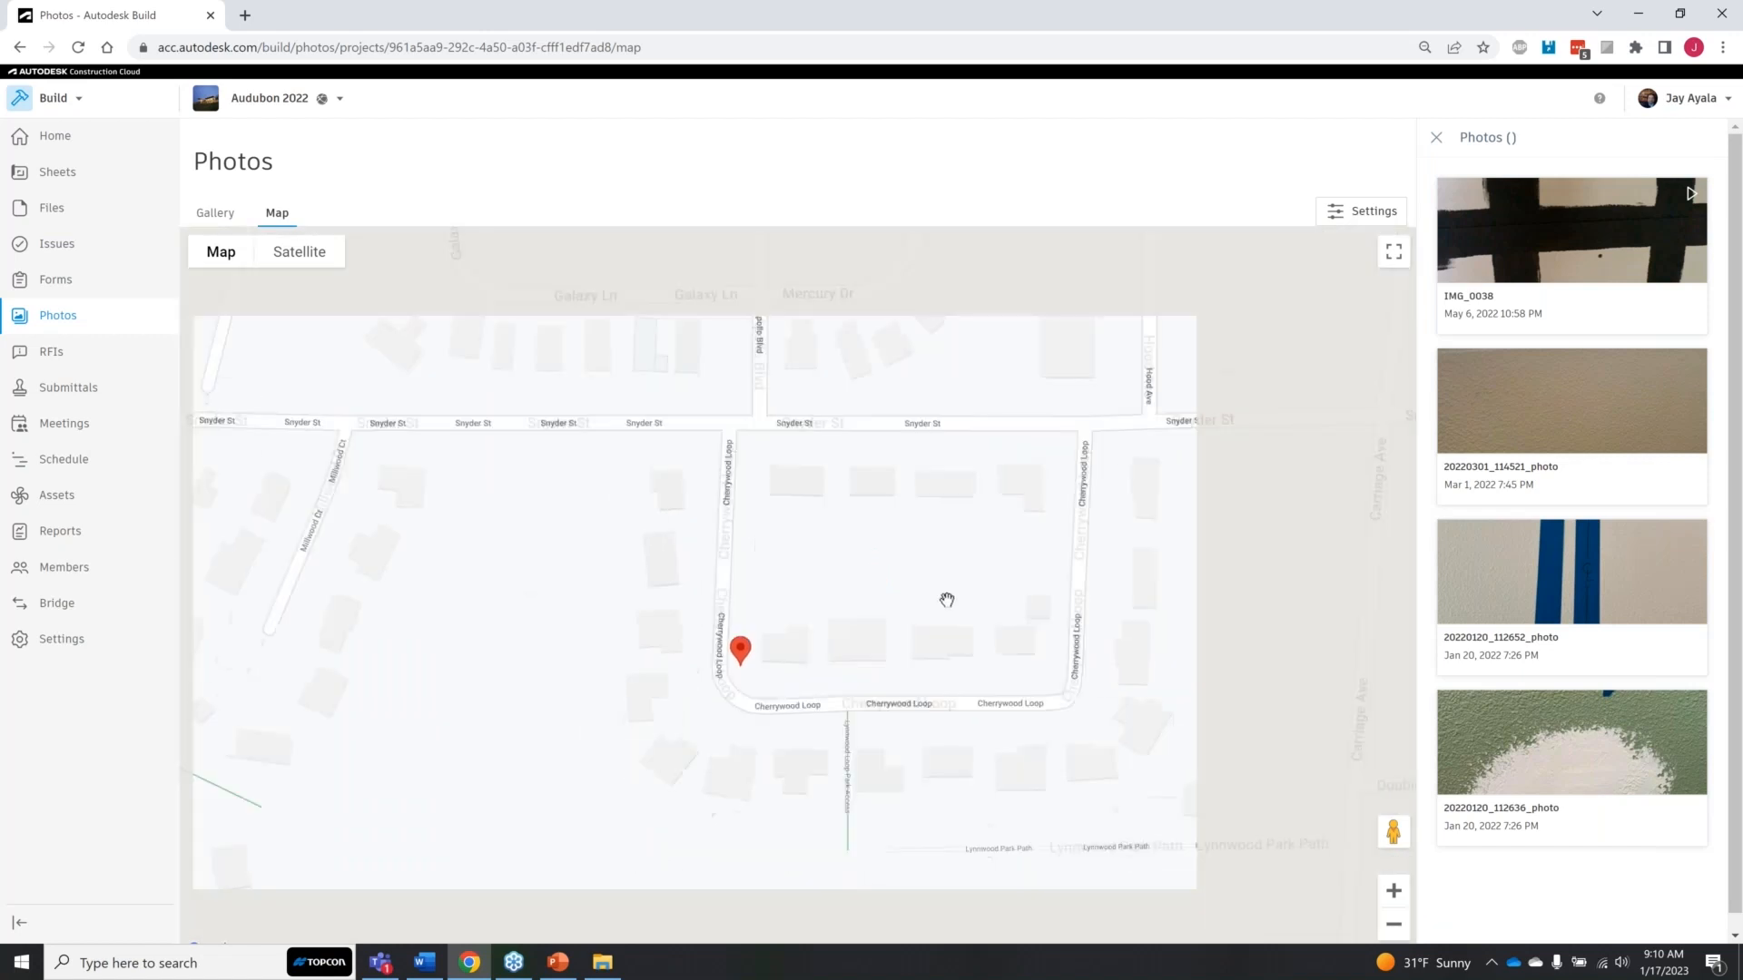
scroll(948, 601, down, 2)
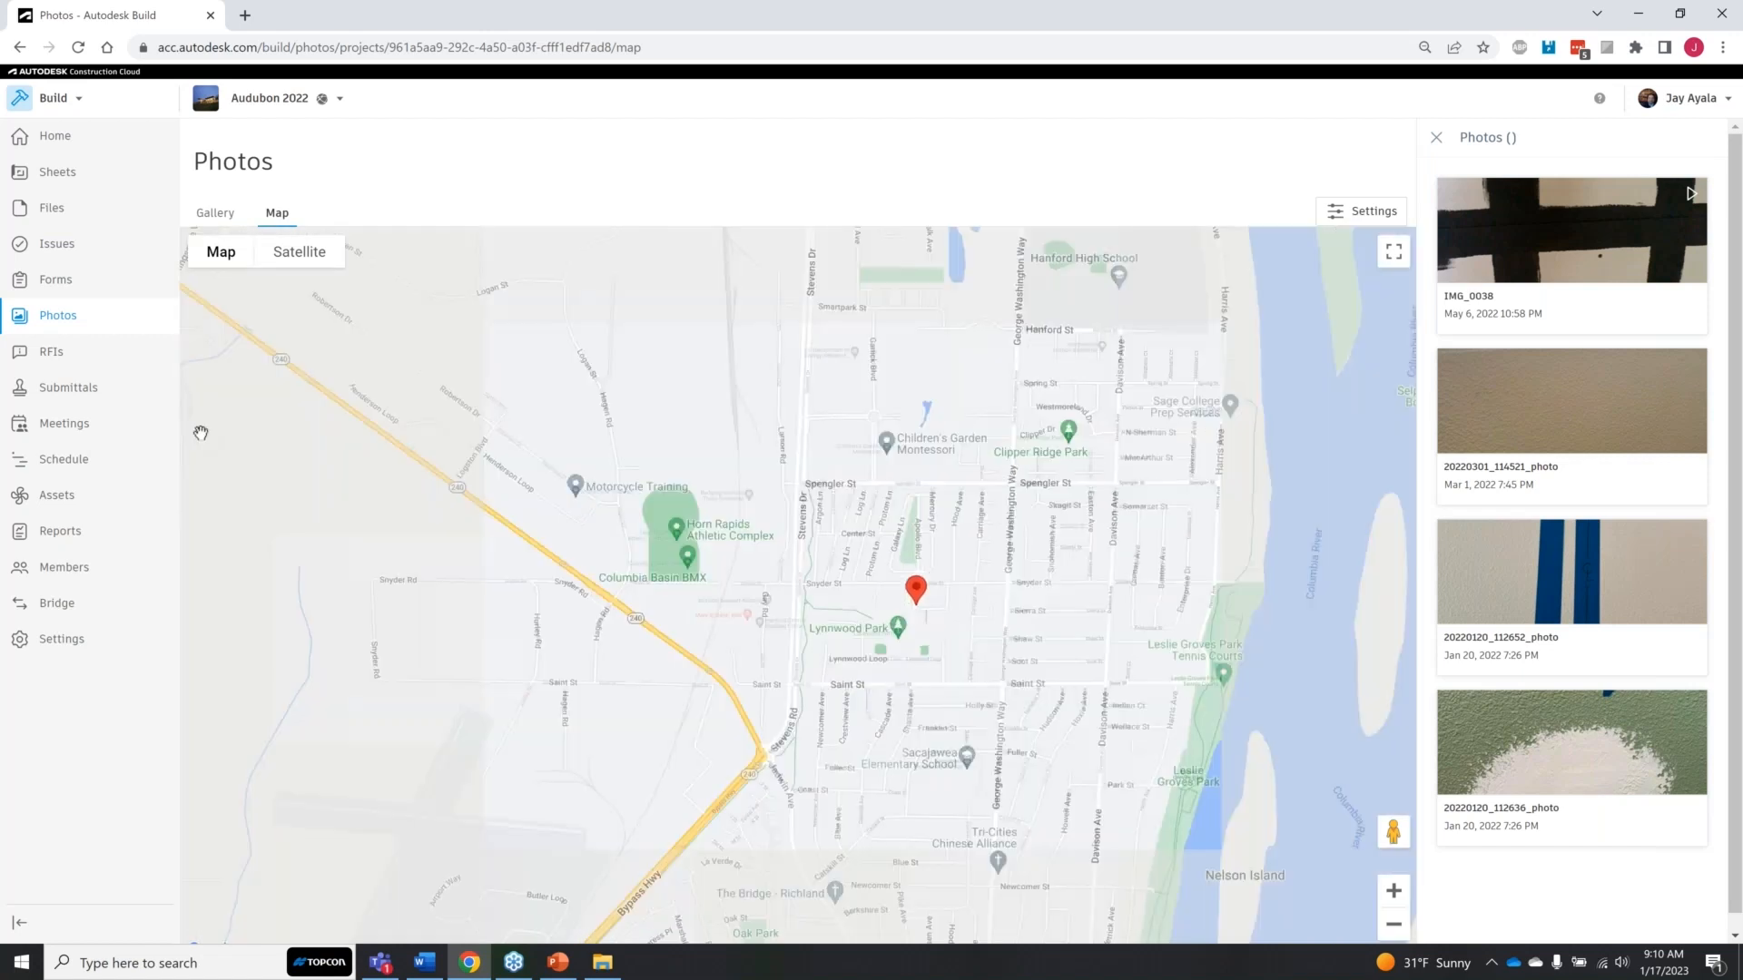
Step: Switch to RFIs and back to the Photos map, and open the photo cluster at Portland to view its photos
click(52, 359)
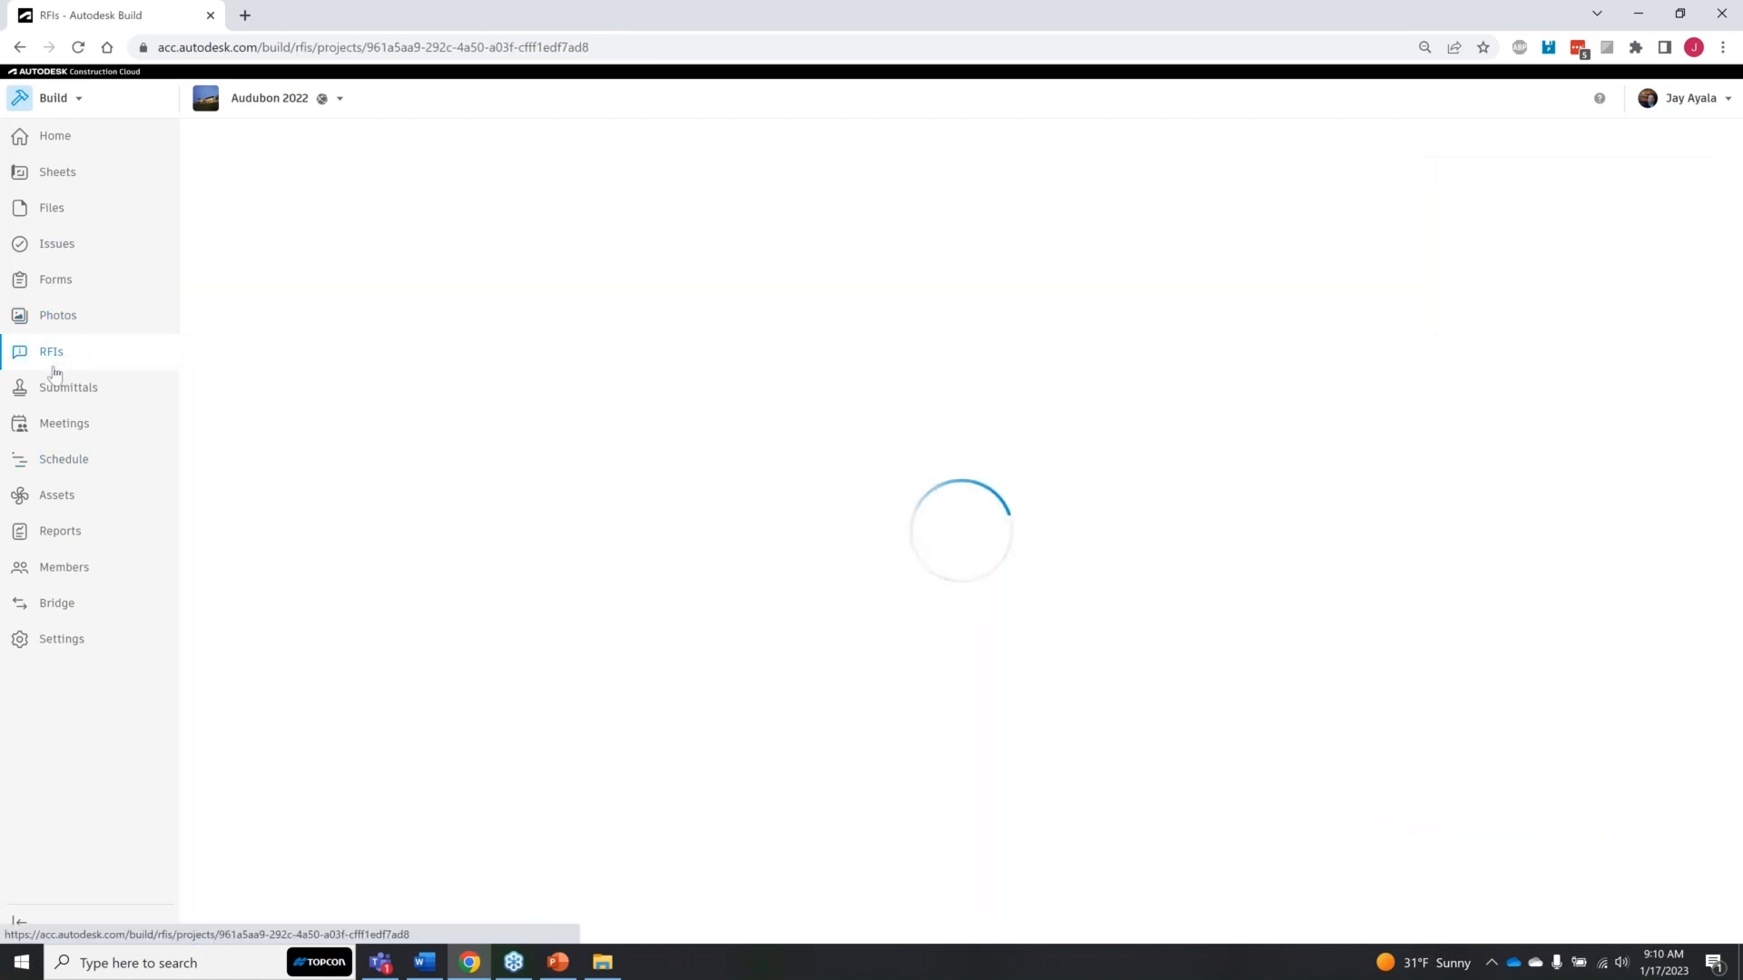
click(69, 323)
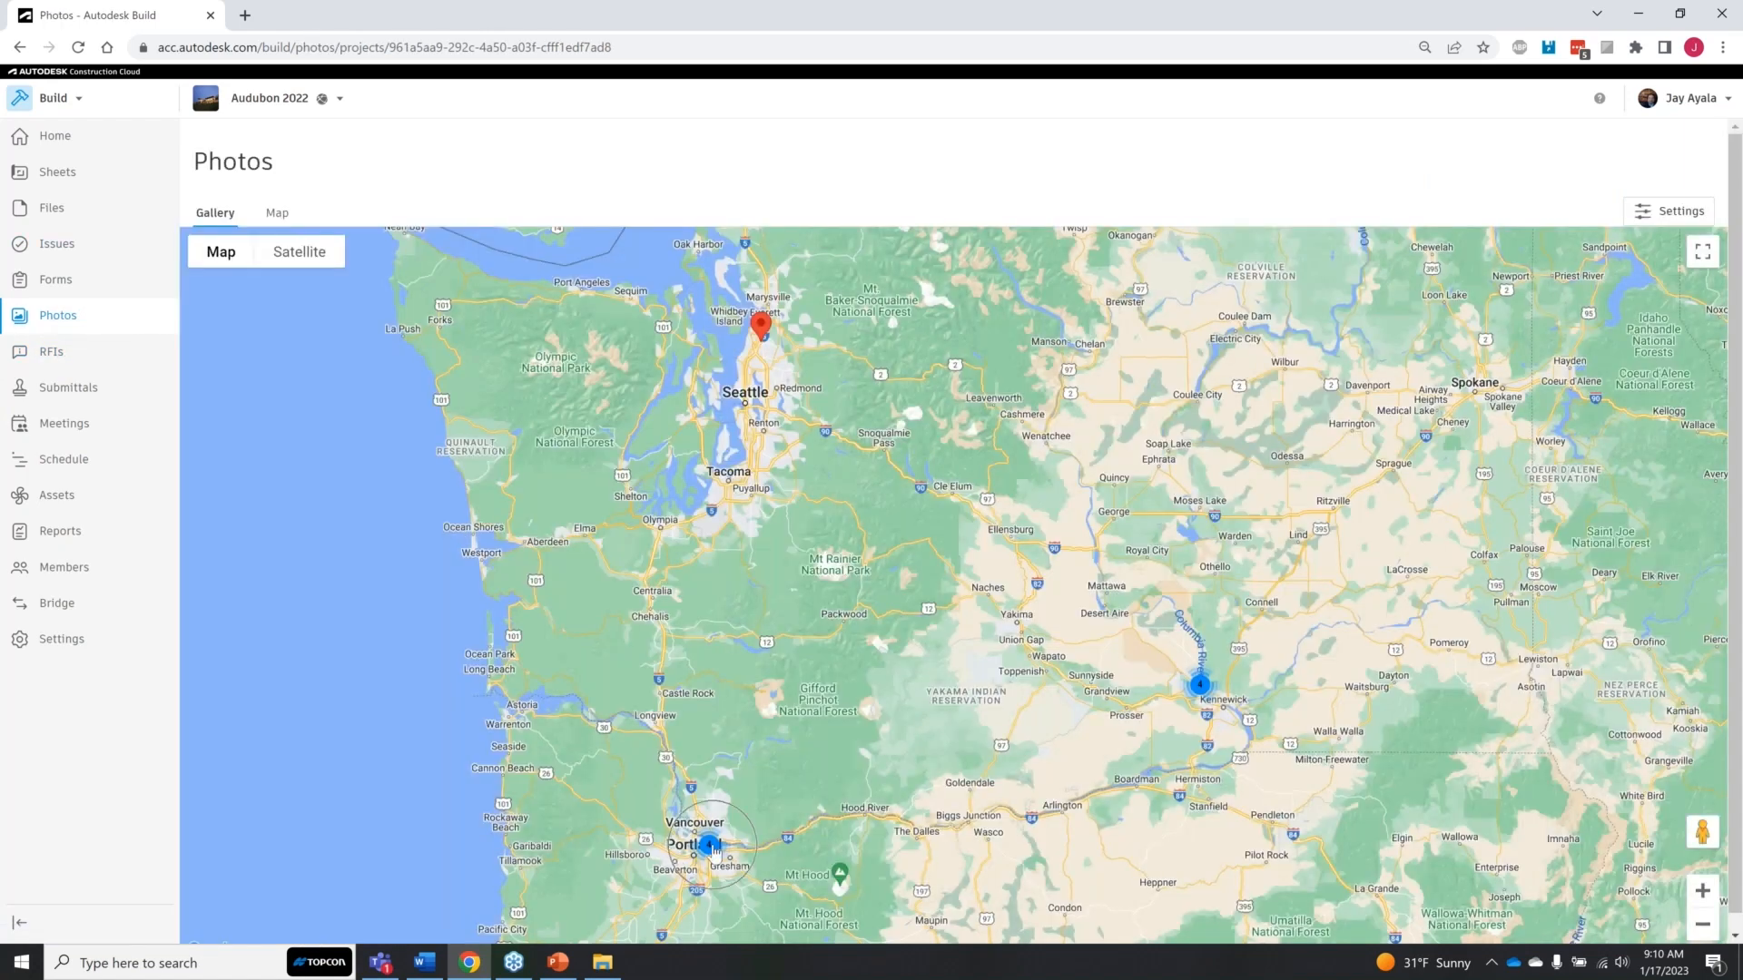
click(710, 846)
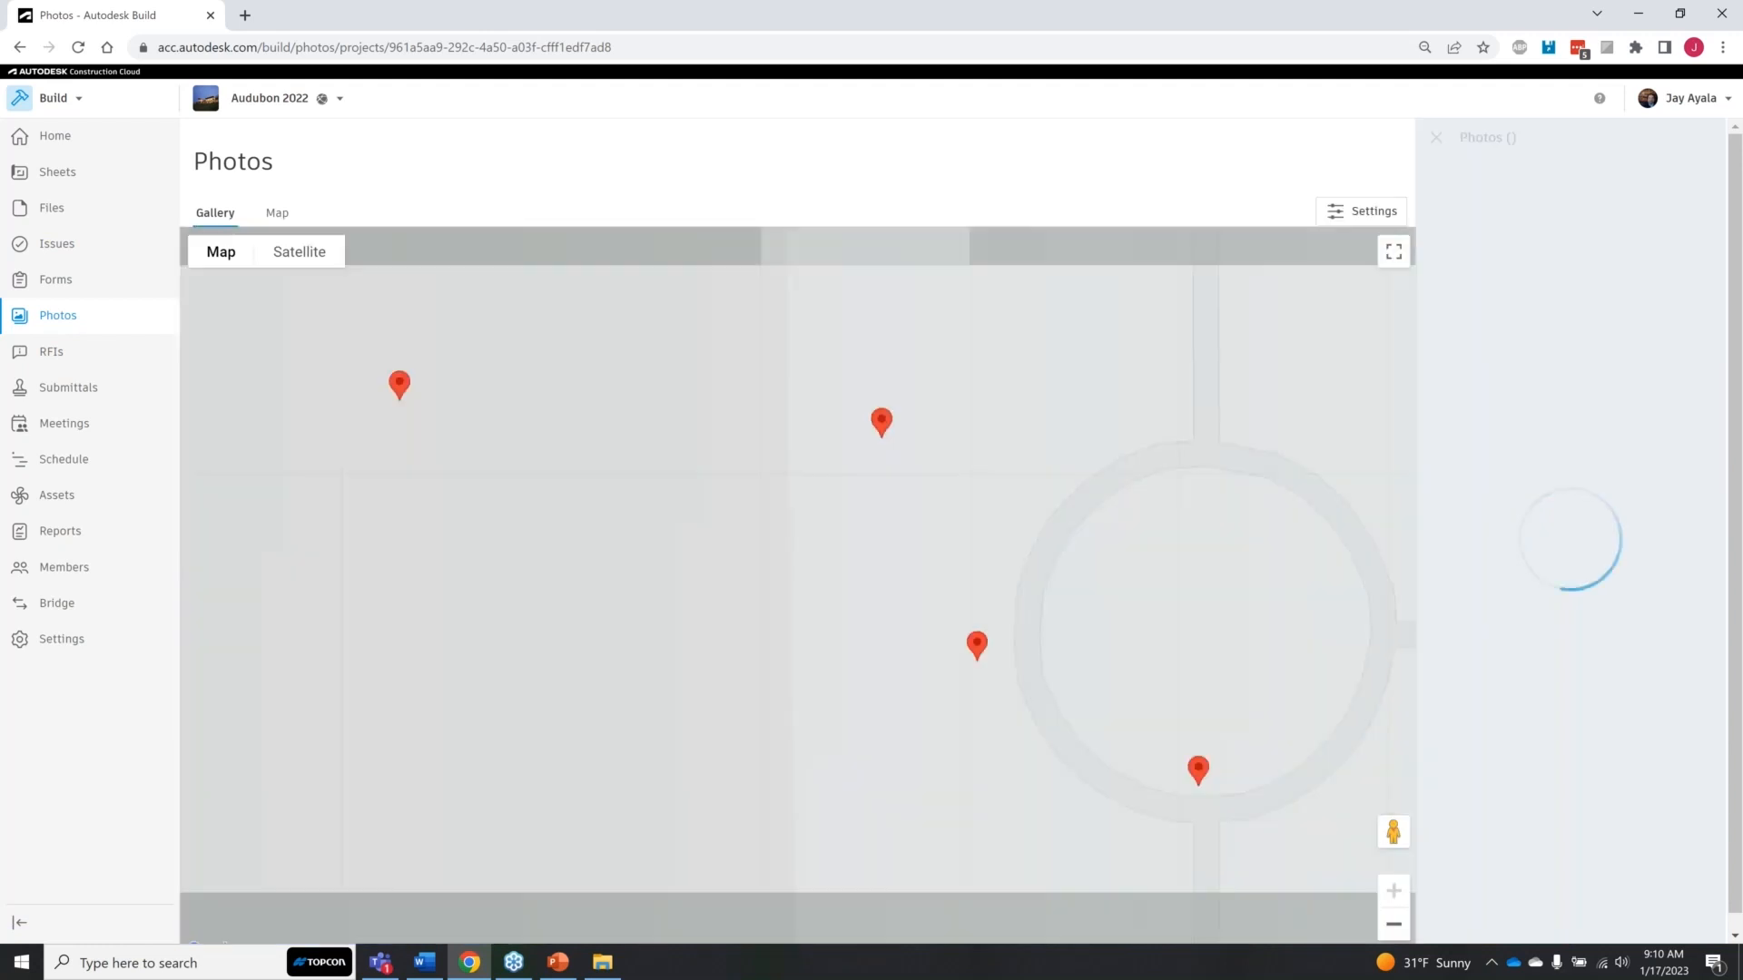
scroll(971, 681, down, 3)
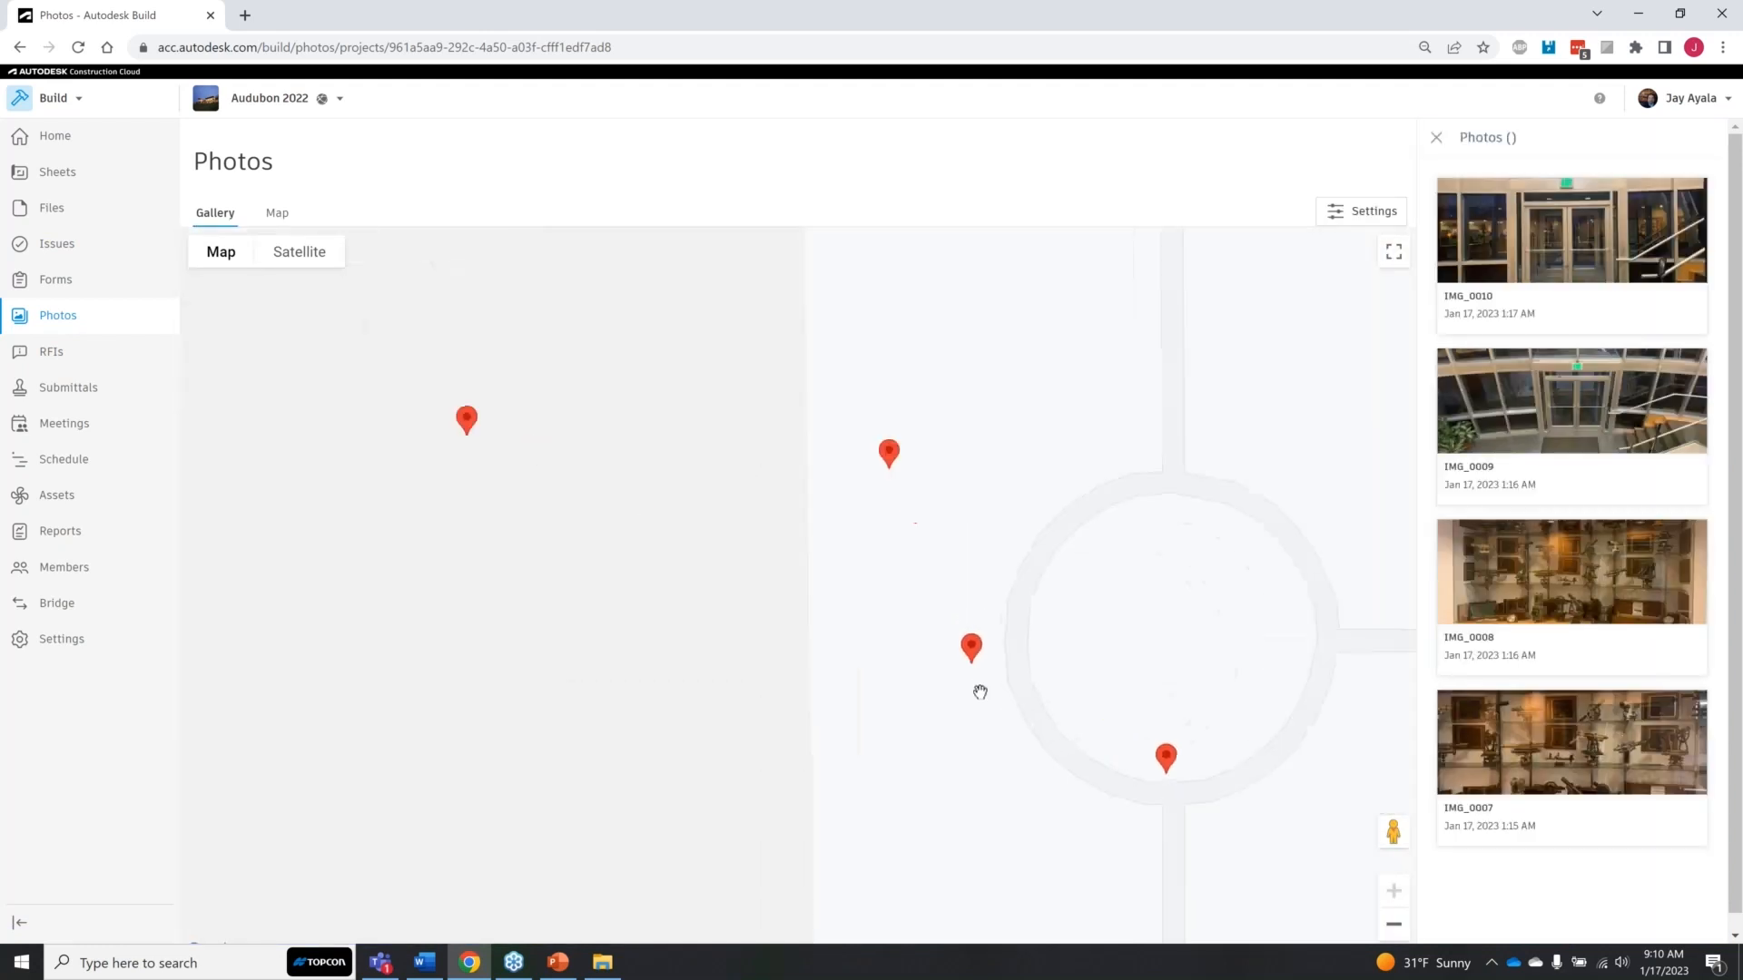
Step: Examine the area around the Portland photo cluster on the map, including its surrounding buildings in satellite view
scroll(976, 718, down, 5)
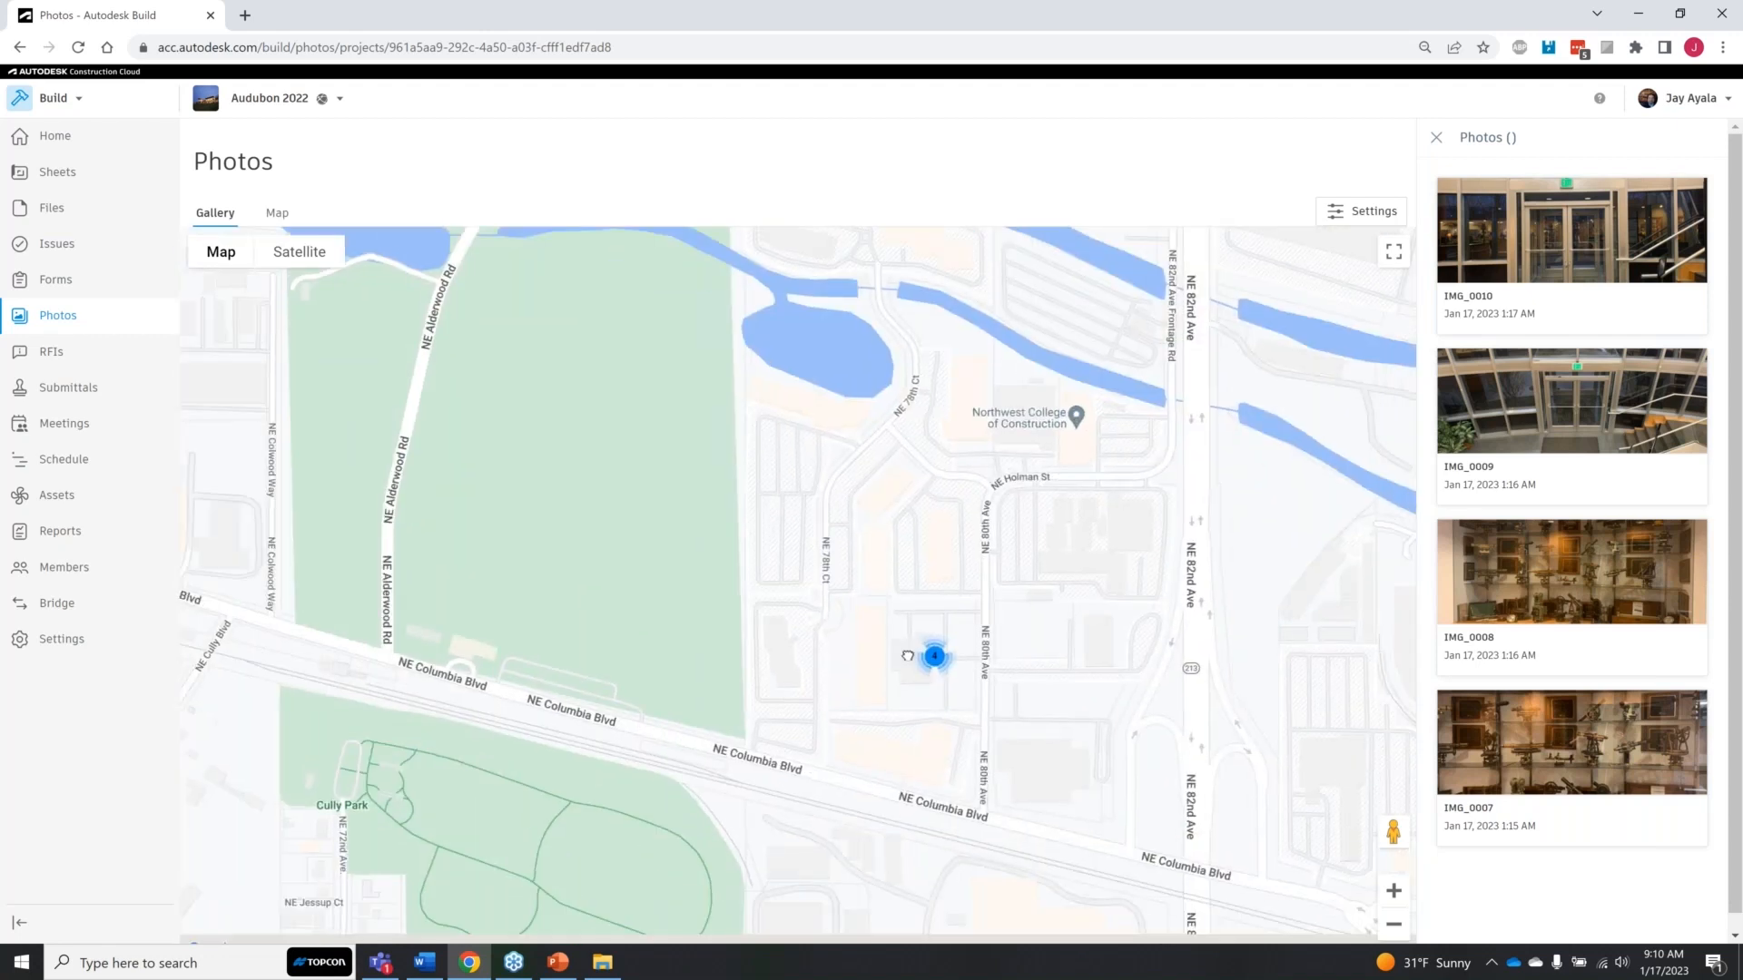
scroll(907, 658, down, 3)
scroll(907, 663, up, 4)
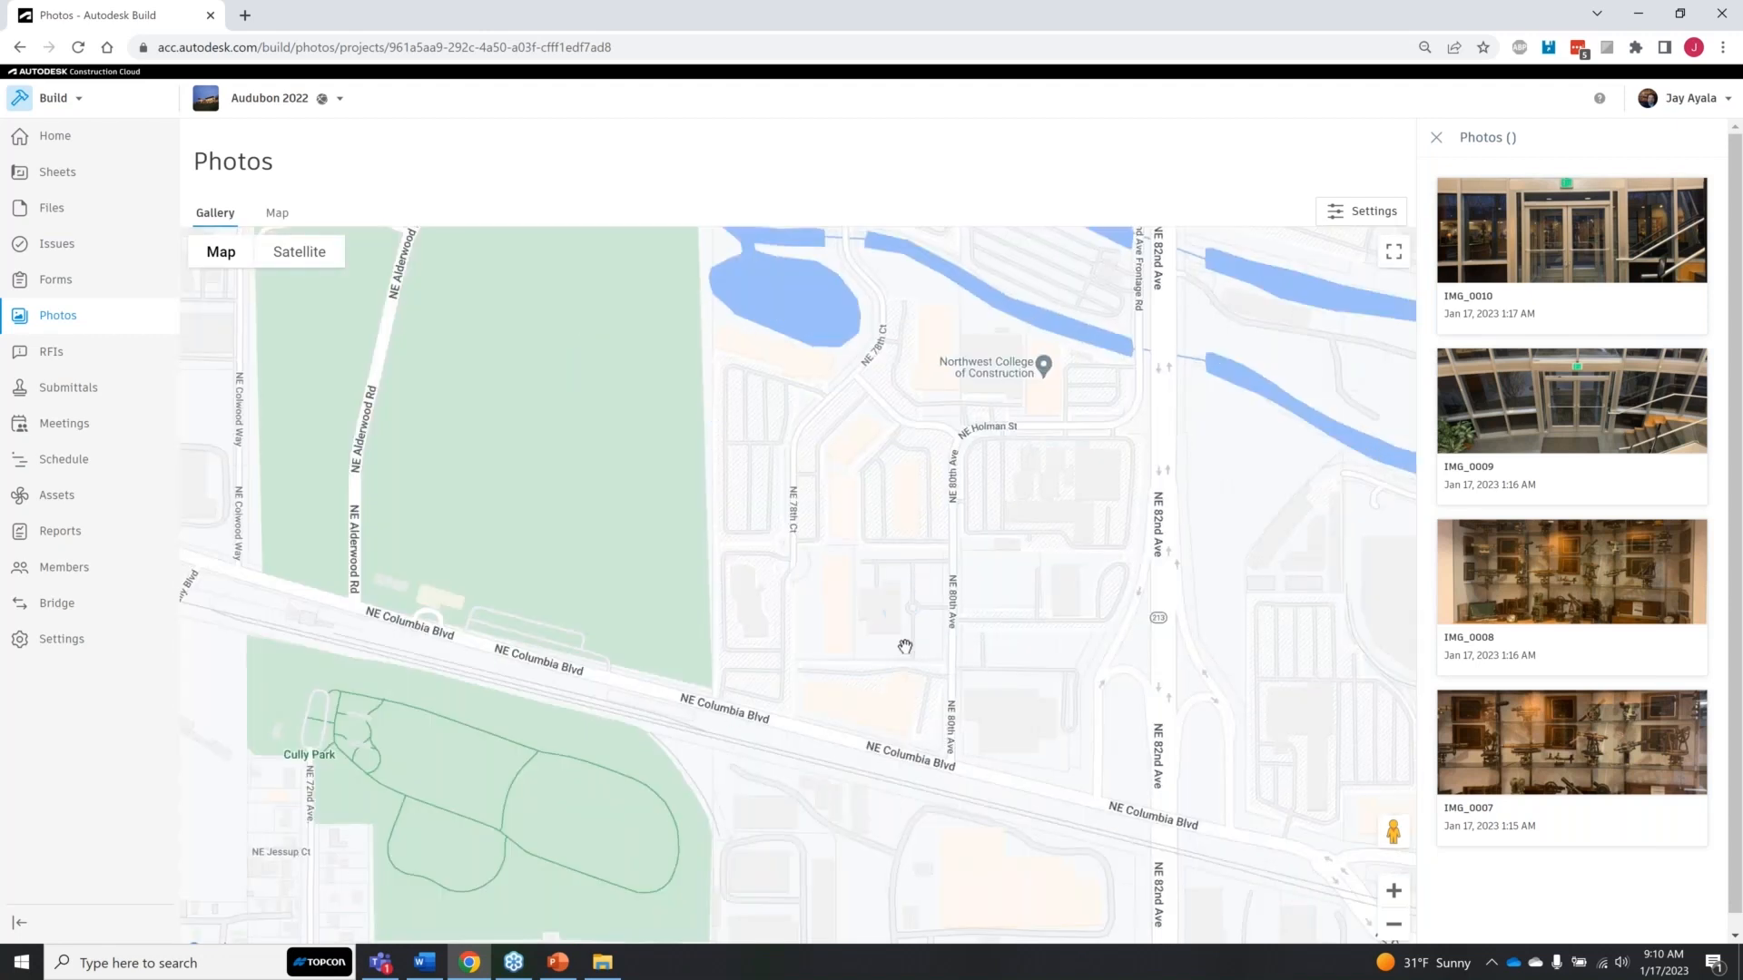
scroll(905, 651, down, 1)
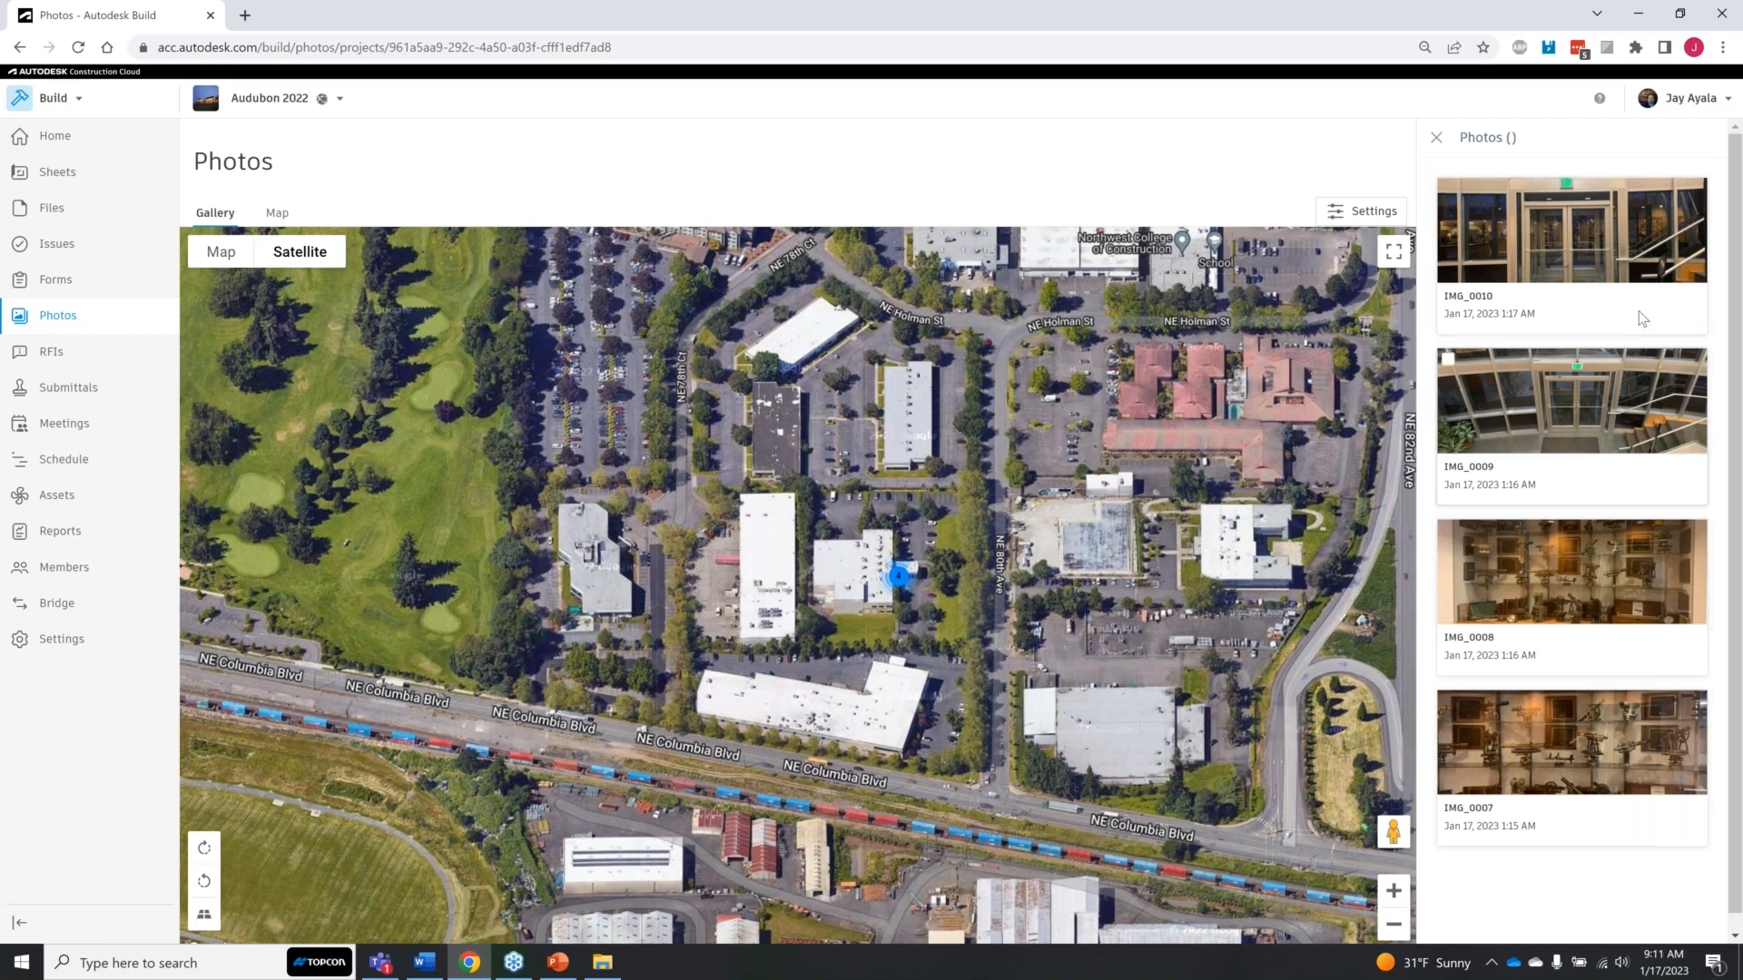
key(ctrl)
key(ctrl)
key(ctrl)
key(ctrl)
Step: Open Submittals and look through the draft items, including their spec sections, types and packages
click(54, 393)
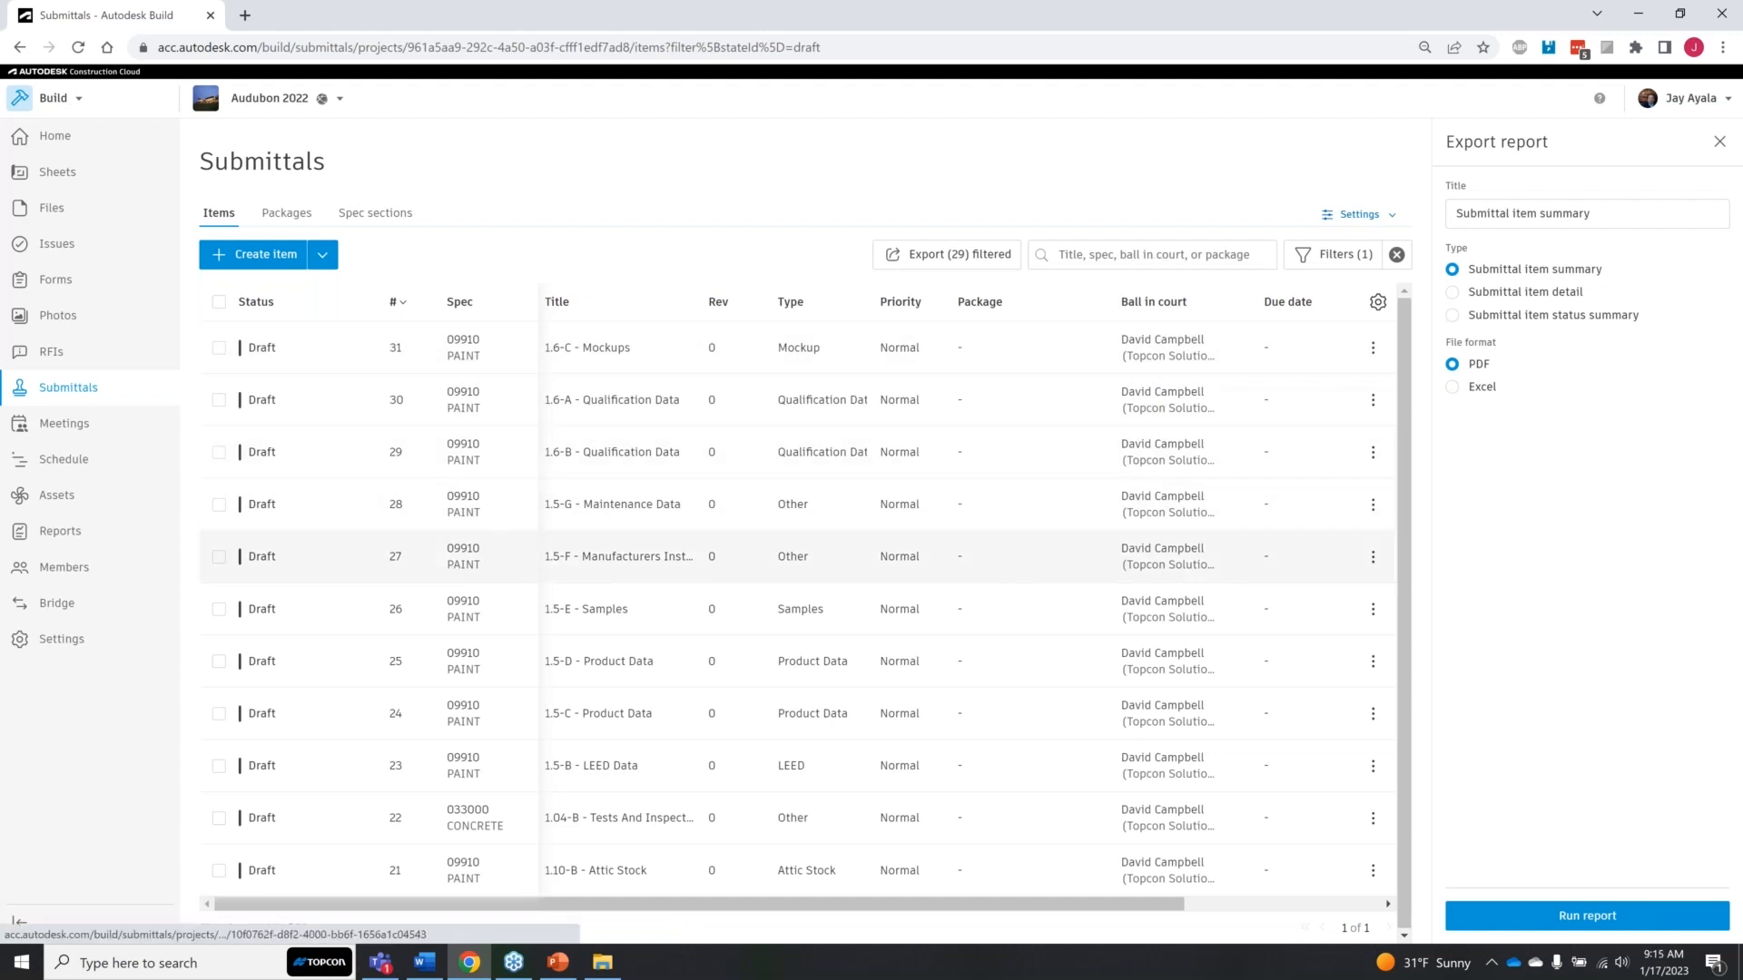
scroll(337, 633, down, 3)
click(337, 633)
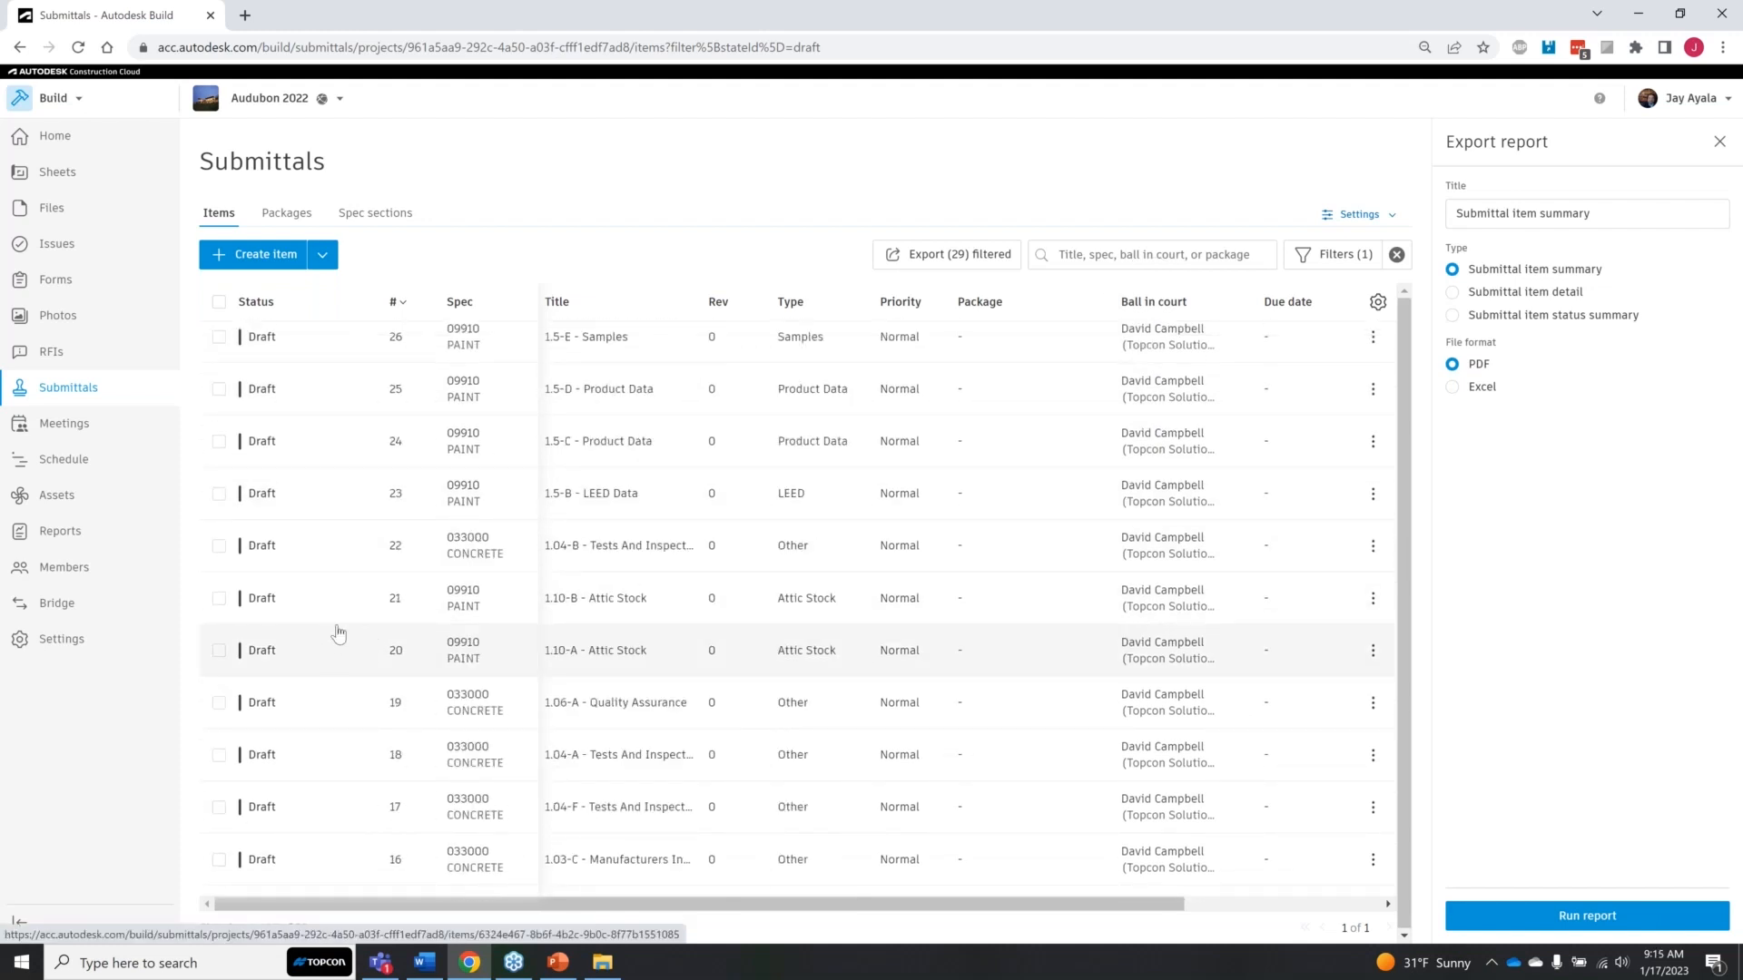
scroll(338, 633, down, 4)
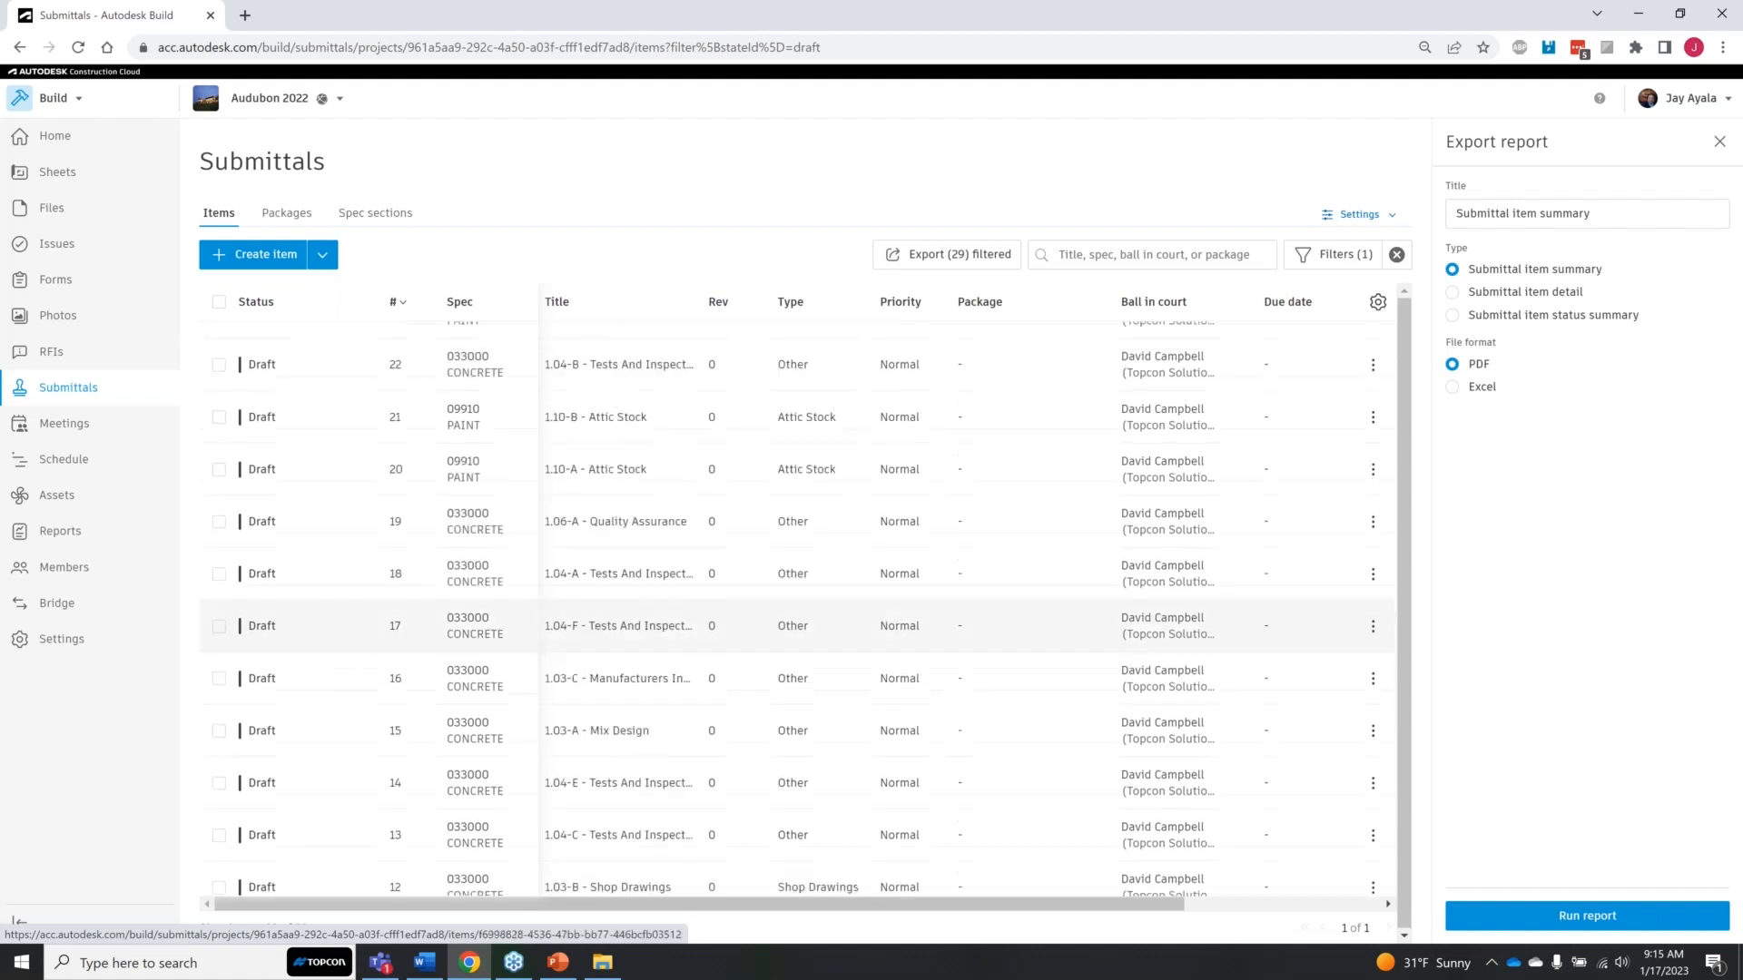
scroll(336, 646, down, 4)
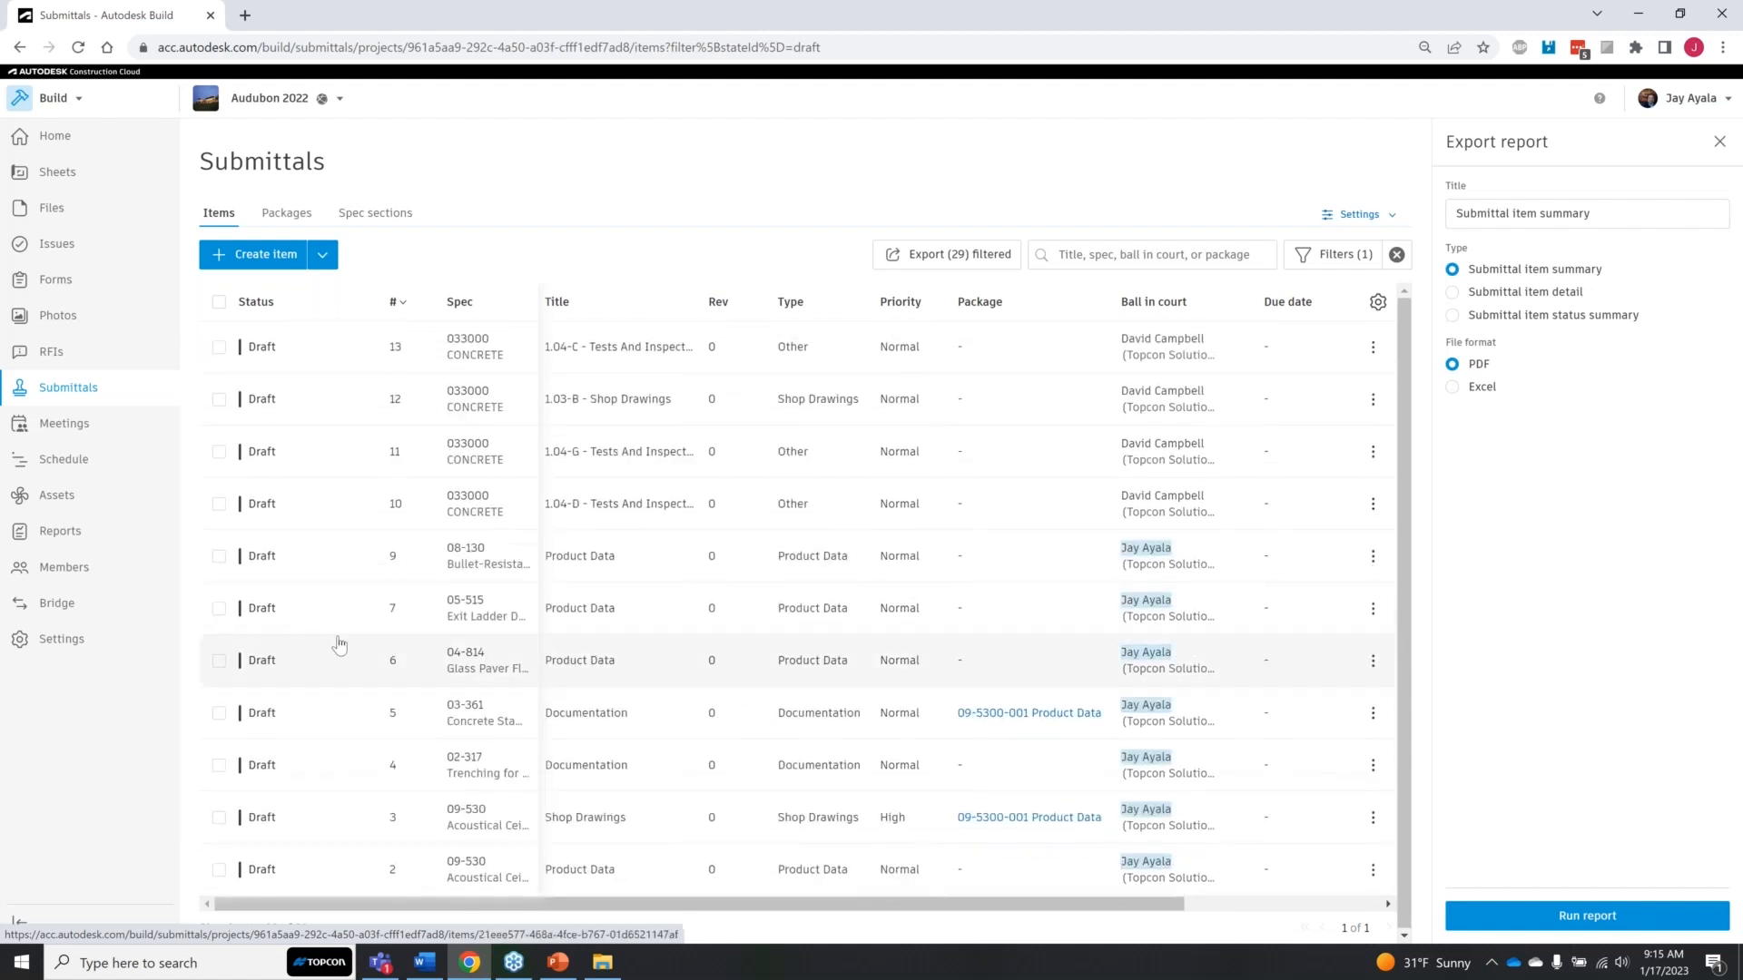
scroll(392, 708, up, 10)
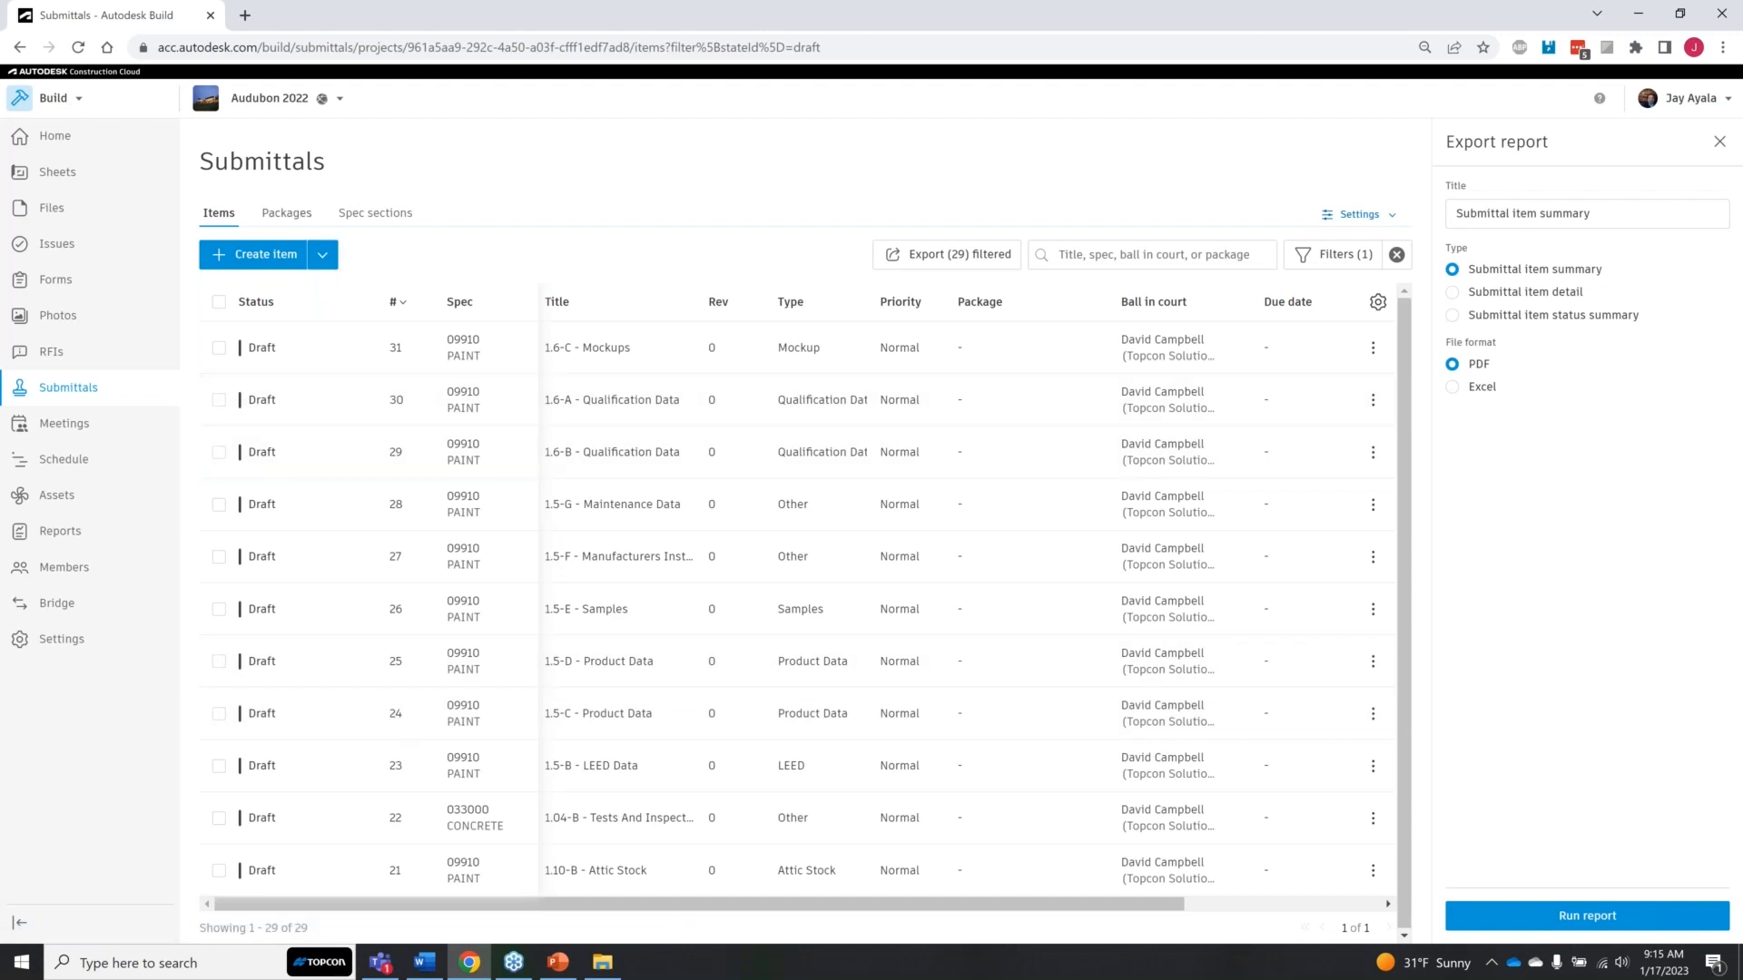
Step: View the existing submittal packages and examine the list of spec sections
click(287, 216)
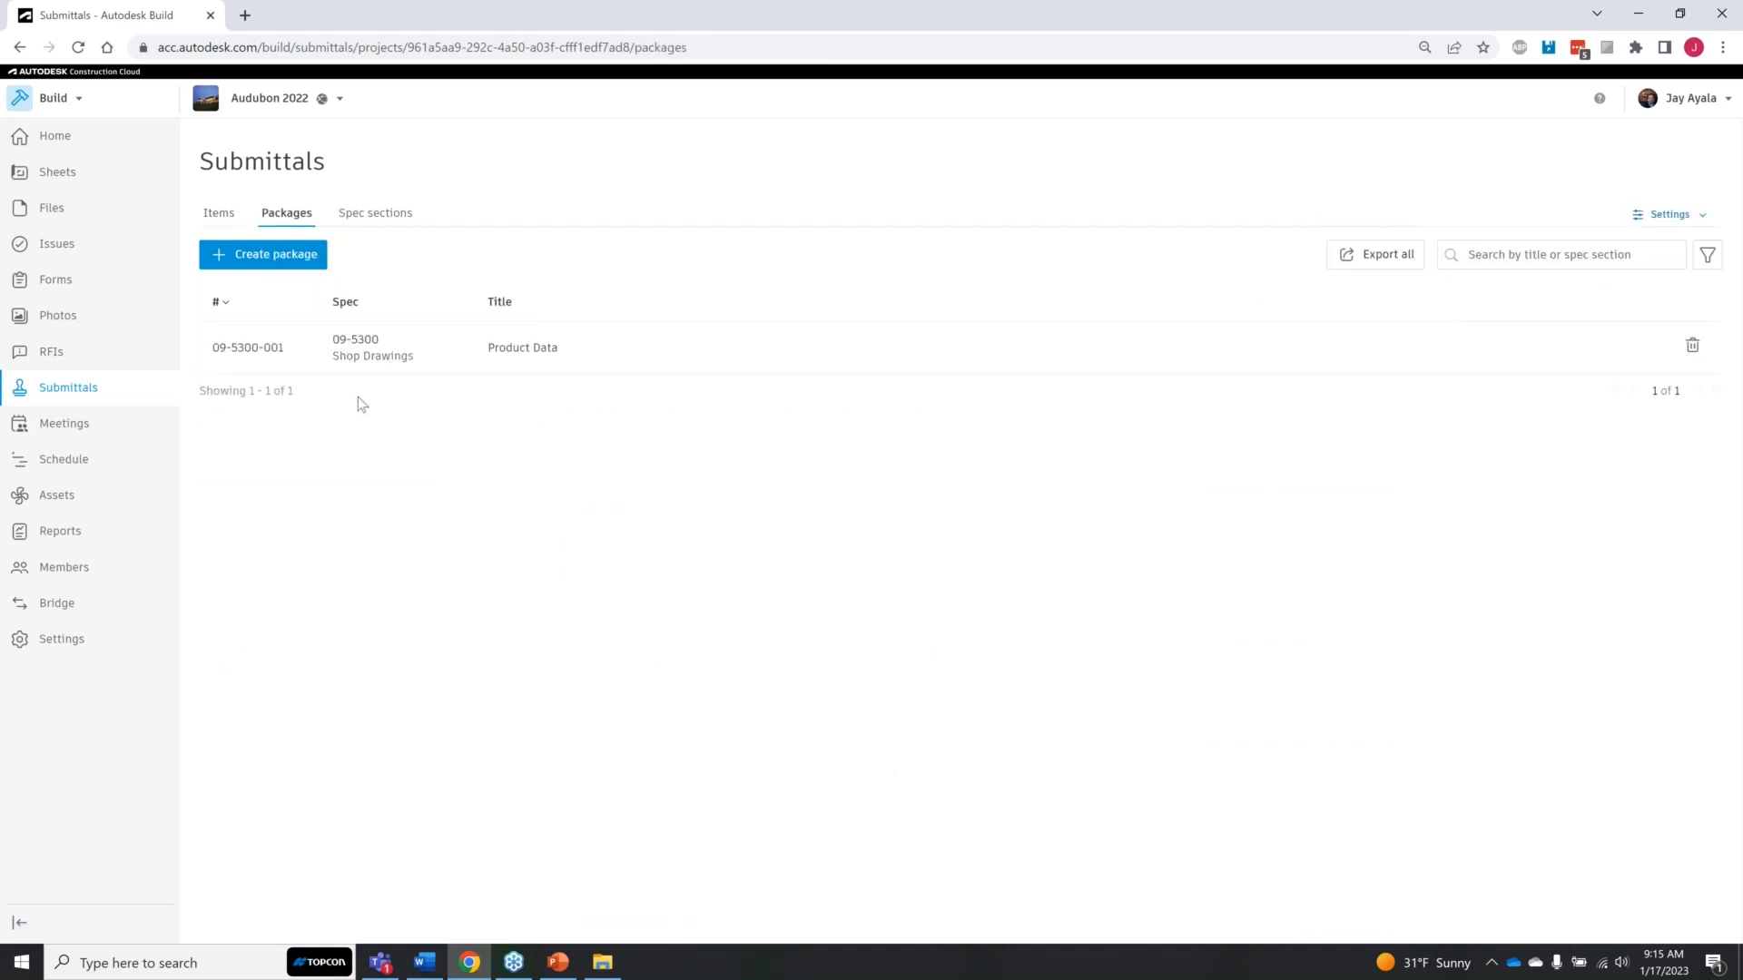
click(368, 221)
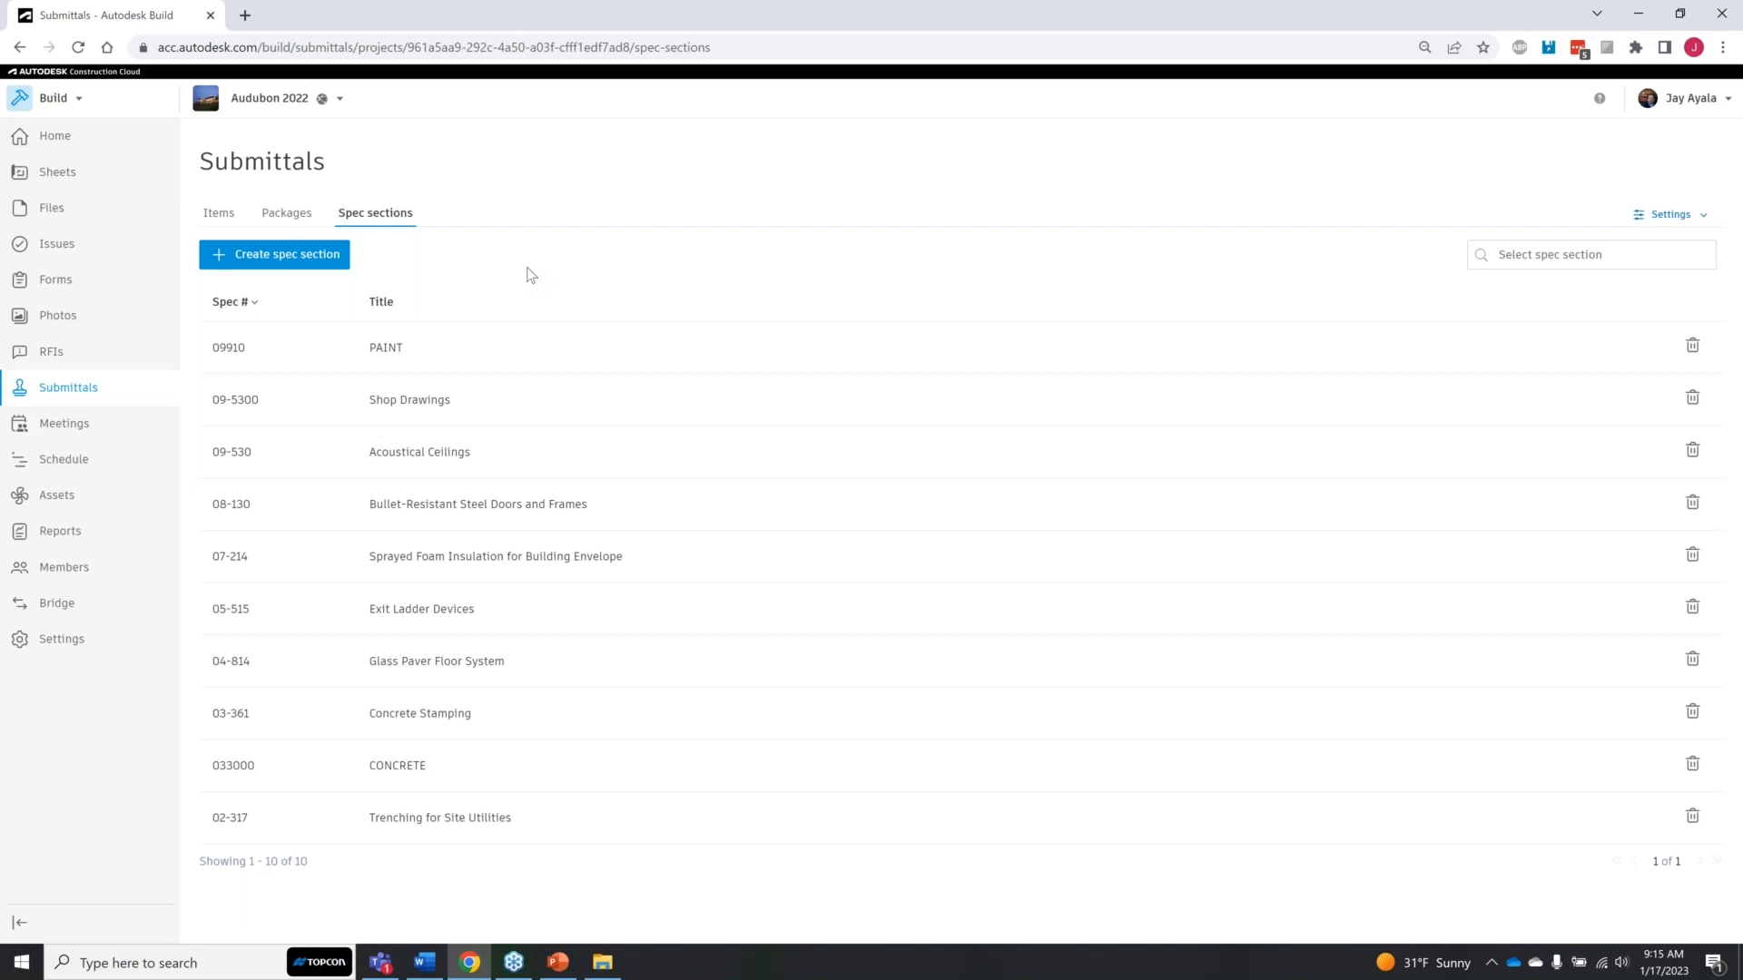
key(ctrl)
key(ctrl)
key(ctrl)
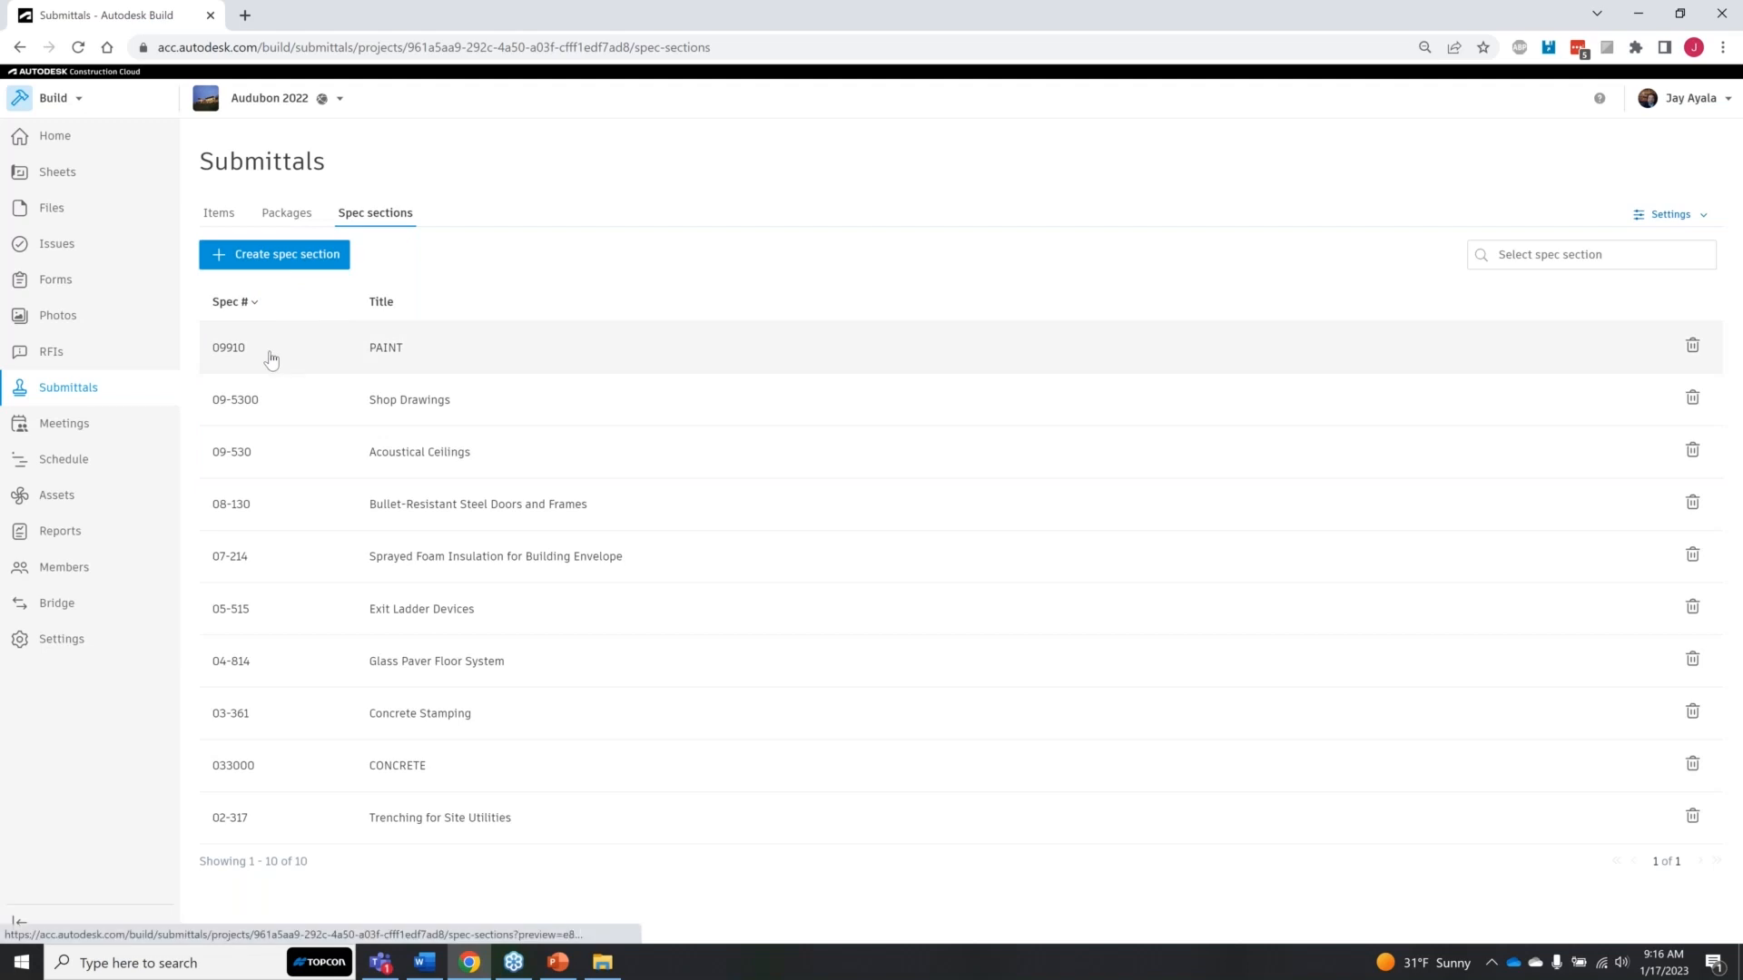
key(ctrl)
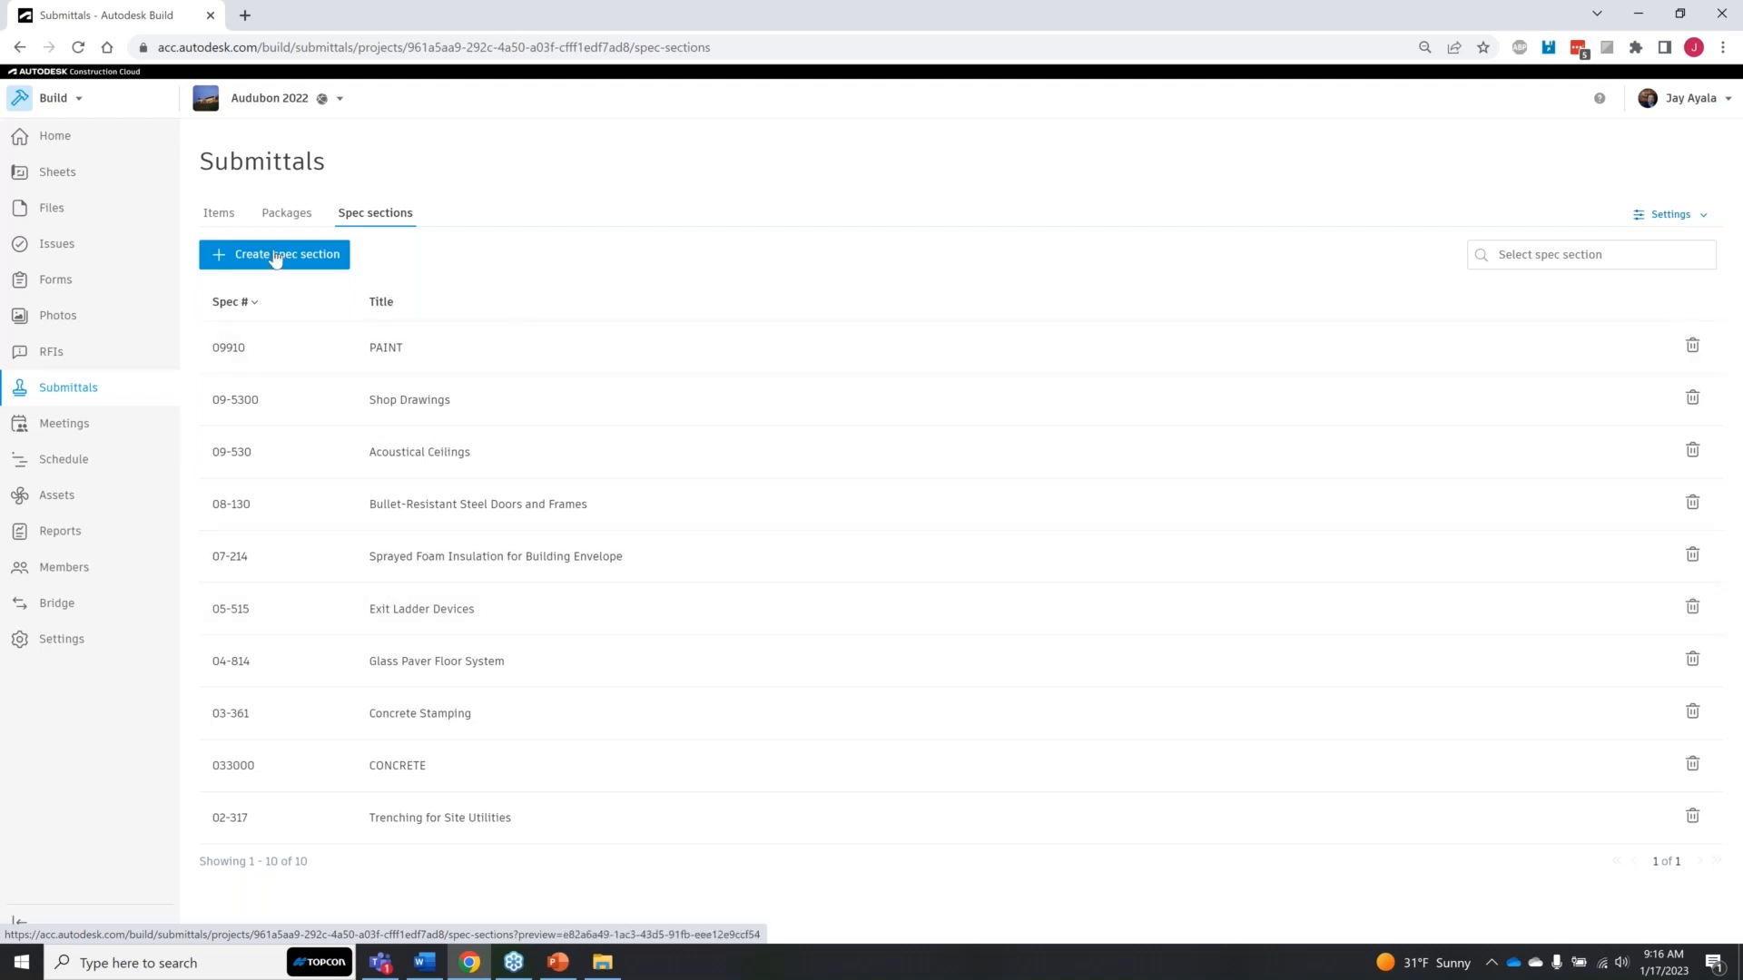
Step: Return to the submittal items and select the PAINT items 31, 30, 29 and 28
click(219, 214)
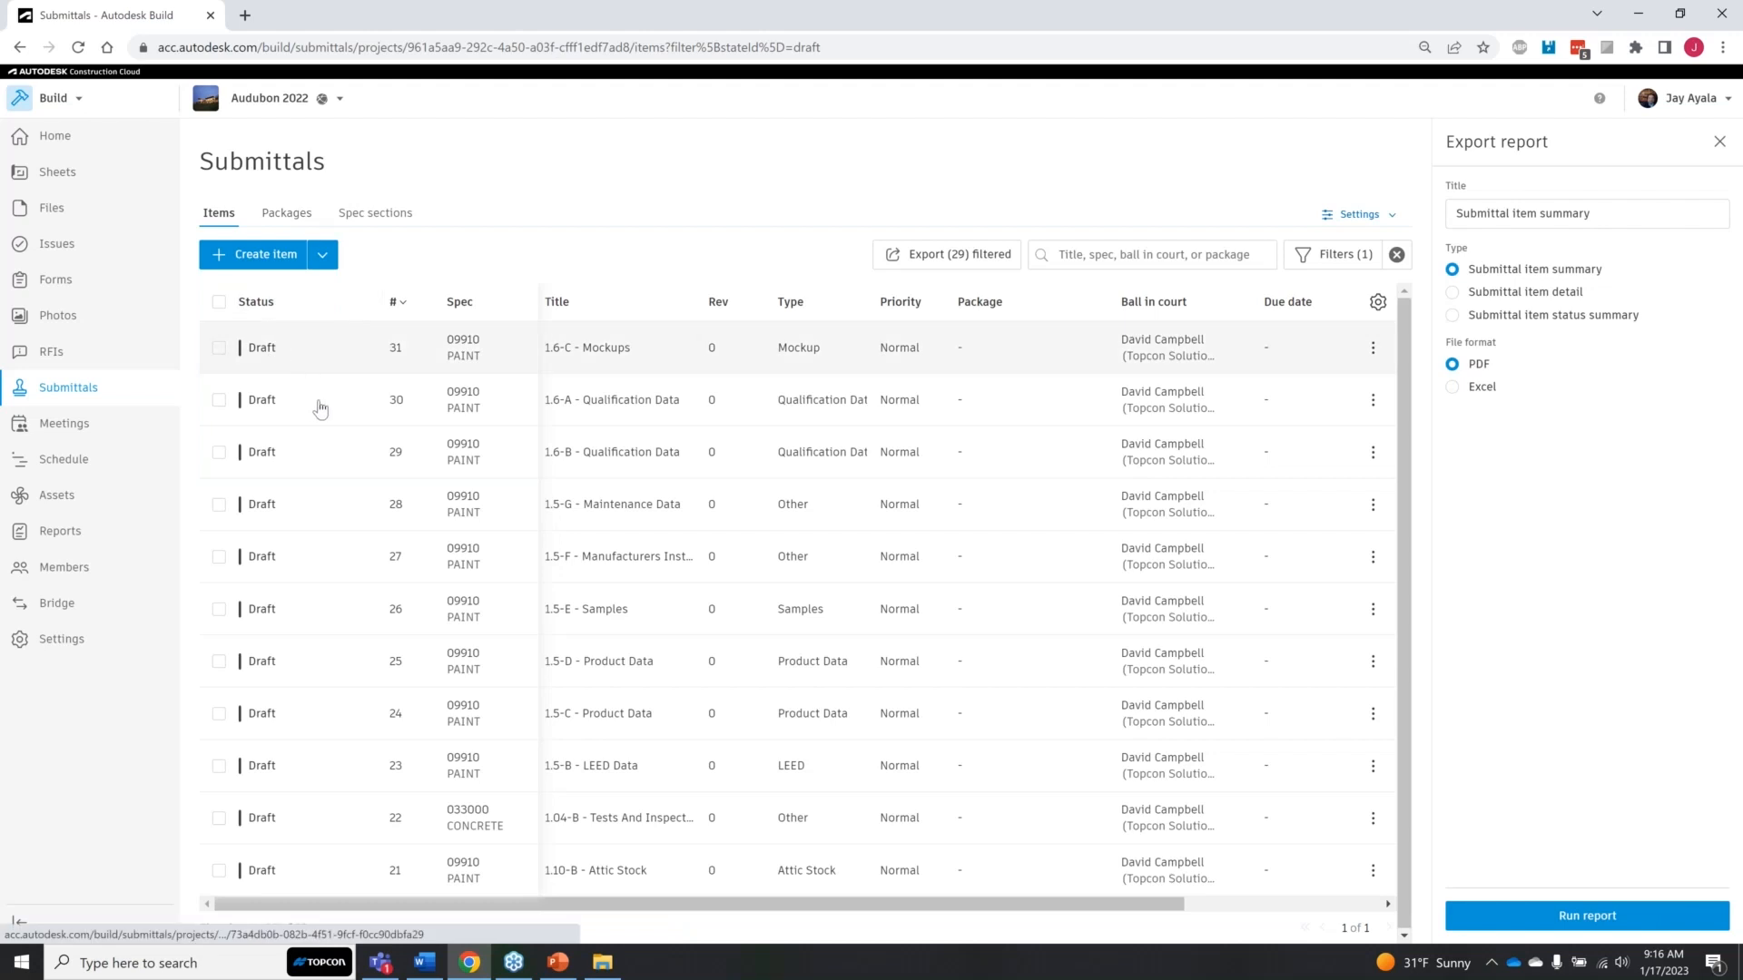
click(218, 348)
click(219, 405)
click(219, 454)
click(219, 506)
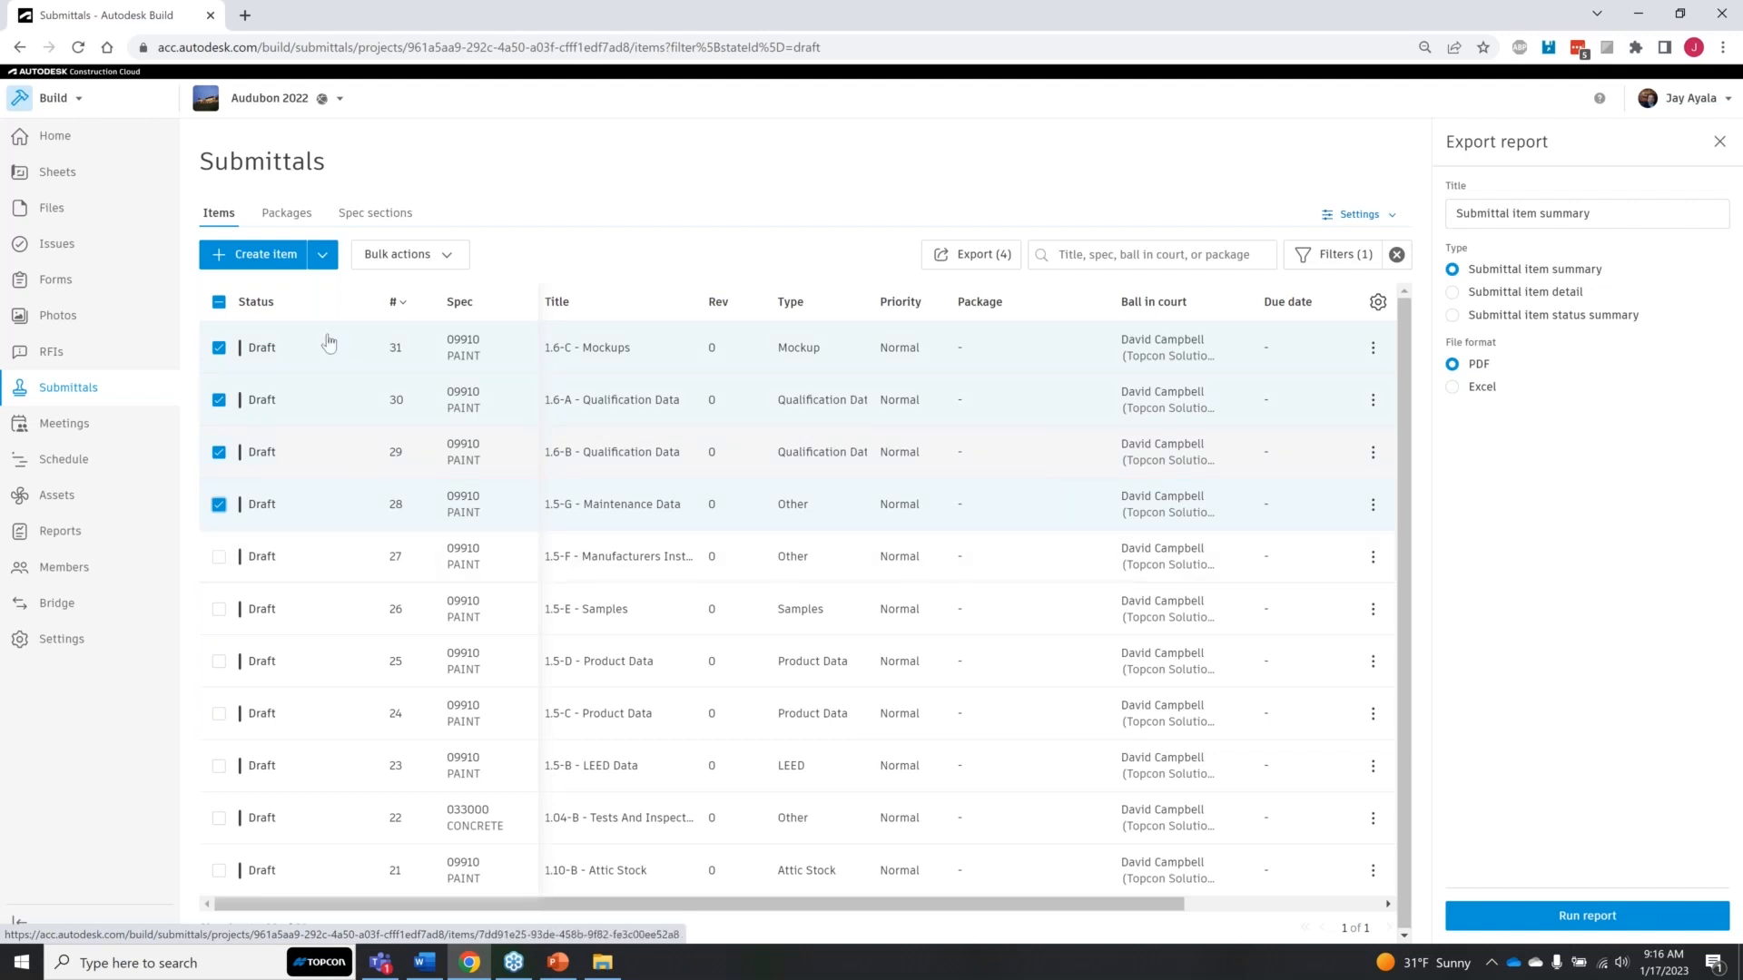
Step: Create a submittal package titled "Paint Package" under spec section 09910 - PAINT
click(289, 214)
click(272, 256)
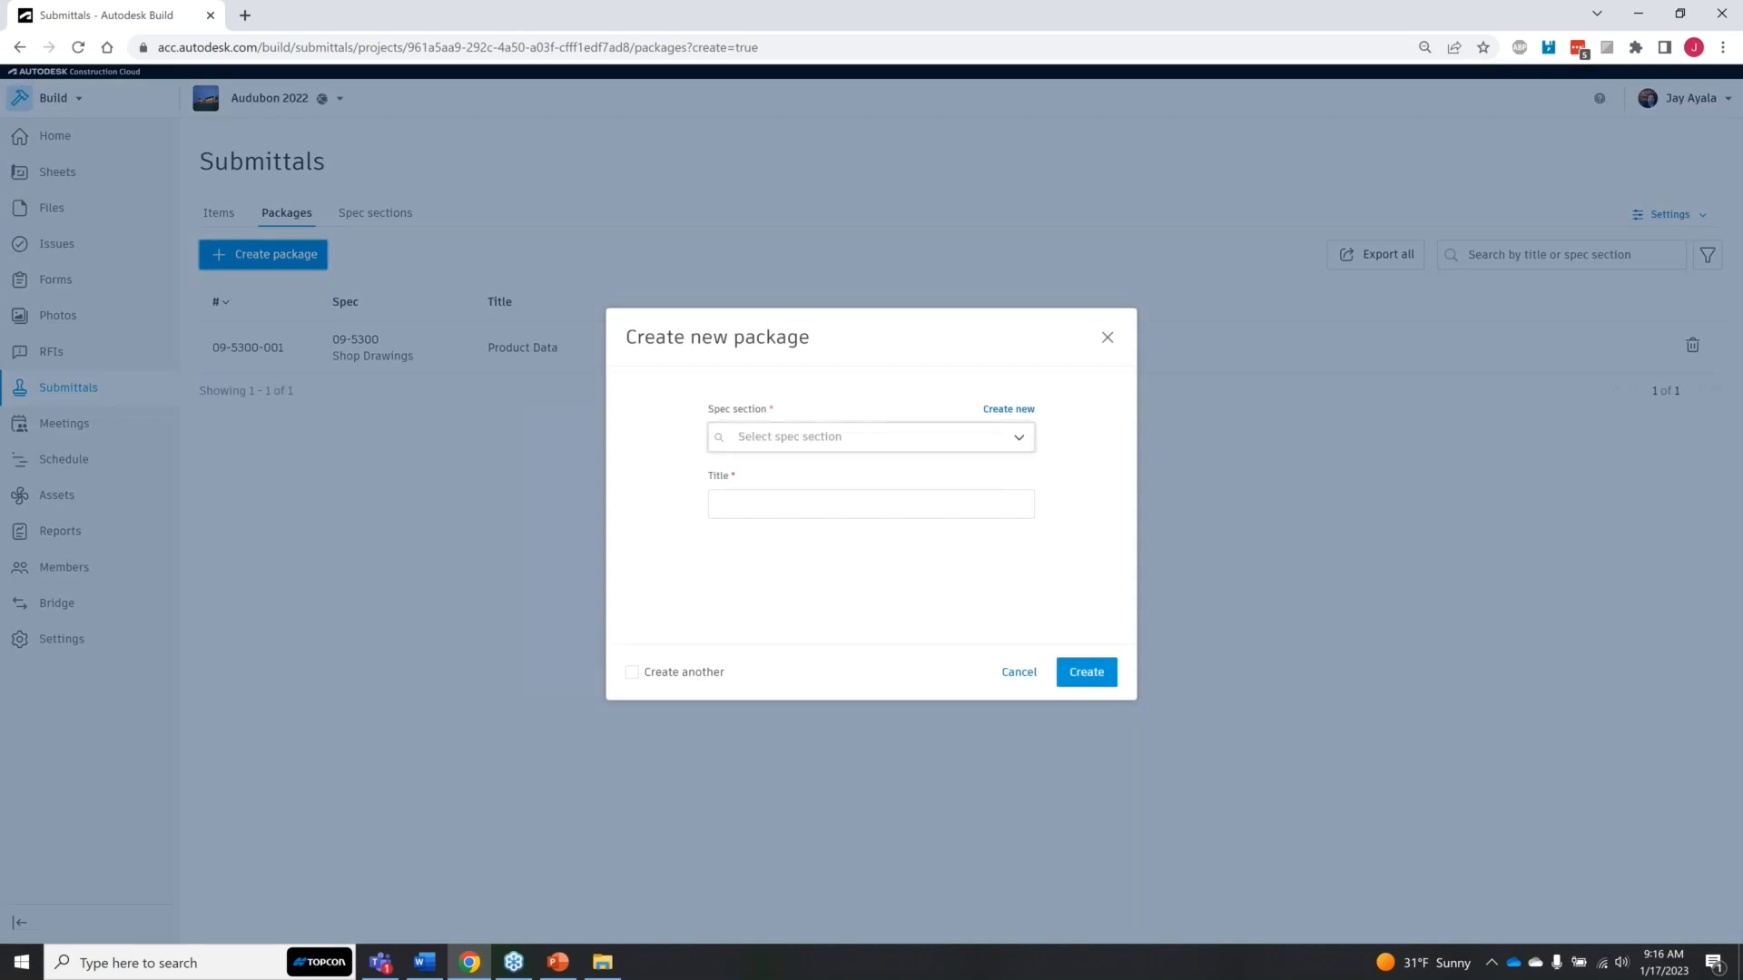
click(873, 440)
drag(1028, 528, 1026, 581)
click(801, 684)
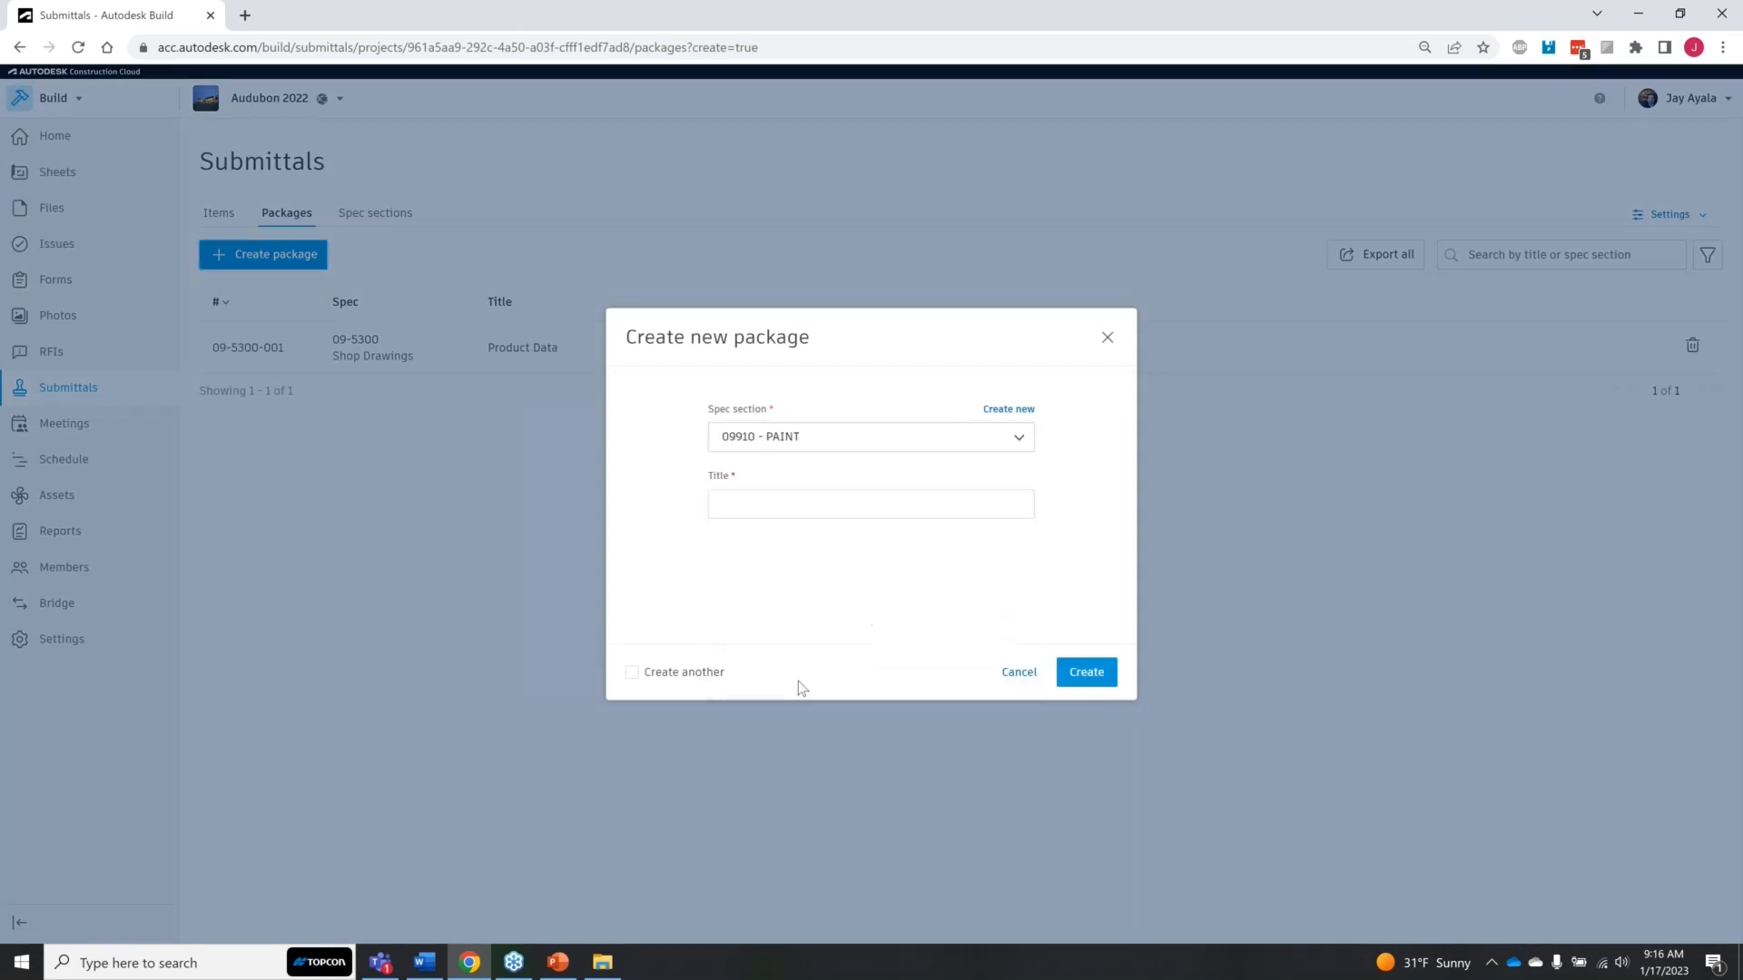
click(842, 507)
text(Paint Package)
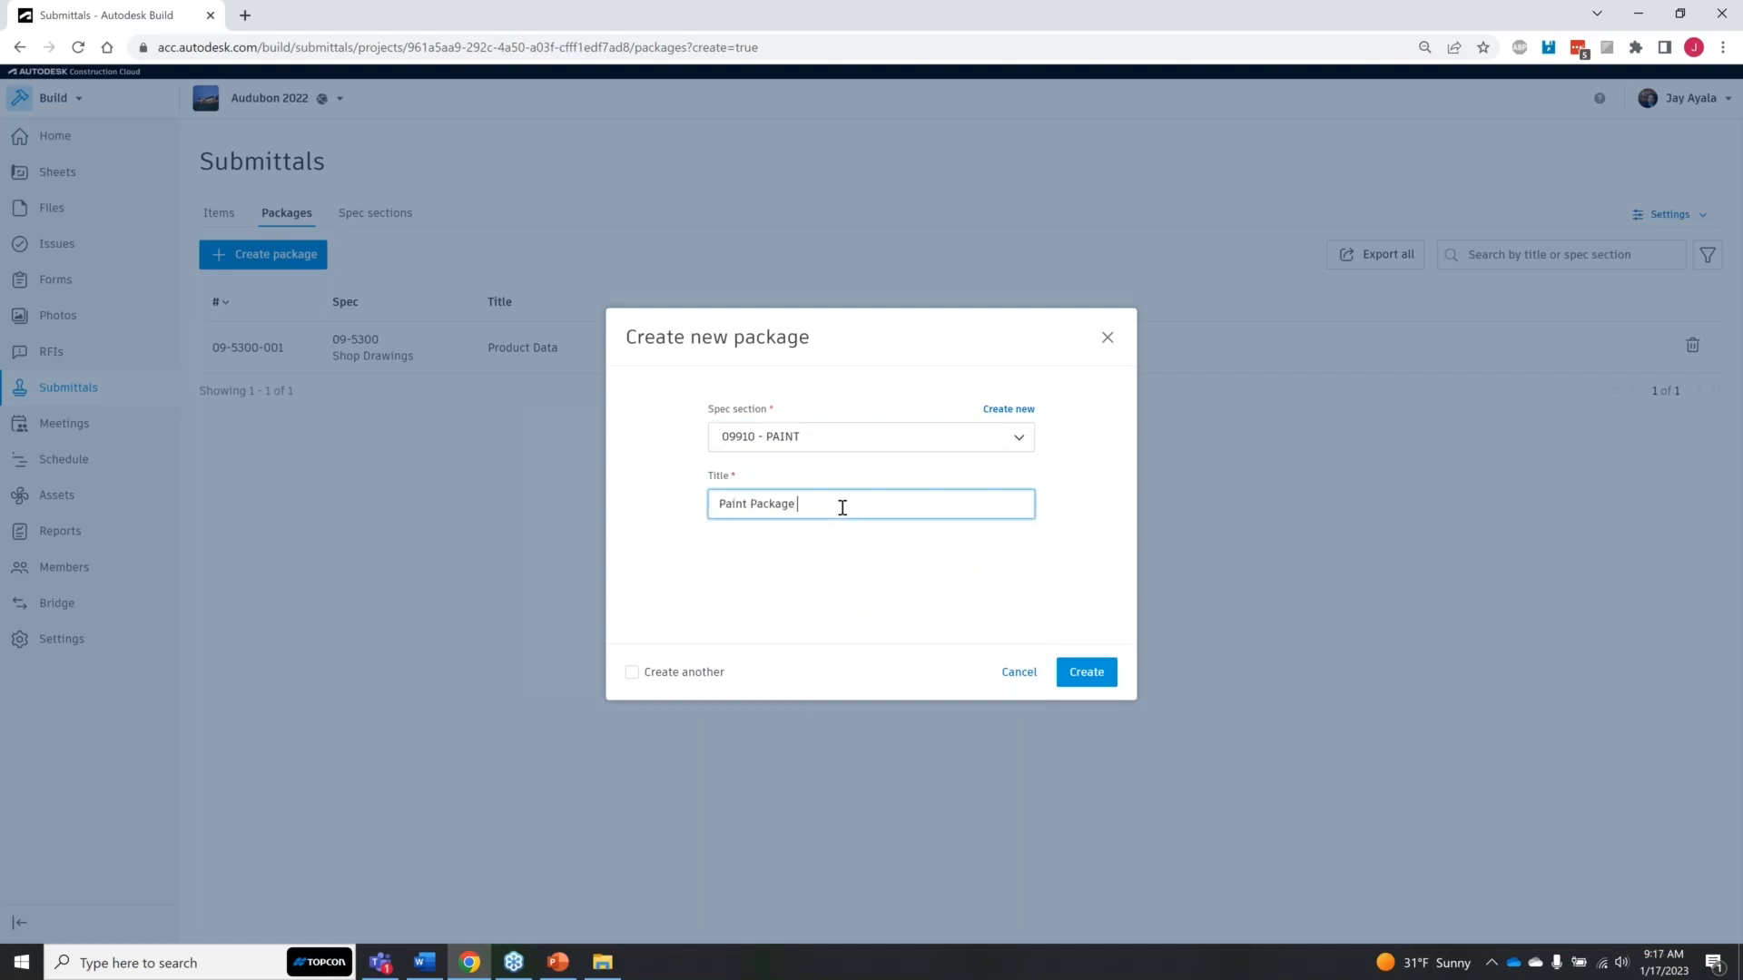
click(1086, 674)
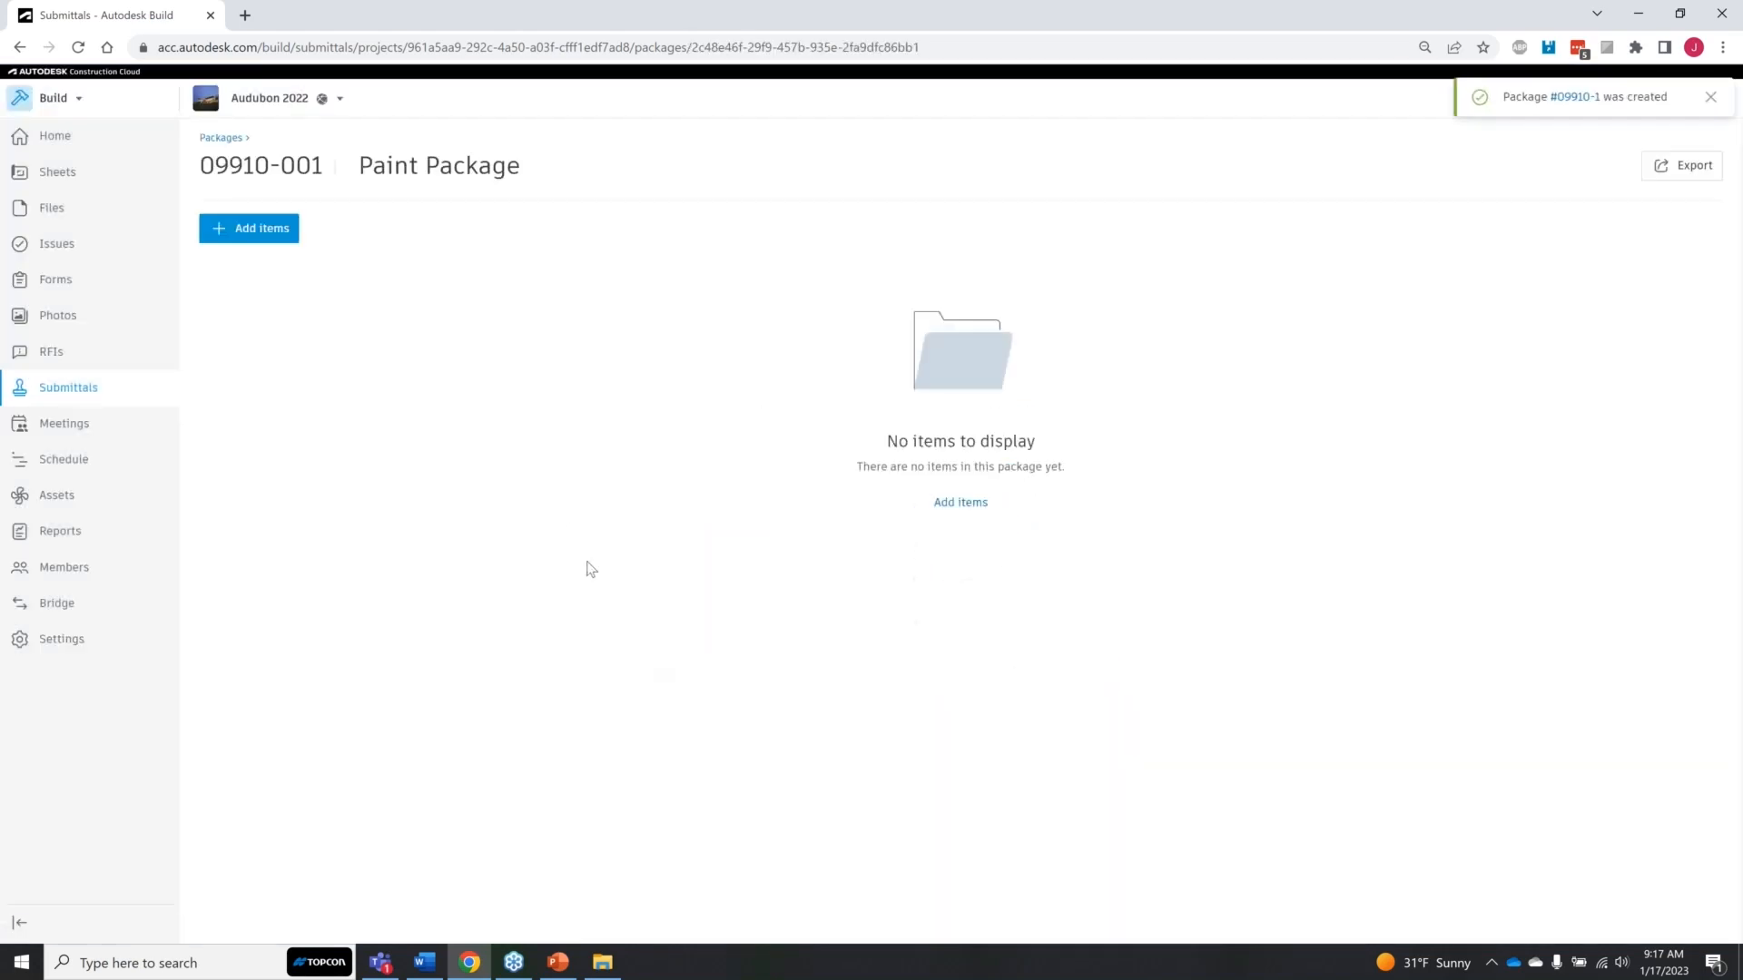
Step: Add items 2-09-530 Product Data, 24-09910 1.5-C - Product Data, 31-09910 1.6-C - Mockups and 23-09910 1.5-B - LEED Data to the Paint Package
click(251, 228)
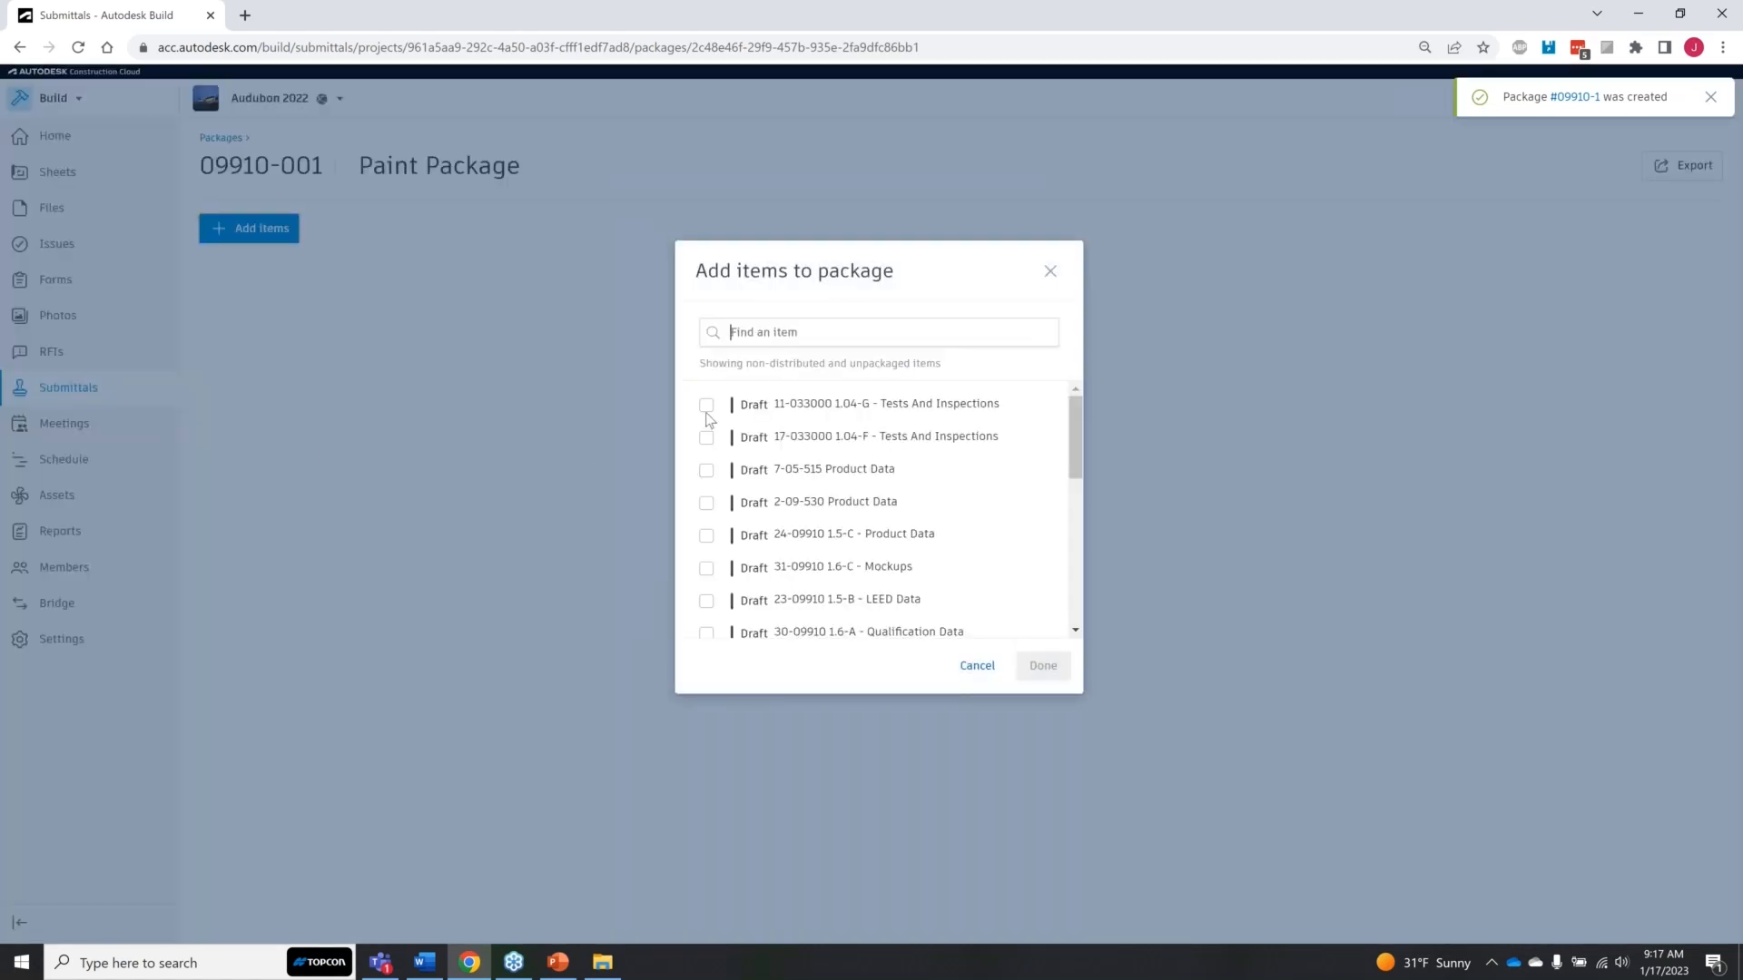
scroll(713, 563, down, 4)
scroll(717, 562, down, 2)
scroll(717, 562, down, 1)
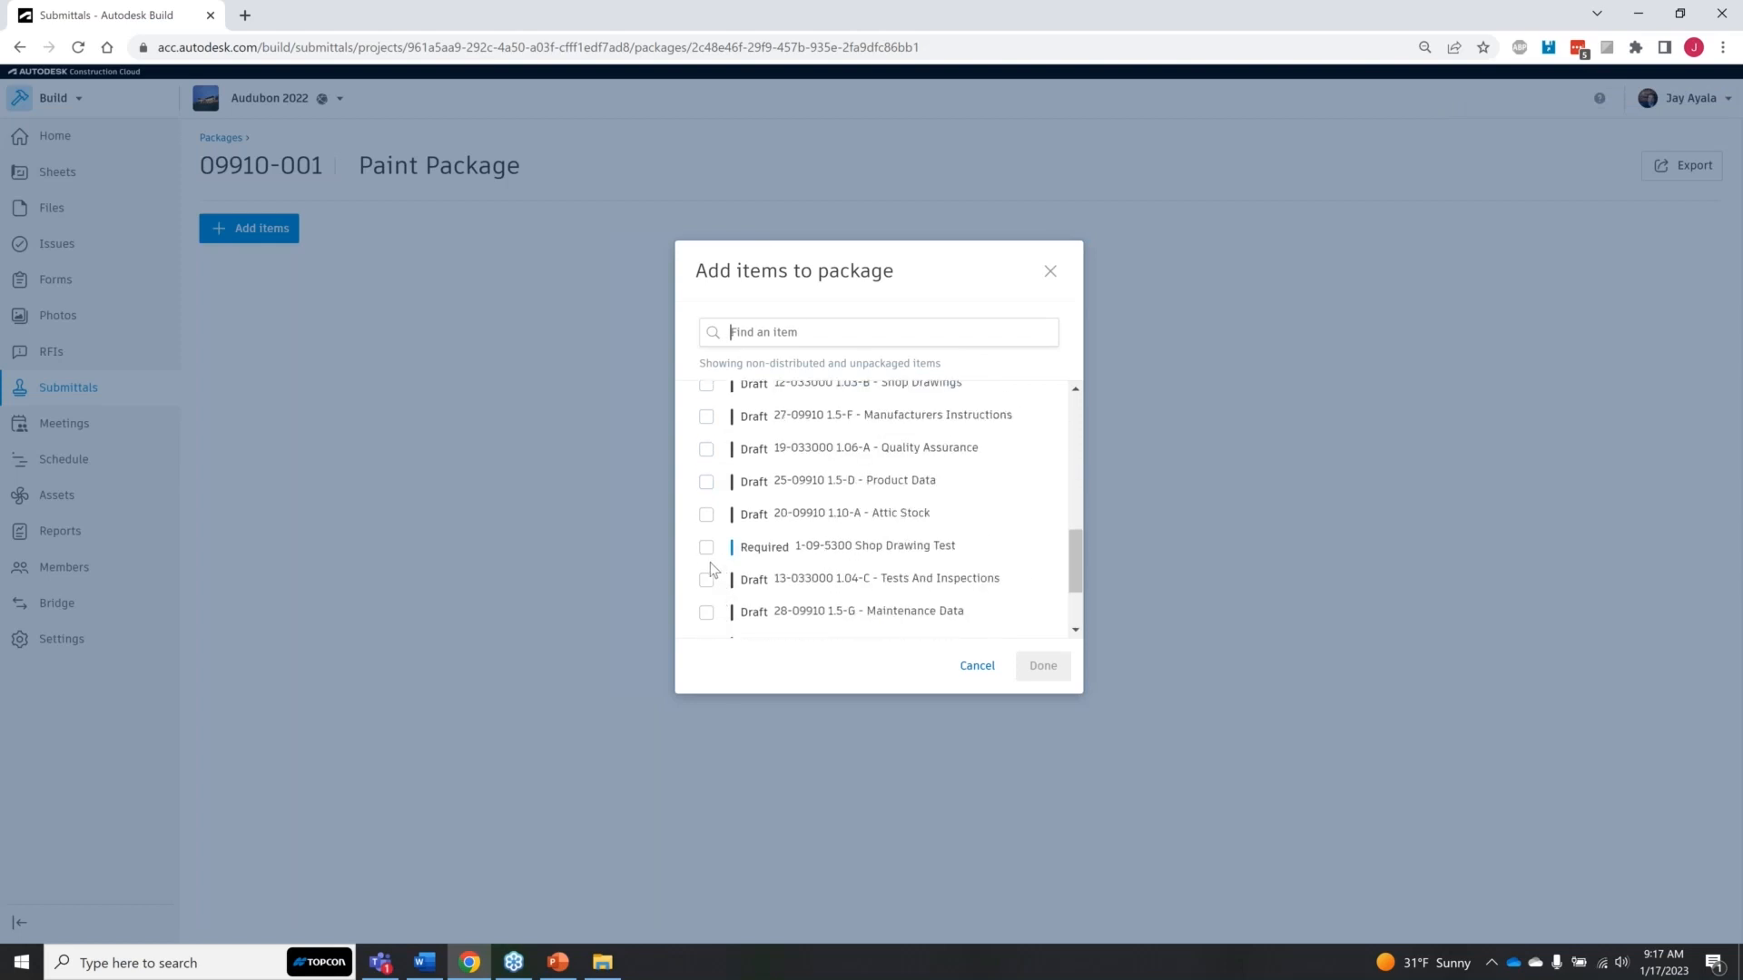
scroll(713, 570, down, 2)
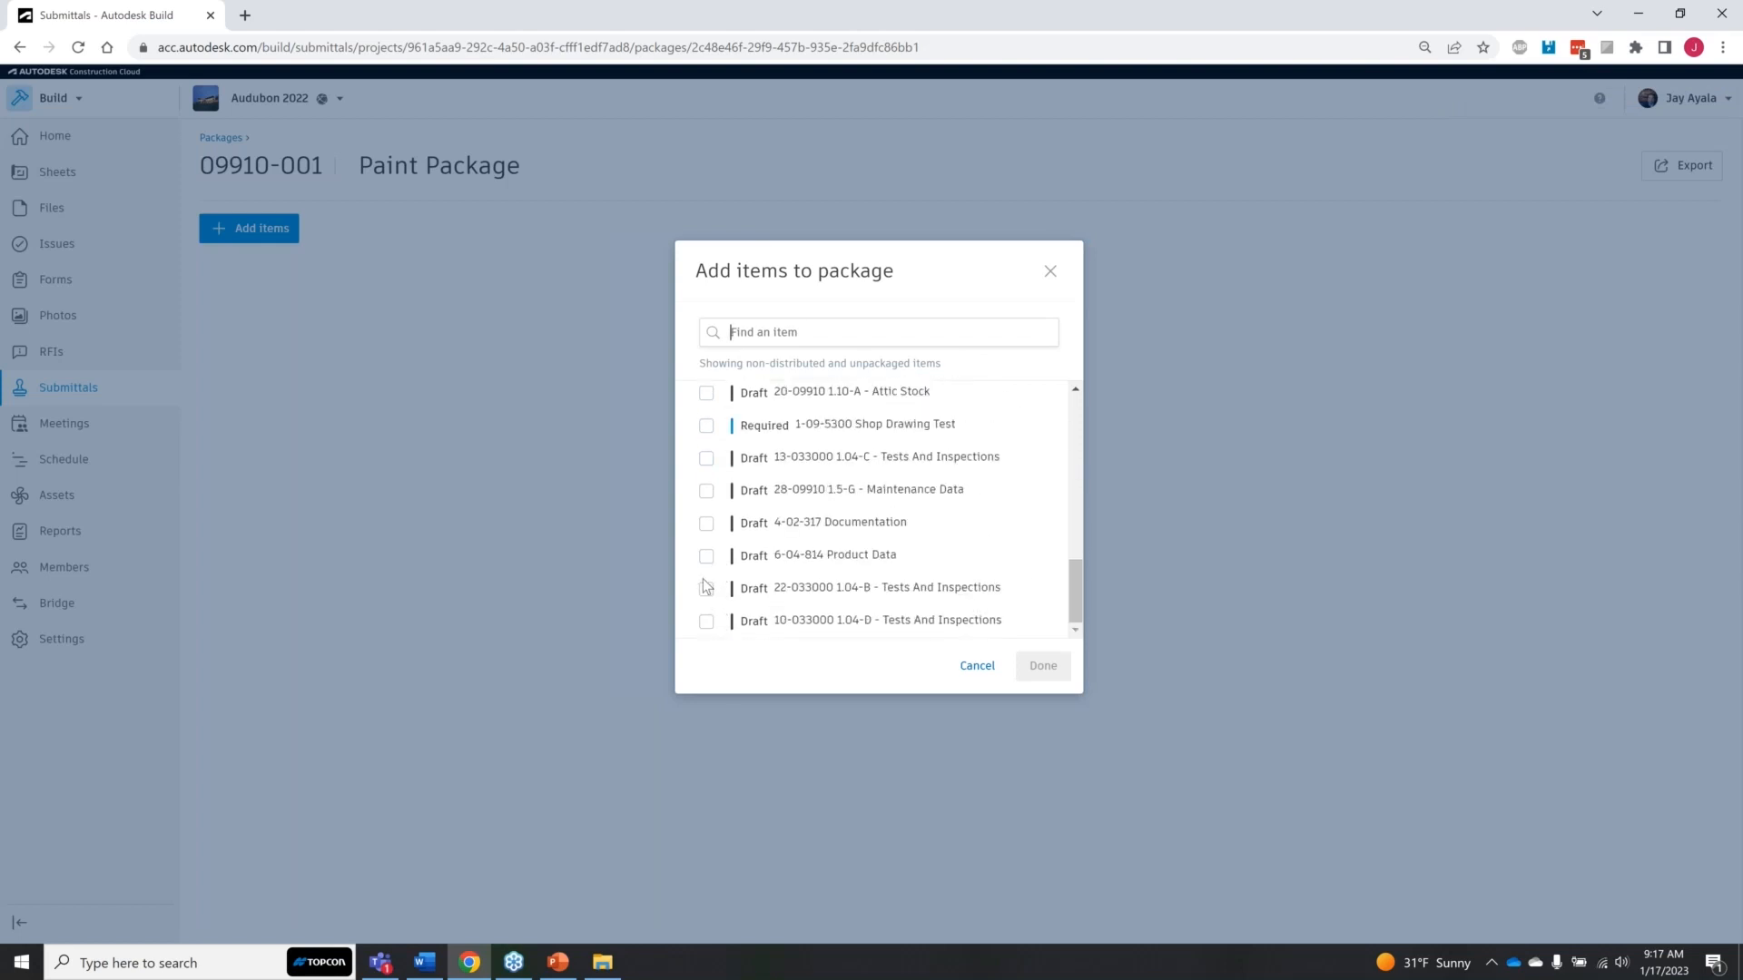
drag(1073, 594, 1062, 452)
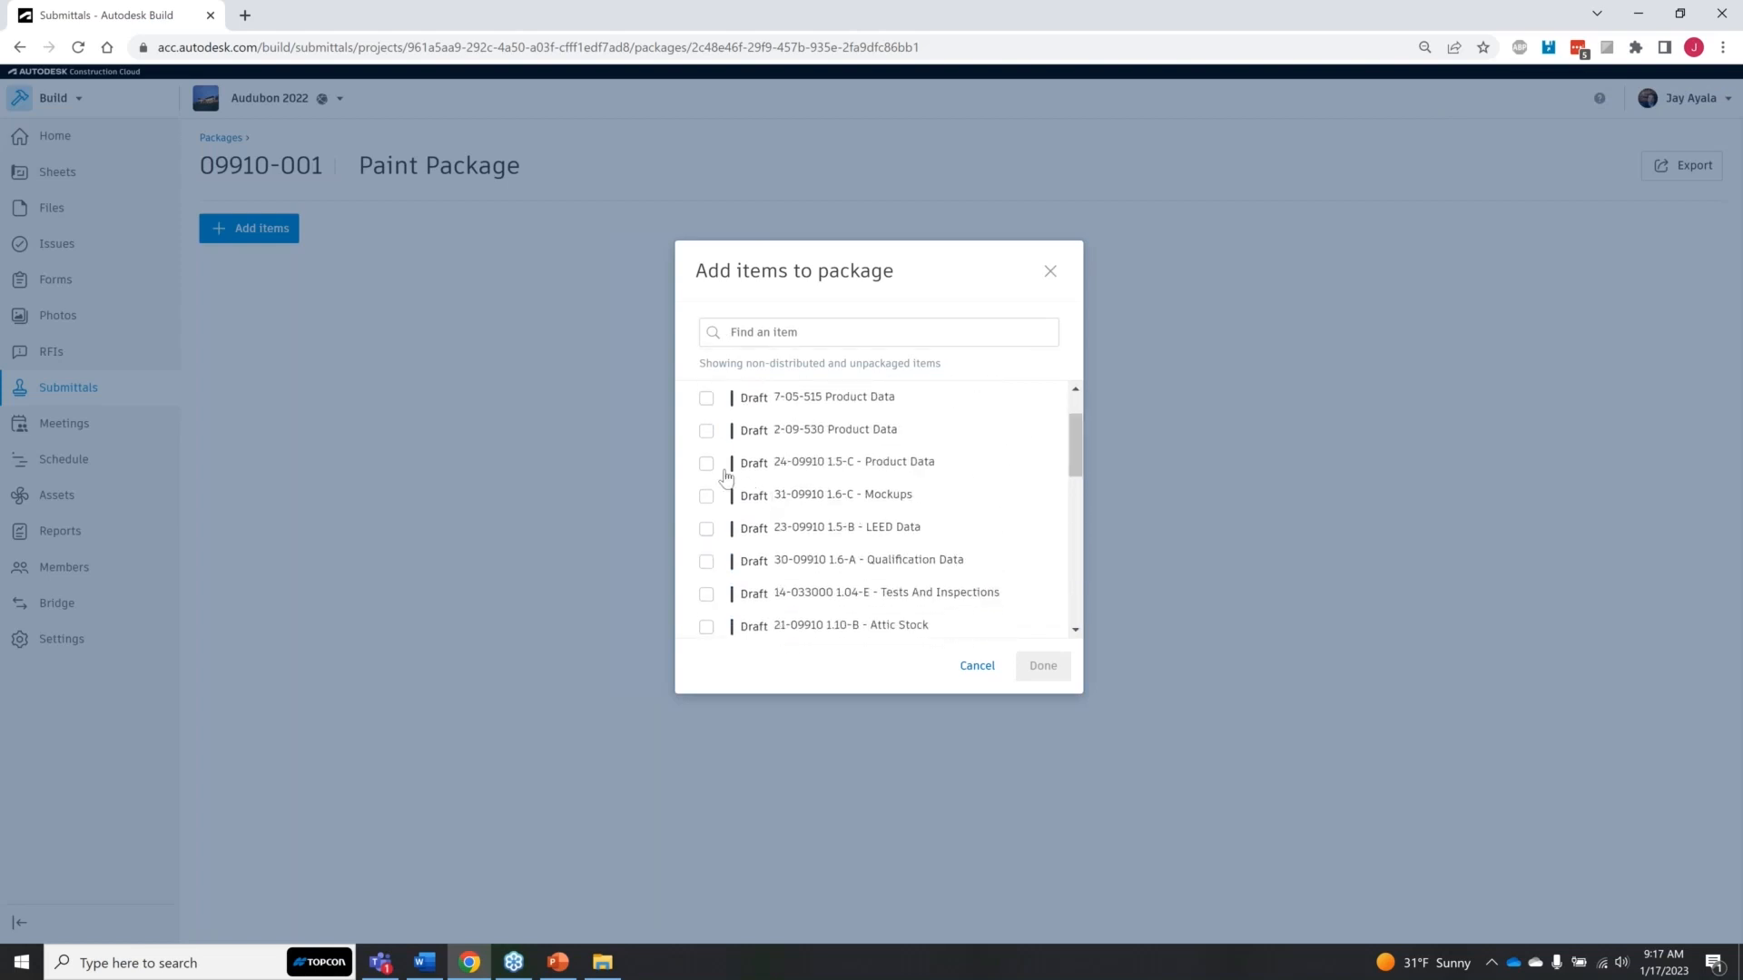
click(706, 431)
click(707, 463)
click(706, 496)
click(706, 529)
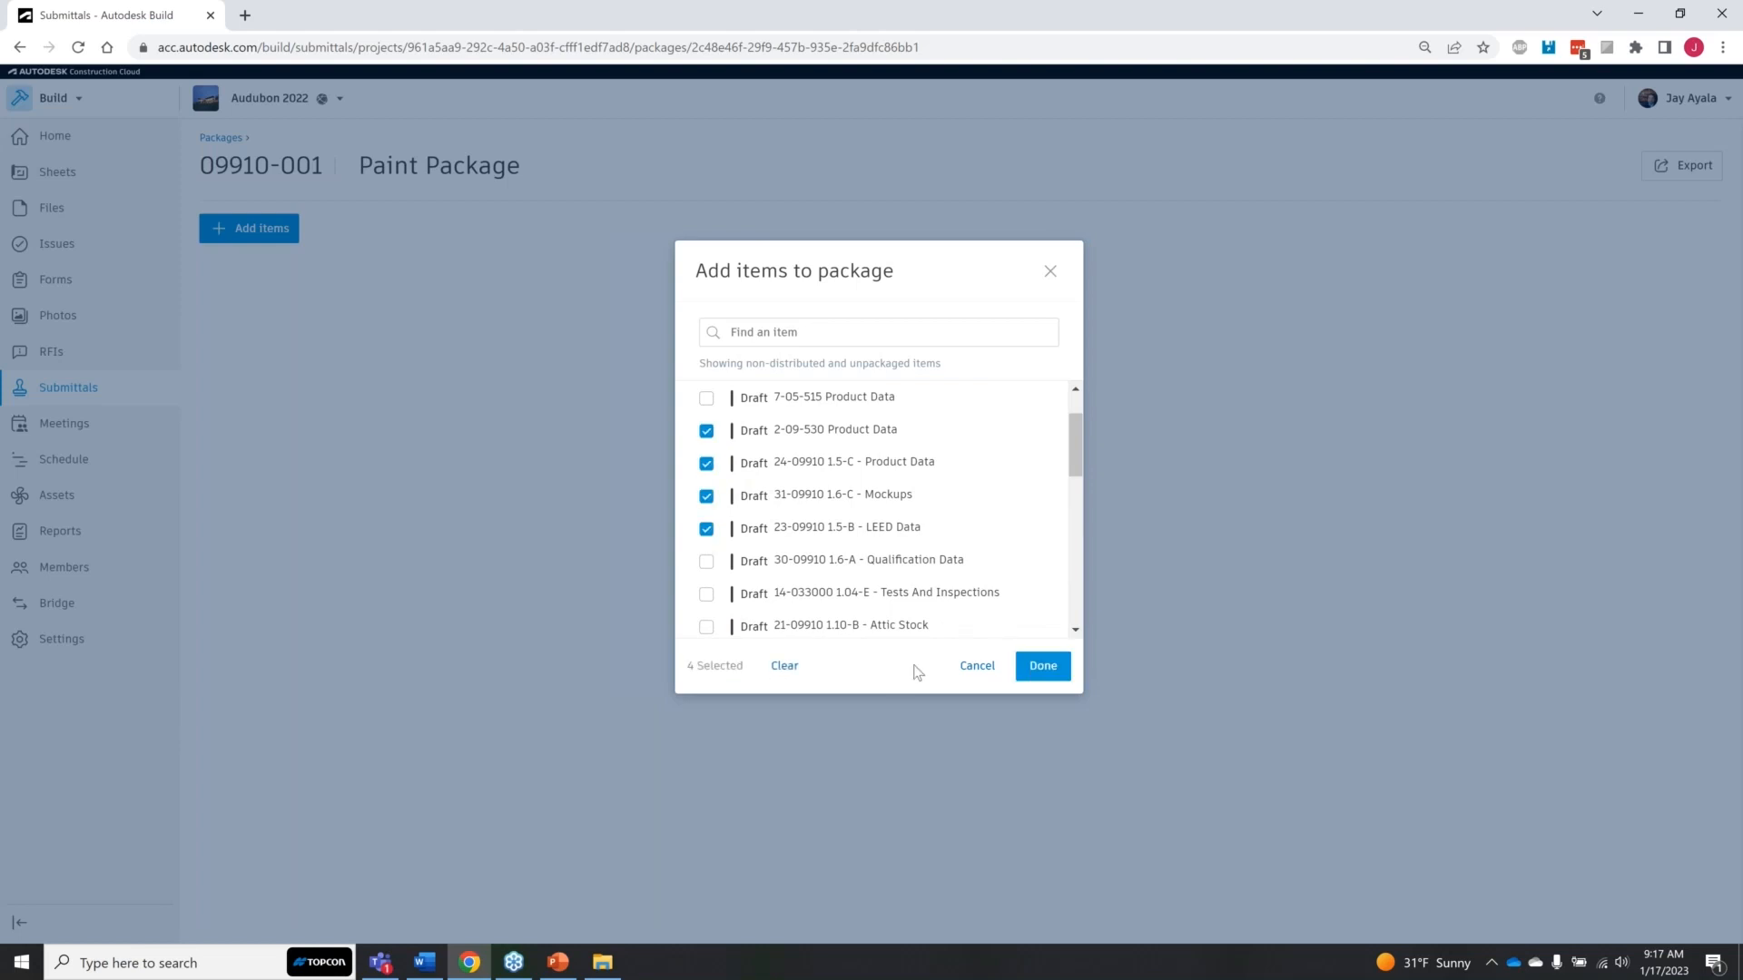
click(1038, 672)
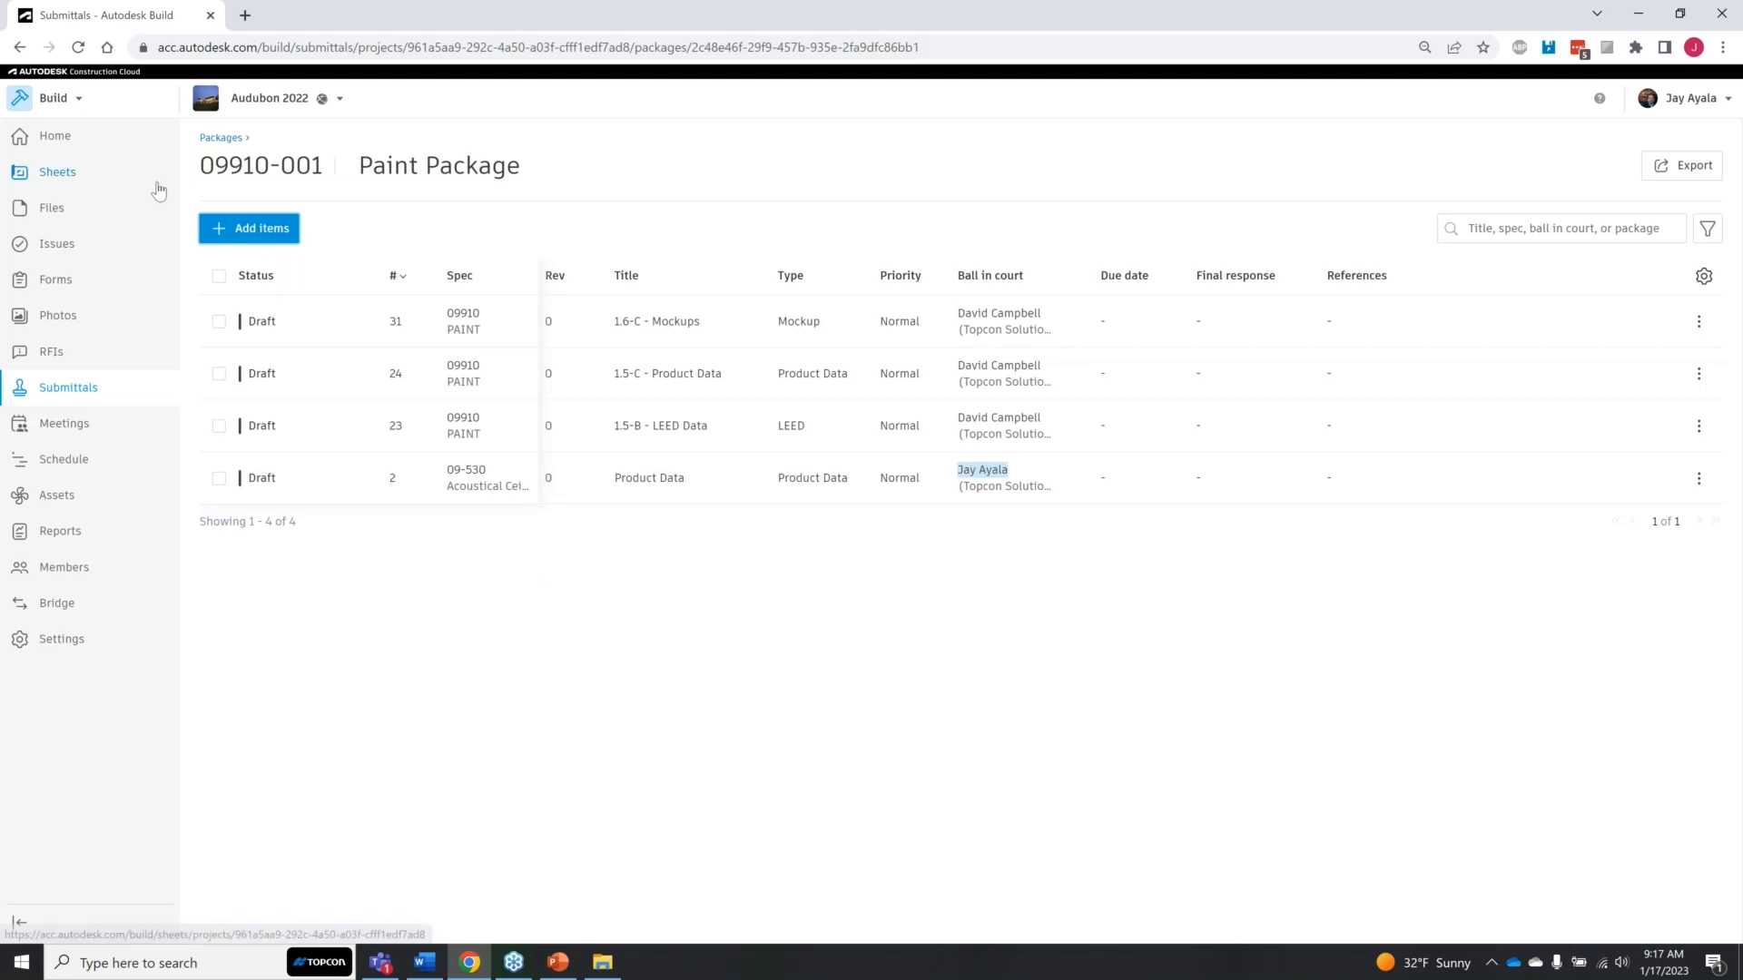
Step: Return to the package list and open the submittal permission settings to view the submittal managers
click(222, 138)
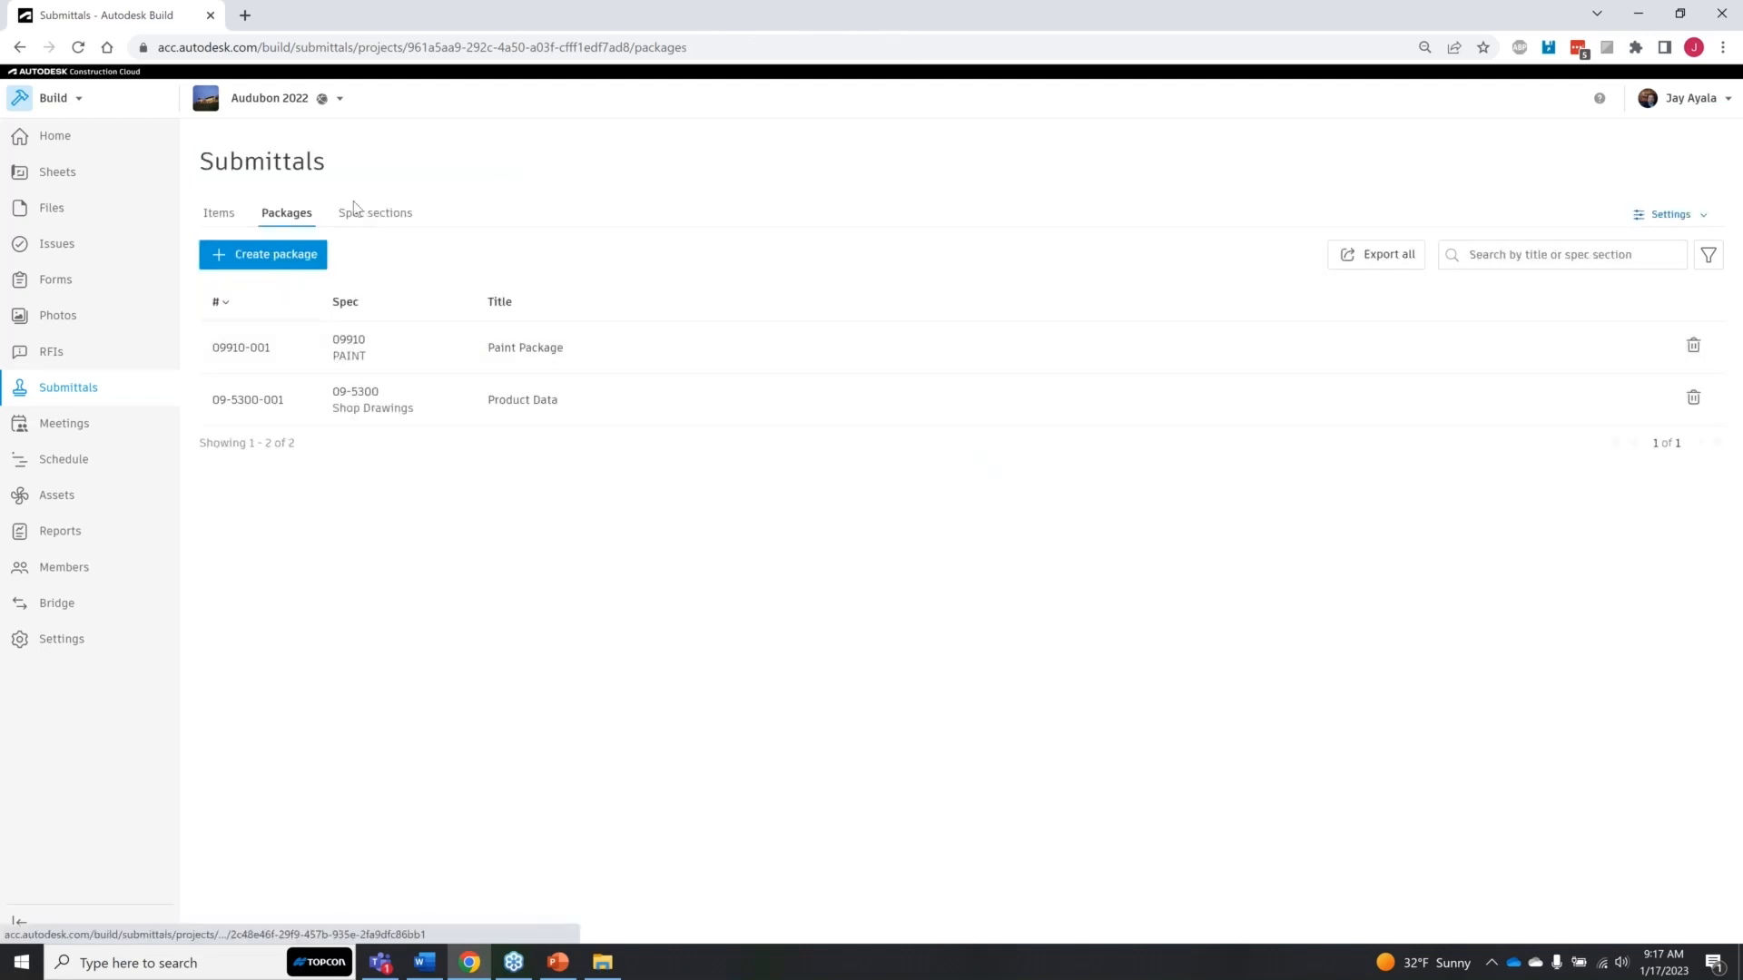
click(1650, 216)
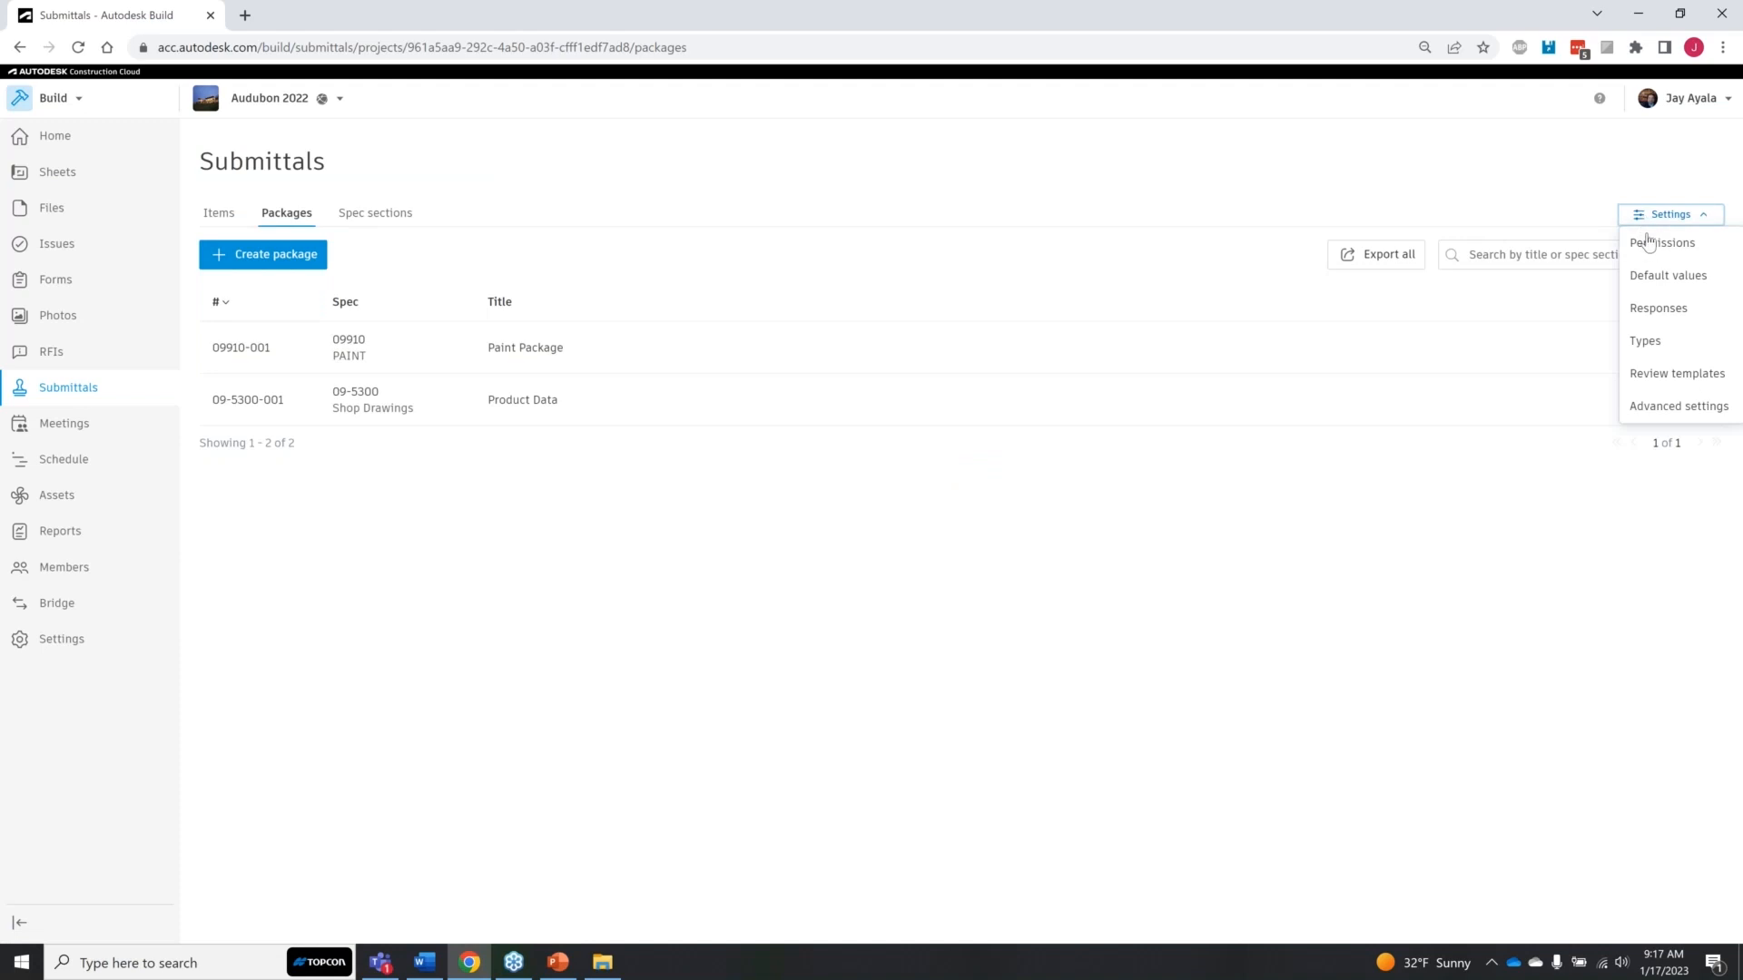
click(1681, 253)
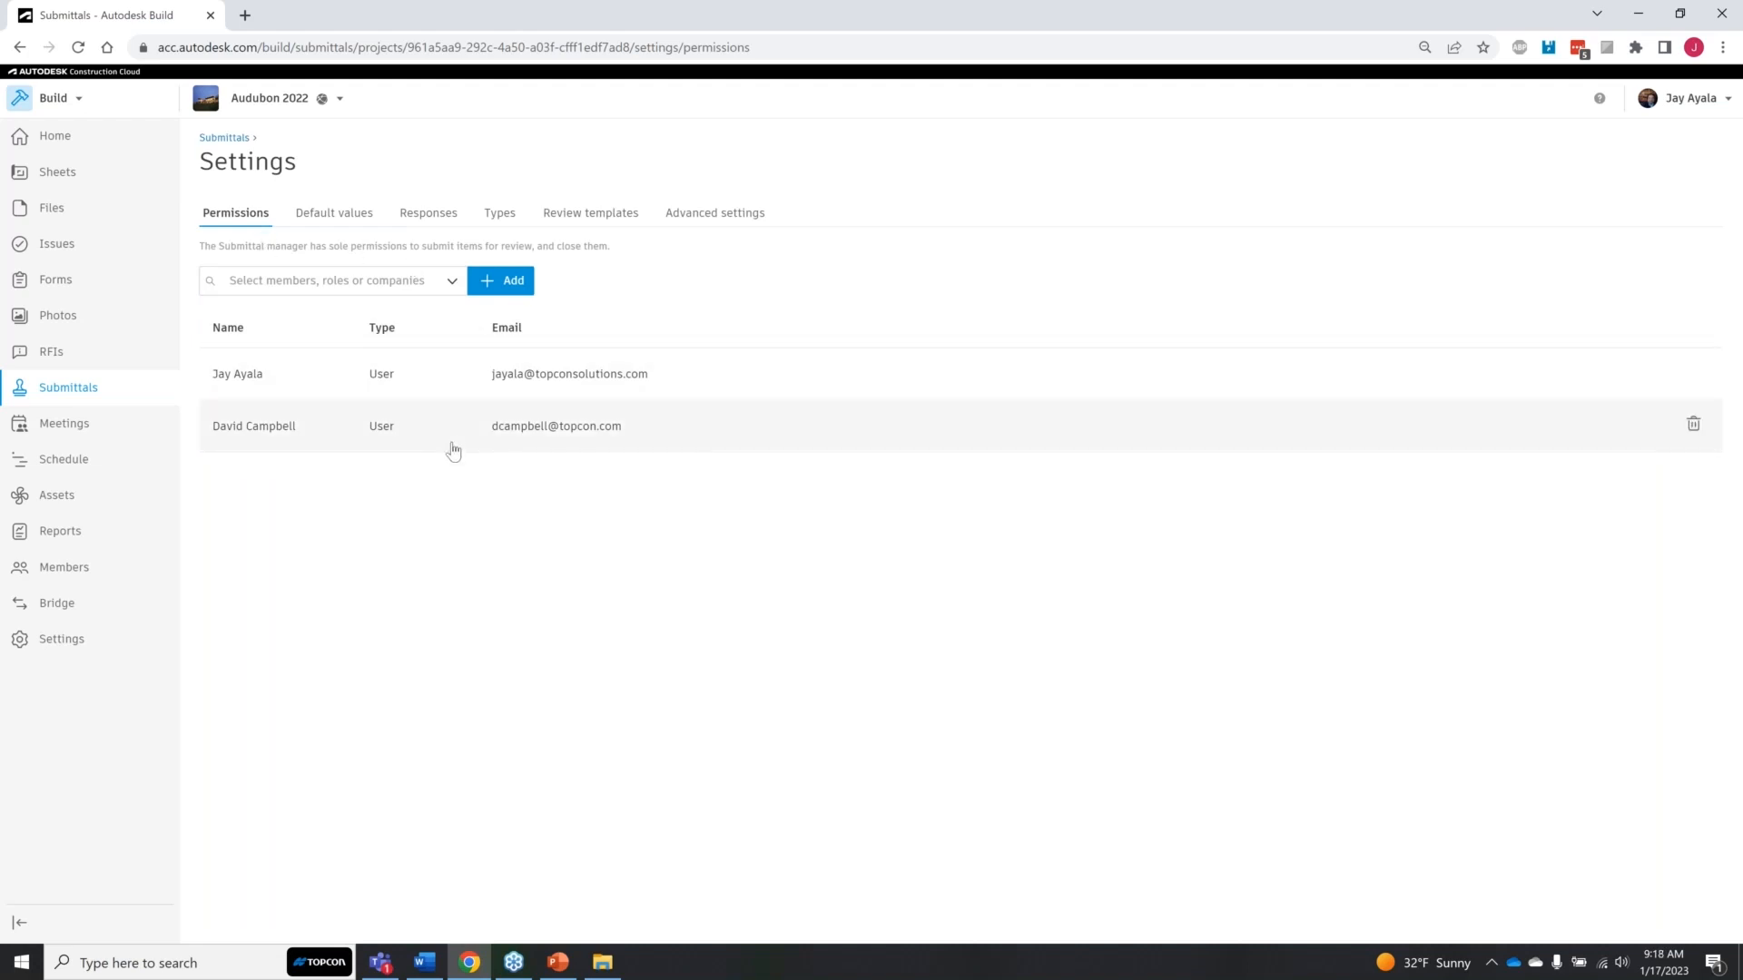
Step: Open the submittal default values and set the other available team member as the default manager
click(332, 218)
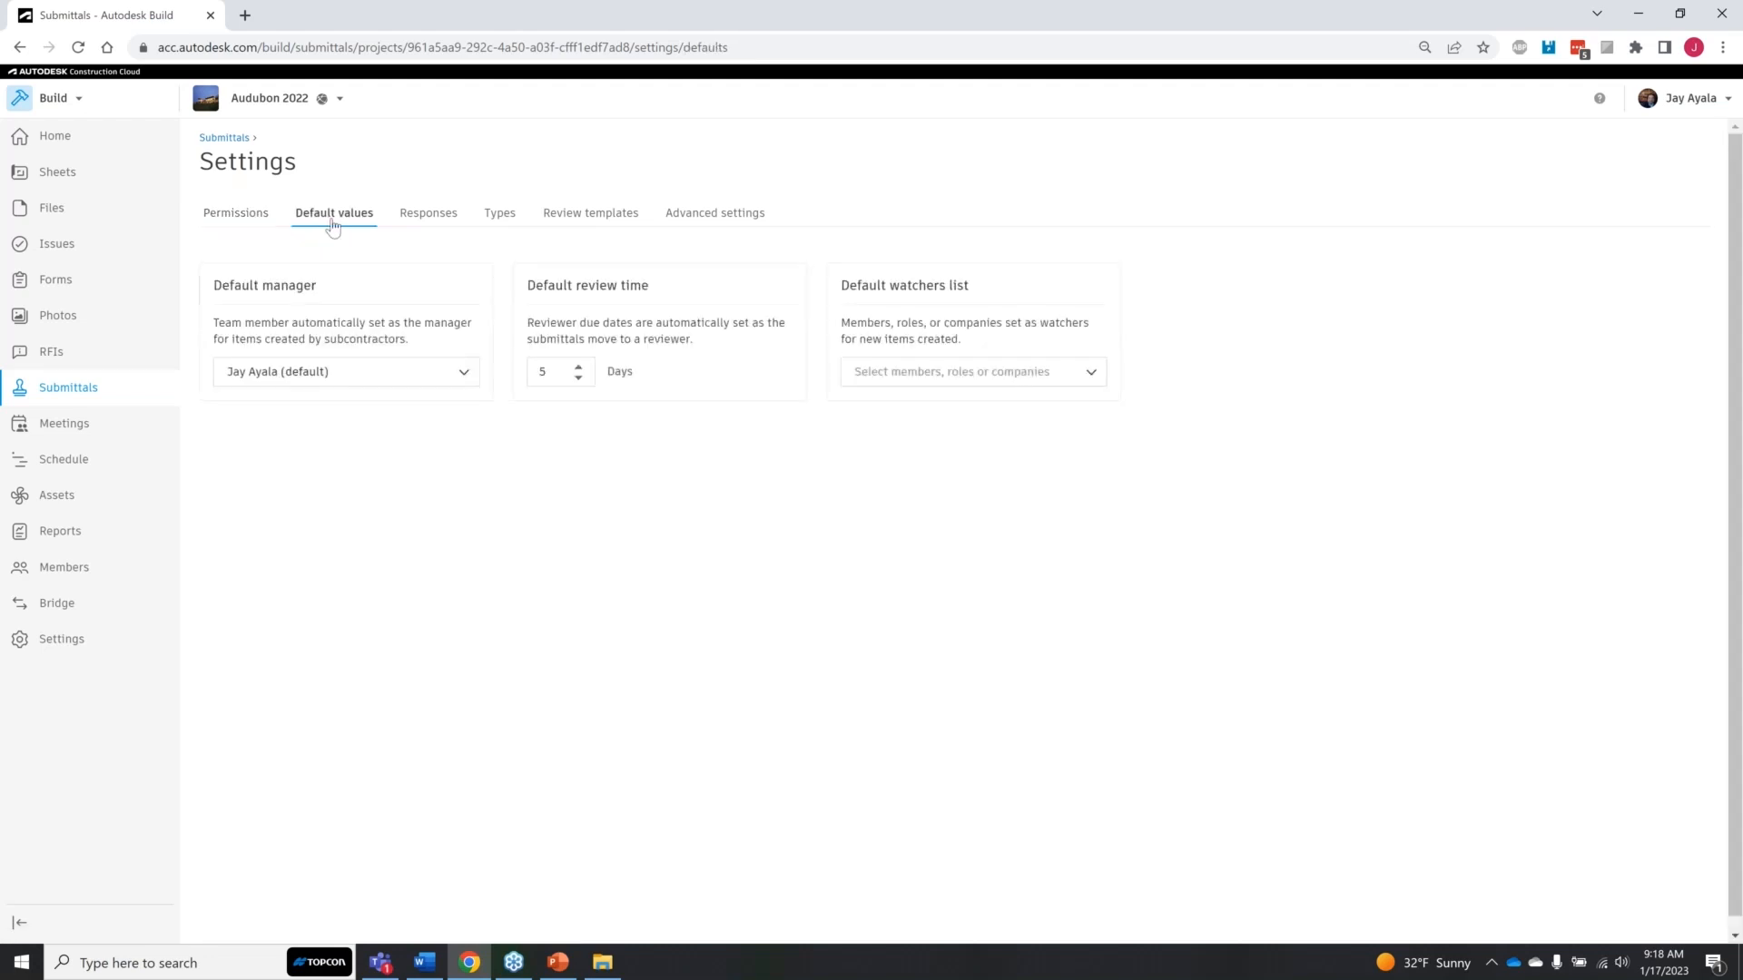
key(ctrl)
click(464, 374)
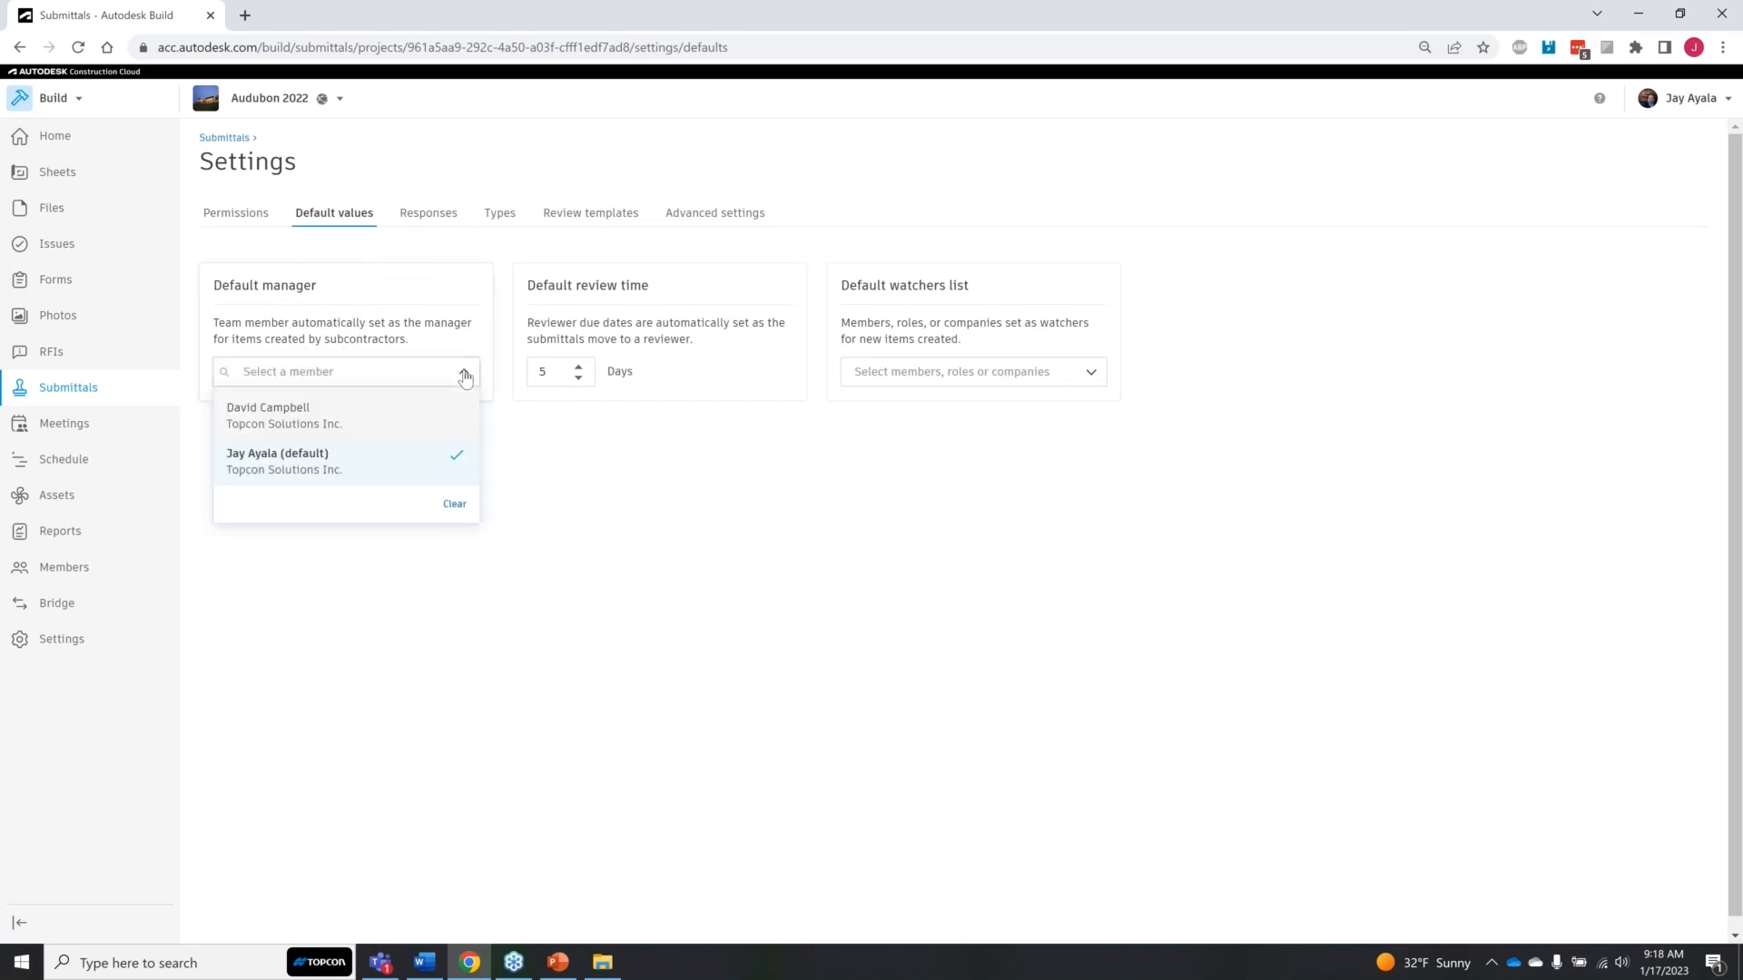
click(345, 417)
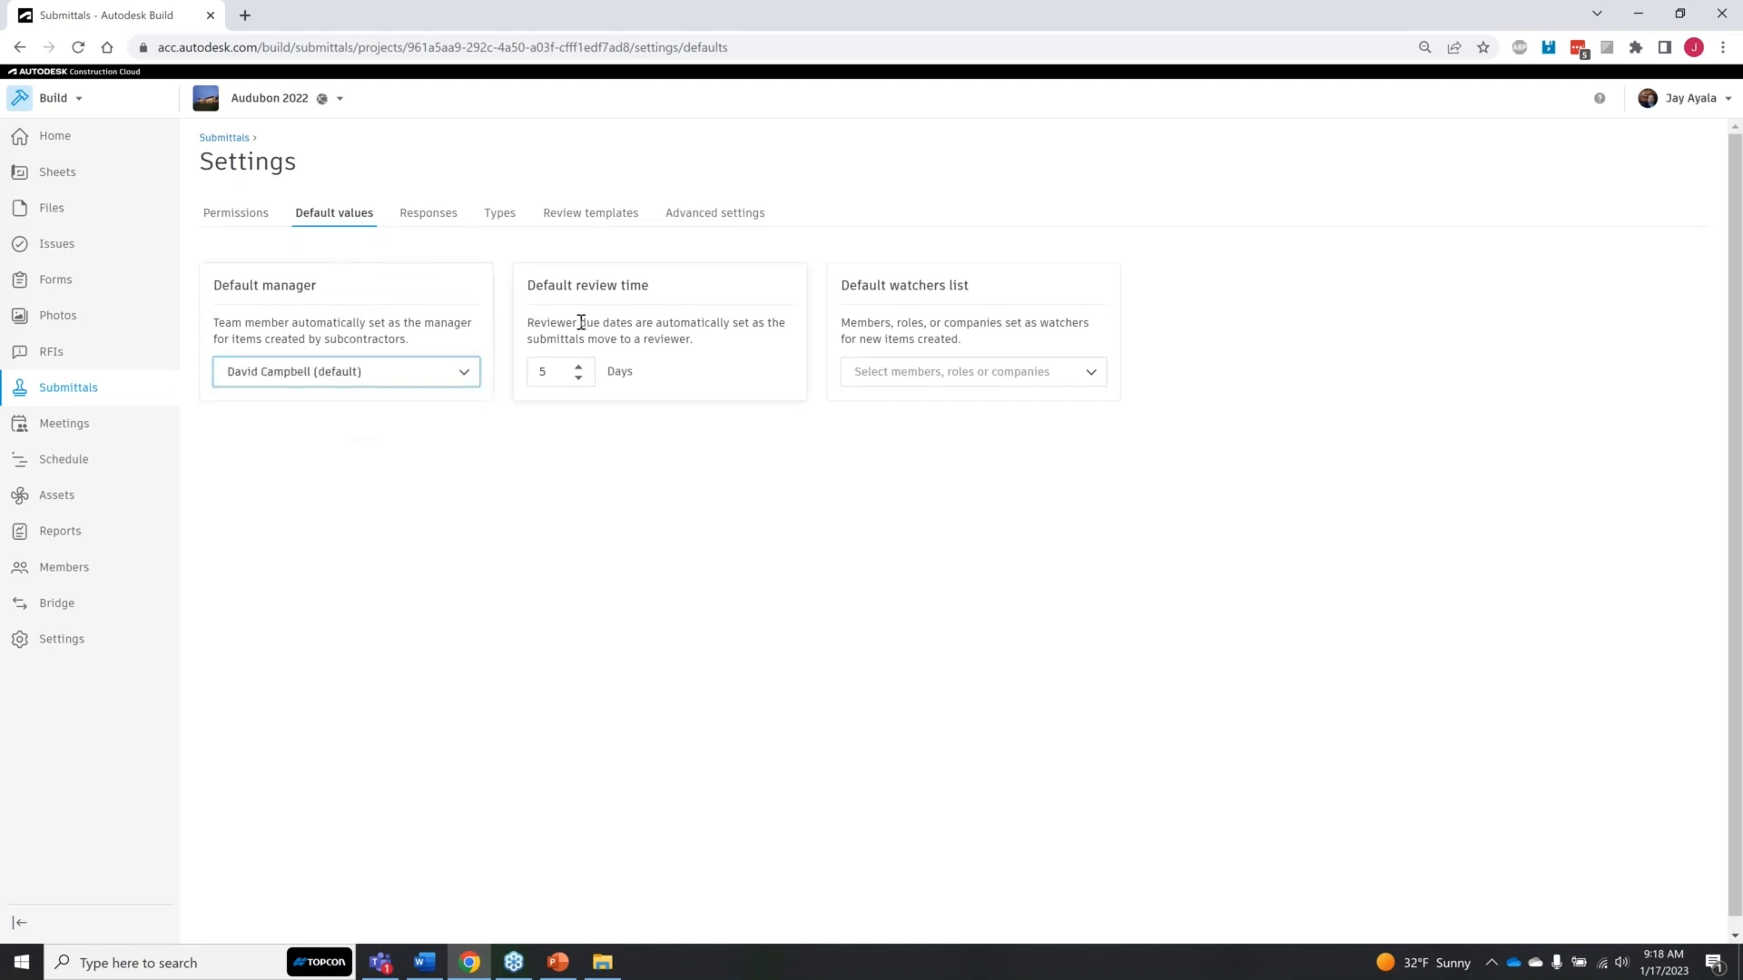
Step: Review the default review time and the members, roles and companies offered as default watchers, and open the submittal response settings
click(556, 381)
click(1092, 386)
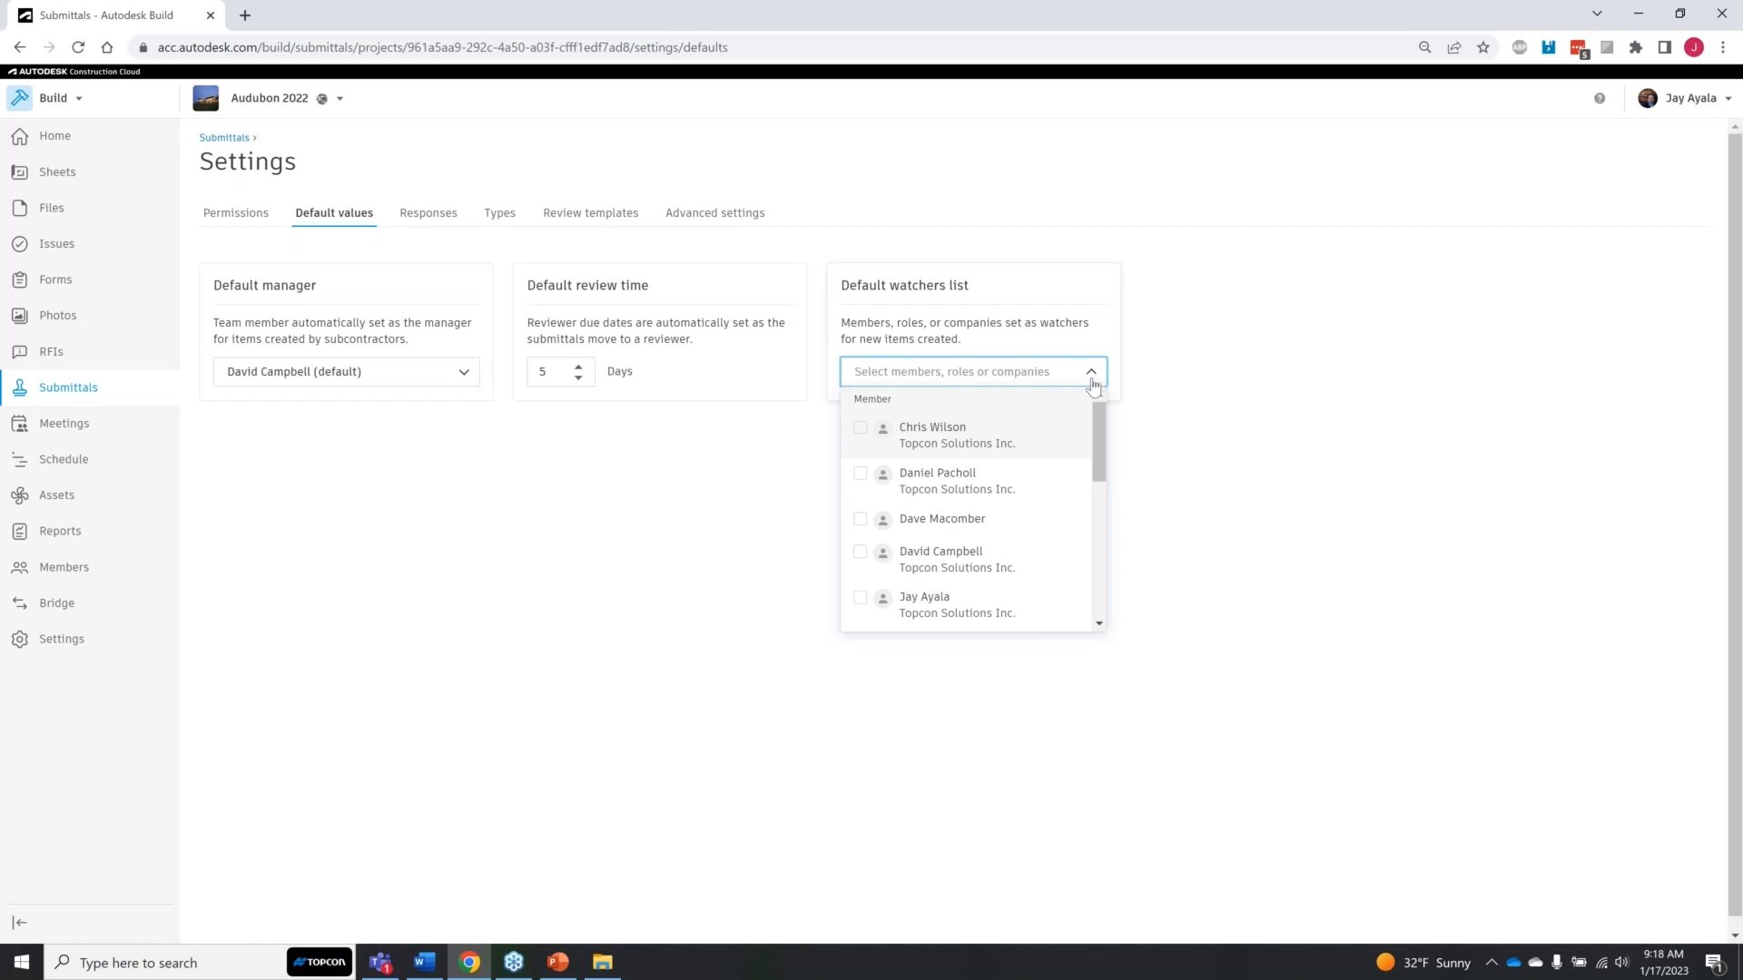
drag(1107, 450, 1112, 575)
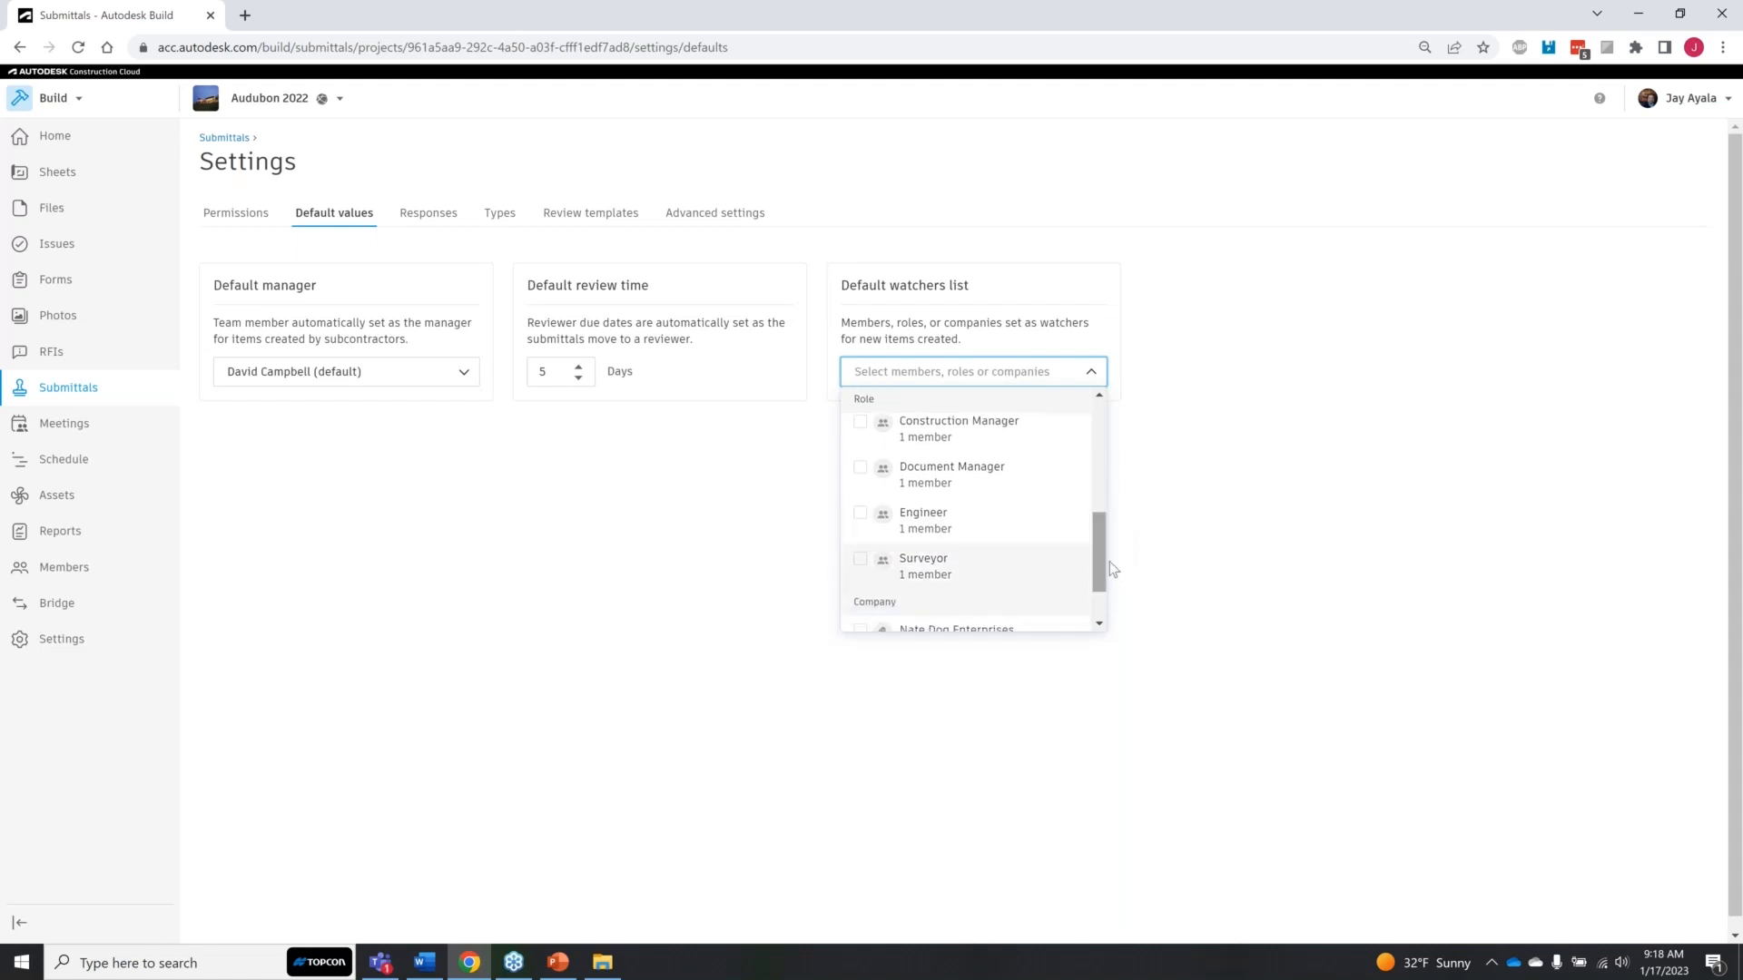
scroll(1103, 559, down, 1)
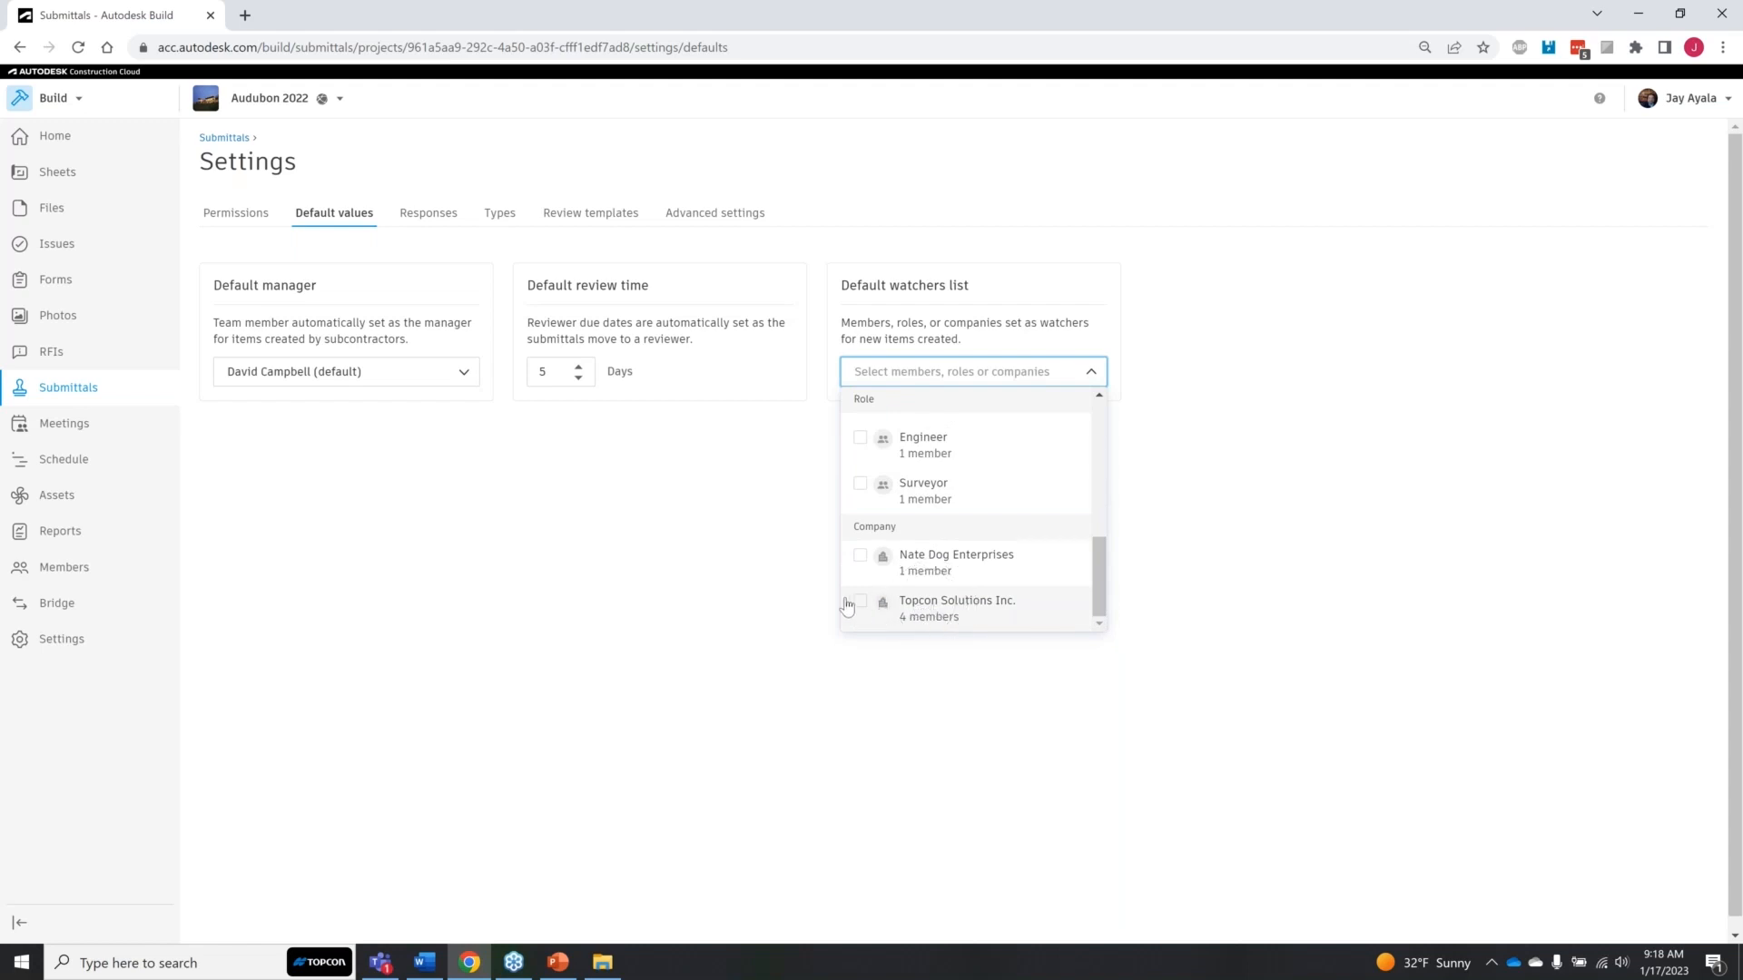
click(736, 663)
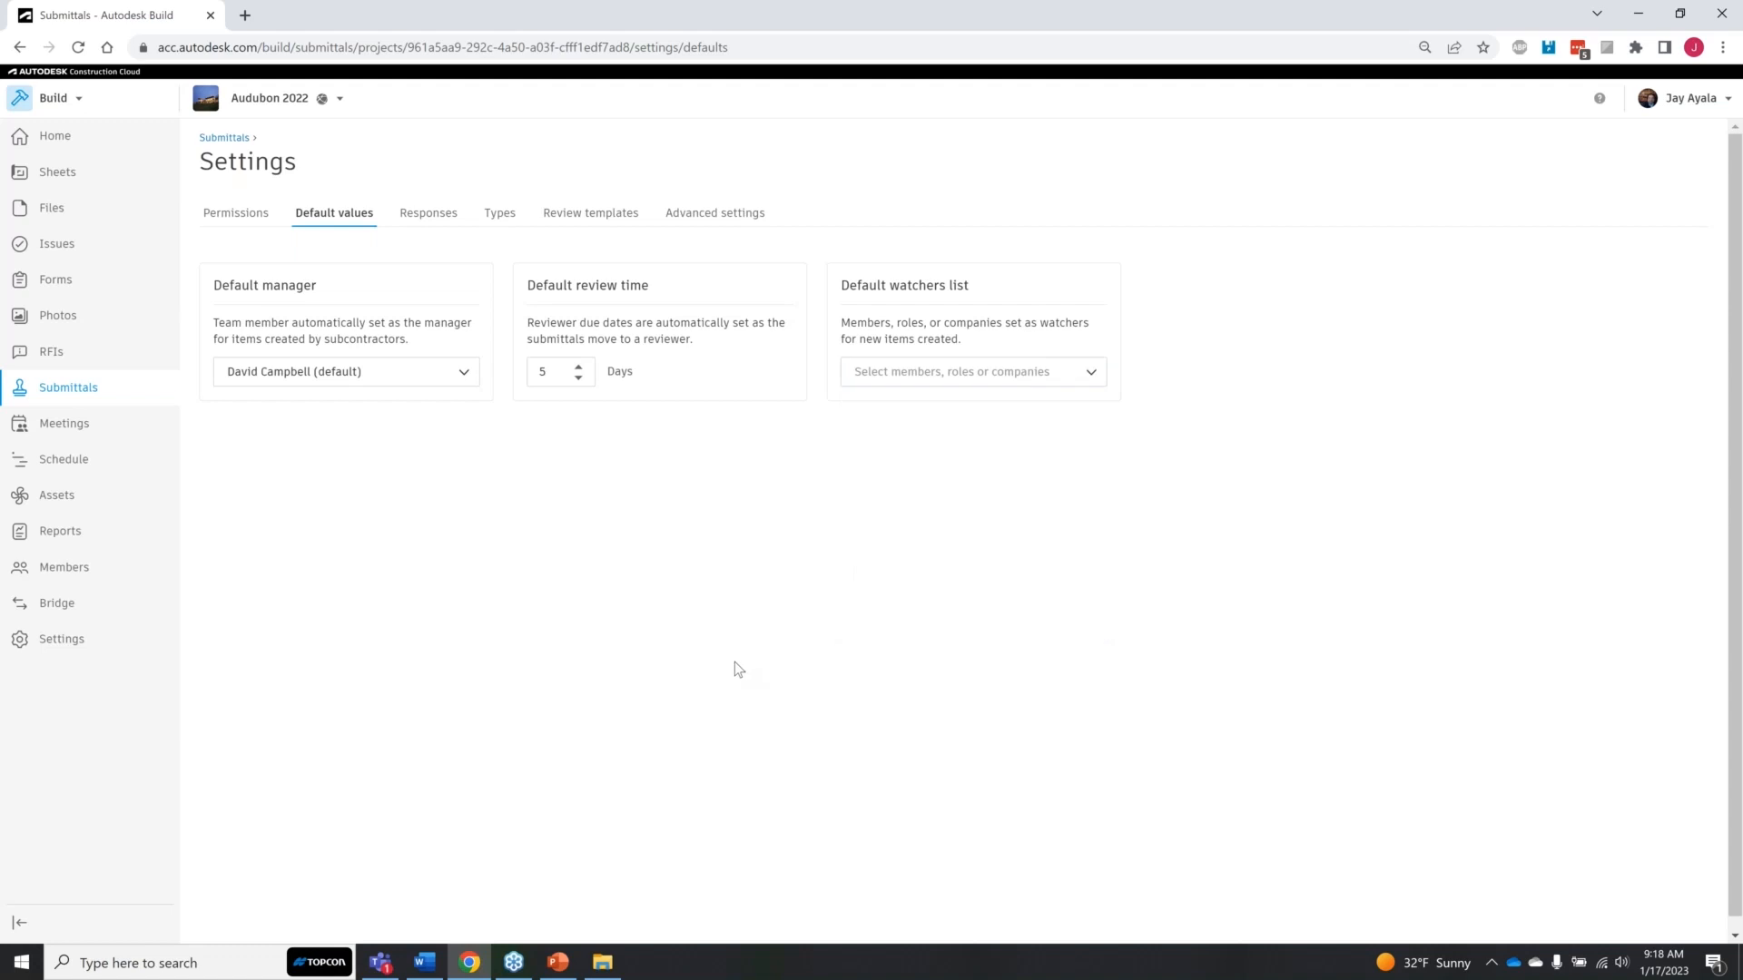
click(430, 213)
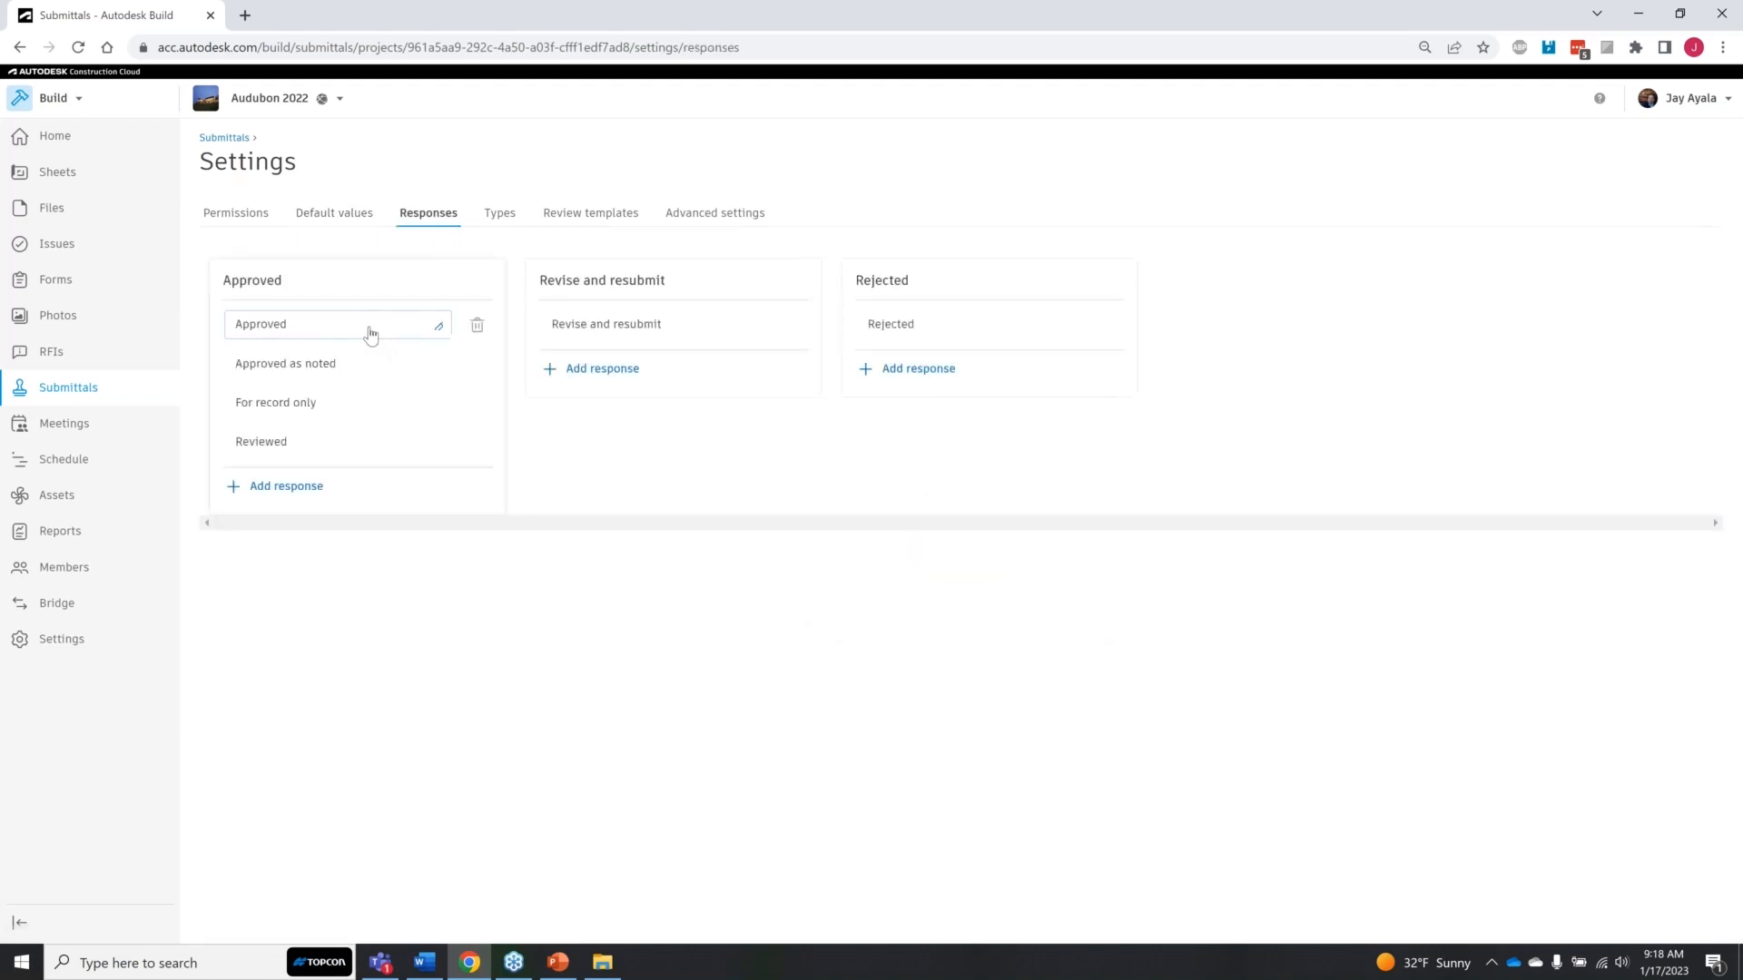
Step: Review the approved, revise and resubmit, and rejected responses, followed by the submittal types and review templates
click(340, 363)
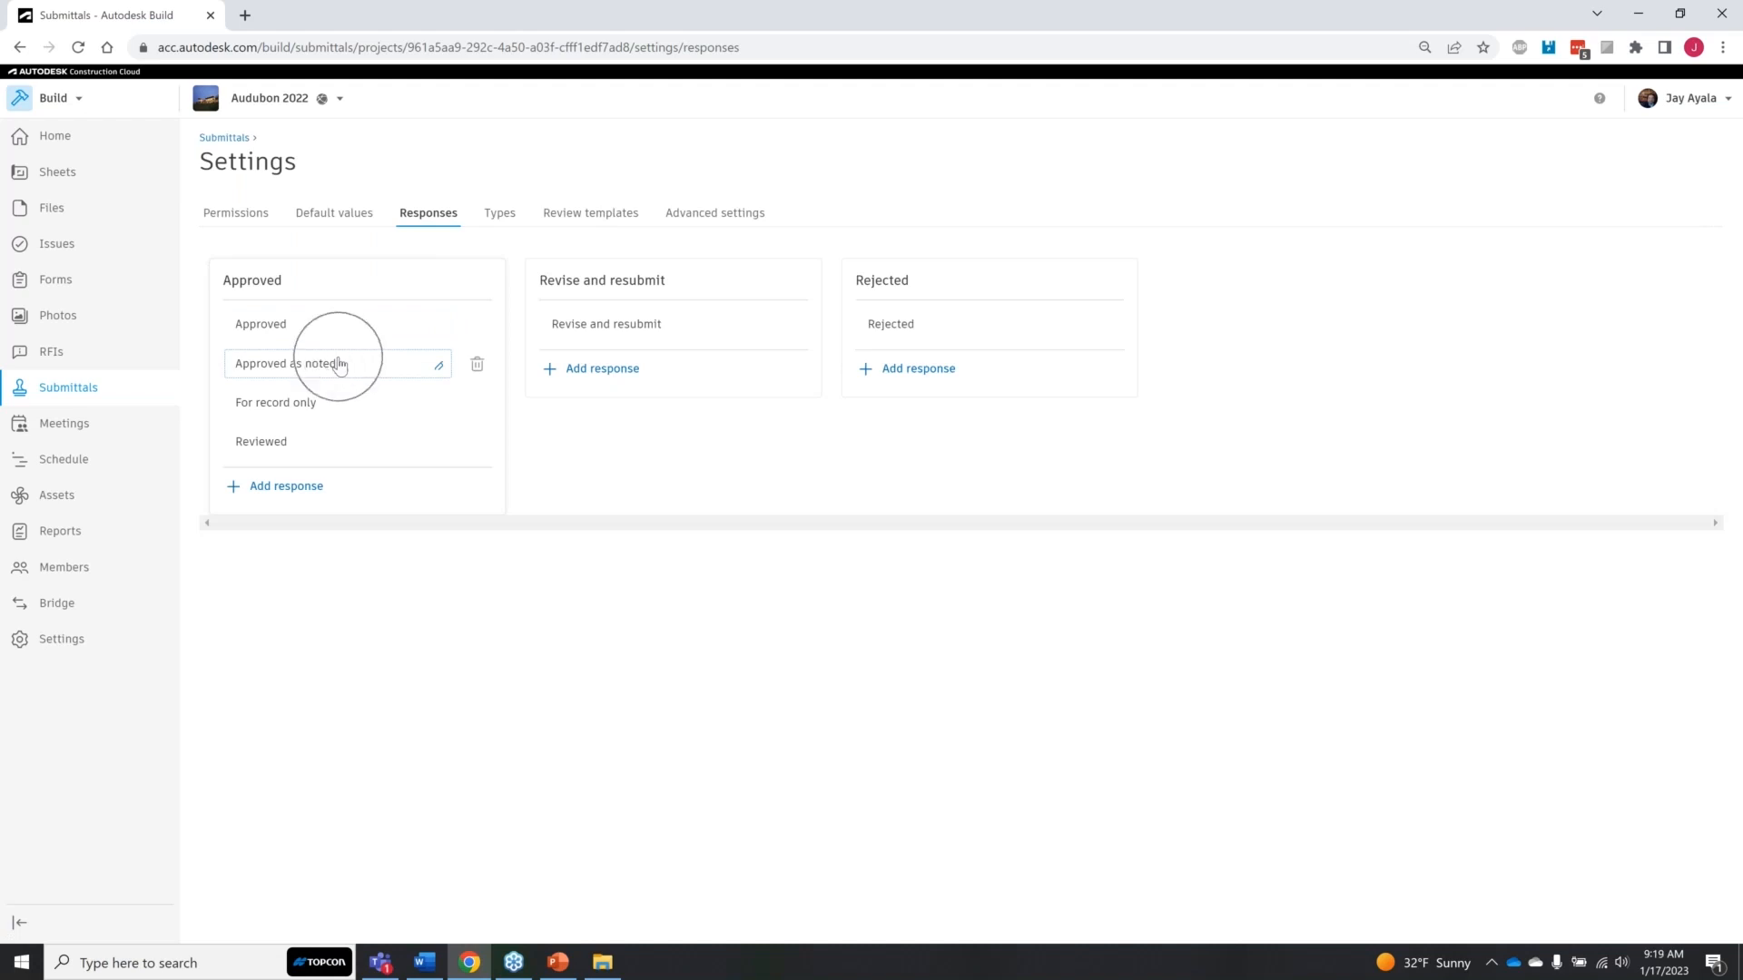
click(647, 330)
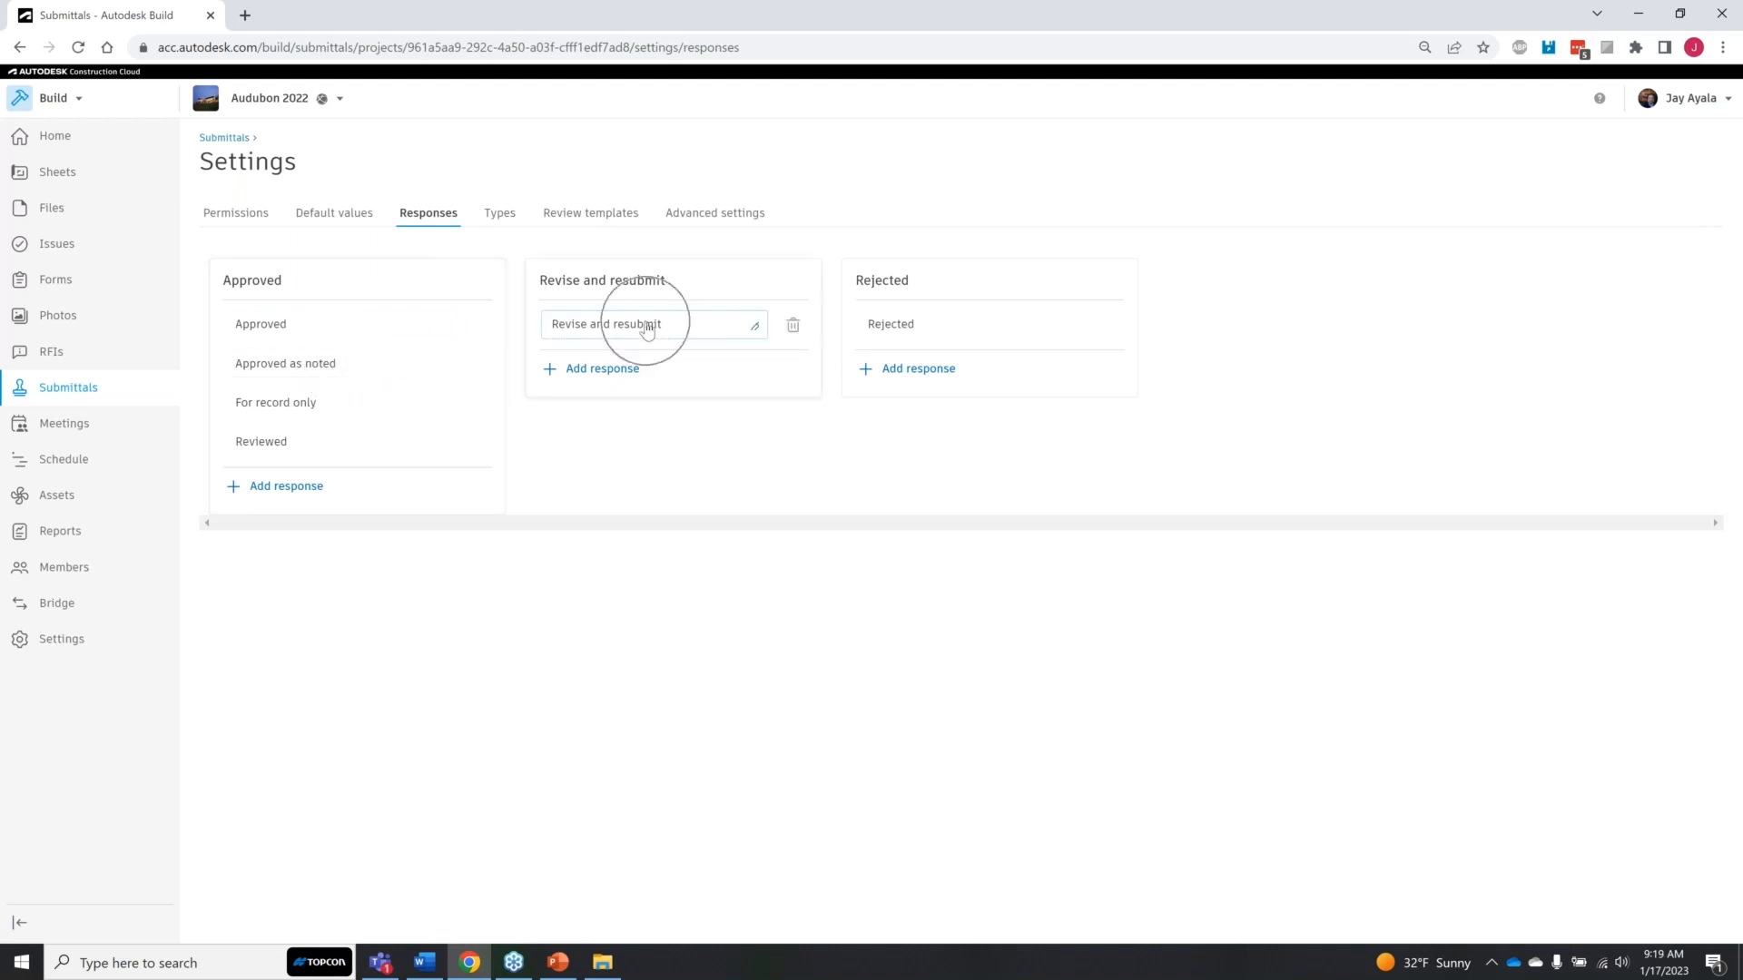
click(924, 329)
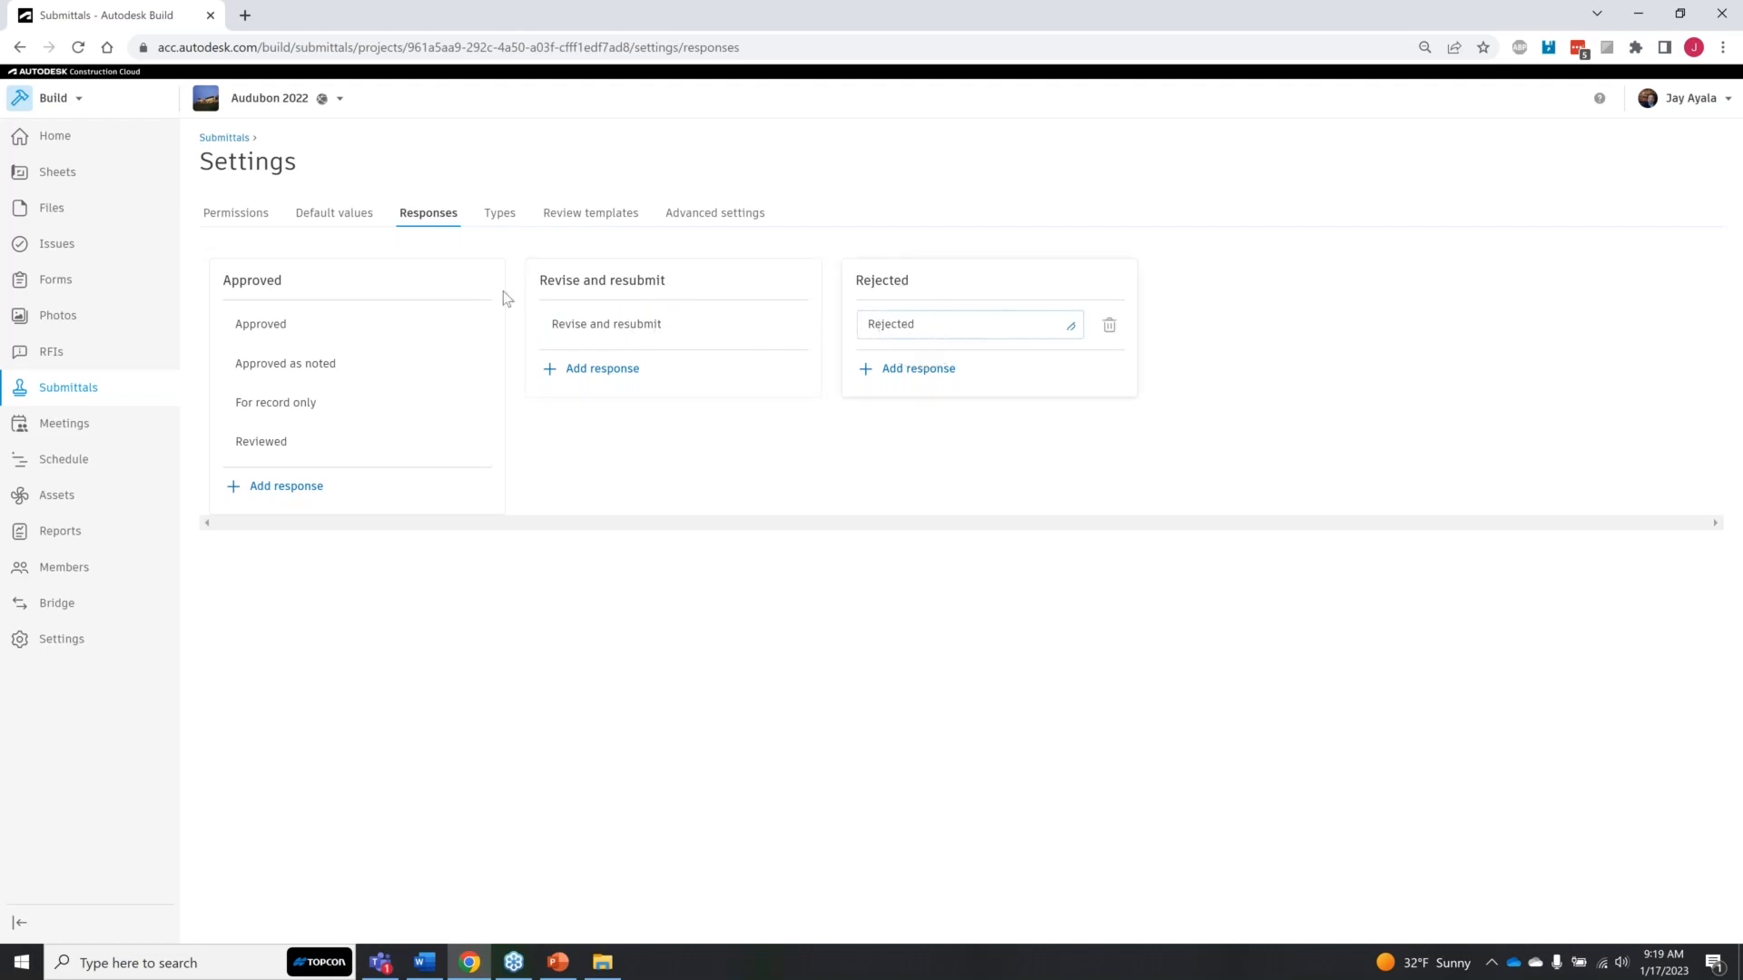
click(498, 214)
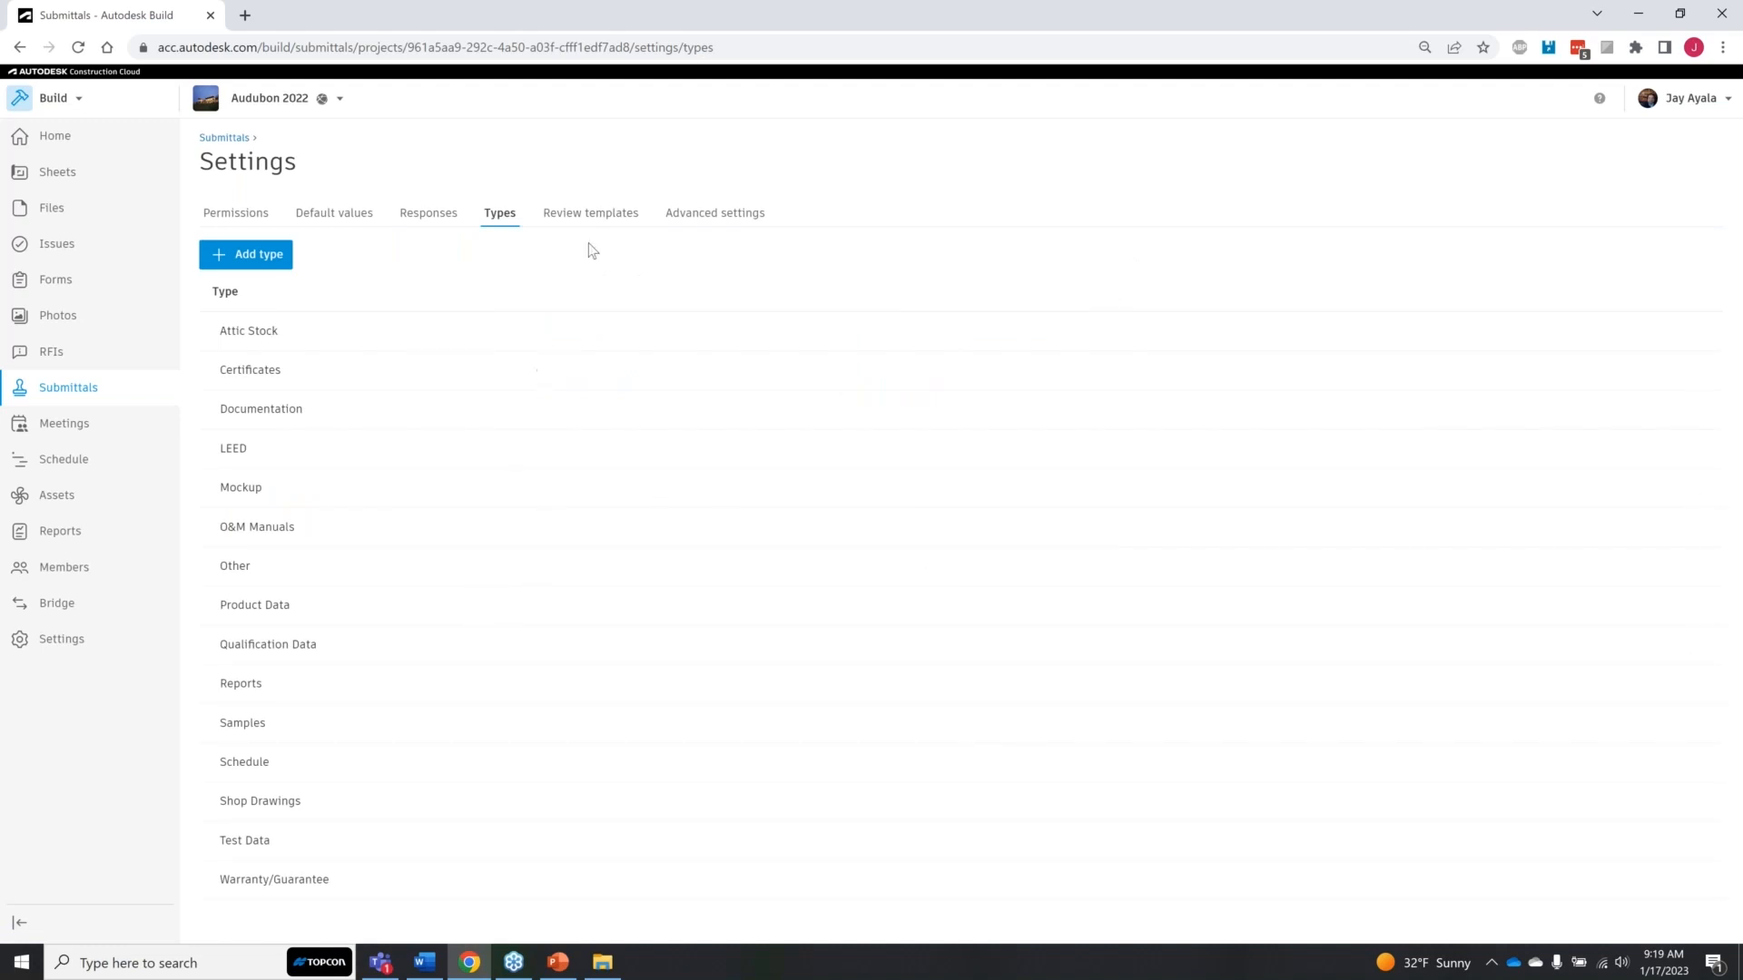
click(600, 218)
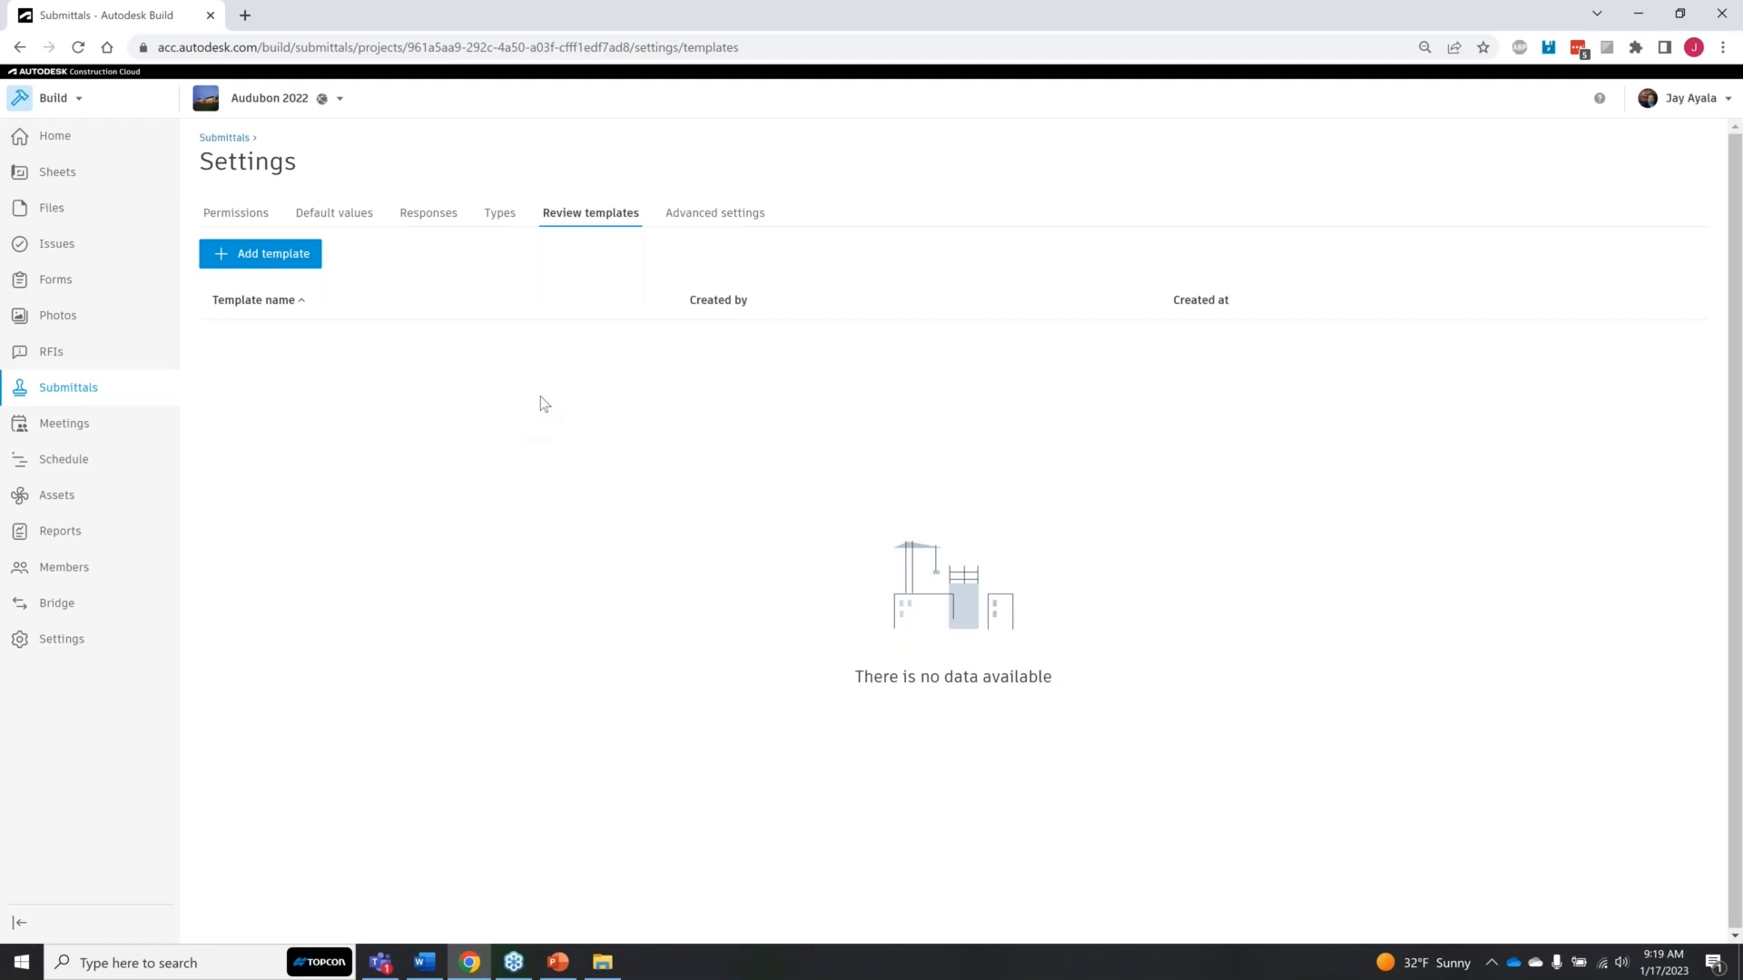
Step: Turn off closed submittals visibility in the advanced submittal settings
click(718, 214)
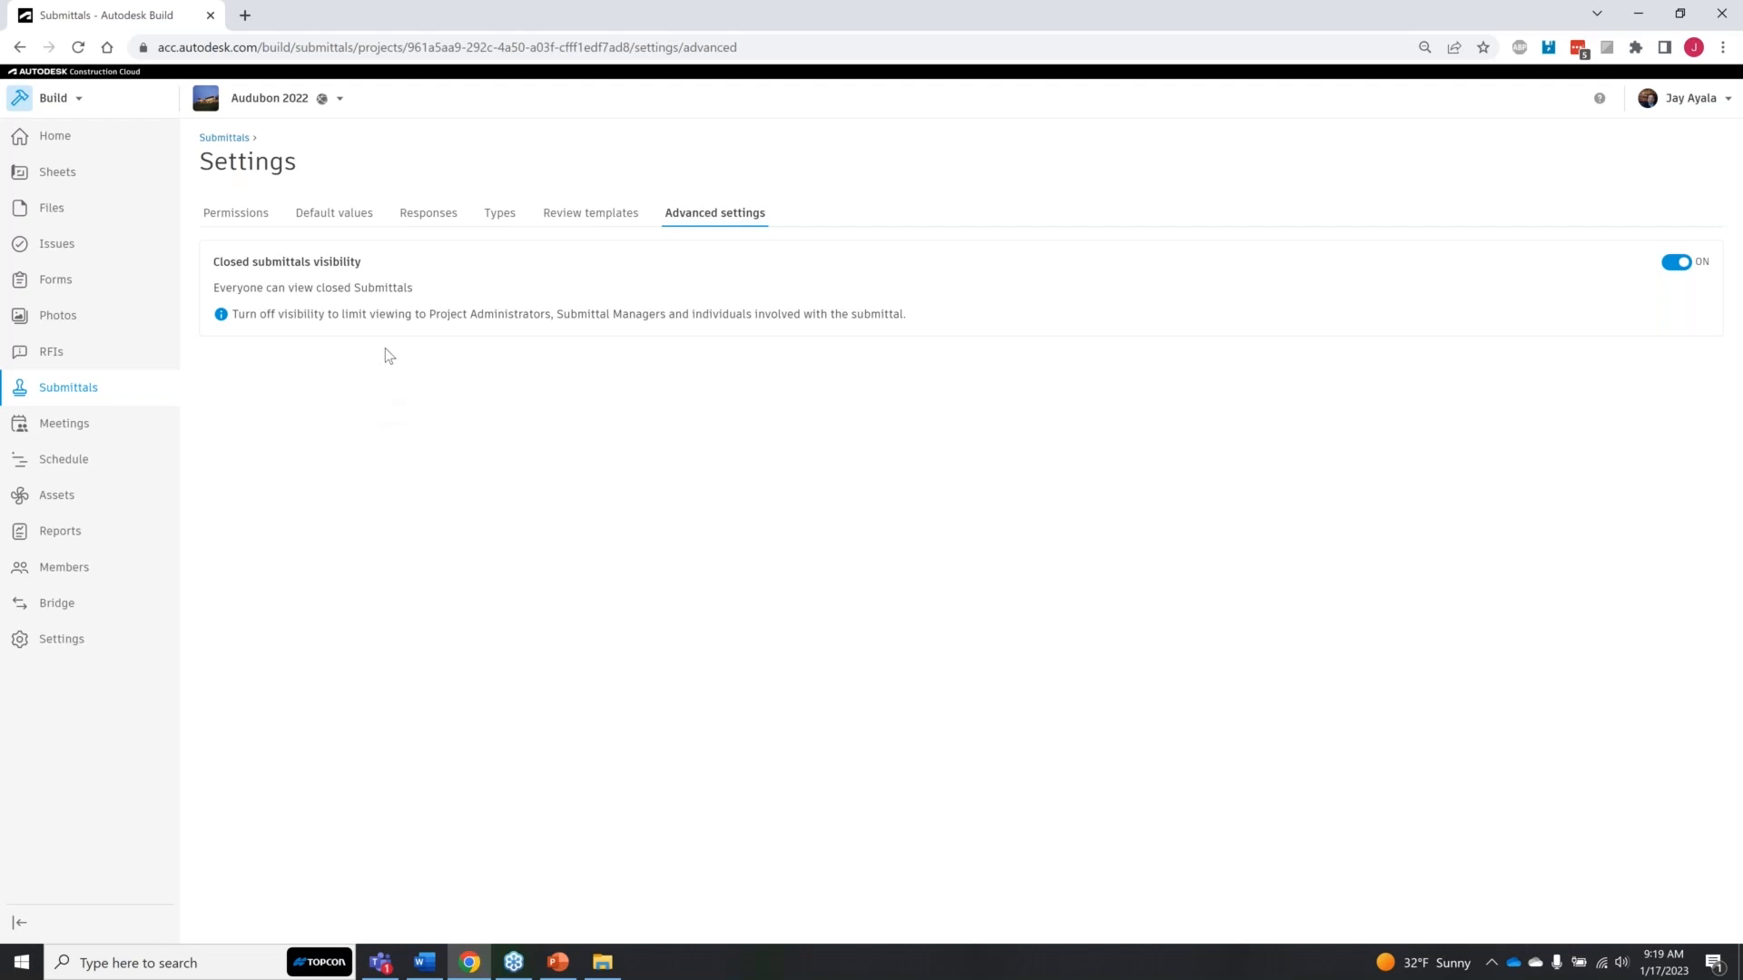
click(1648, 302)
click(1645, 295)
key(ctrl)
click(1677, 266)
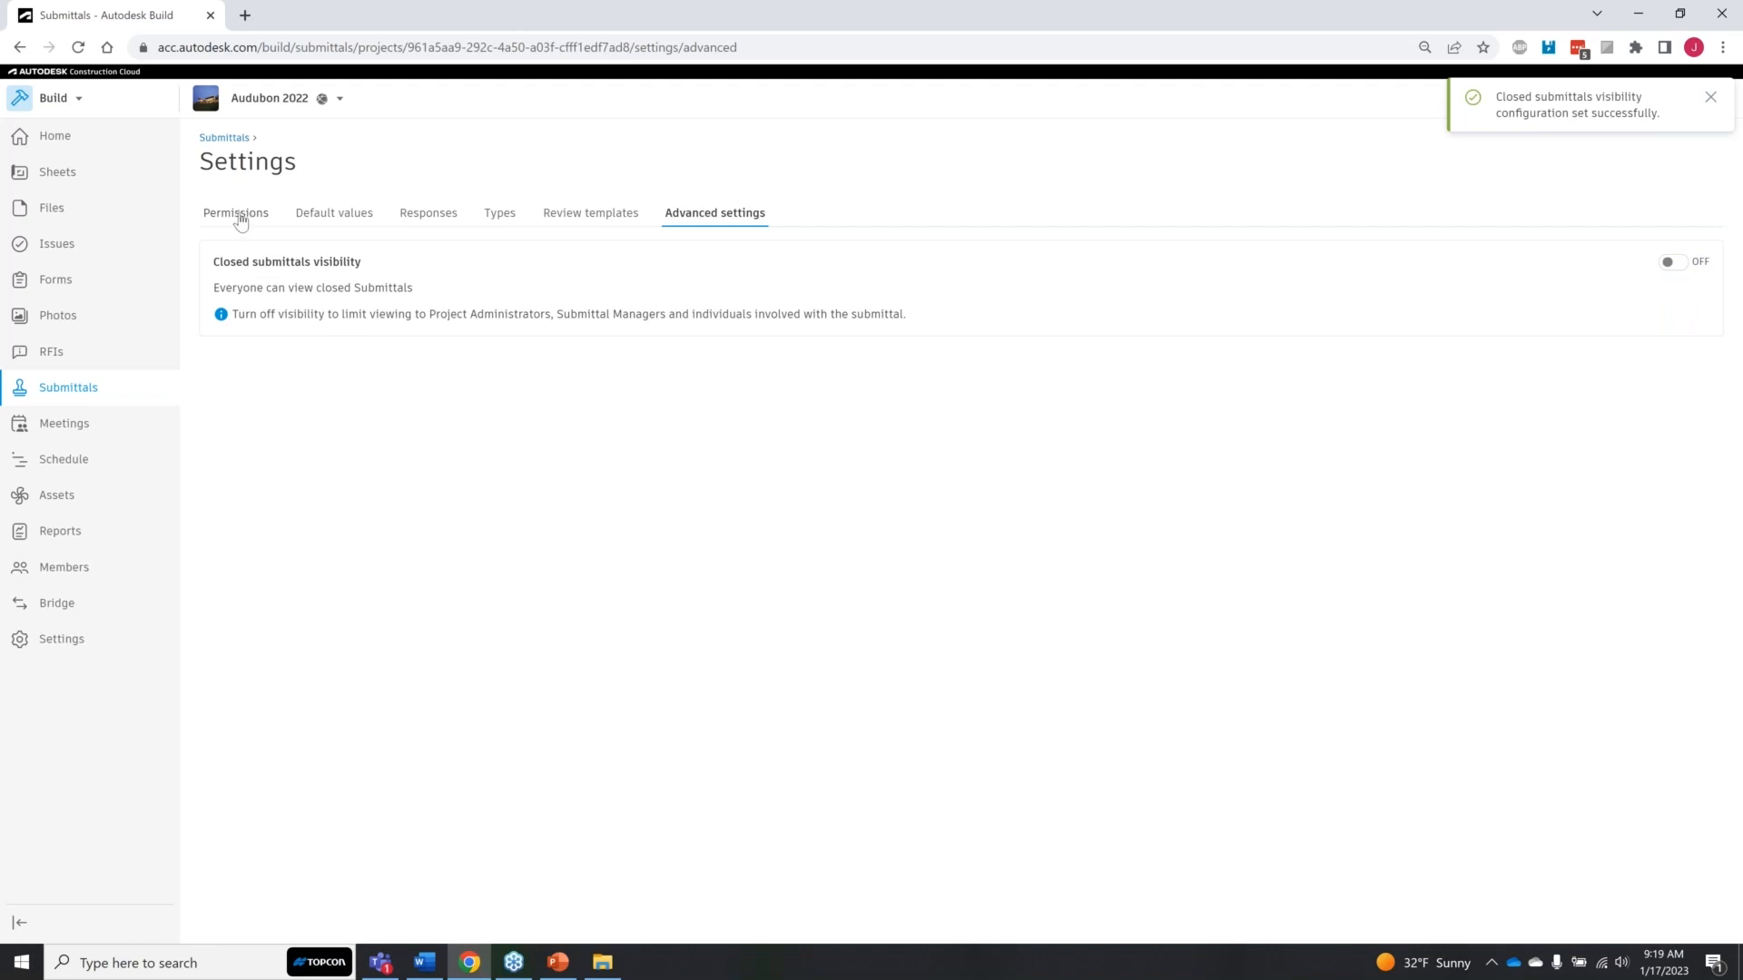
Step: Return to the submittal items and start a new item under spec section 05-515 - Exit Ladder Devices
click(66, 388)
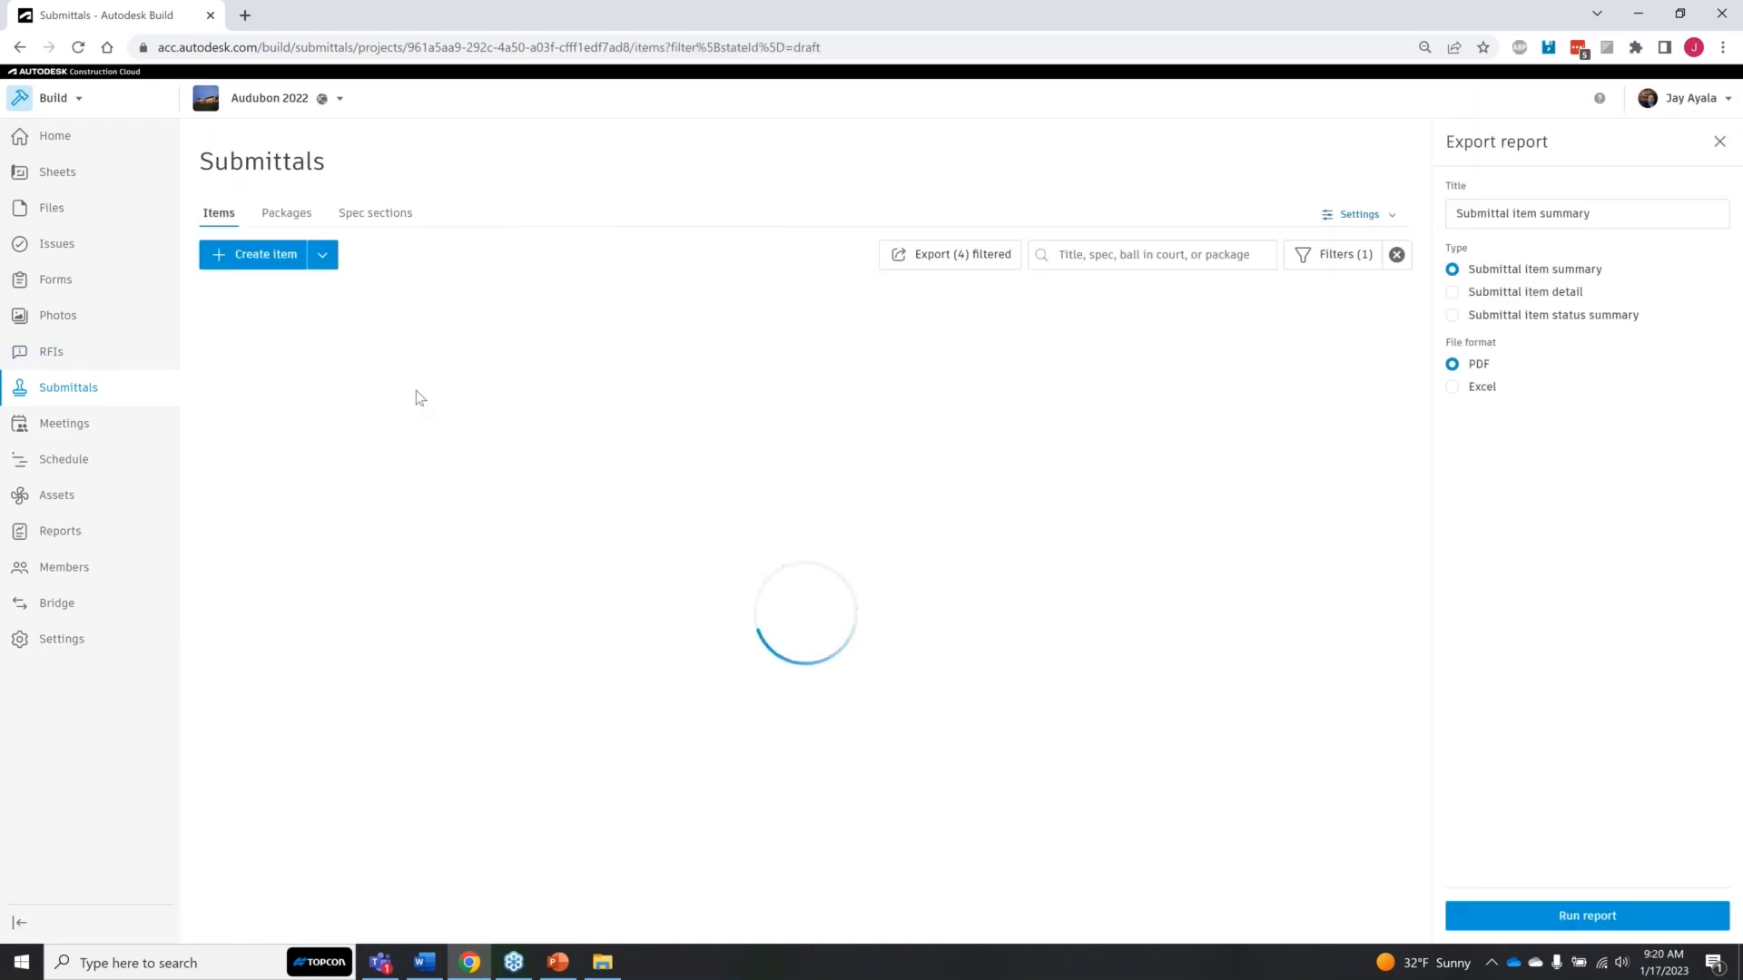
click(267, 258)
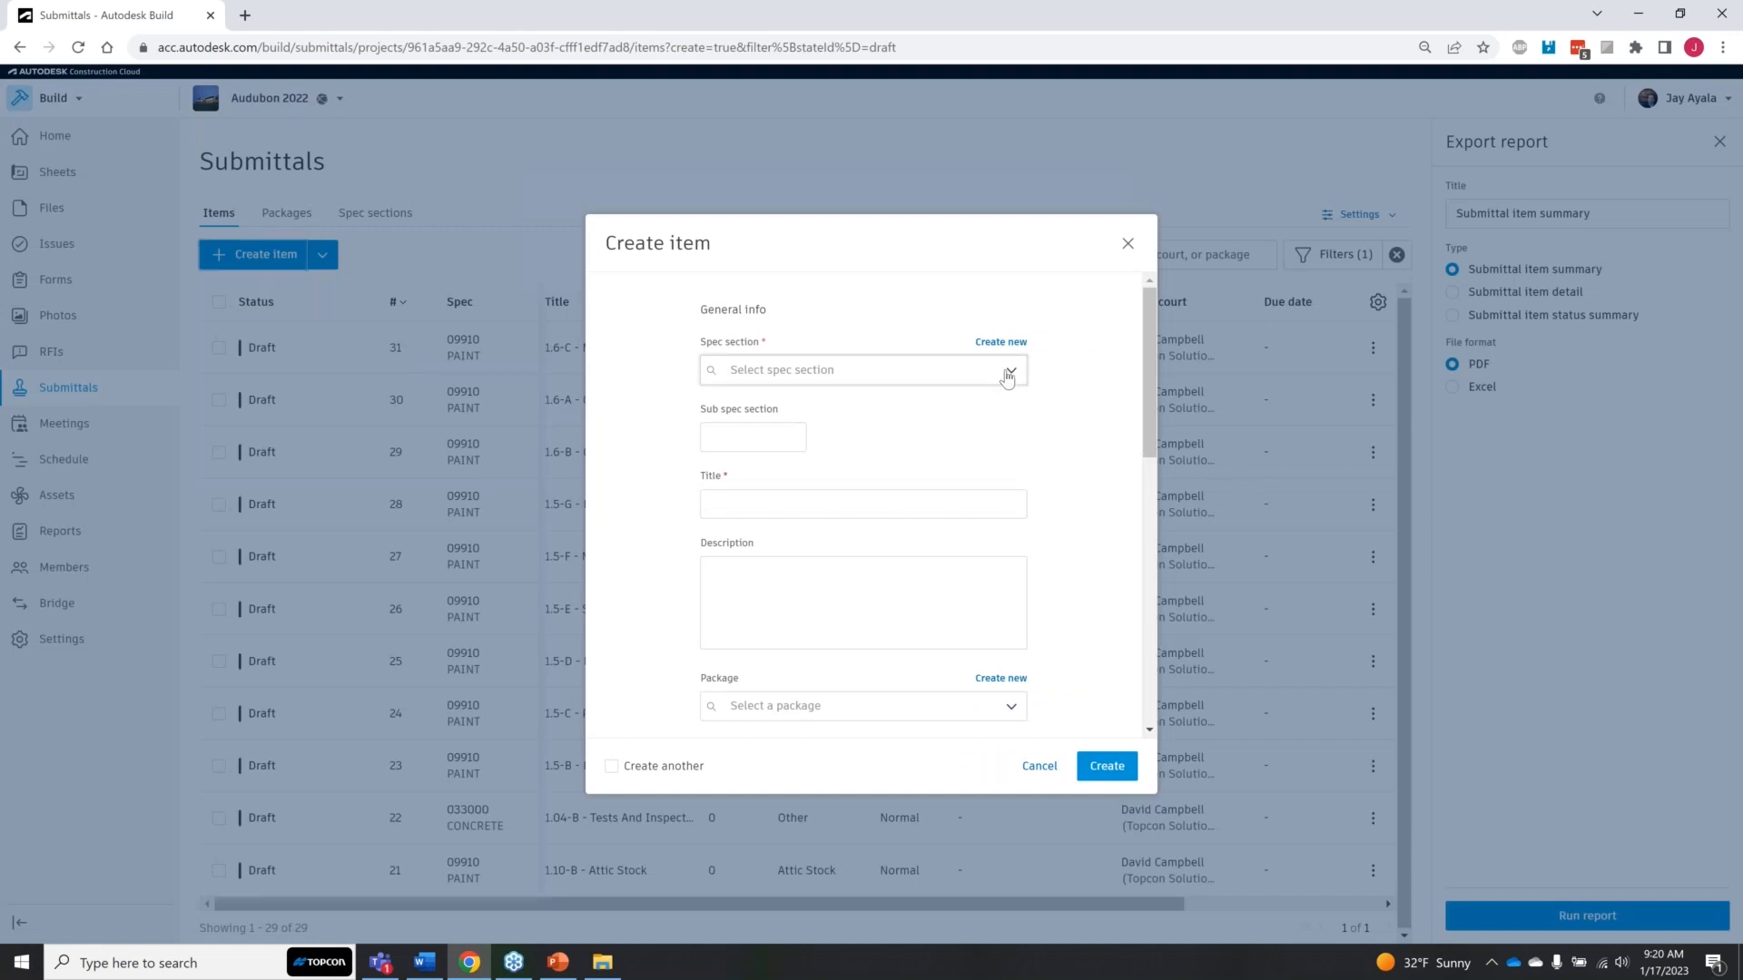
click(991, 379)
scroll(1020, 473, down, 1)
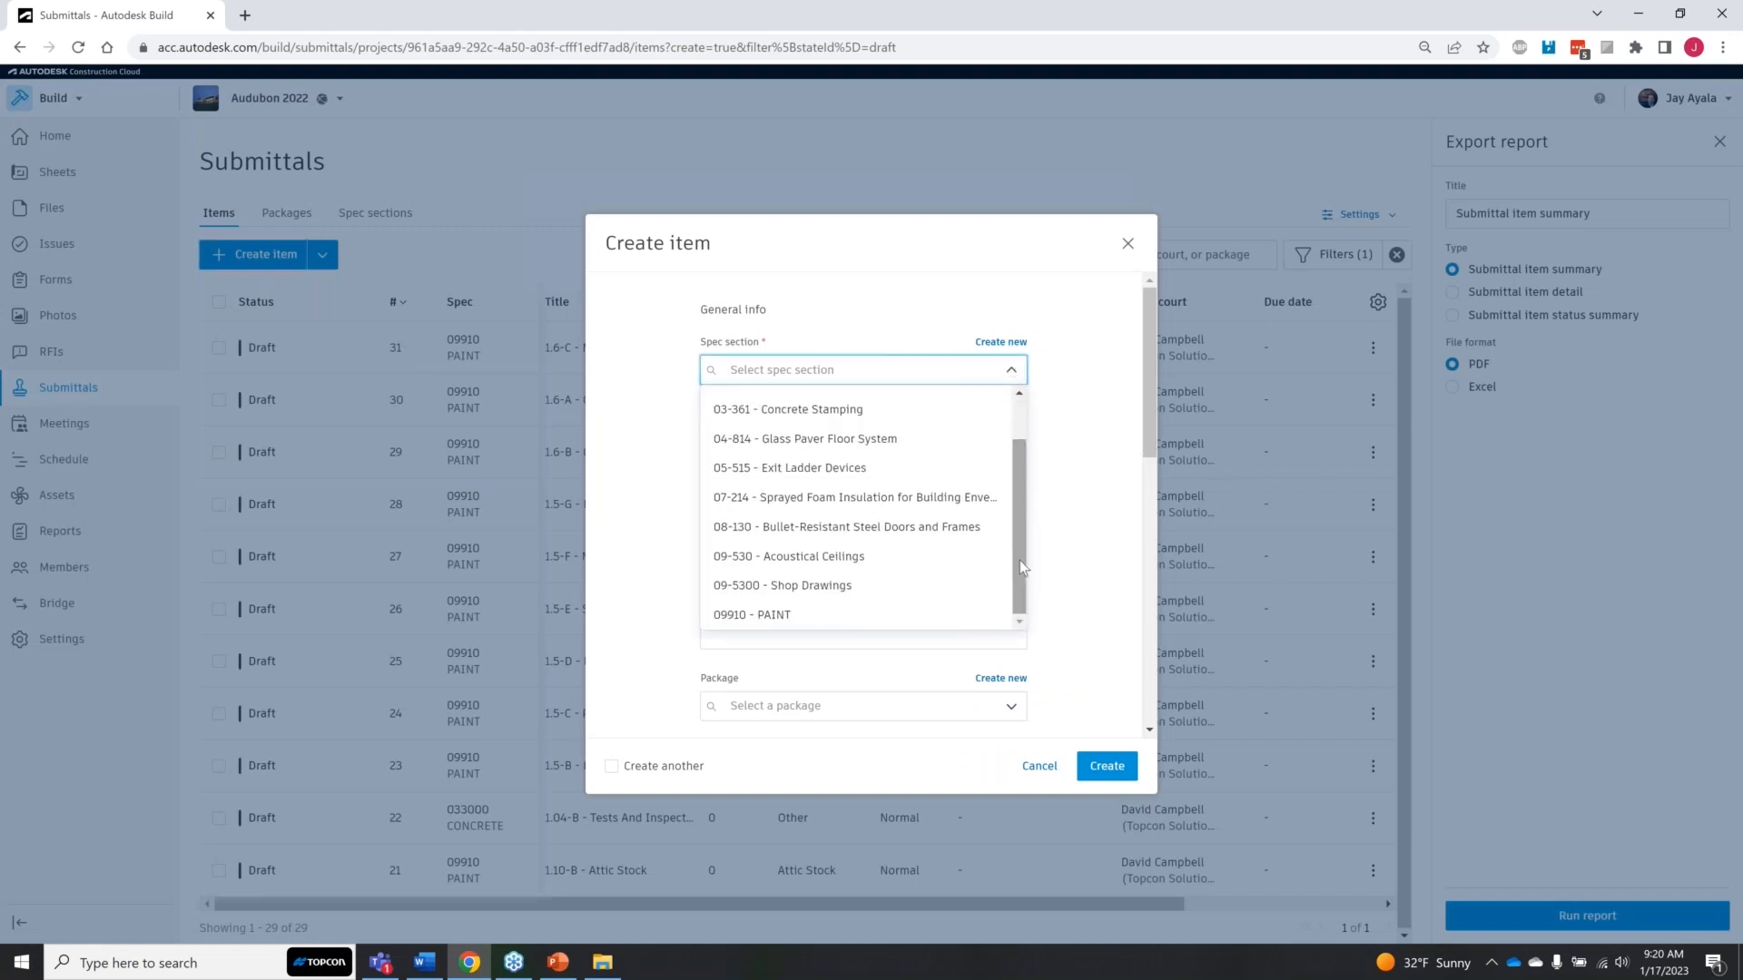
drag(1017, 560, 1017, 521)
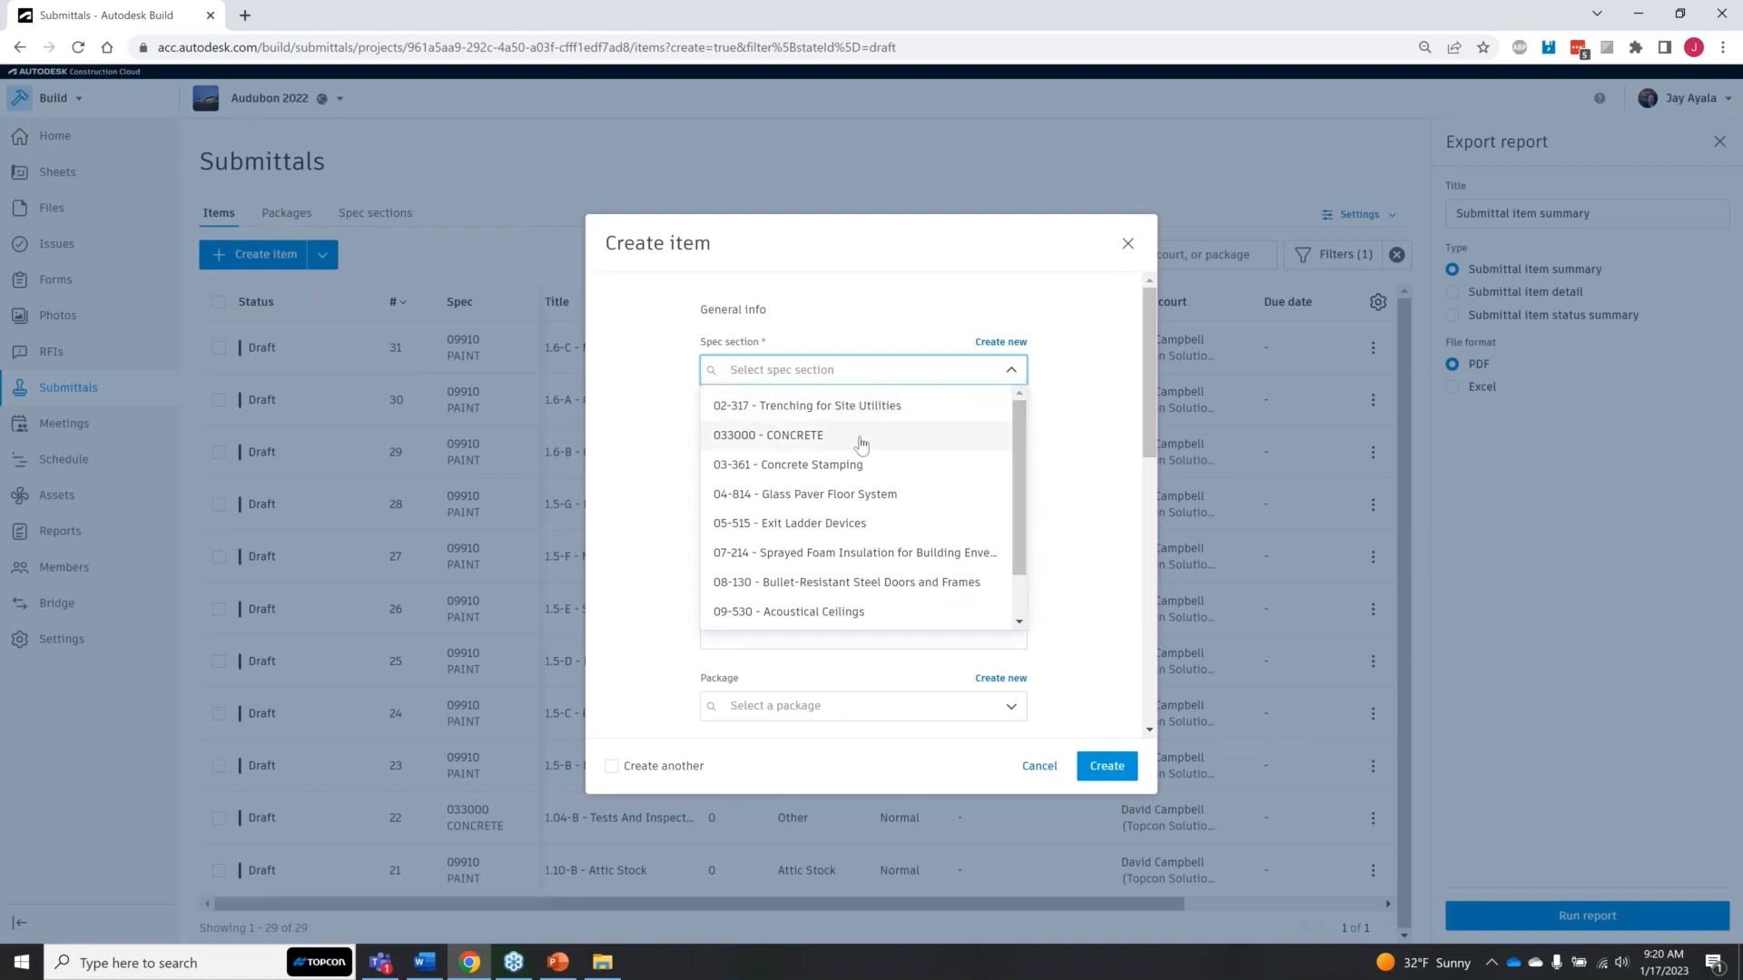
click(874, 524)
Step: Title the new item Safety Ladder Enclosures and check the available packages, leaving sub spec section, description and package empty
click(750, 436)
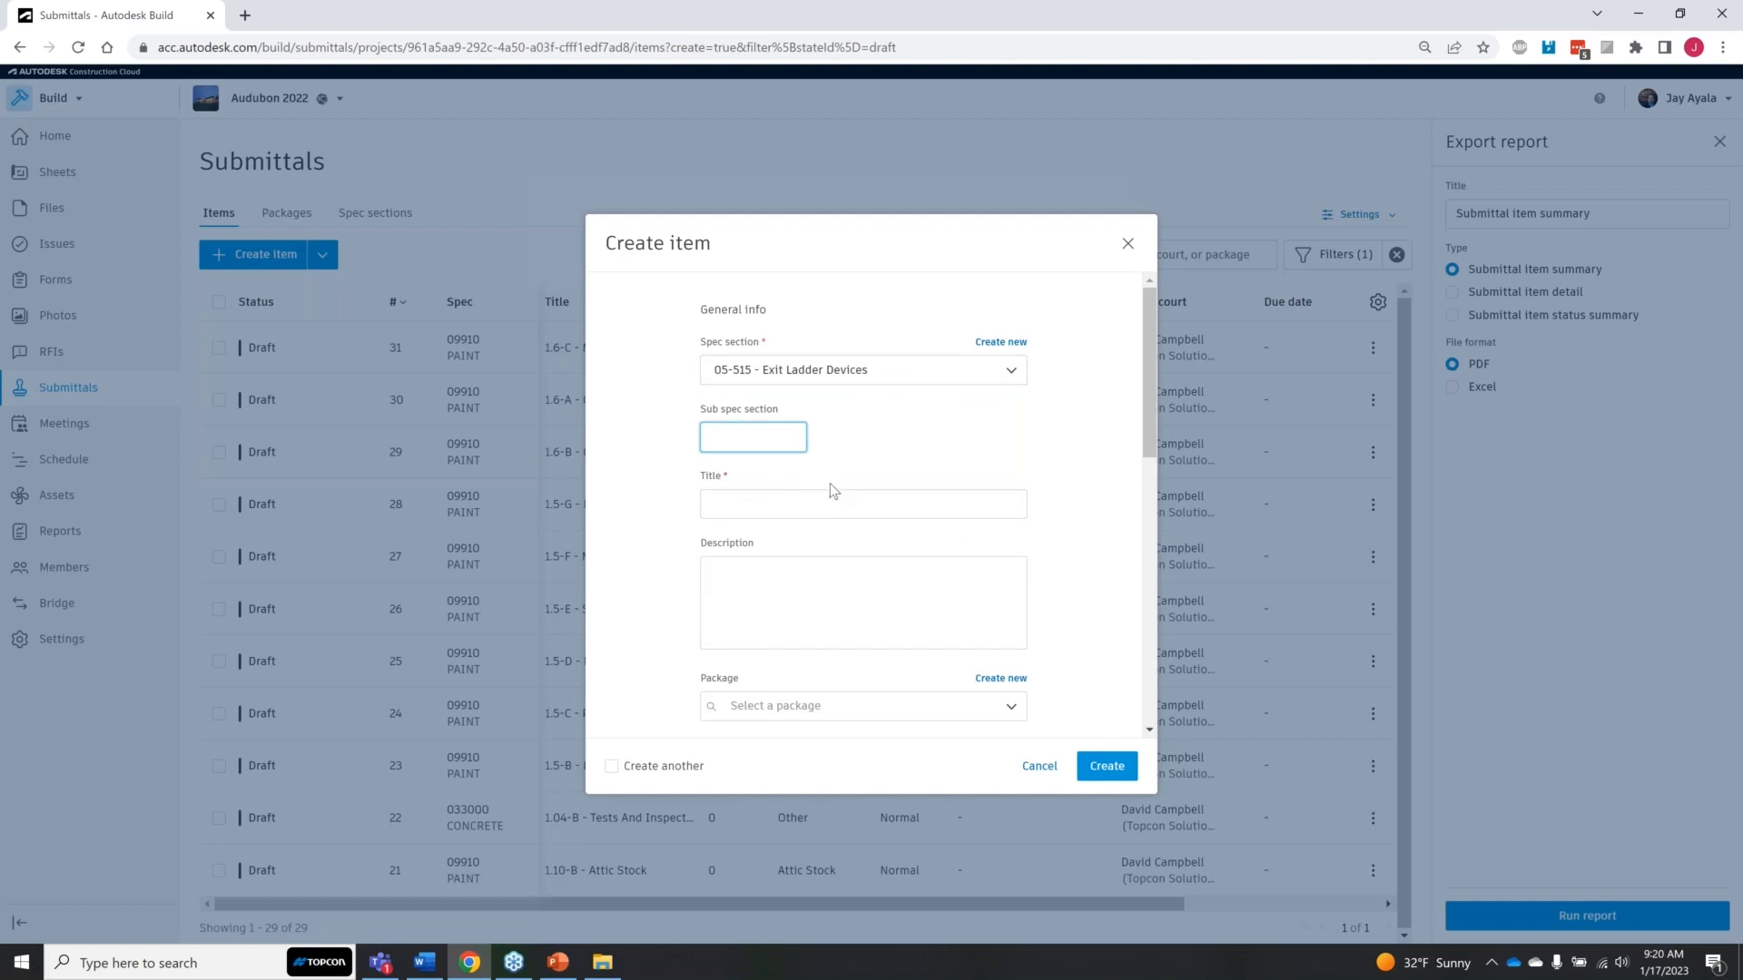
click(853, 499)
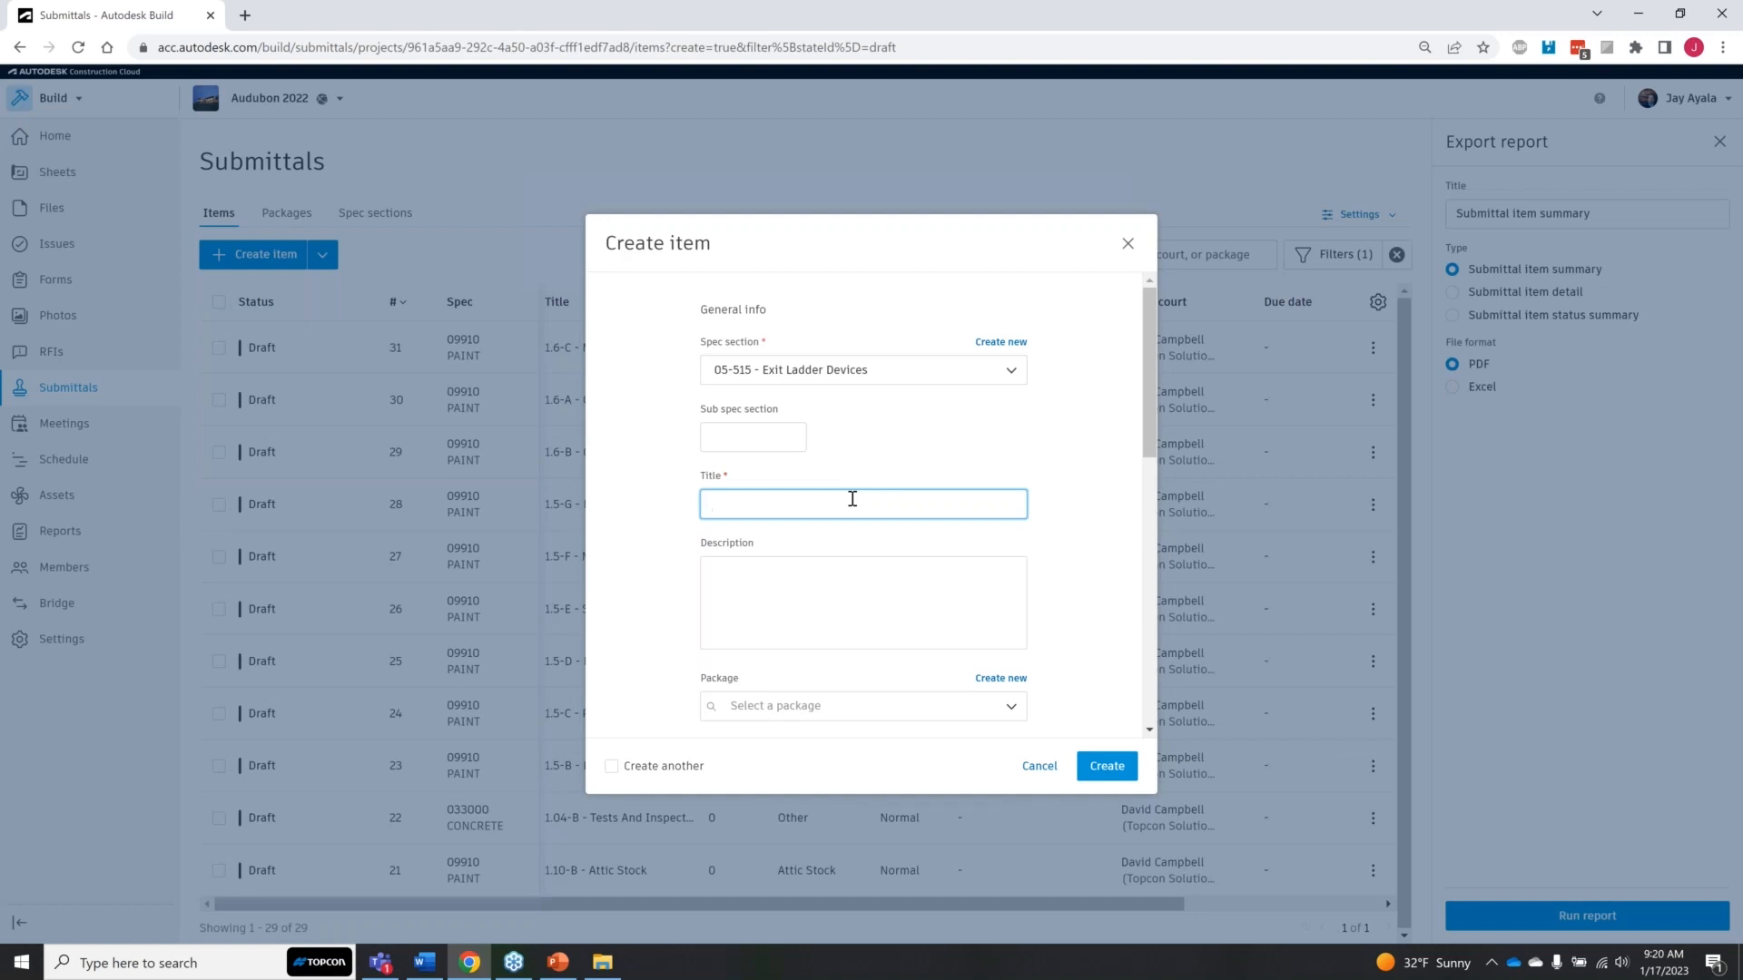
text(Safety Ladder Enclosures)
click(990, 716)
click(1067, 634)
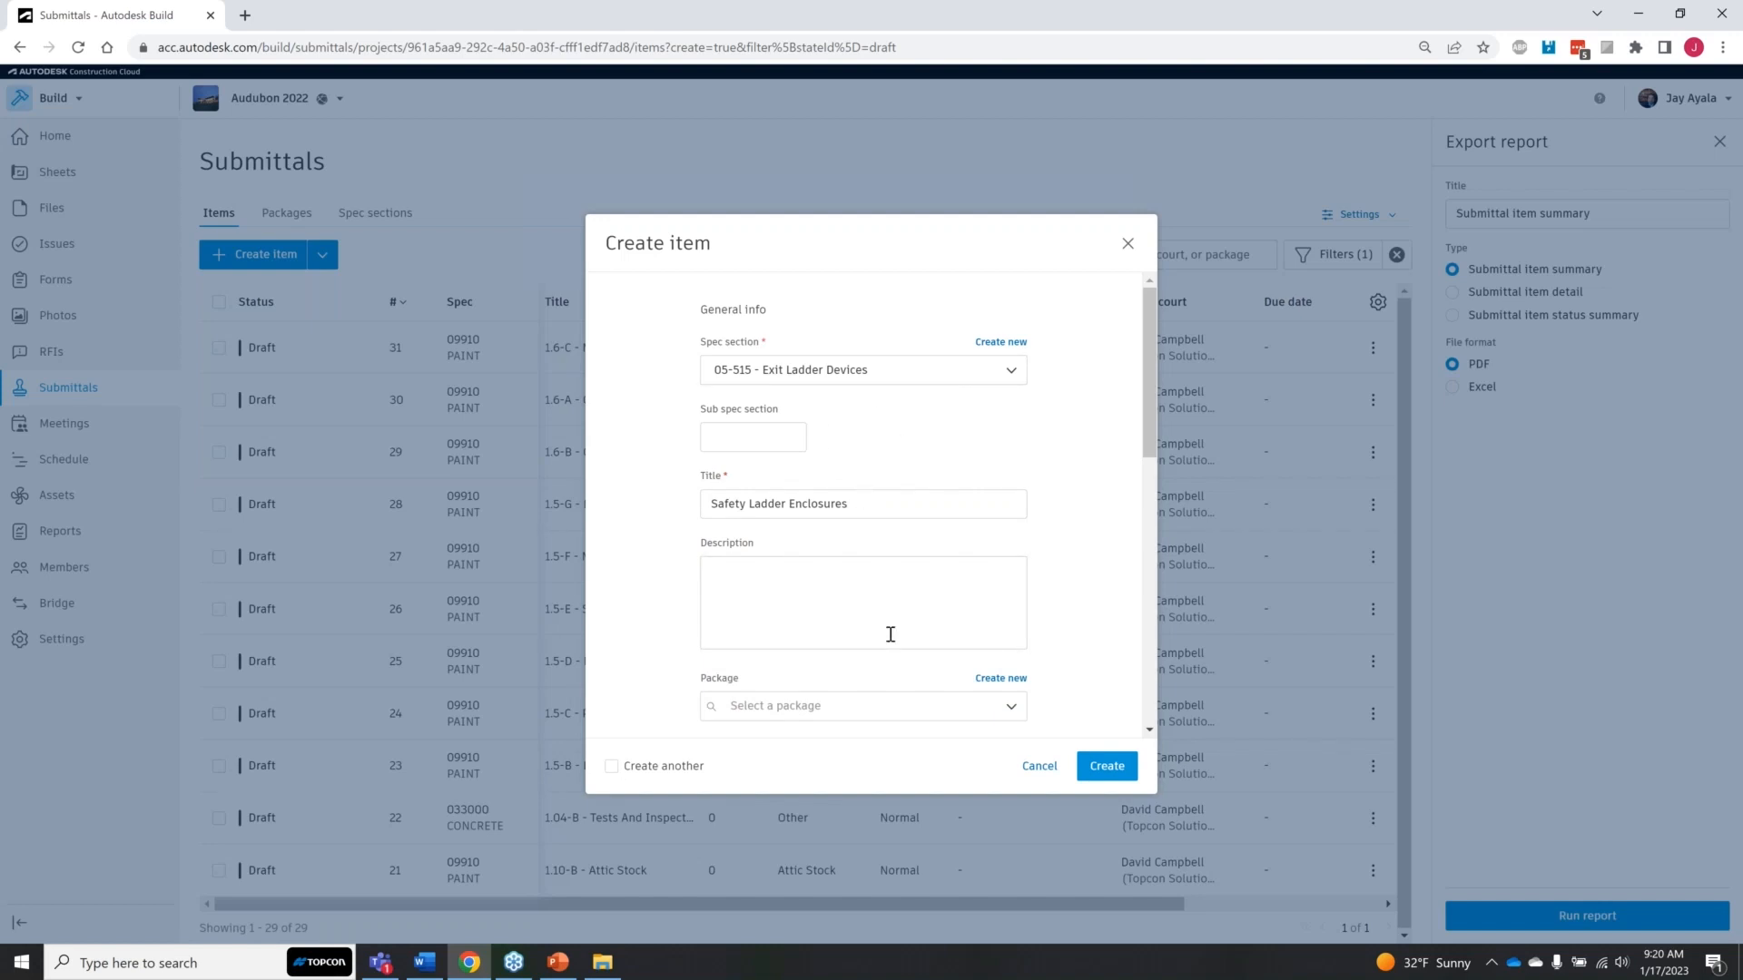
click(1010, 711)
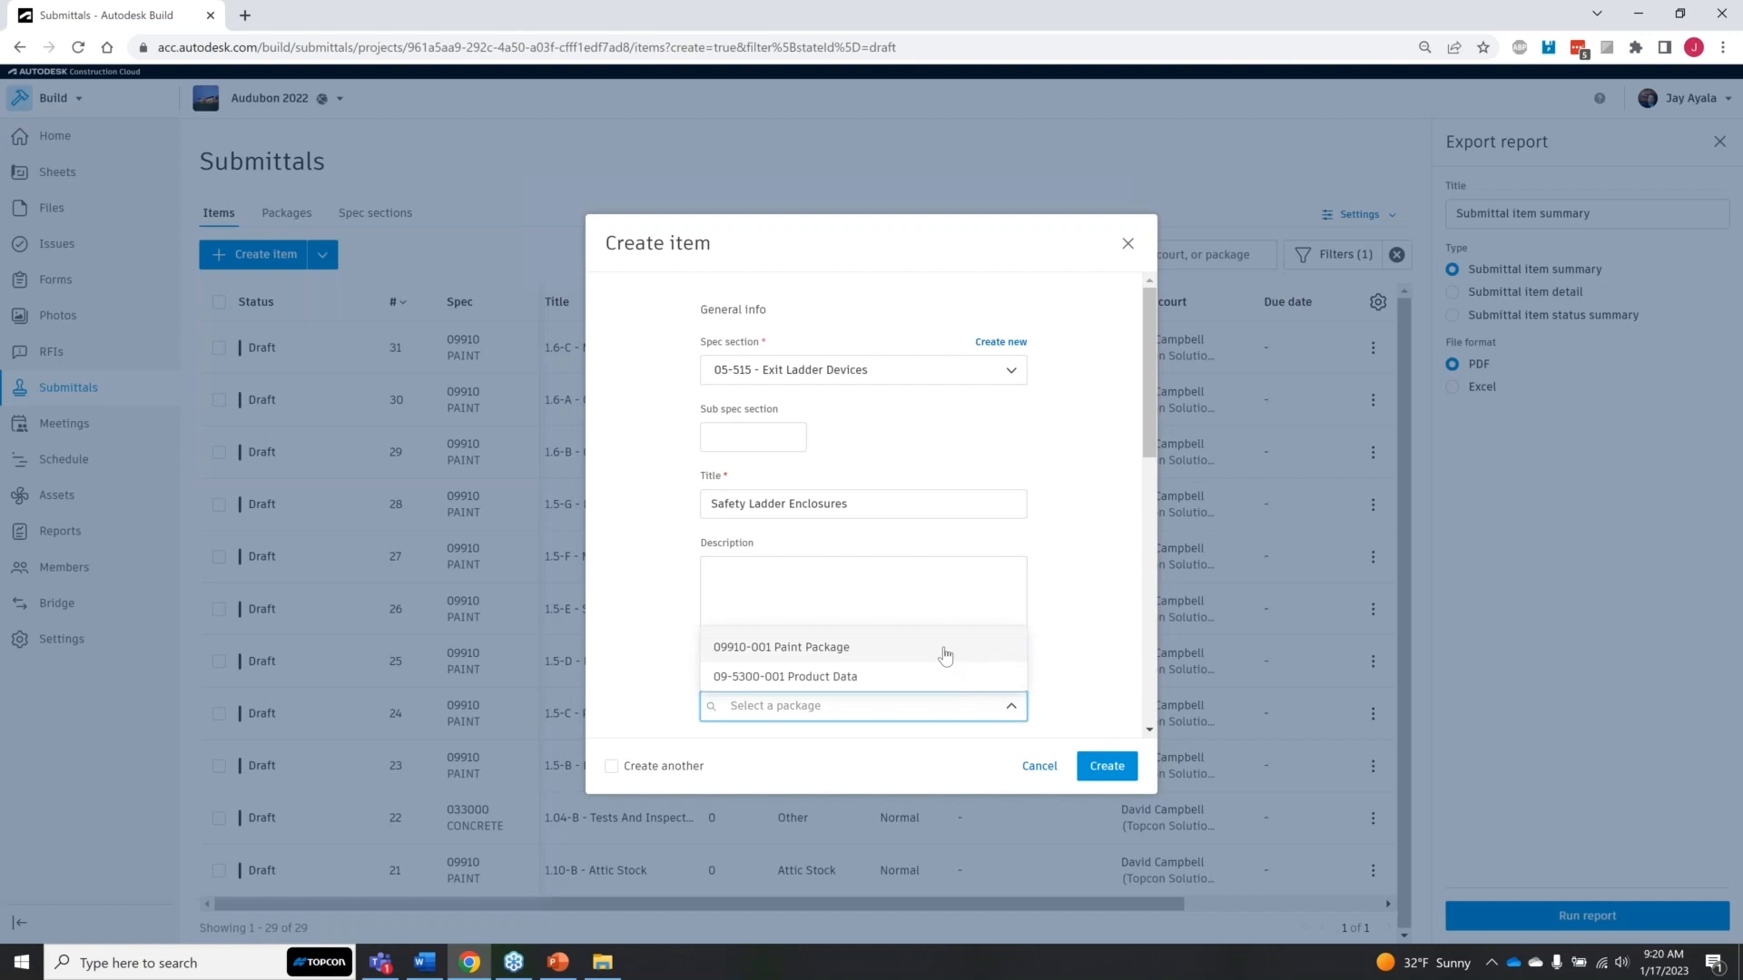
click(1097, 639)
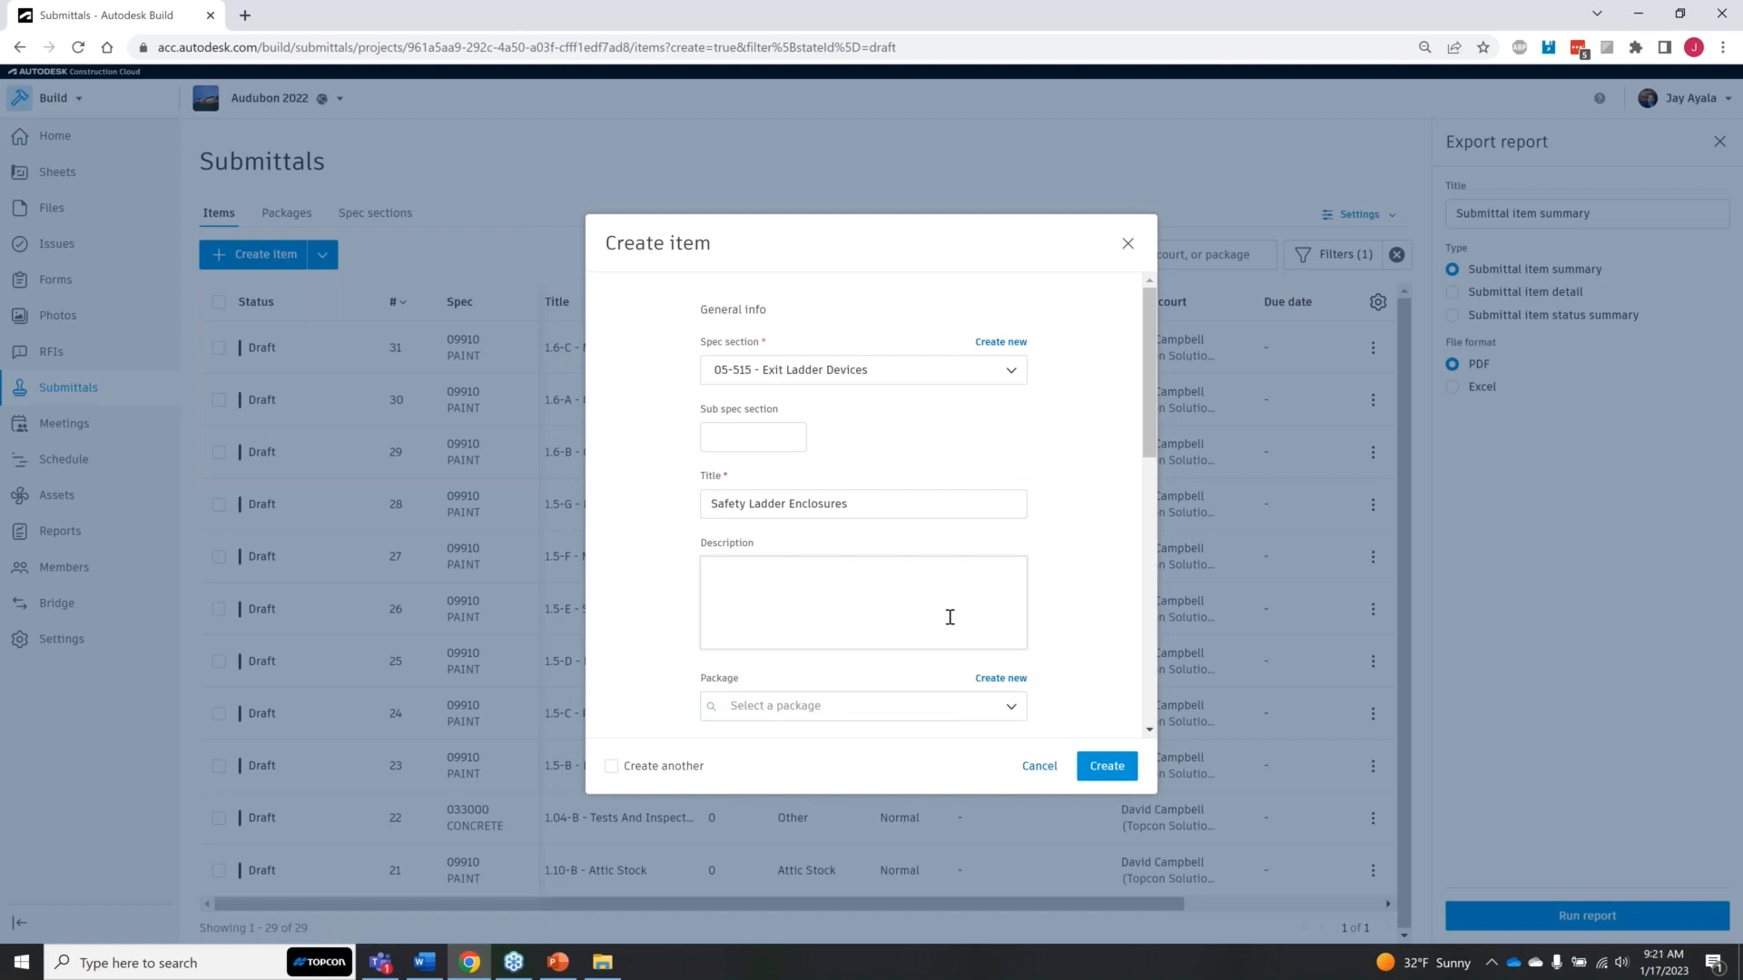
click(941, 591)
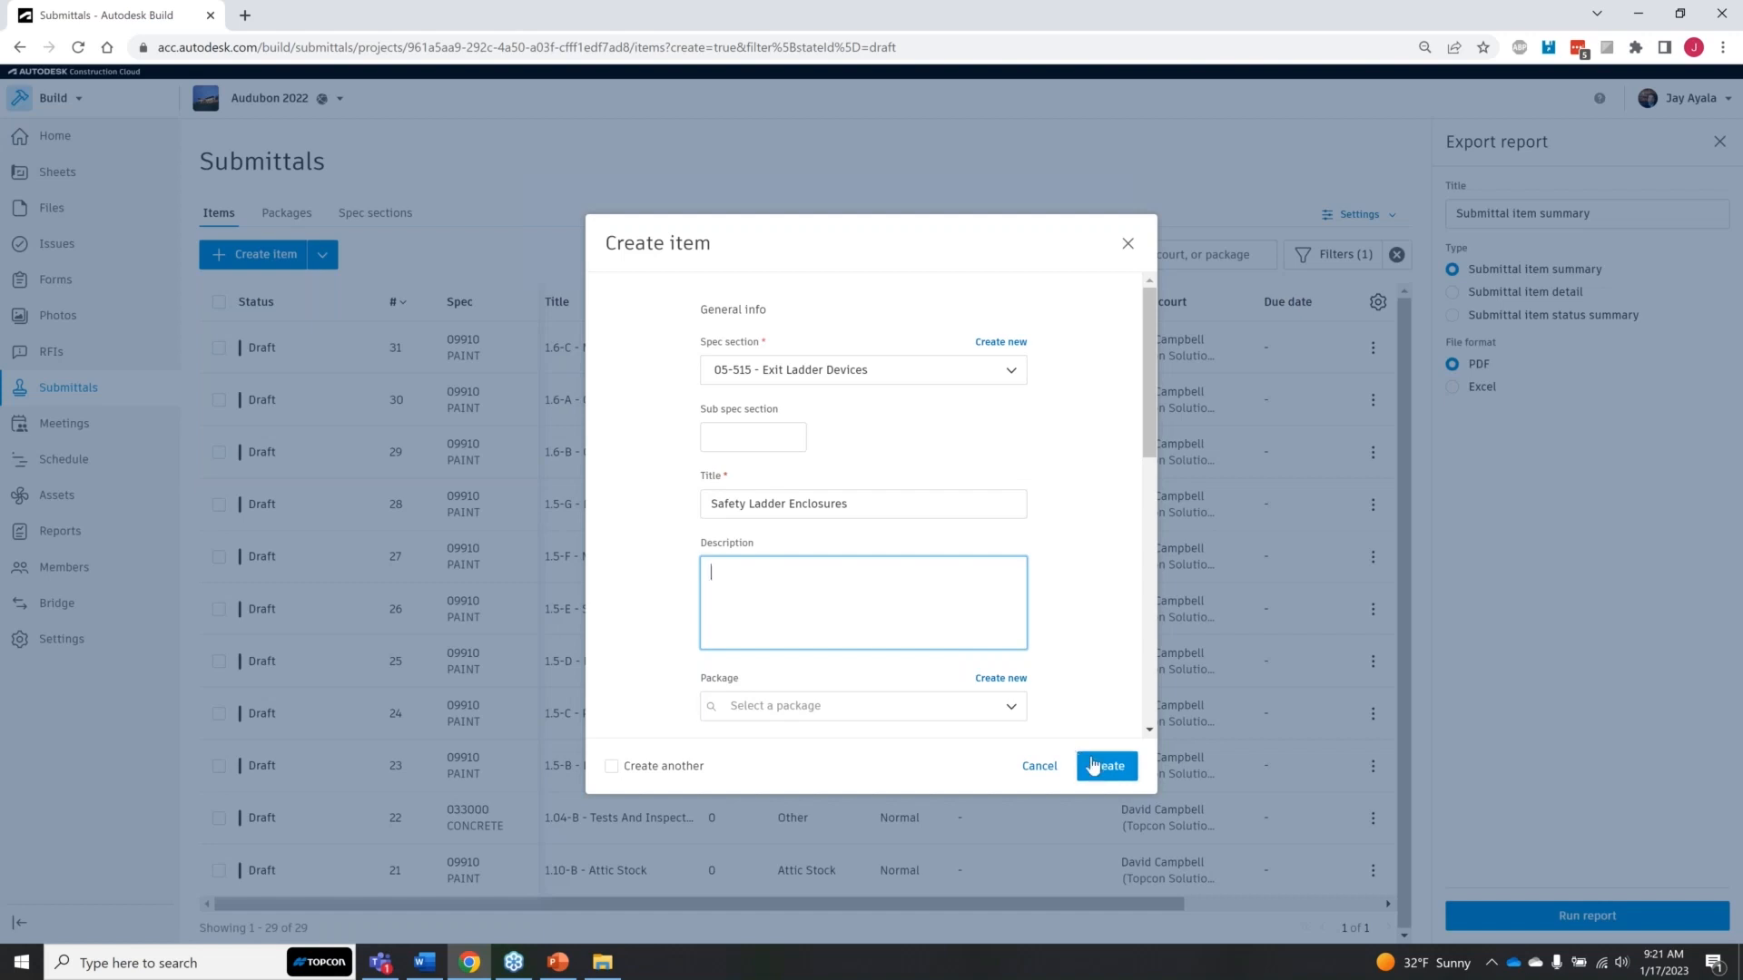
Step: Set the item type to Product Data and assign the second listed member as the responsible contractor
scroll(1085, 581, down, 3)
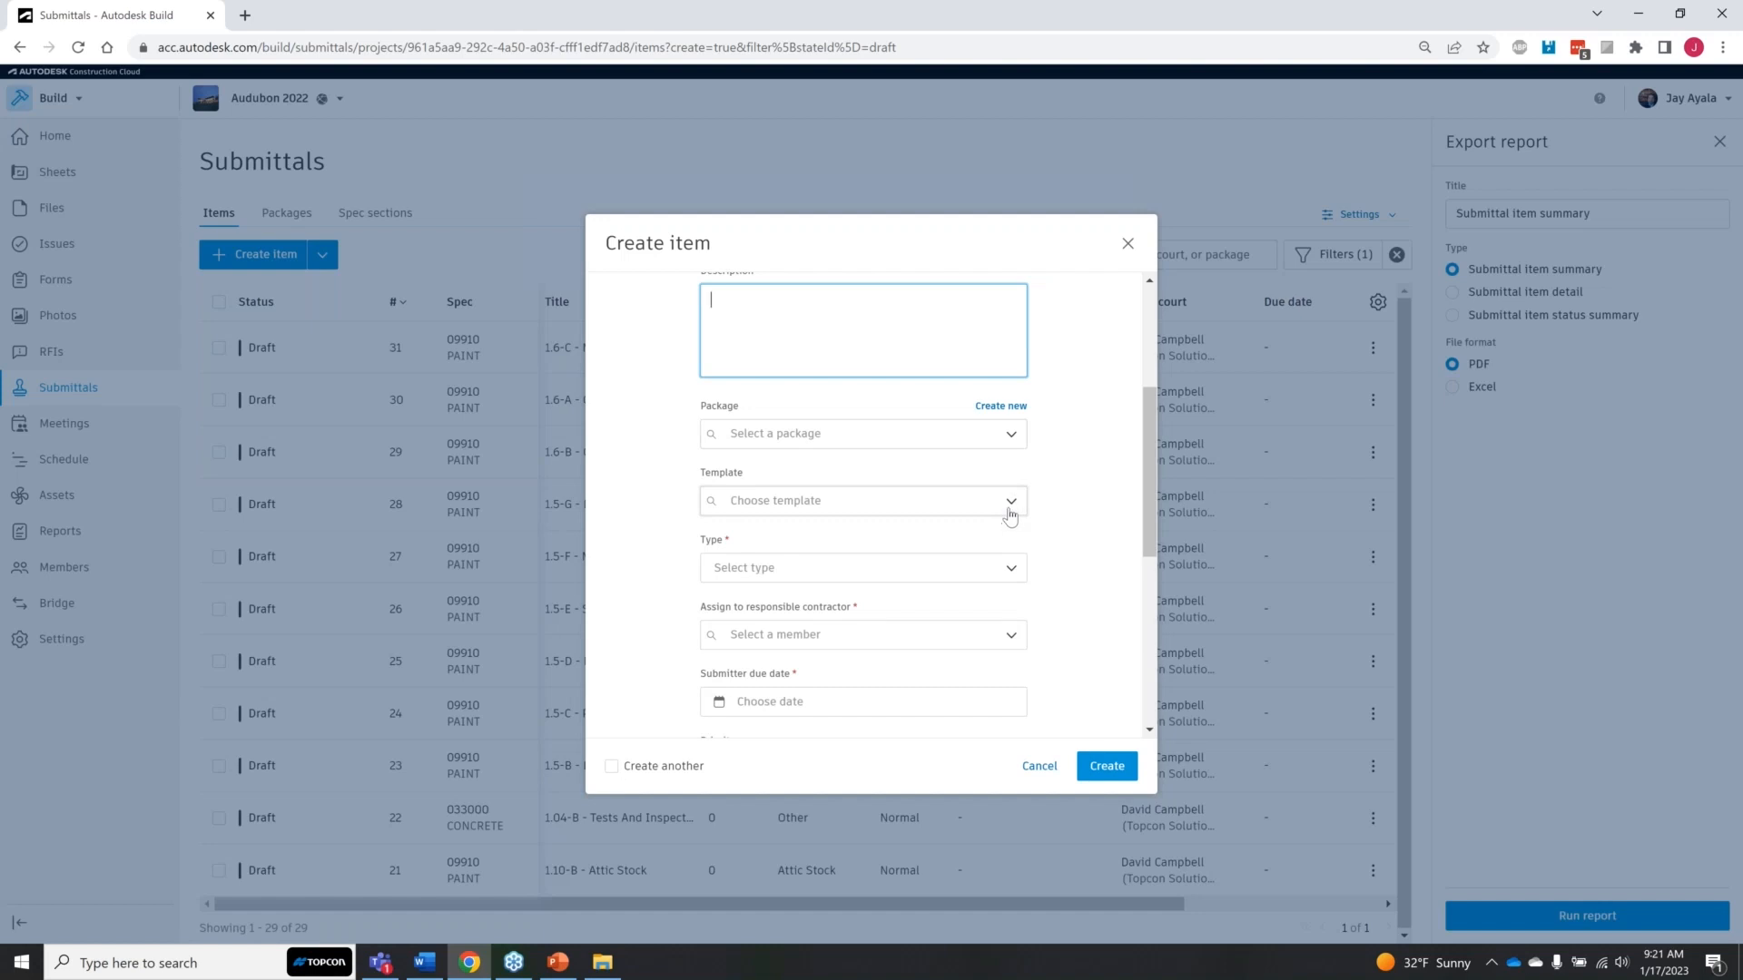
click(1009, 568)
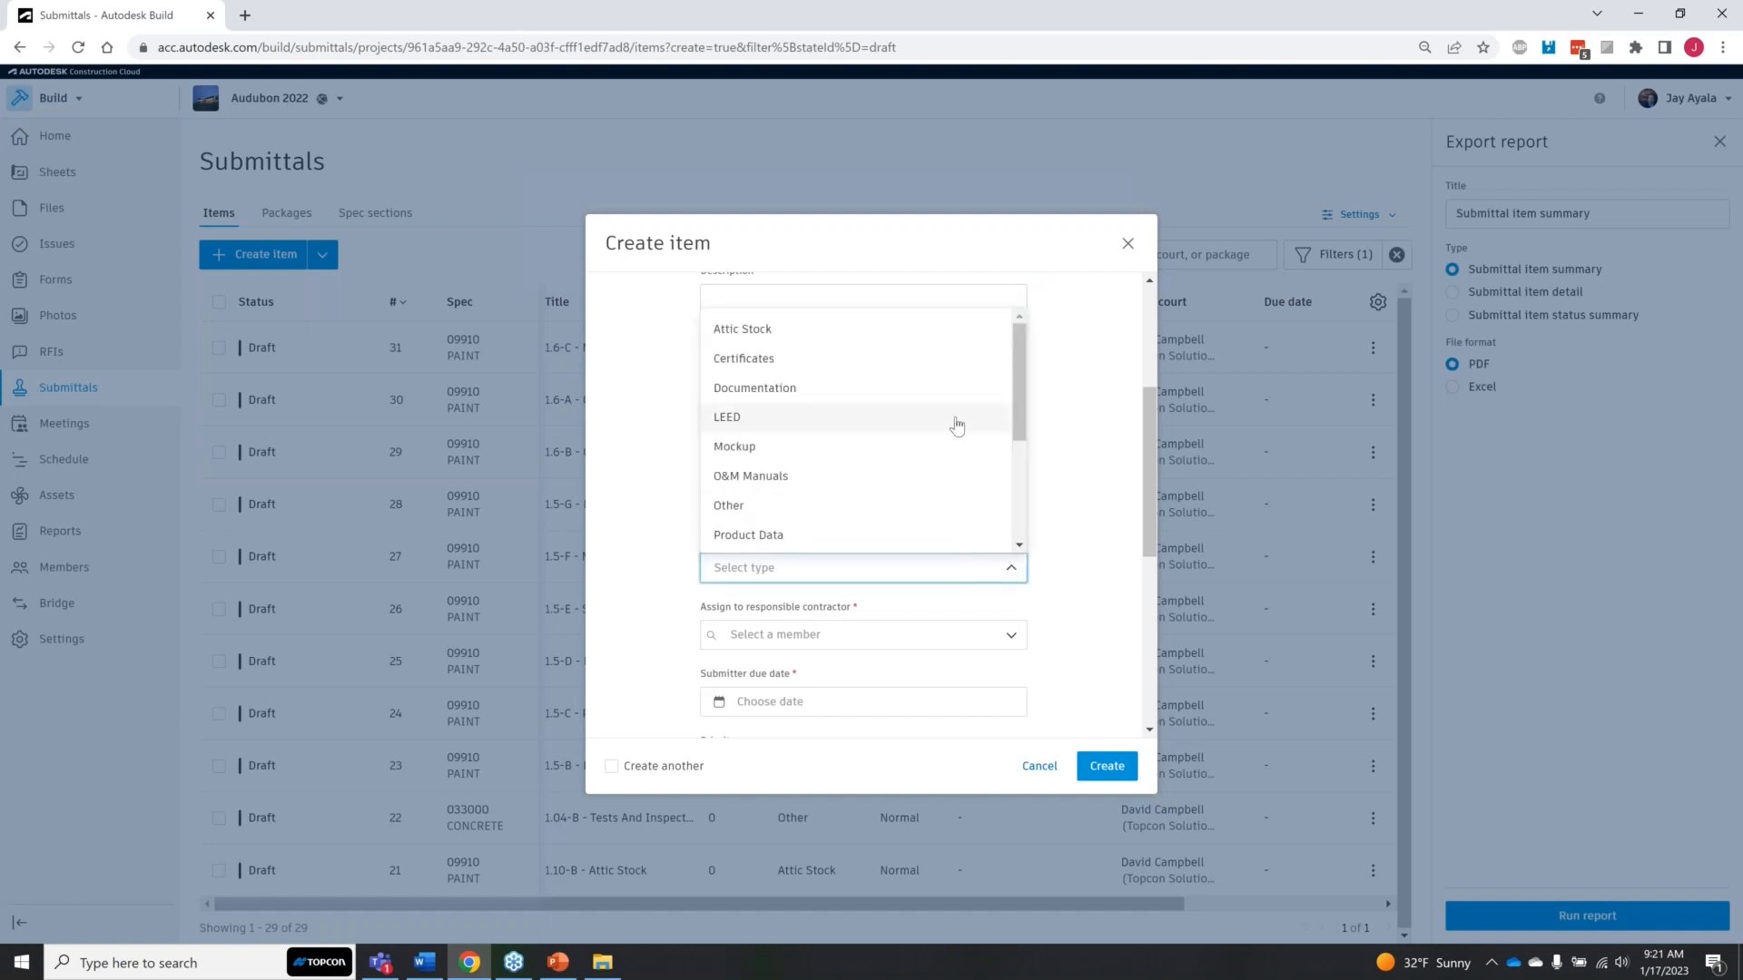
scroll(1023, 389, down, 3)
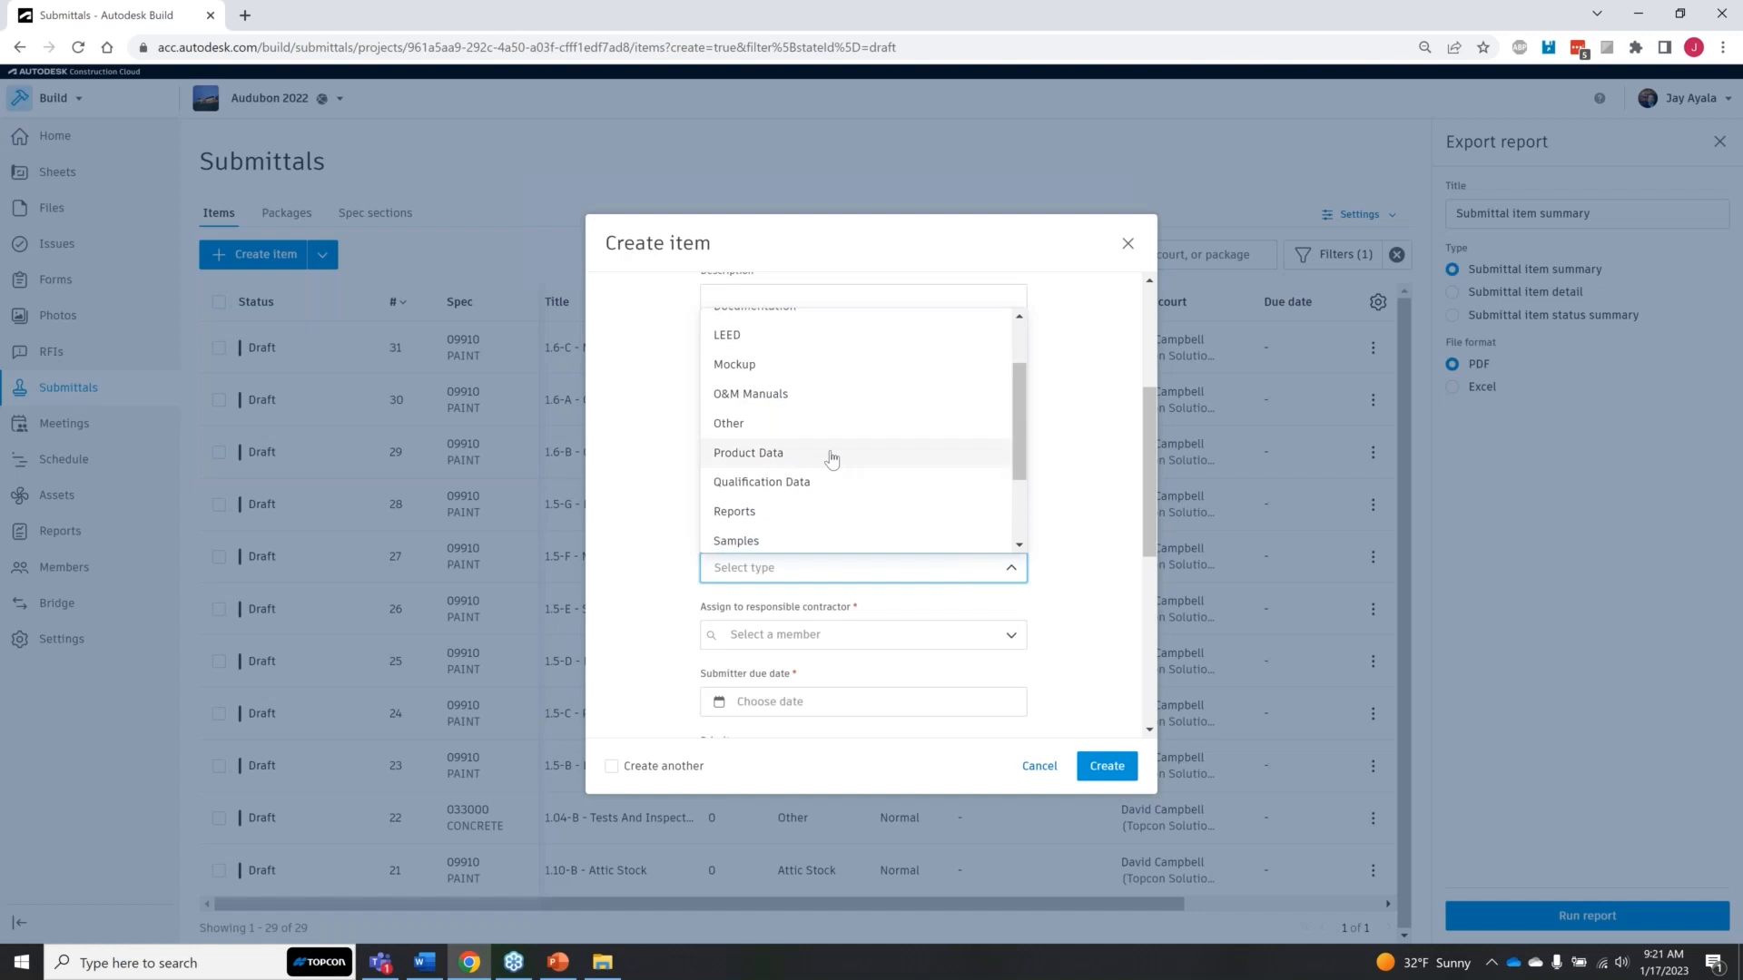
click(831, 455)
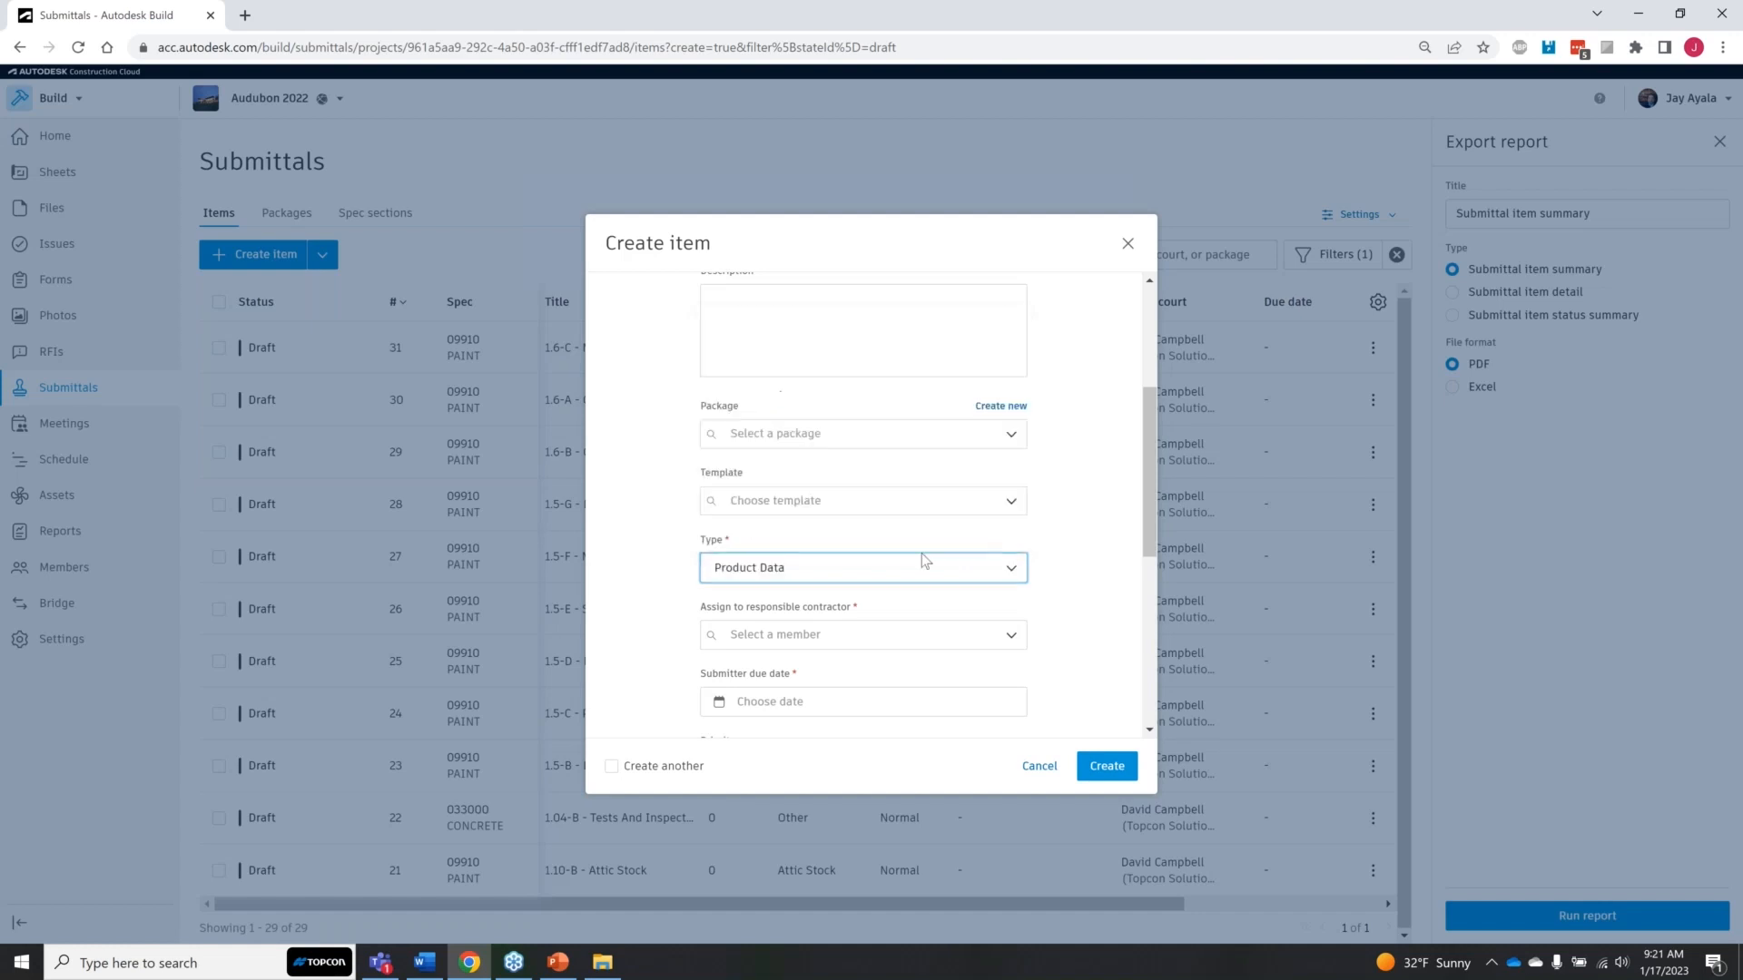
click(1007, 638)
scroll(1016, 532, down, 1)
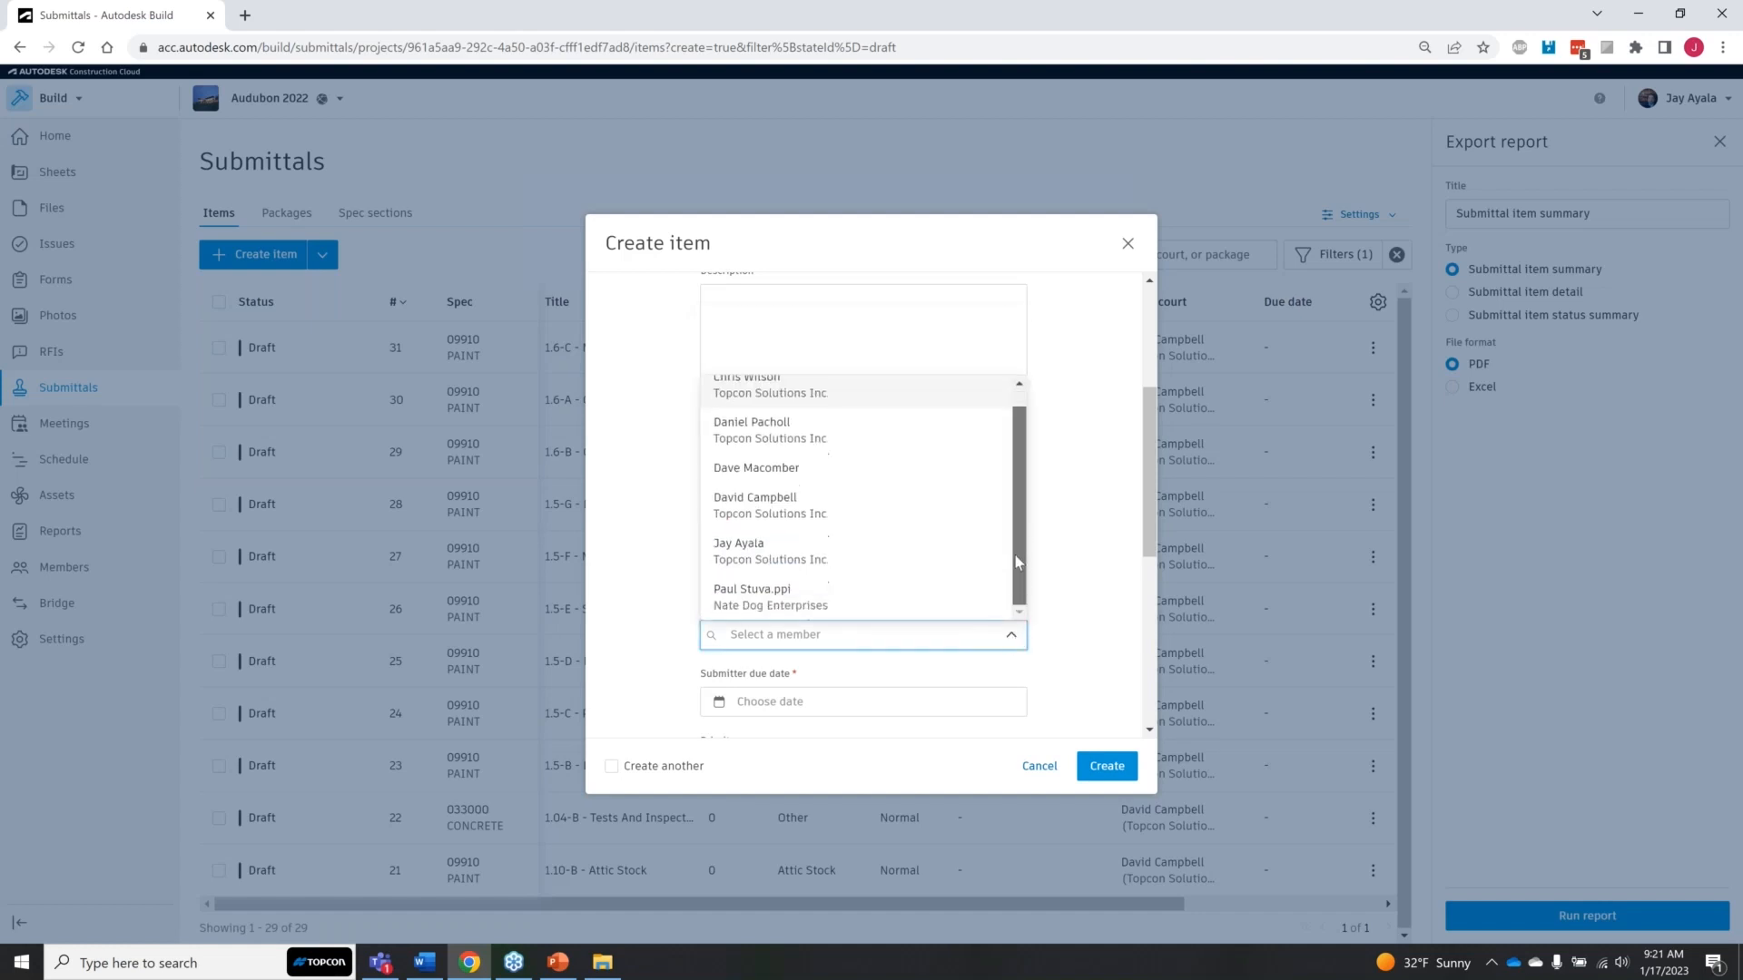
scroll(1017, 529, up, 1)
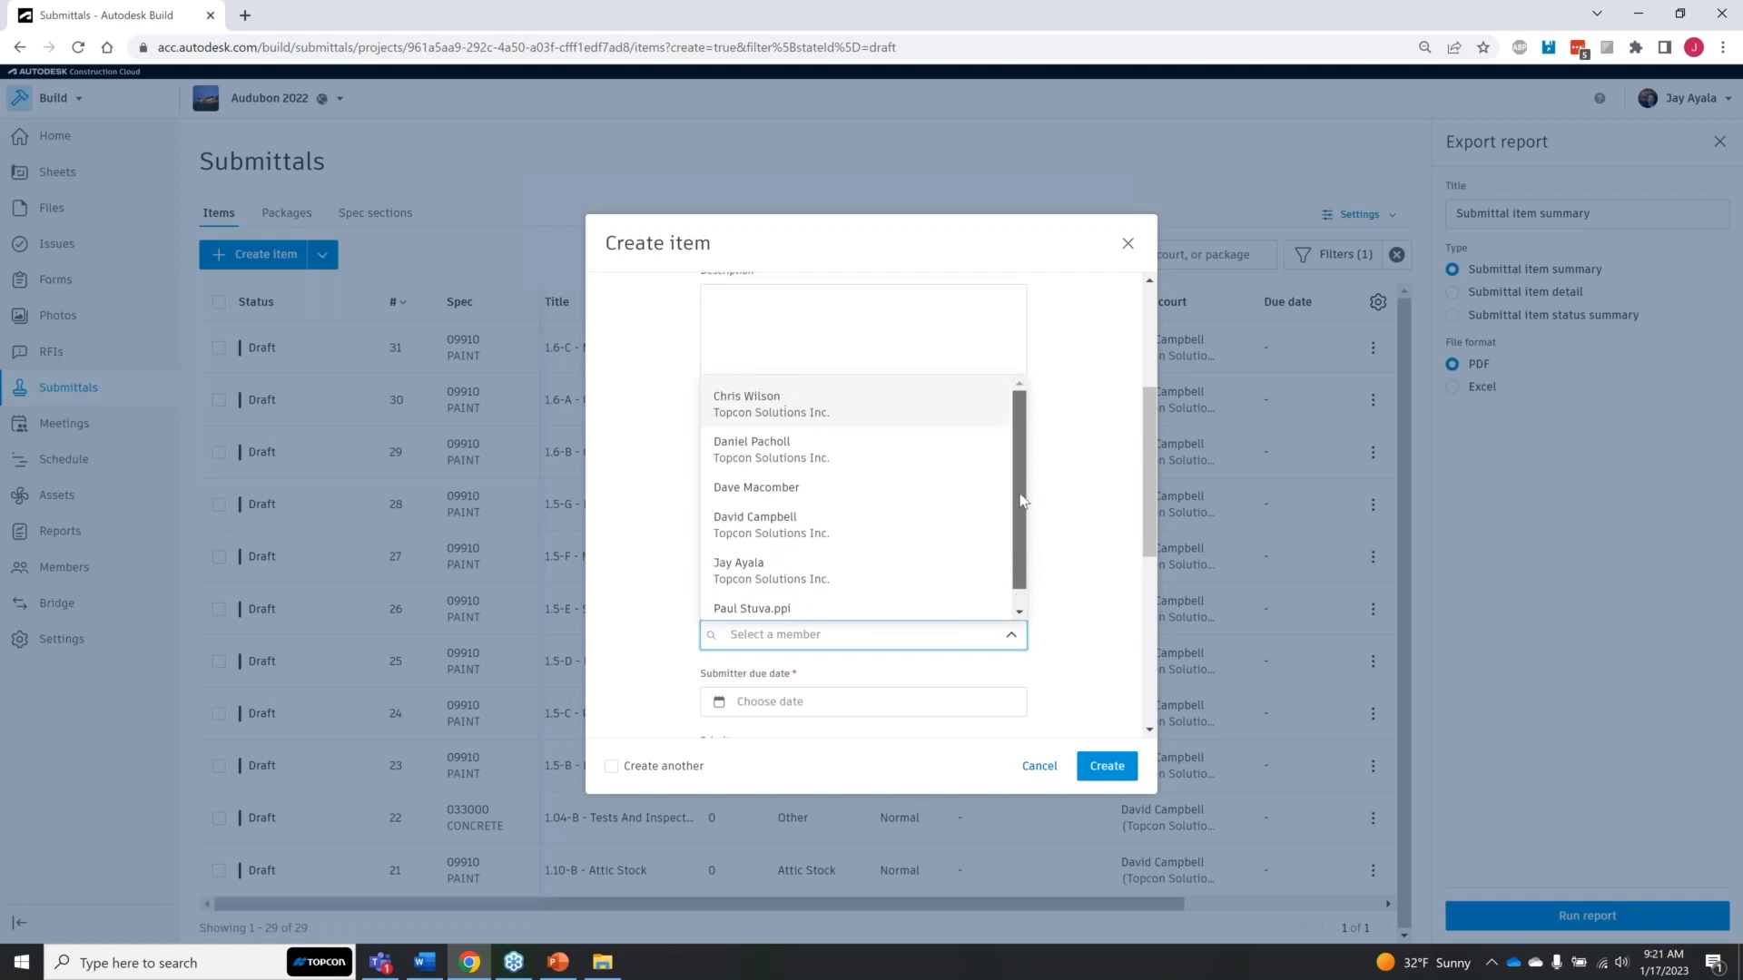
click(771, 445)
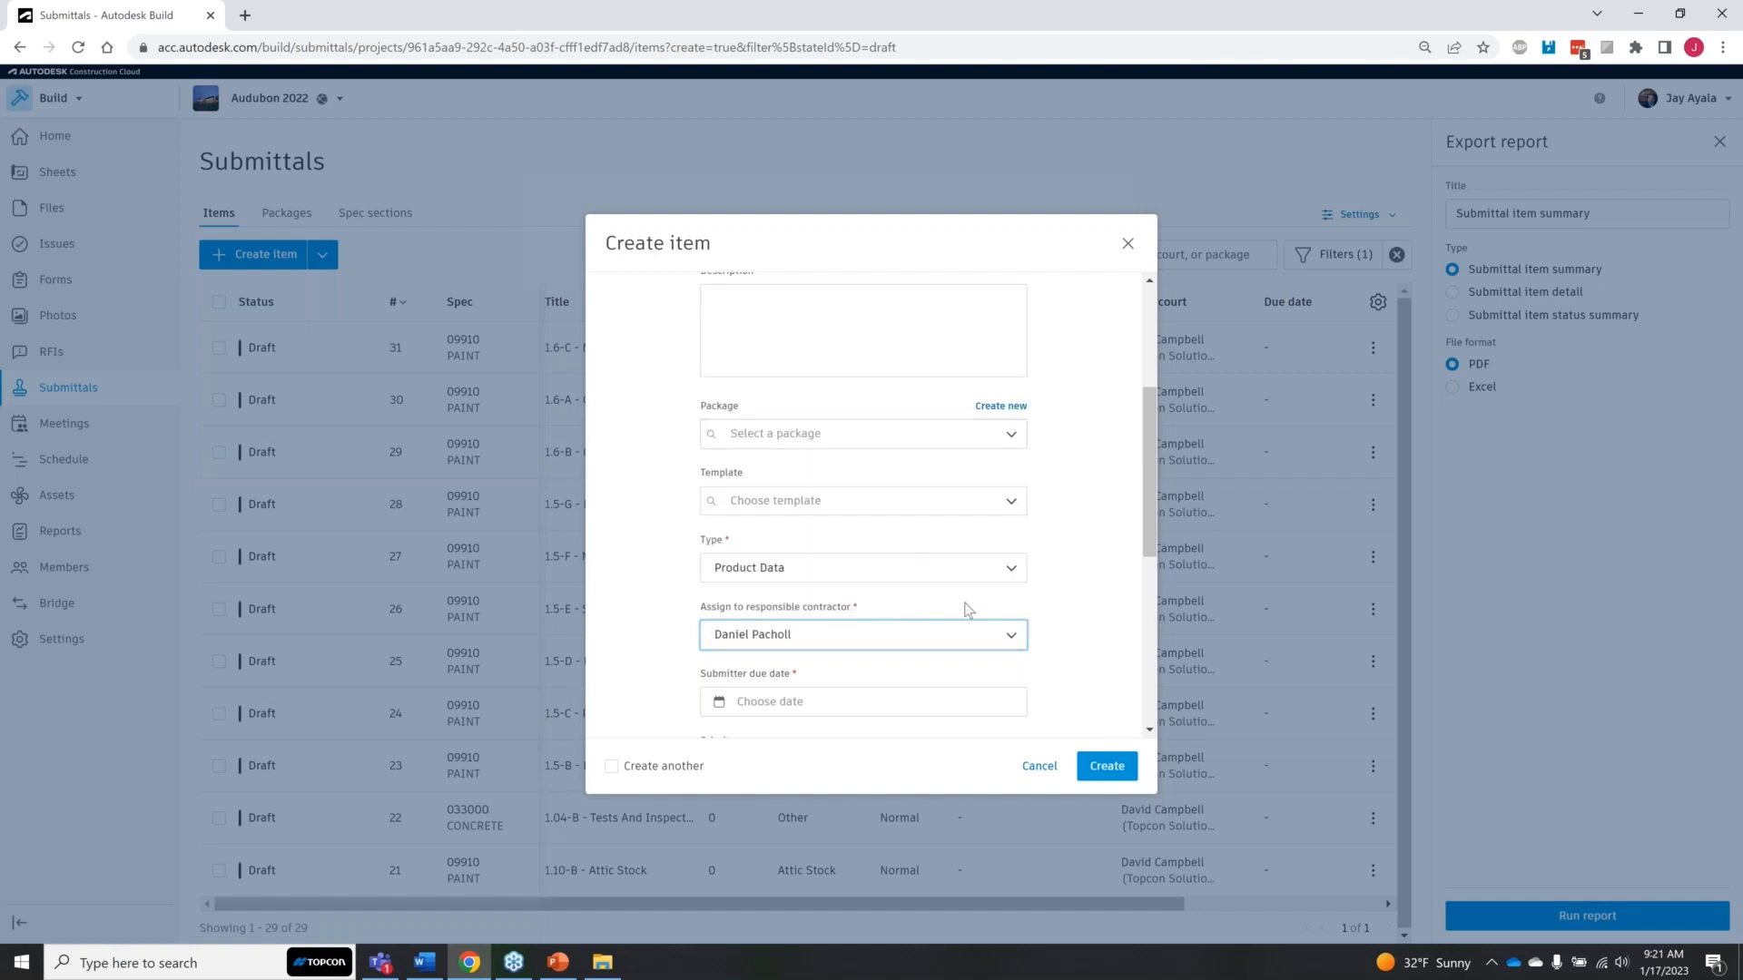
Step: Set the submitter due date to 1/20/2023 and the item's priority to Low
scroll(1092, 608, down, 4)
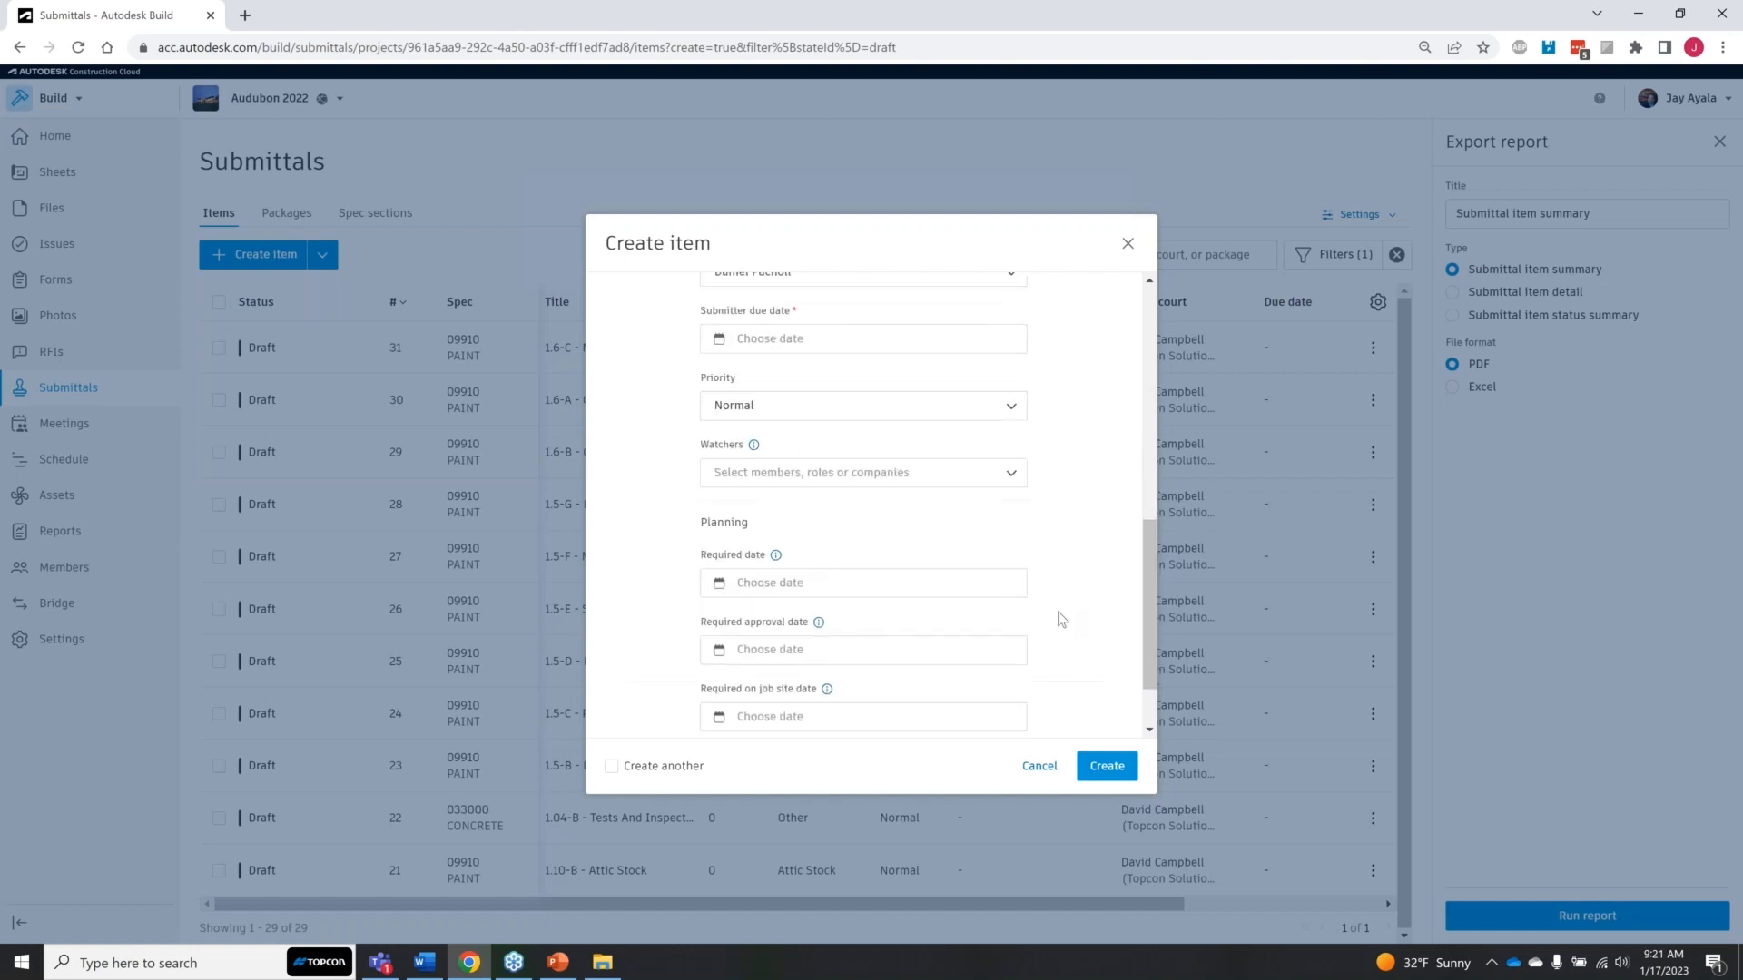
scroll(798, 590, up, 1)
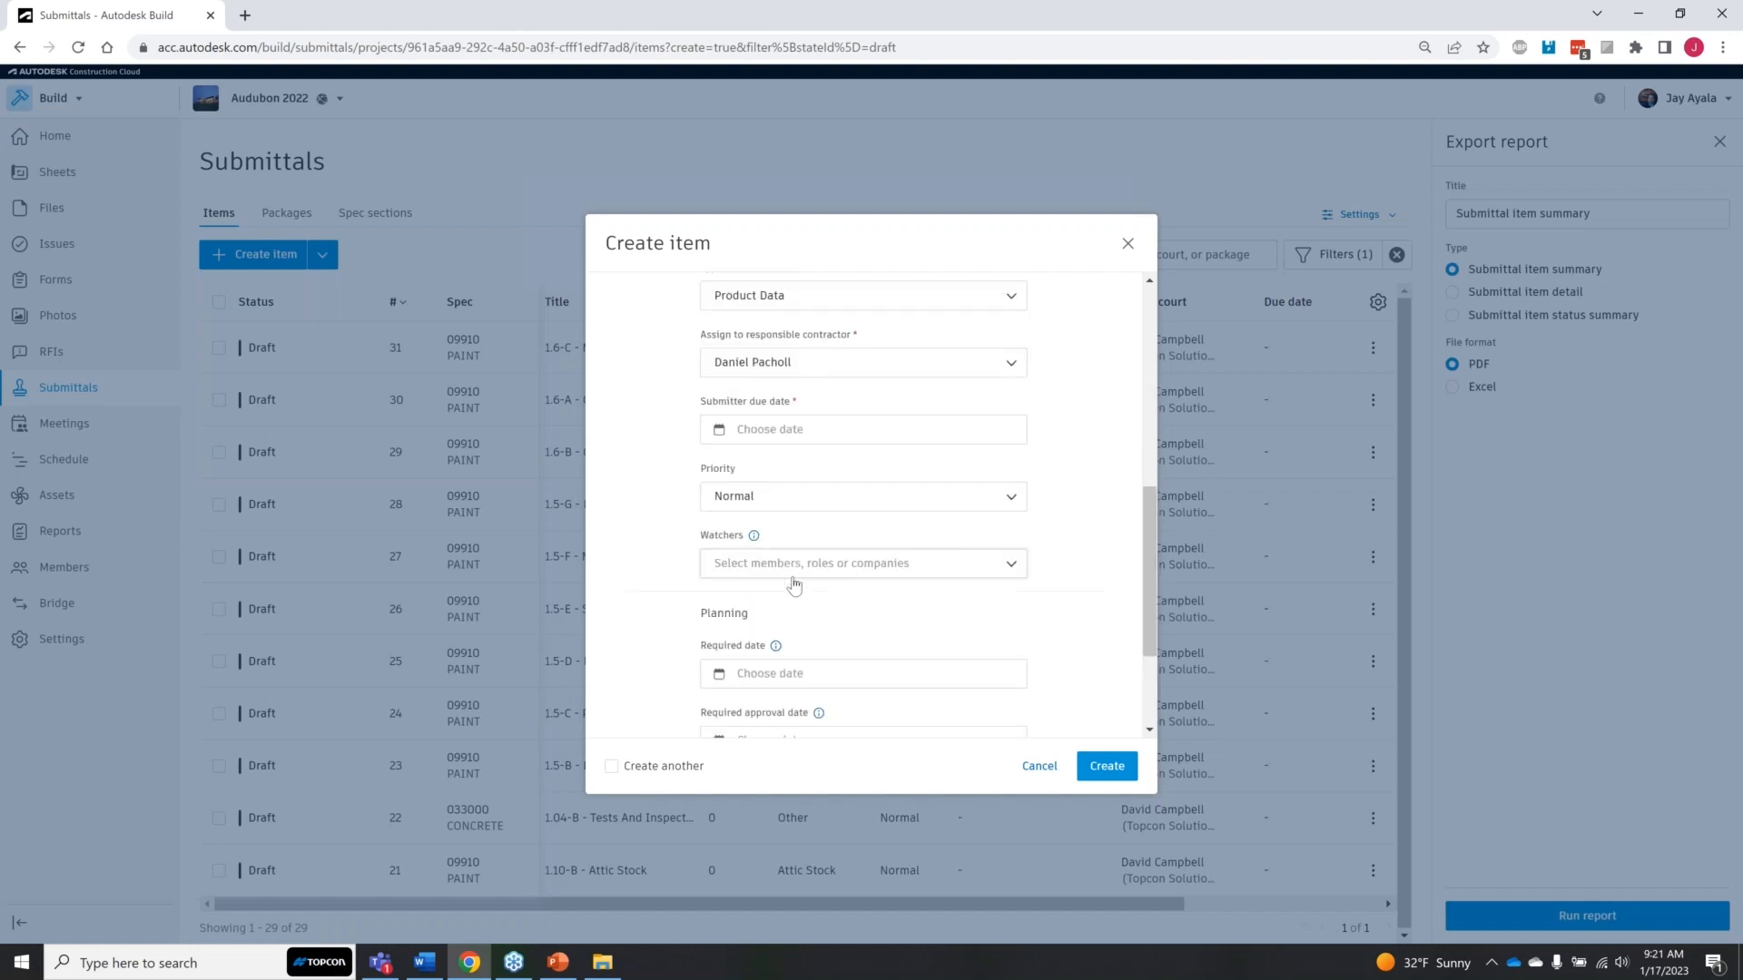
click(799, 428)
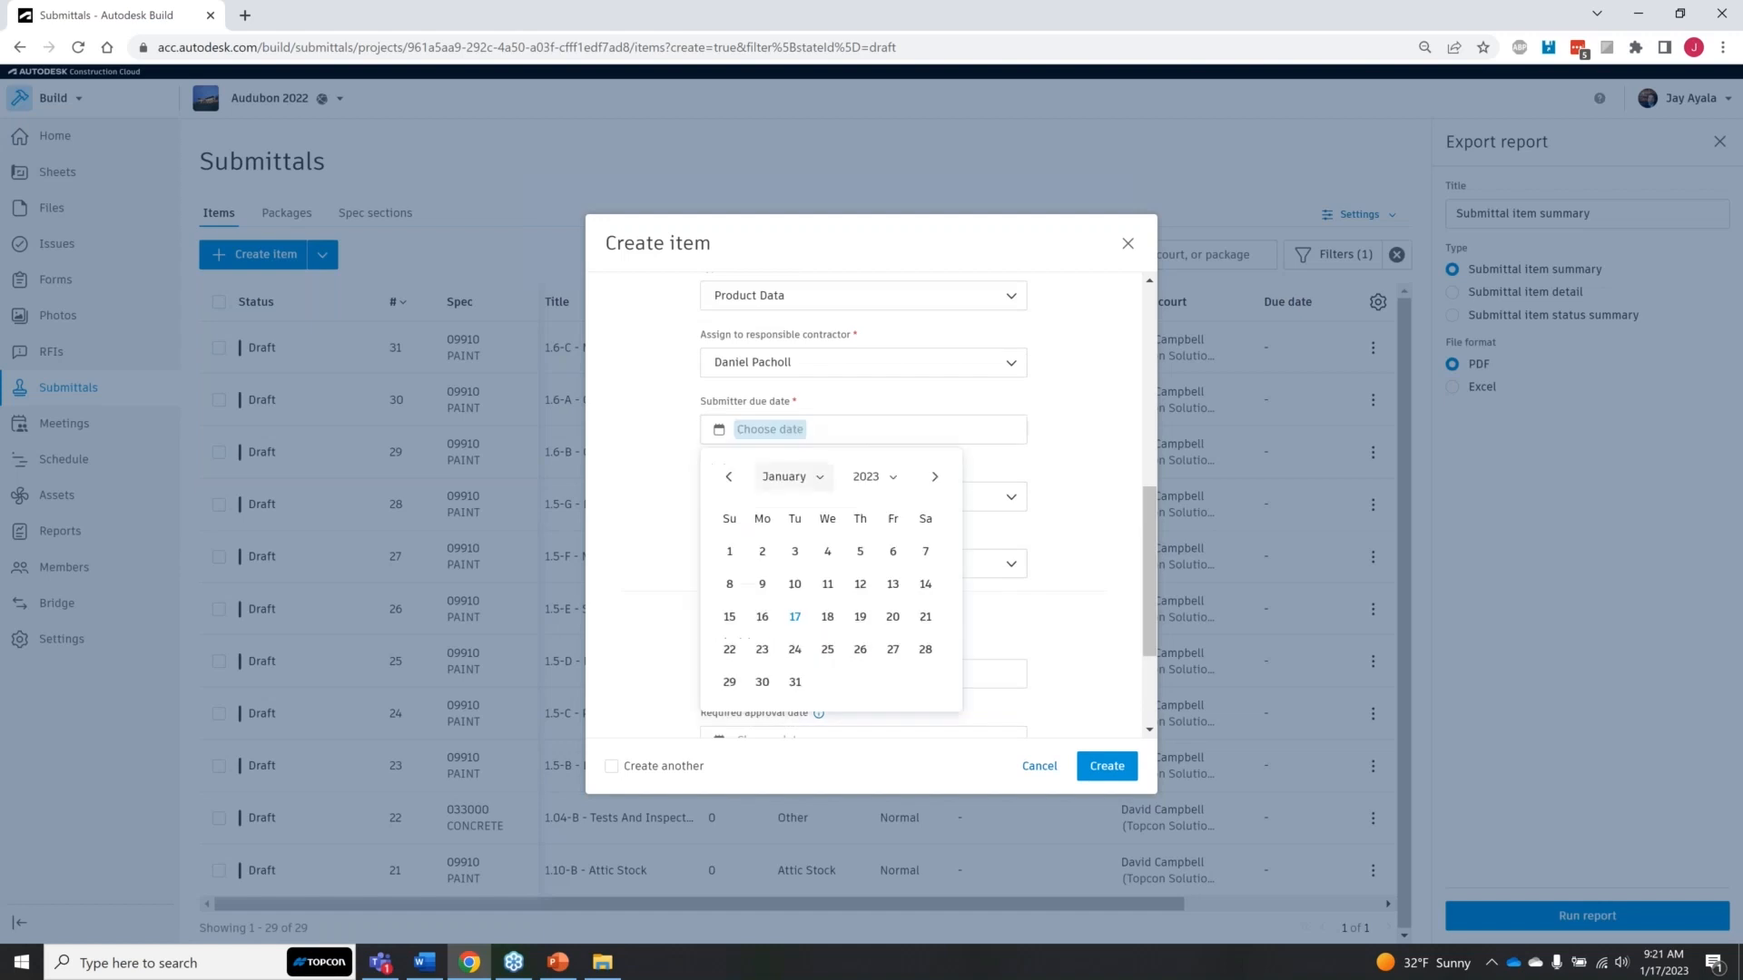
click(894, 618)
click(1014, 501)
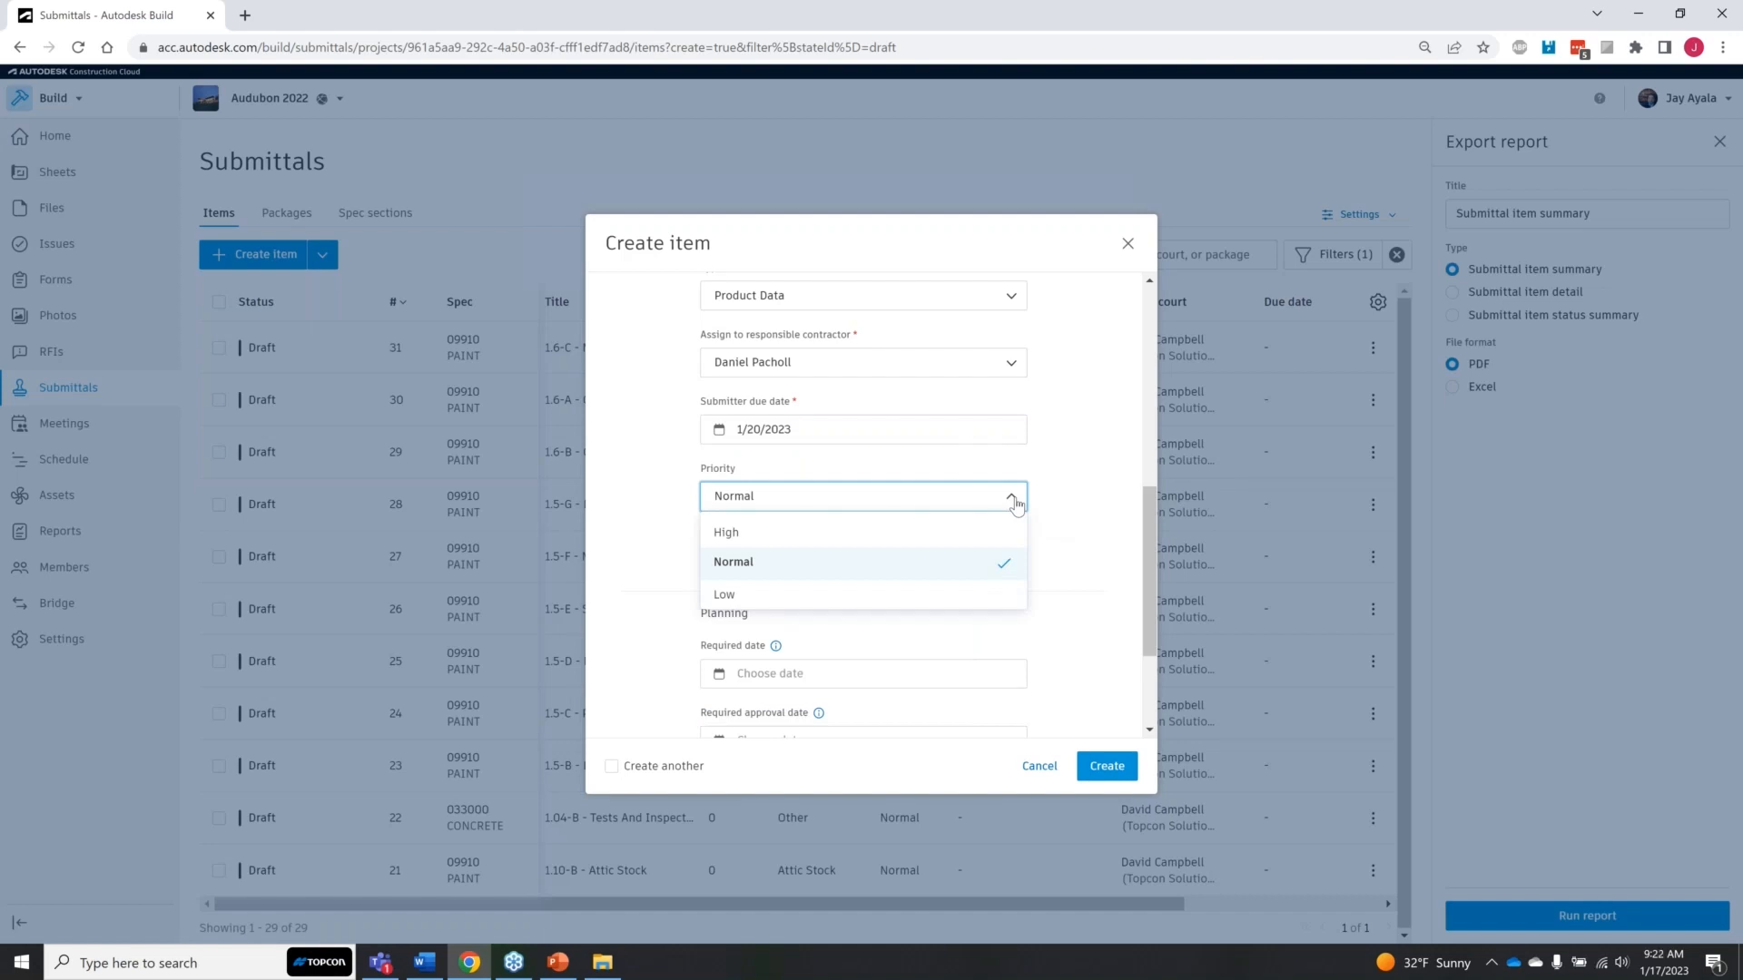
click(919, 597)
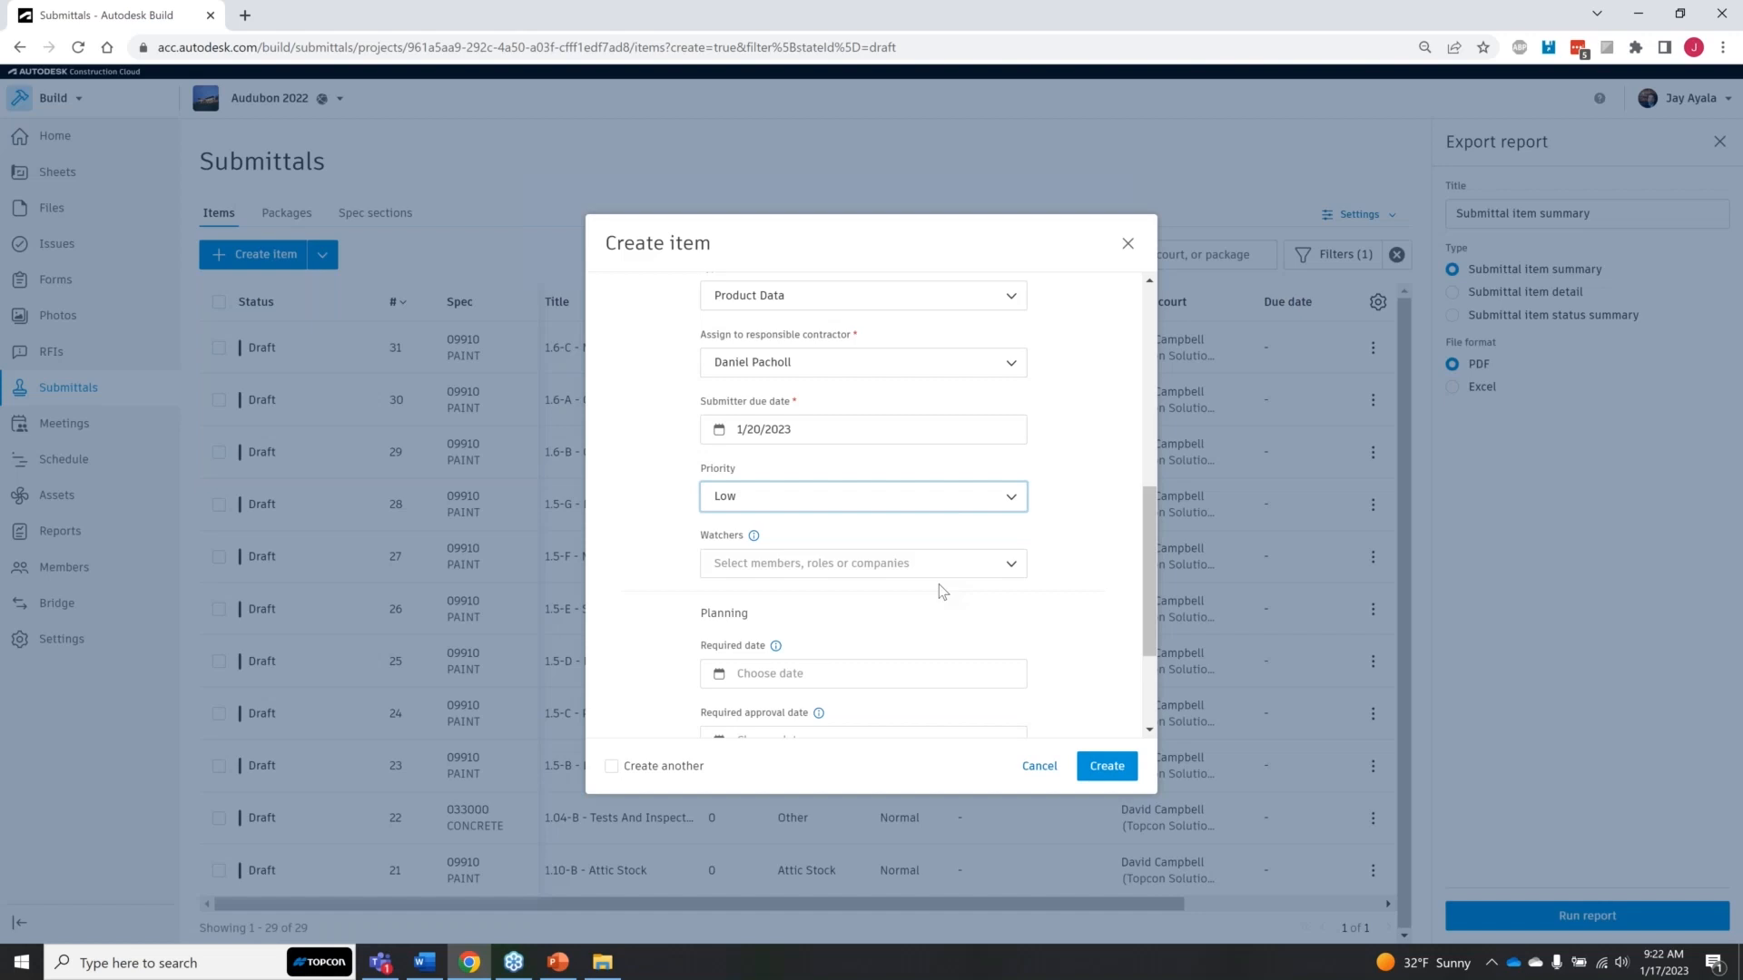
Step: Add a Topcon Solutions Inc. member as a watcher and remove that watcher again
click(1017, 570)
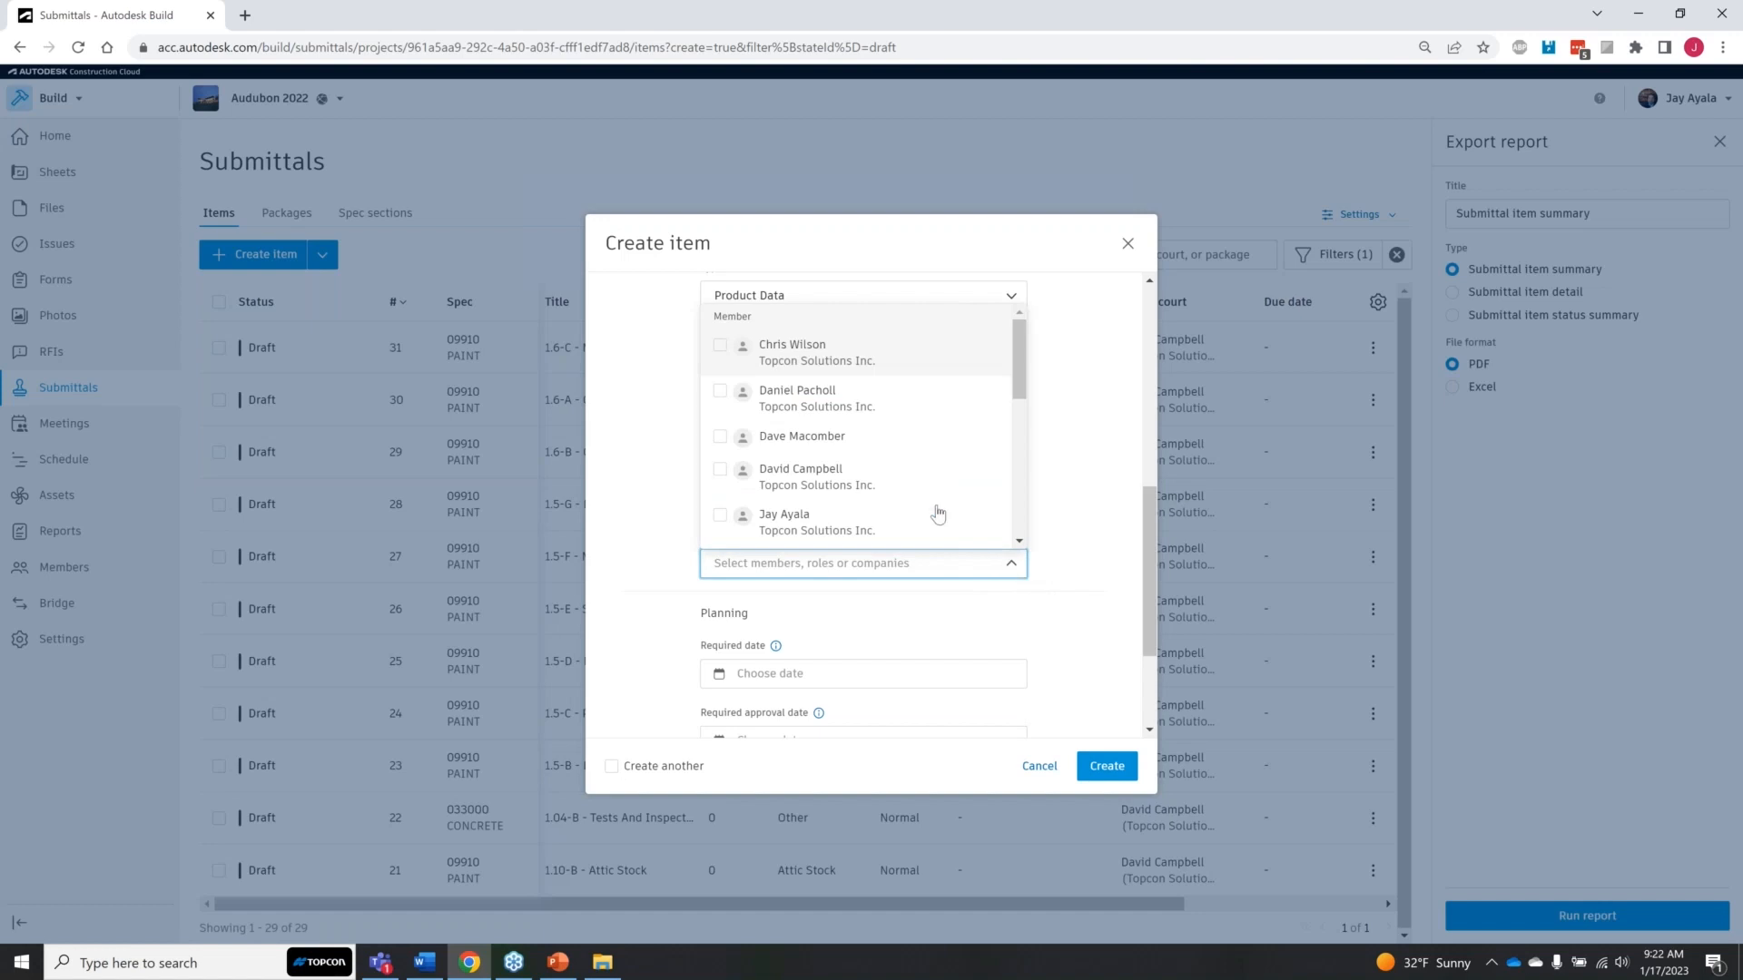
click(872, 477)
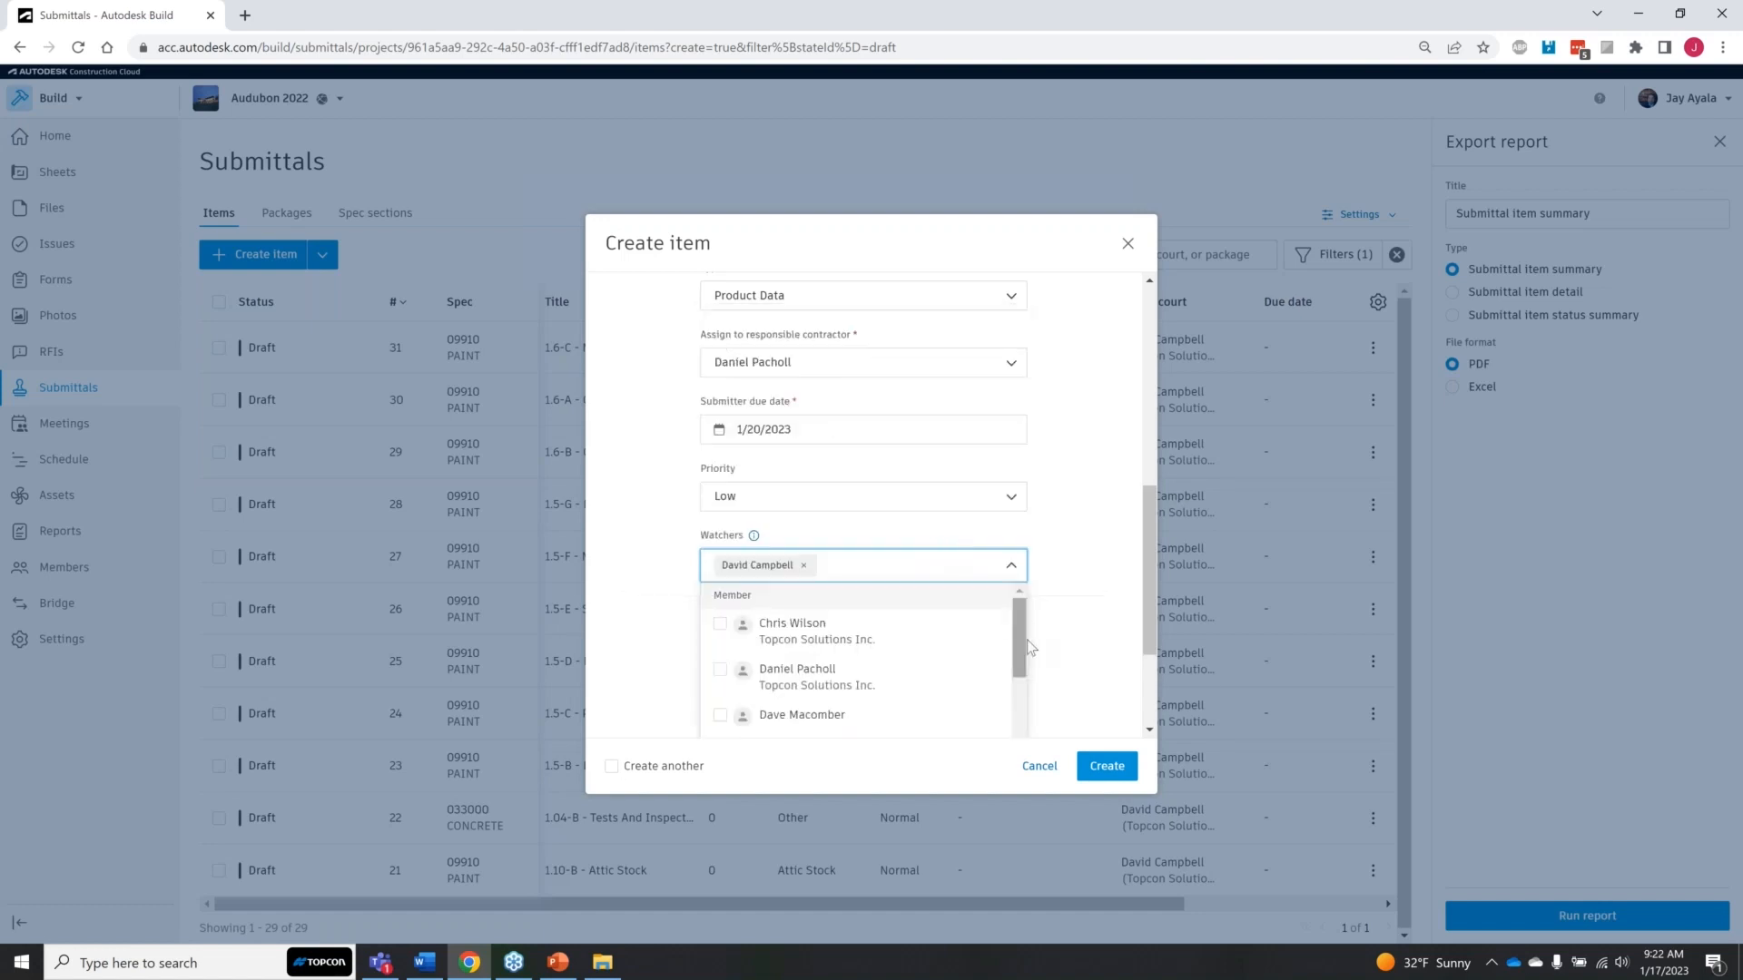
click(1073, 615)
click(803, 565)
click(1081, 606)
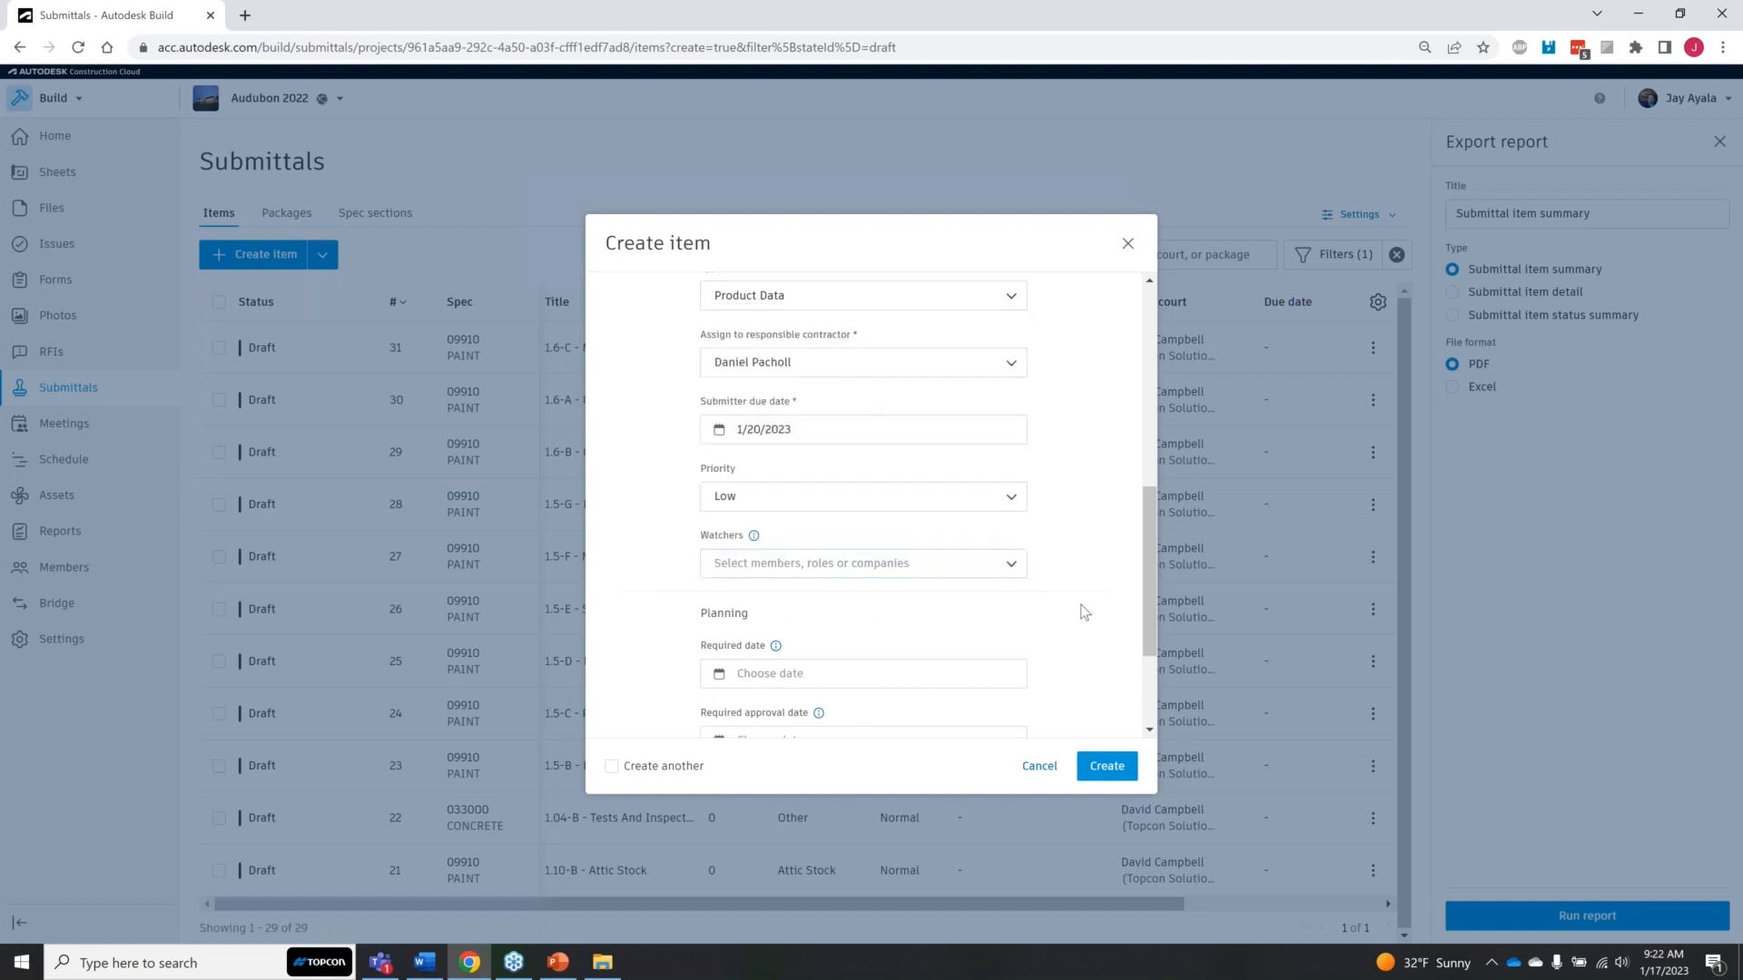
Step: Set the required date in the item's planning details to 1/20/2023
scroll(1081, 605, down, 2)
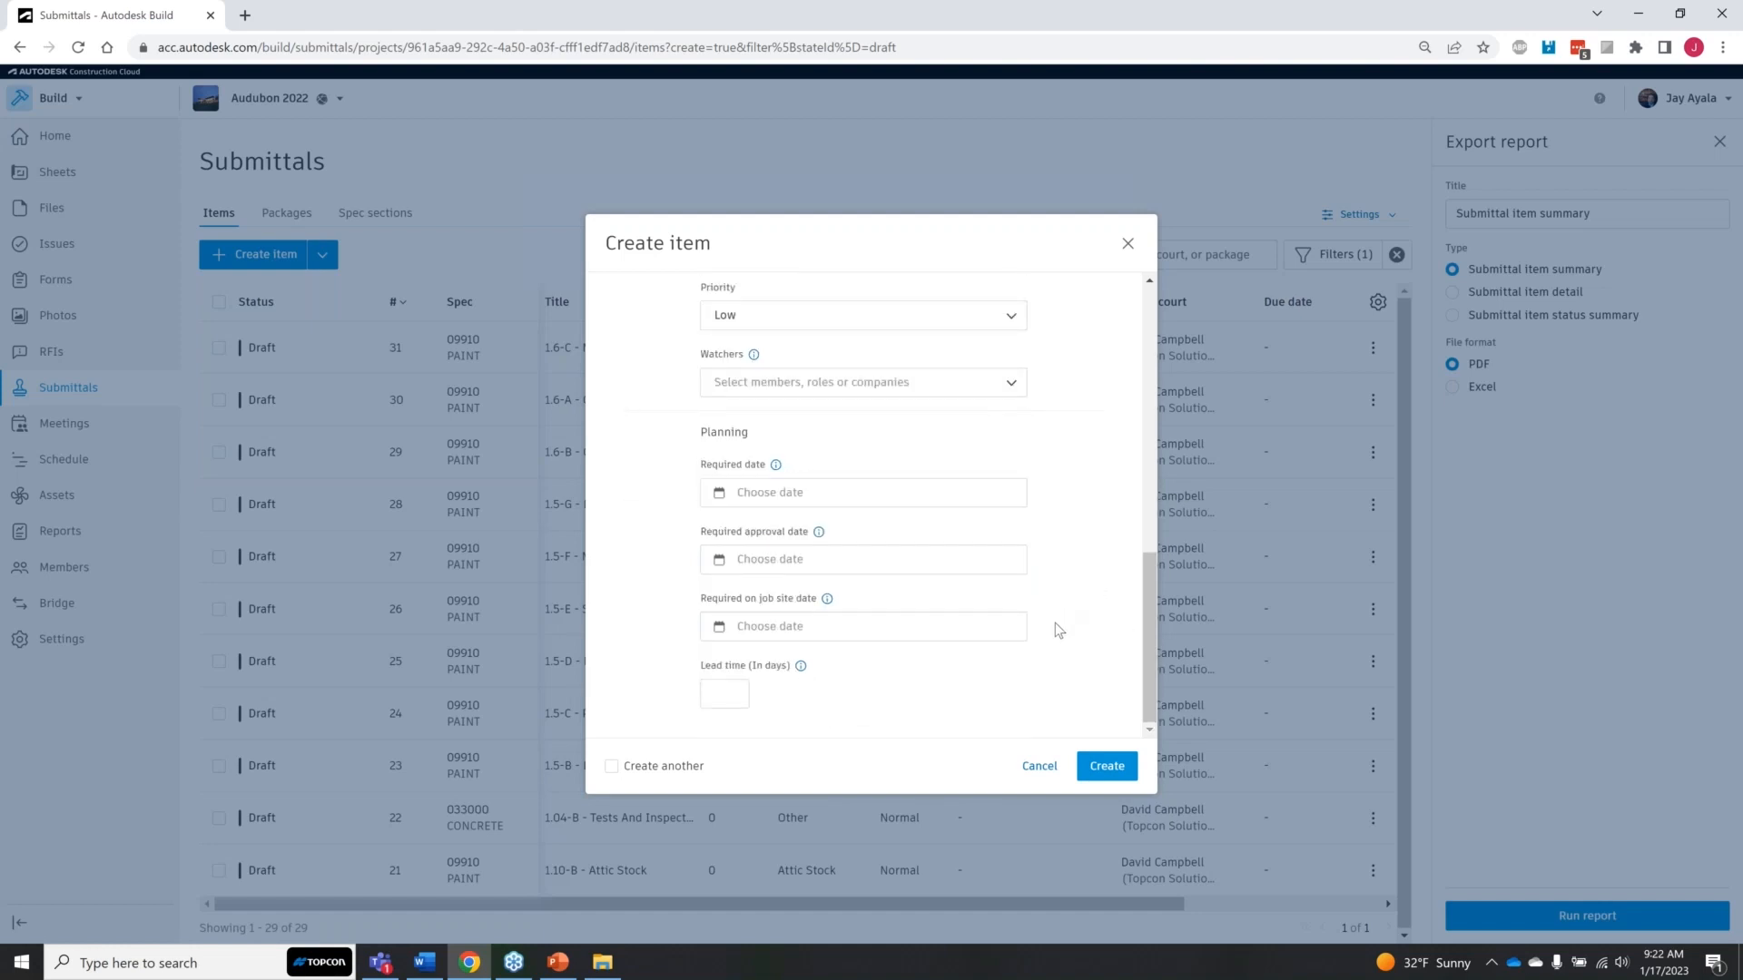
click(825, 486)
click(898, 500)
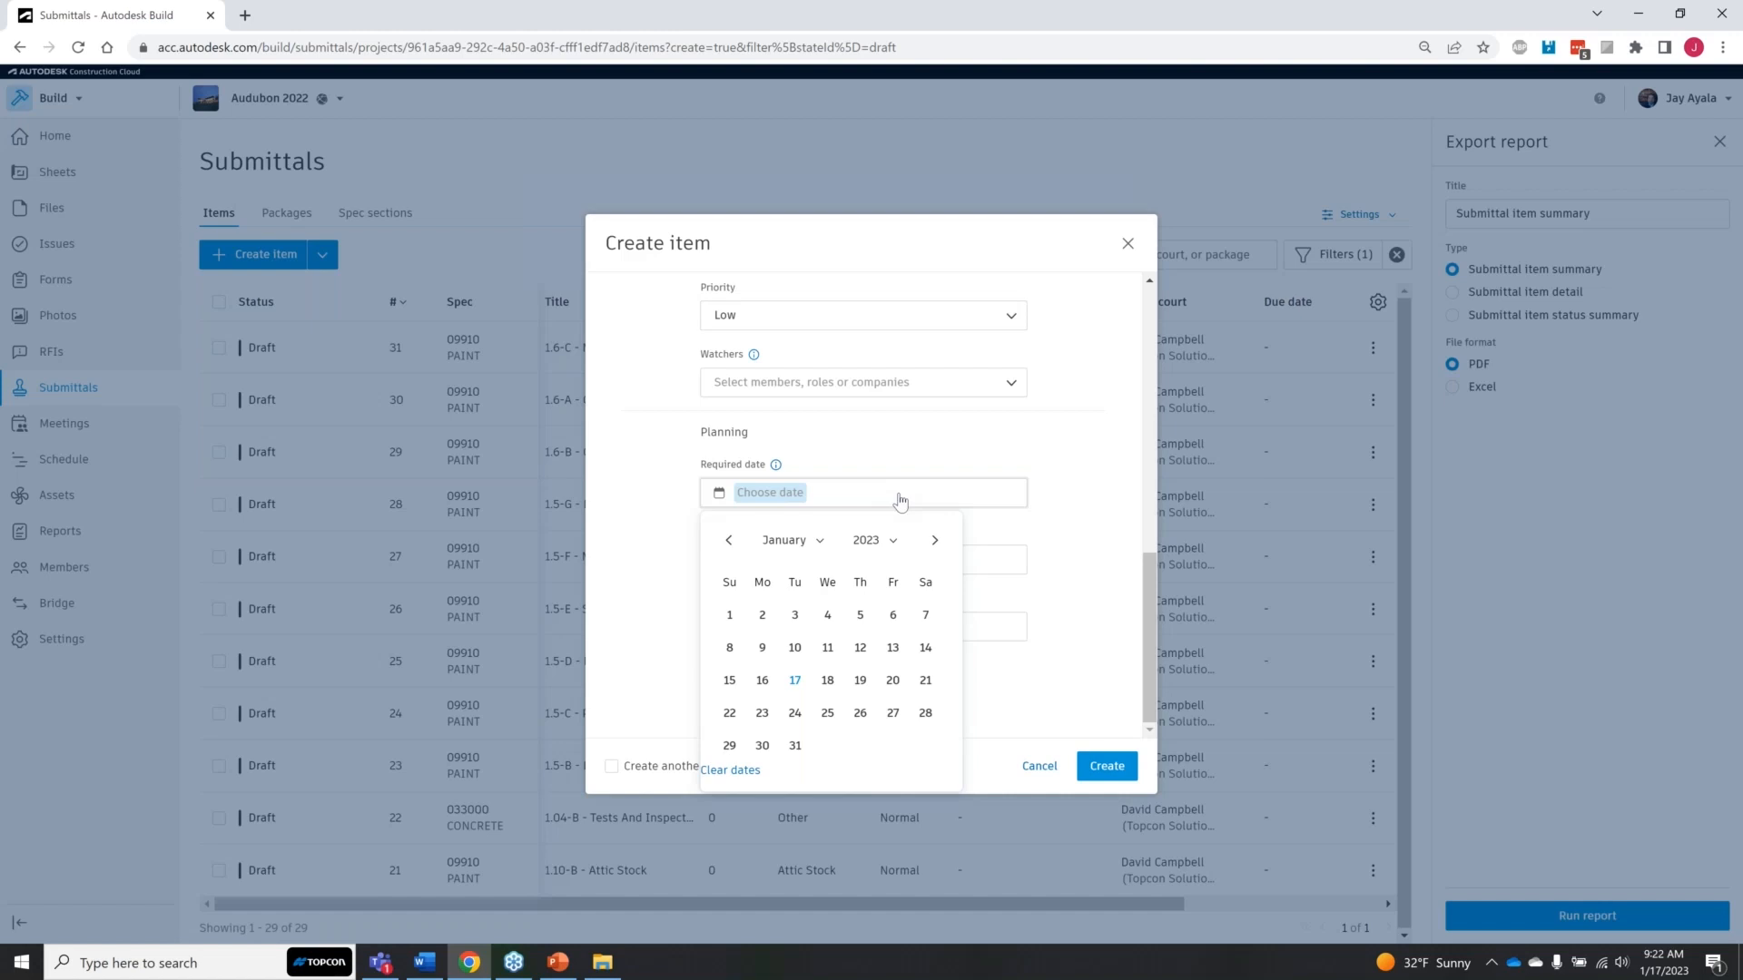
click(894, 681)
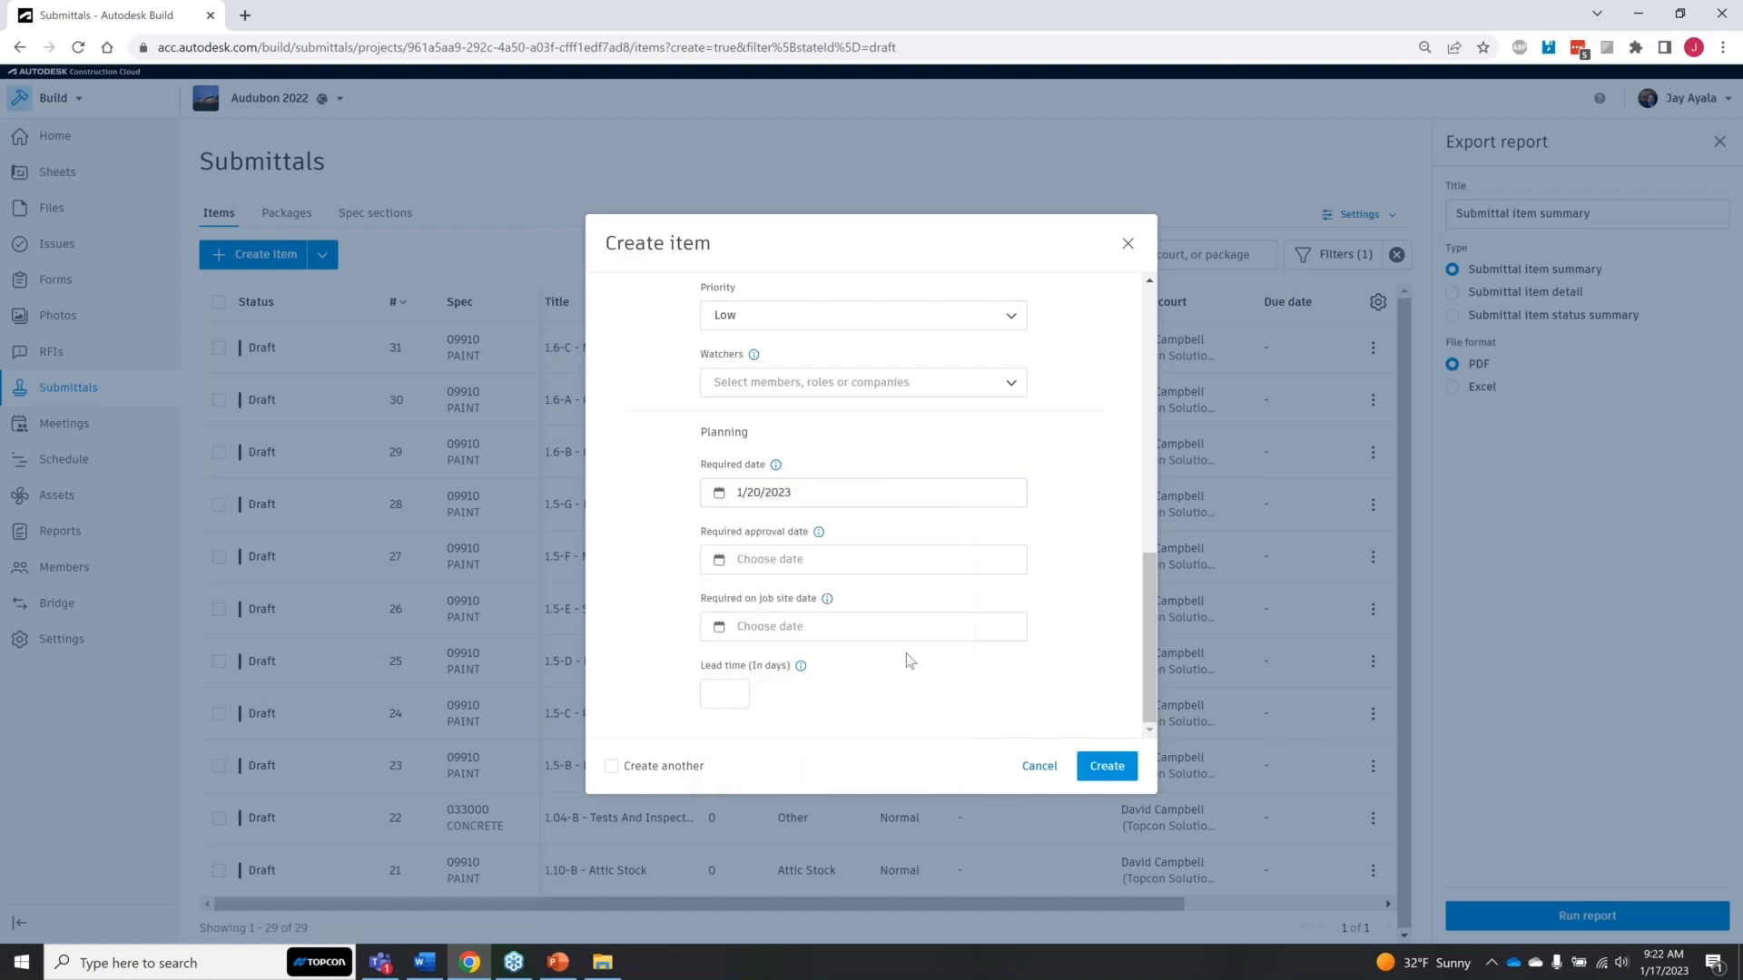
Step: Set the item's required approval date and required on job site date to 1/20/2023
click(945, 569)
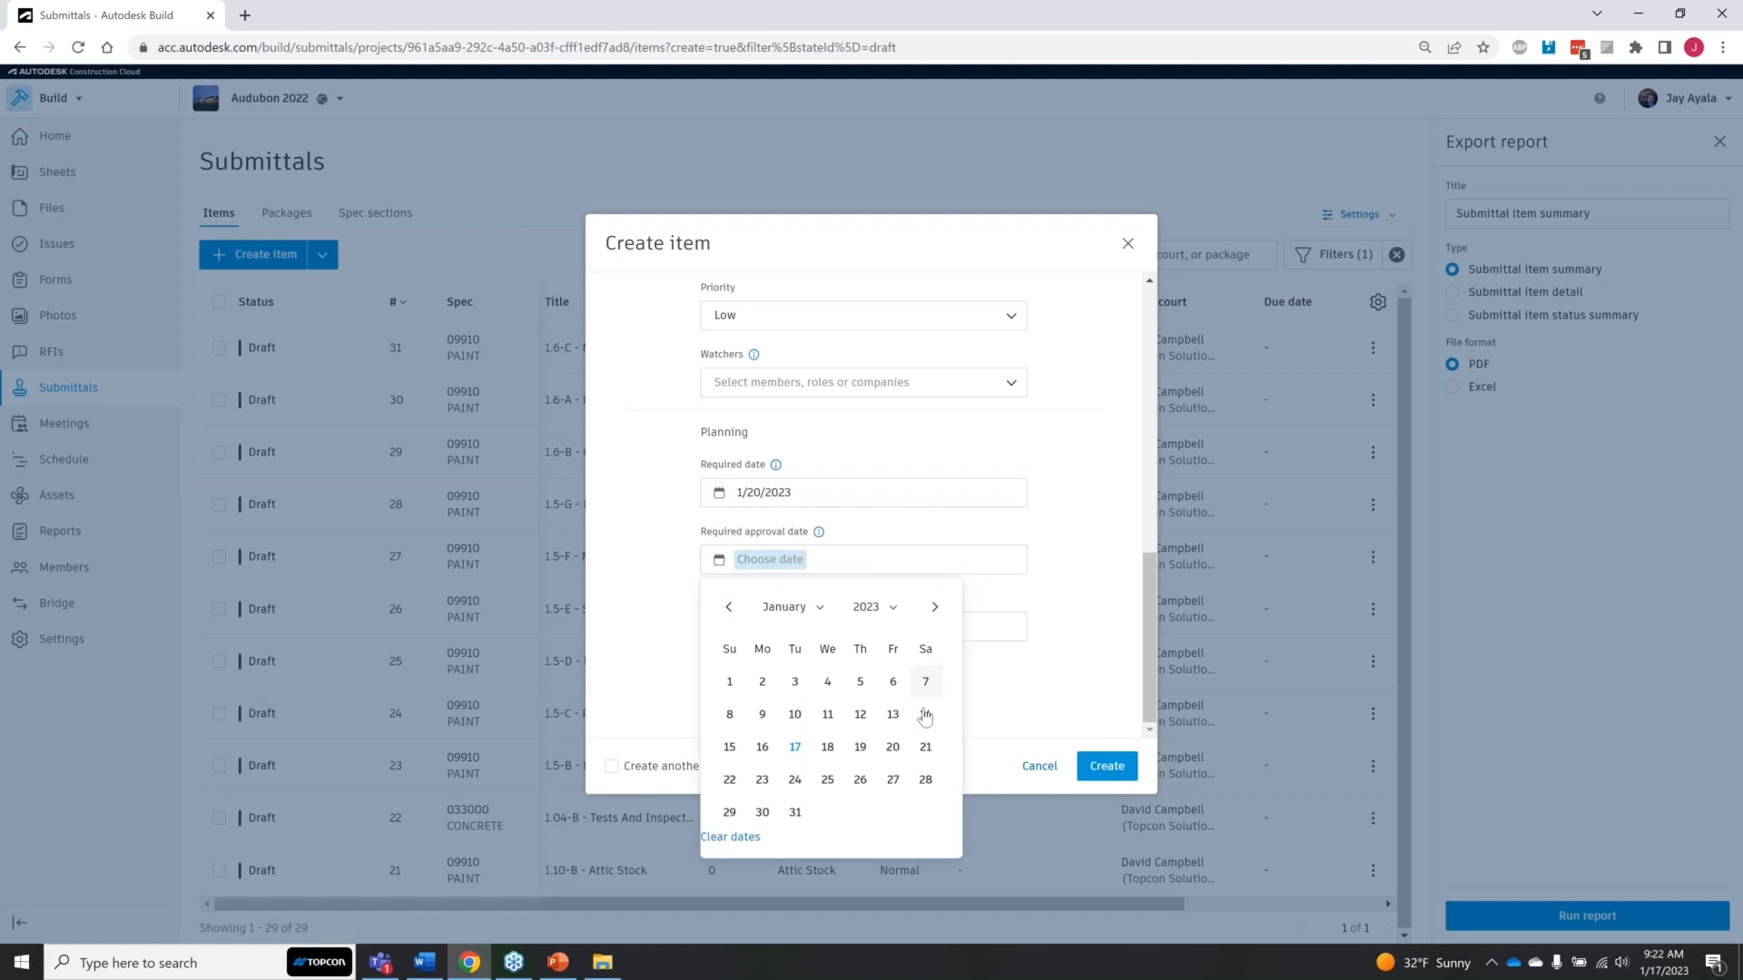
click(893, 758)
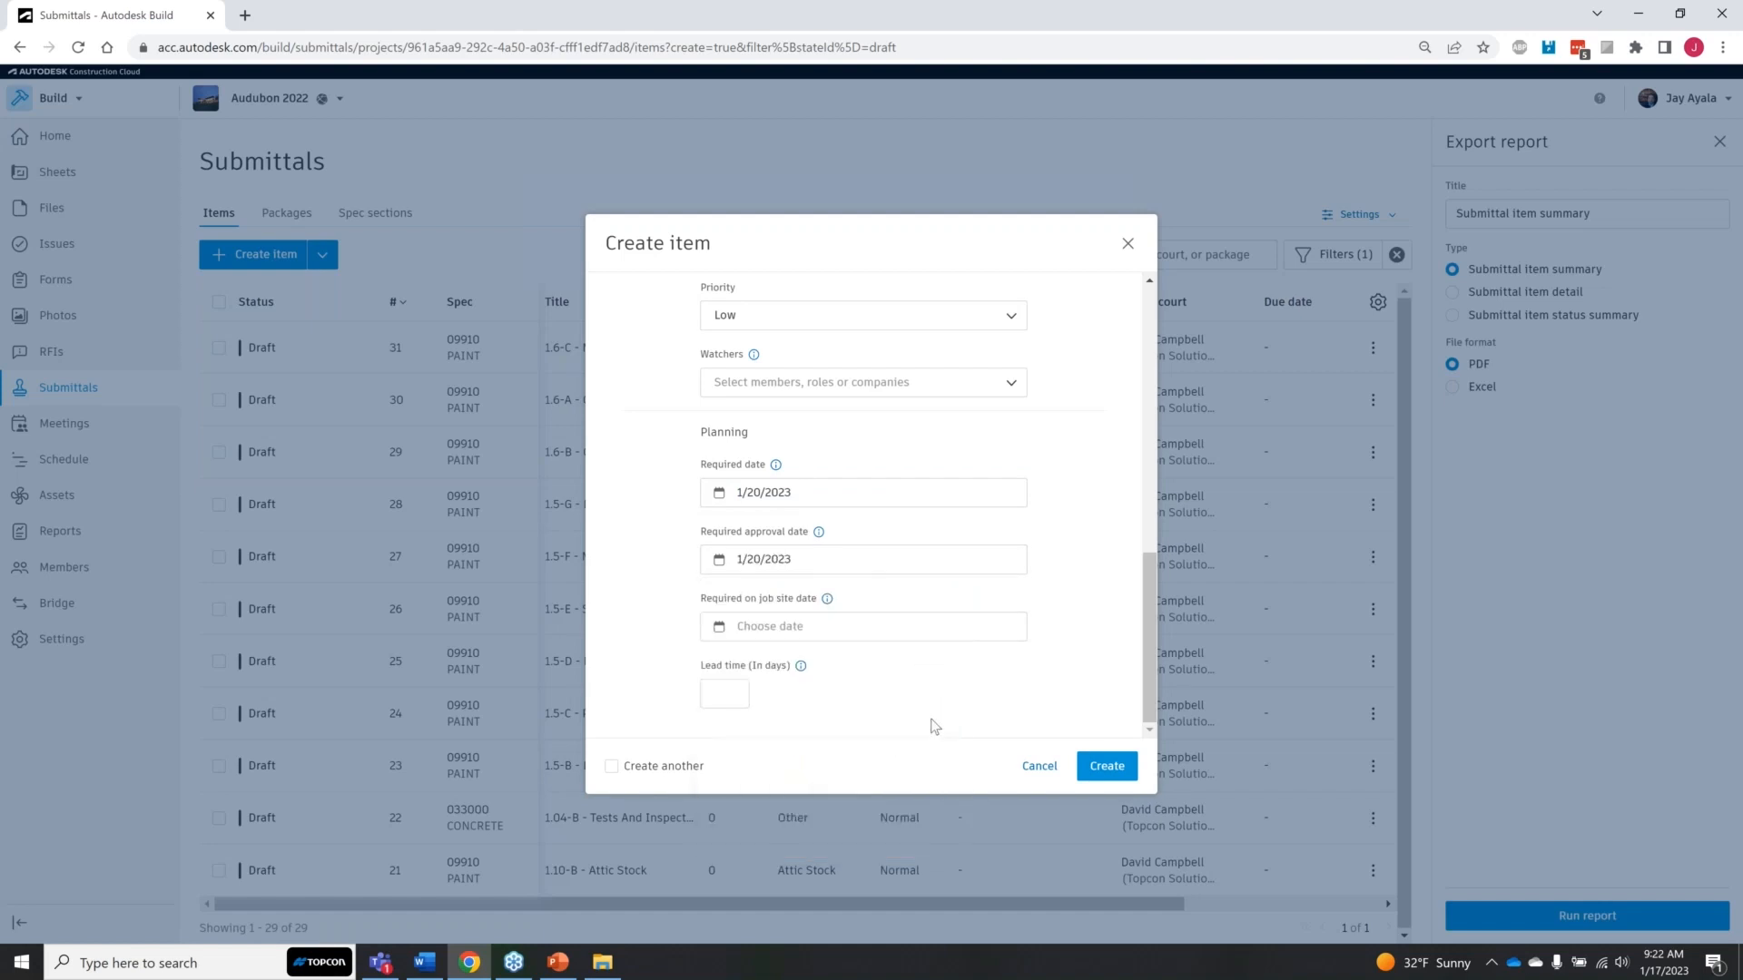
click(985, 628)
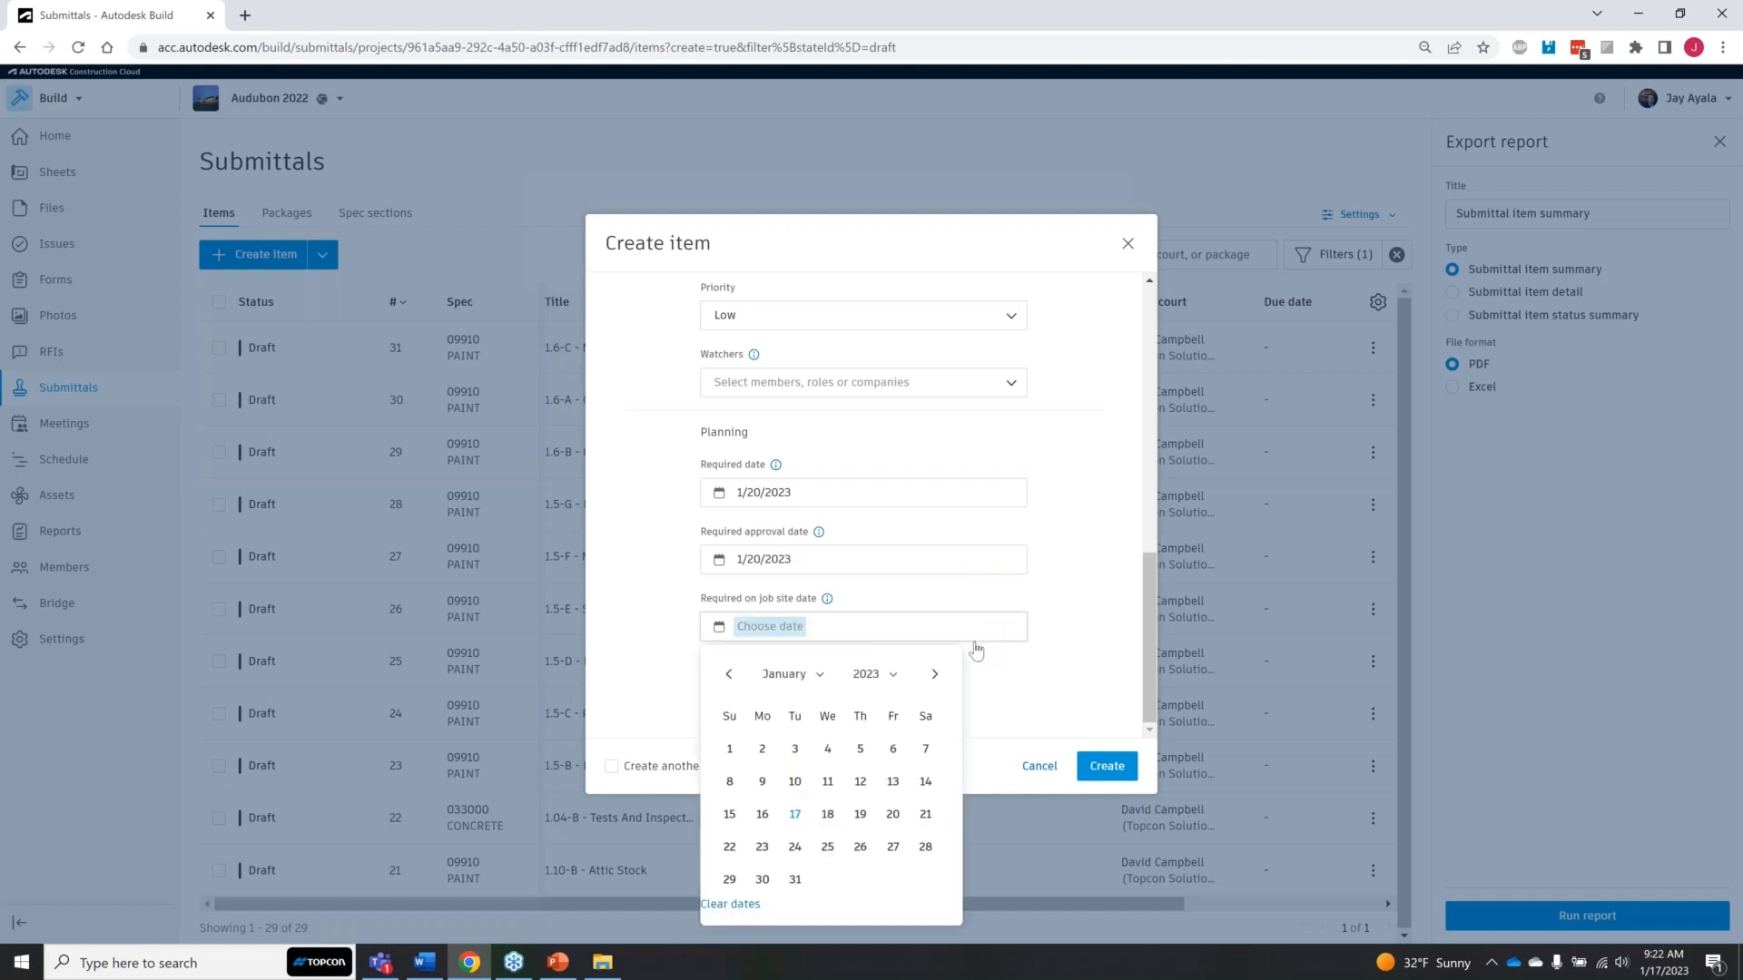
click(893, 814)
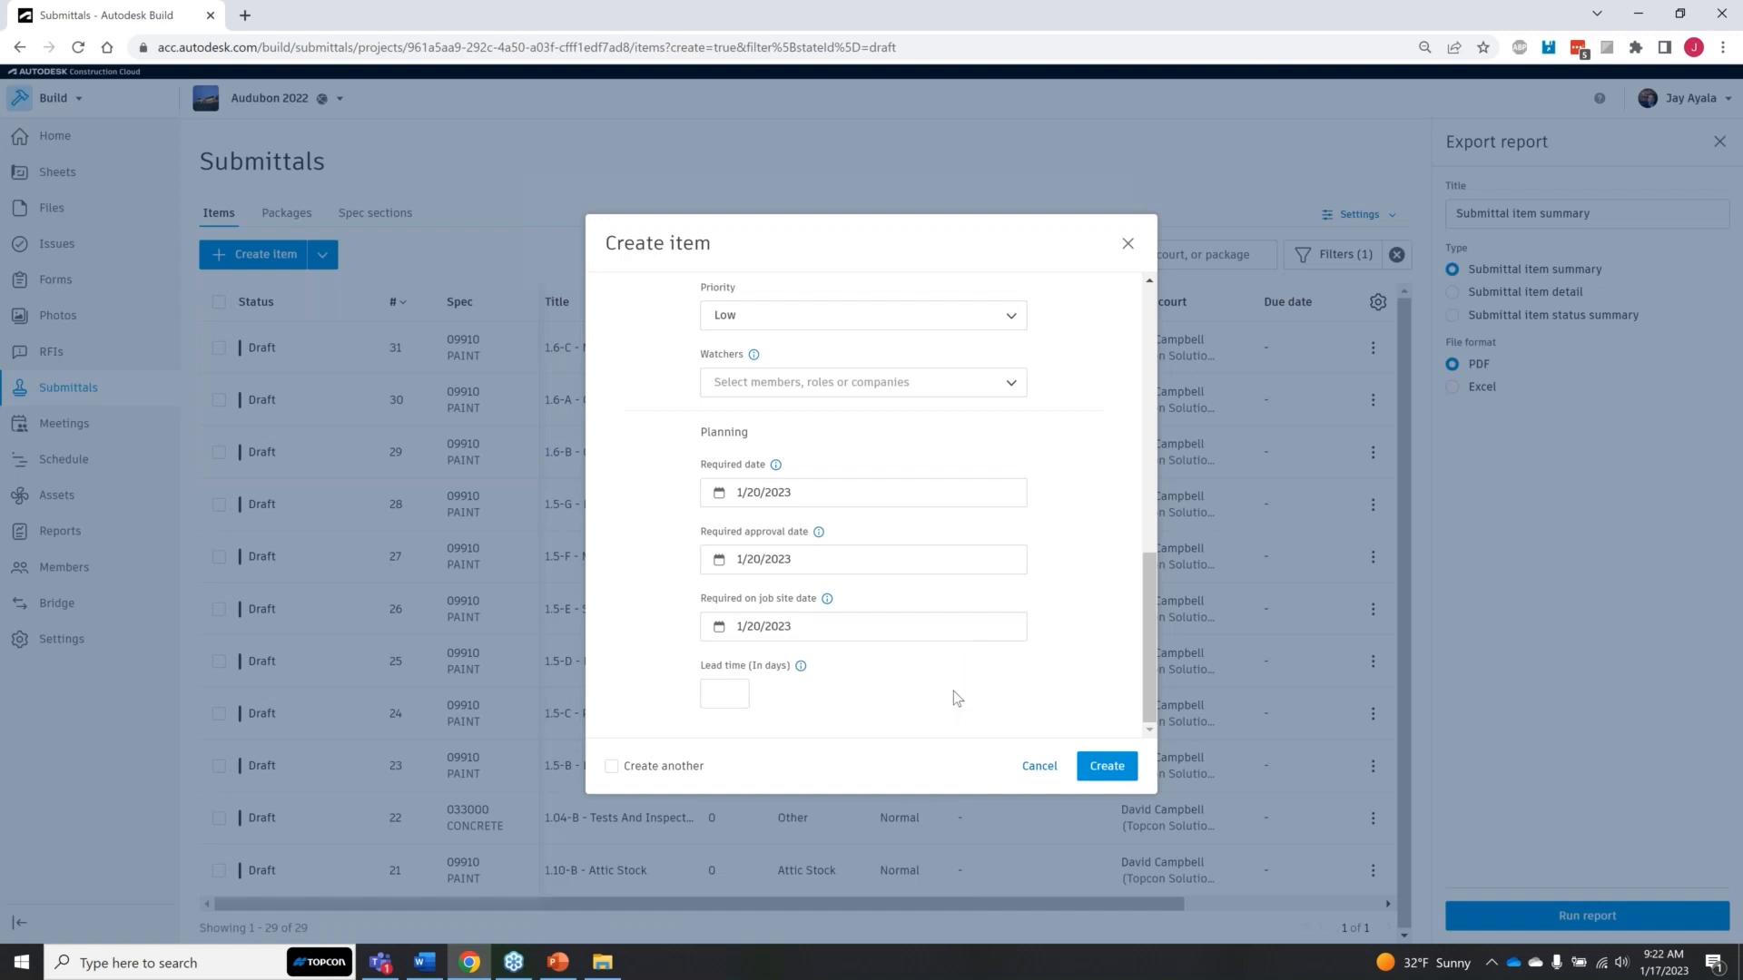
Step: Set the lead time to 3 days and create the submittal item without creating another
click(729, 697)
text(3)
click(843, 704)
click(612, 768)
click(613, 768)
click(1122, 771)
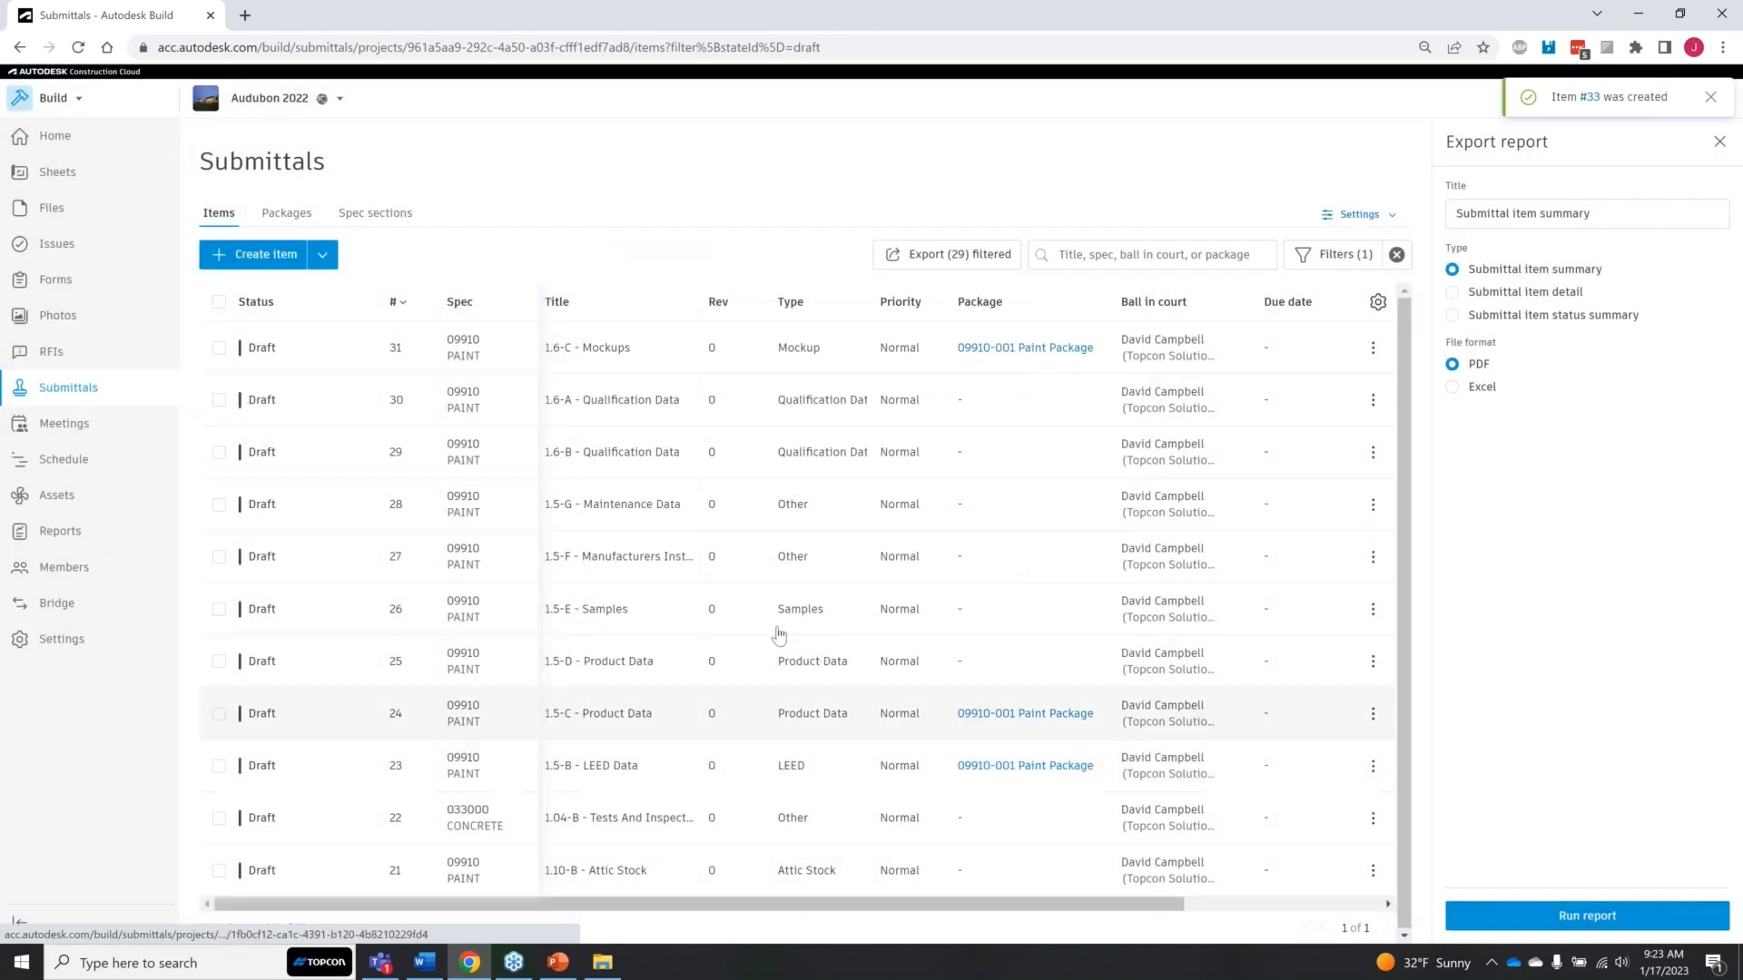
click(694, 541)
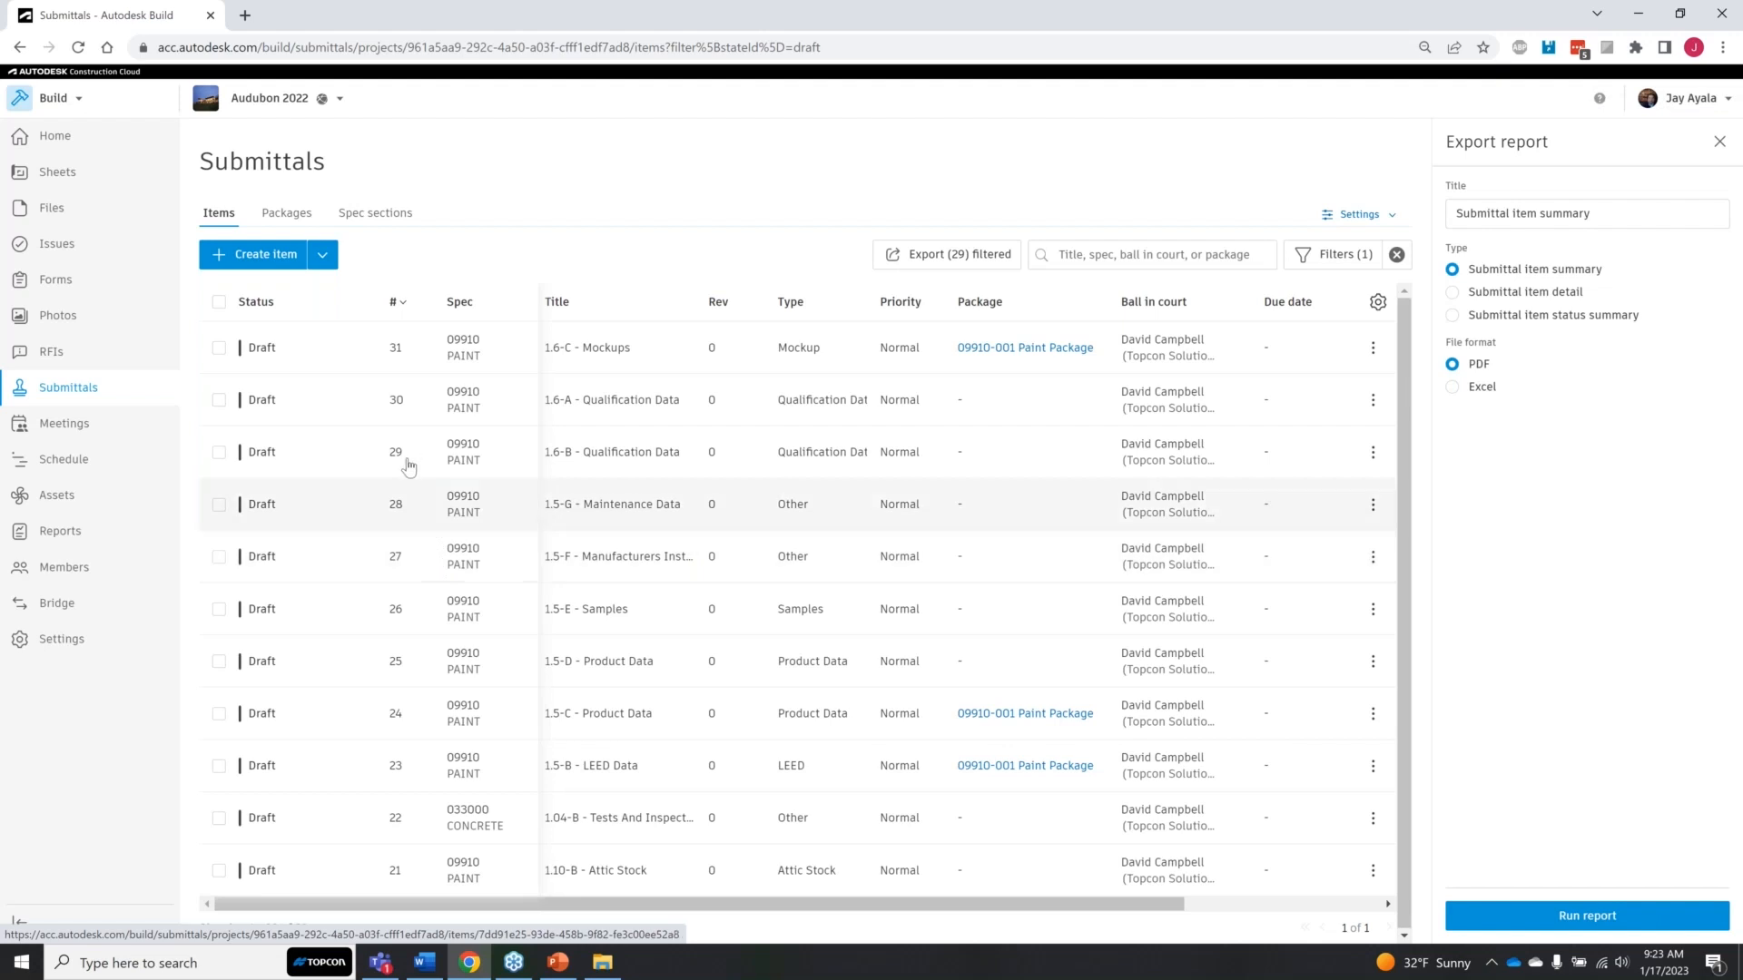
Step: Sort the draft submittal items by number, ascending and then descending, and look through the list for the new item
click(410, 302)
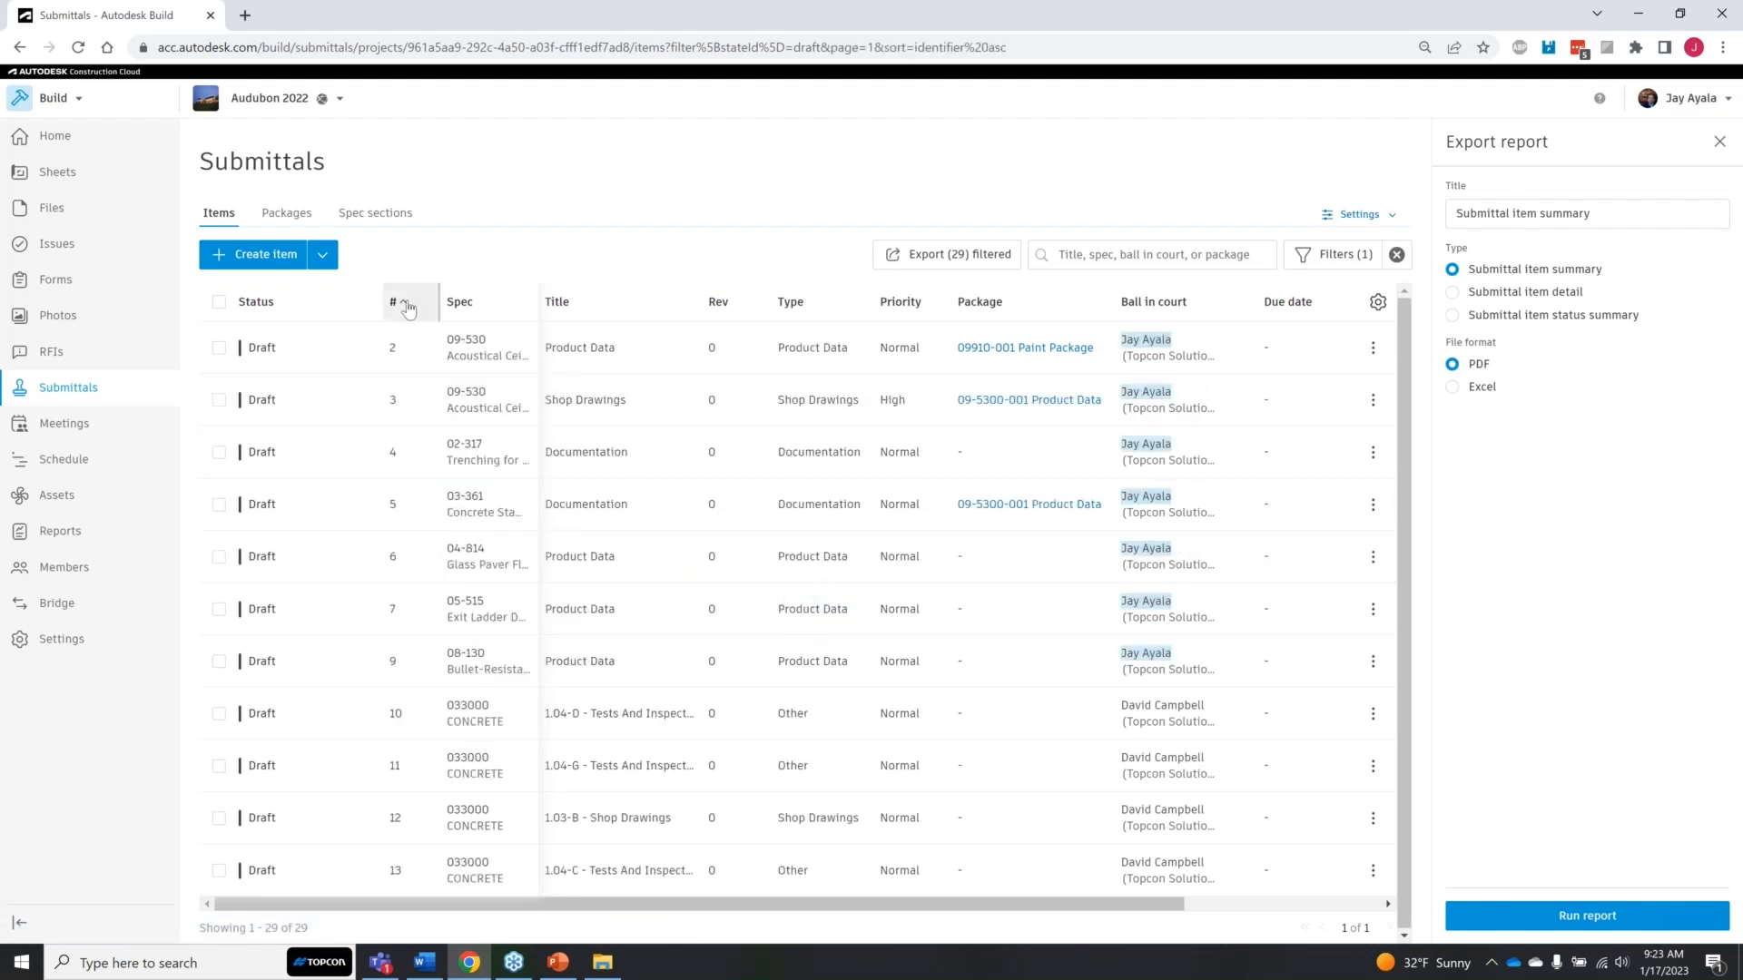
click(409, 305)
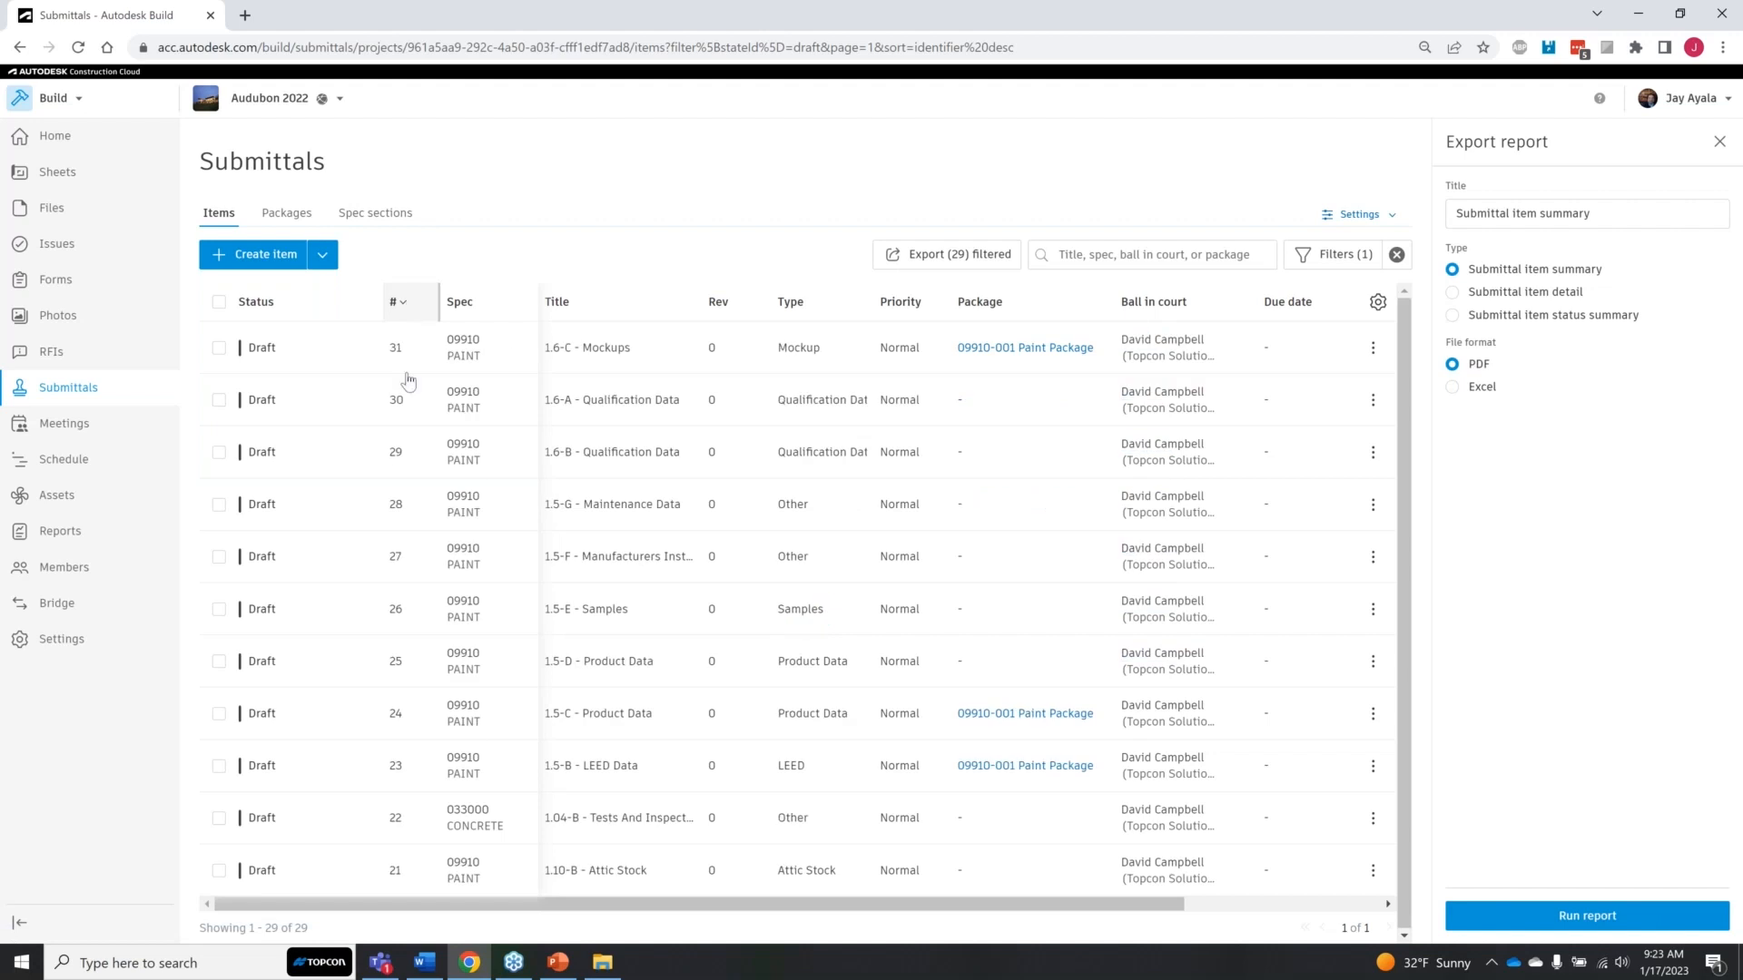
scroll(395, 649, down, 5)
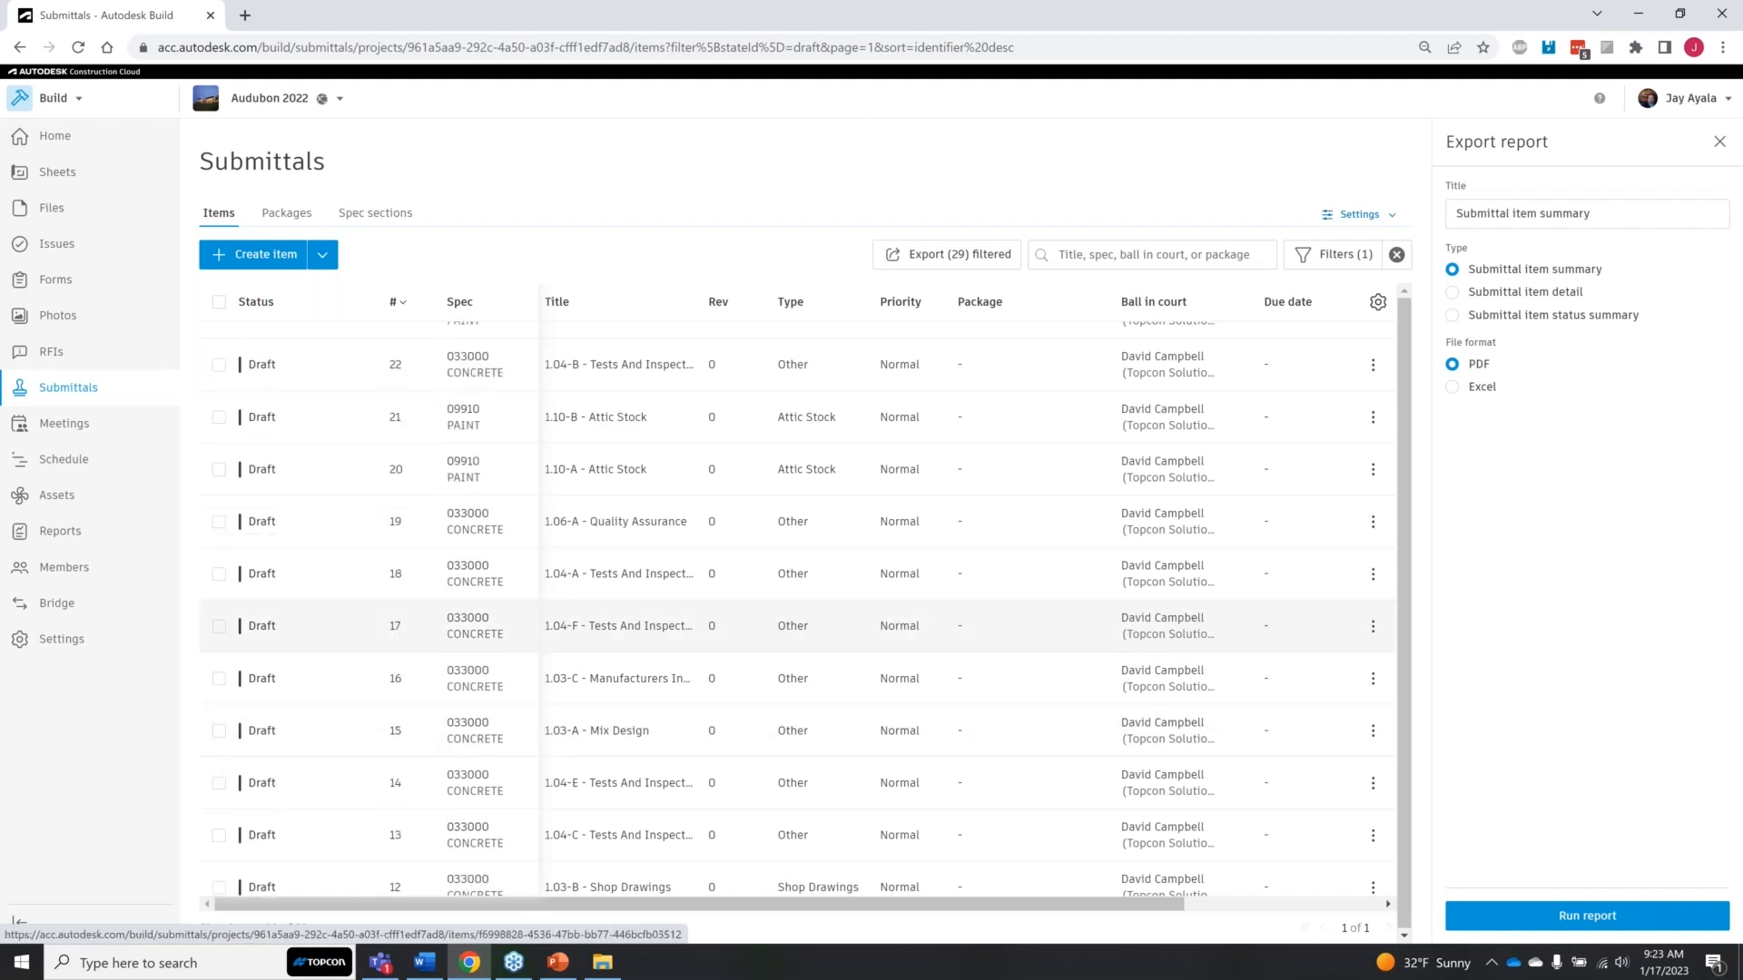
scroll(397, 651, down, 1)
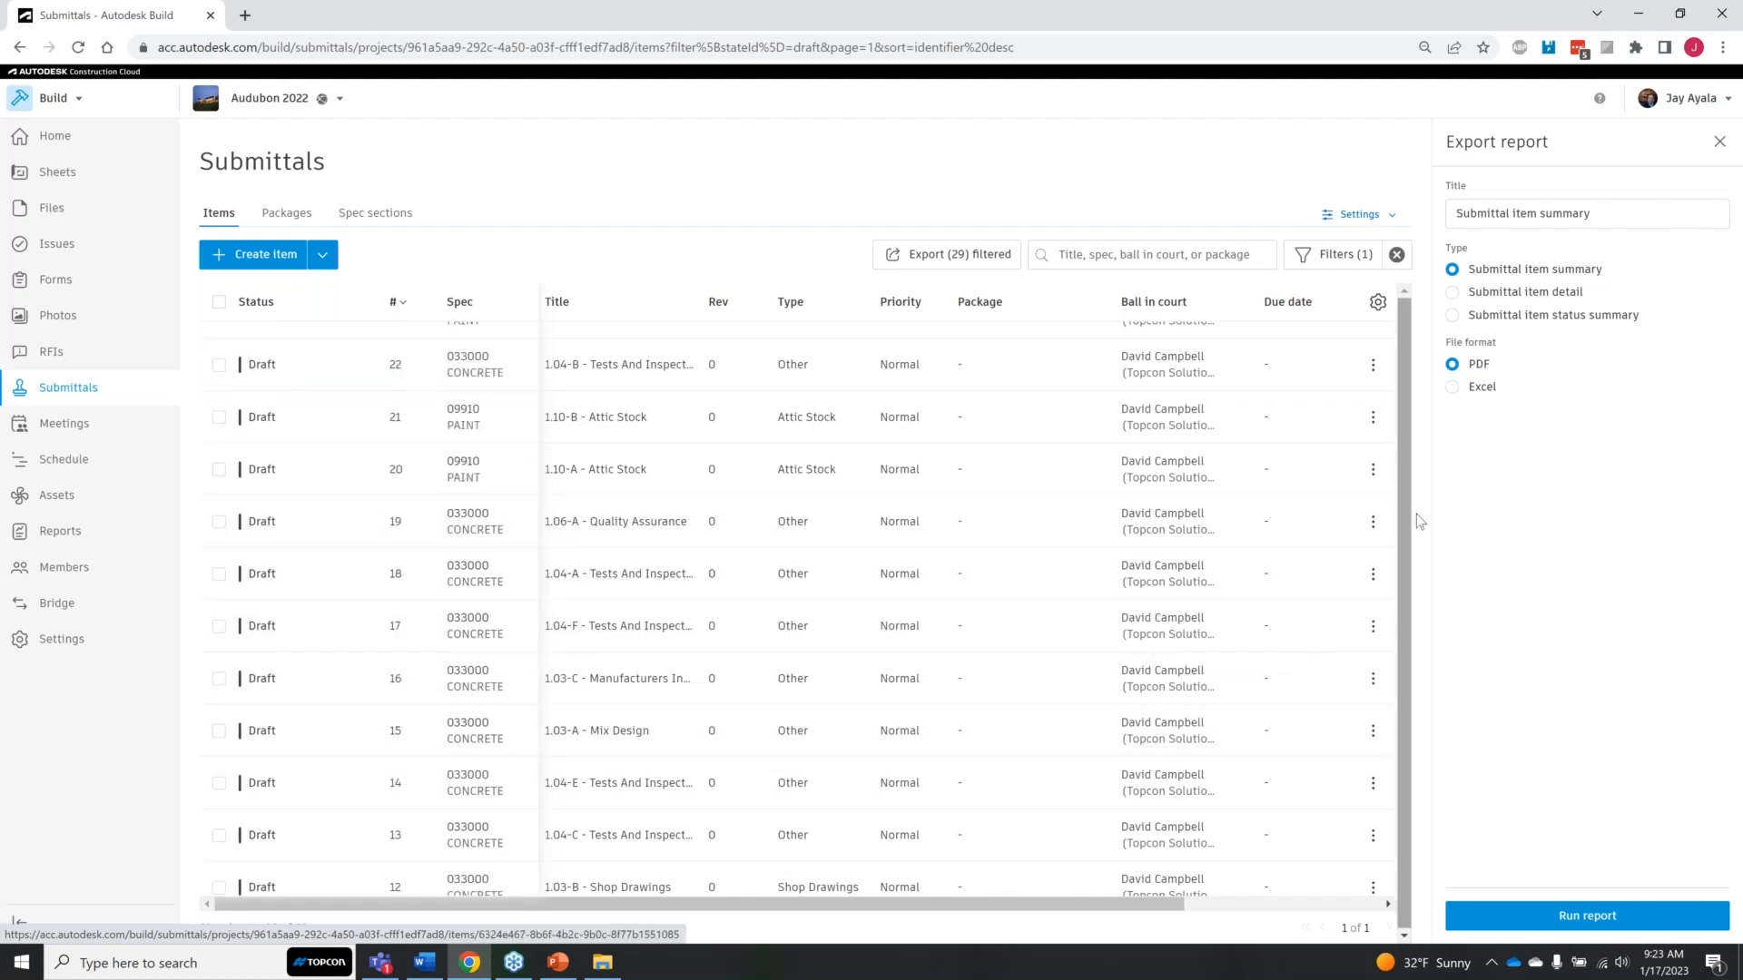
scroll(767, 690, down, 4)
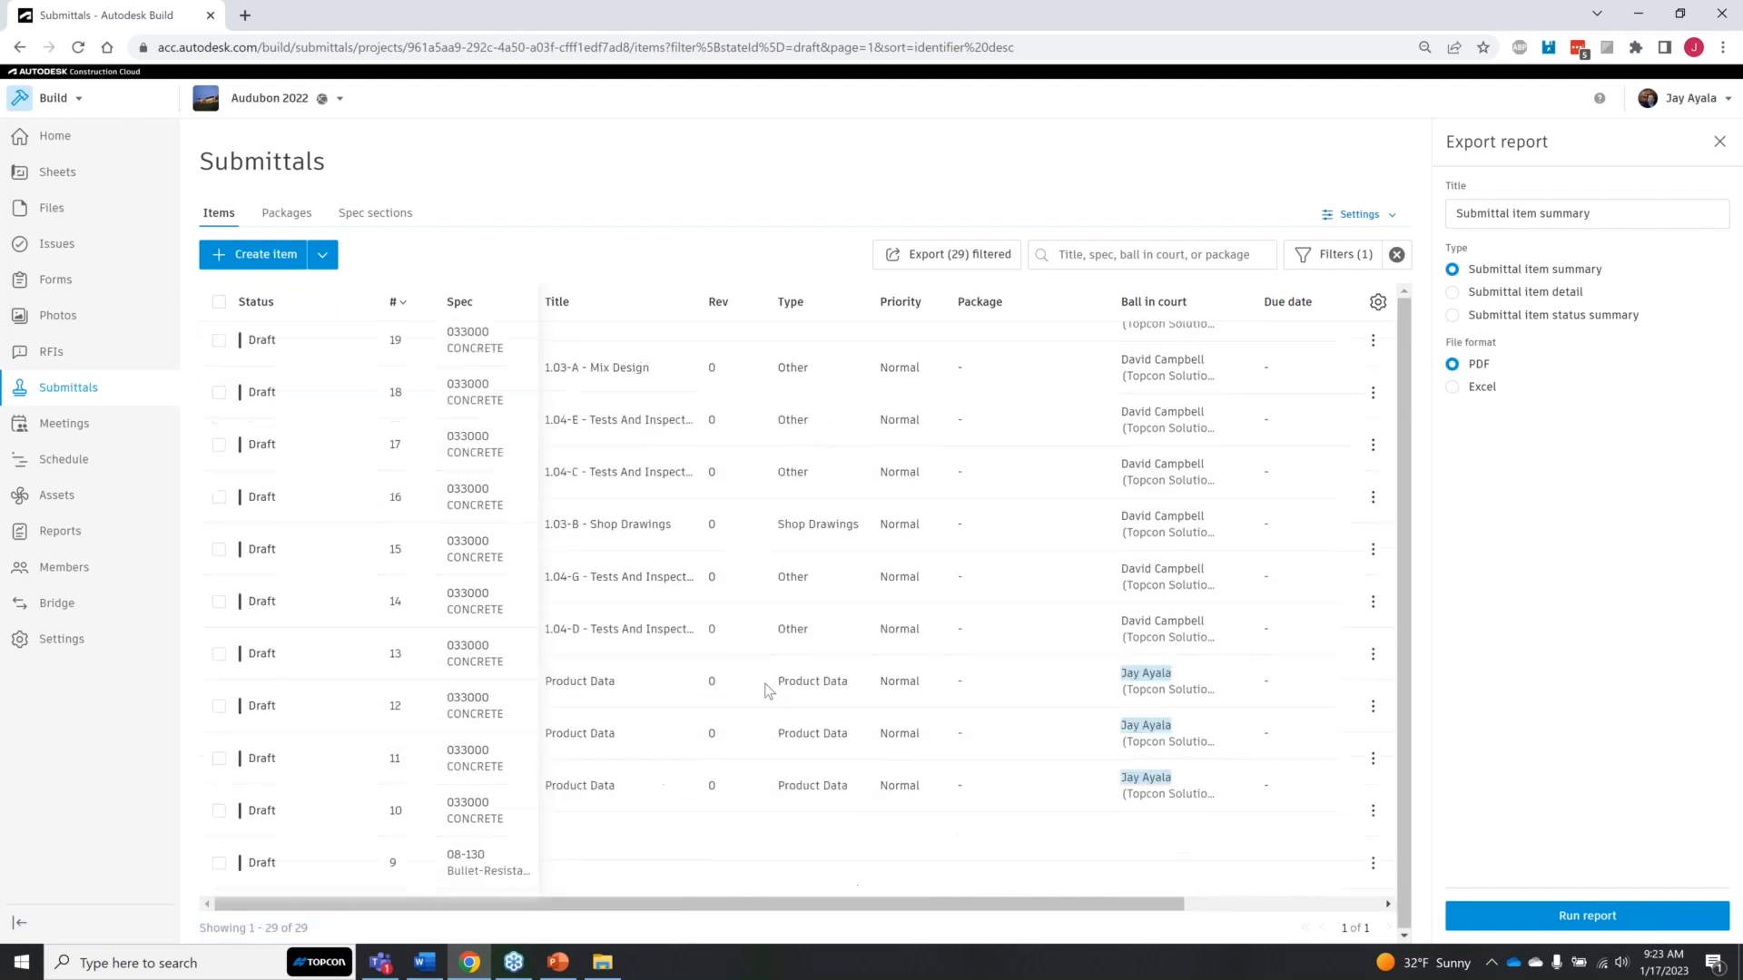
scroll(692, 759, down, 2)
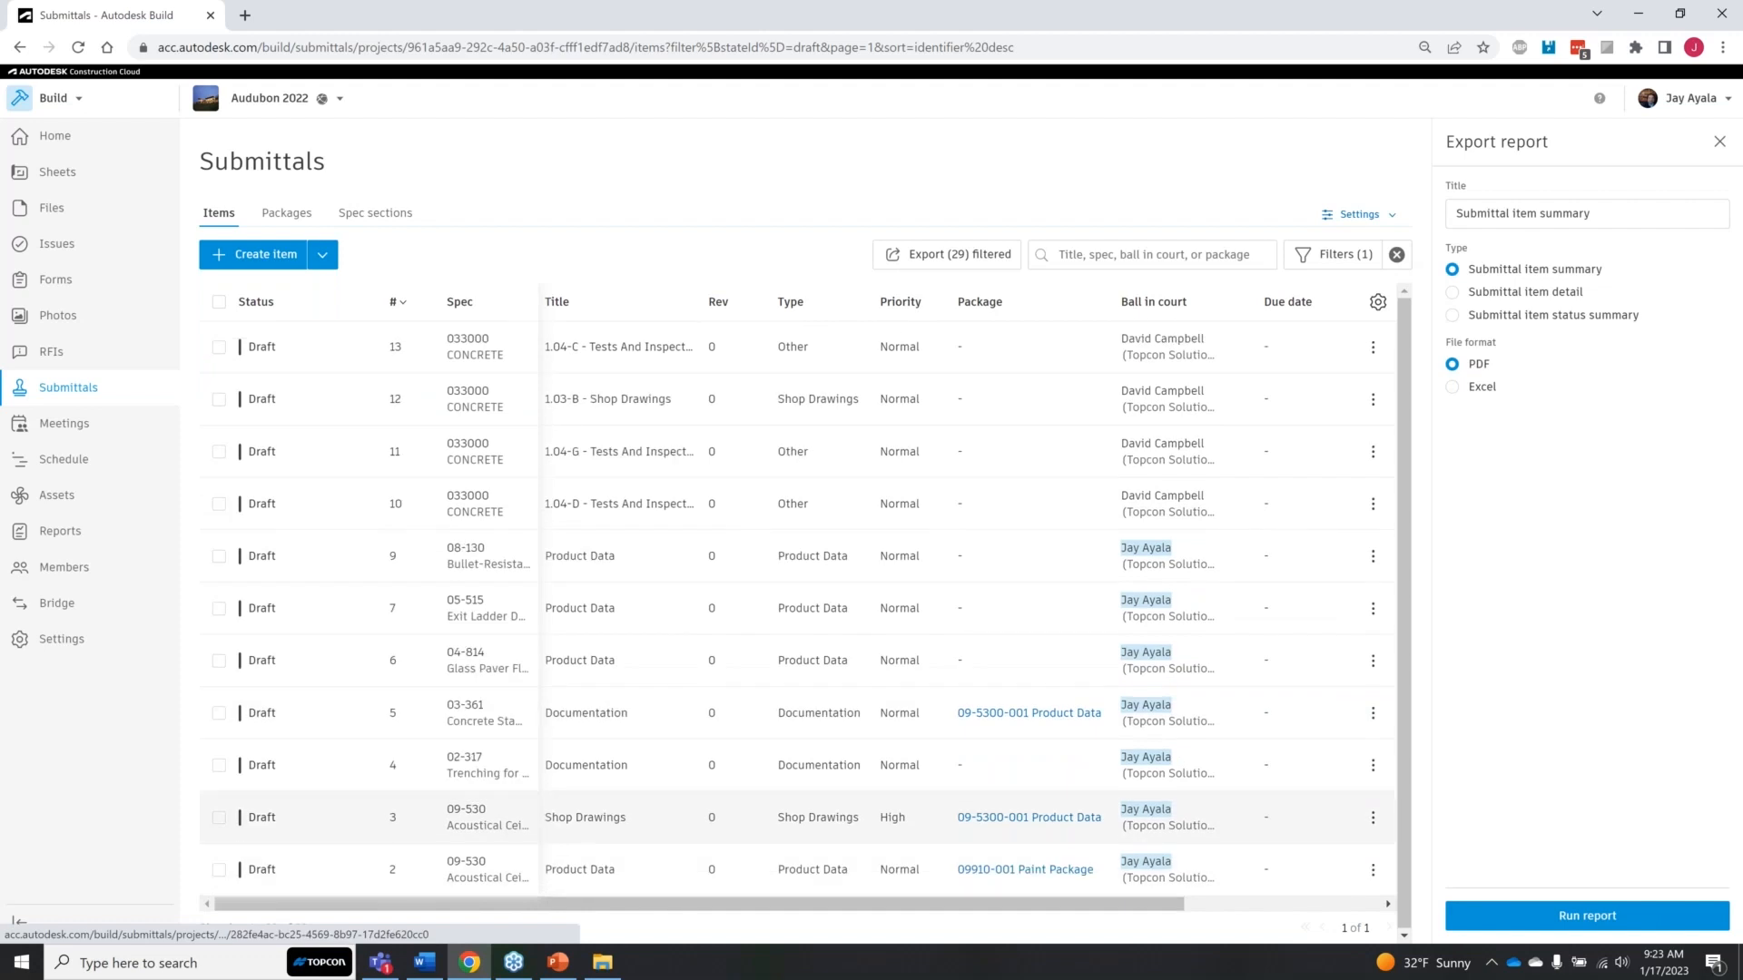
scroll(626, 817, up, 9)
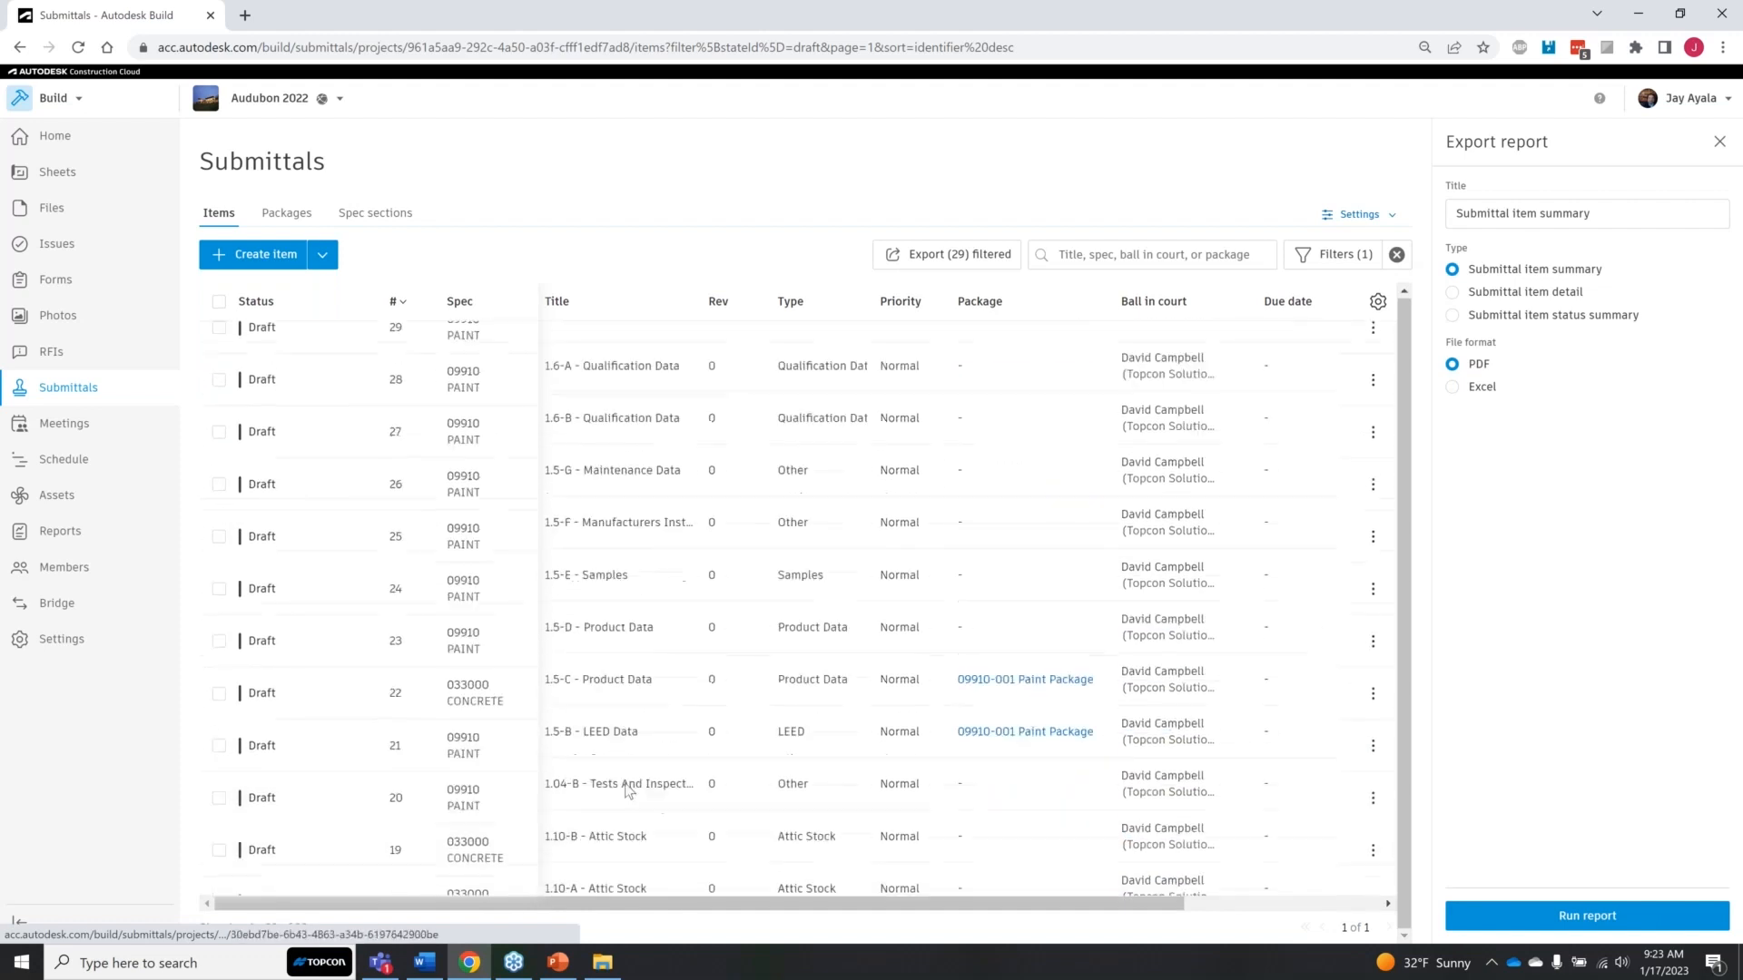
scroll(626, 788, up, 1)
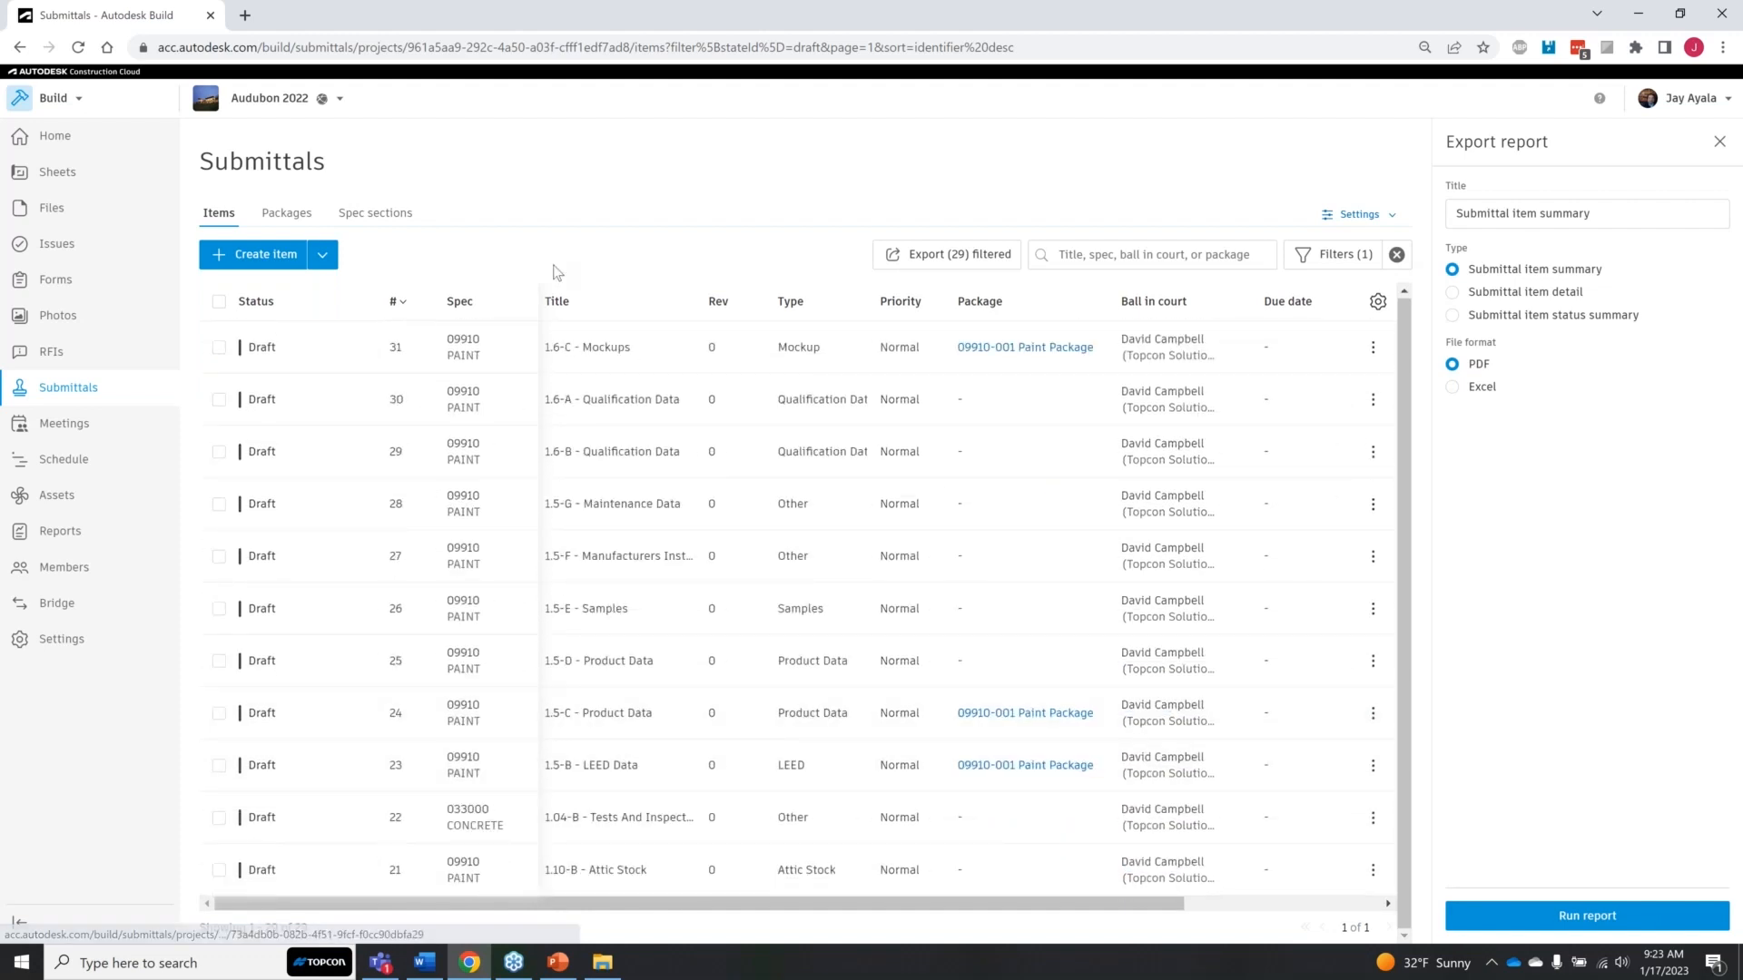
Step: Close the Export report pane and look through the full list of draft submittal items
click(78, 47)
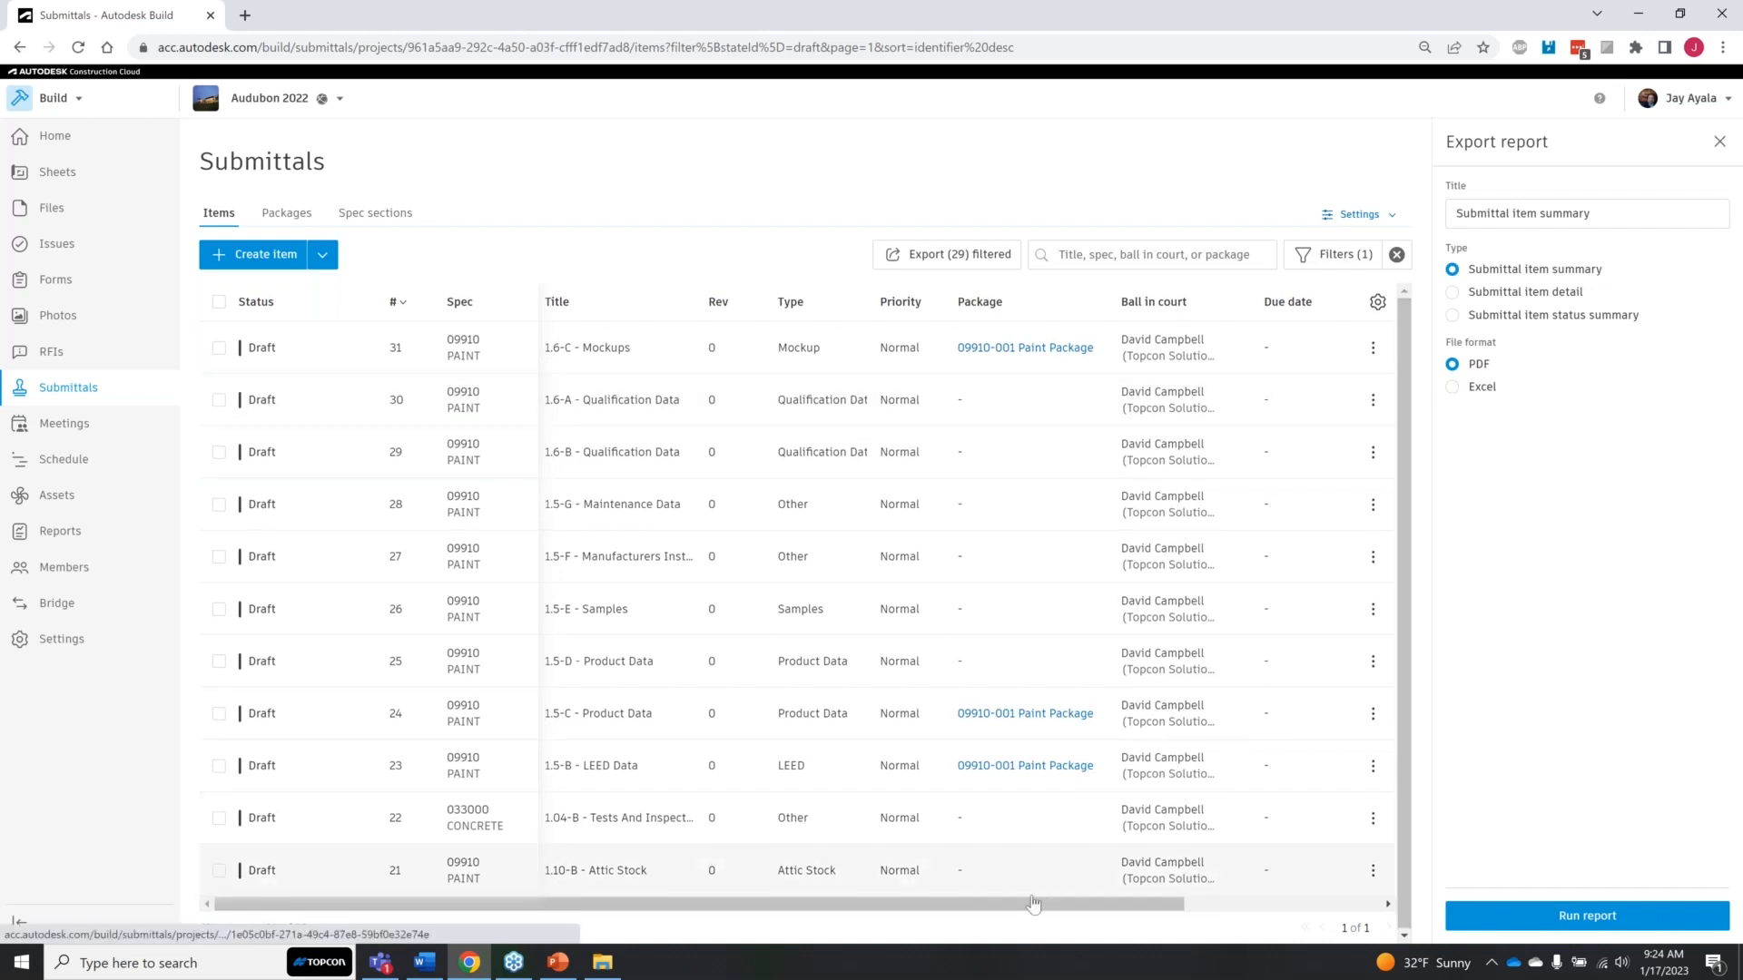
drag(1033, 903, 1323, 866)
drag(1155, 902, 816, 778)
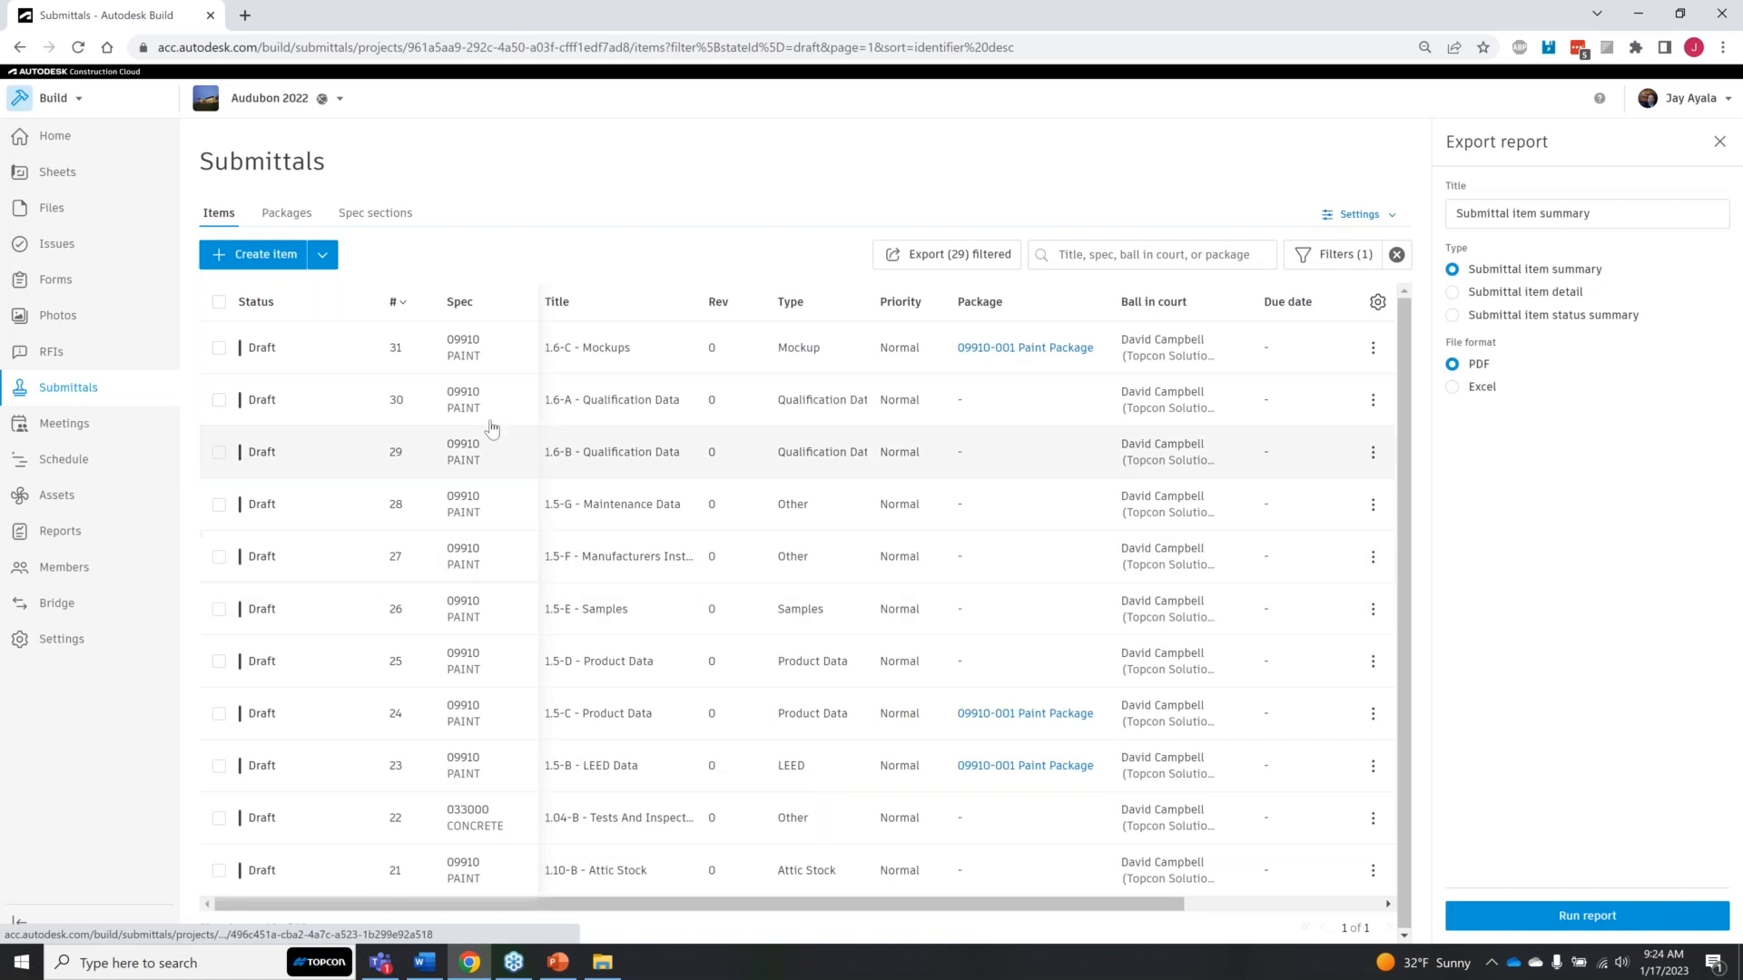
scroll(491, 428, down, 6)
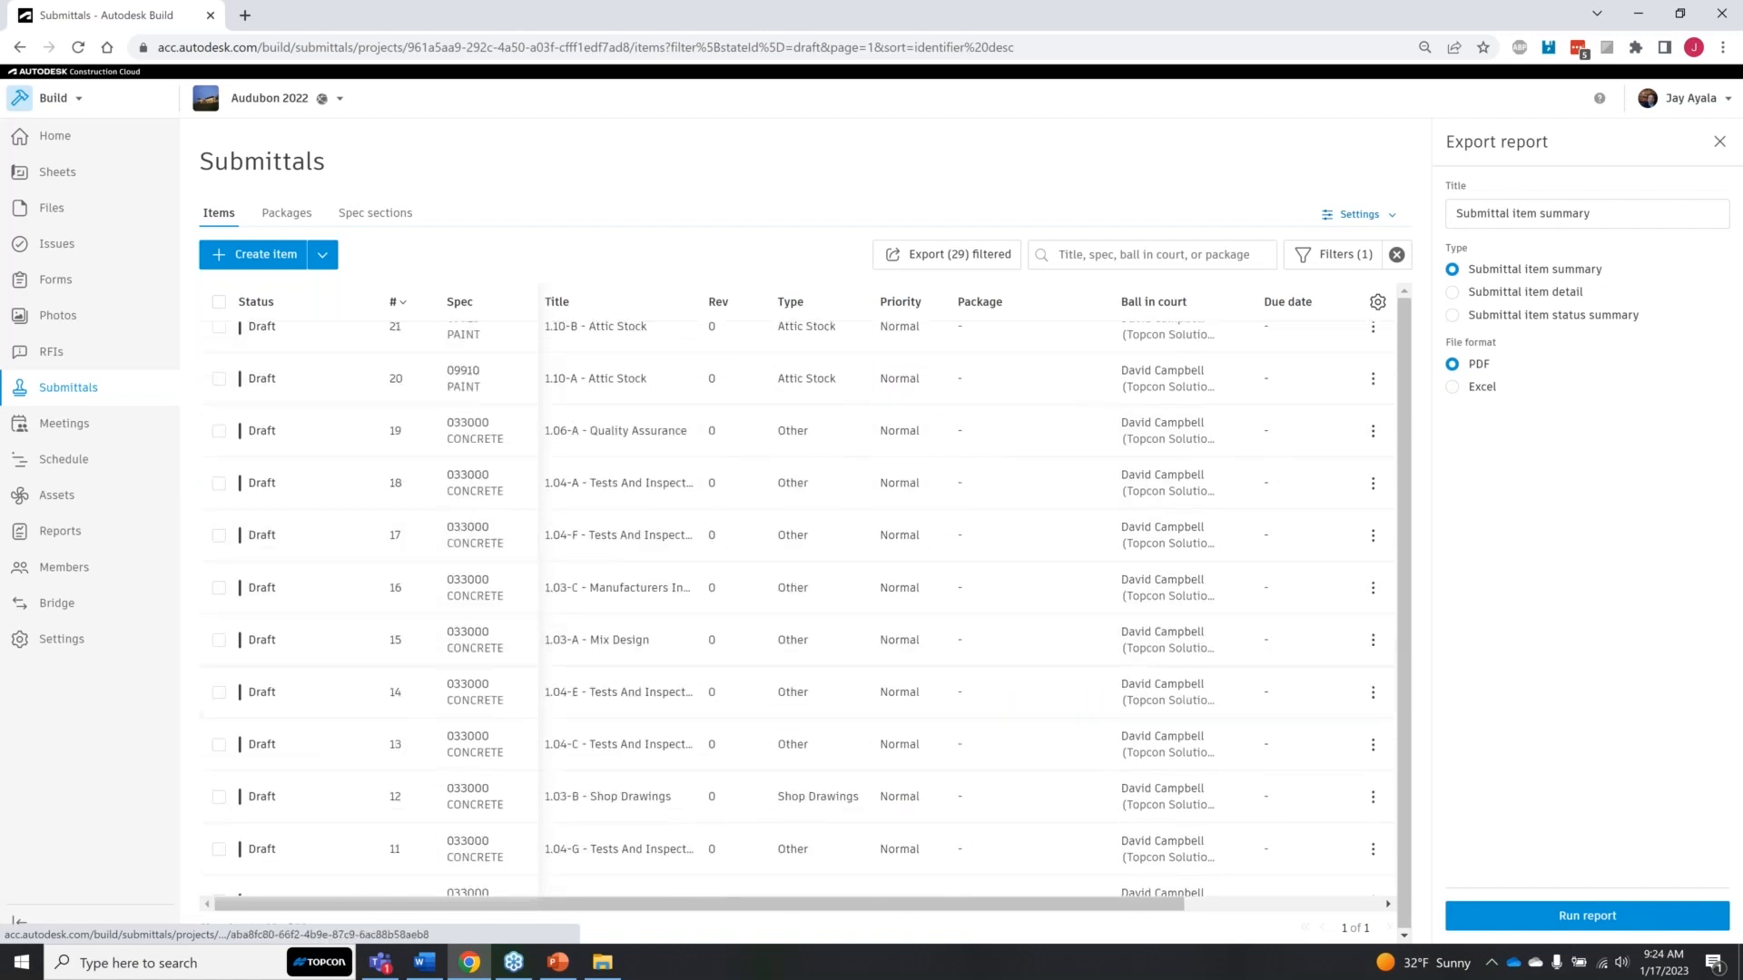
click(1719, 140)
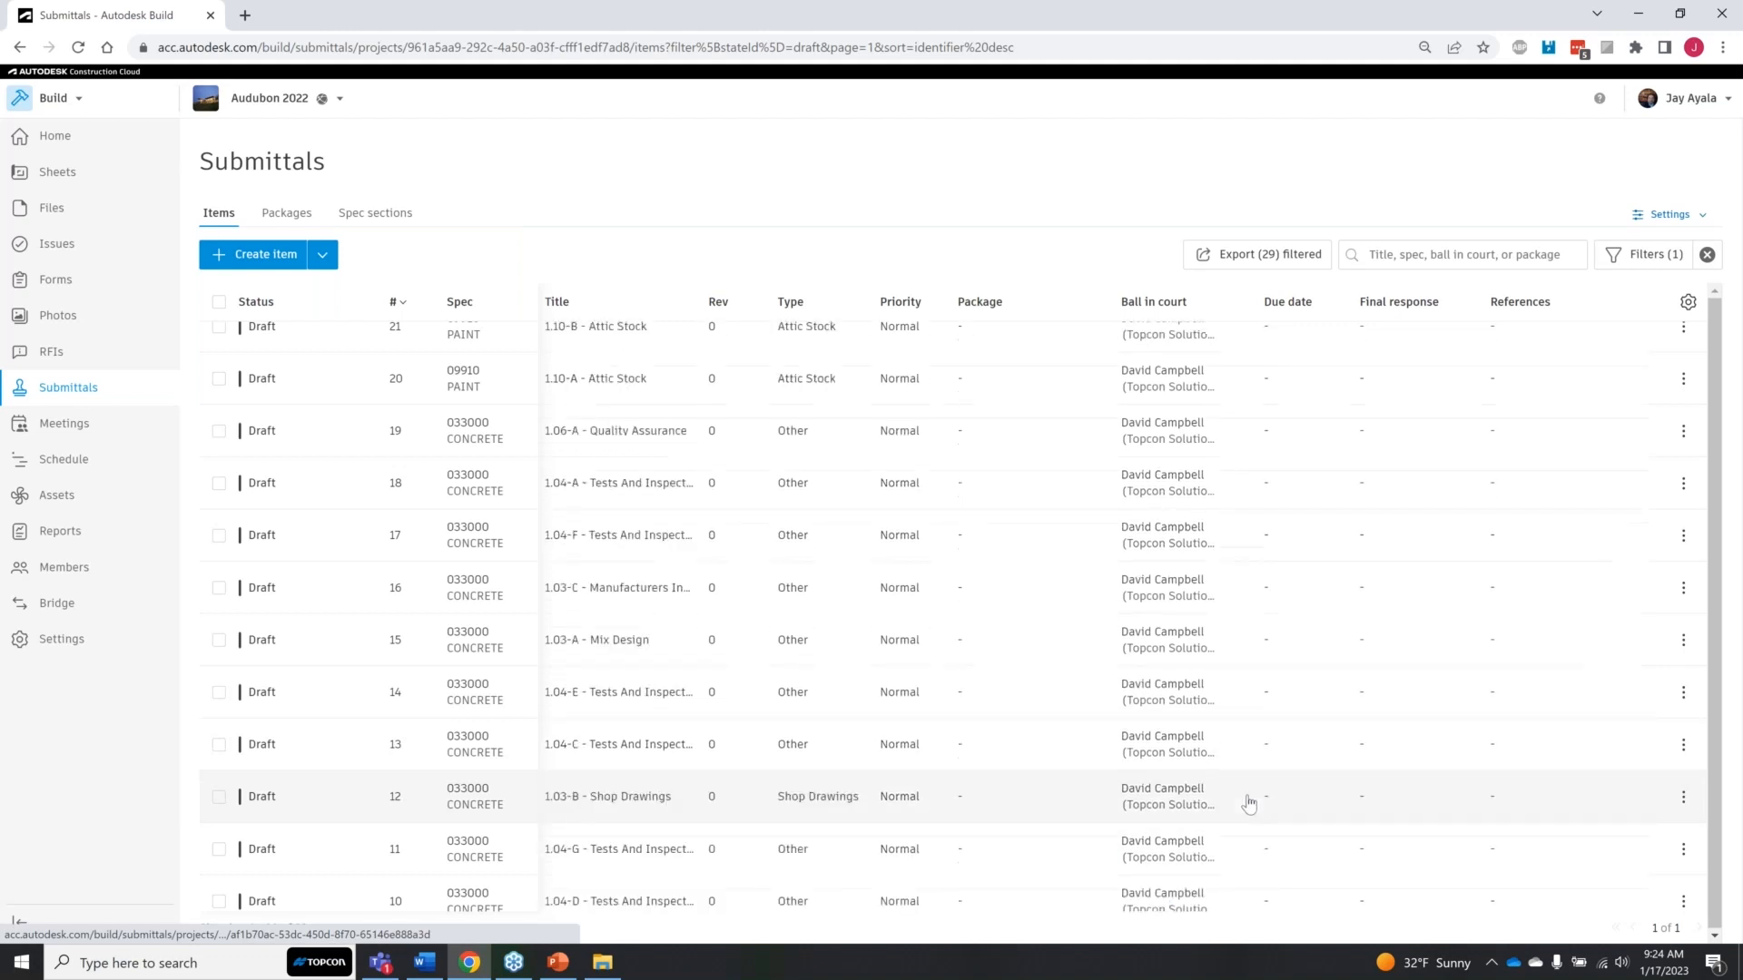
scroll(318, 692, down, 5)
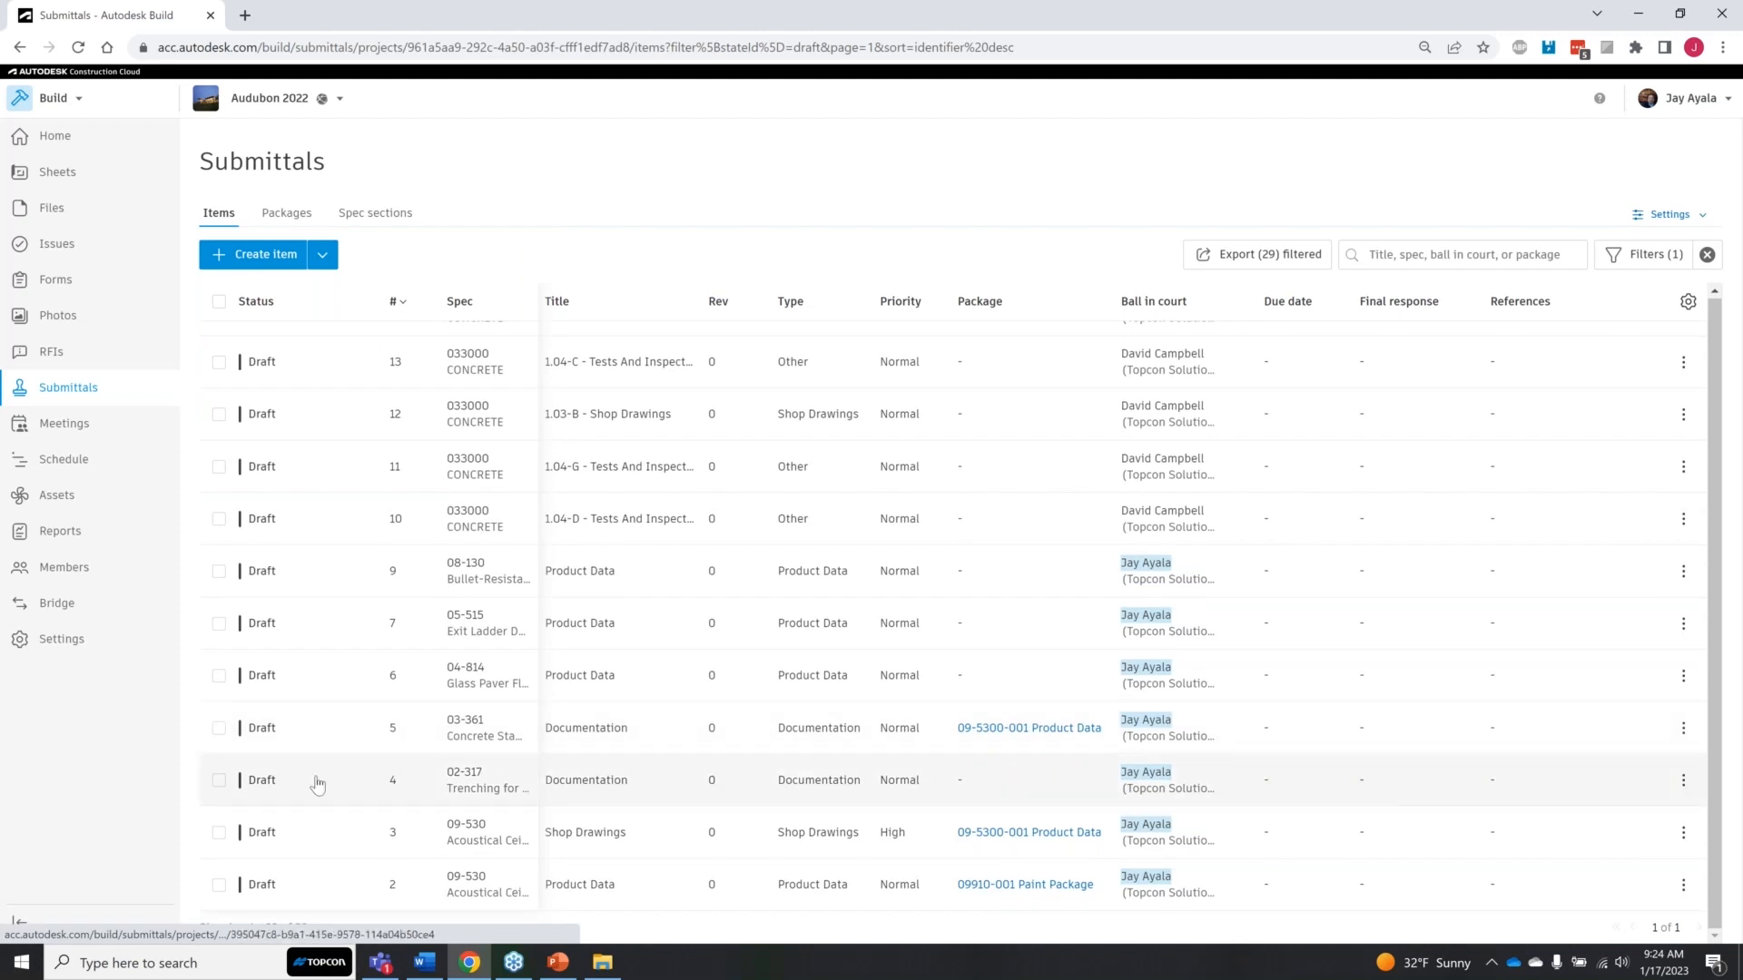
scroll(317, 783, up, 10)
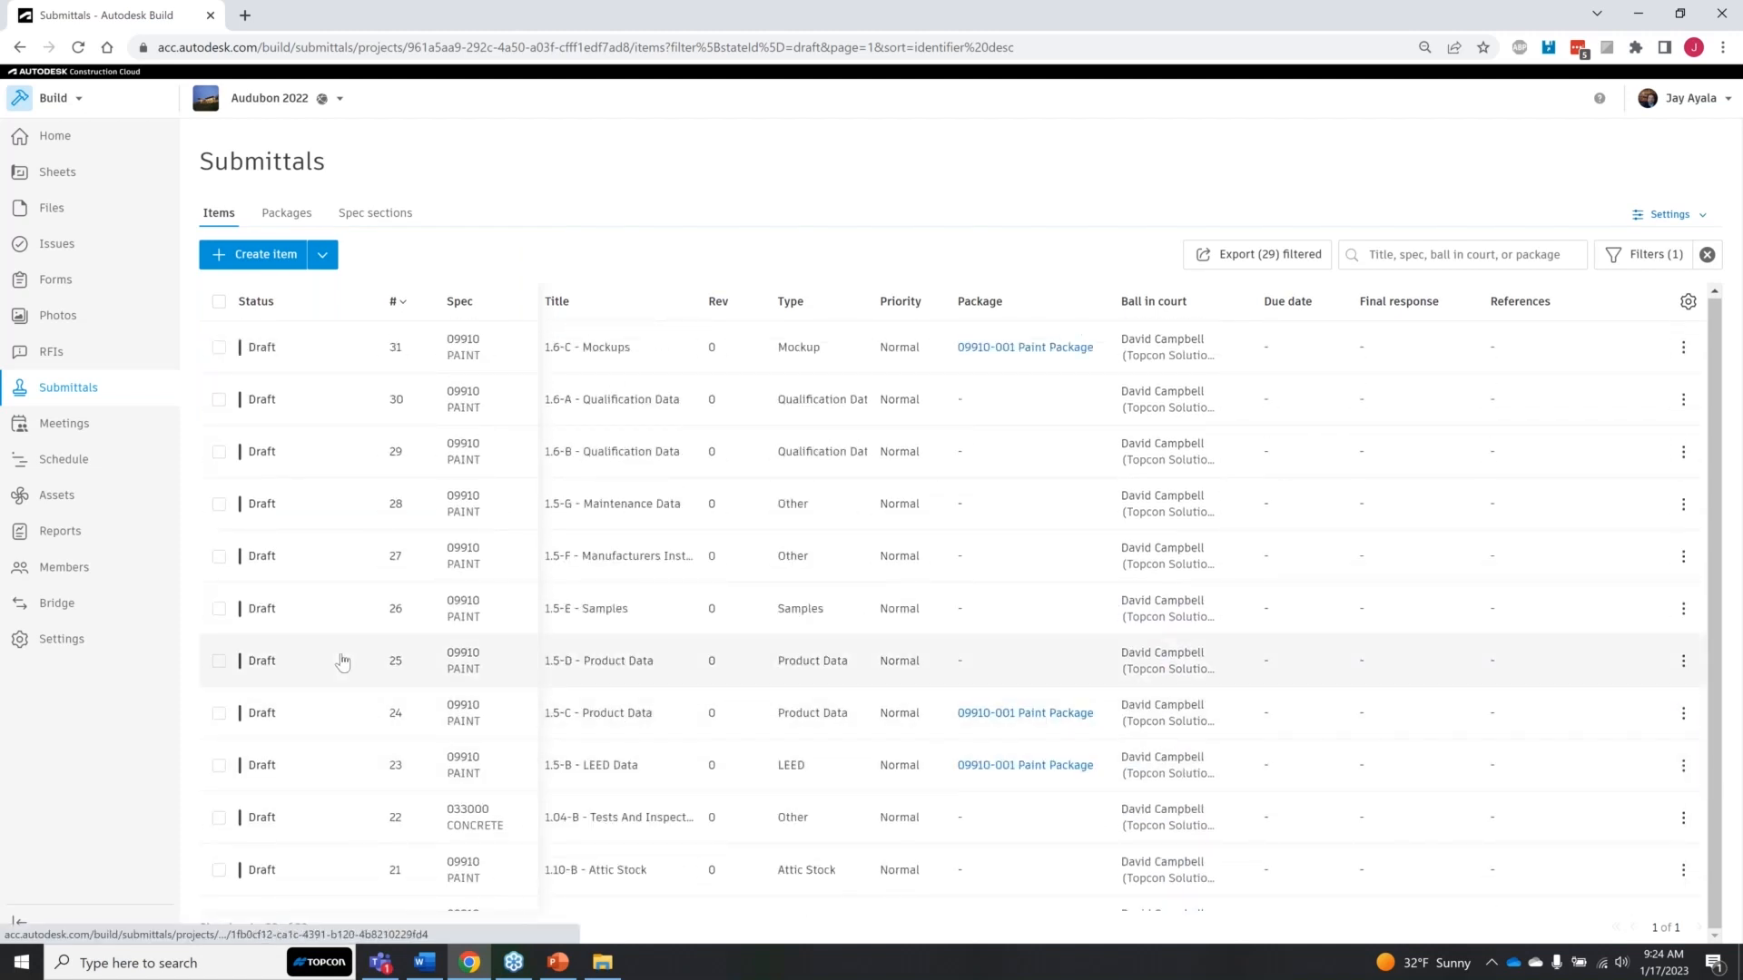
Step: Open draft submittal item #30, 1.6-A - Qualification Data, at its planning details
click(405, 405)
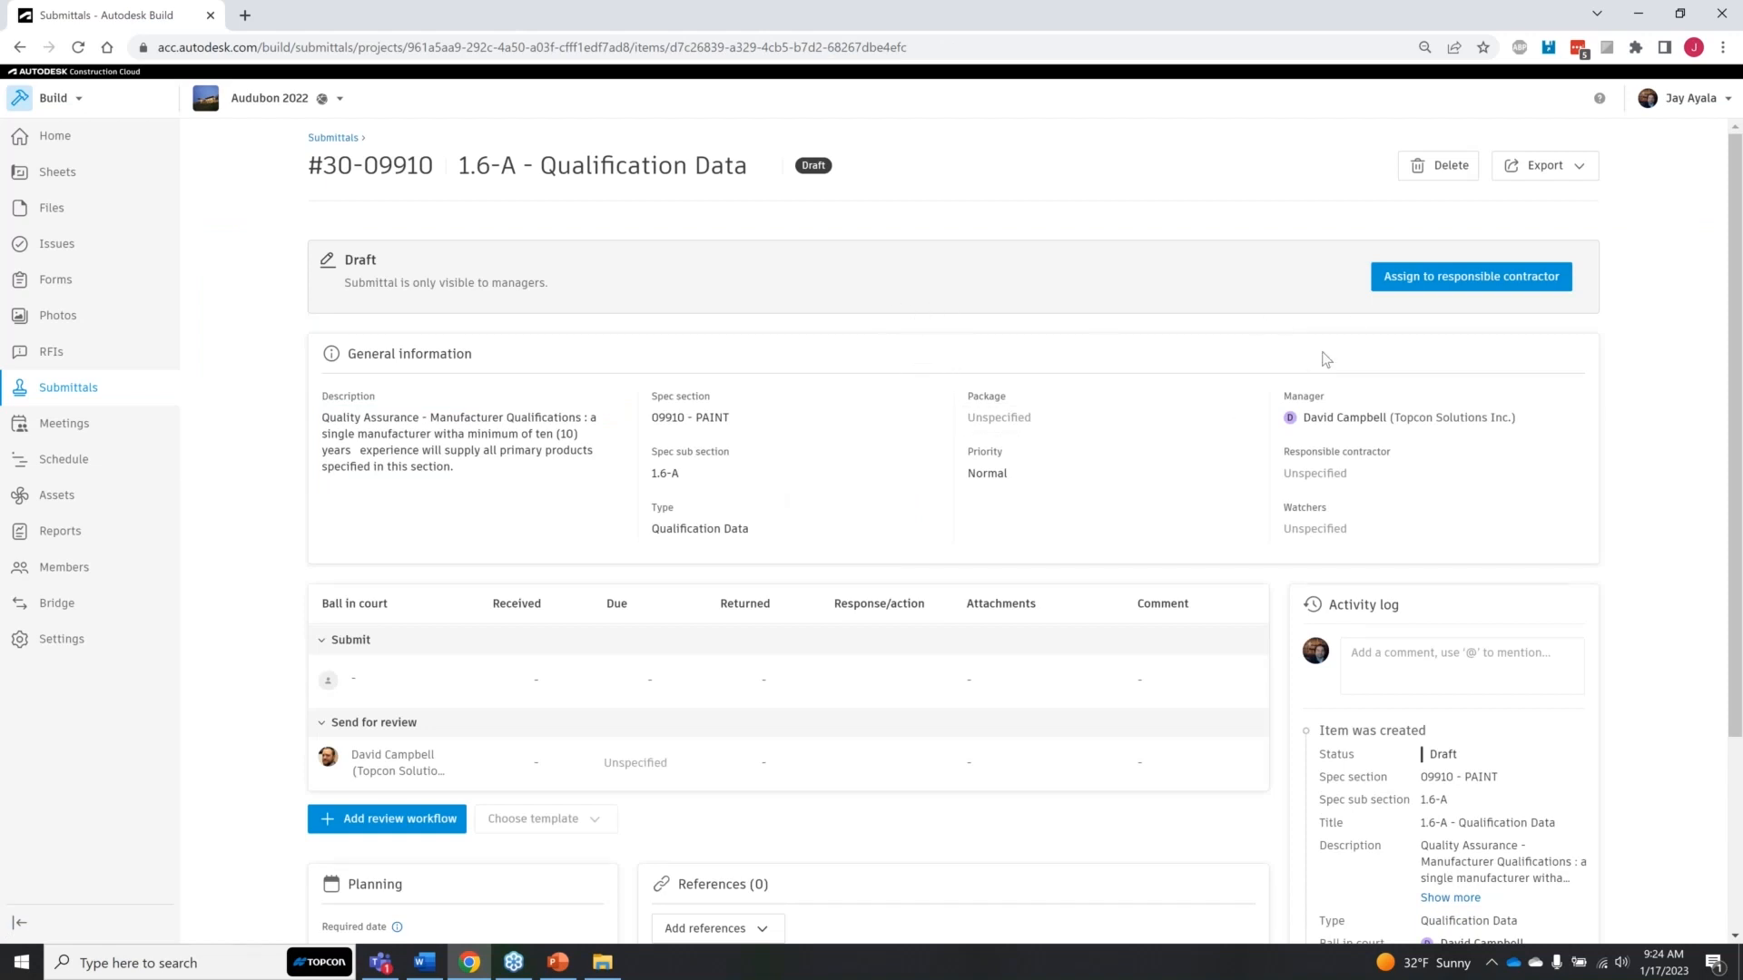
key(ctrl)
key(ctrl)
scroll(1114, 556, down, 3)
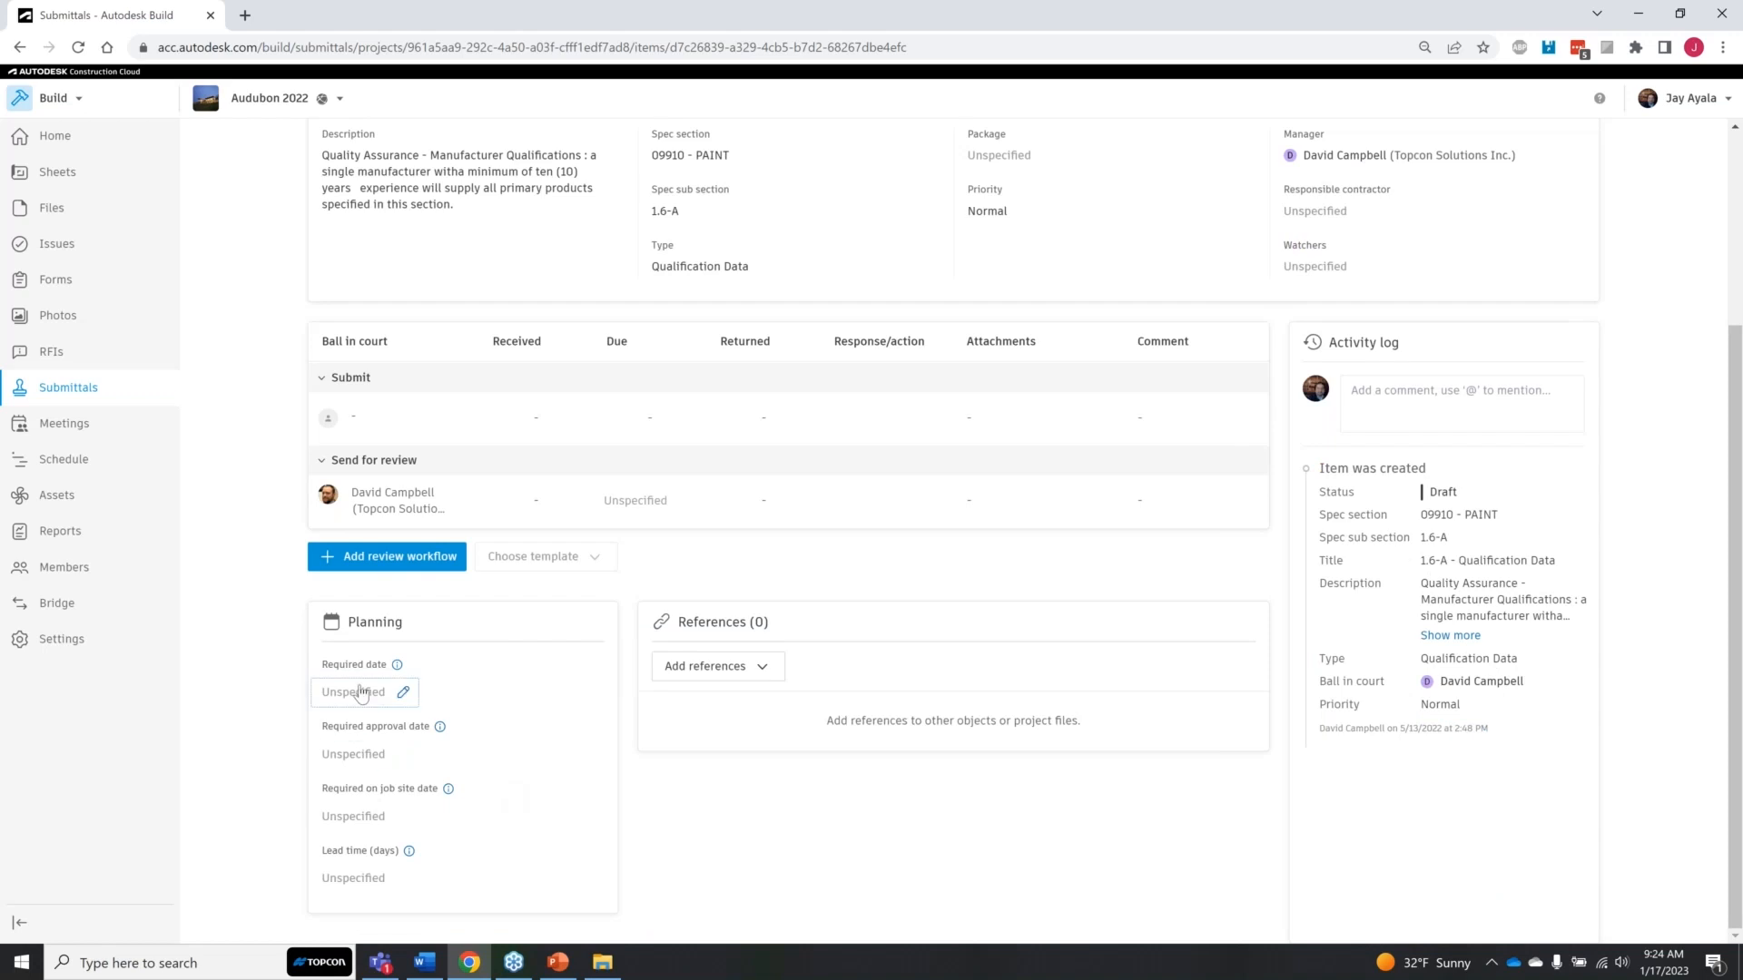
Step: Set the item's required date, required approval date and required on job site date to Jan 20, 2023
click(360, 694)
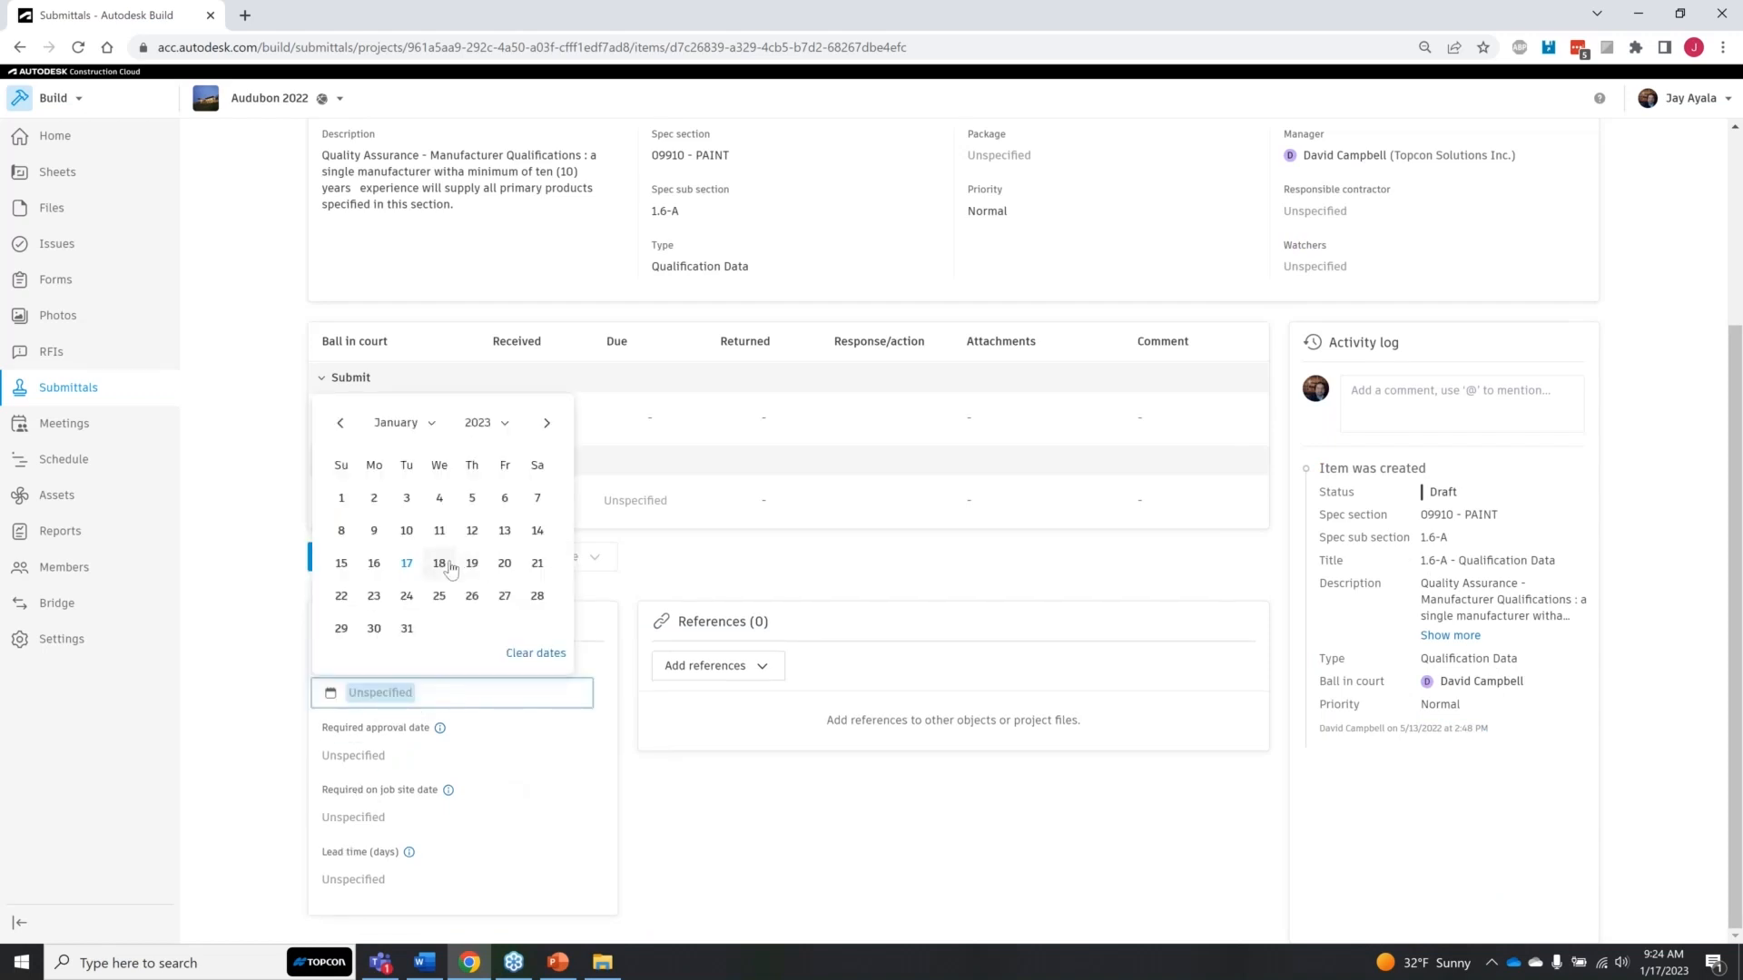
click(412, 770)
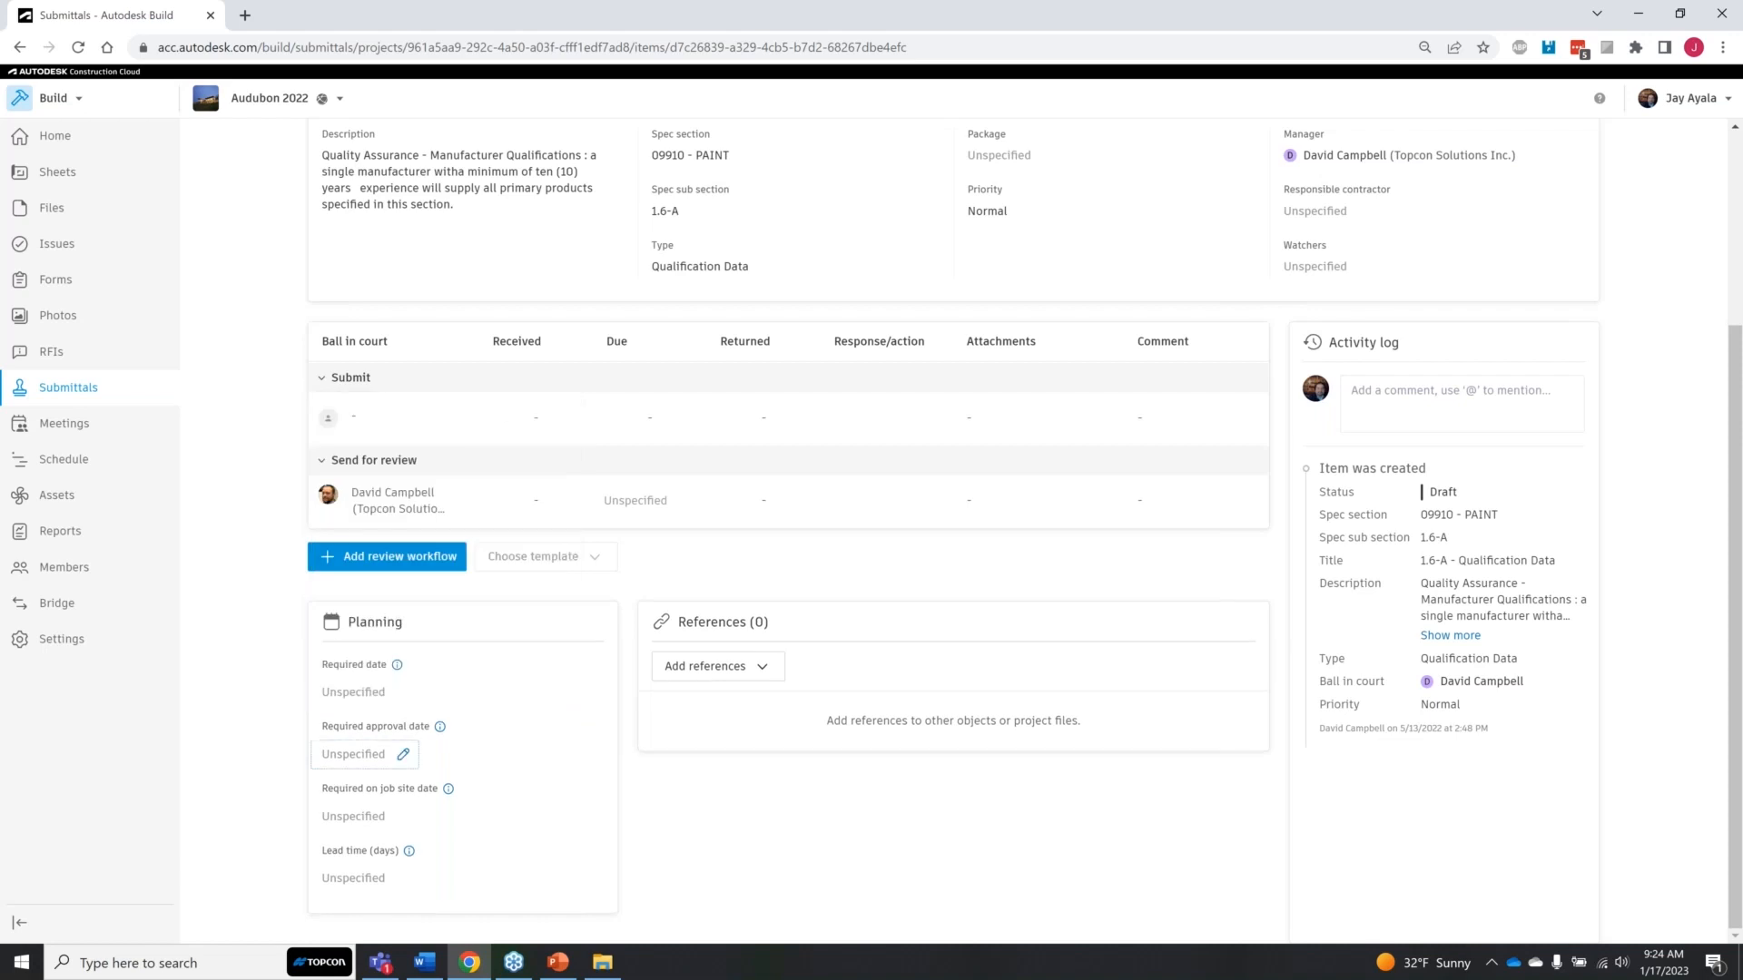
click(361, 692)
click(474, 514)
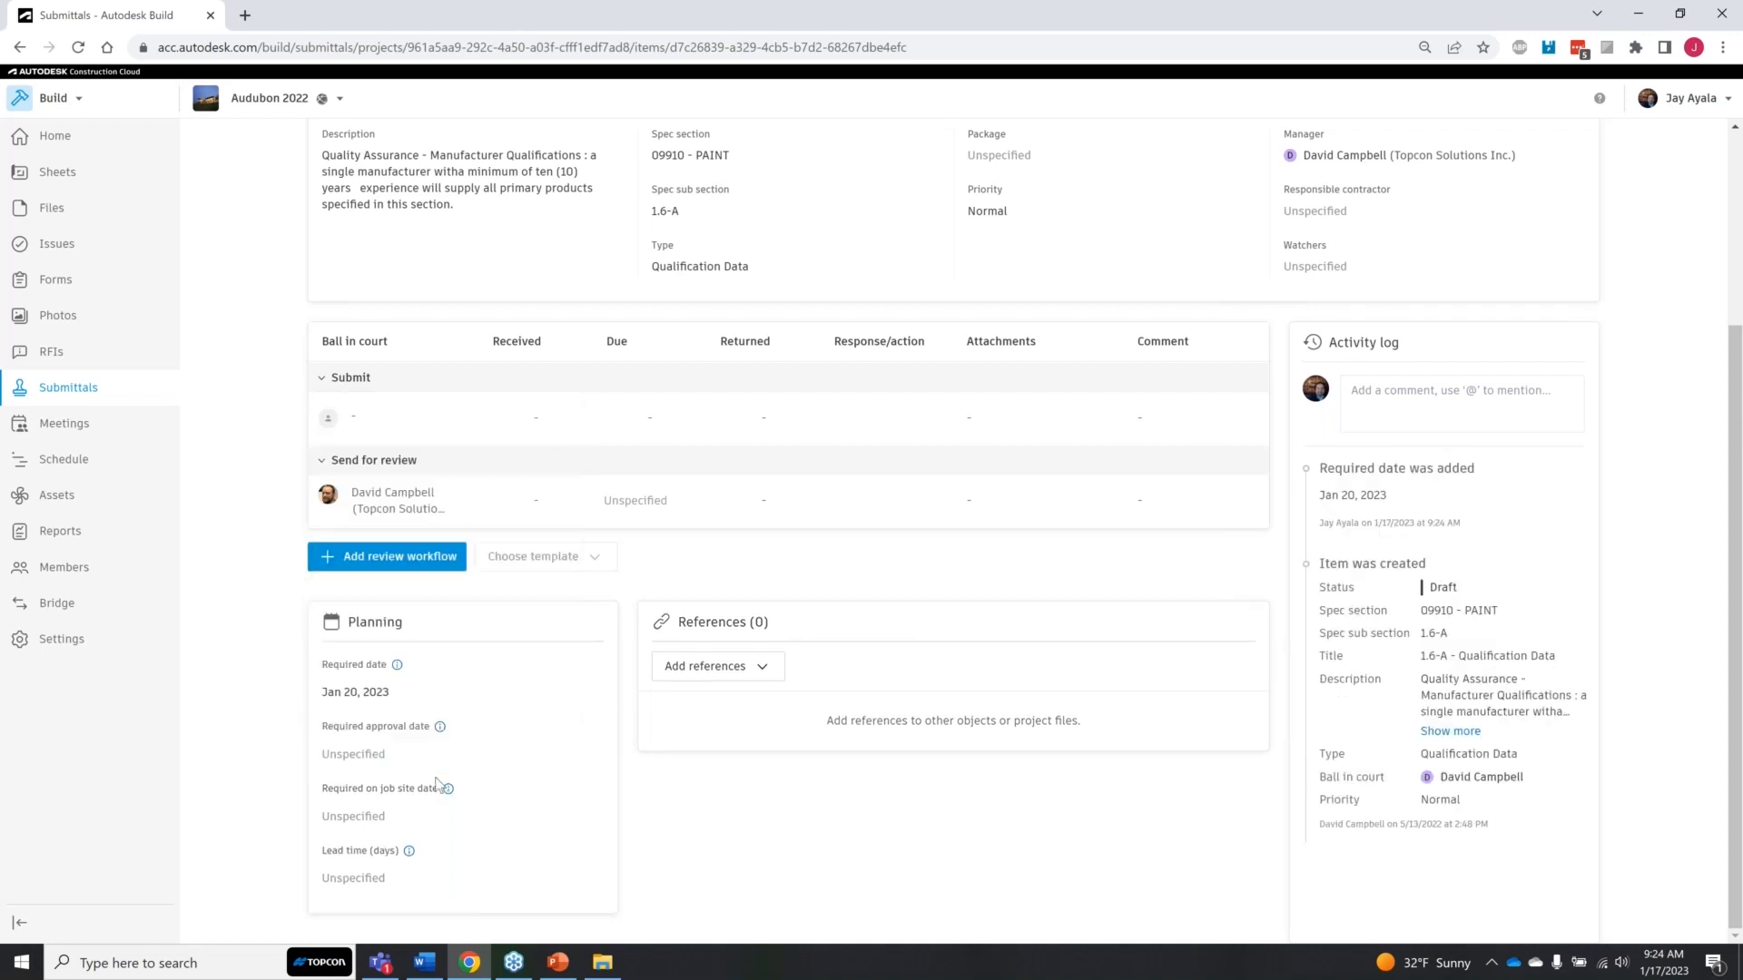
click(400, 817)
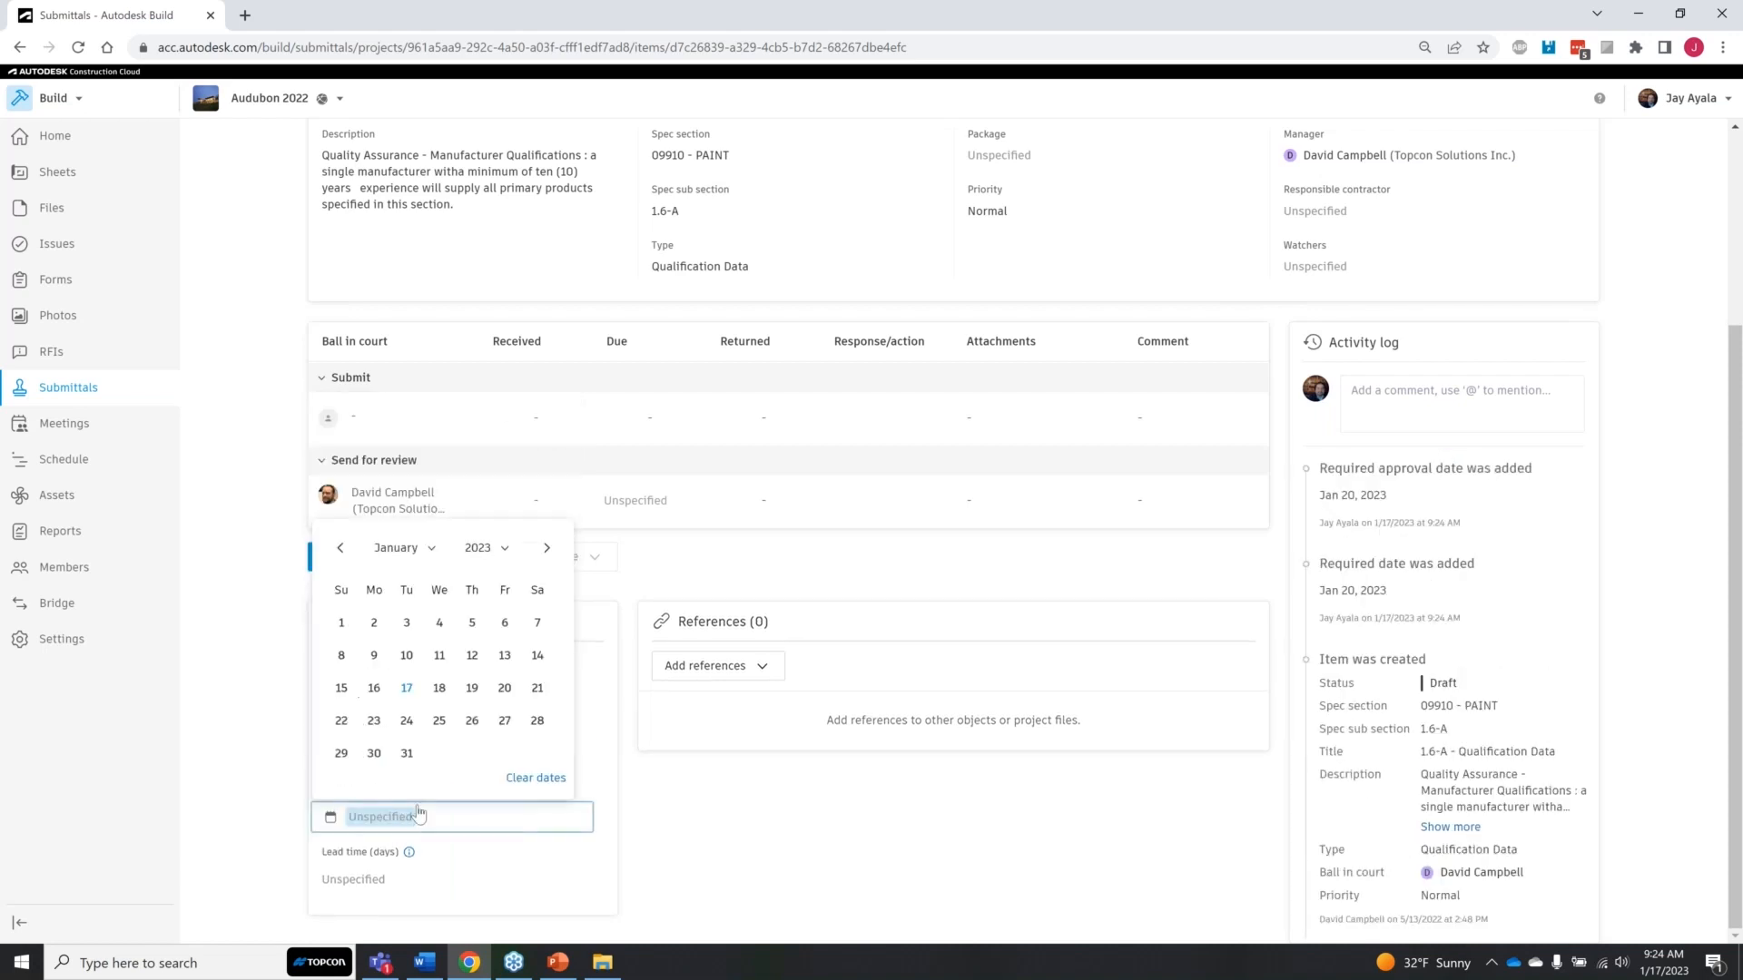
click(505, 687)
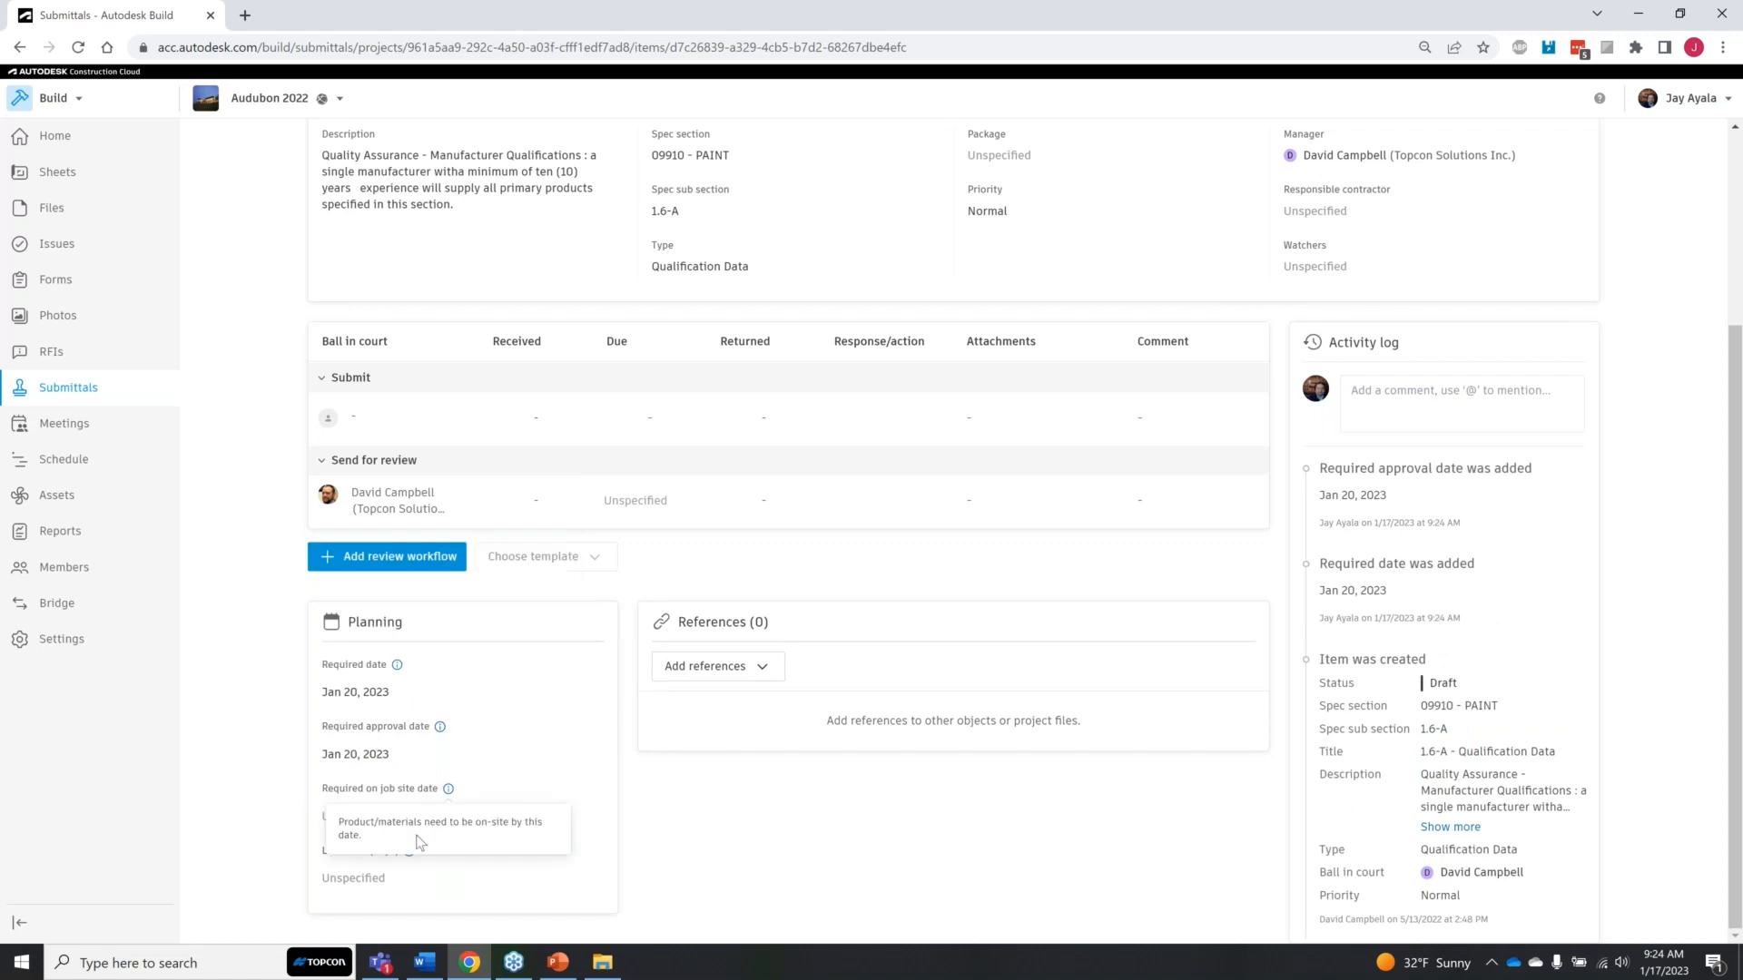
Step: Set the lead time of the 1.6-A - Qualification Data item to 3 days
click(385, 880)
text(3)
click(491, 880)
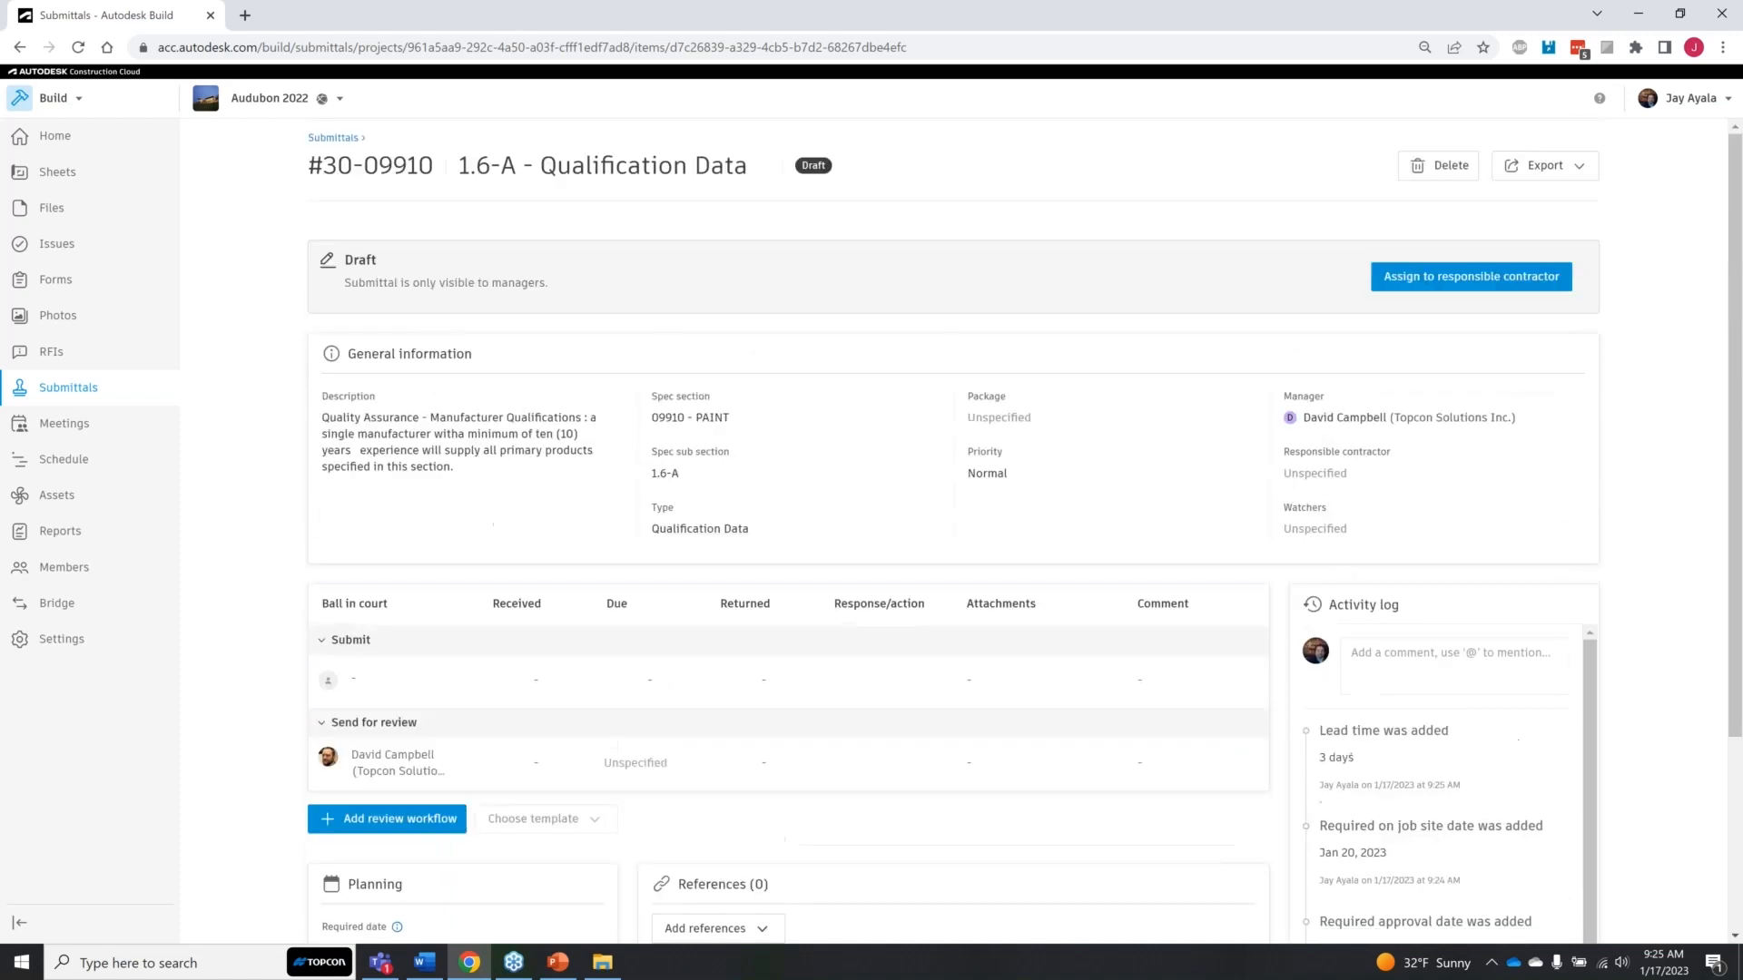
scroll(766, 708, down, 3)
click(760, 670)
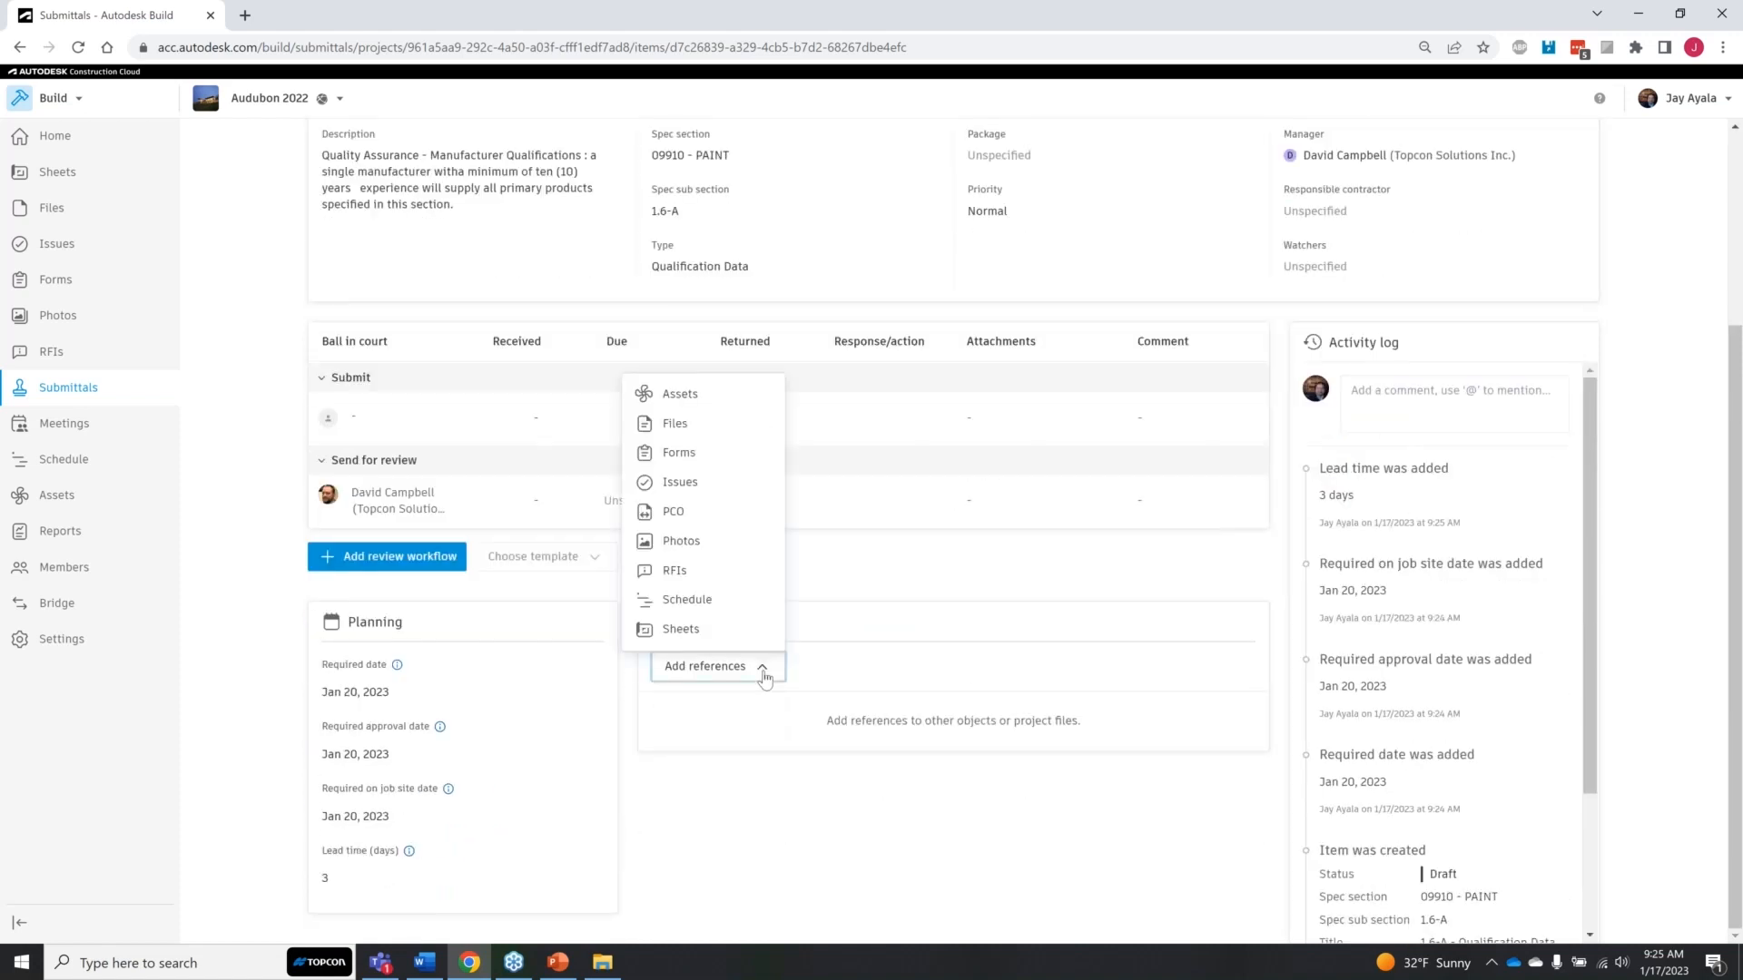
click(713, 428)
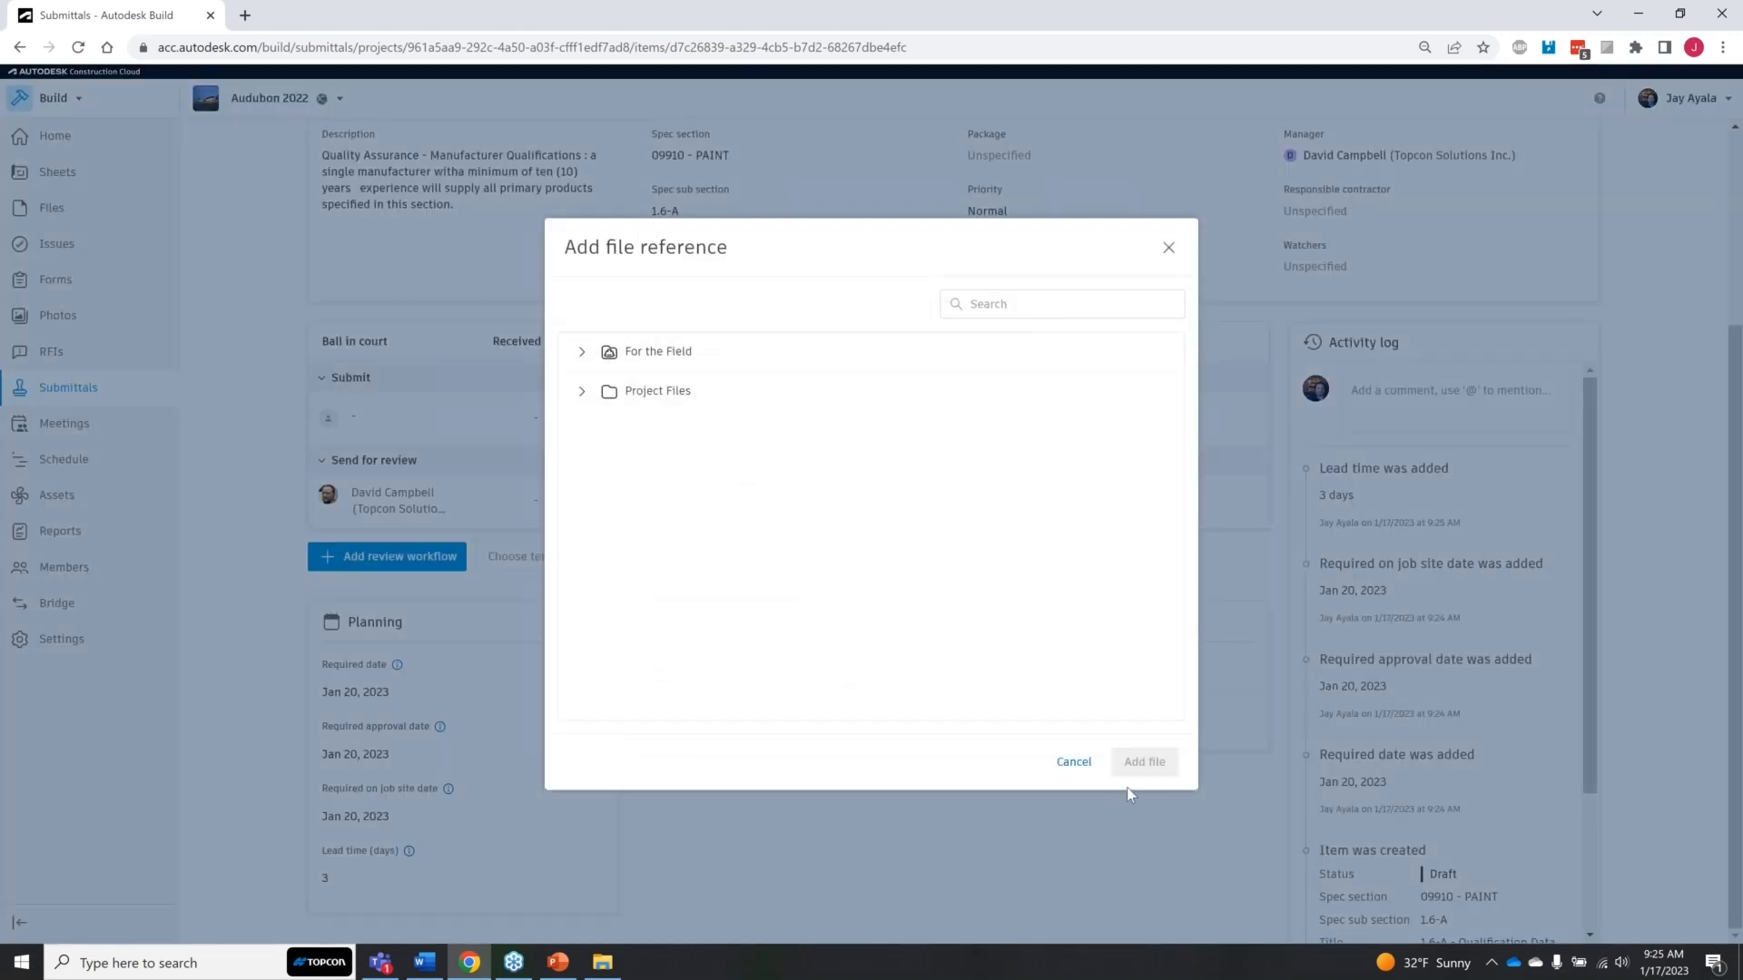
click(1074, 763)
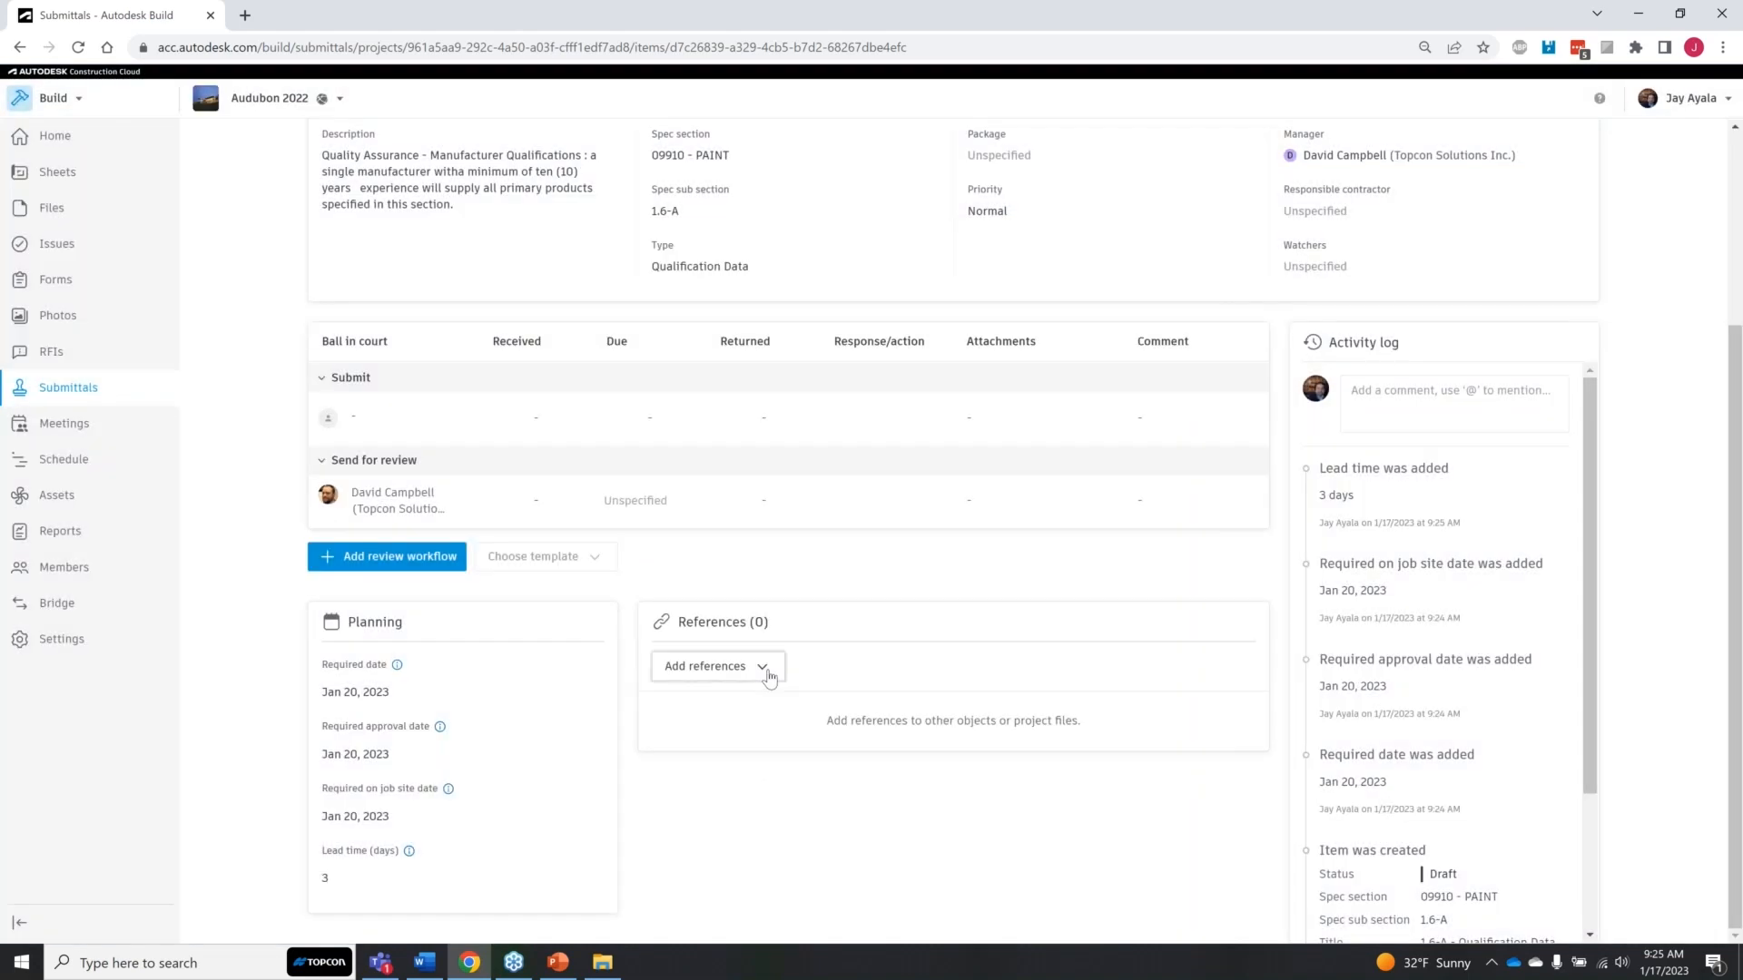
Step: Add the file Audubon_MEP_Central.rvt from the MEP folder of Project Files as a reference to the submittal item
click(768, 677)
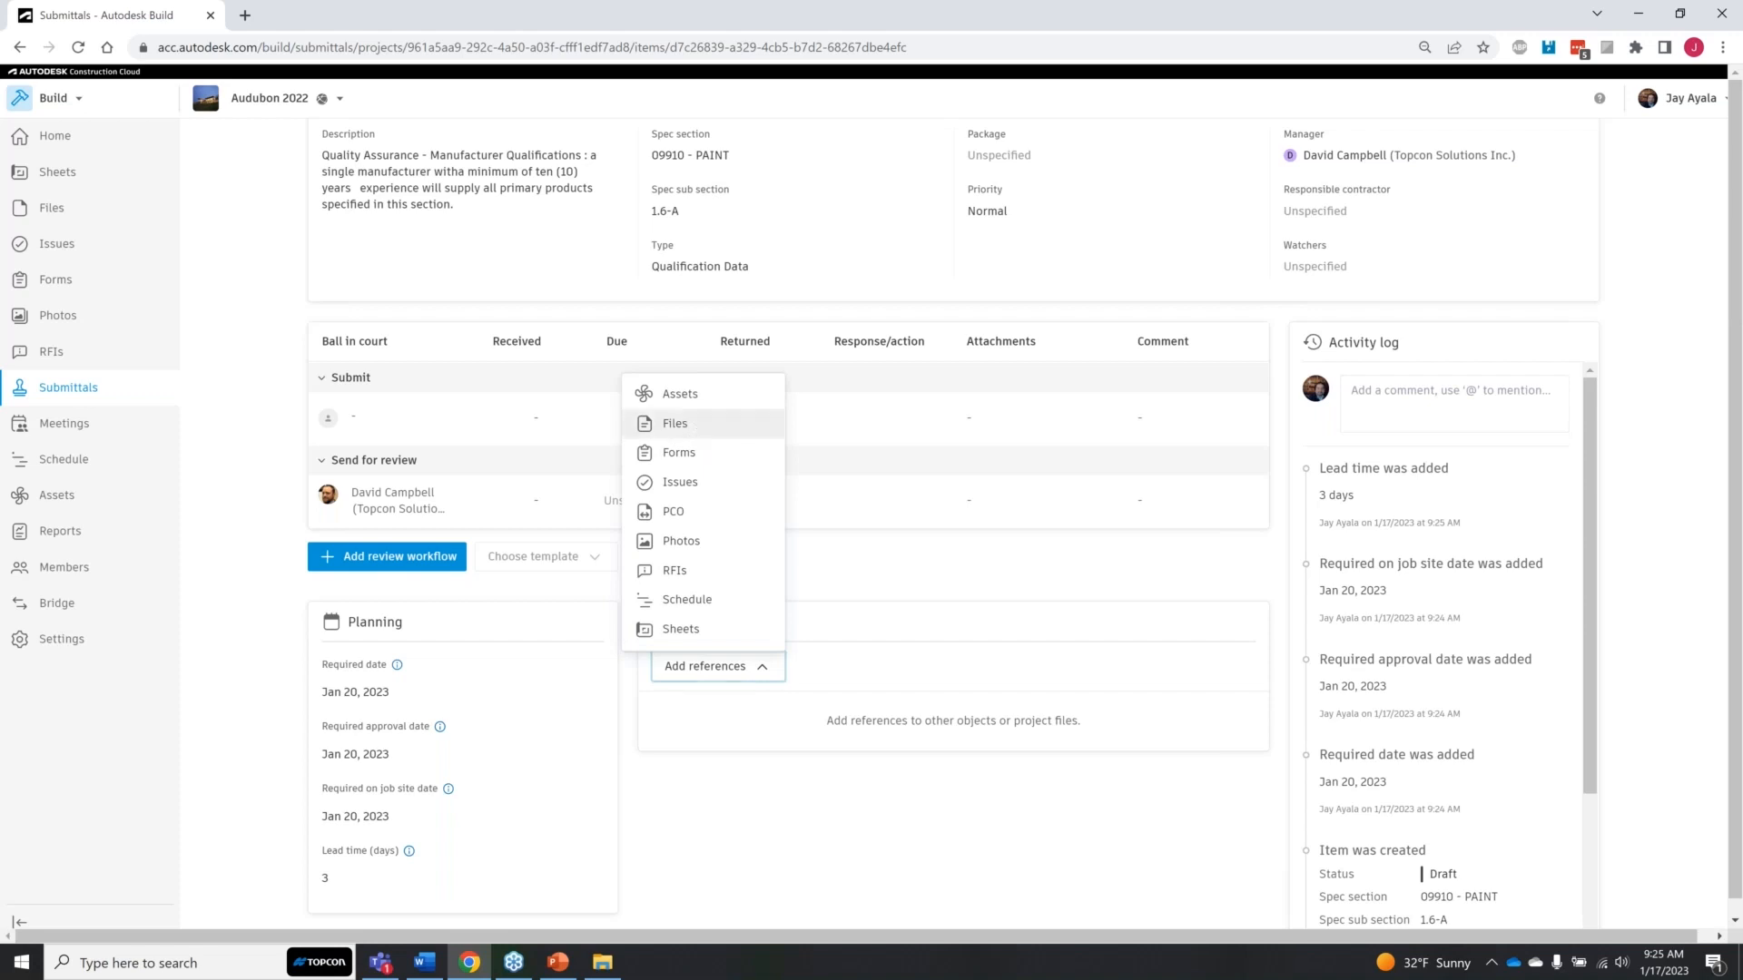
click(674, 423)
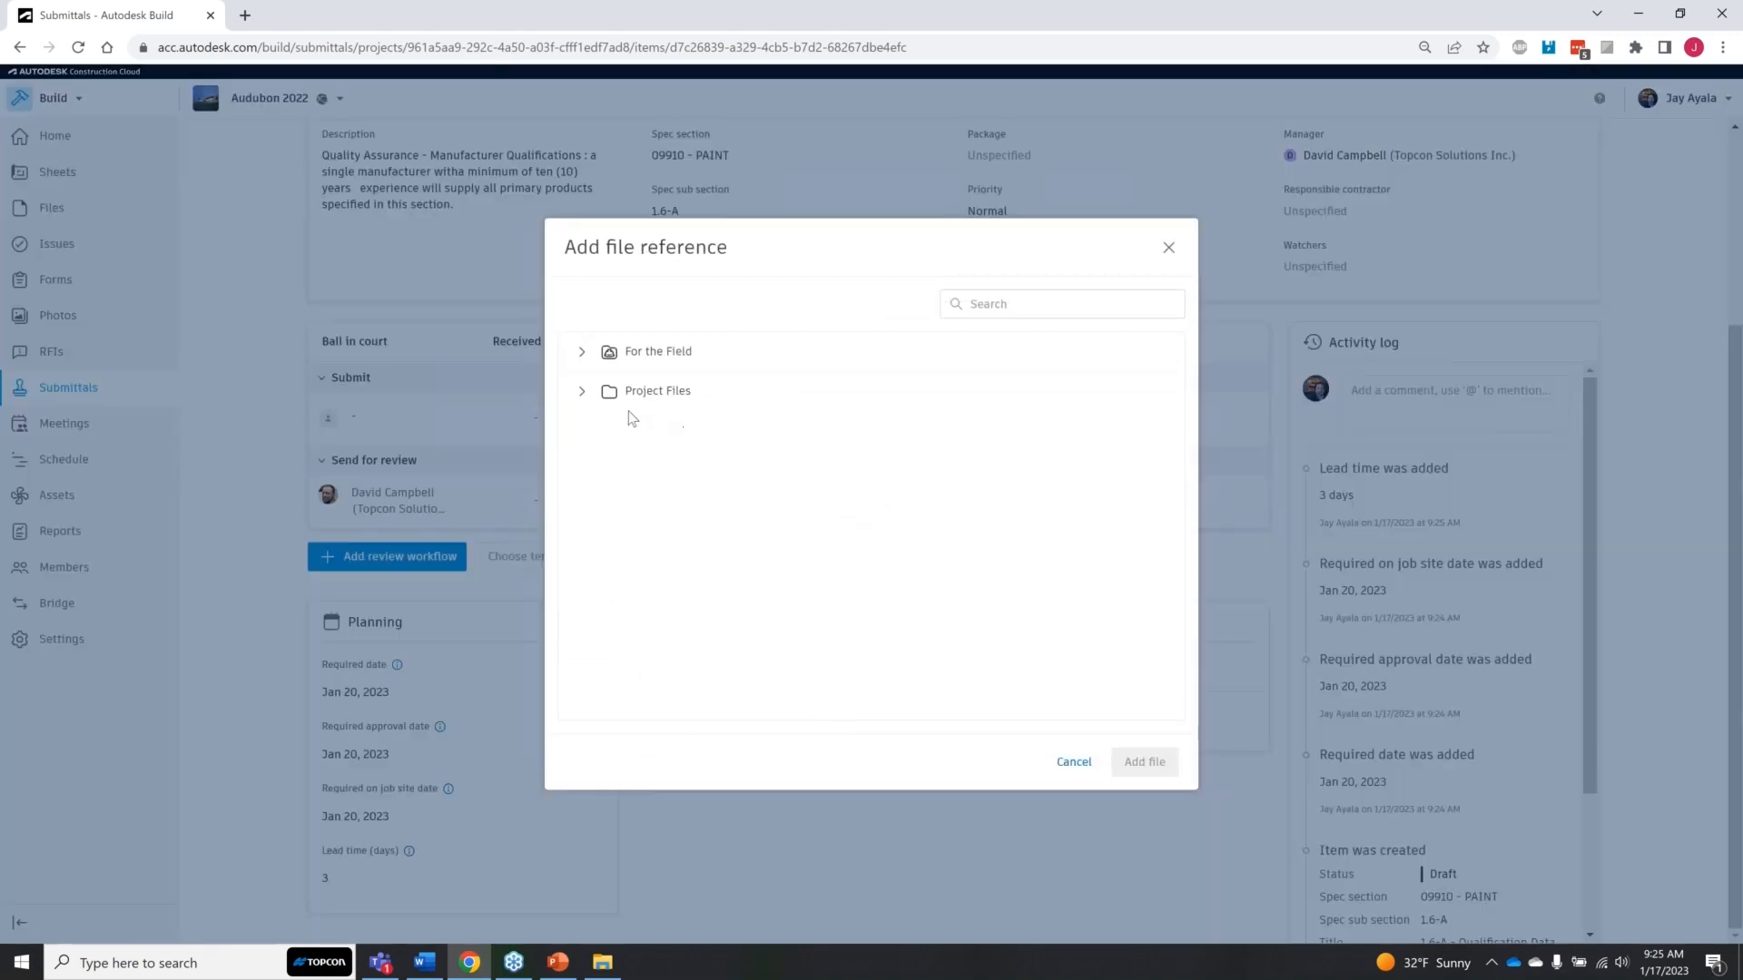
click(582, 391)
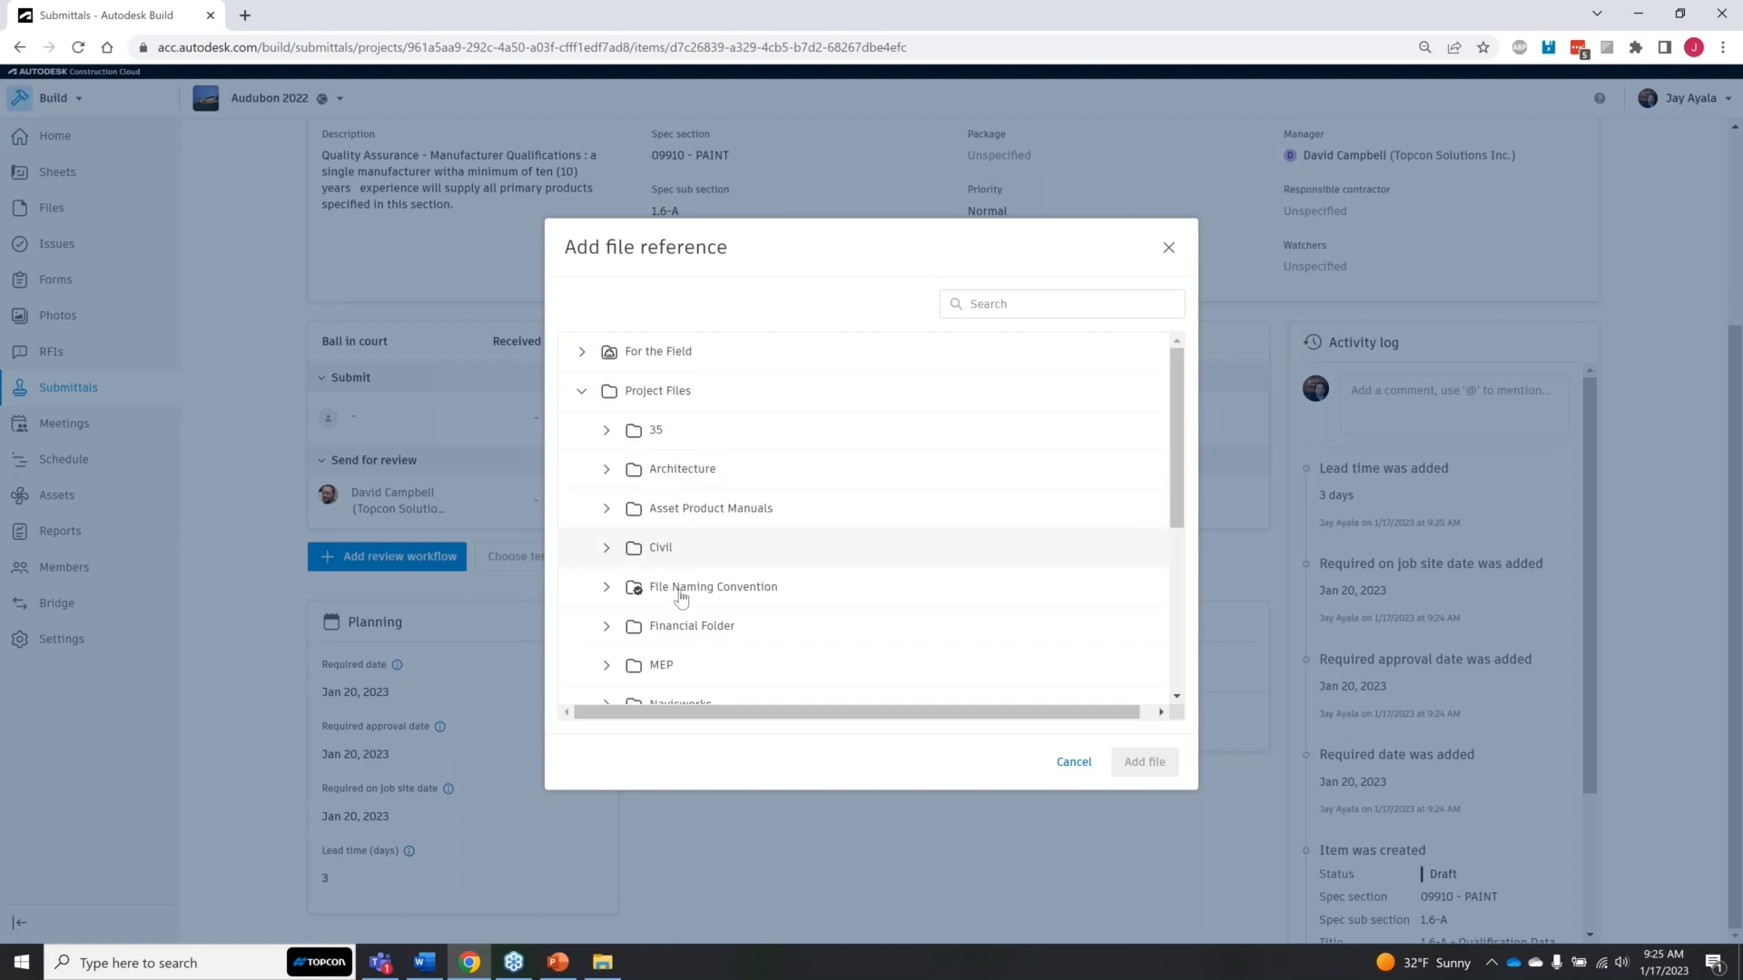
scroll(713, 640, down, 2)
scroll(713, 646, down, 2)
scroll(713, 646, up, 3)
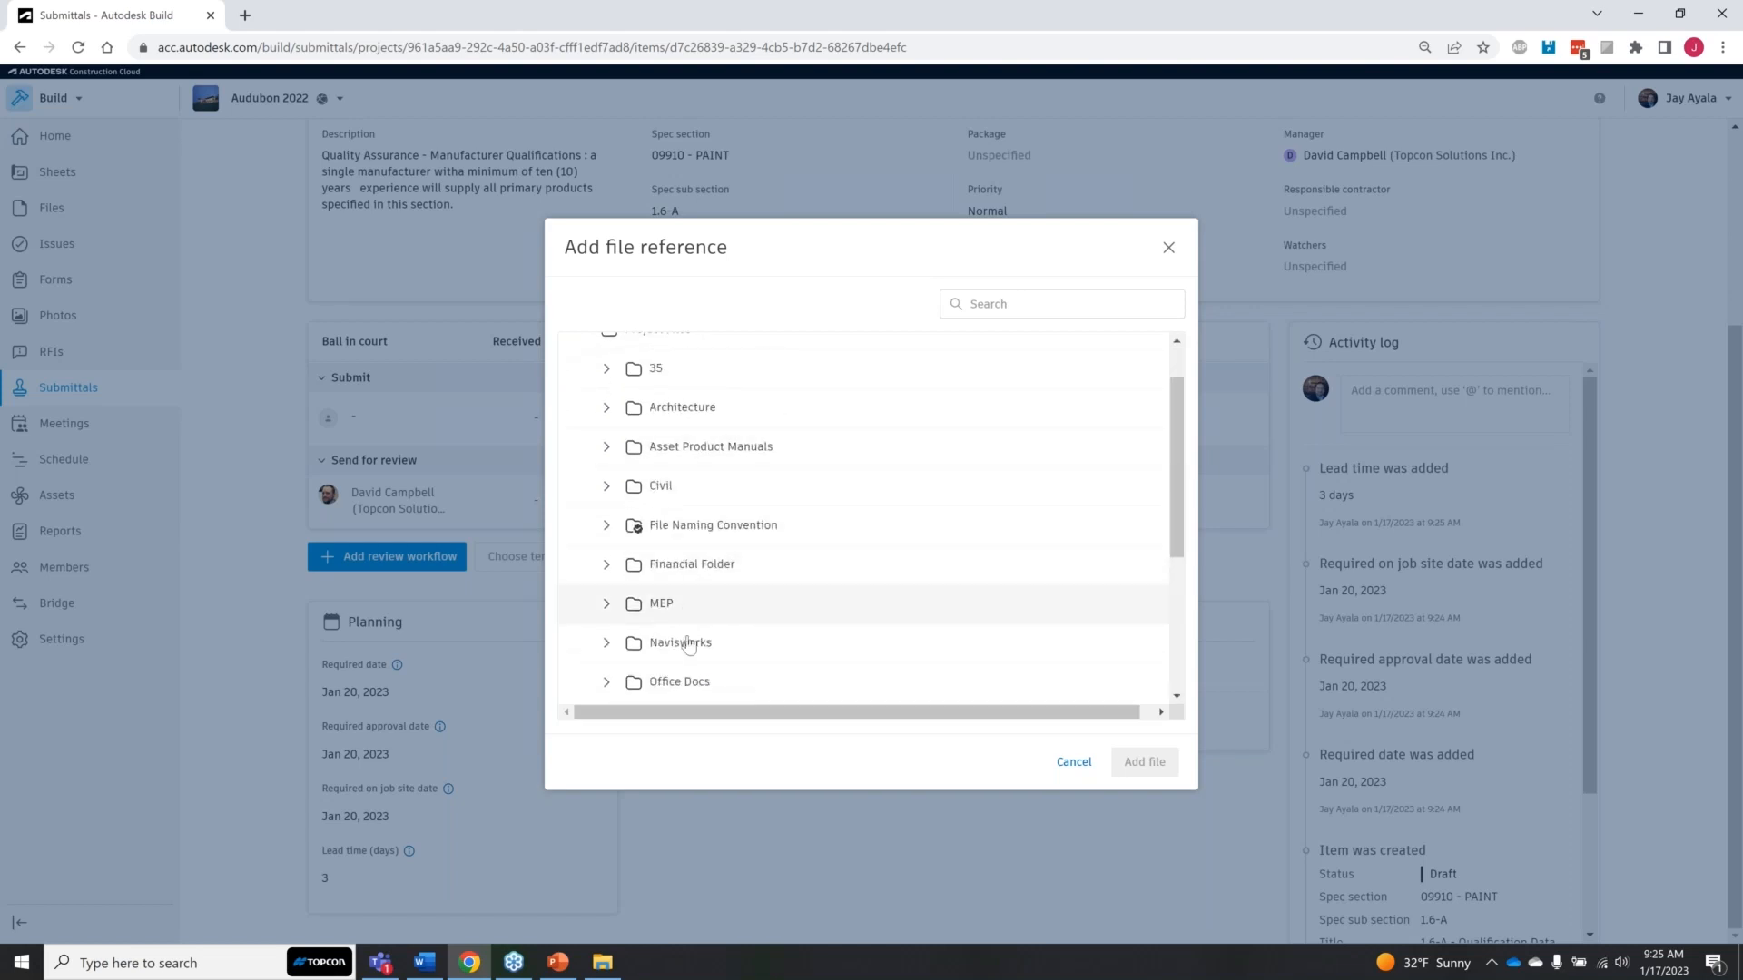
click(685, 604)
scroll(767, 652, down, 2)
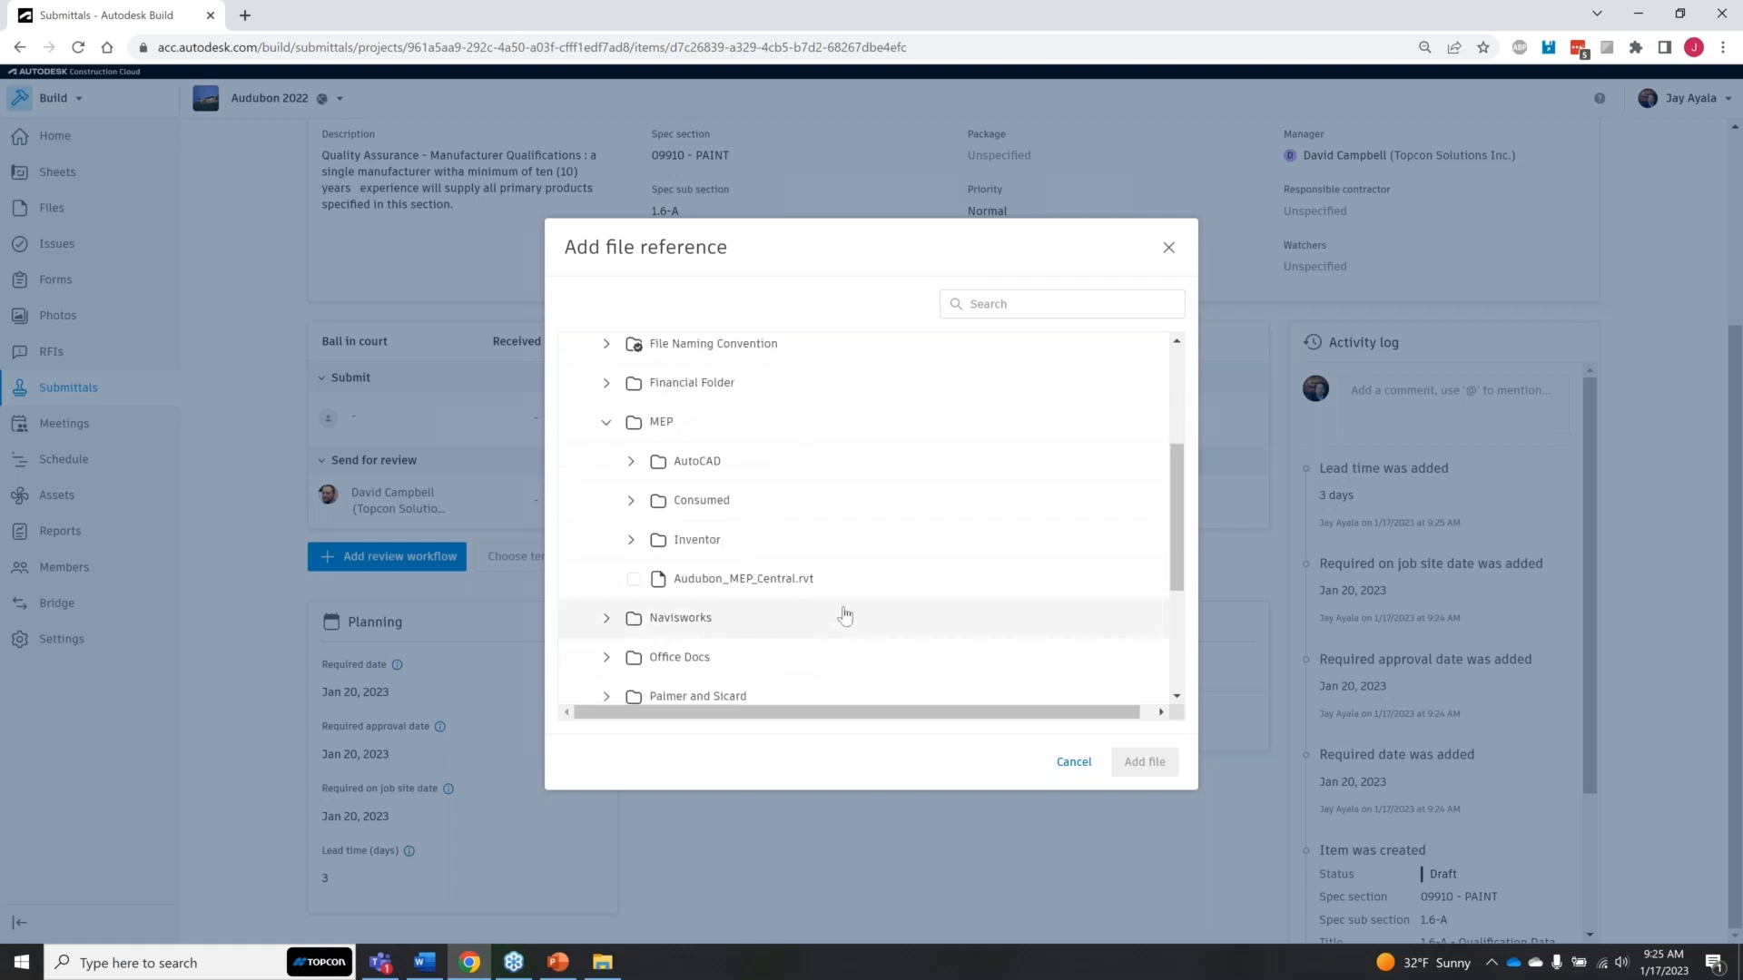
click(634, 579)
click(1128, 772)
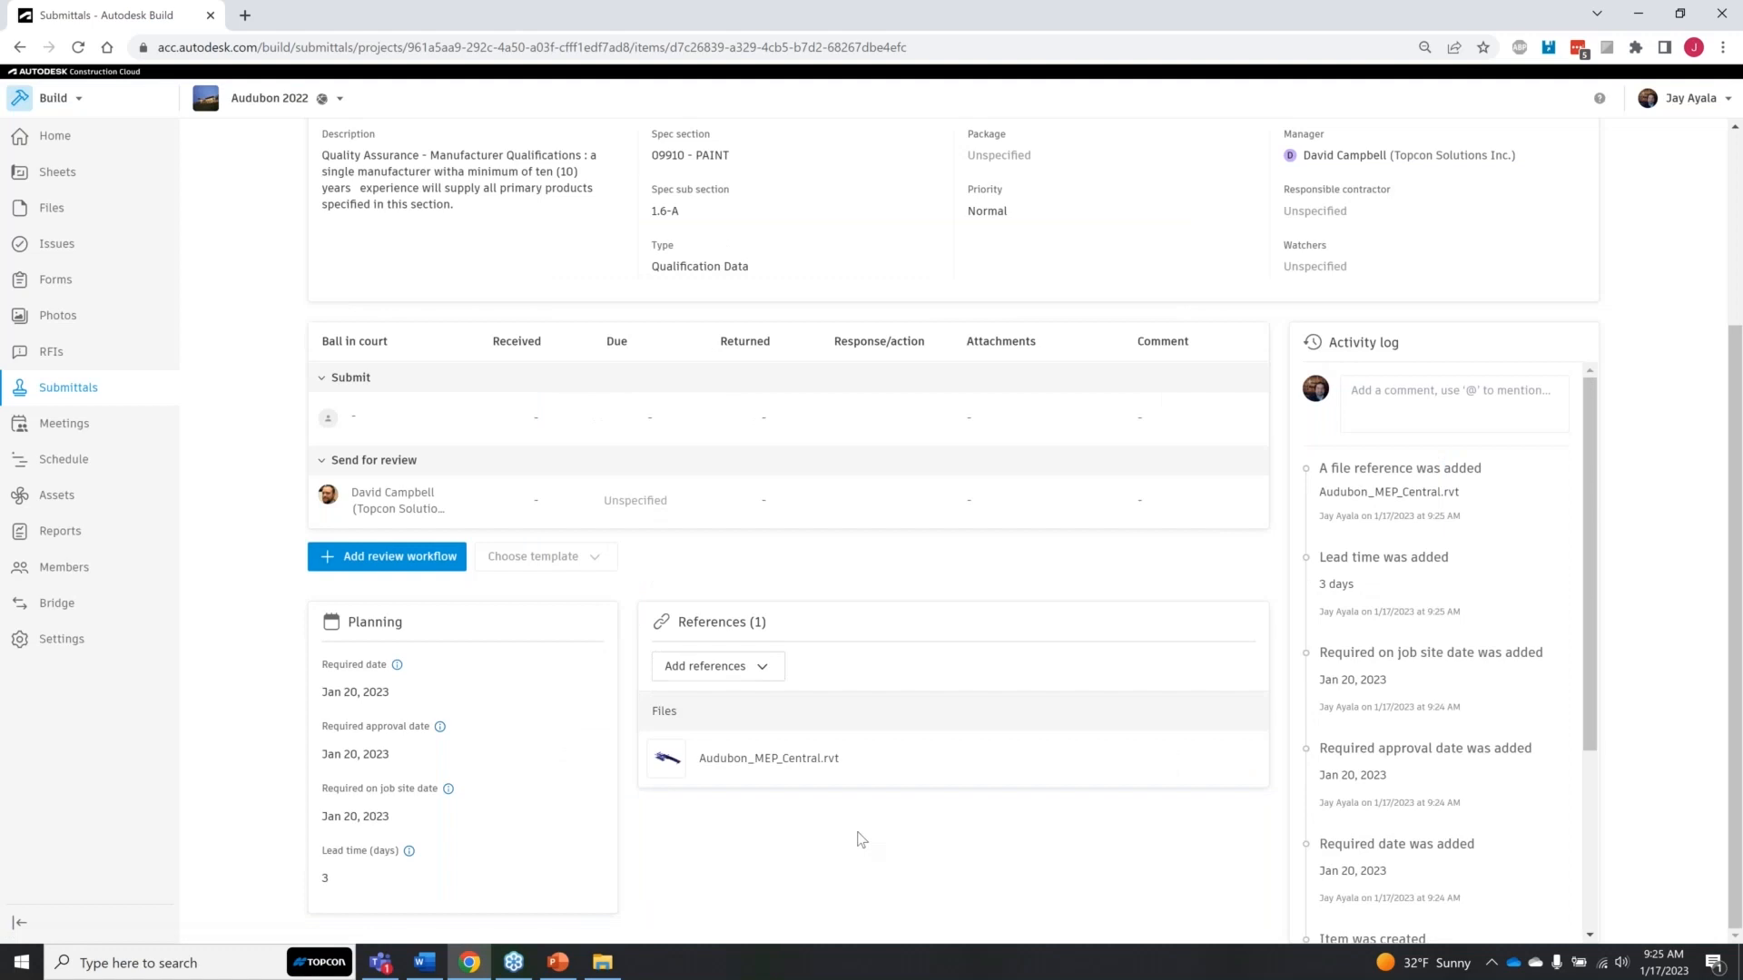
click(842, 778)
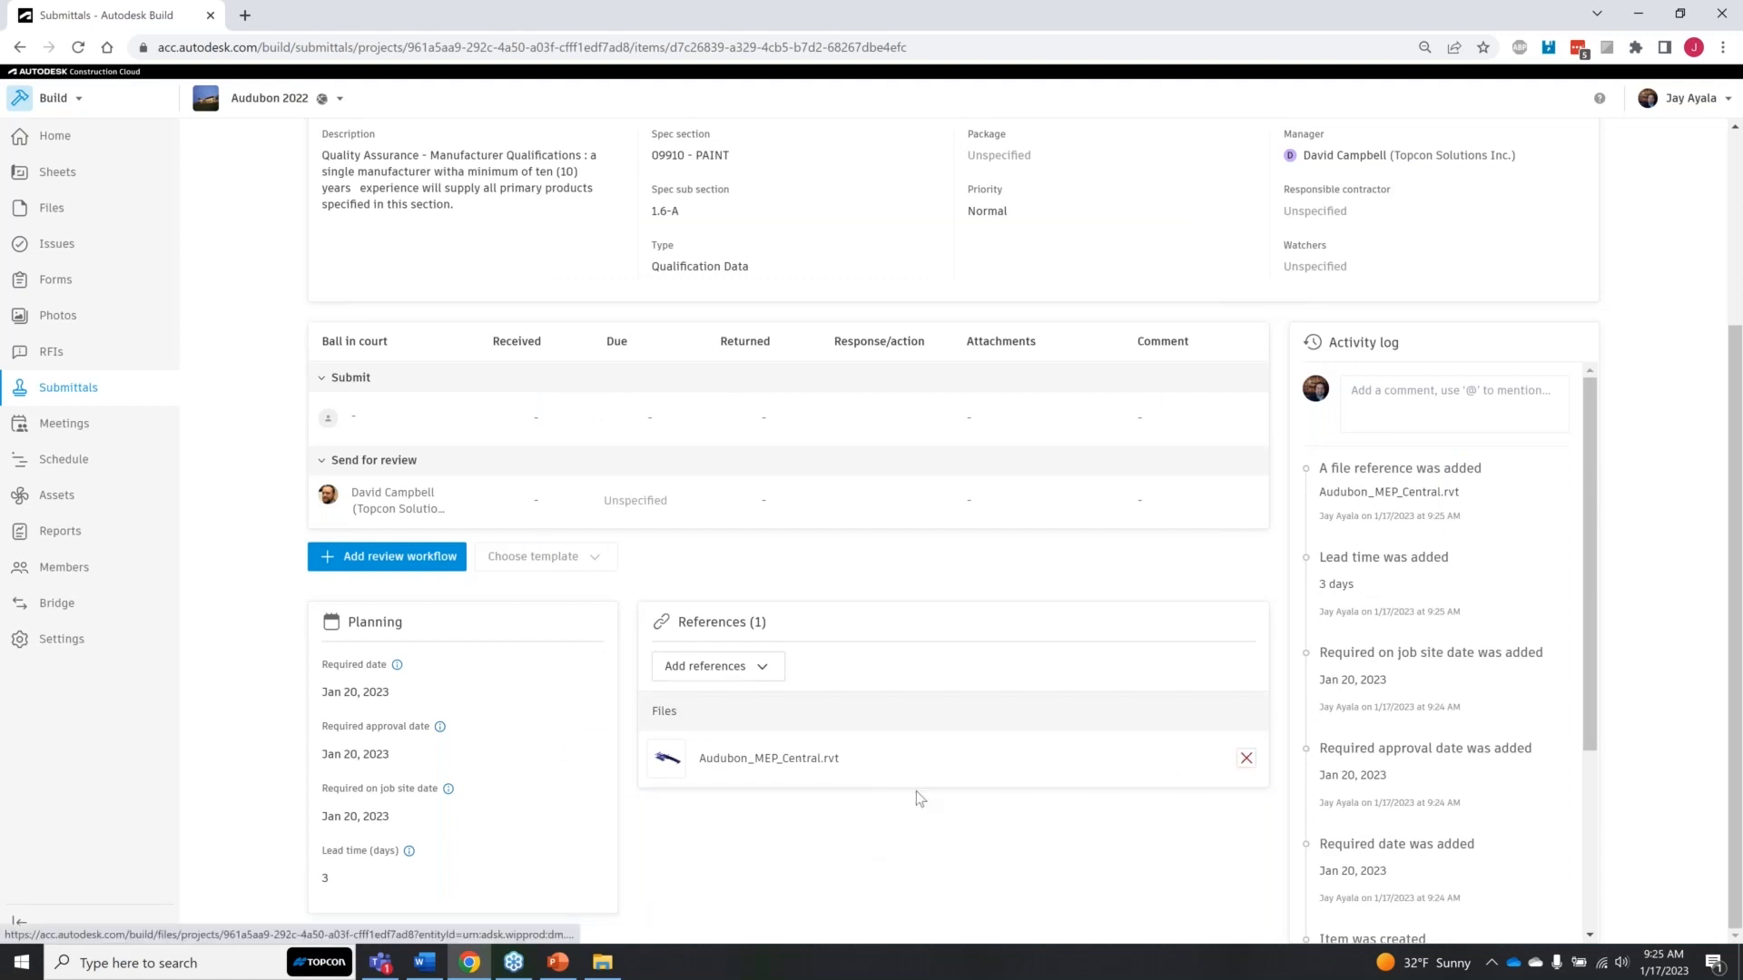
Step: Assign the submittal item to its manager as responsible contractor, with a submitter due date of 1/20/2023
scroll(917, 791, up, 3)
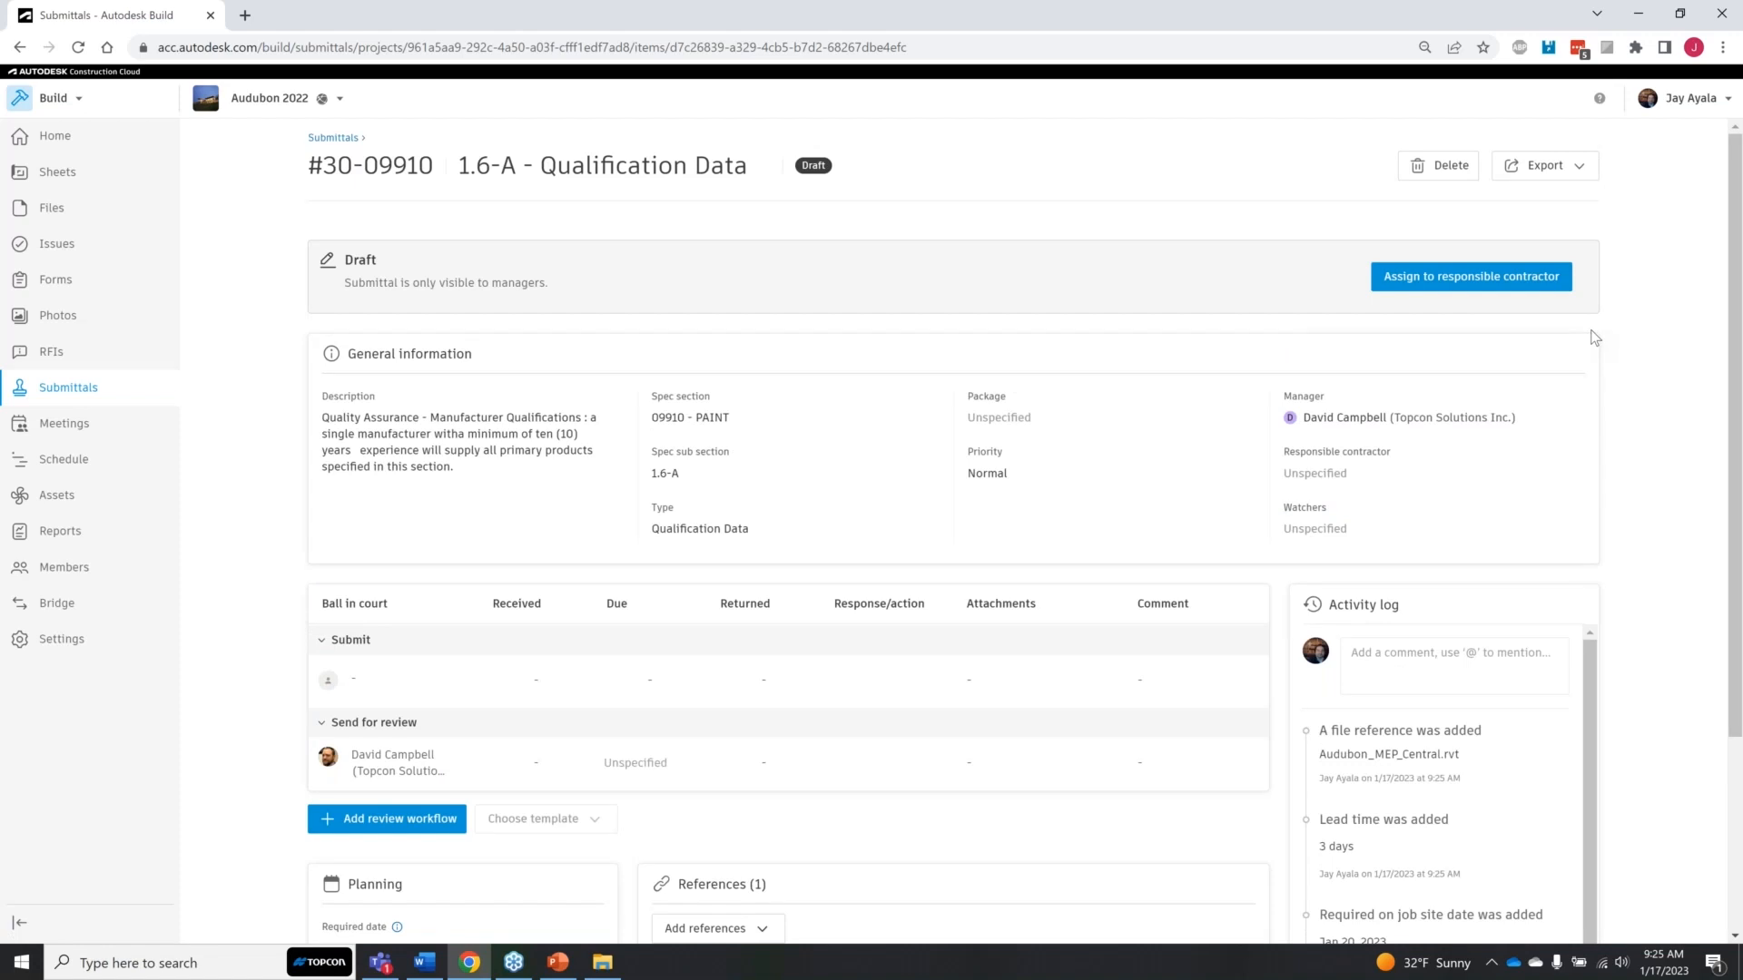
click(1486, 283)
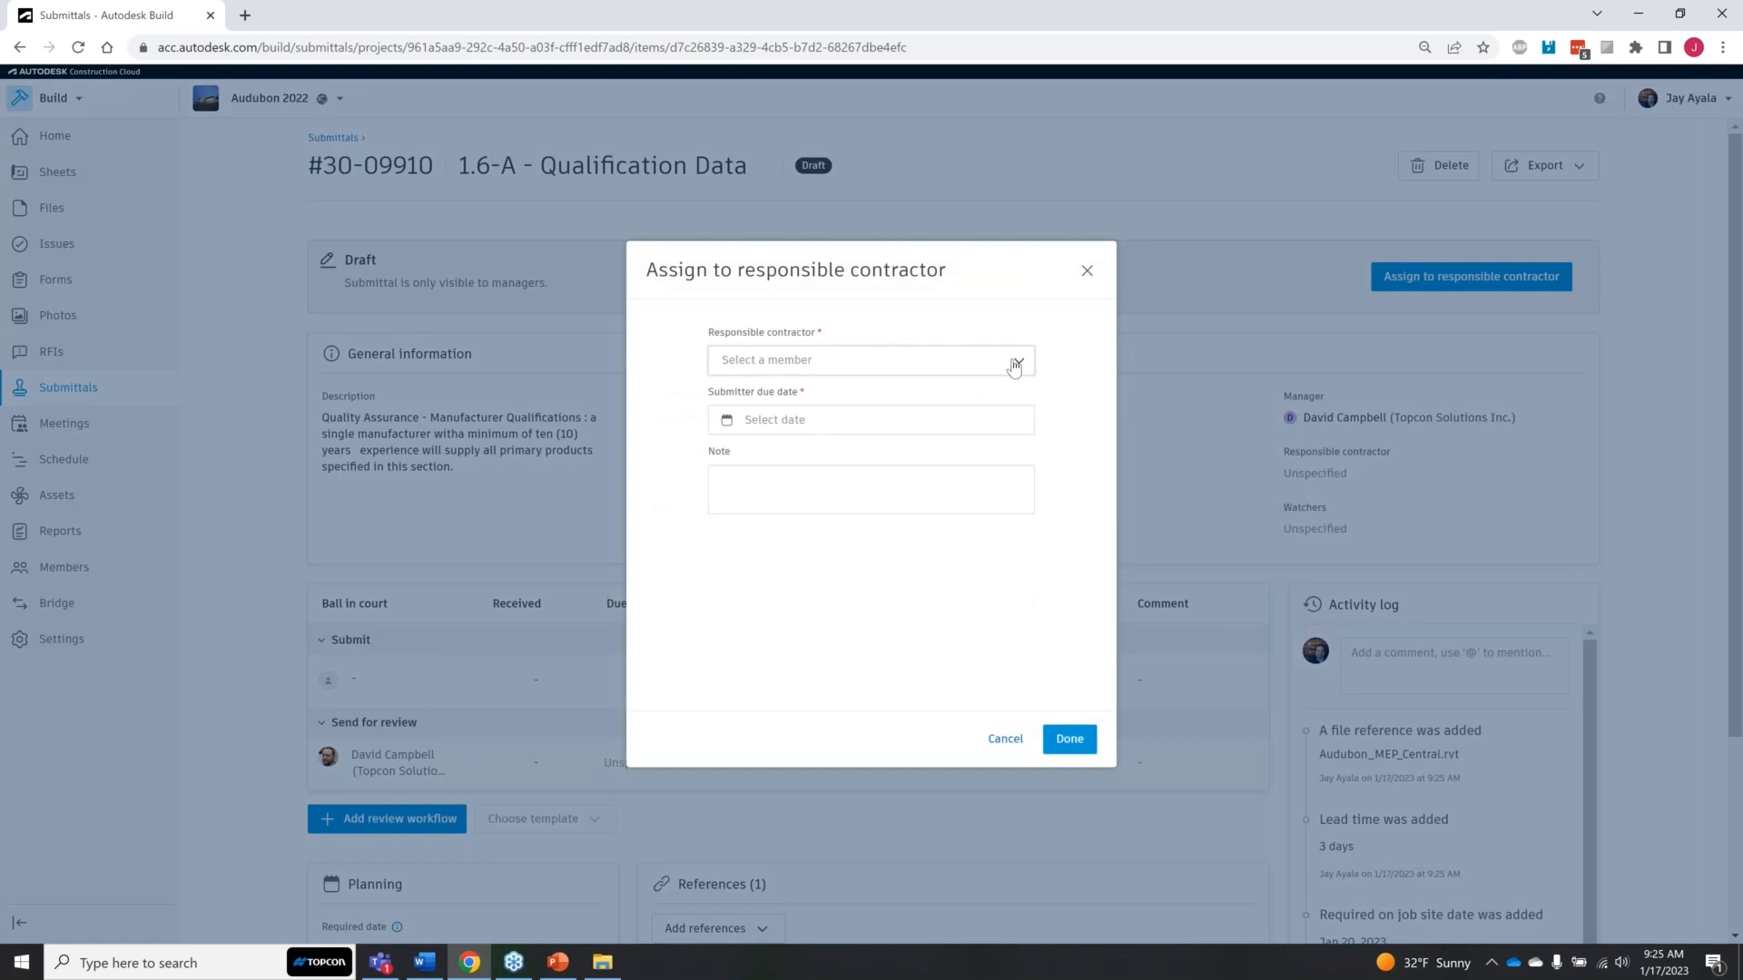
click(1013, 364)
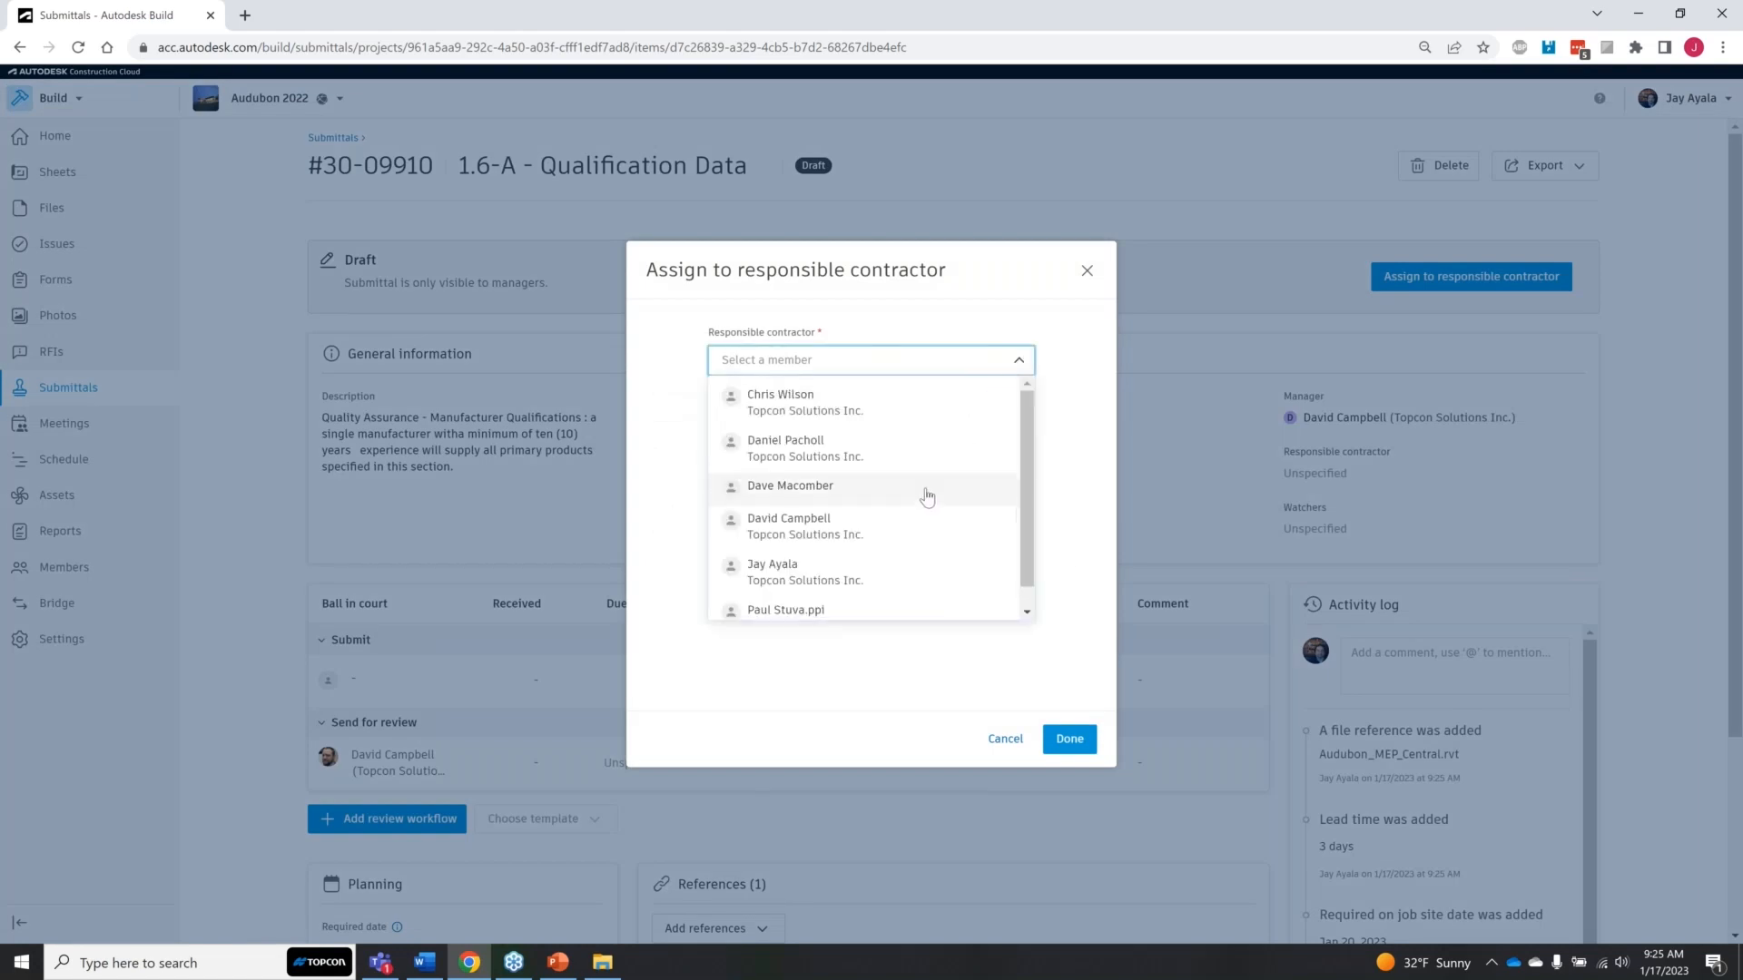
click(909, 529)
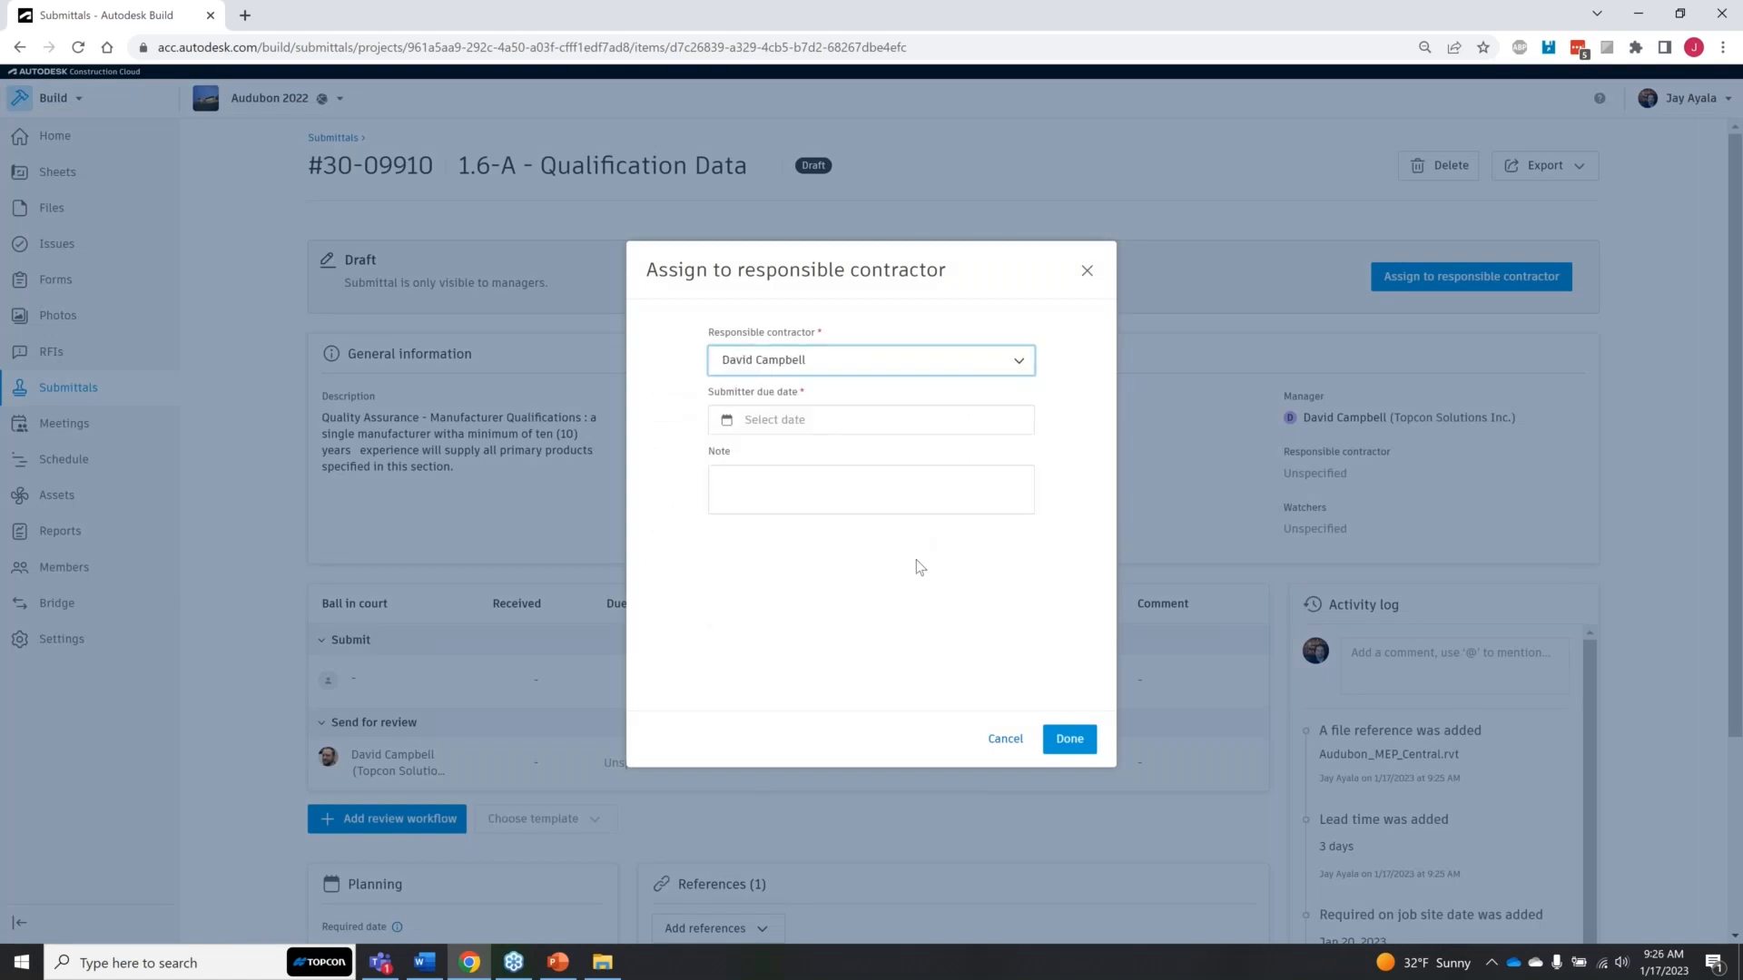
click(917, 429)
click(899, 602)
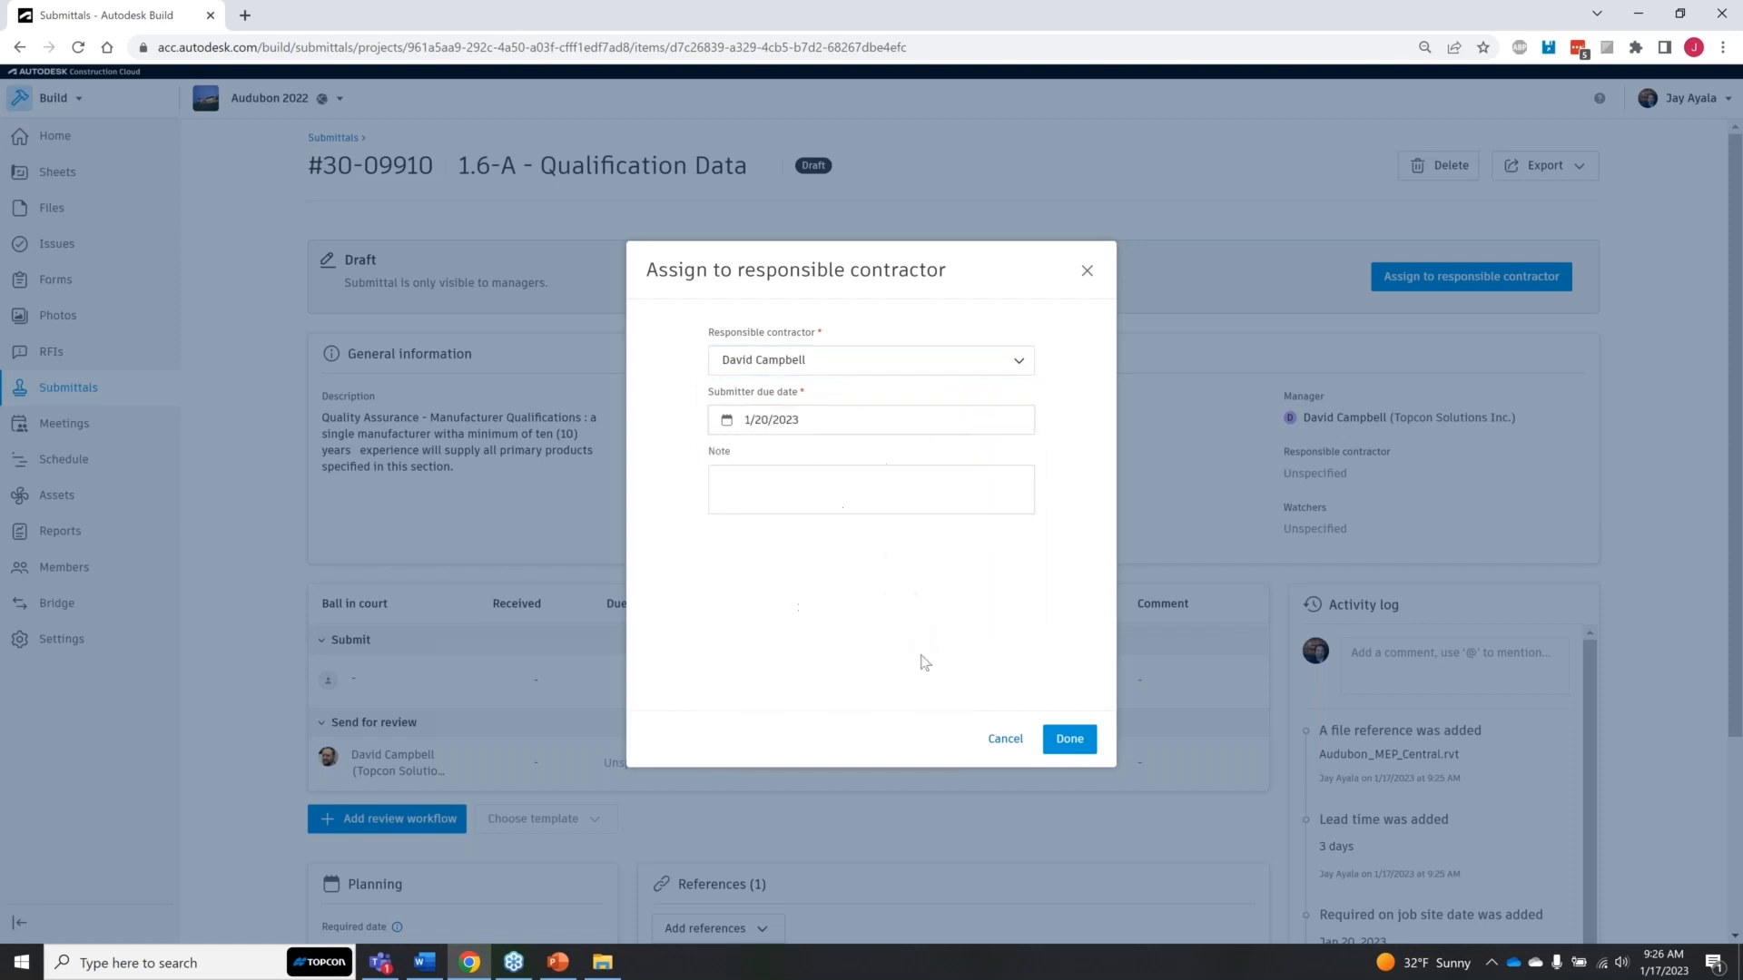
click(1071, 740)
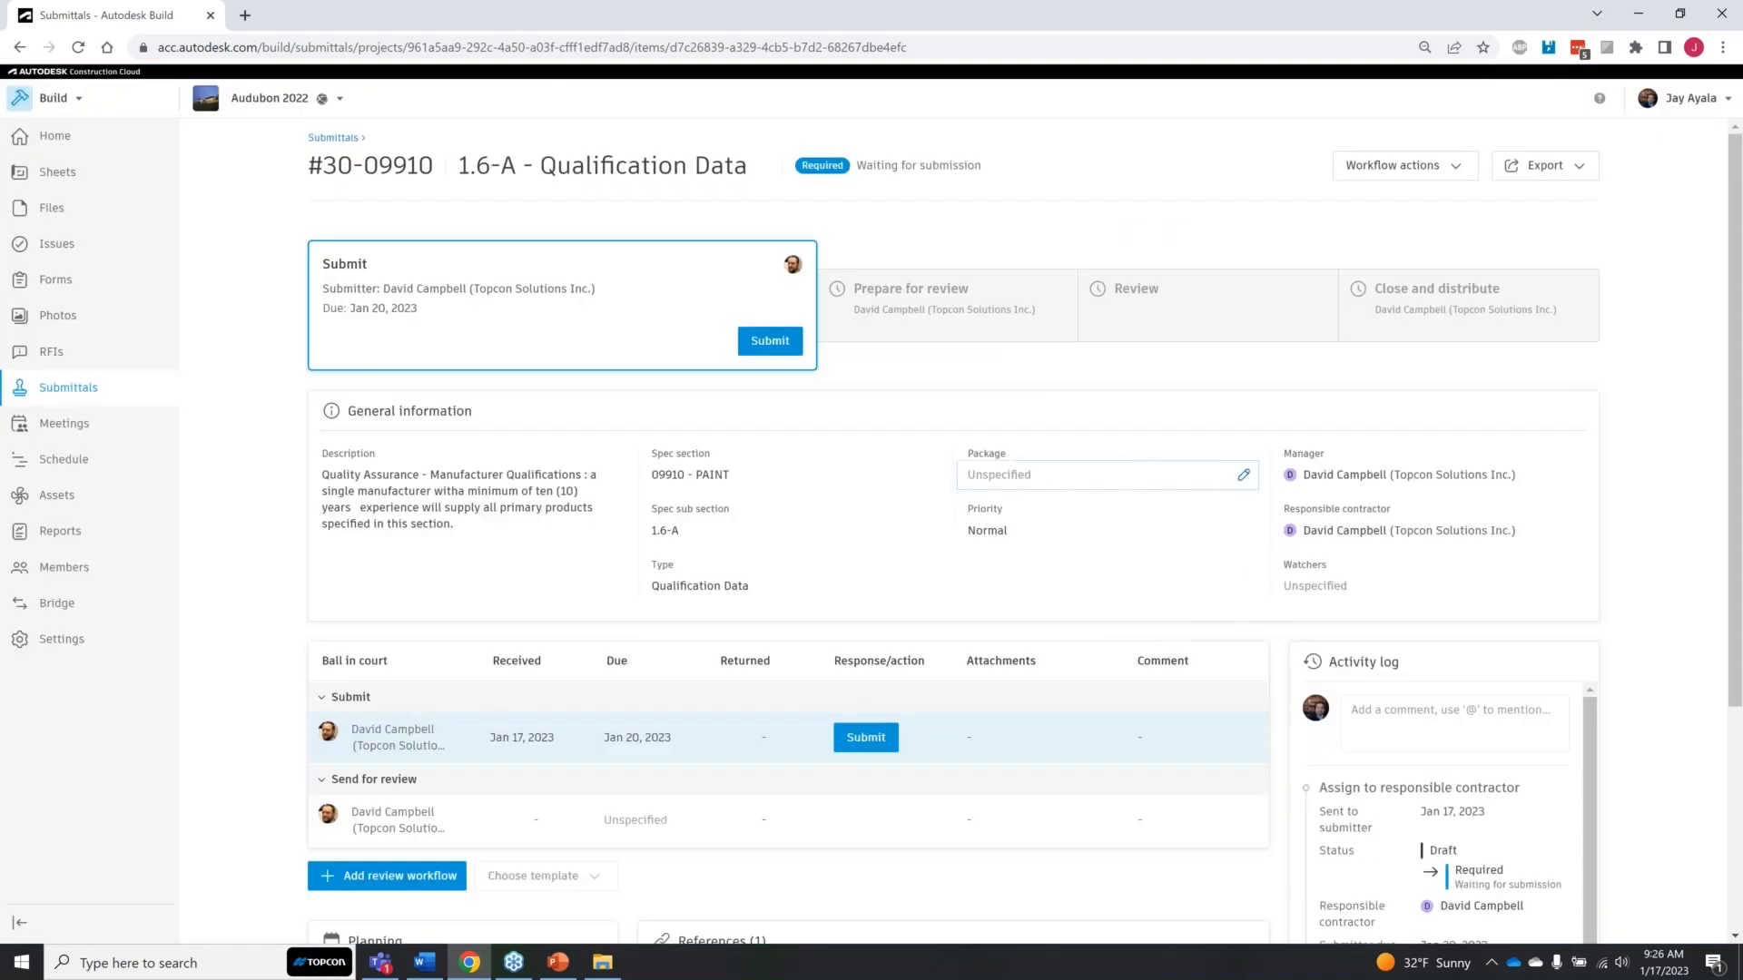
Step: Look over the assigned item and check its available workflow actions, including creating a new revision
scroll(808, 499, down, 1)
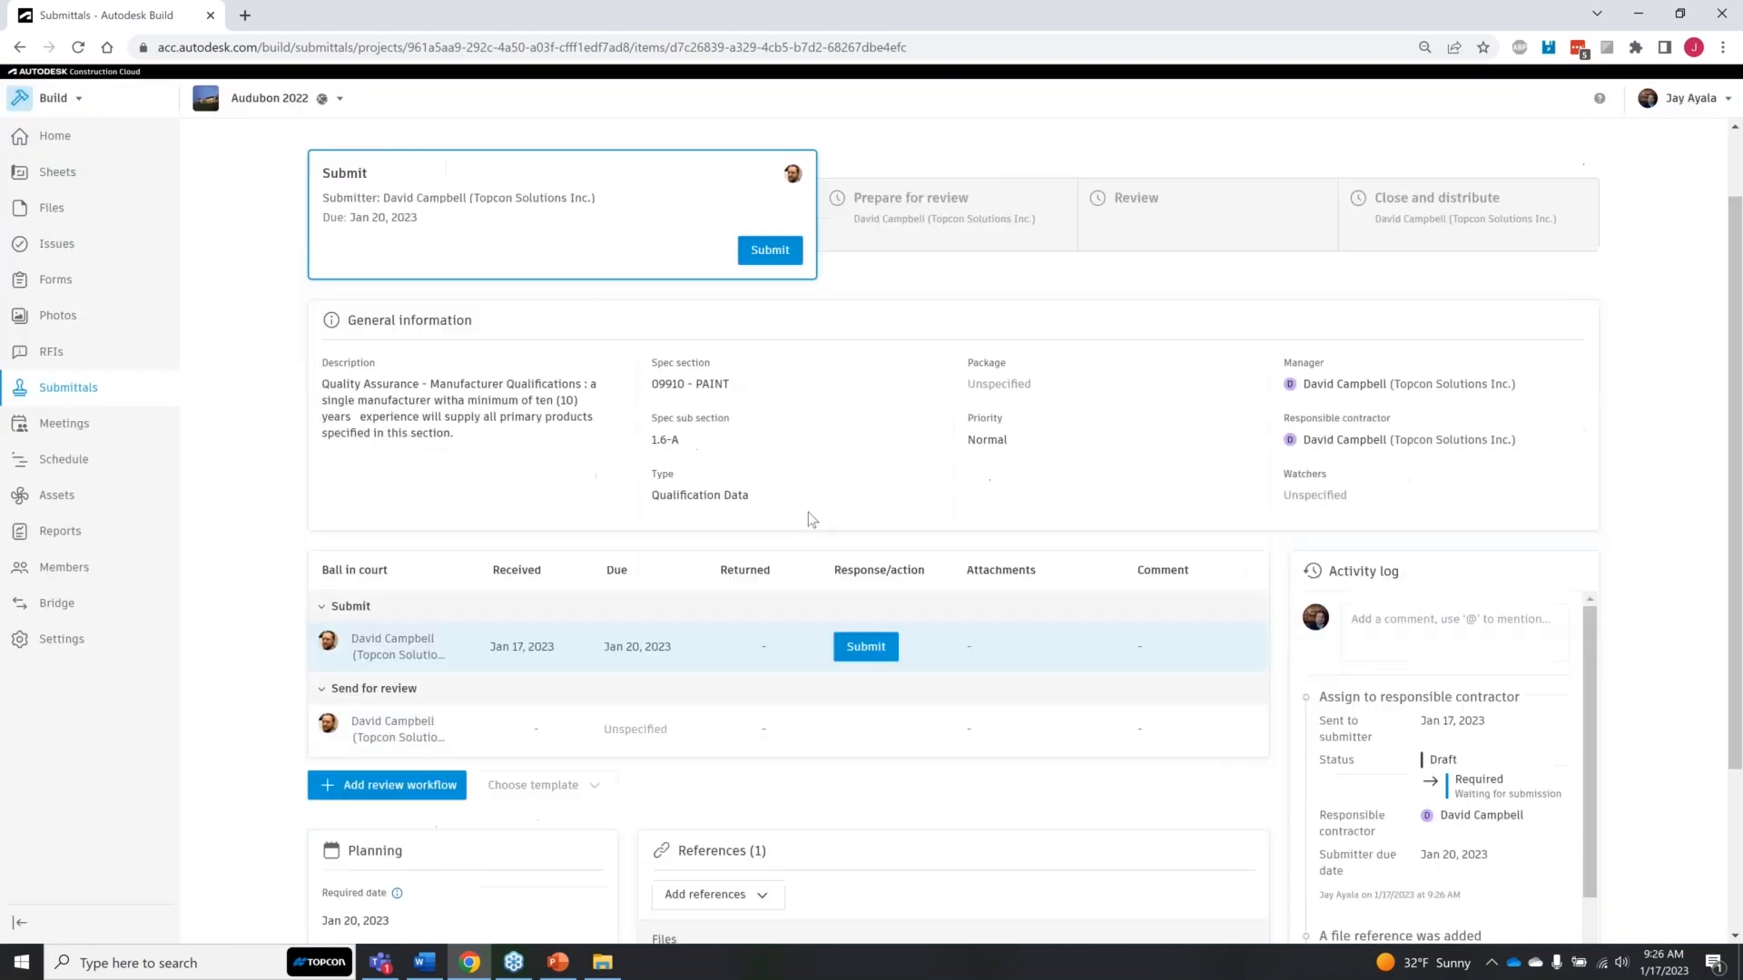
scroll(967, 705, up, 1)
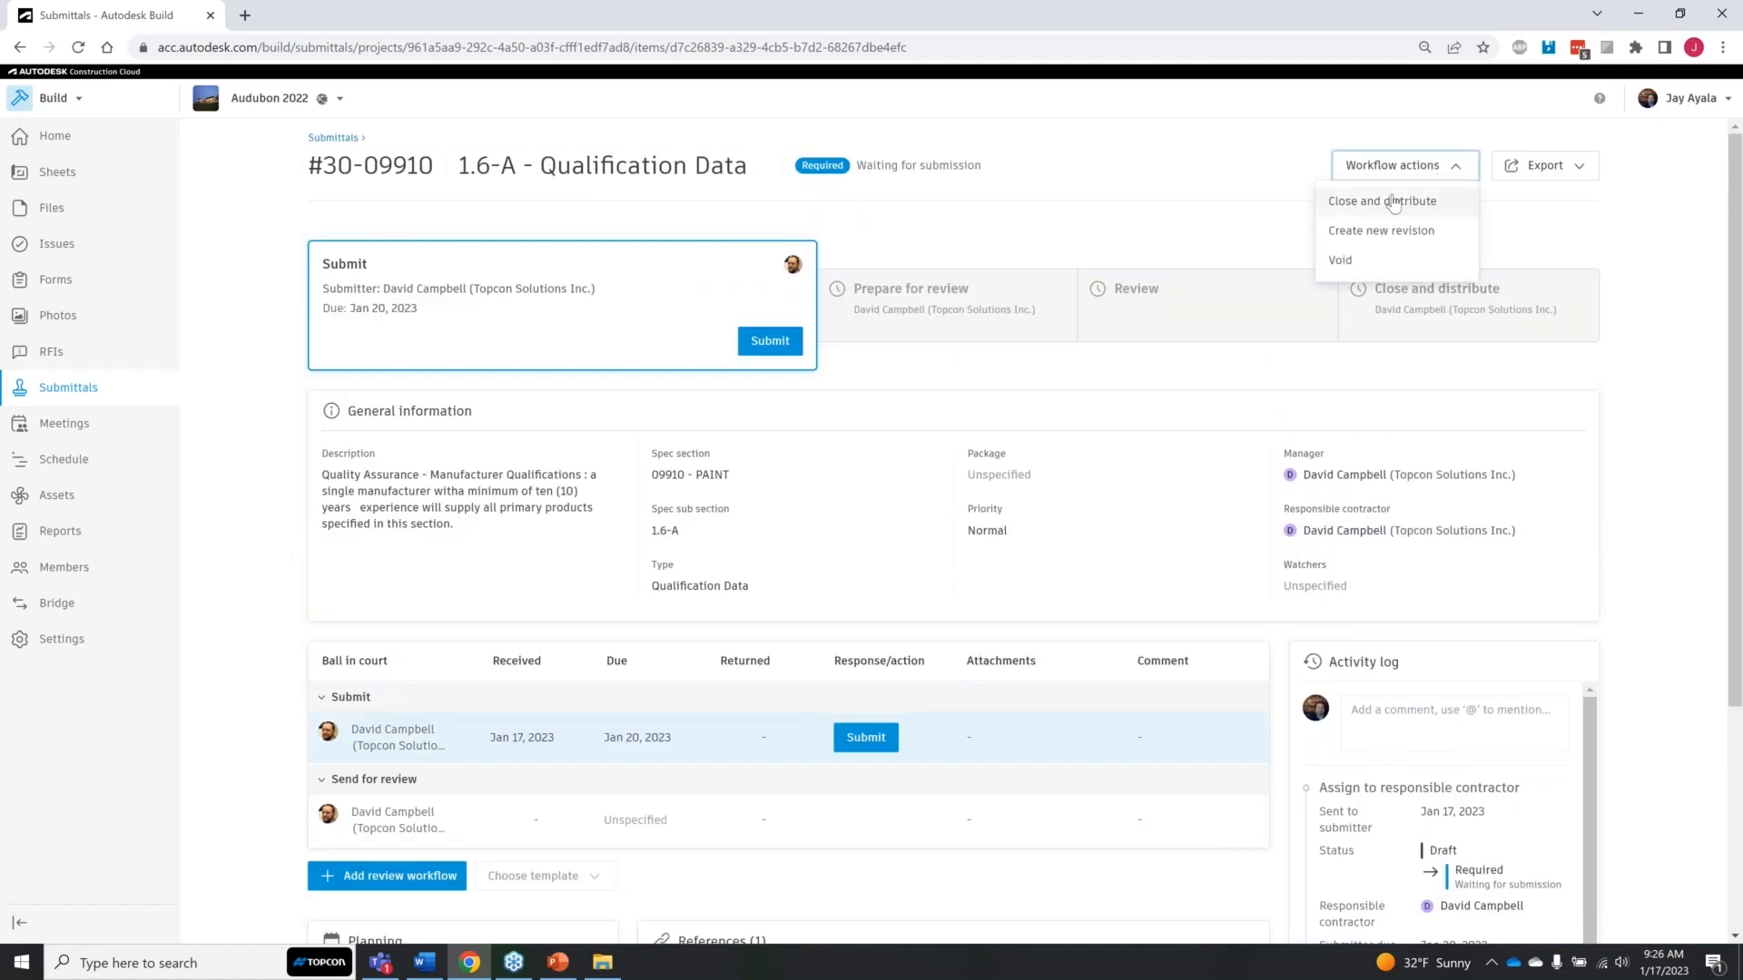
click(1410, 232)
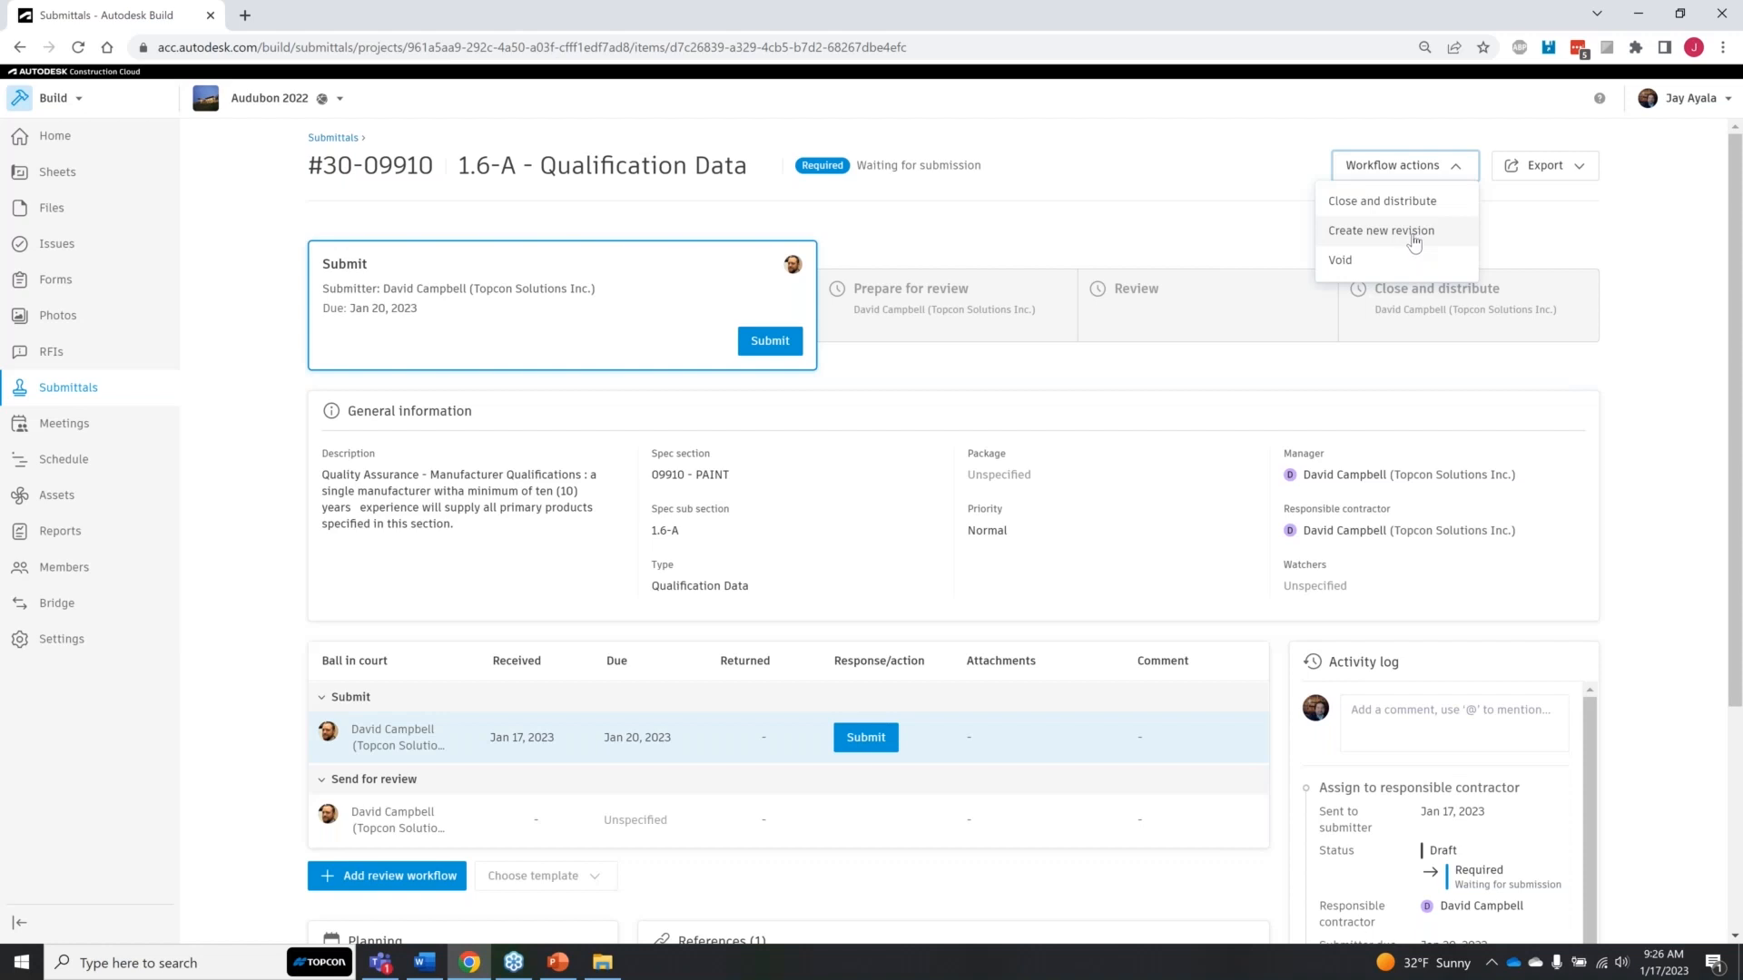
click(1615, 319)
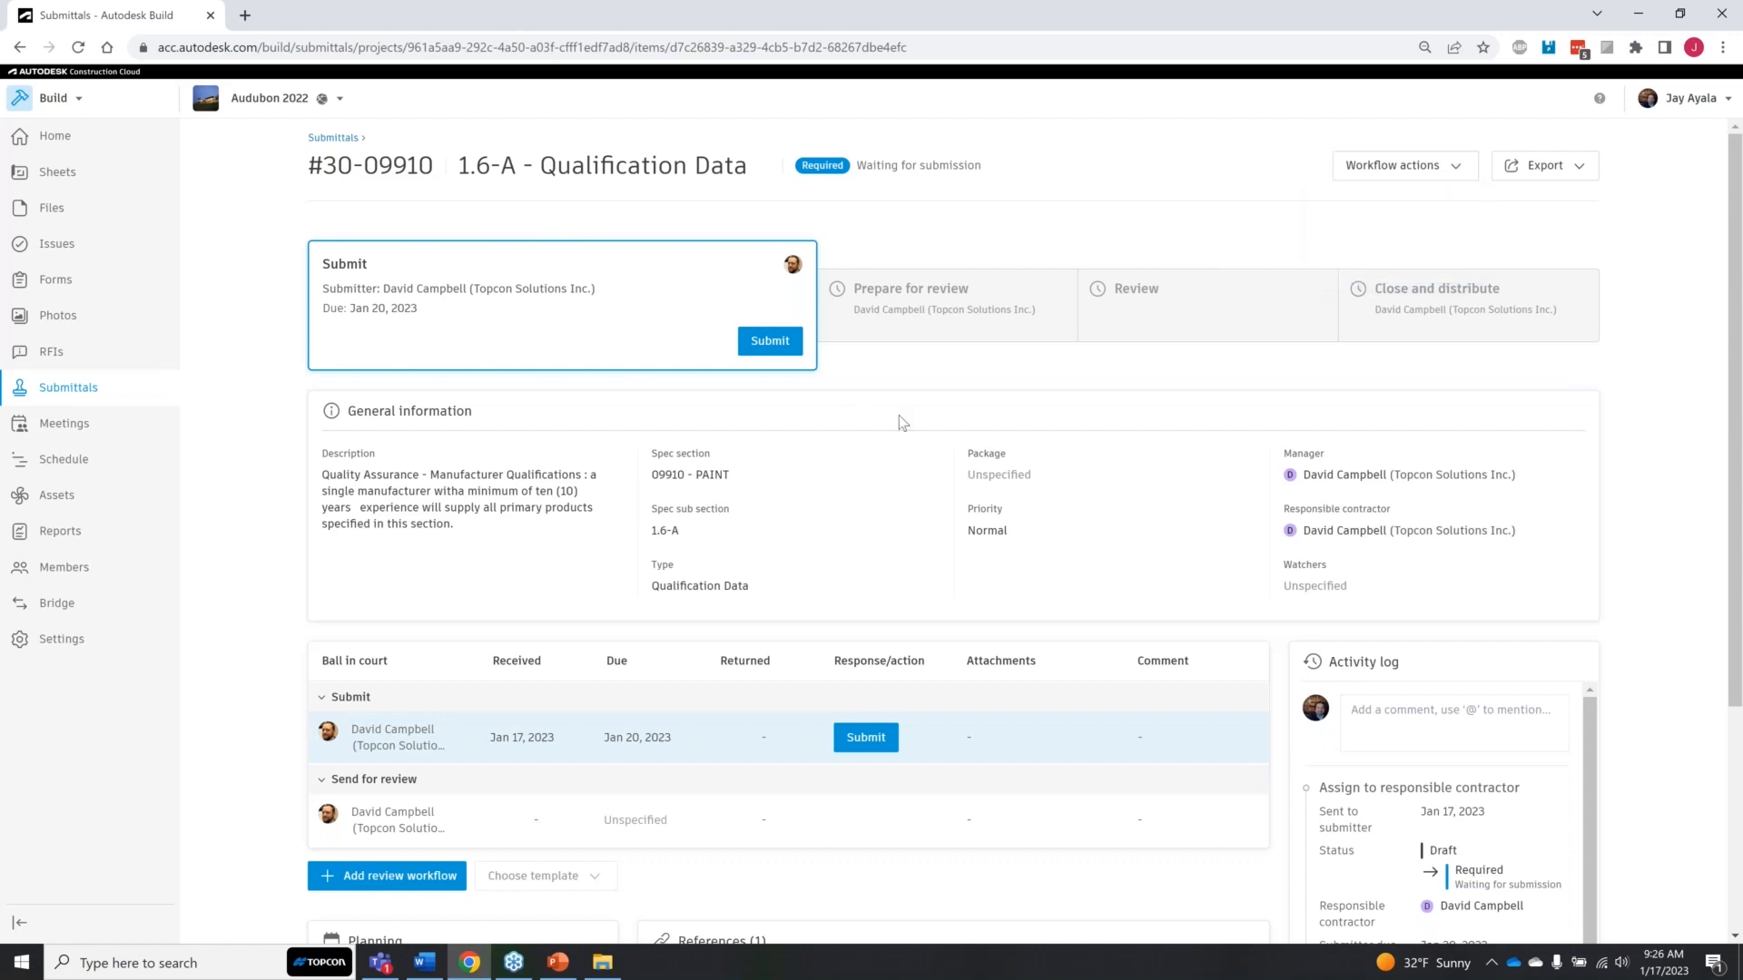
Step: Post an activity log comment that mentions the second listed project member and reads ", we are currently submitting the item"
scroll(989, 712, down, 2)
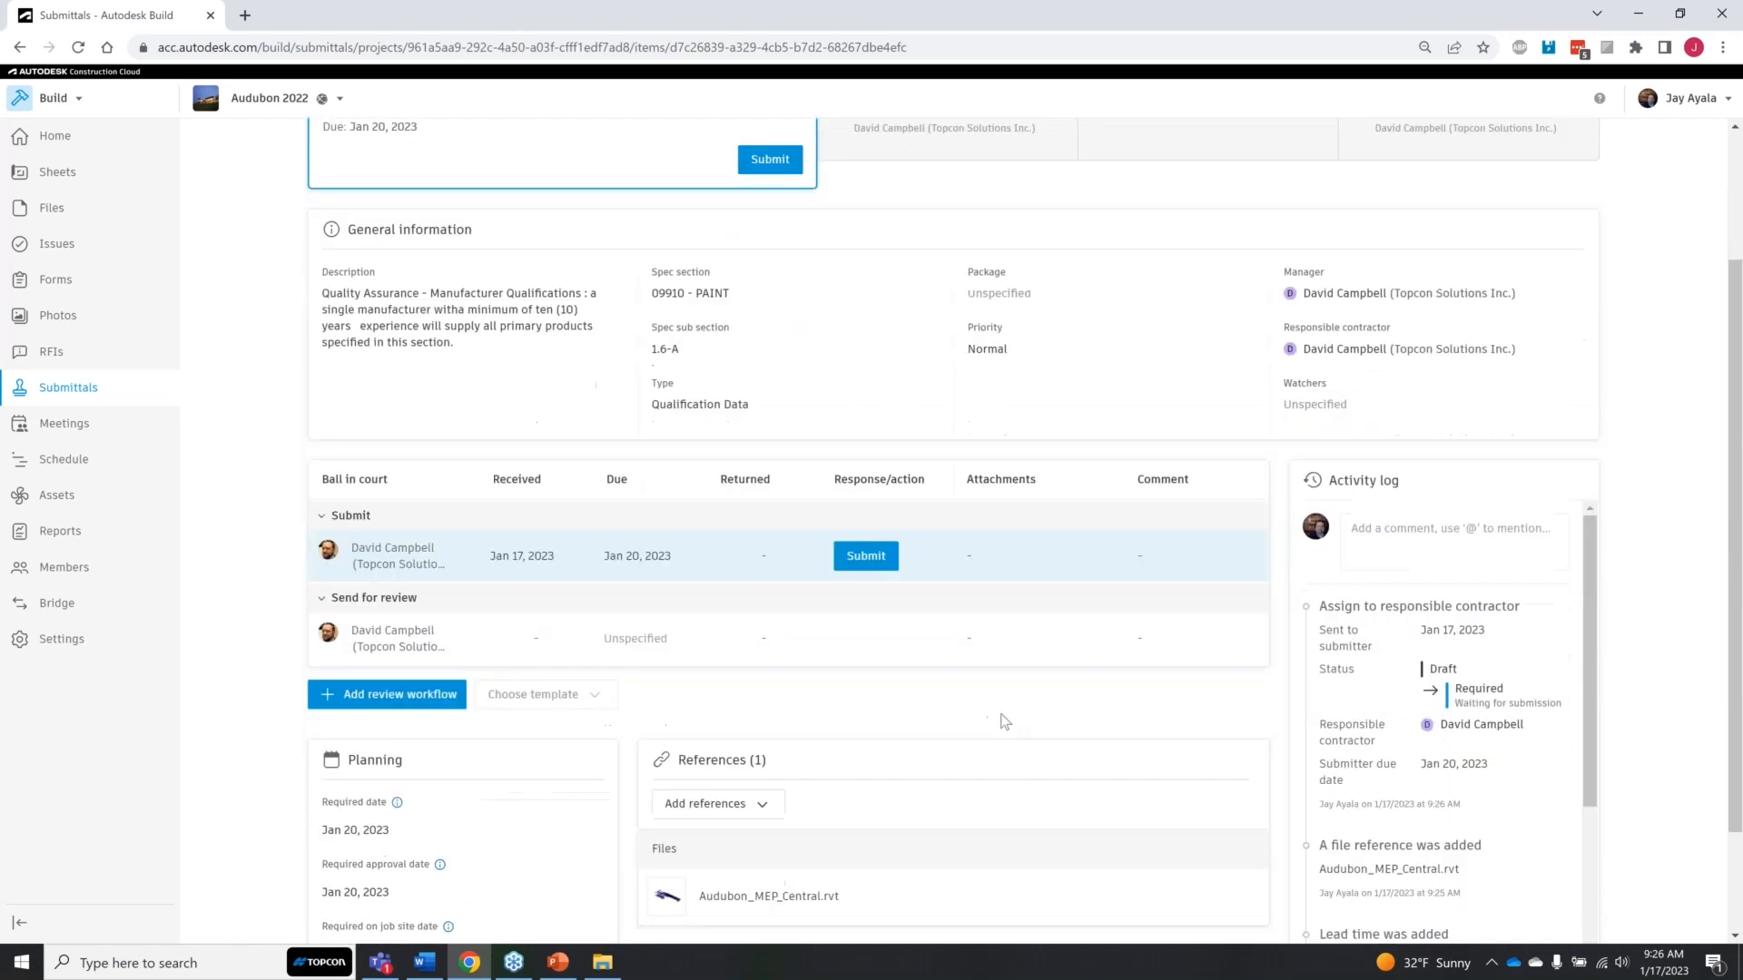
scroll(1005, 721, down, 2)
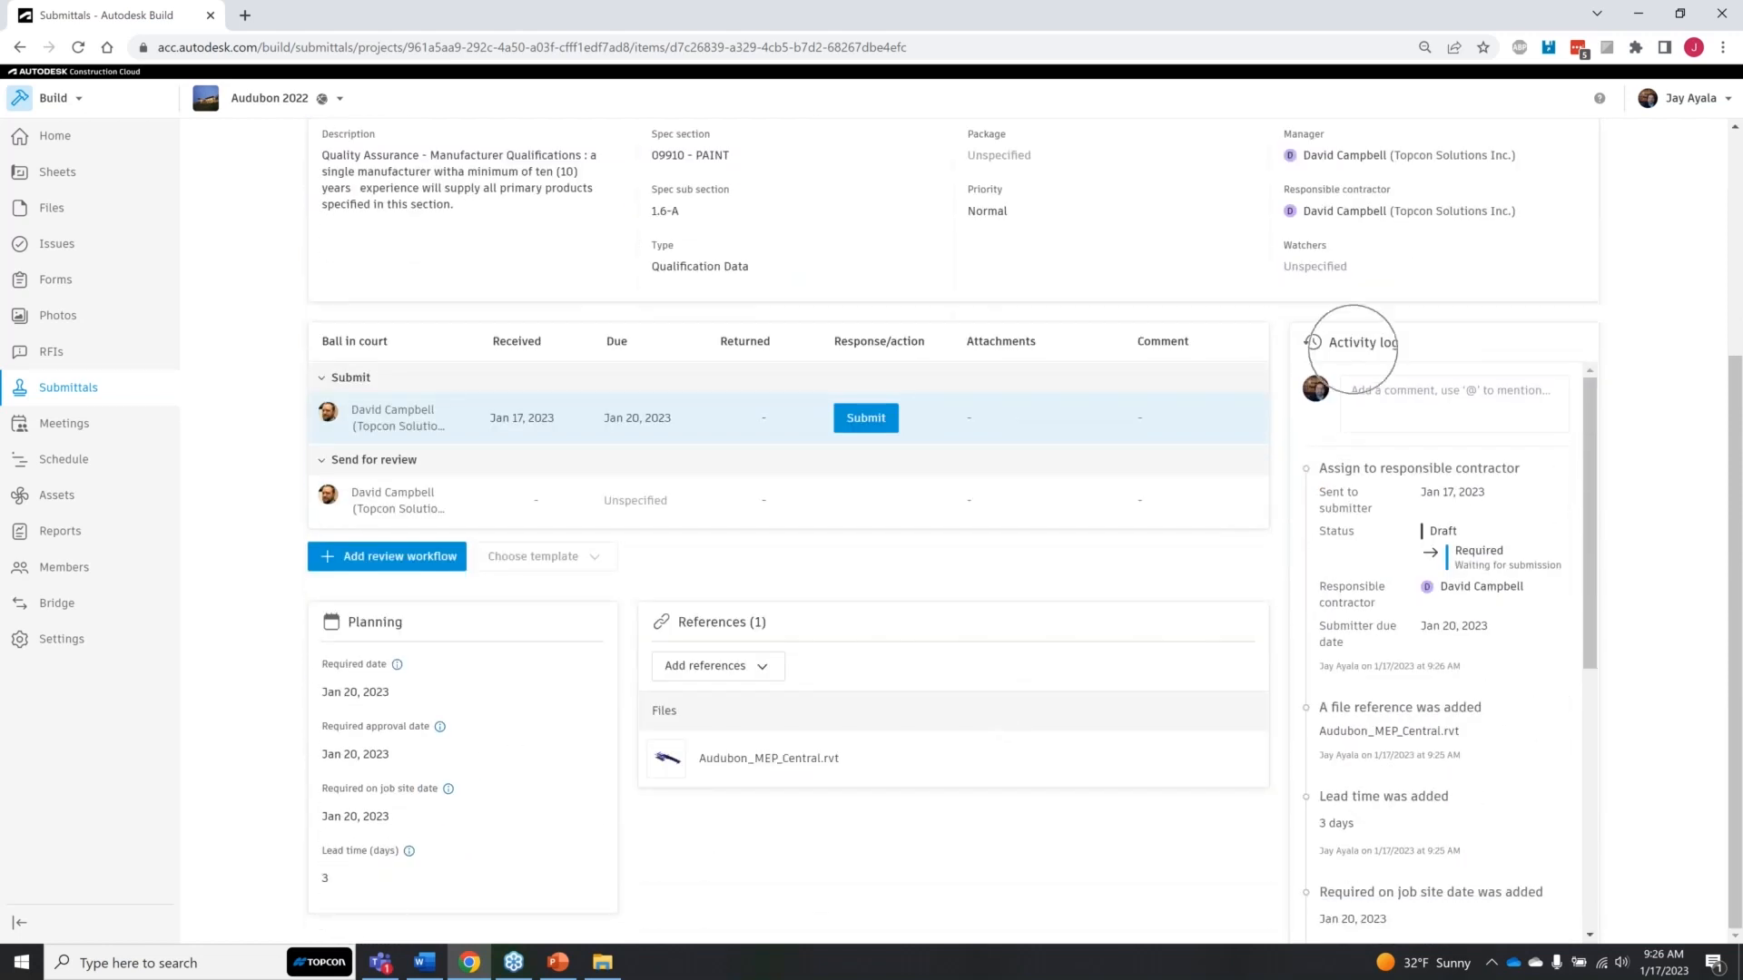
click(1402, 398)
text(@)
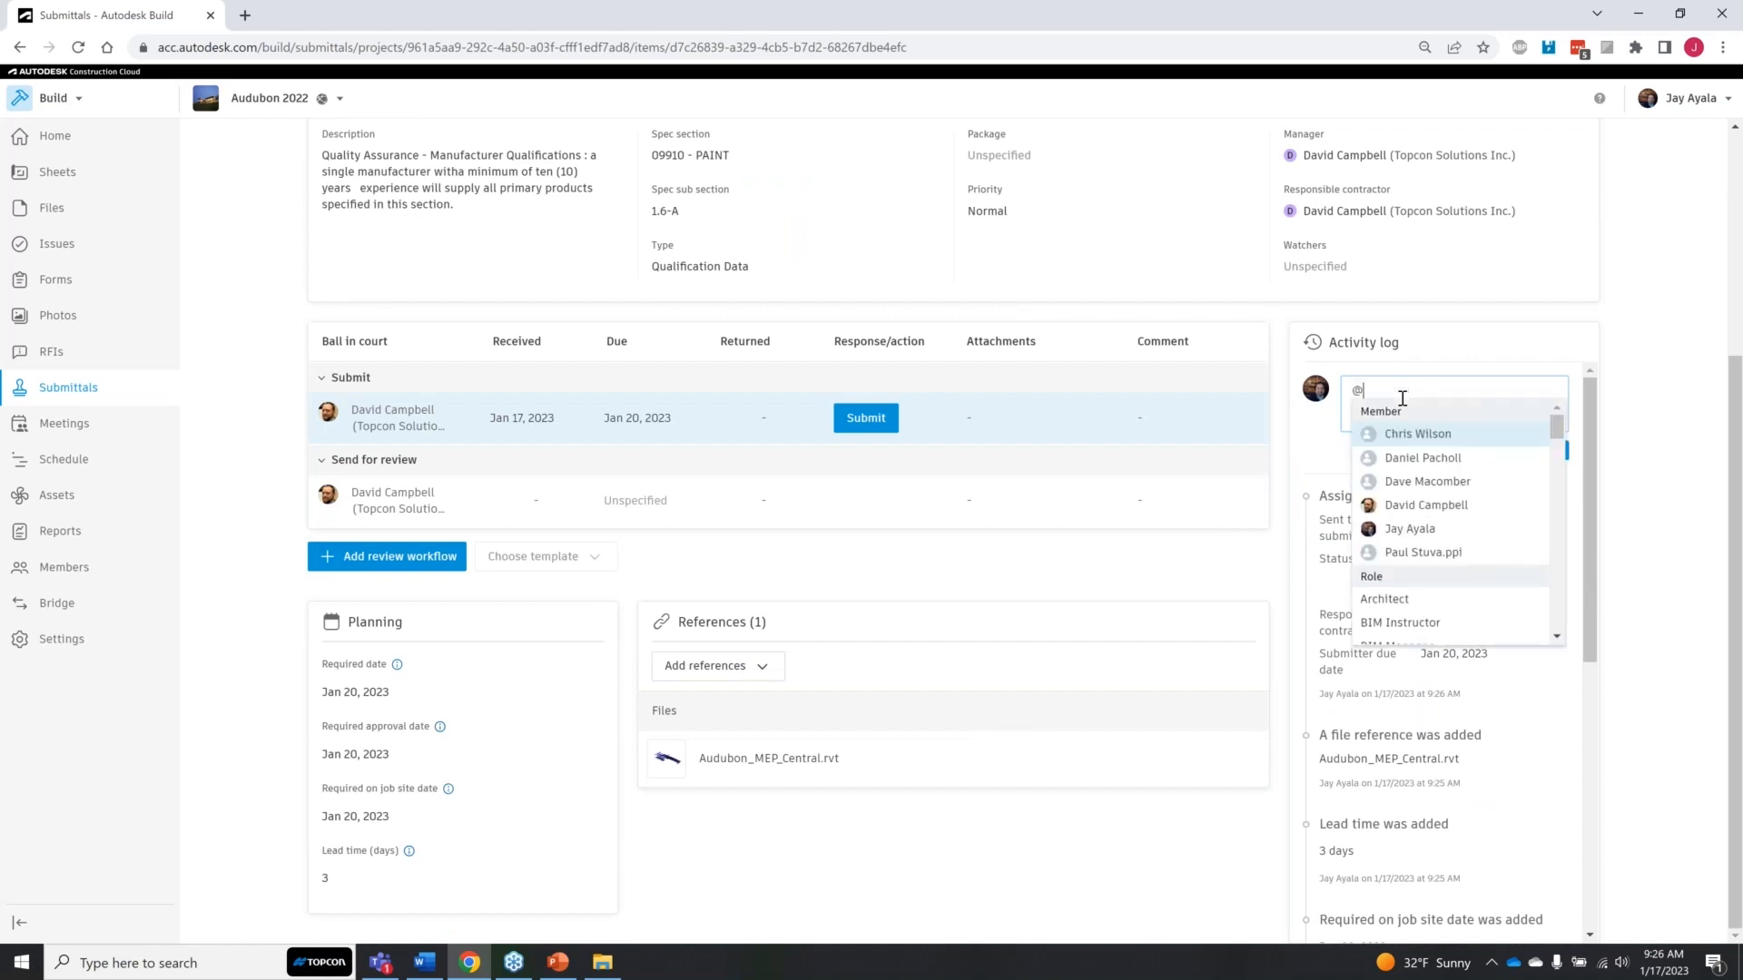
click(1421, 457)
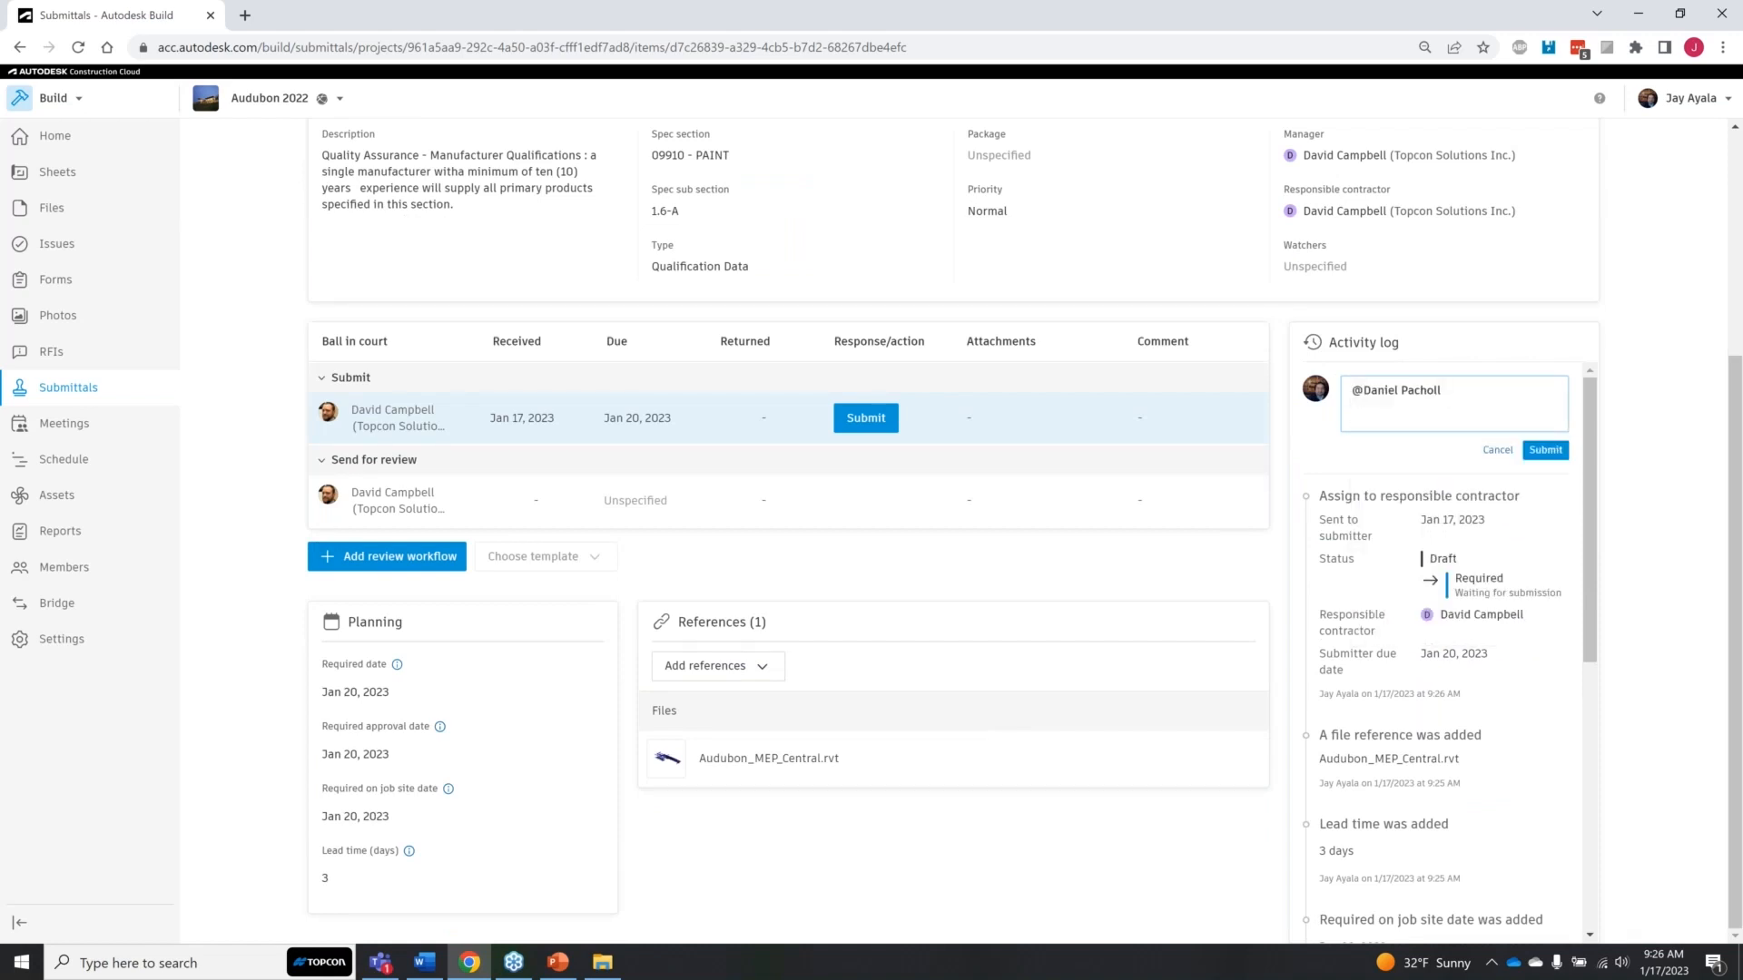
text(, we arfe)
key(BackSpace)
key(BackSpace)
key(BackSpace)
text(e currently sub)
key(BackSpace)
key(BackSpace)
text(ubmitting the item)
click(1545, 451)
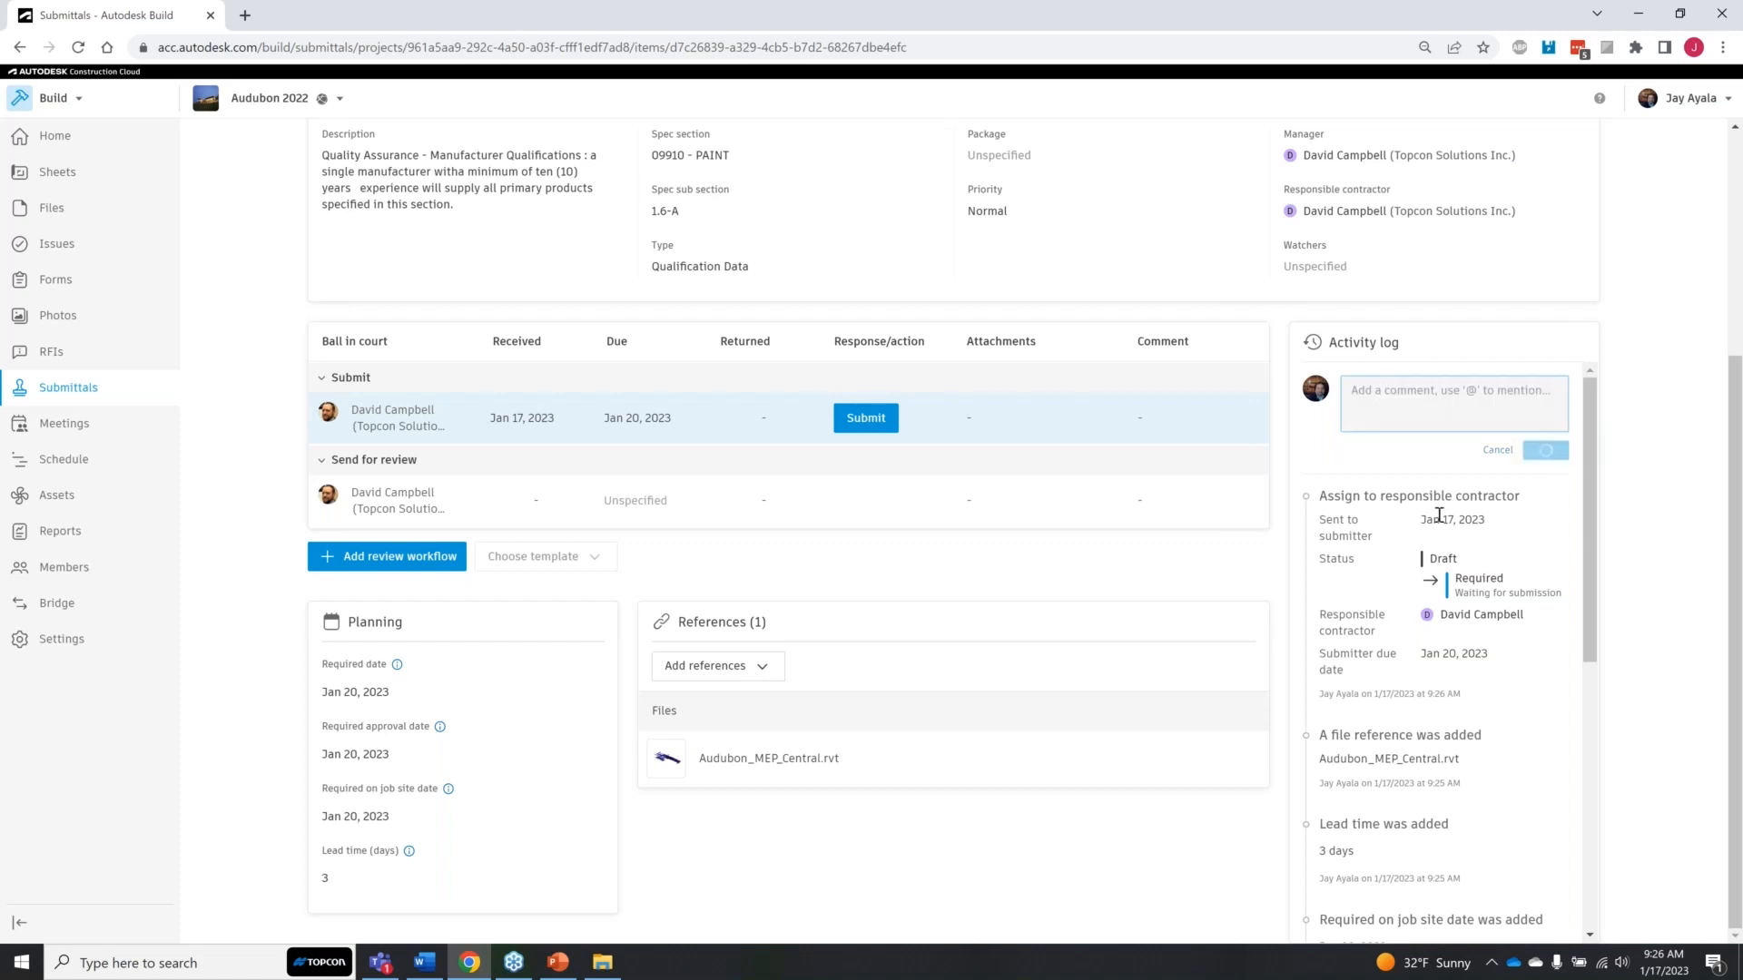
key(ctrl)
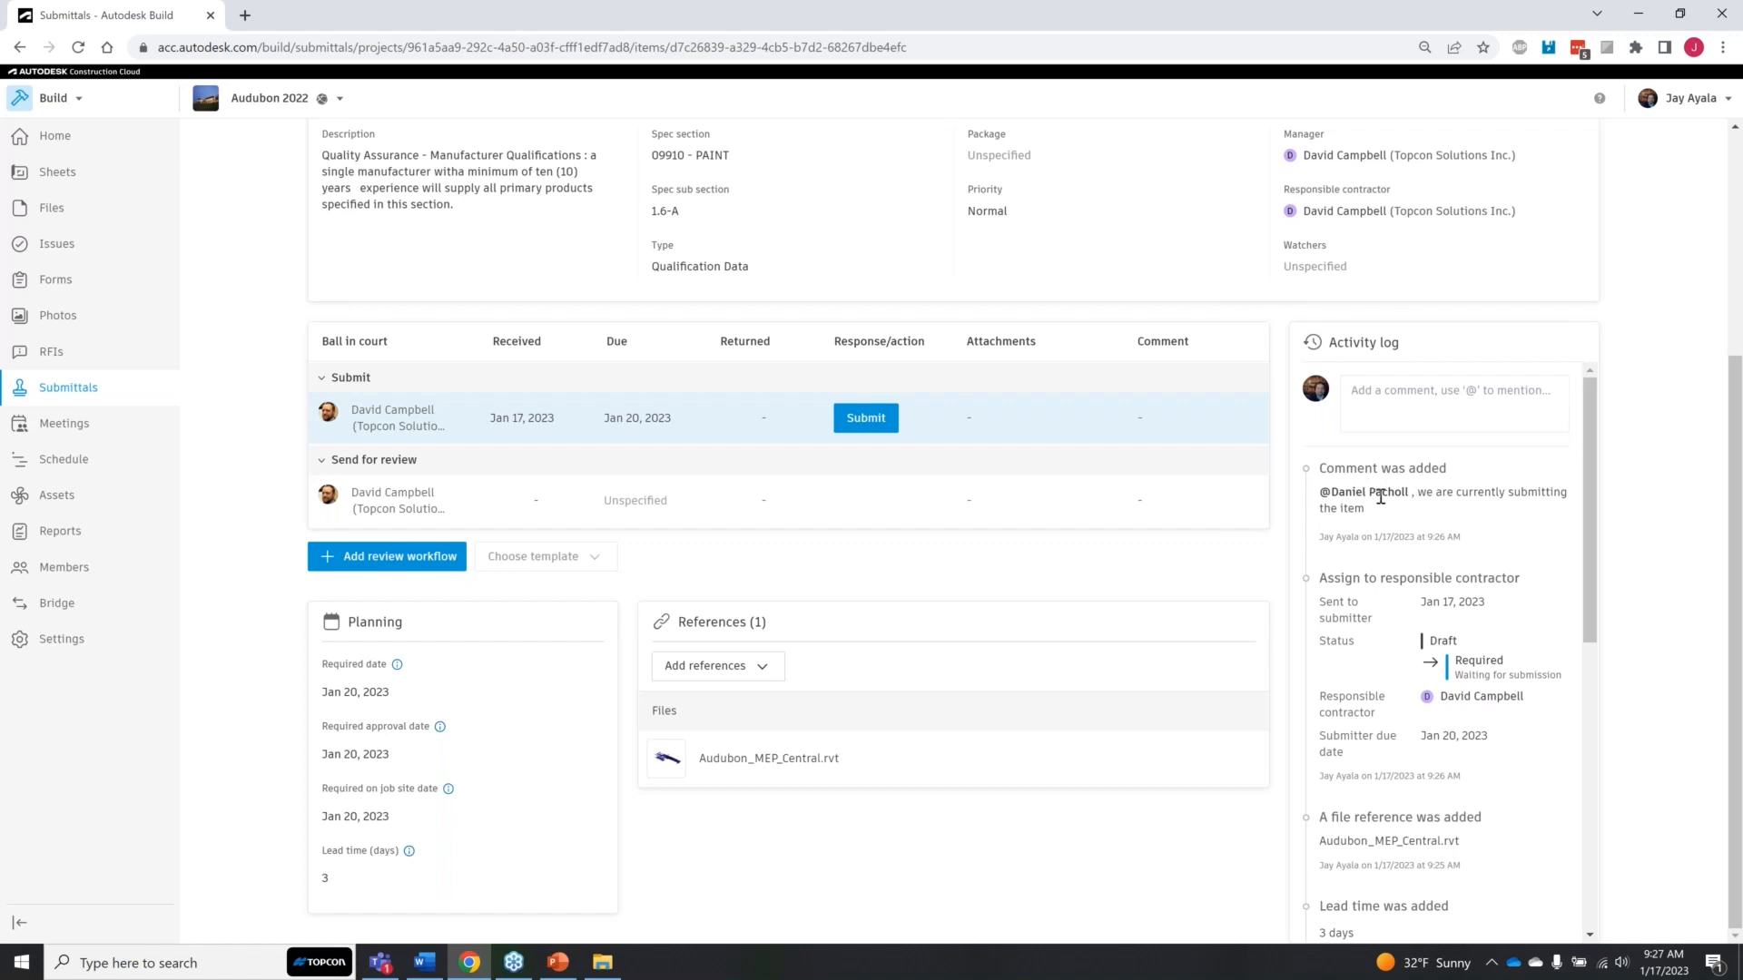
drag(1409, 492, 1320, 491)
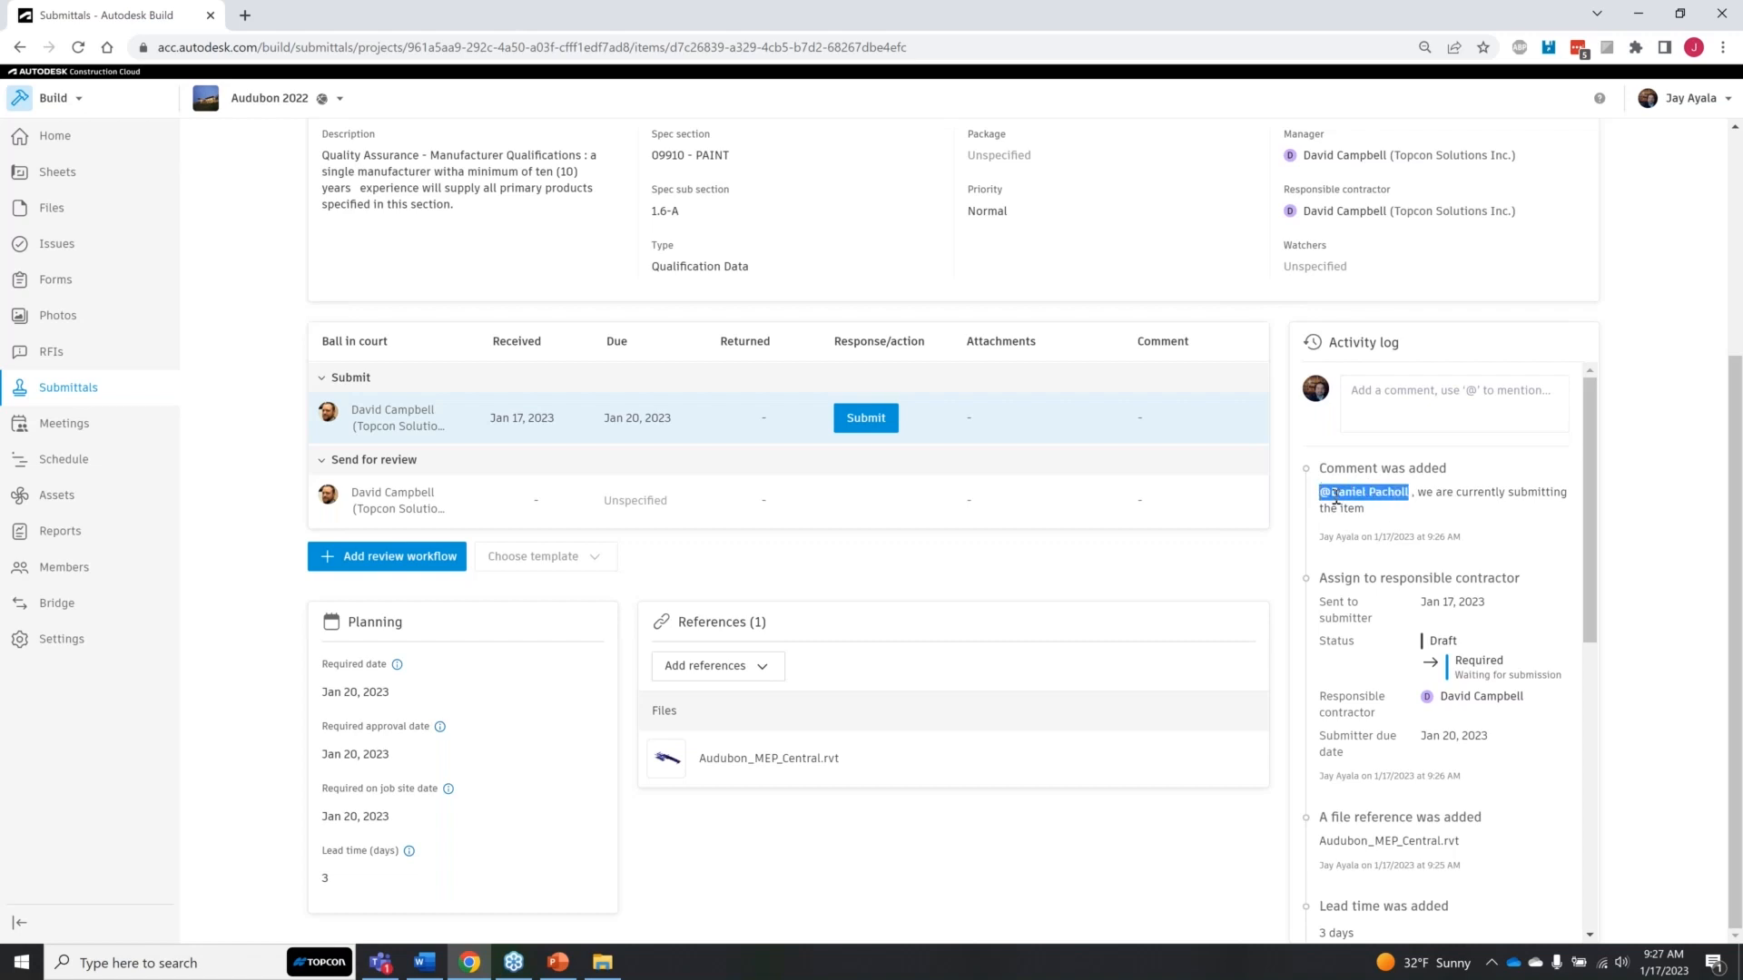
click(1394, 514)
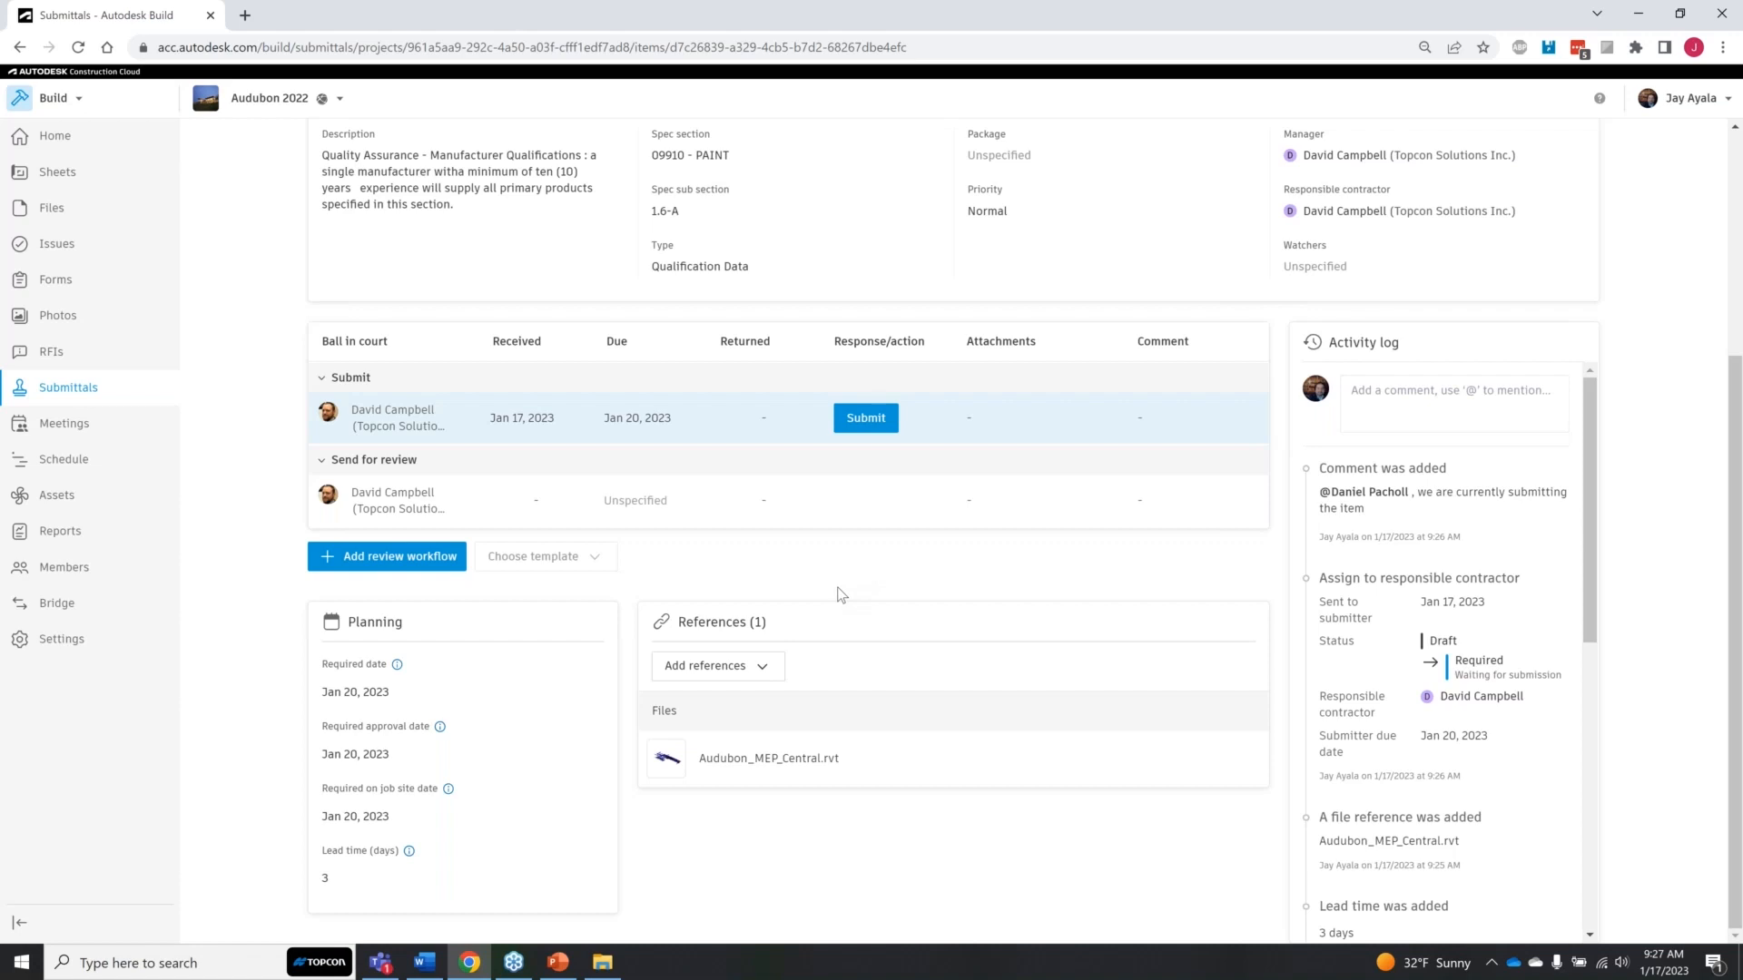
Step: Submit item #30 to its manager on behalf of the submitter, without attachments or a note
scroll(839, 591, up, 4)
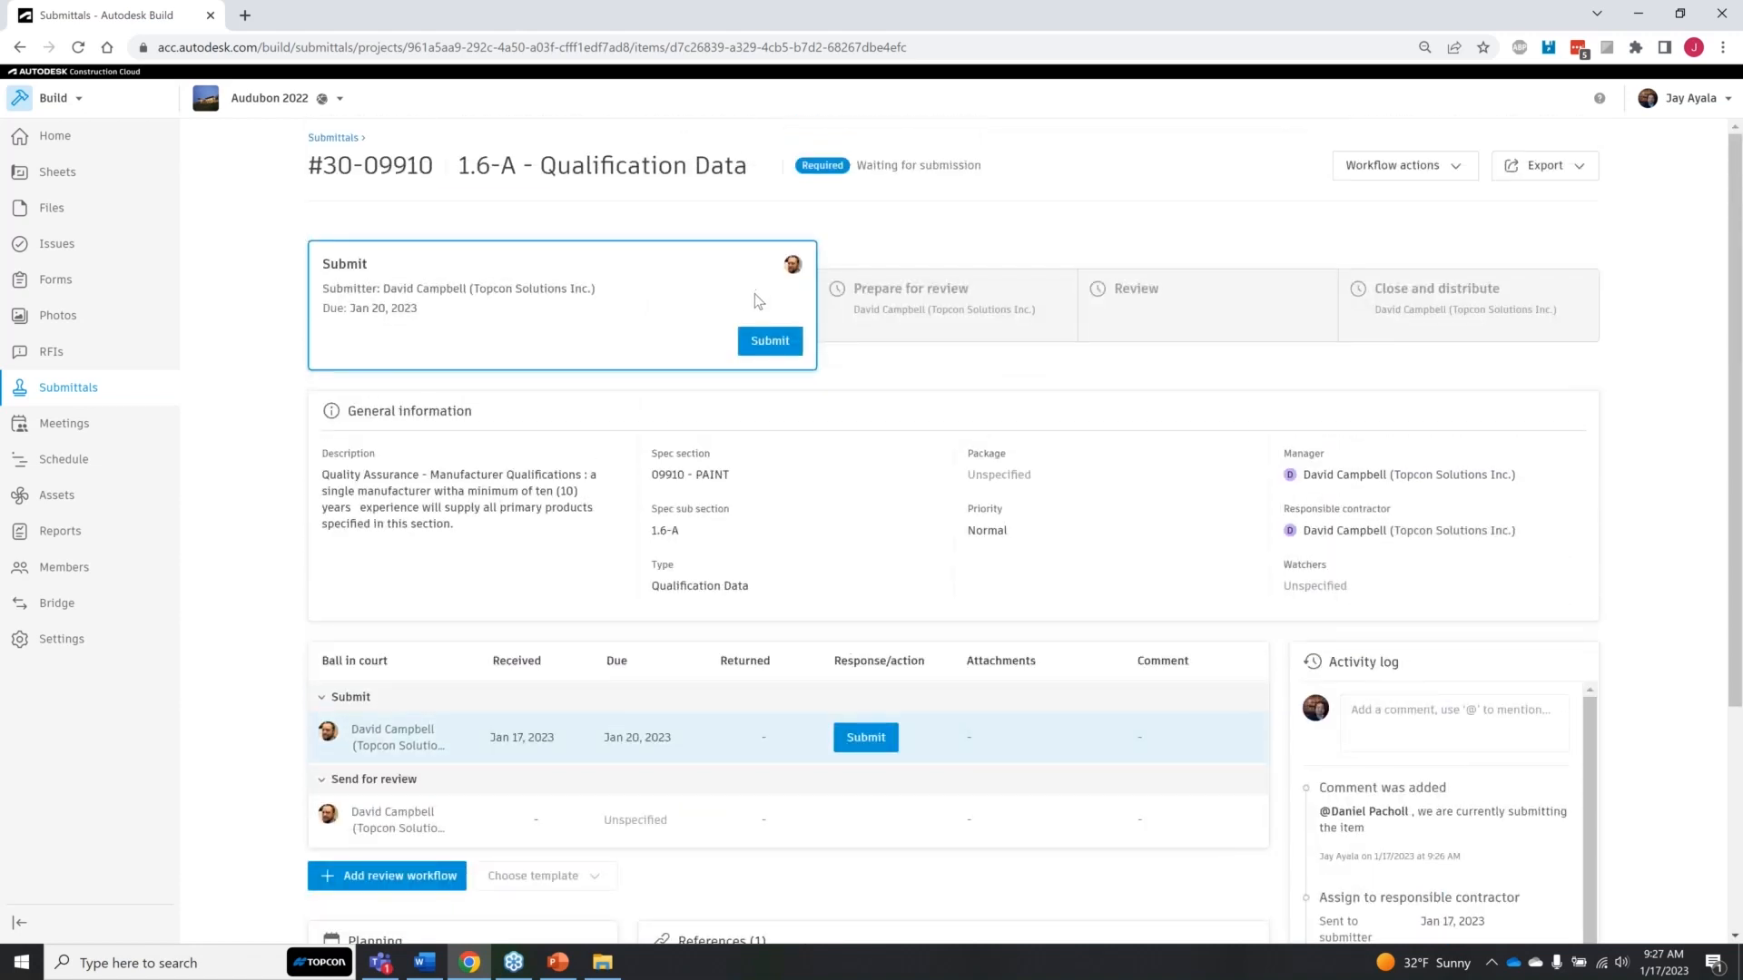
click(782, 348)
drag(381, 288, 595, 291)
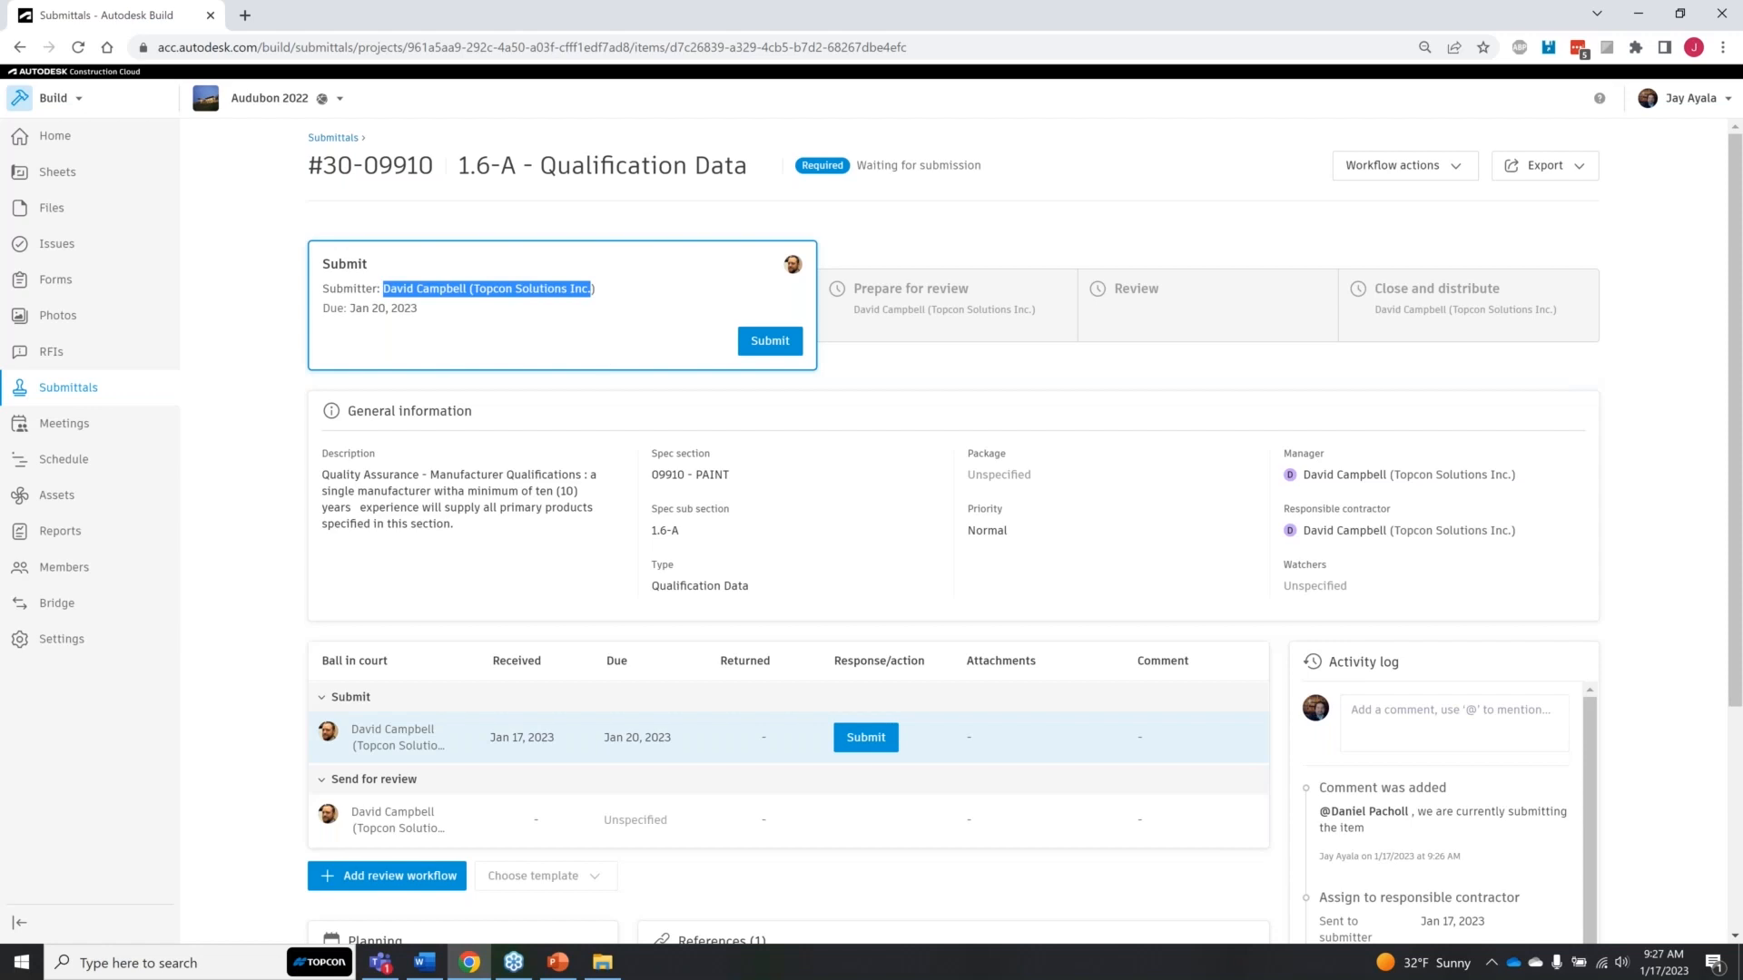
click(762, 350)
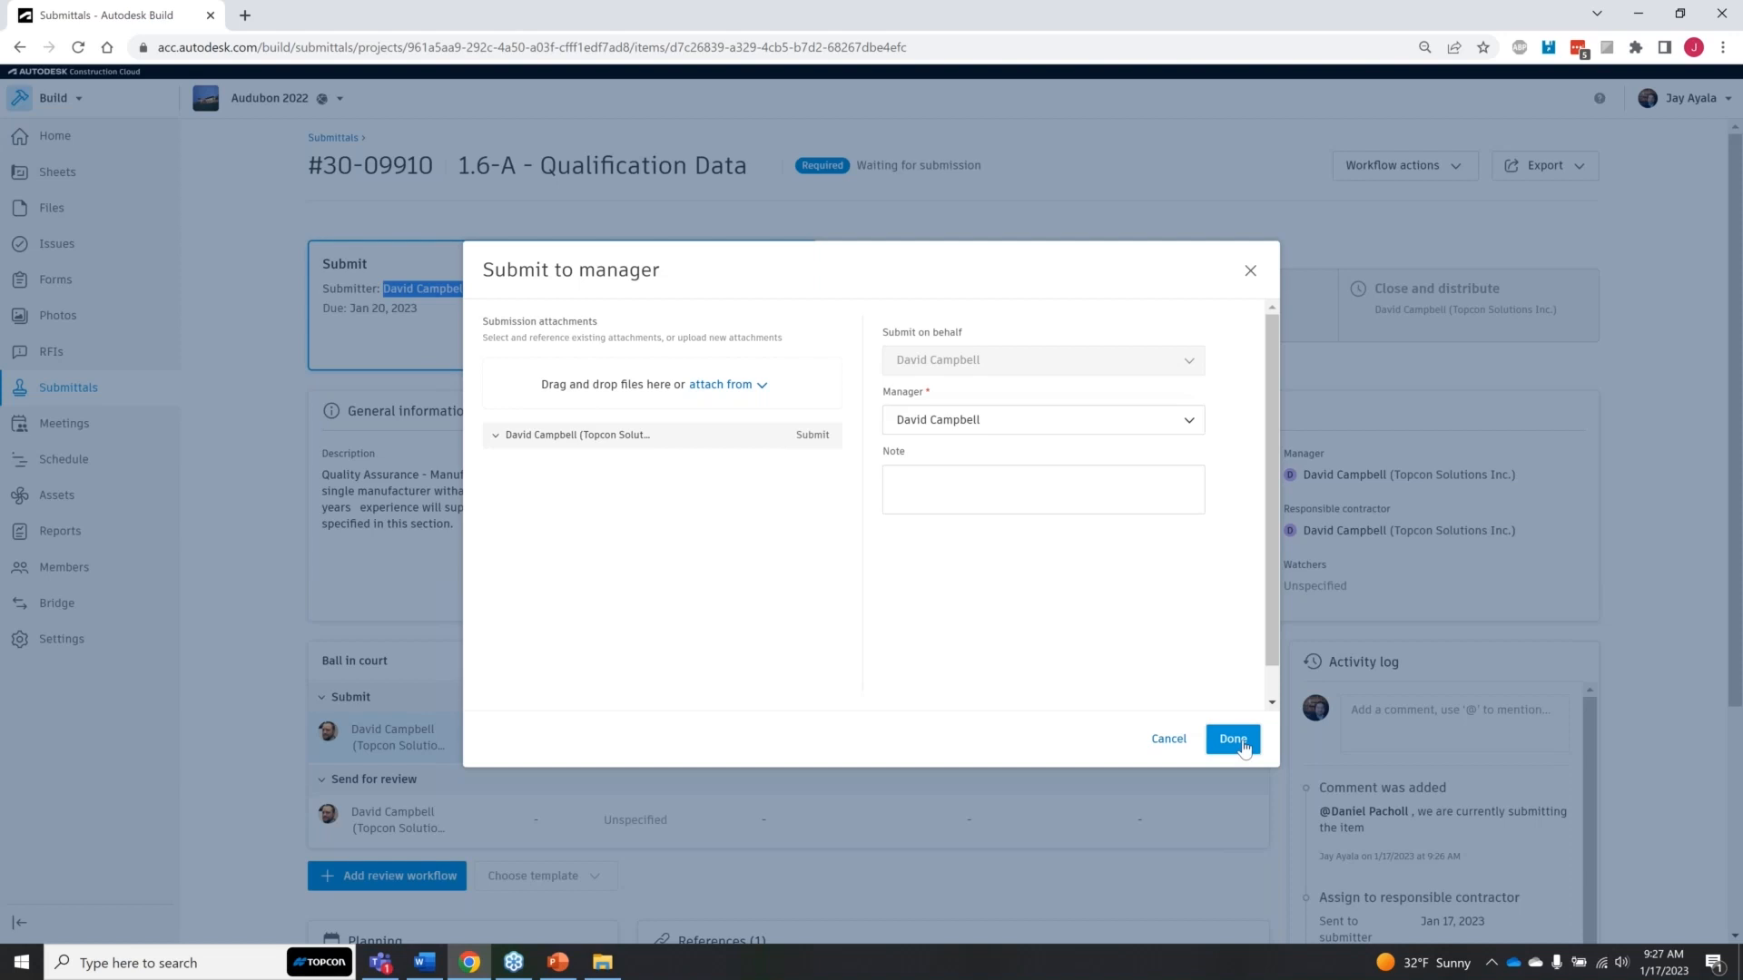
click(1242, 746)
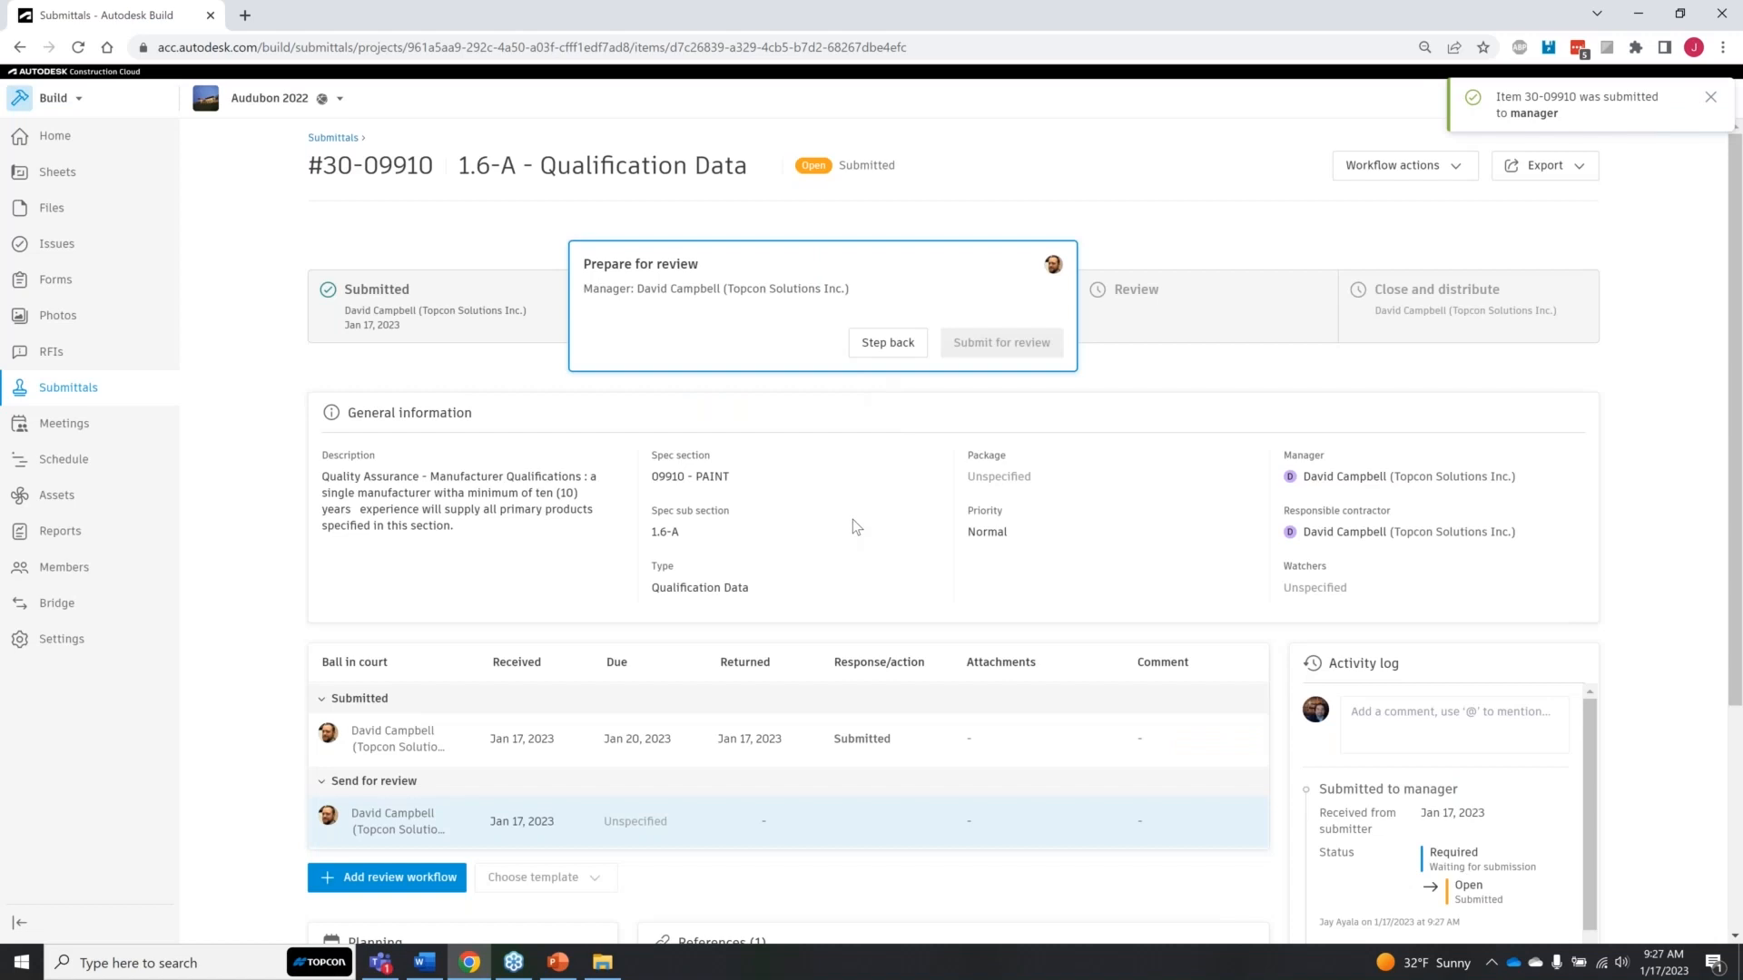
Step: Add a review workflow to item #30 with the first listed project member as required reviewer of step 01
scroll(853, 526, down, 3)
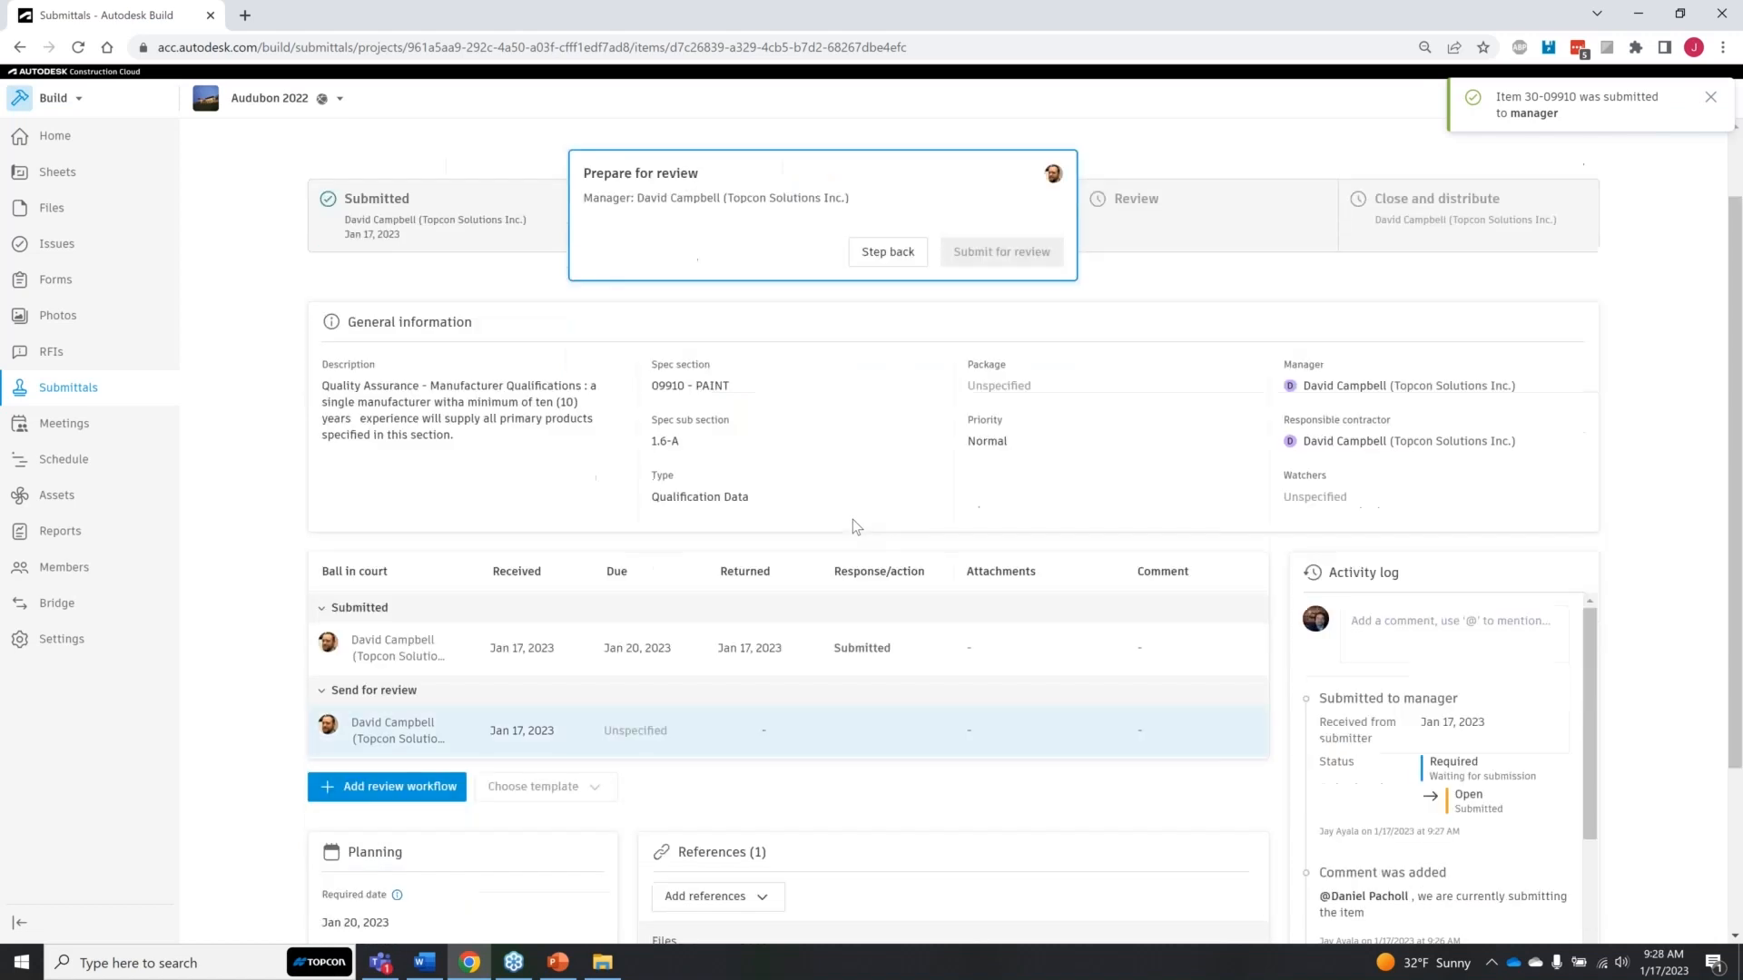
scroll(759, 292, up, 3)
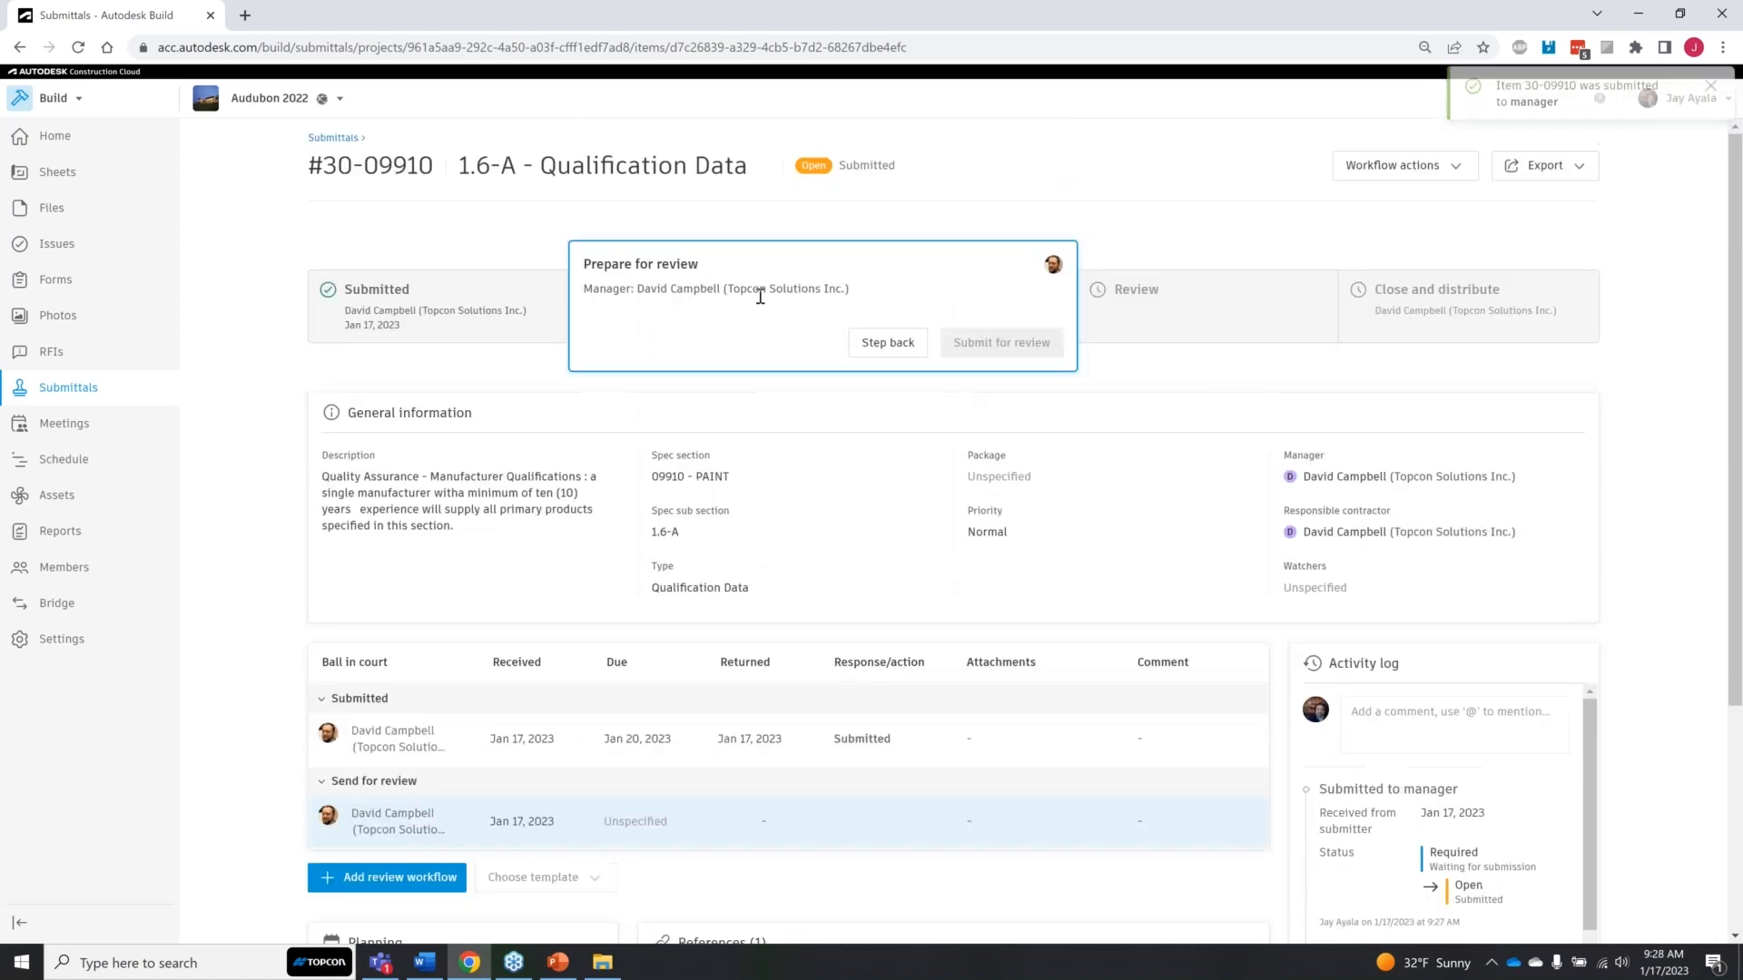
click(405, 887)
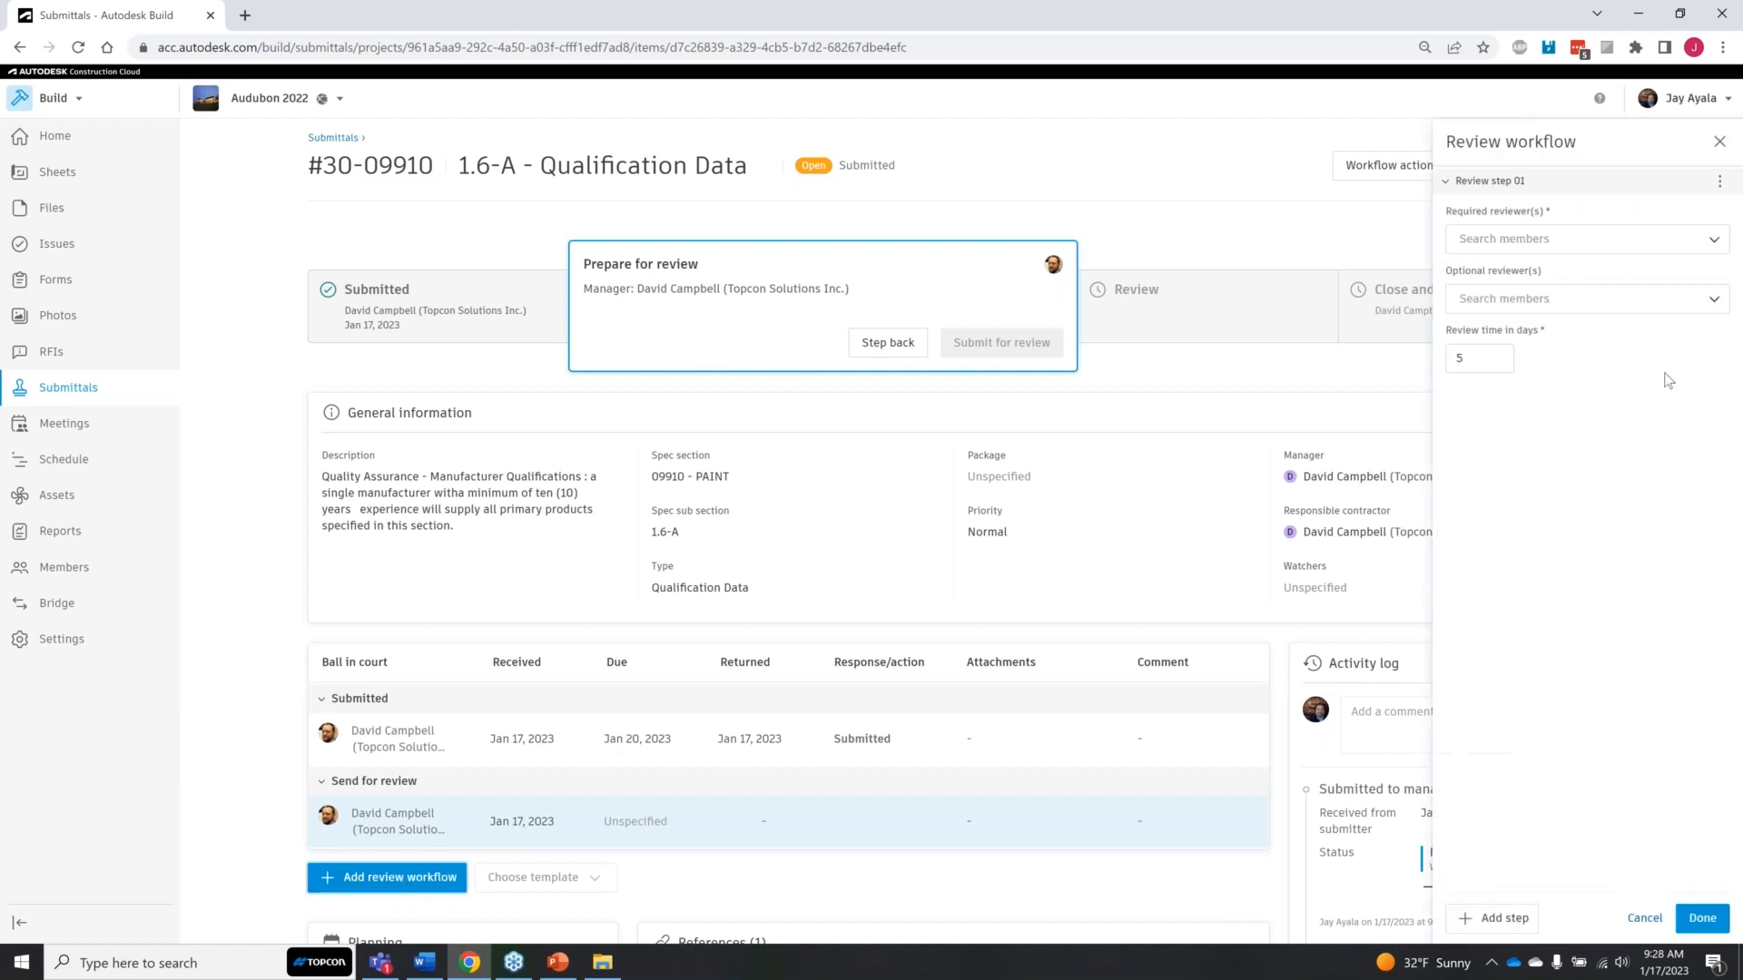
click(1705, 245)
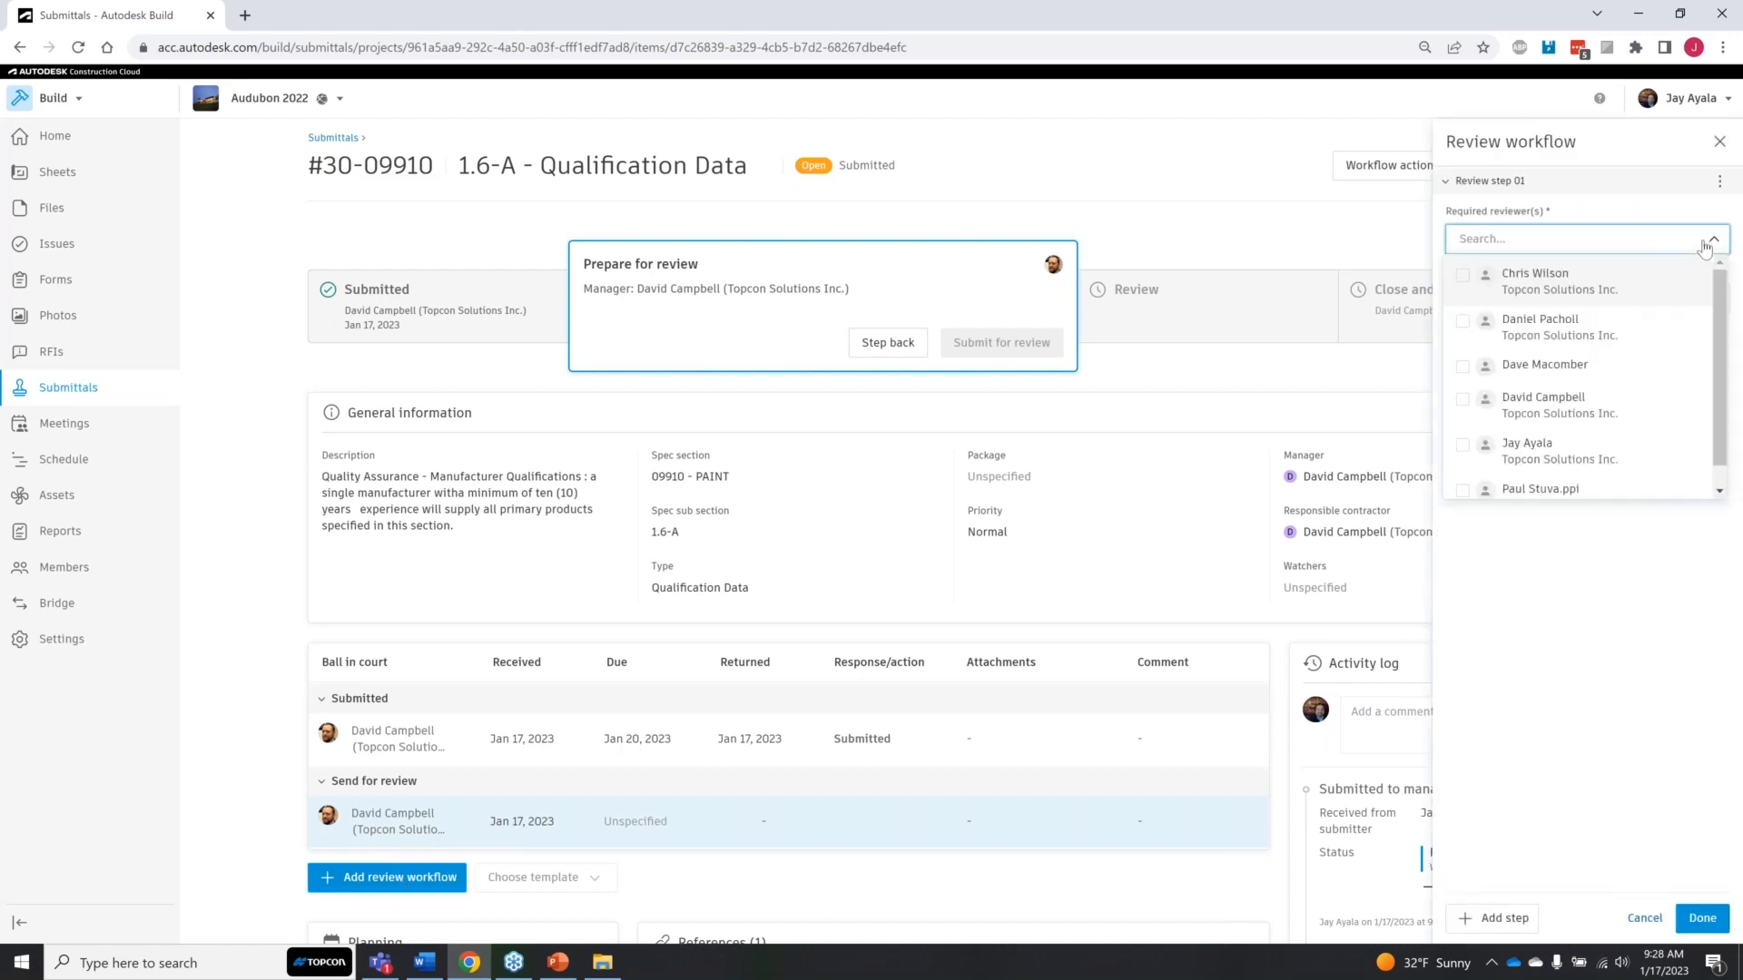
click(1462, 284)
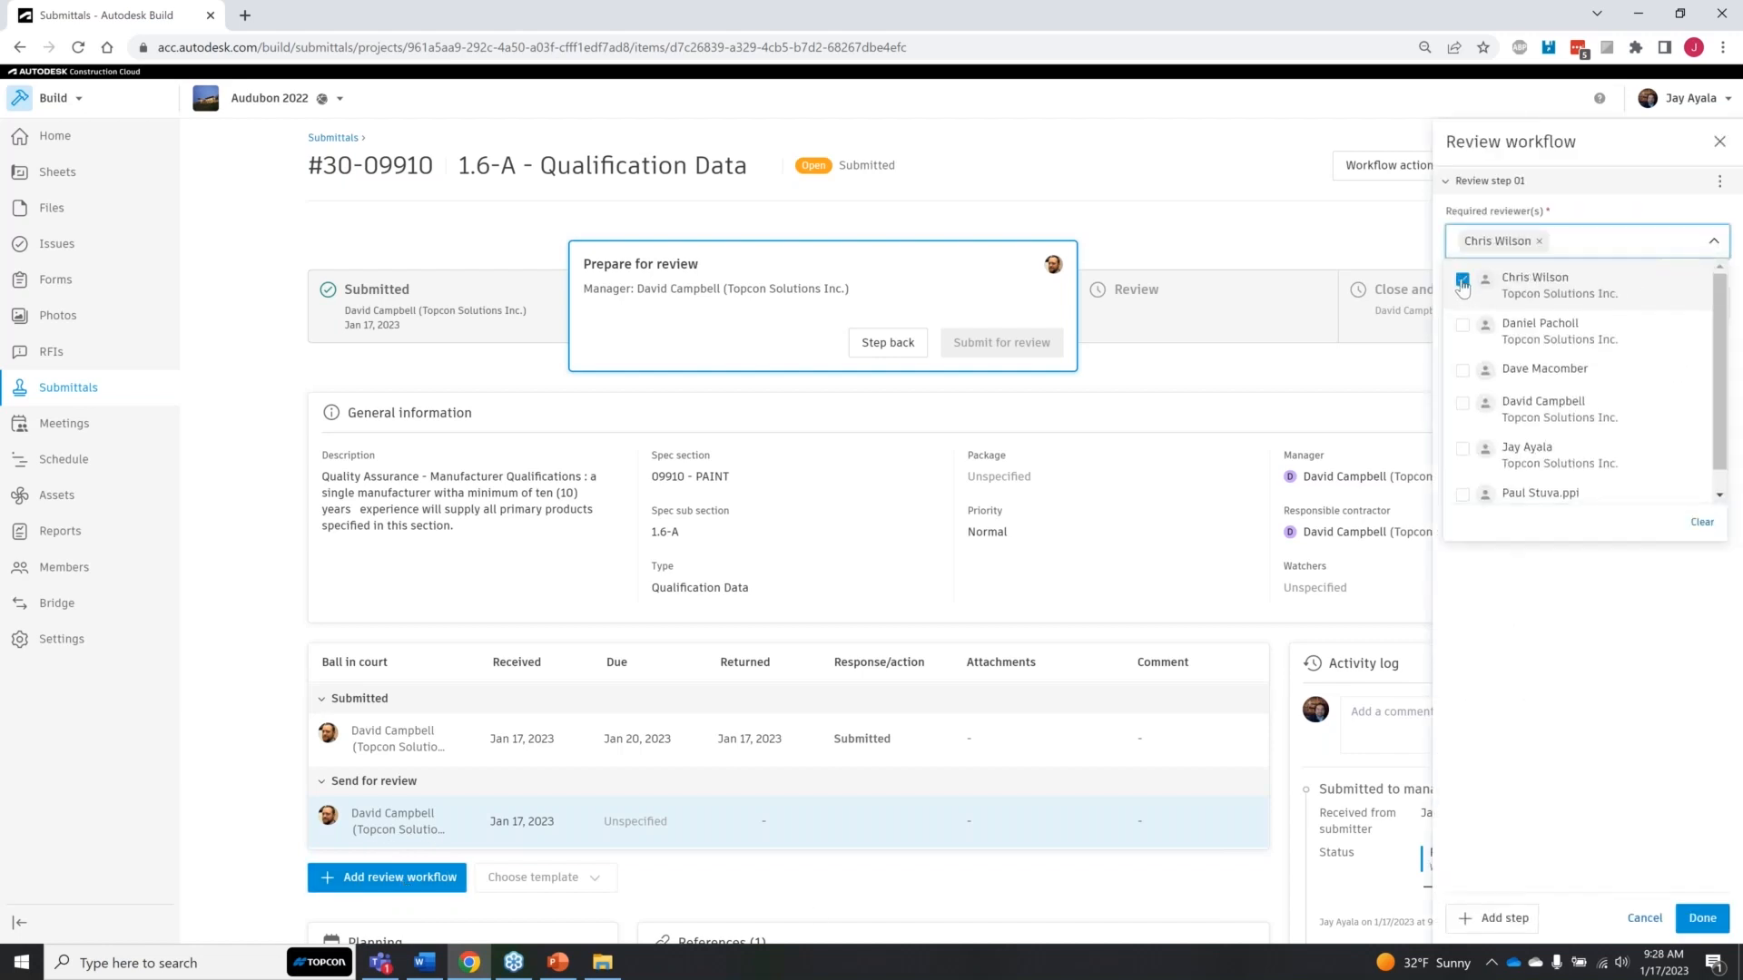
click(1643, 586)
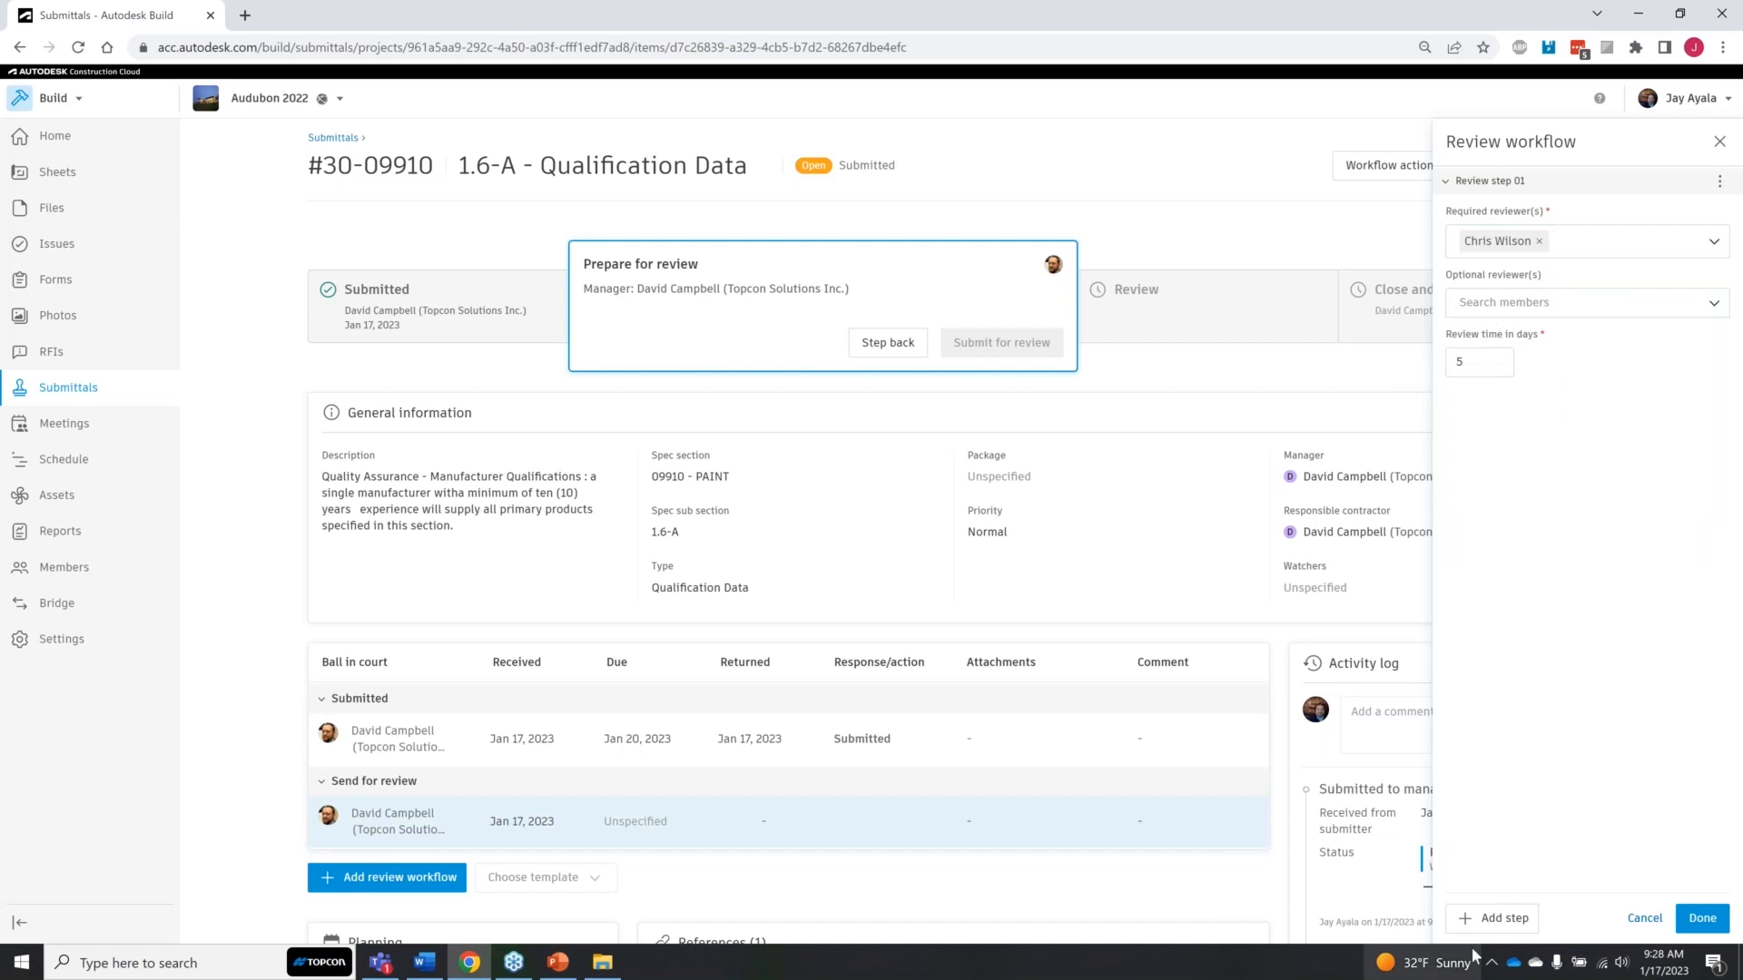
Step: Add review step 02 with the sixth listed project member as required reviewer, and save the review workflow
click(1493, 918)
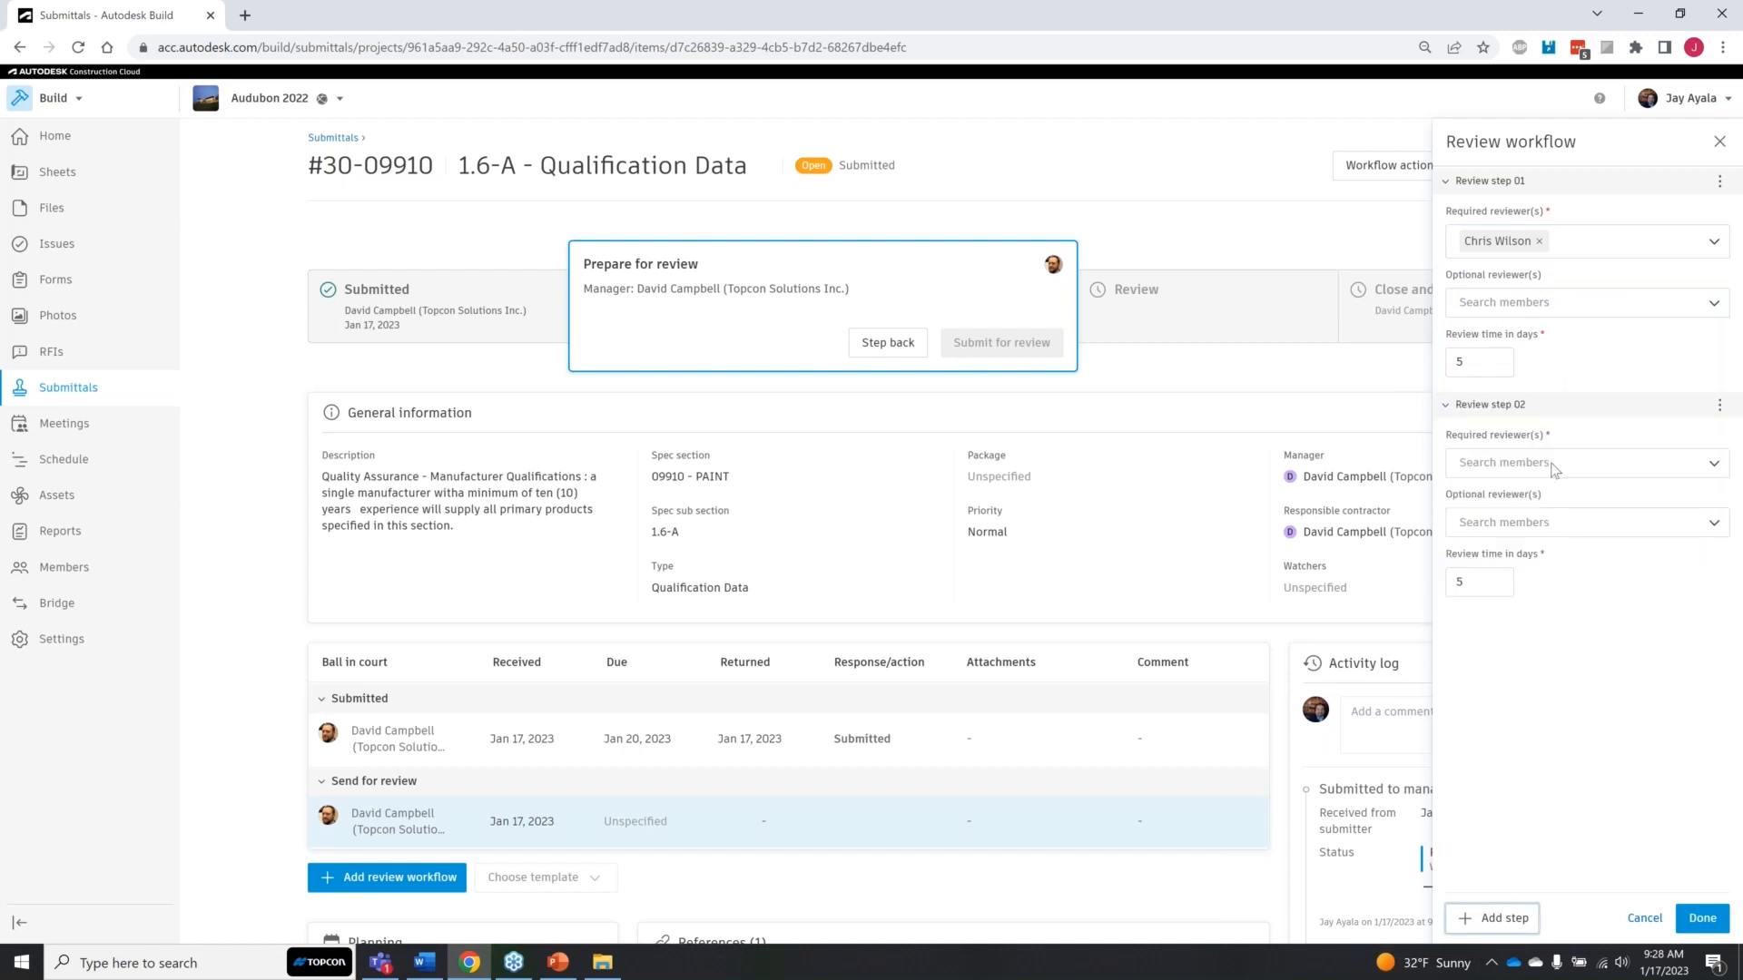
click(1714, 463)
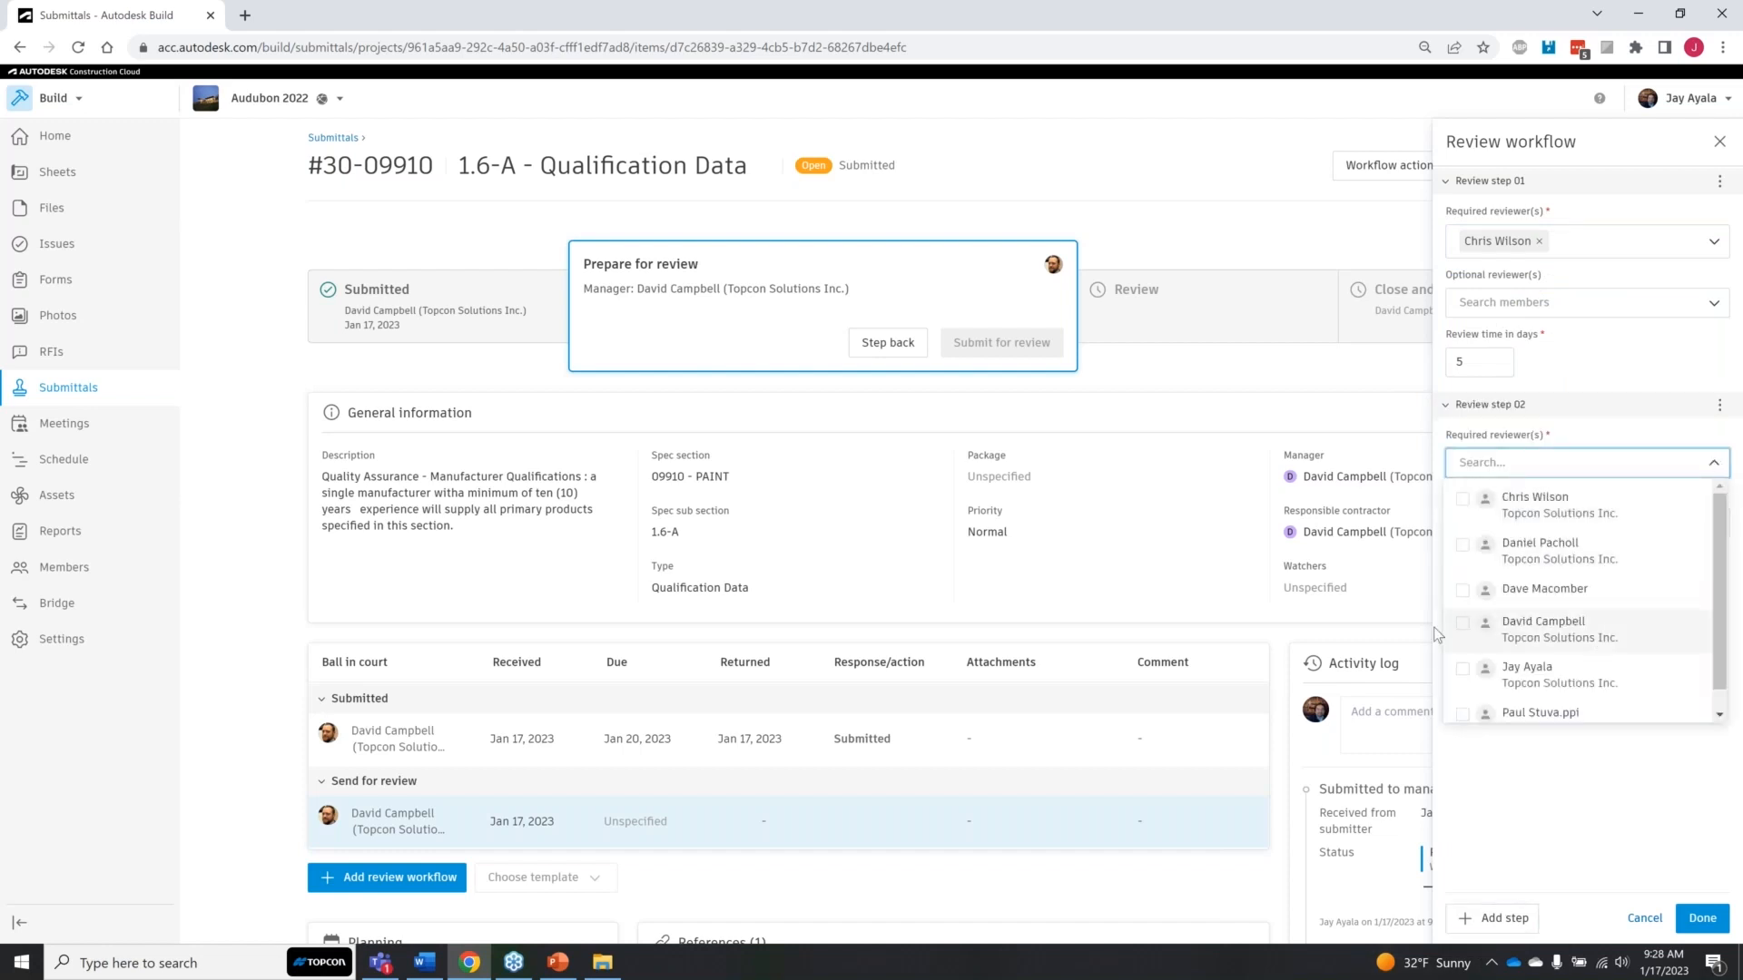
click(1463, 715)
click(1597, 826)
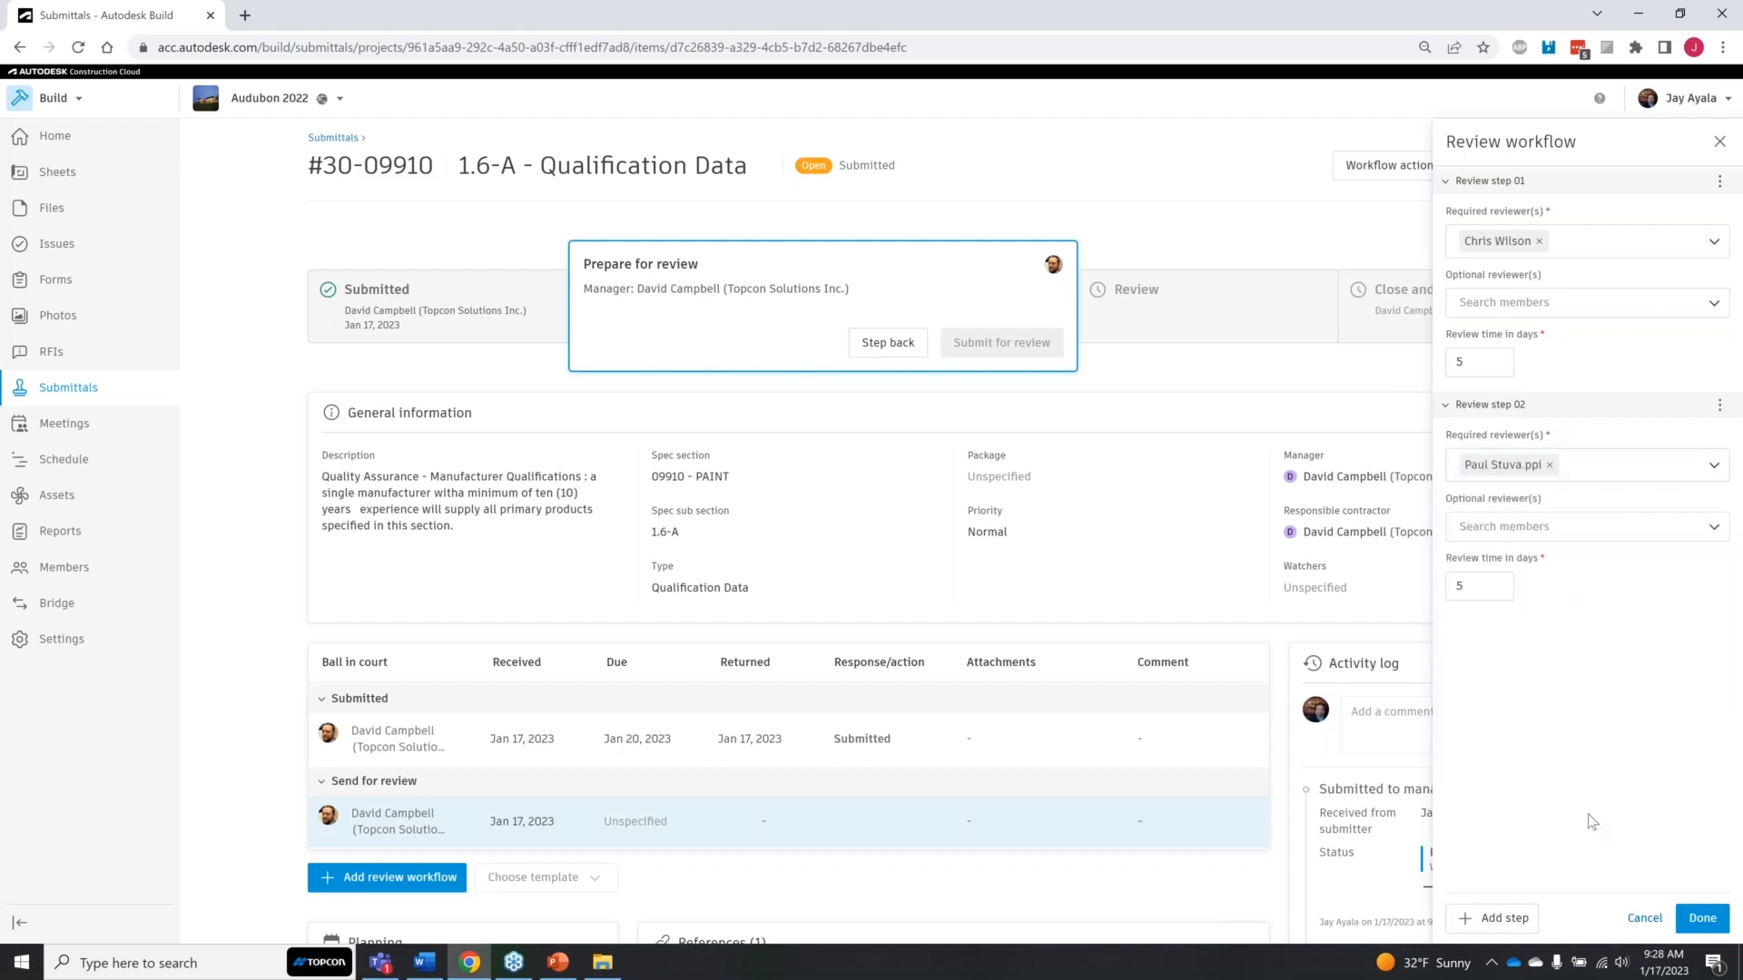
click(1570, 249)
click(1602, 470)
click(1703, 919)
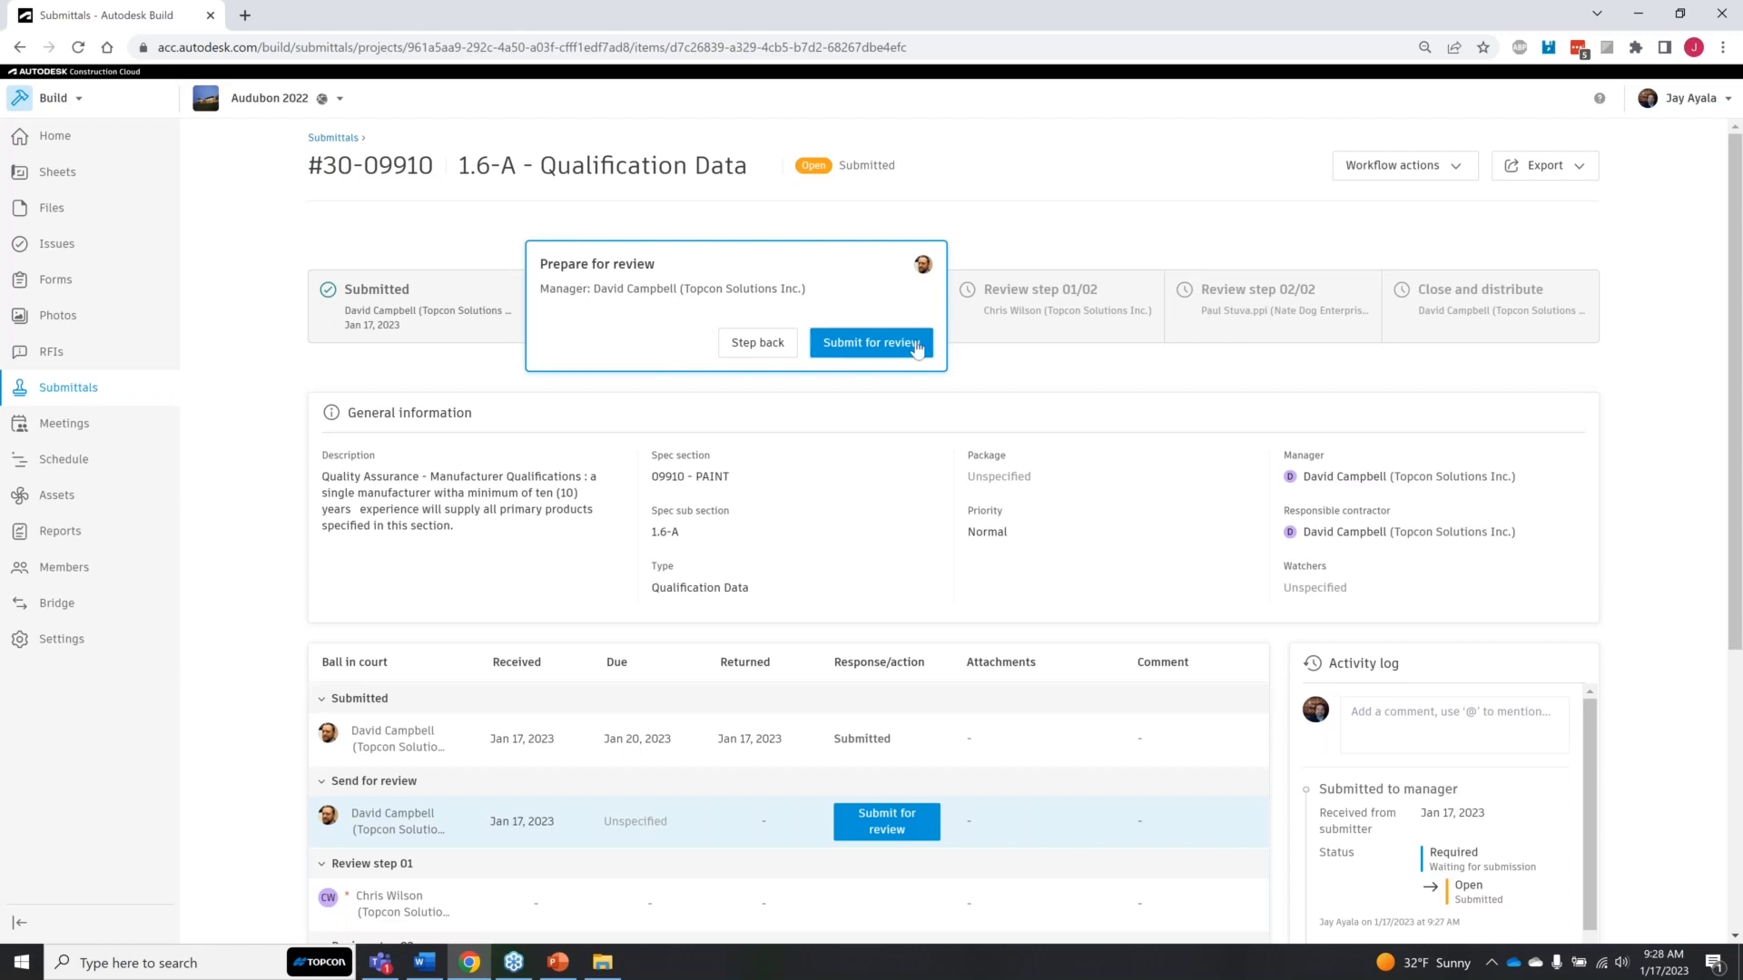
Step: Start submitting the item for review and attach Plastic_Pipe_Fittings_DC-DWV(609).pdf from the computer's Charlotte Pipe folder
click(884, 352)
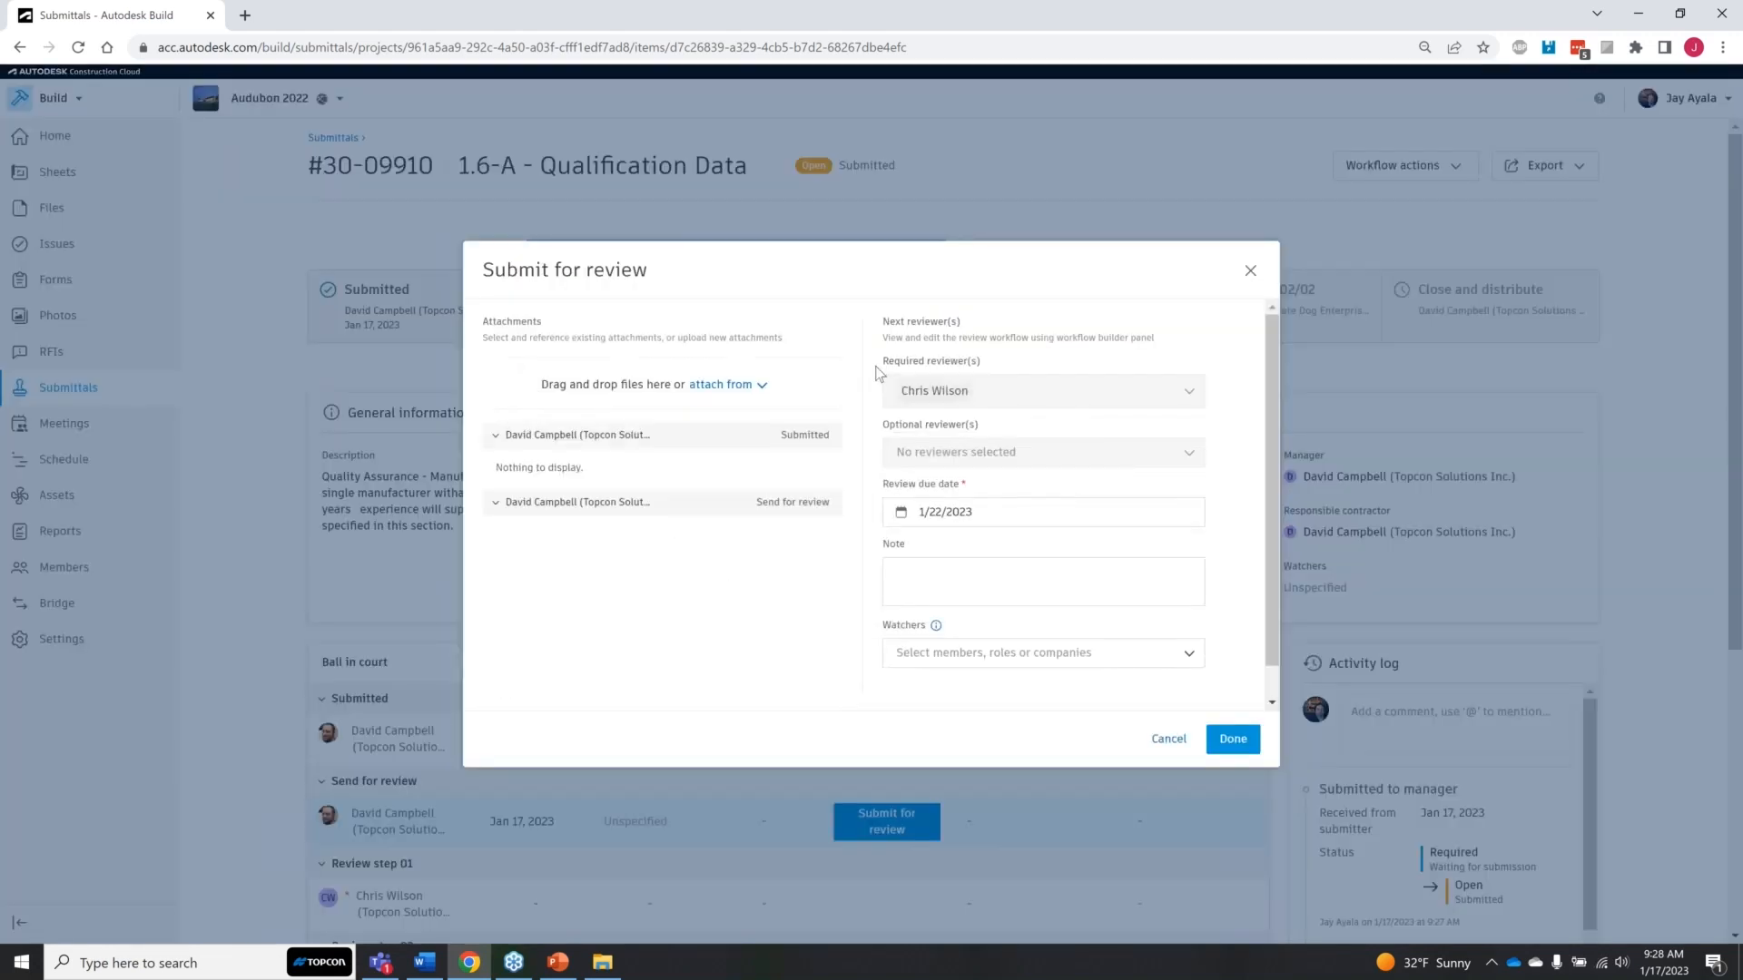
click(753, 389)
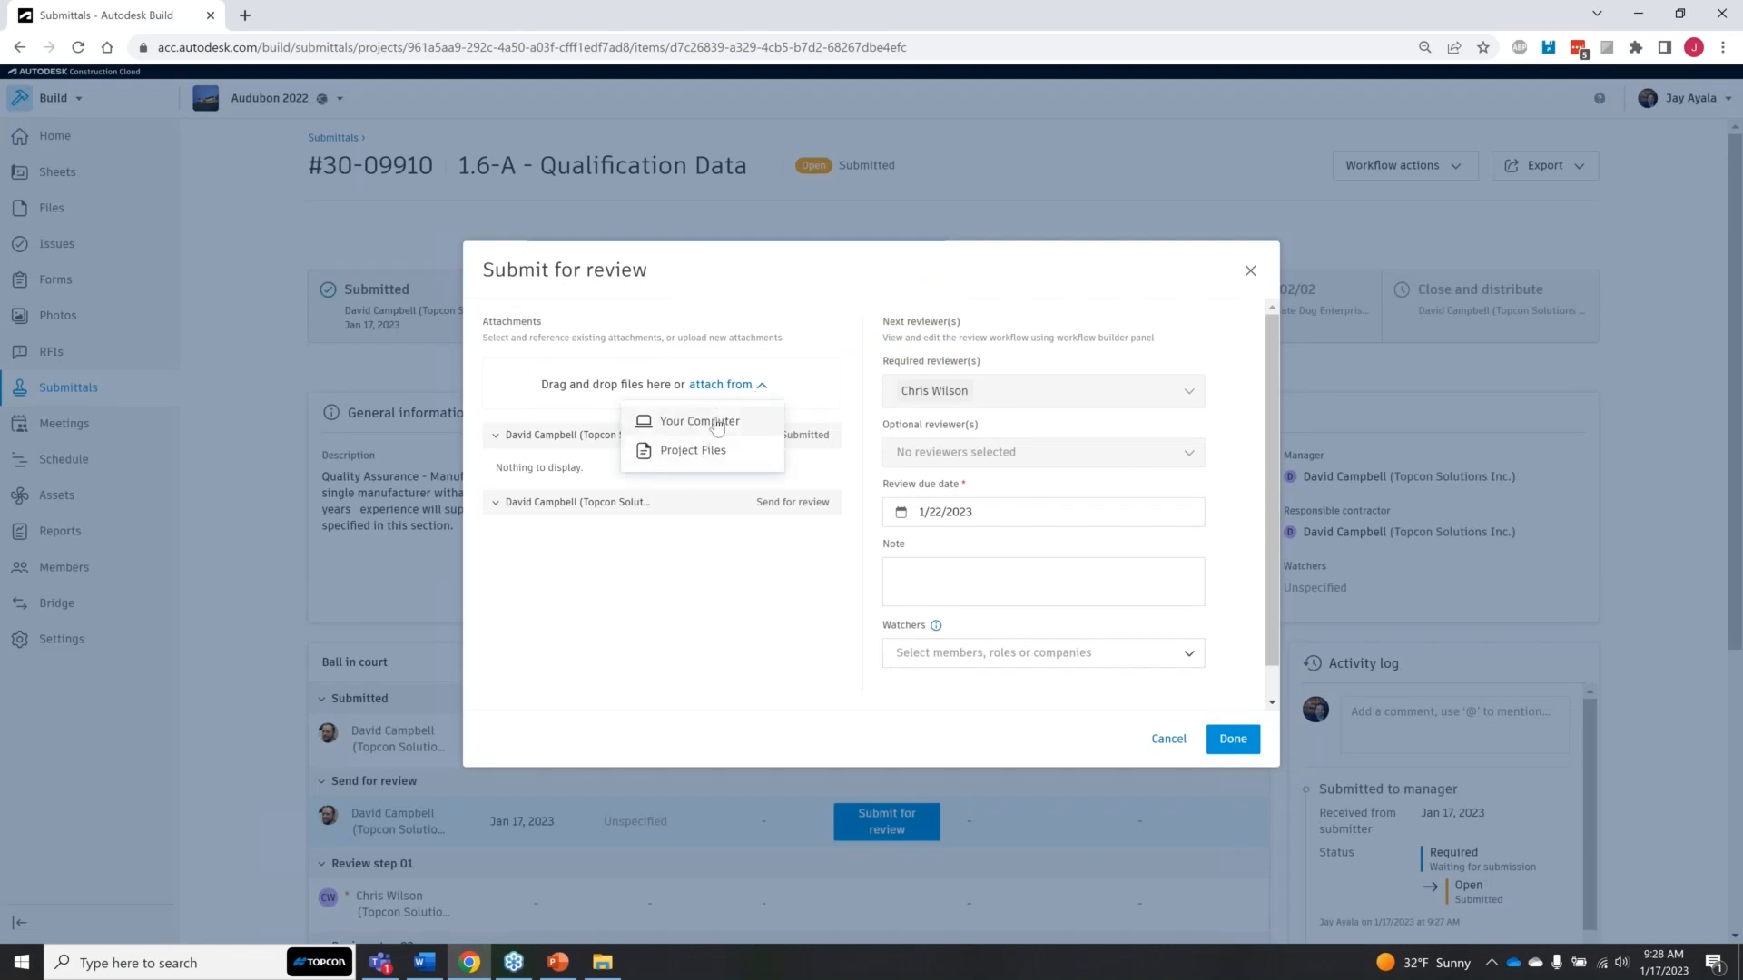
click(717, 422)
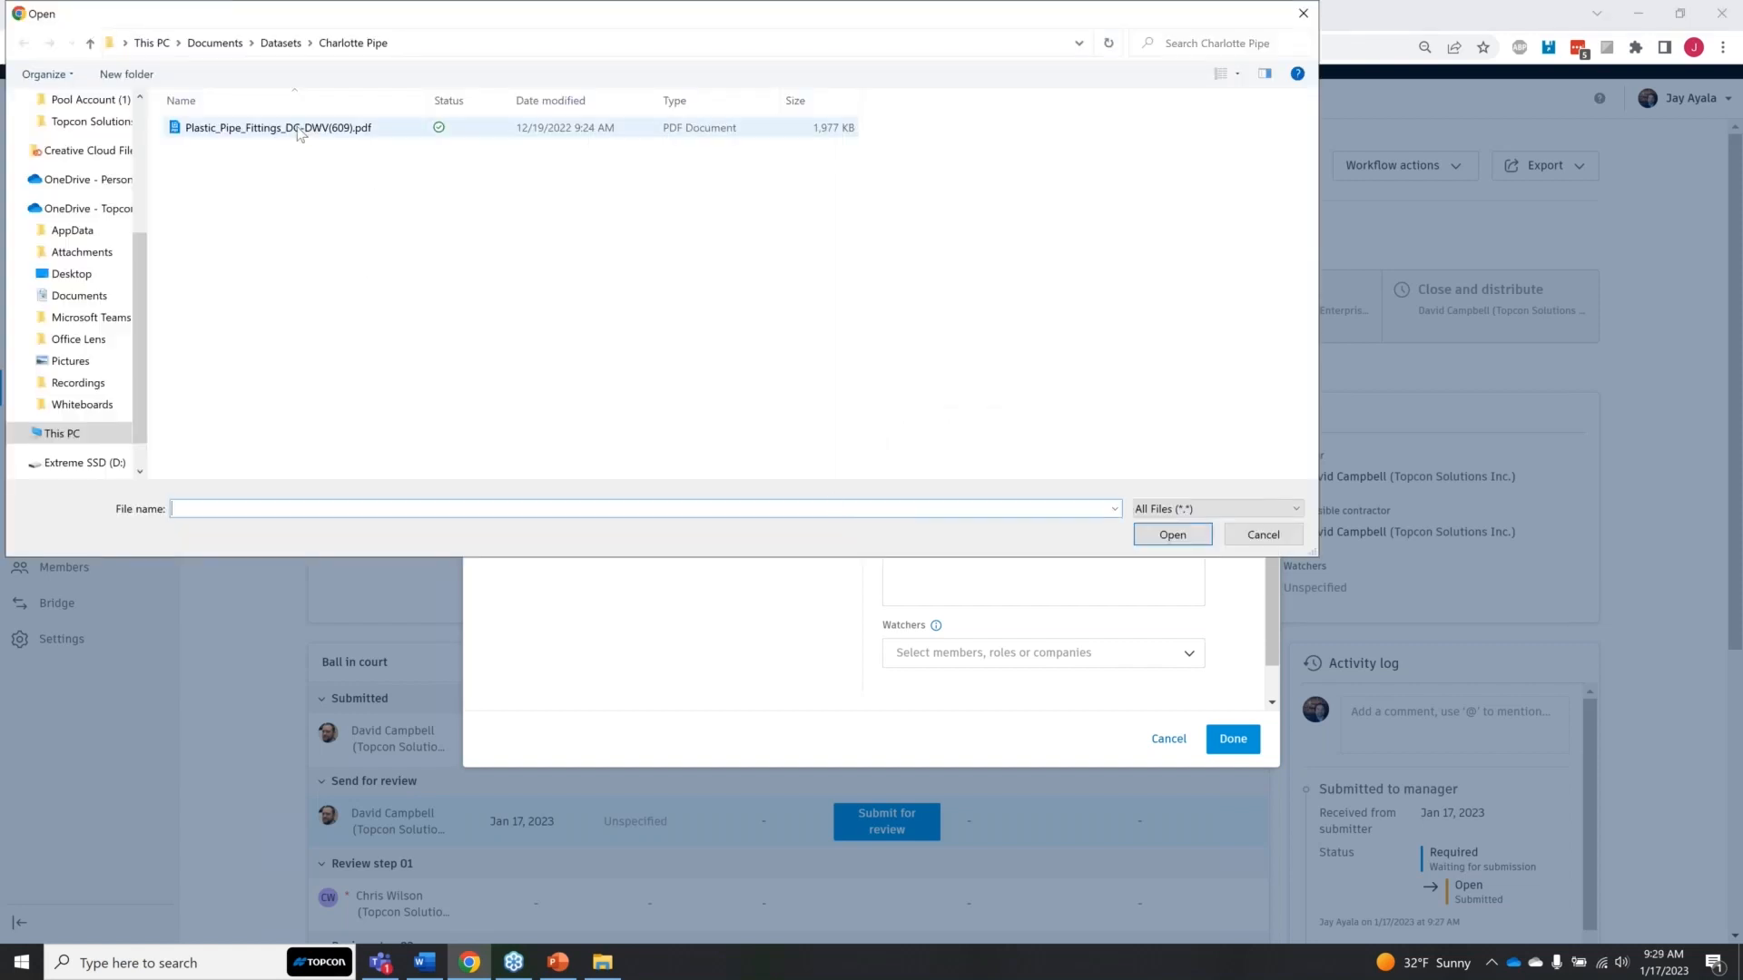
click(308, 131)
click(1172, 544)
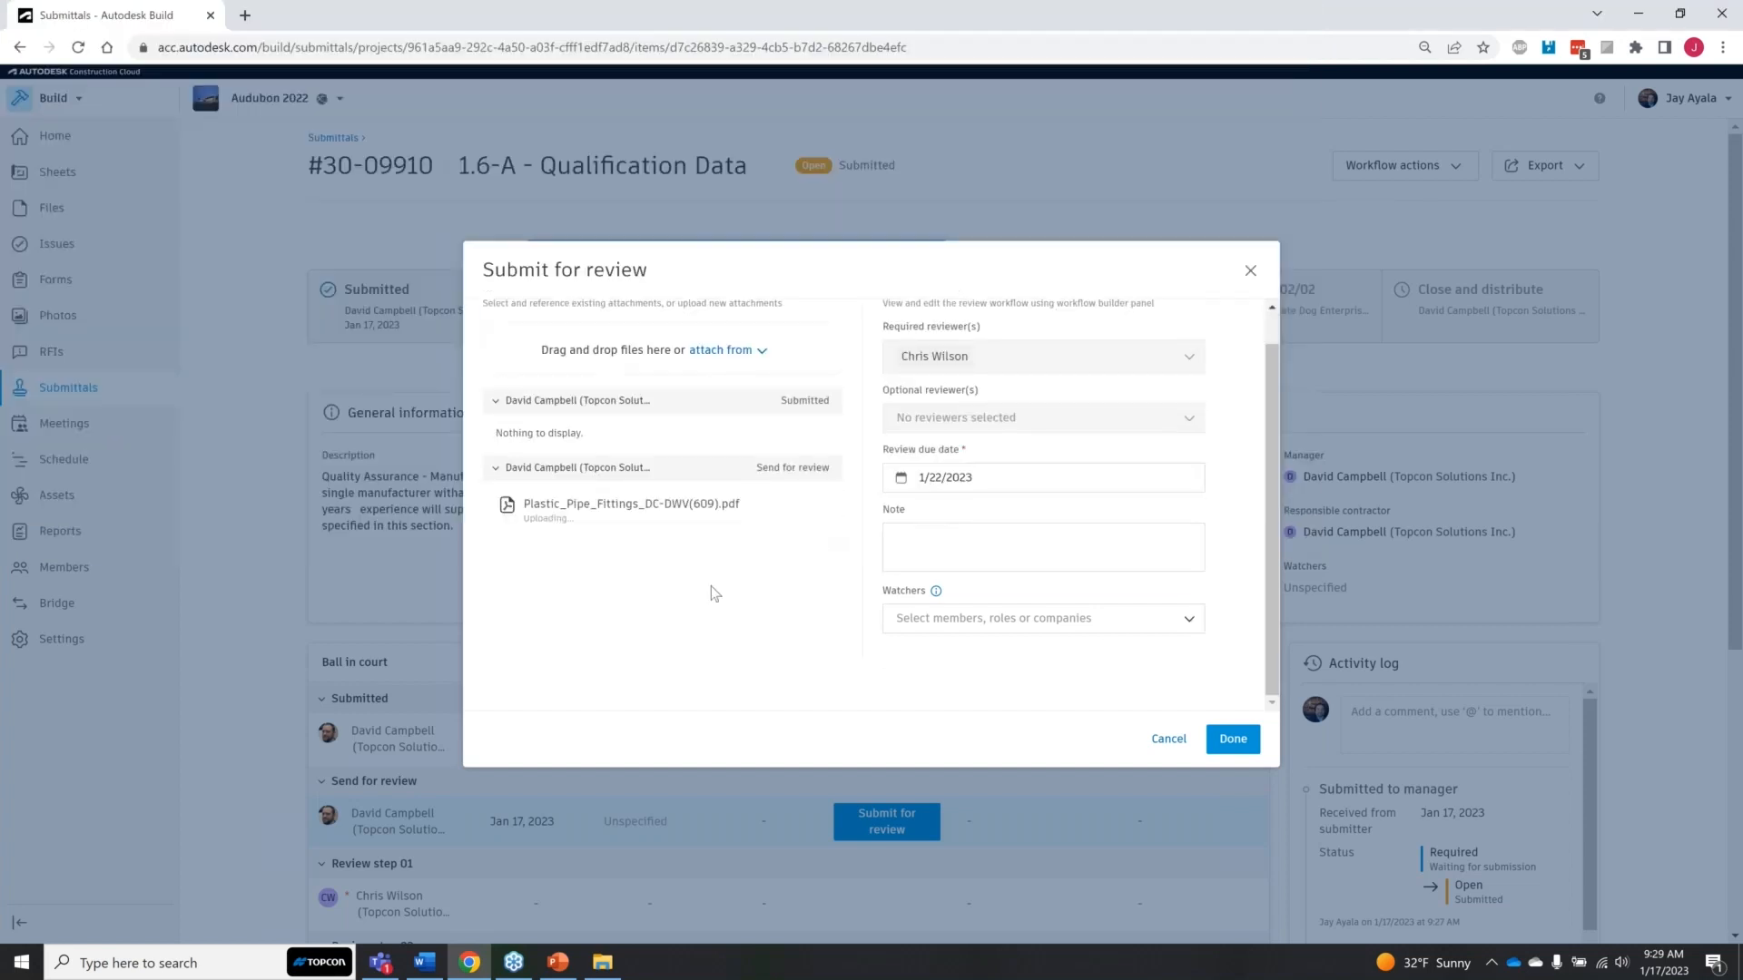
click(671, 519)
click(672, 520)
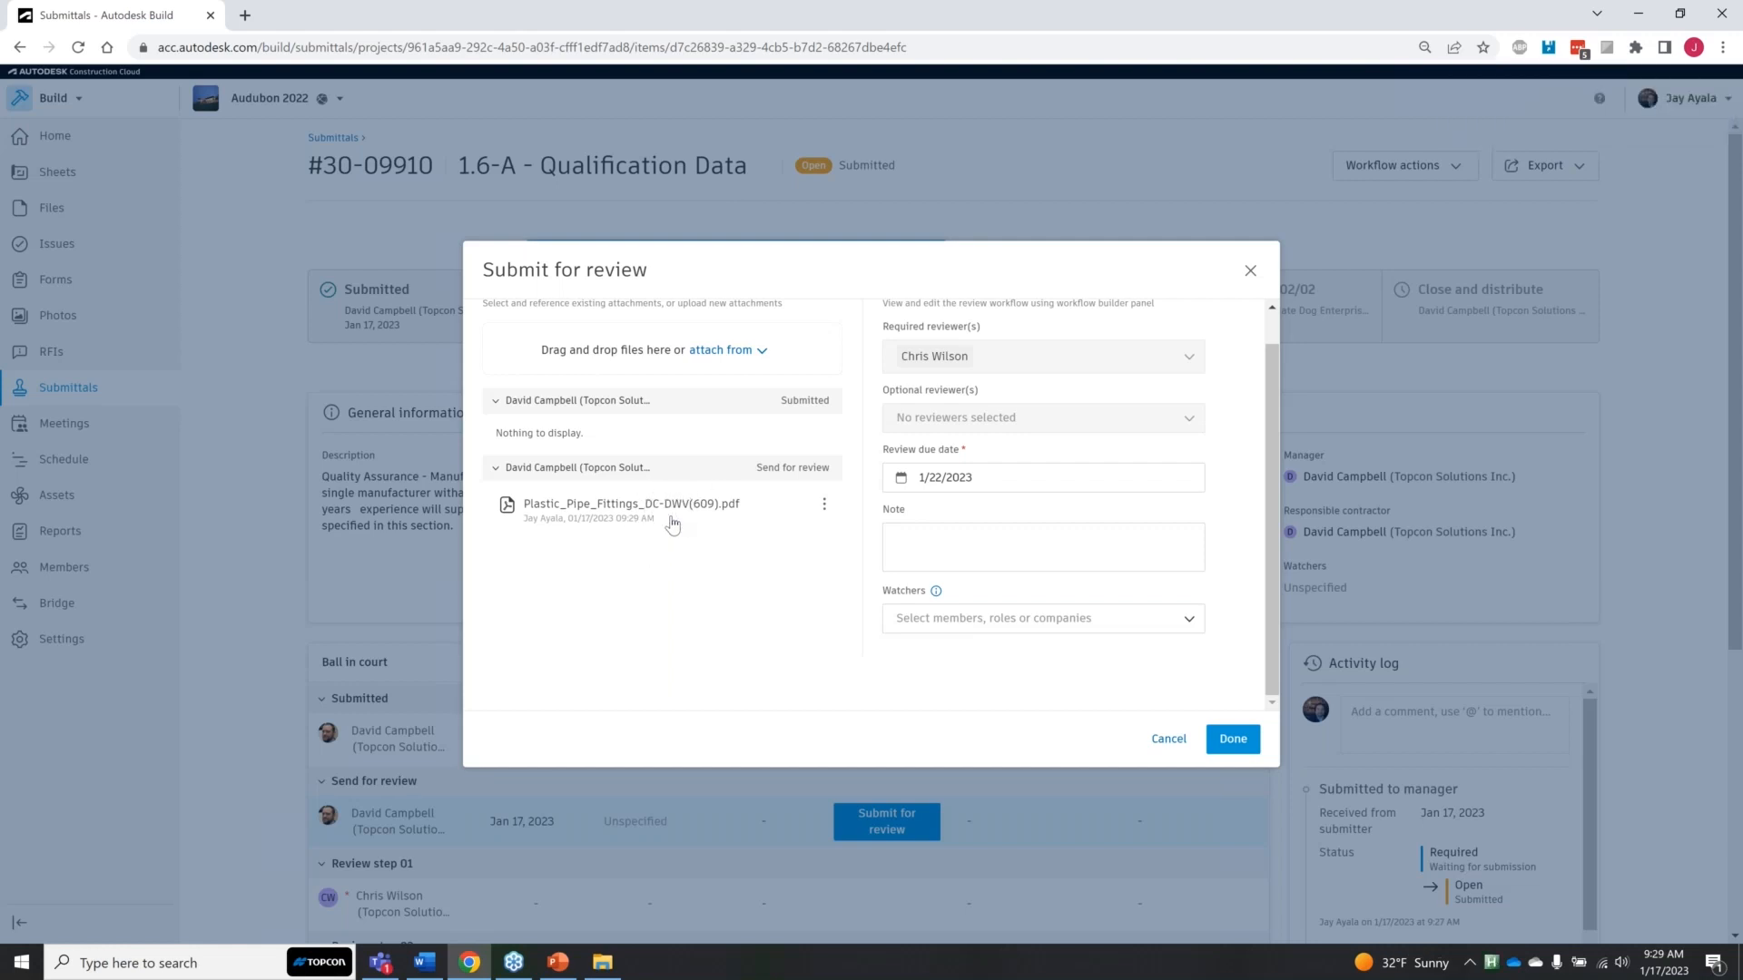
click(679, 522)
click(679, 520)
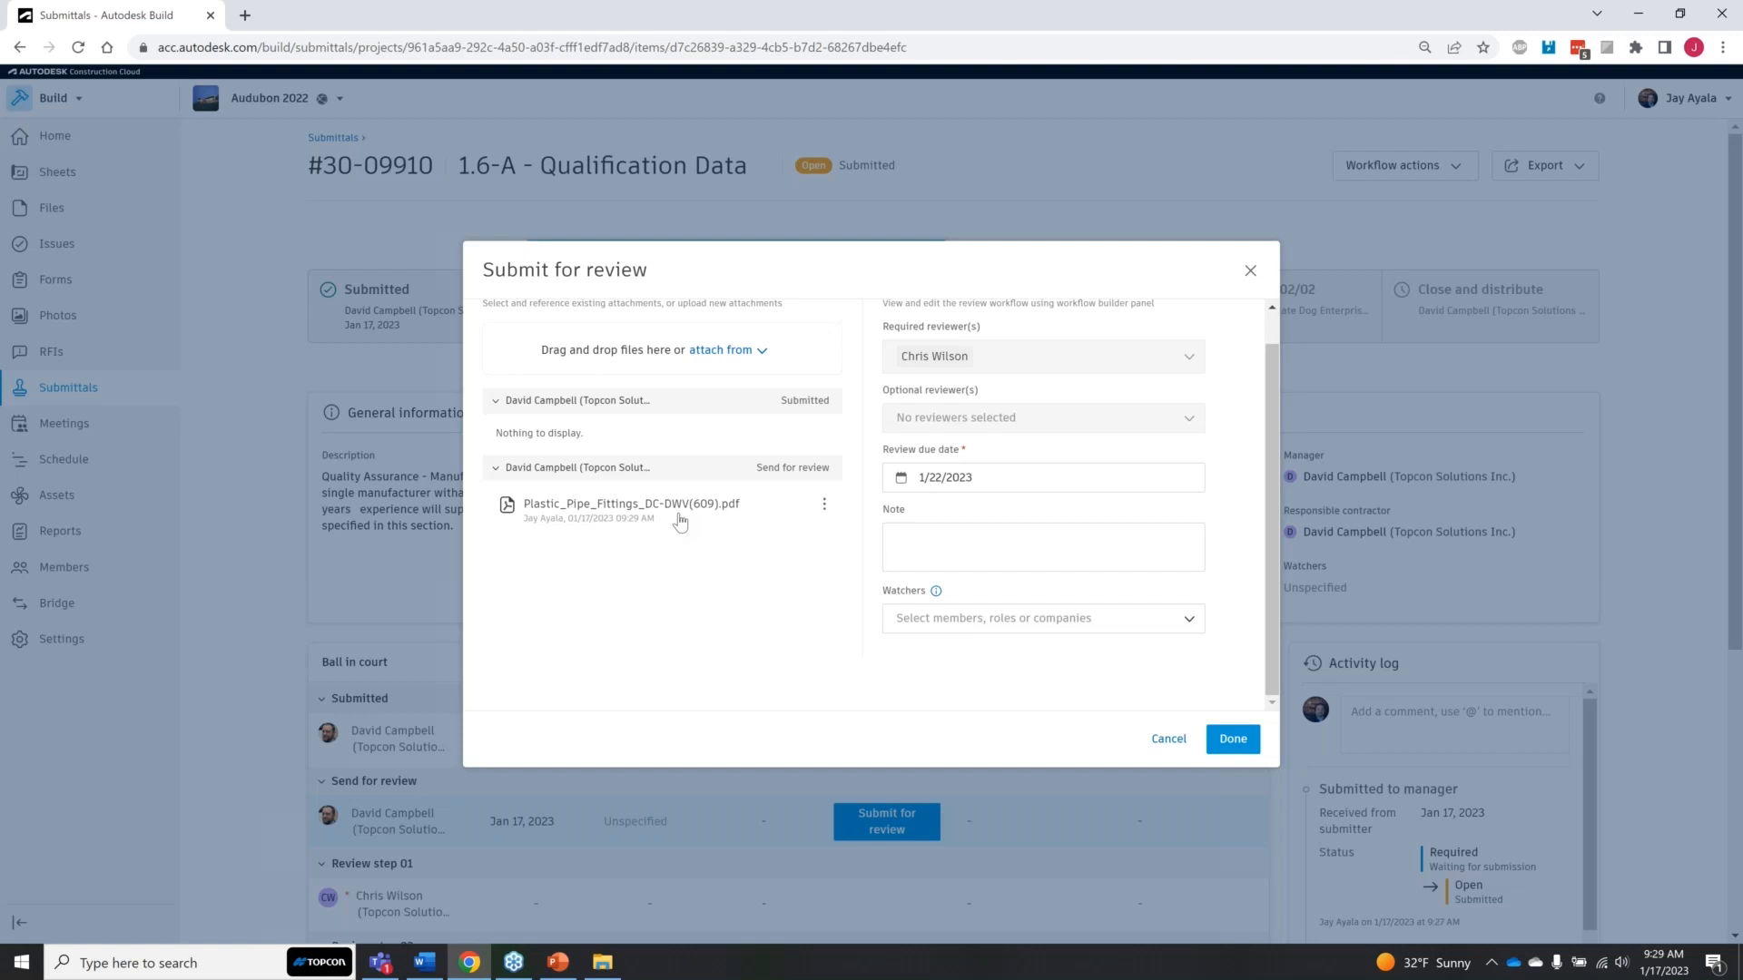
Step: Browse the project files and the local computer as sources for further attachments, without adding a file
click(759, 350)
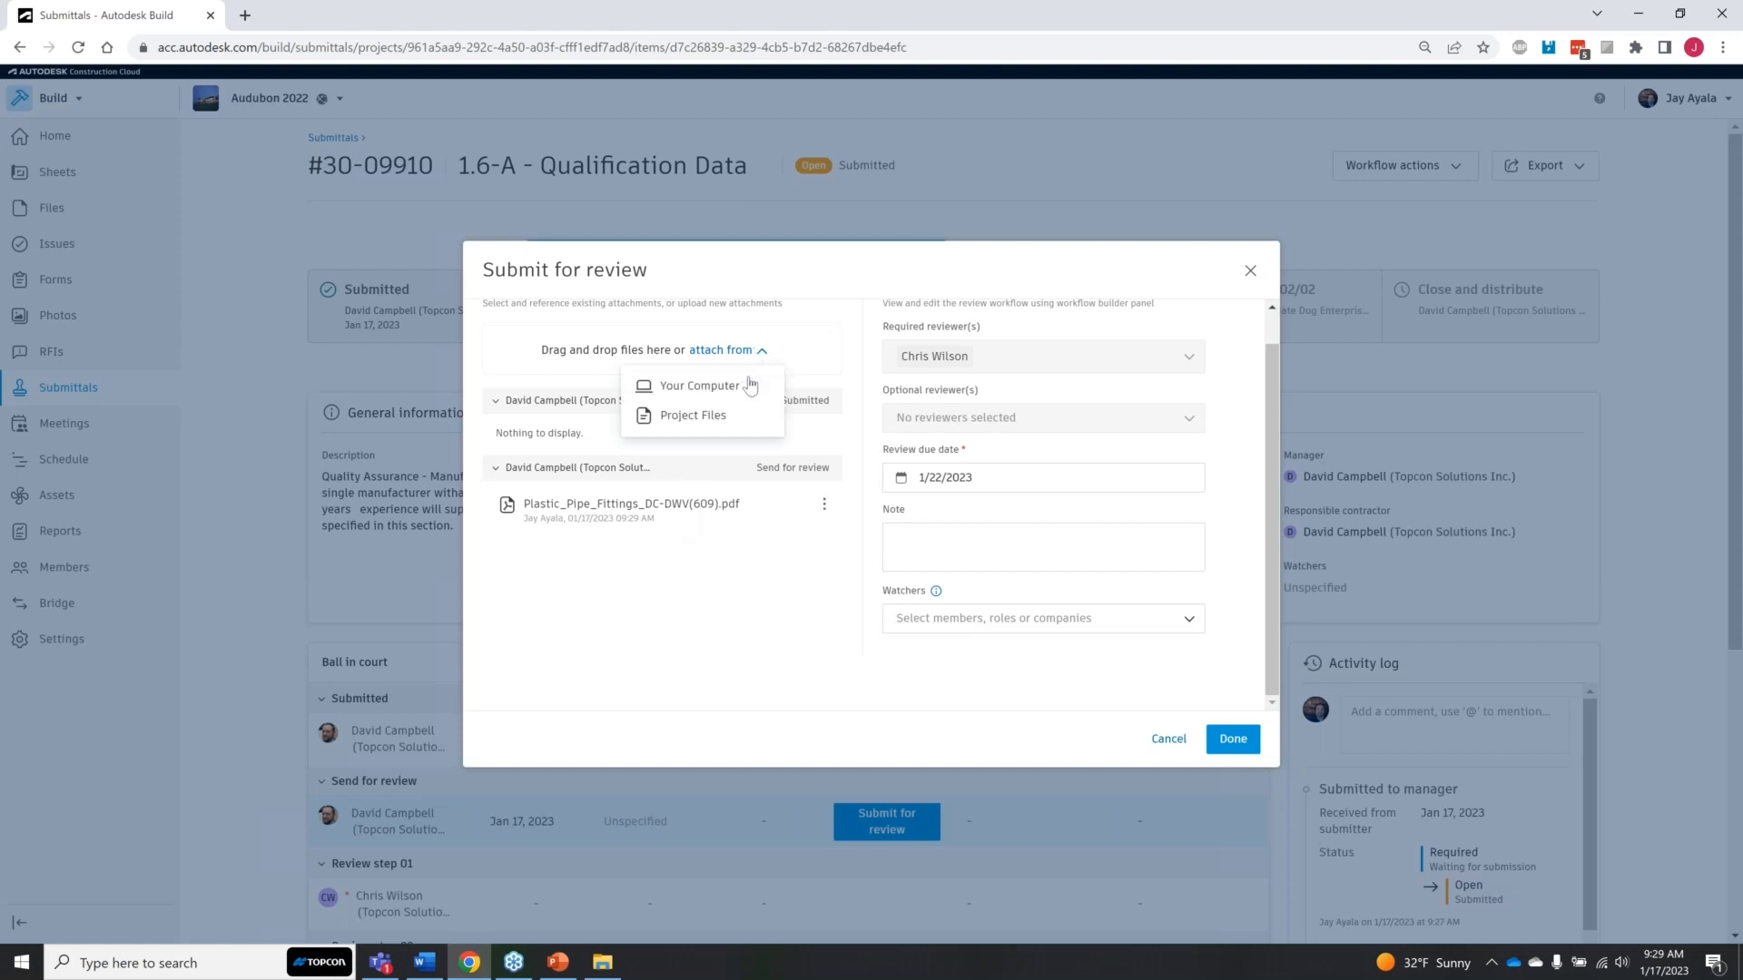
click(719, 419)
click(579, 397)
scroll(704, 508, down, 2)
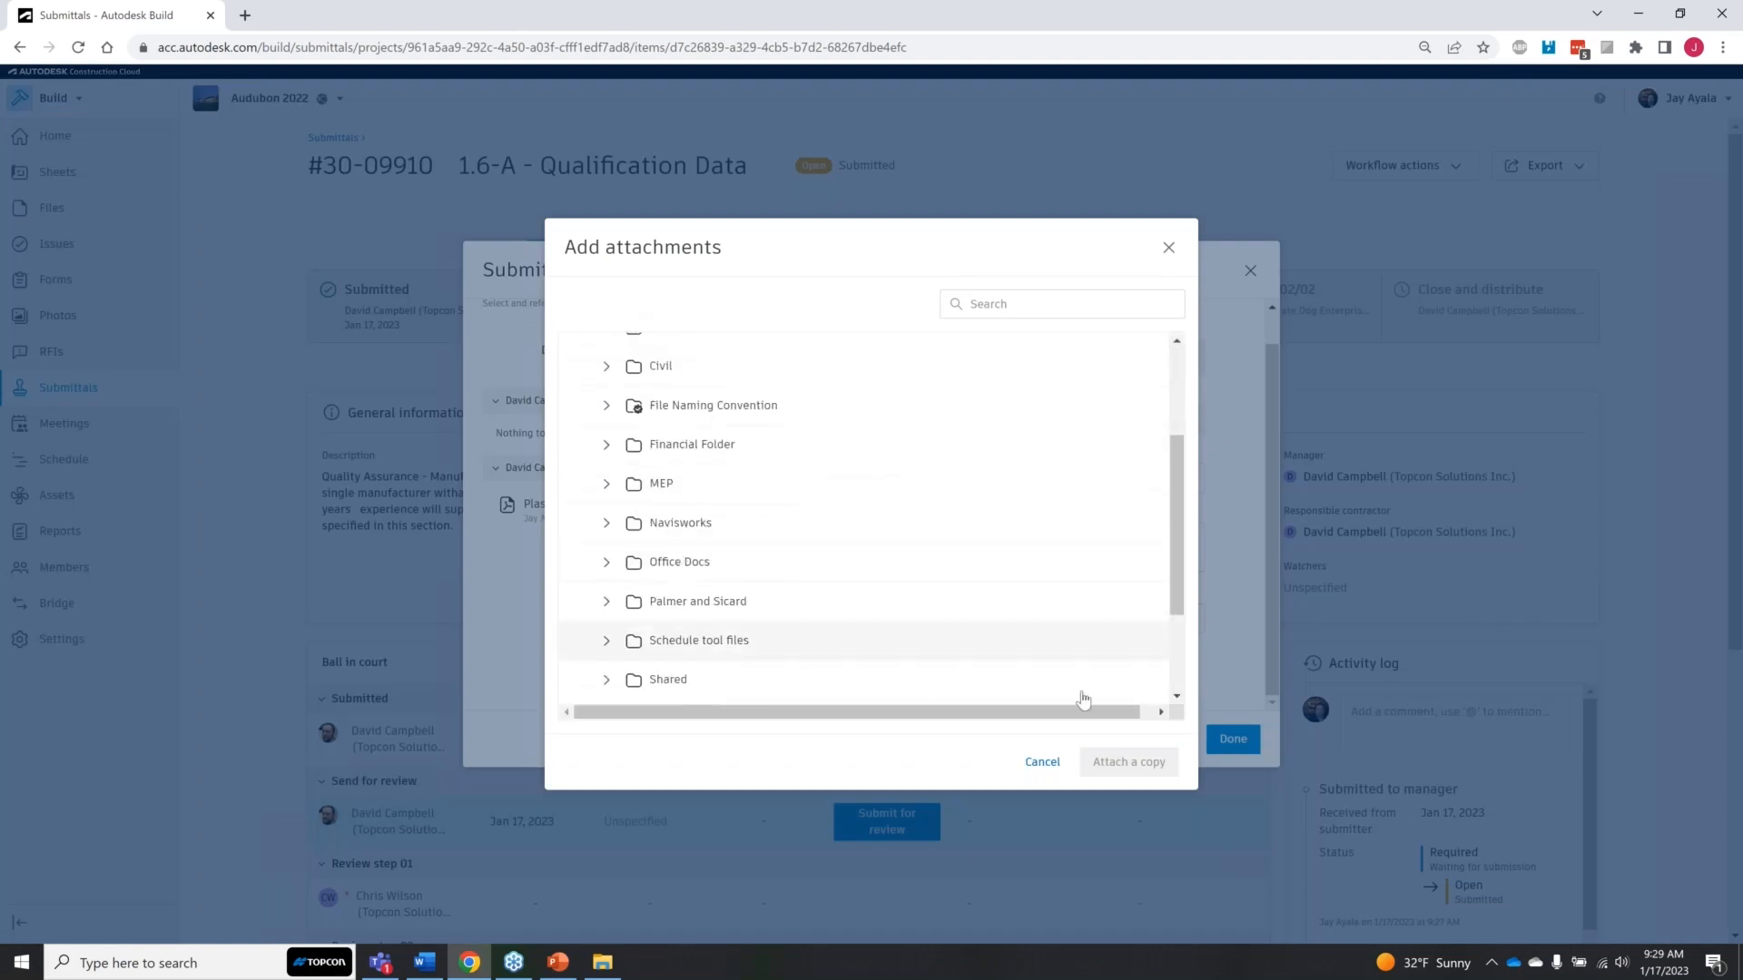
click(1042, 761)
click(721, 350)
click(692, 387)
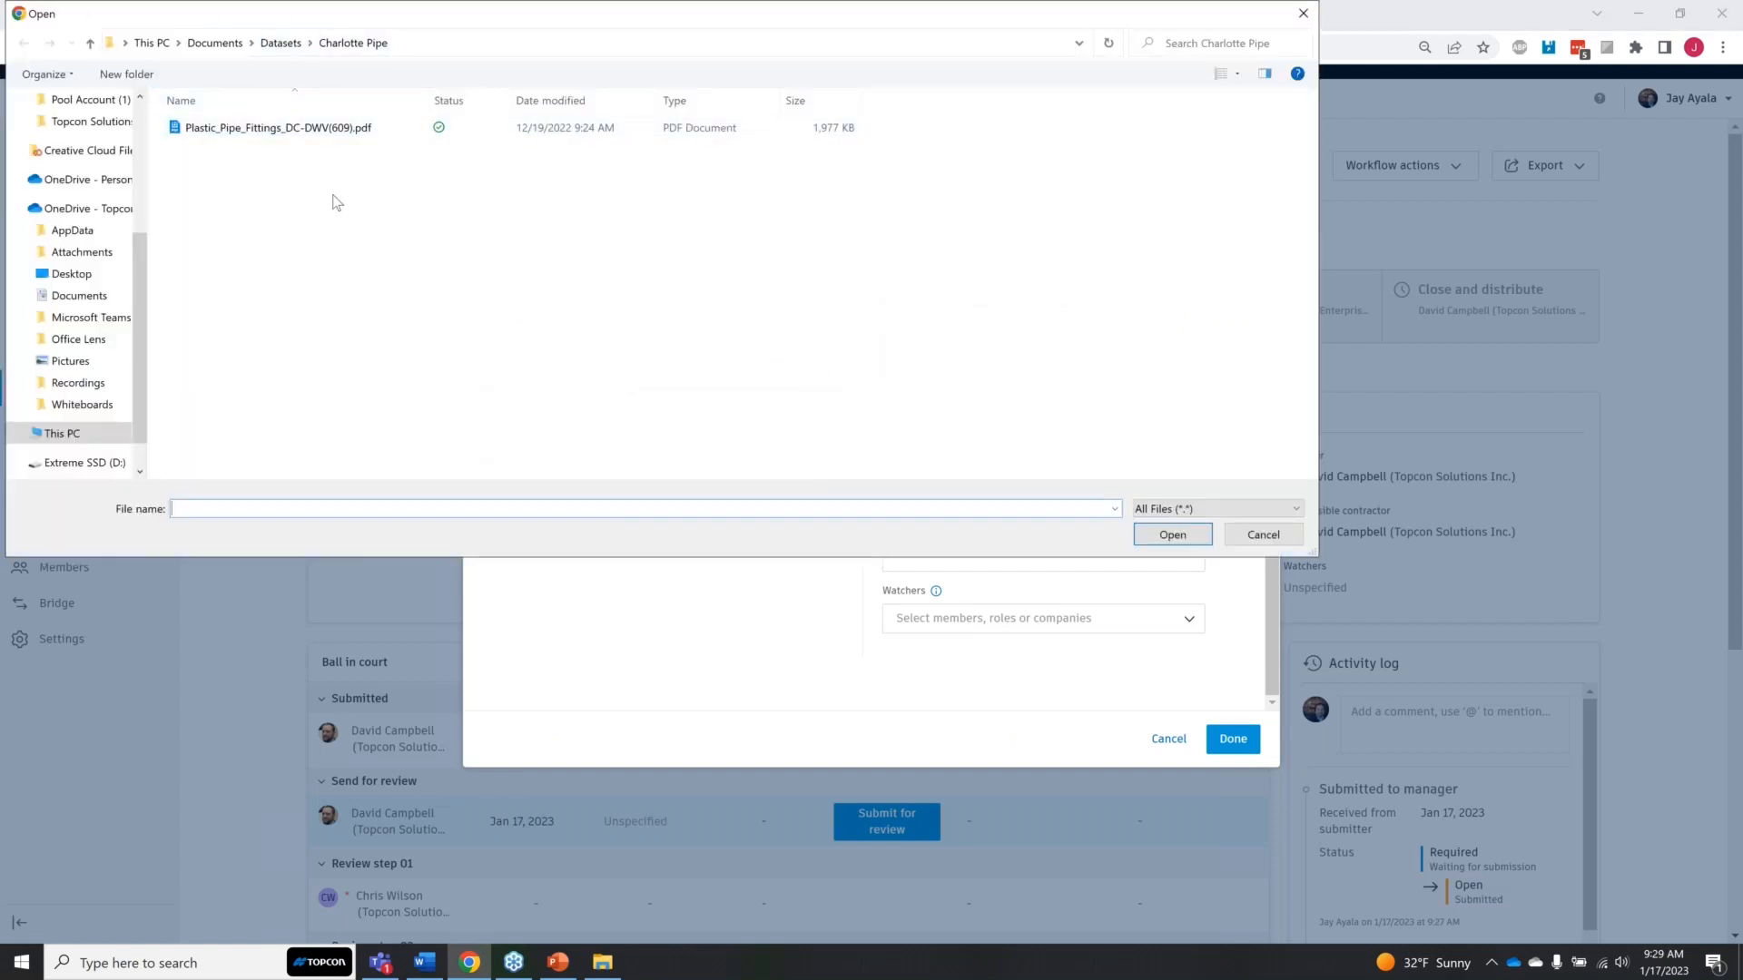
click(1303, 13)
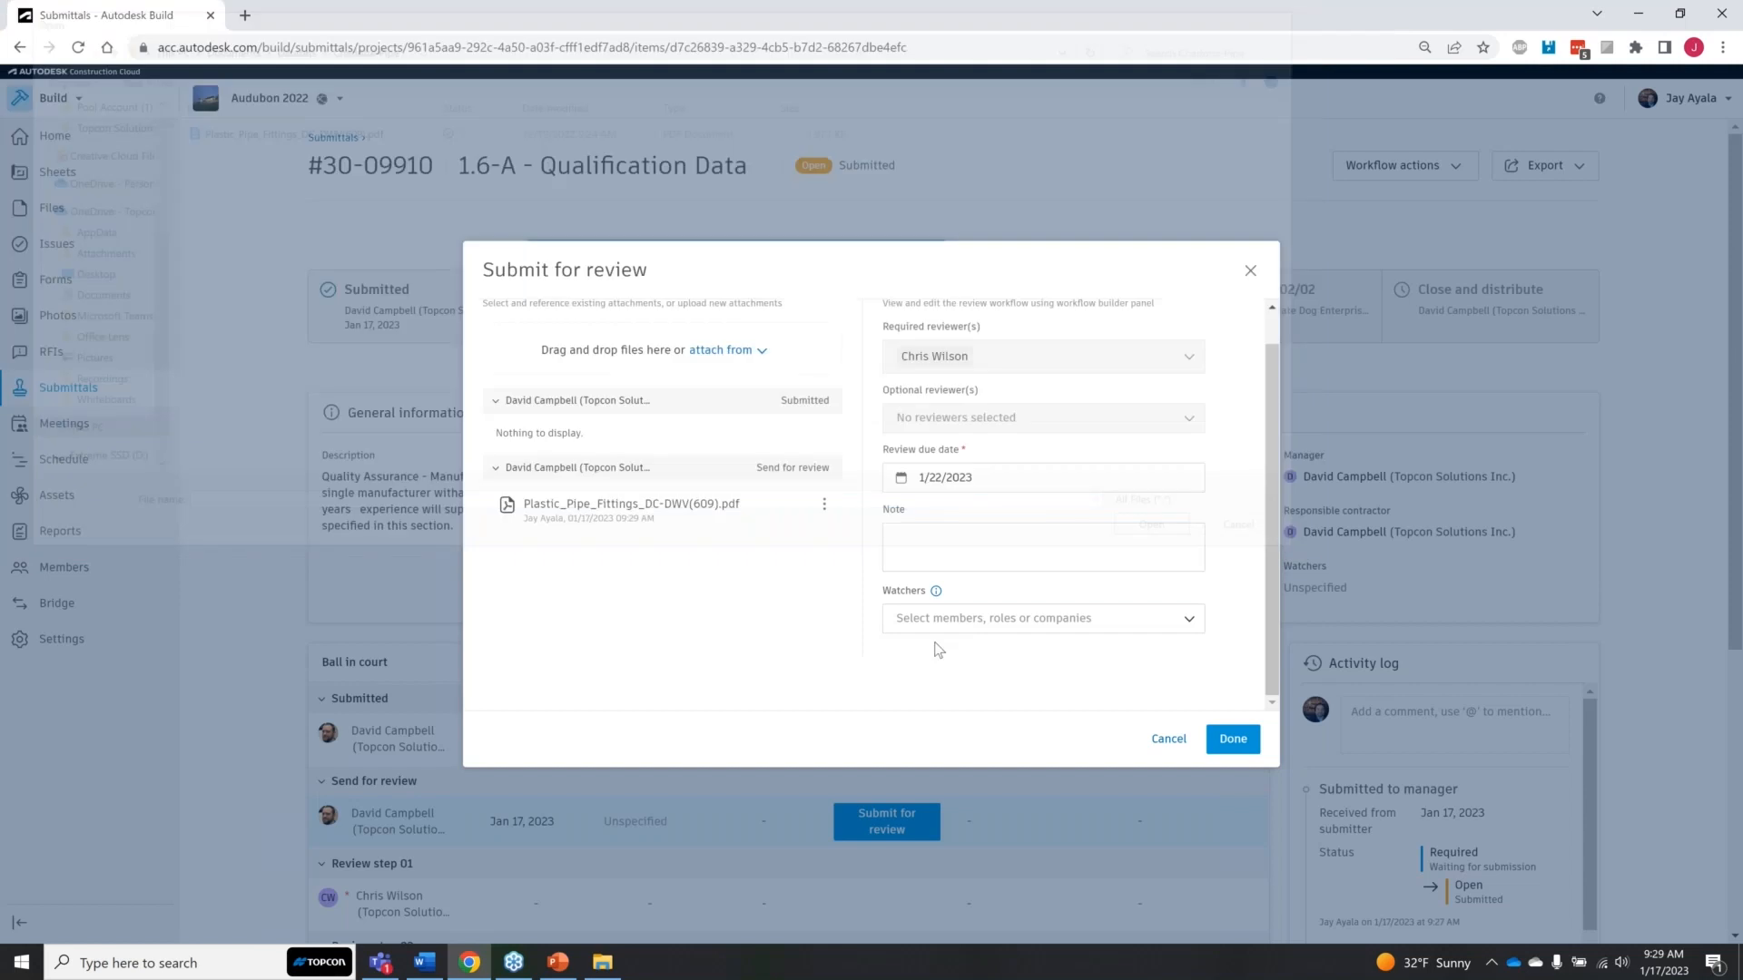
Step: Set the review due date to 1/20/2023 and submit the item to the first reviewer
click(1078, 481)
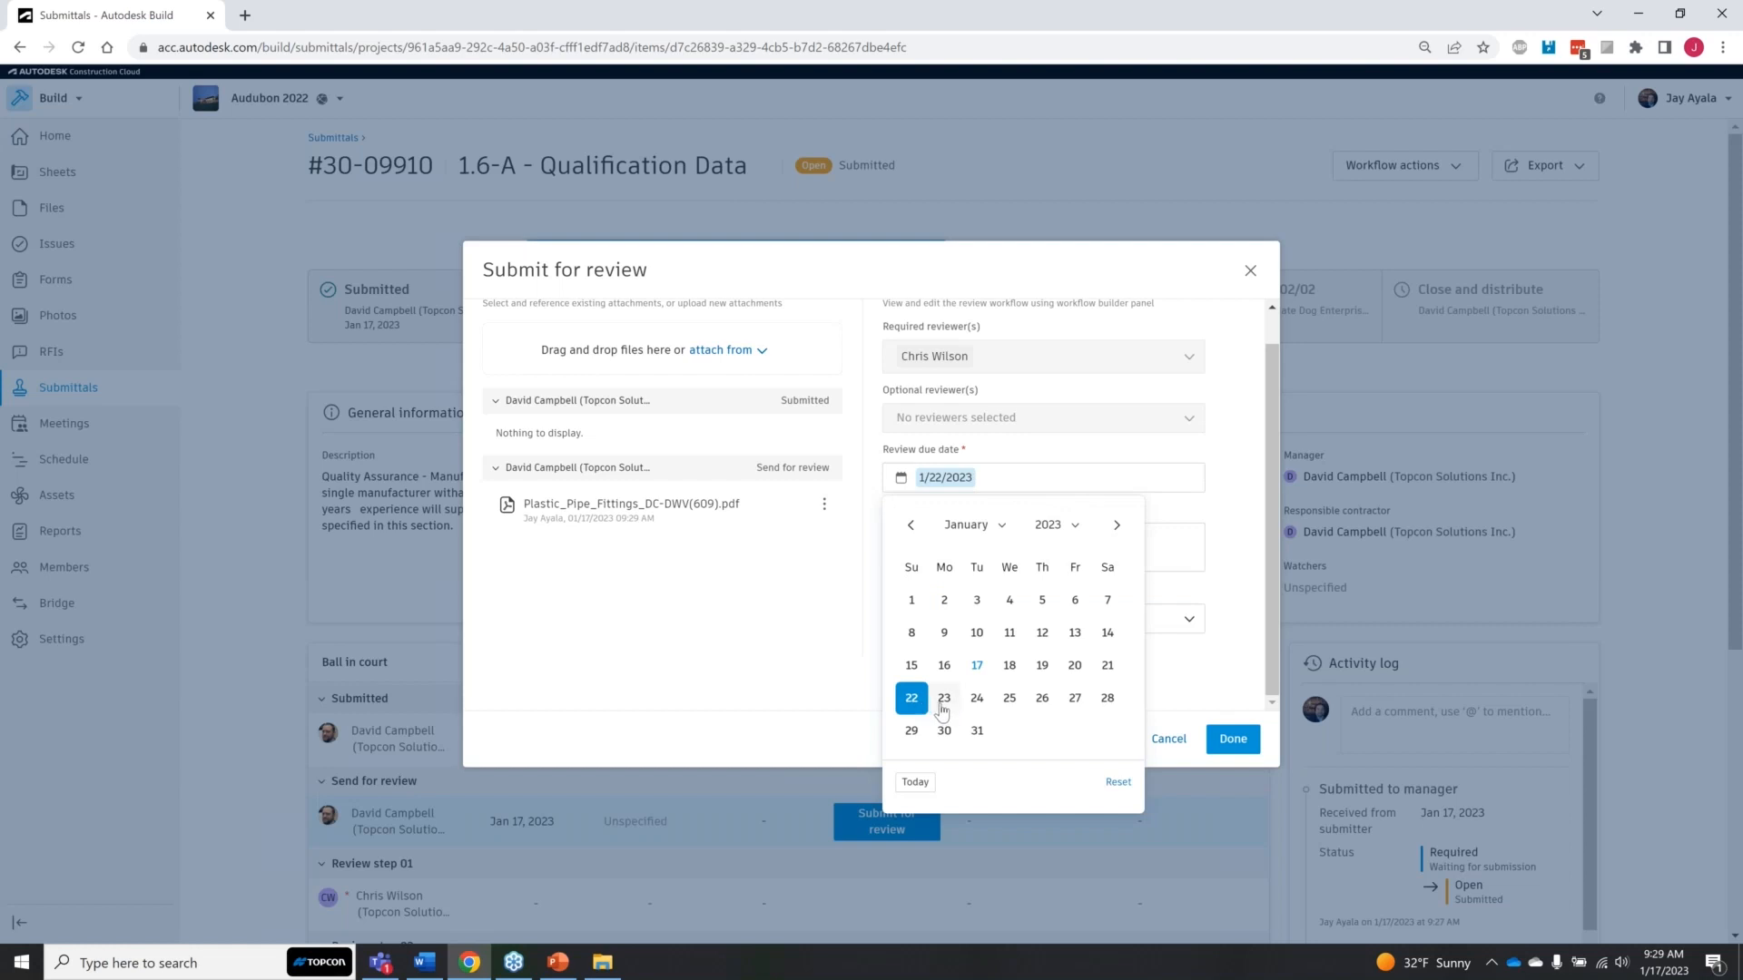
click(1073, 665)
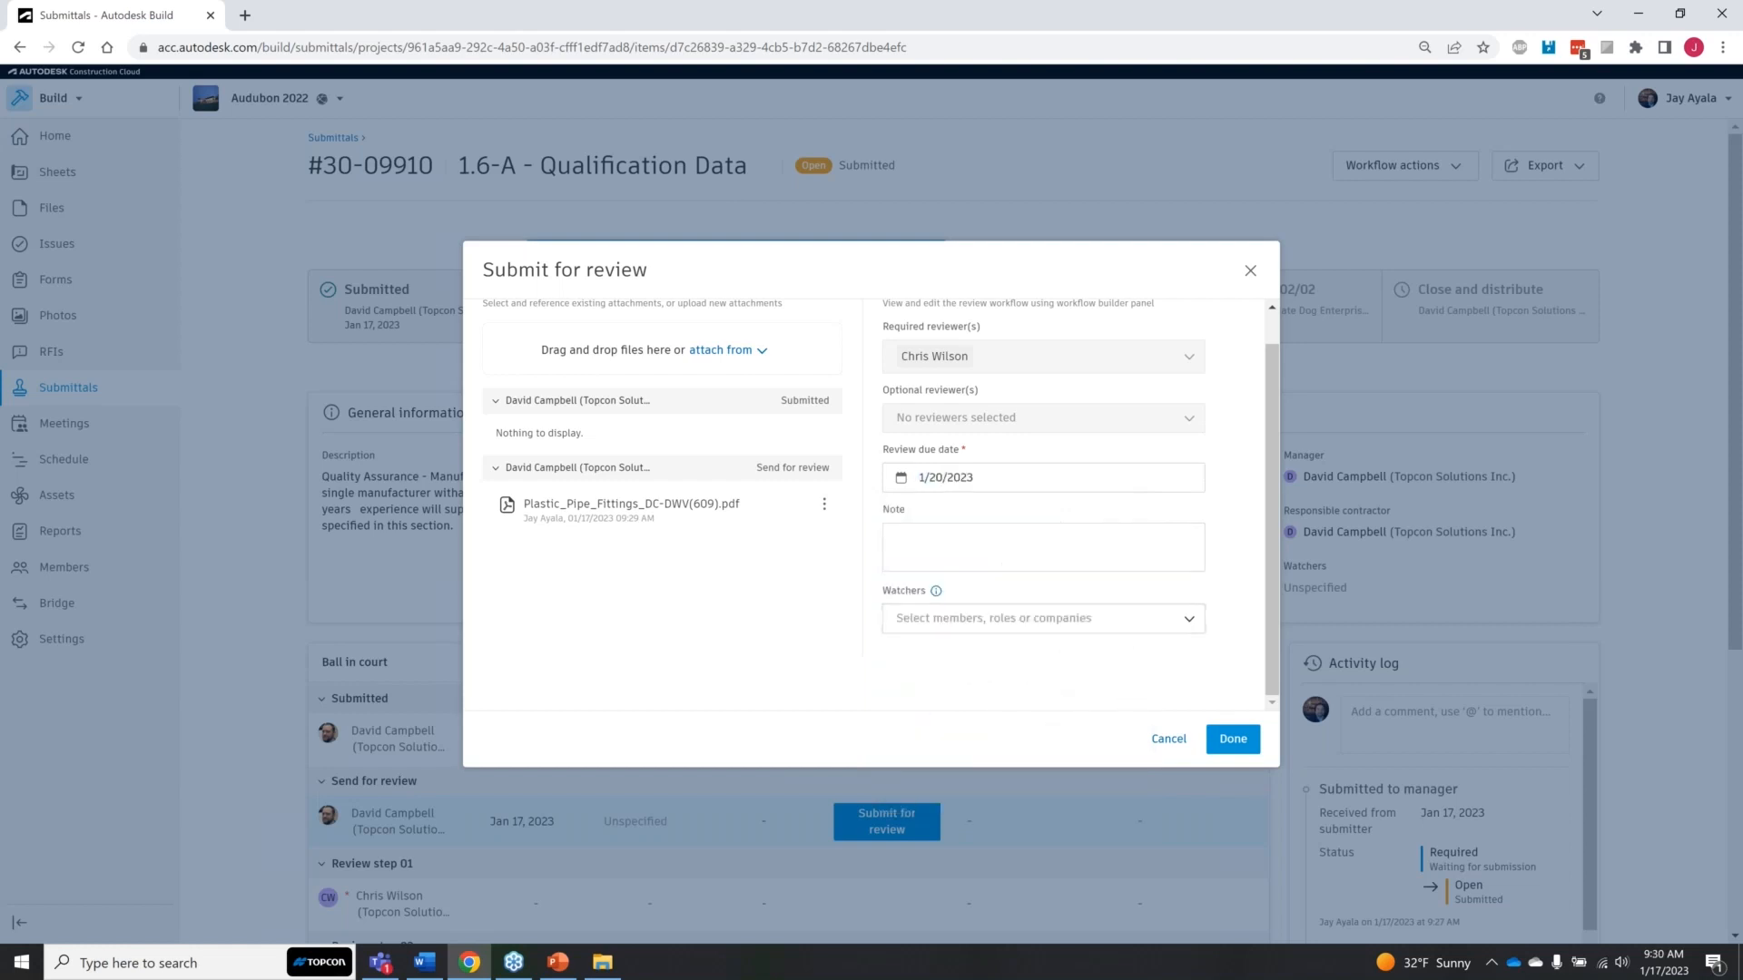
click(1251, 750)
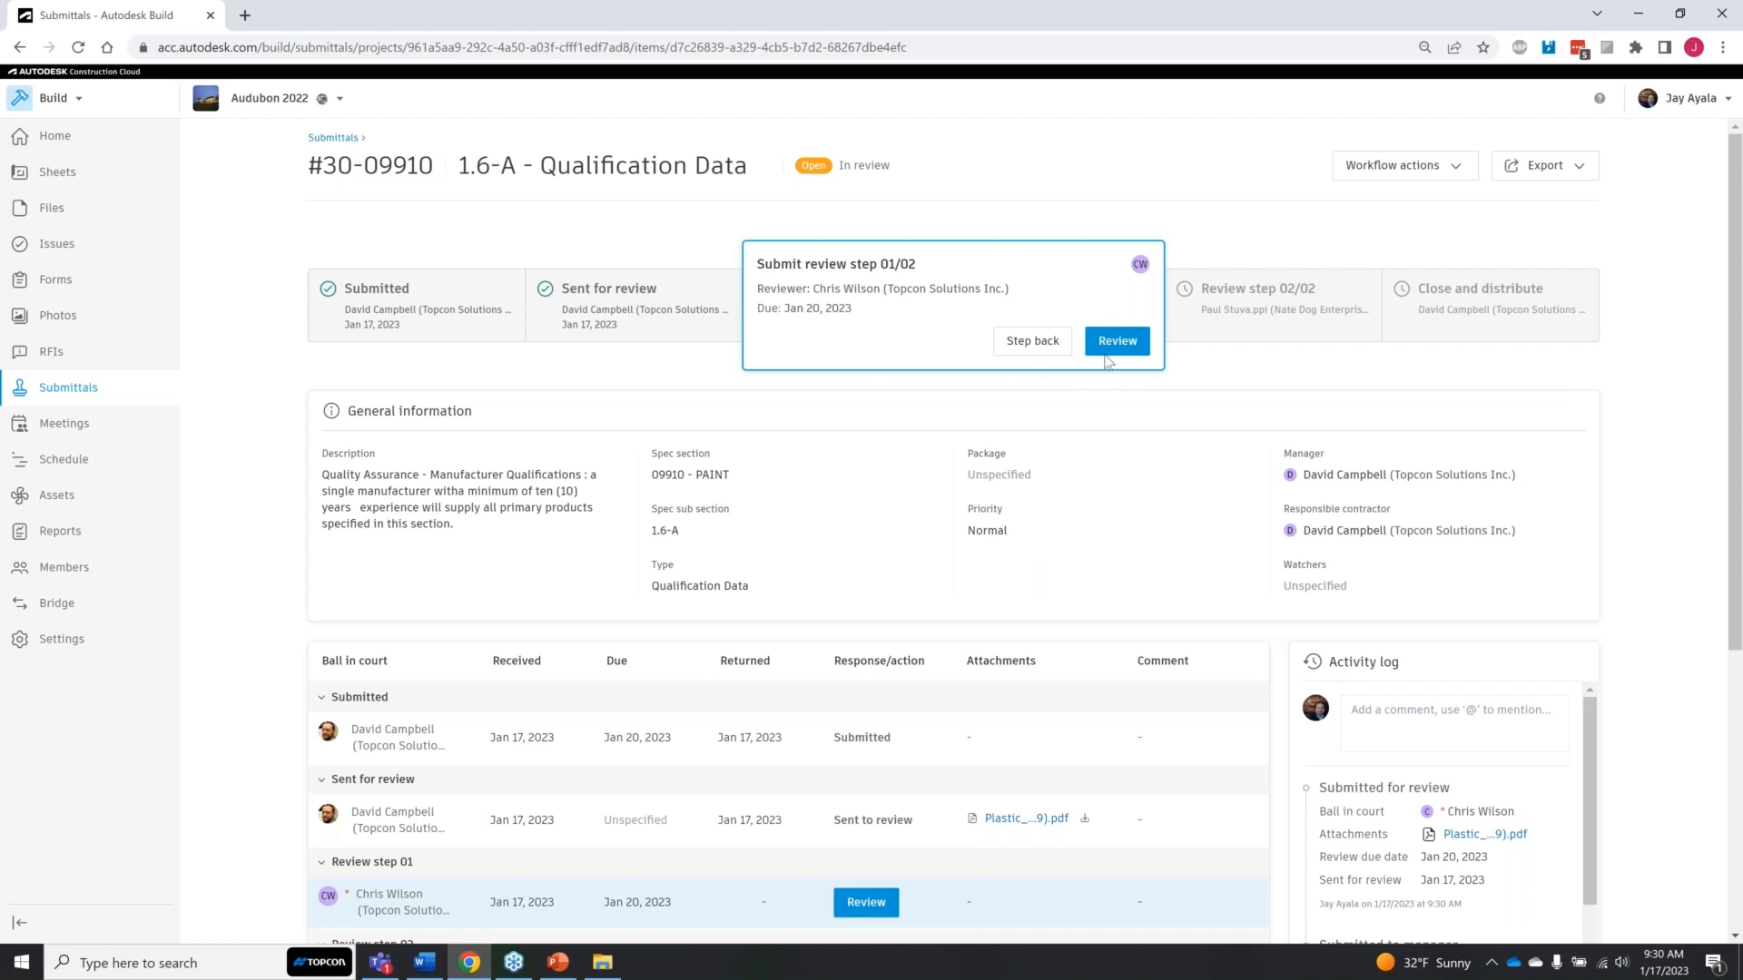
Step: Open the response form of review step 01 and read through the attached Plastic_Pipe_Fittings_DC-DWV(609).pdf
scroll(1050, 677, down, 1)
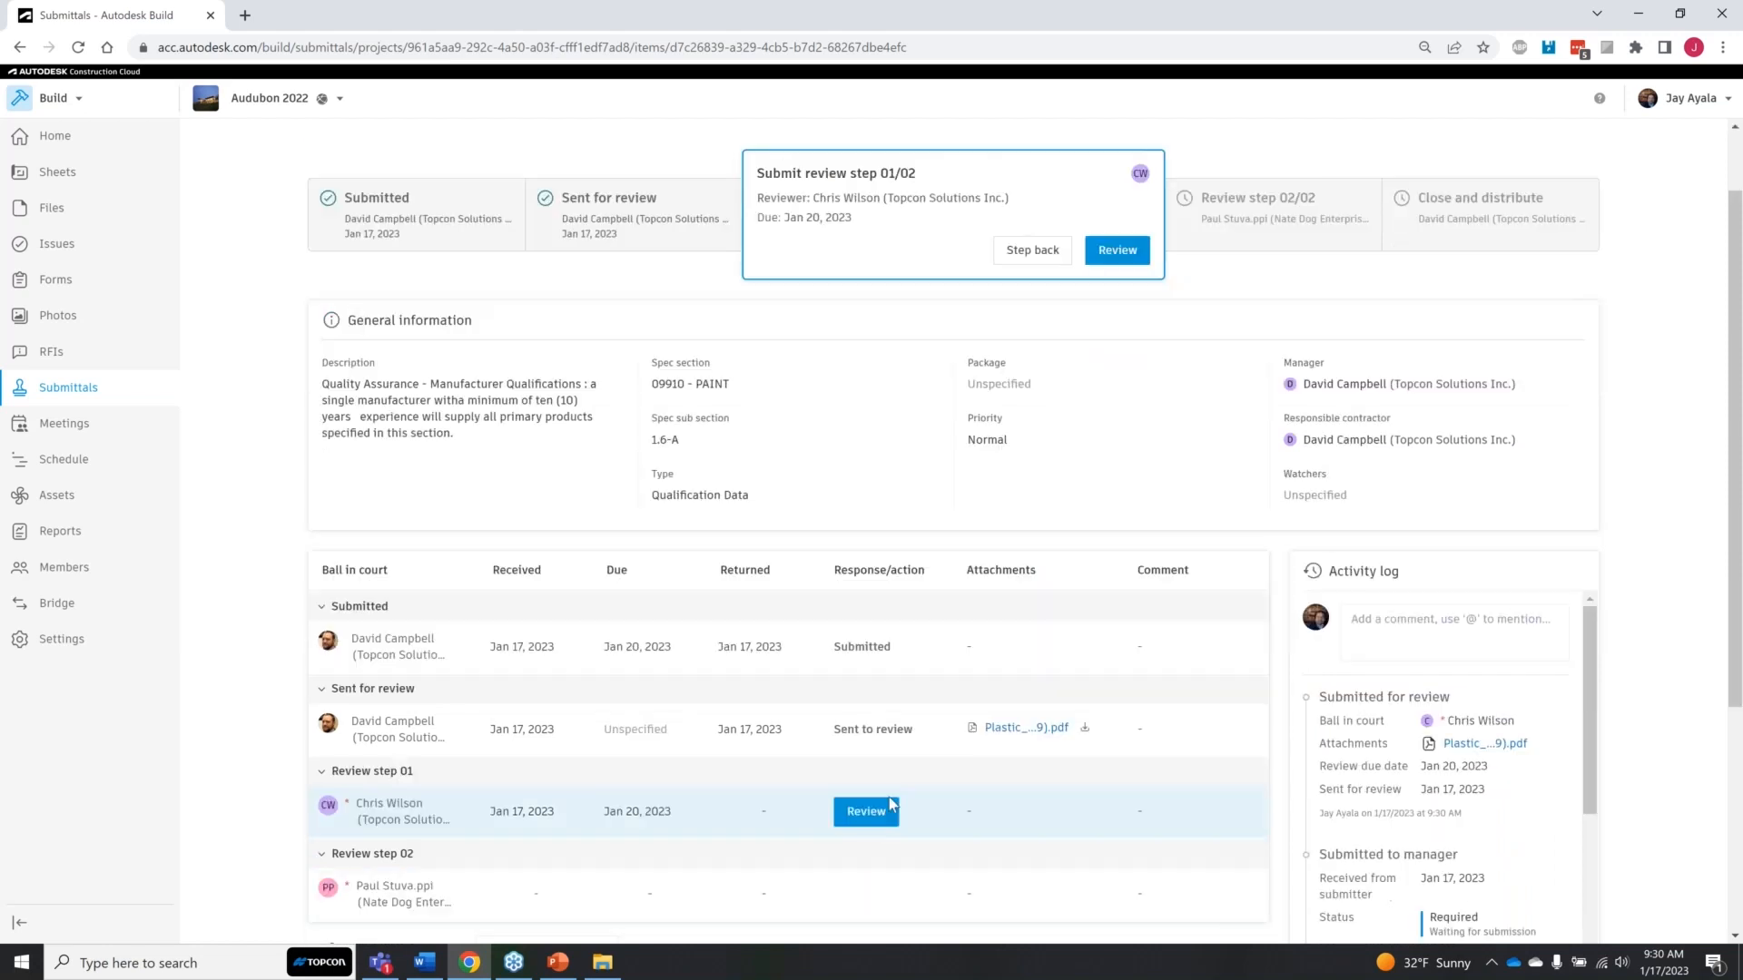
click(1022, 729)
click(1101, 260)
click(623, 227)
key(ctrl)
key(ctrl)
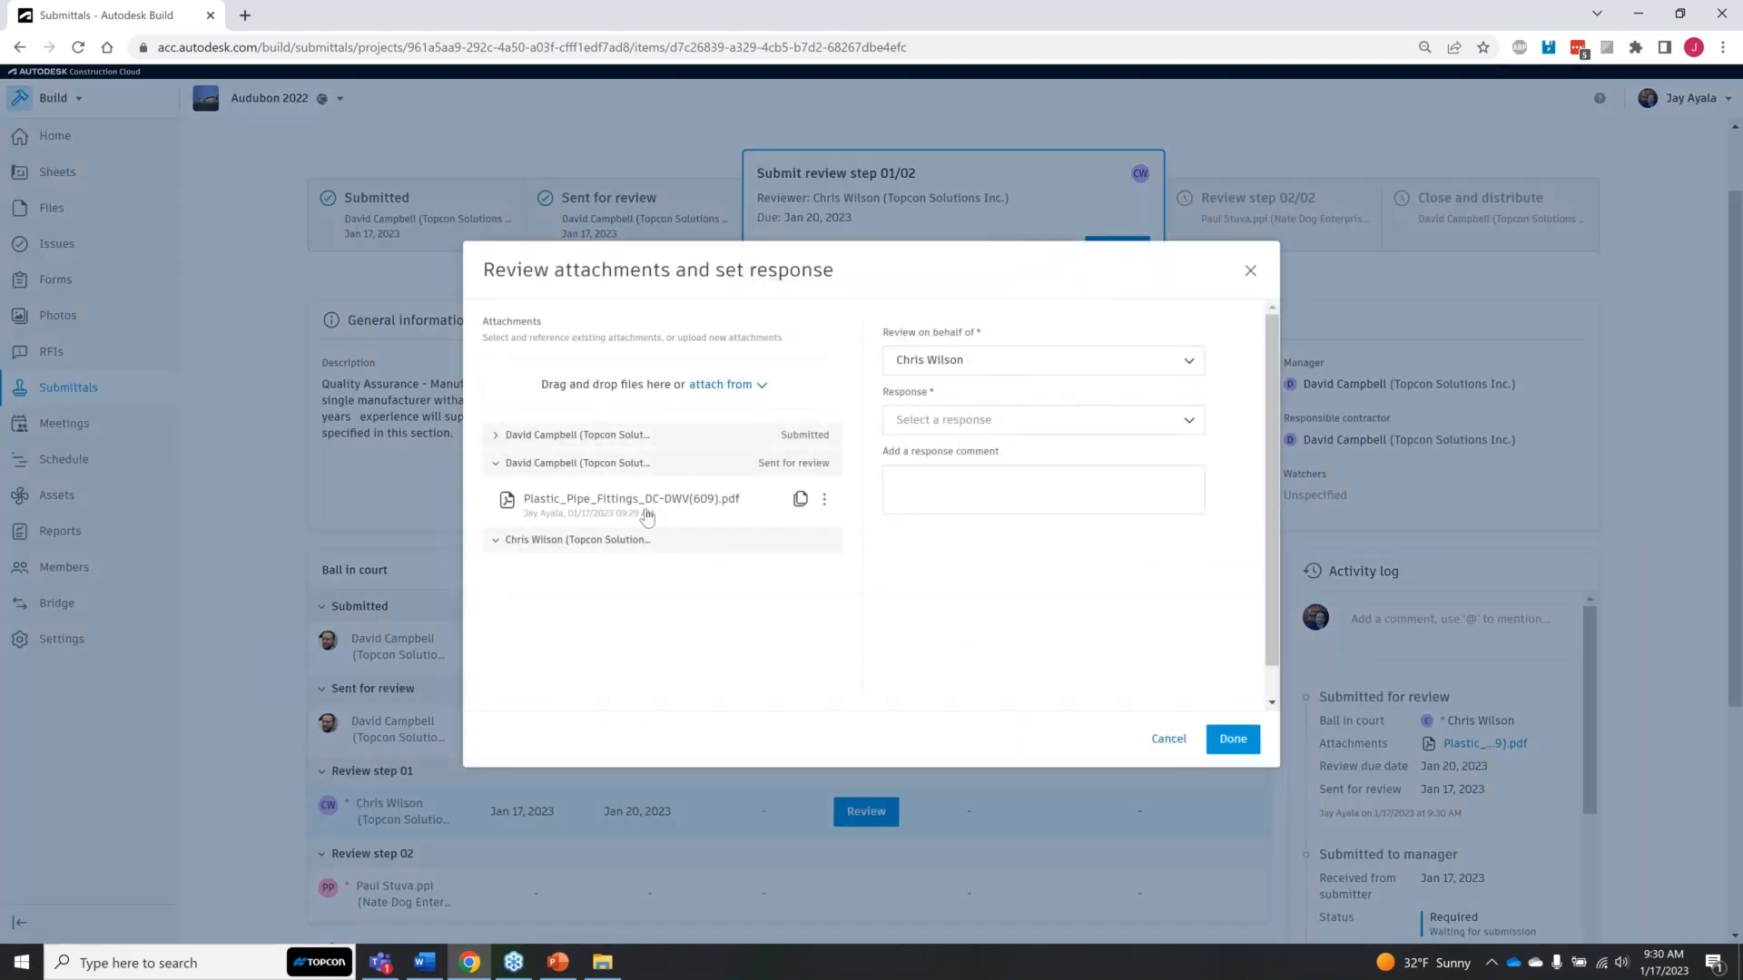
click(679, 502)
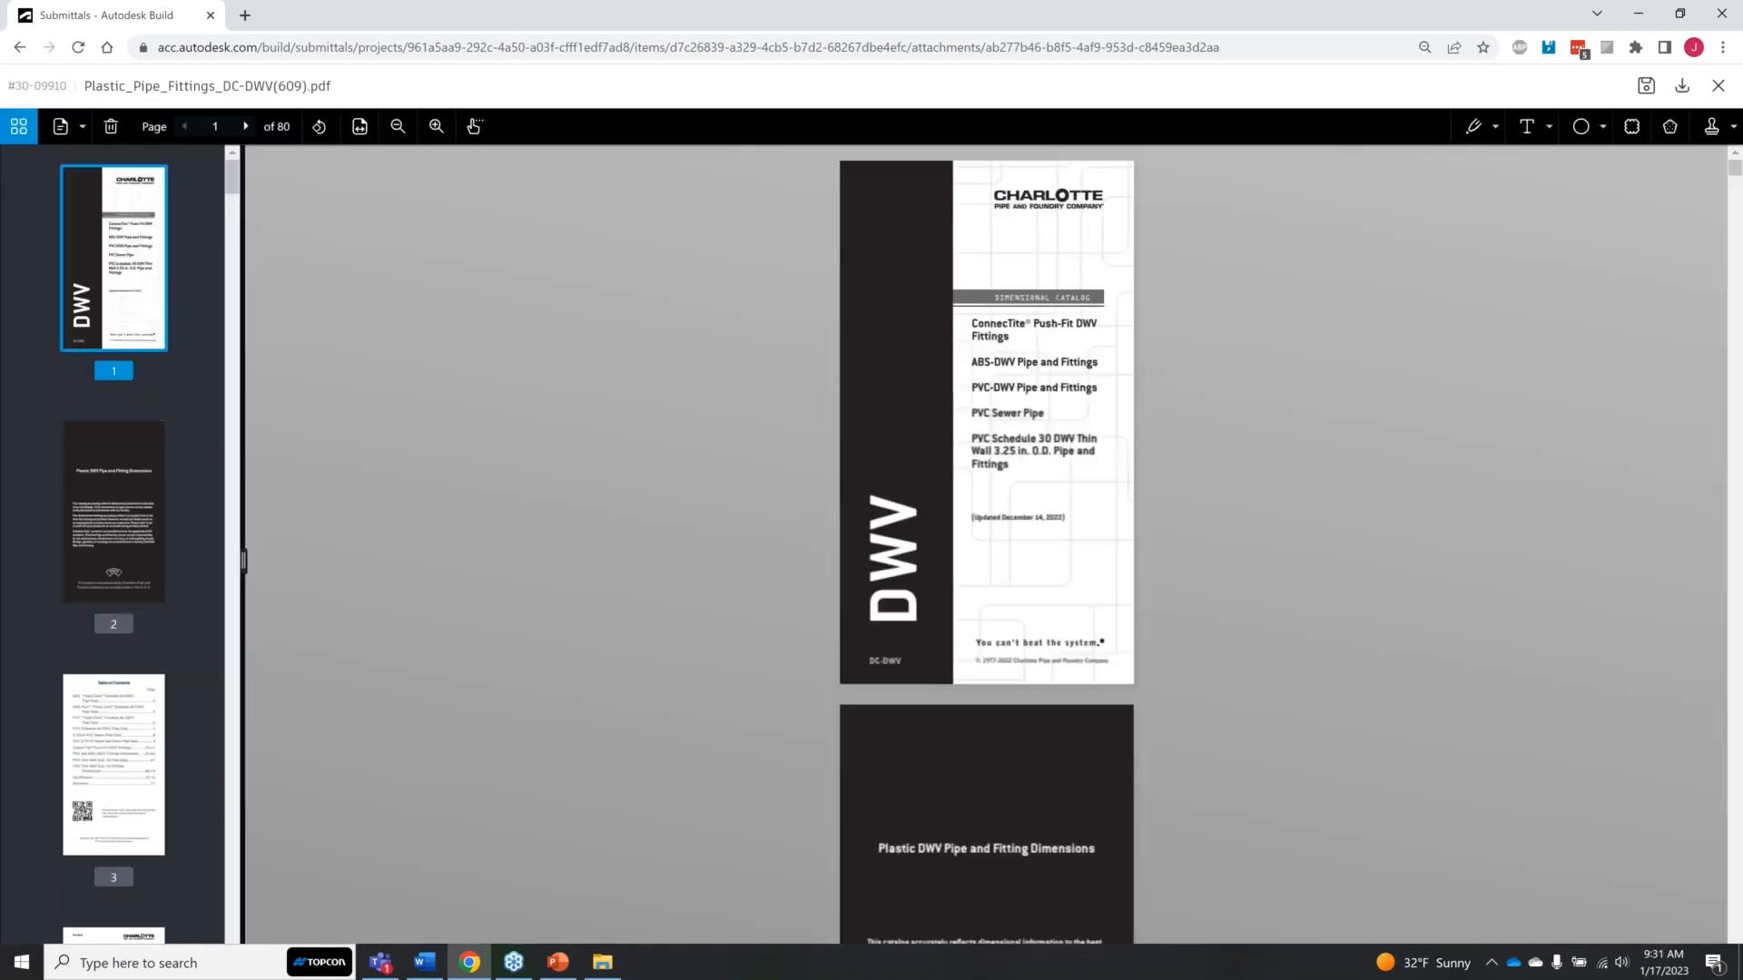
scroll(902, 616, down, 2)
scroll(901, 616, down, 15)
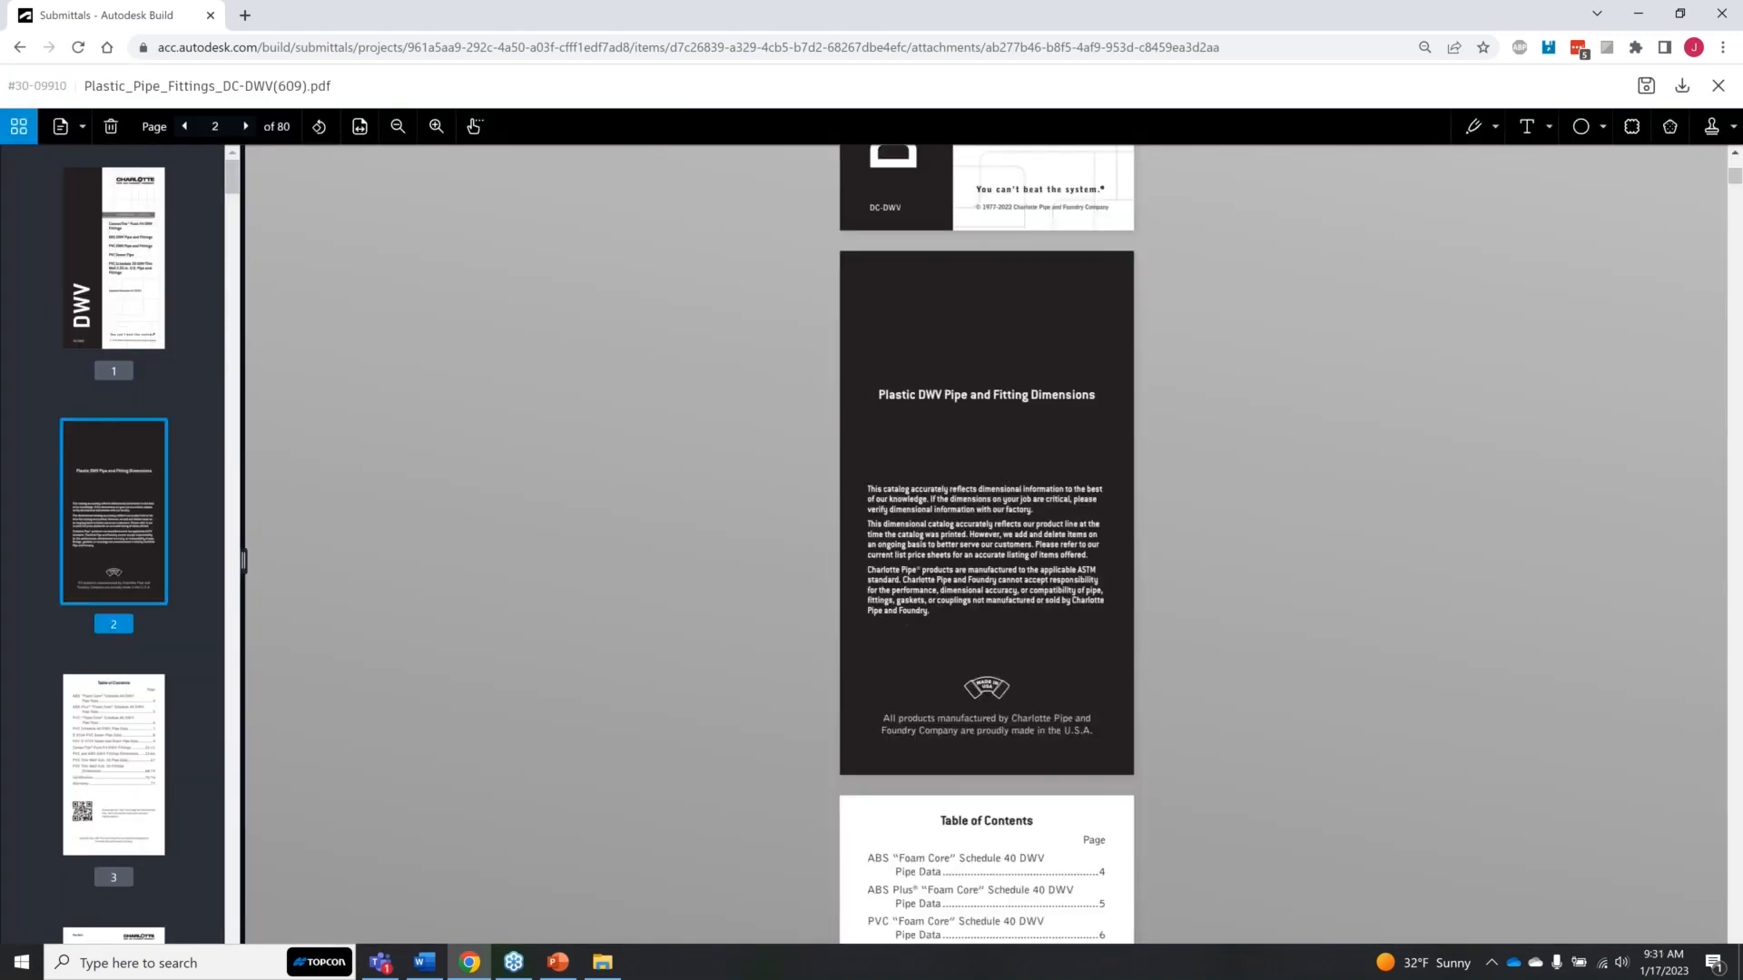
scroll(1071, 579, down, 3)
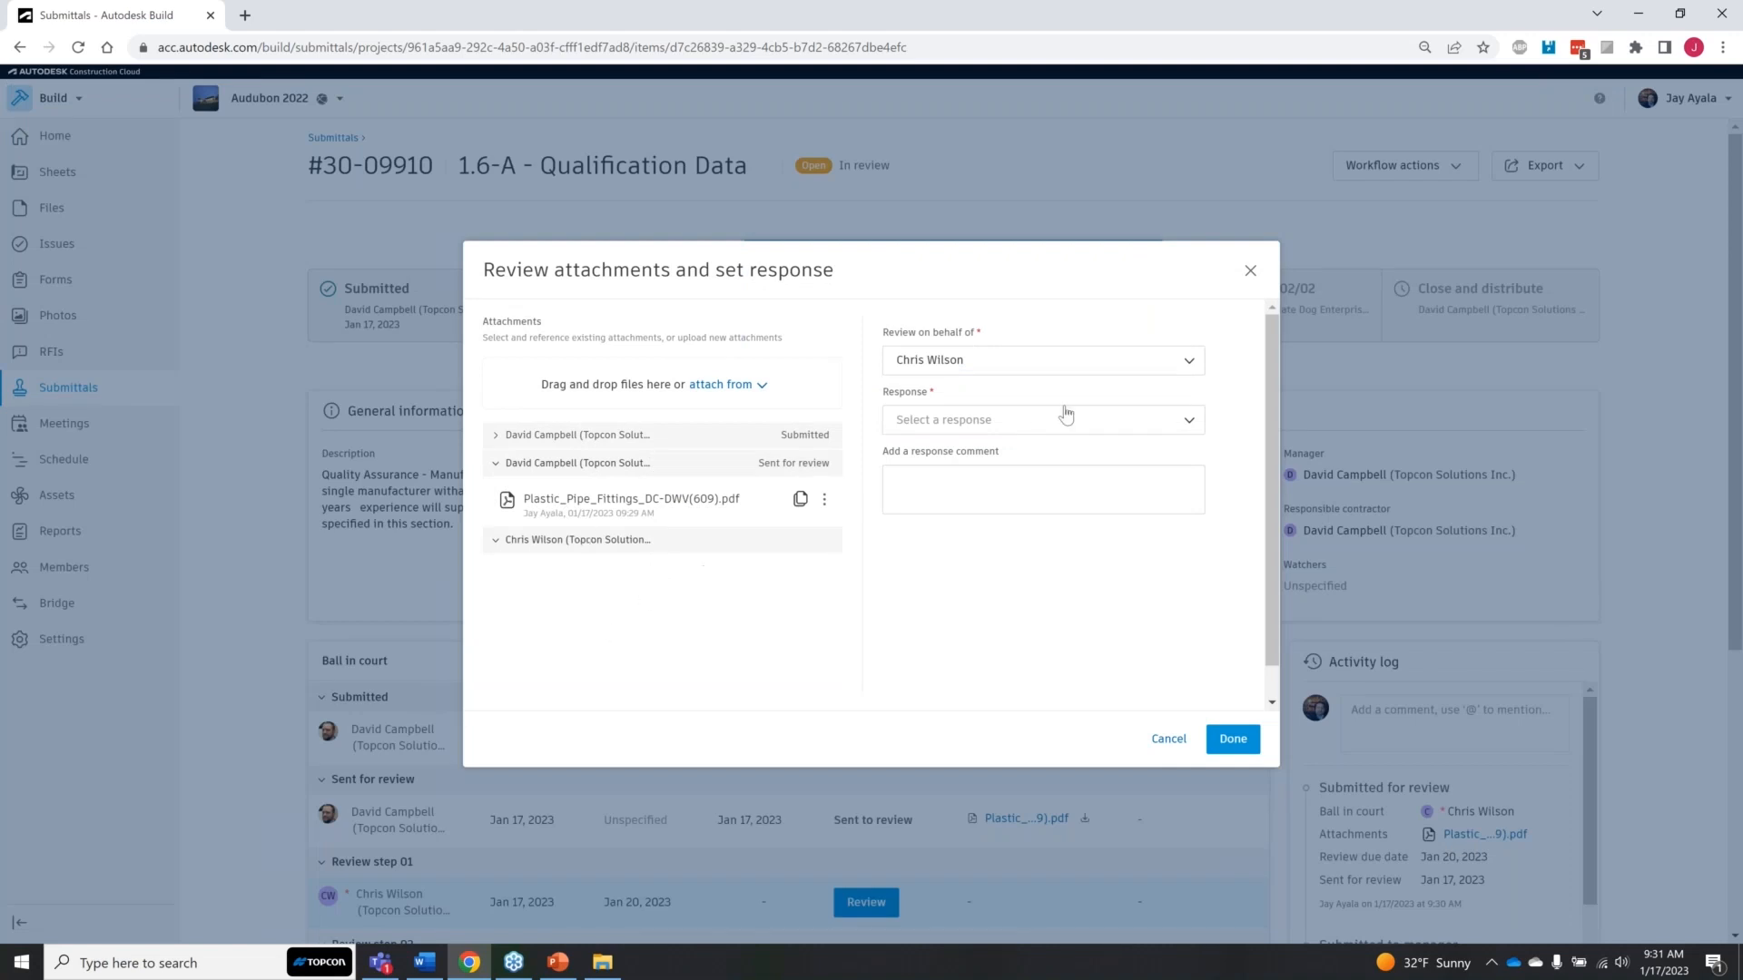
Step: Submit review step 01 on behalf of its reviewer with the response "Approved as noted" and no comment
click(1154, 424)
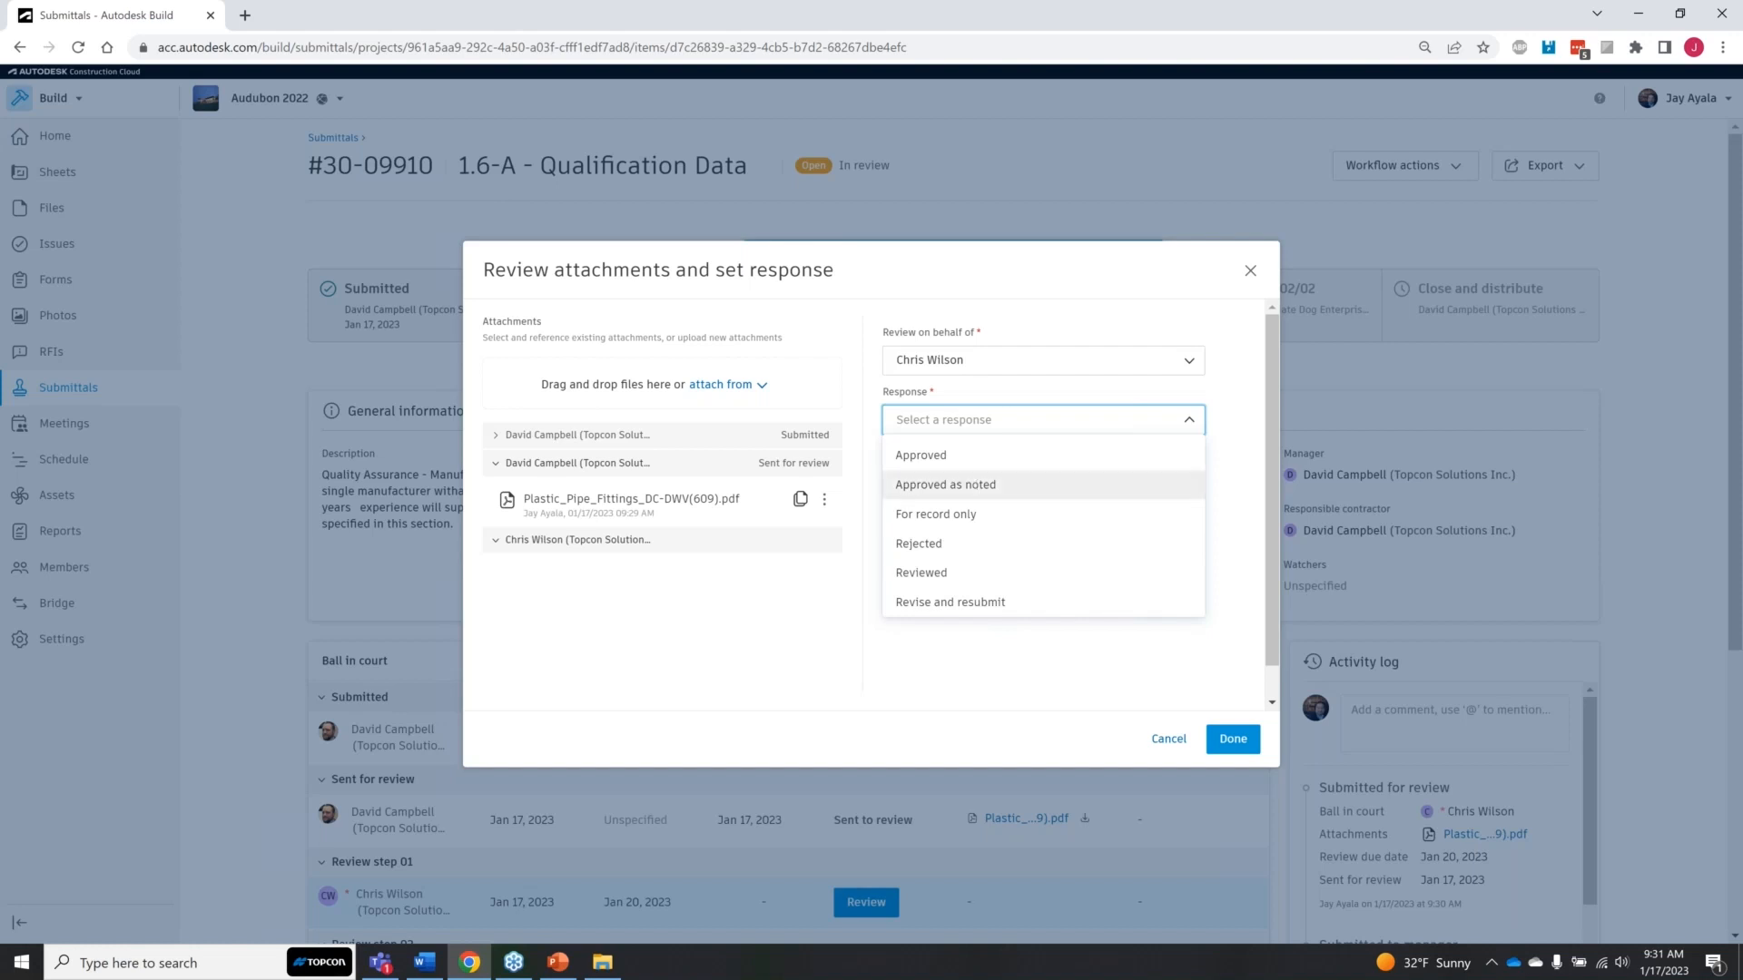
click(1038, 484)
click(1230, 739)
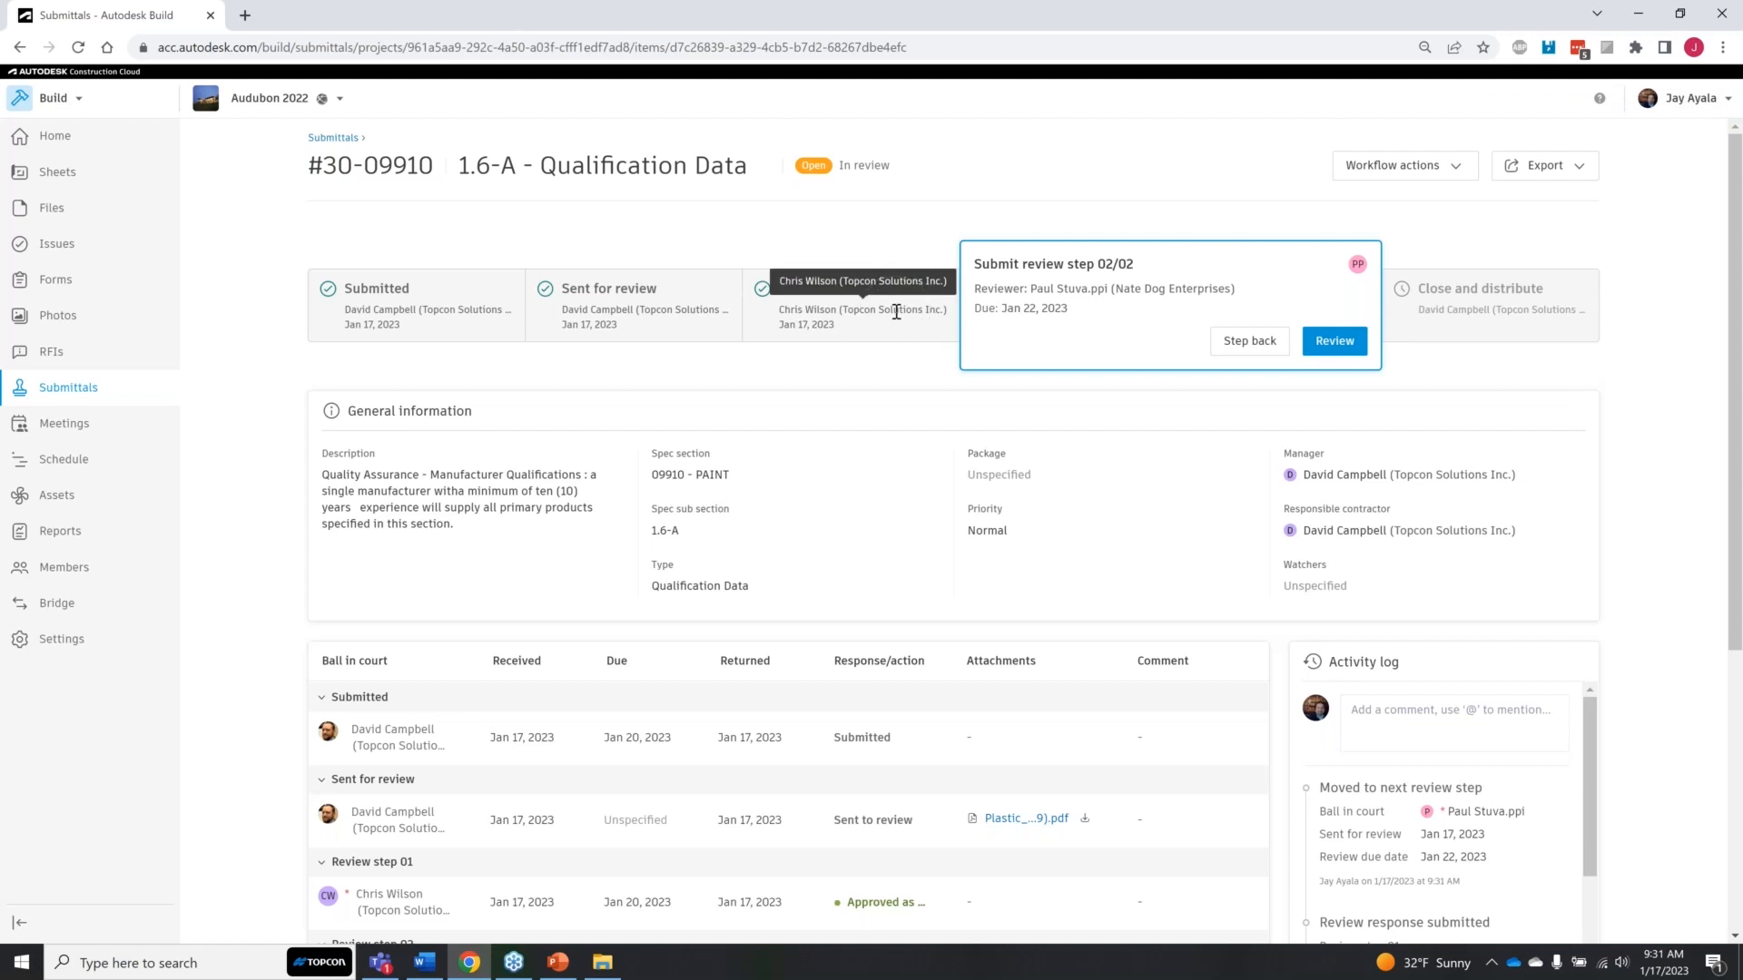
Step: Open the response form of review step 02, view page 6 of the attached pipe fittings PDF, and close the PDF
click(1307, 352)
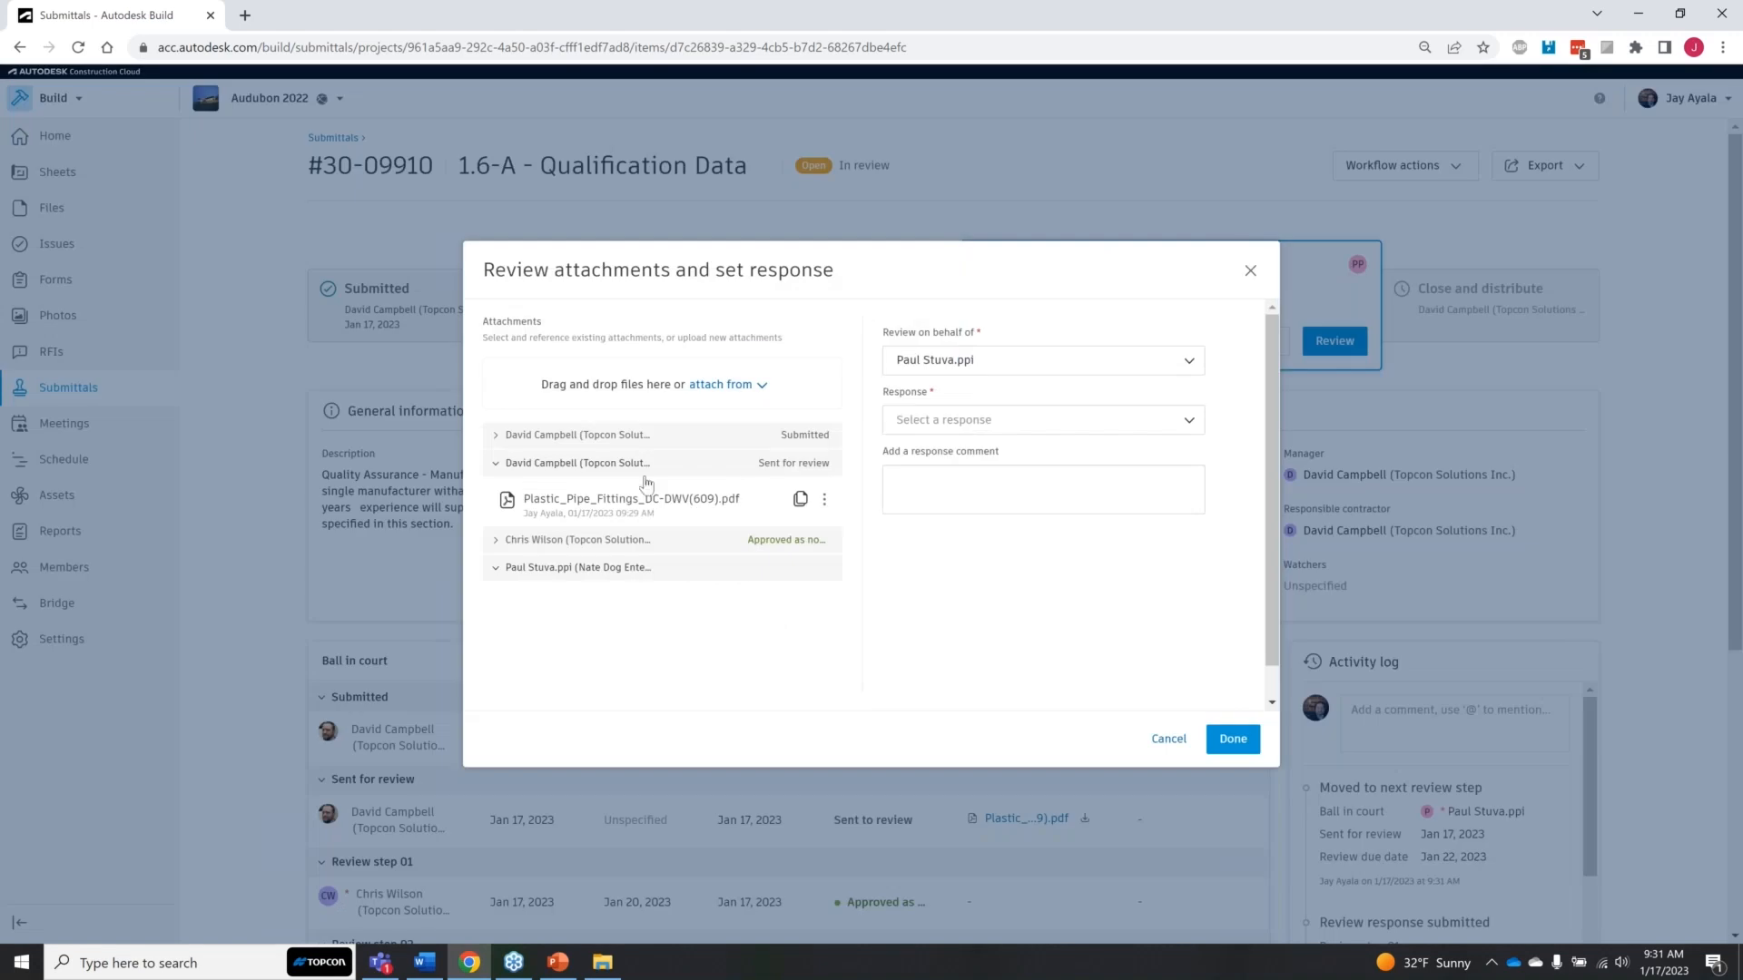
click(654, 500)
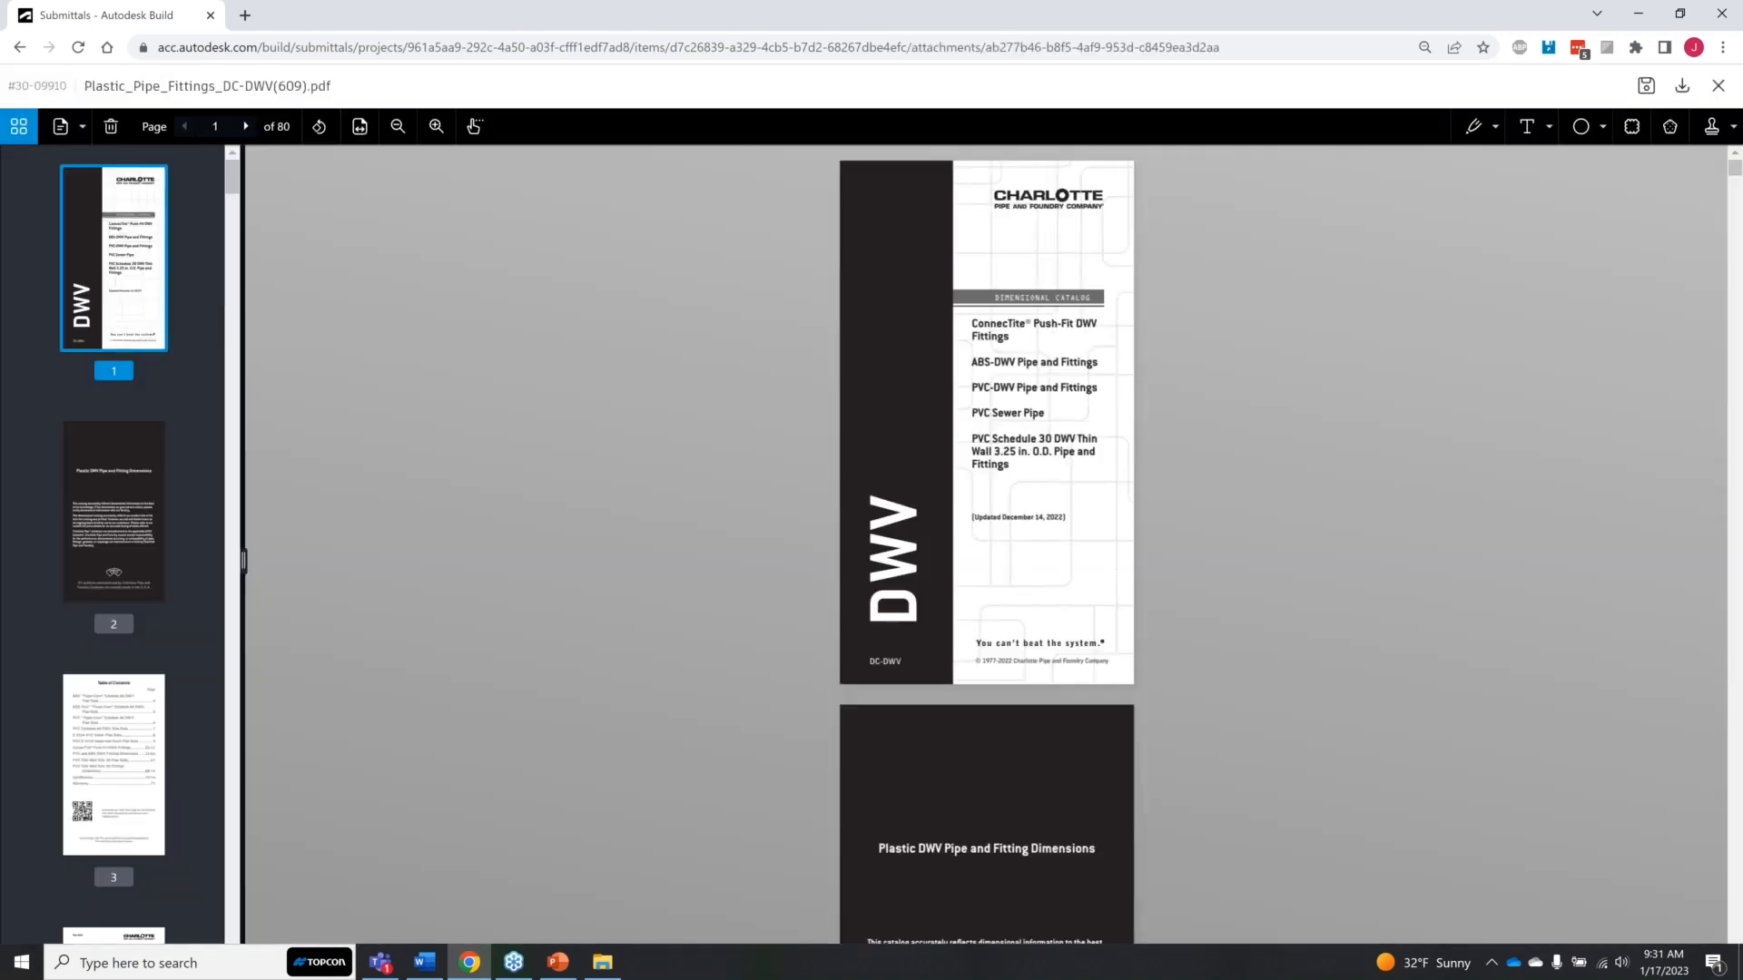
scroll(129, 689, down, 10)
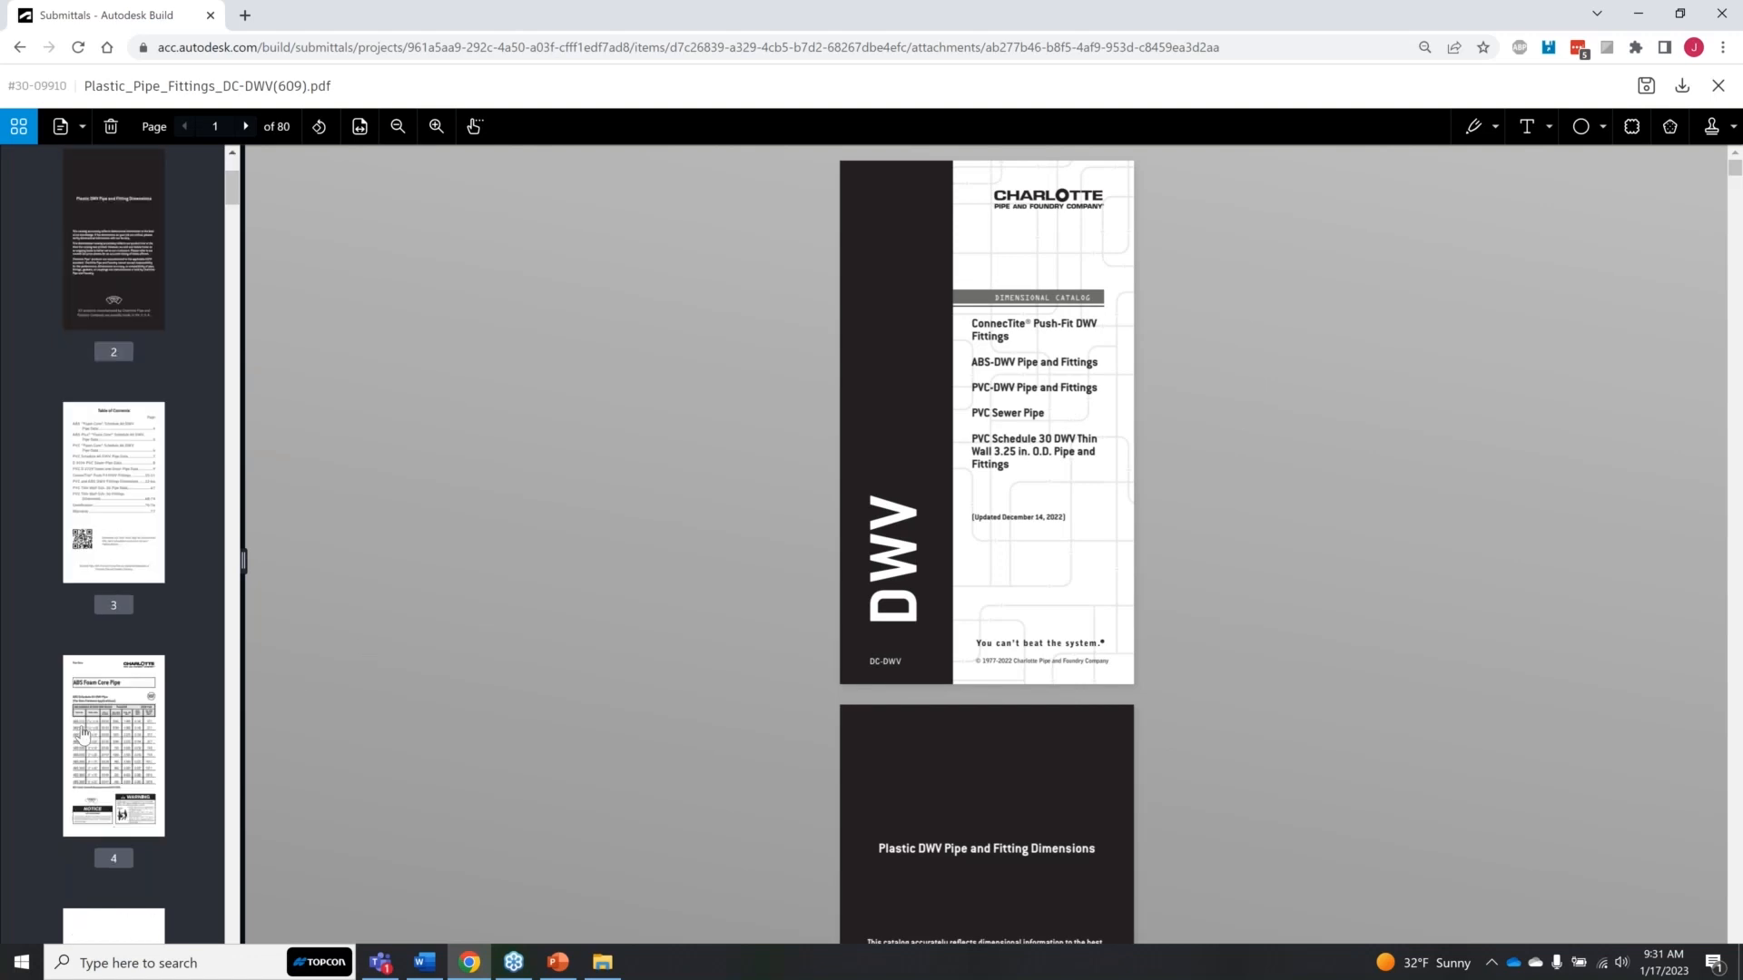
click(130, 689)
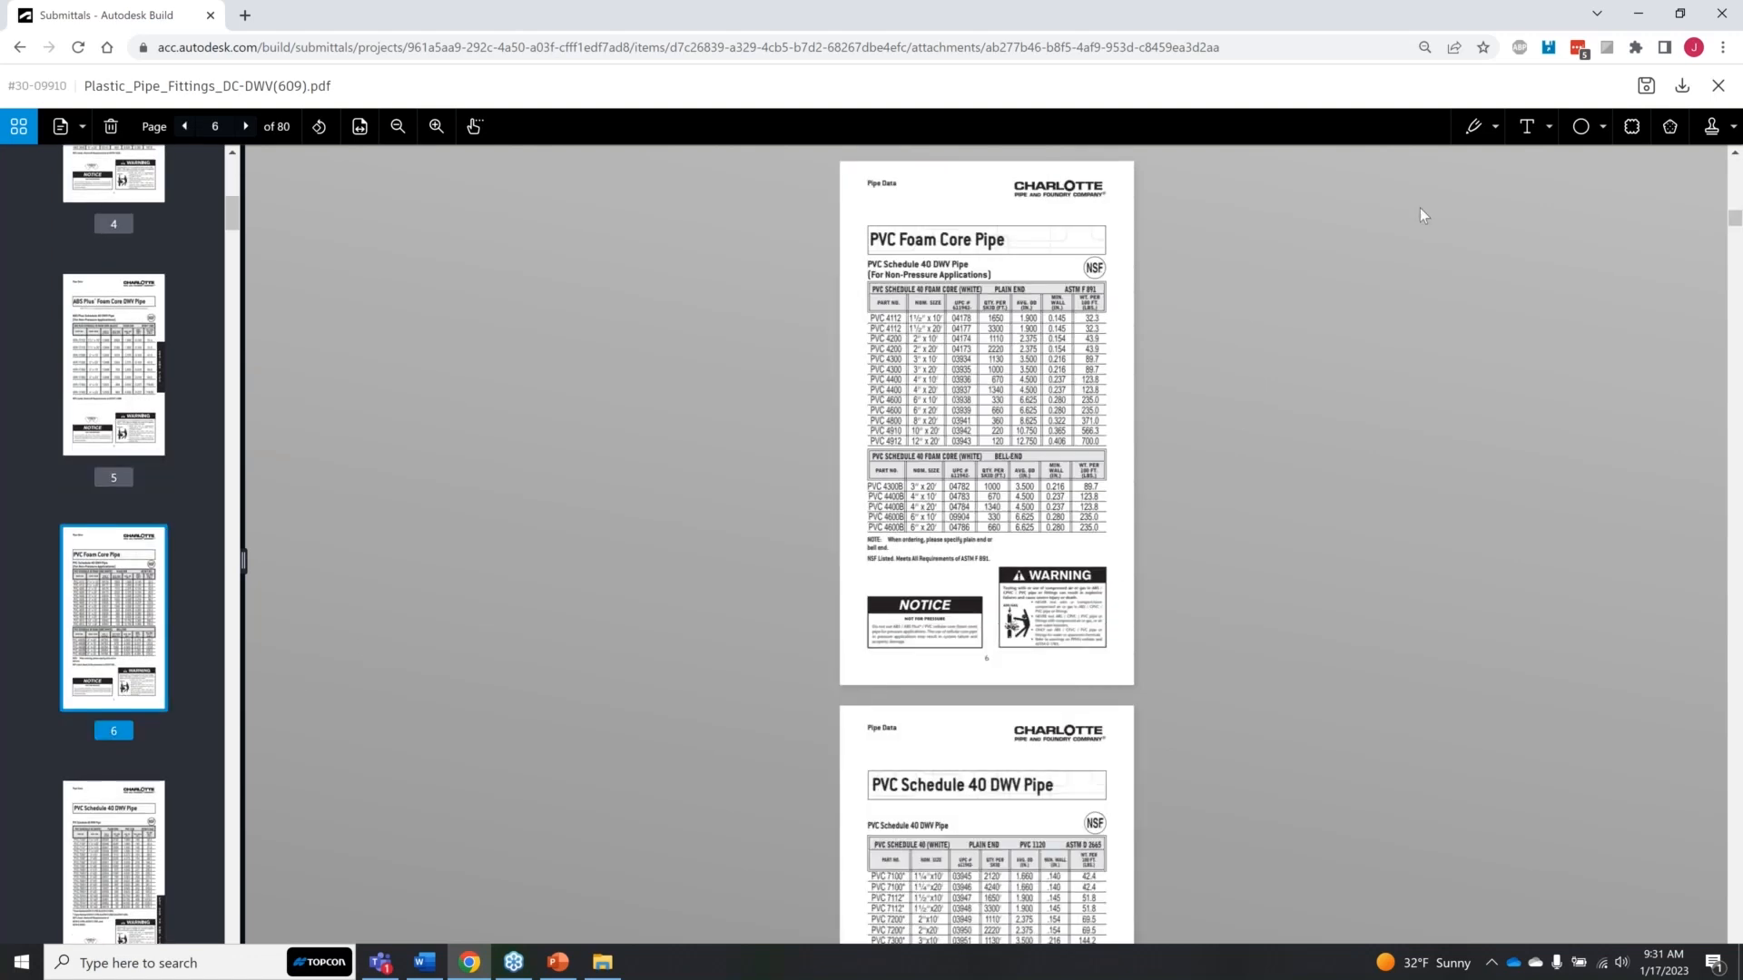
click(1727, 88)
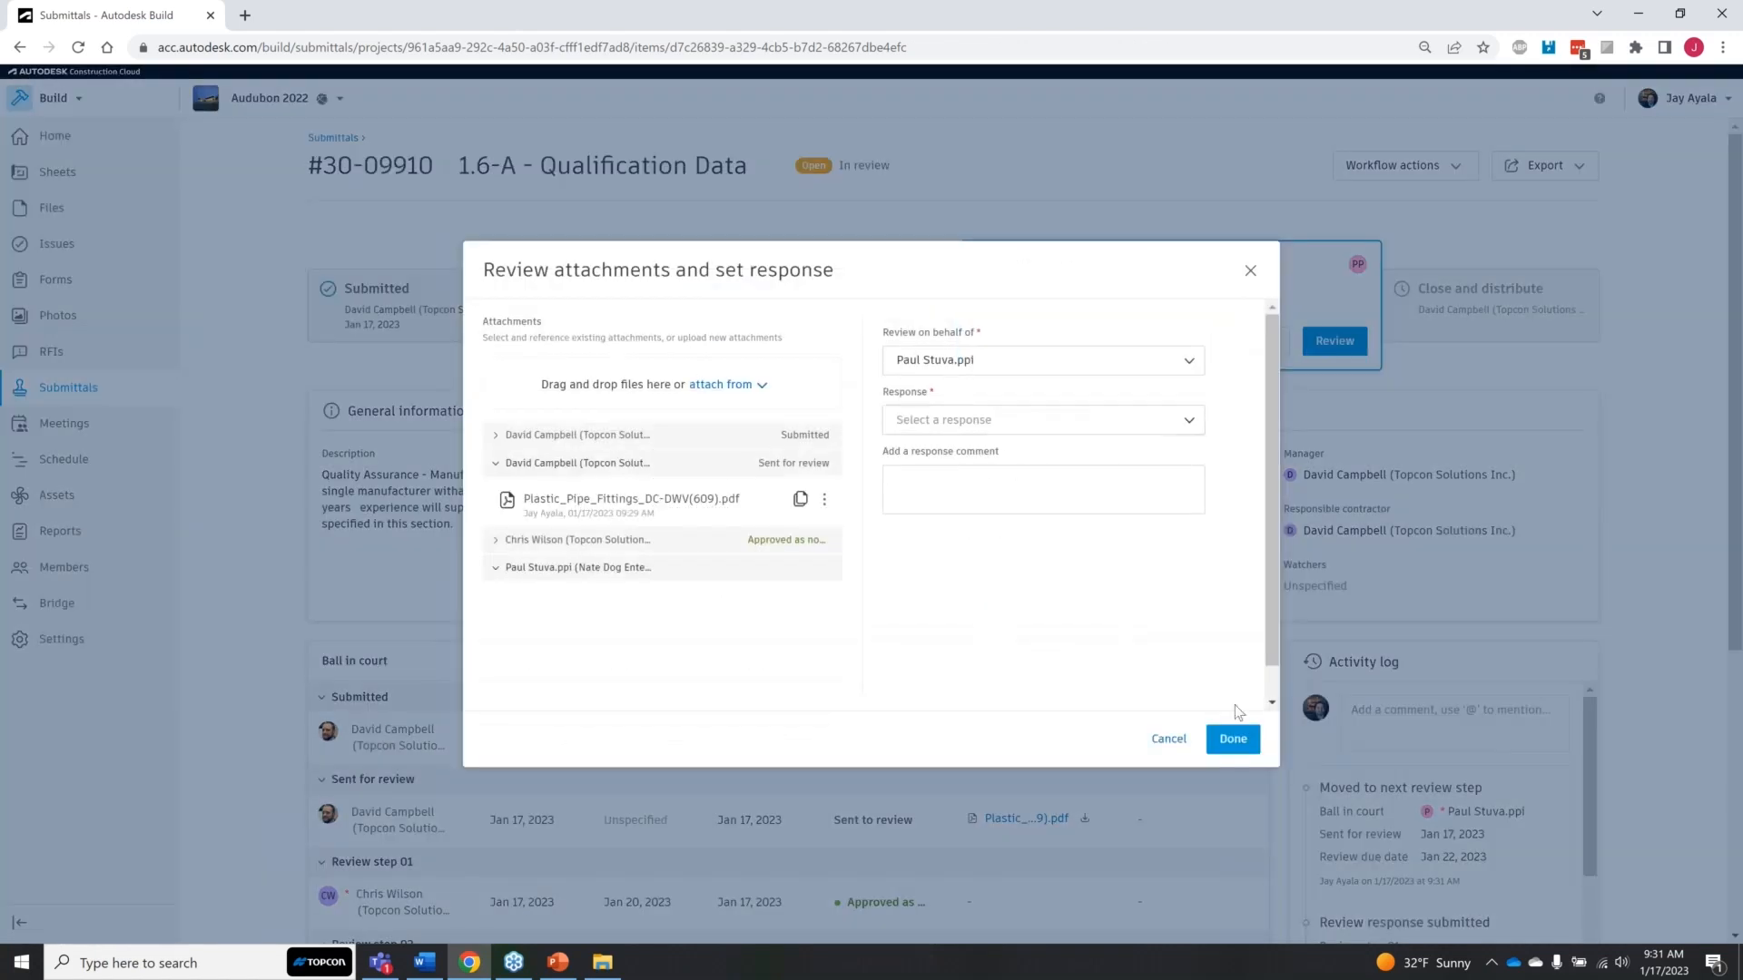
Step: Submit review step 02 on behalf of its reviewer with the response "Approved as noted" and no comment
click(1185, 418)
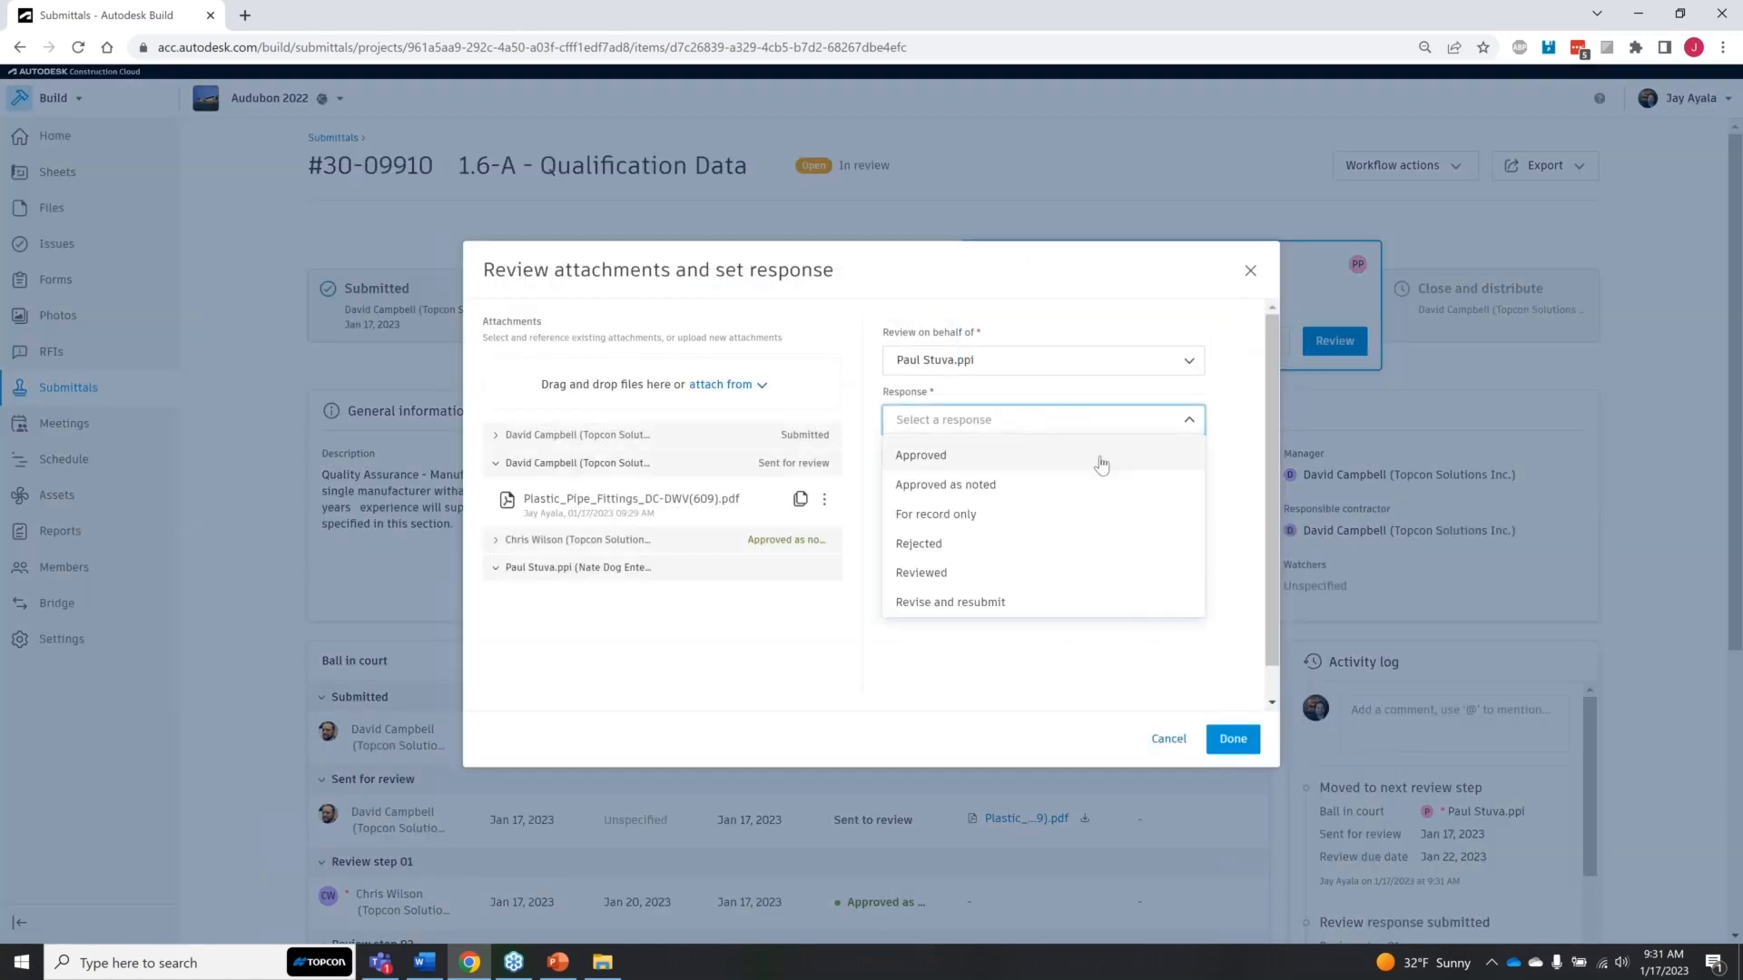
click(1058, 482)
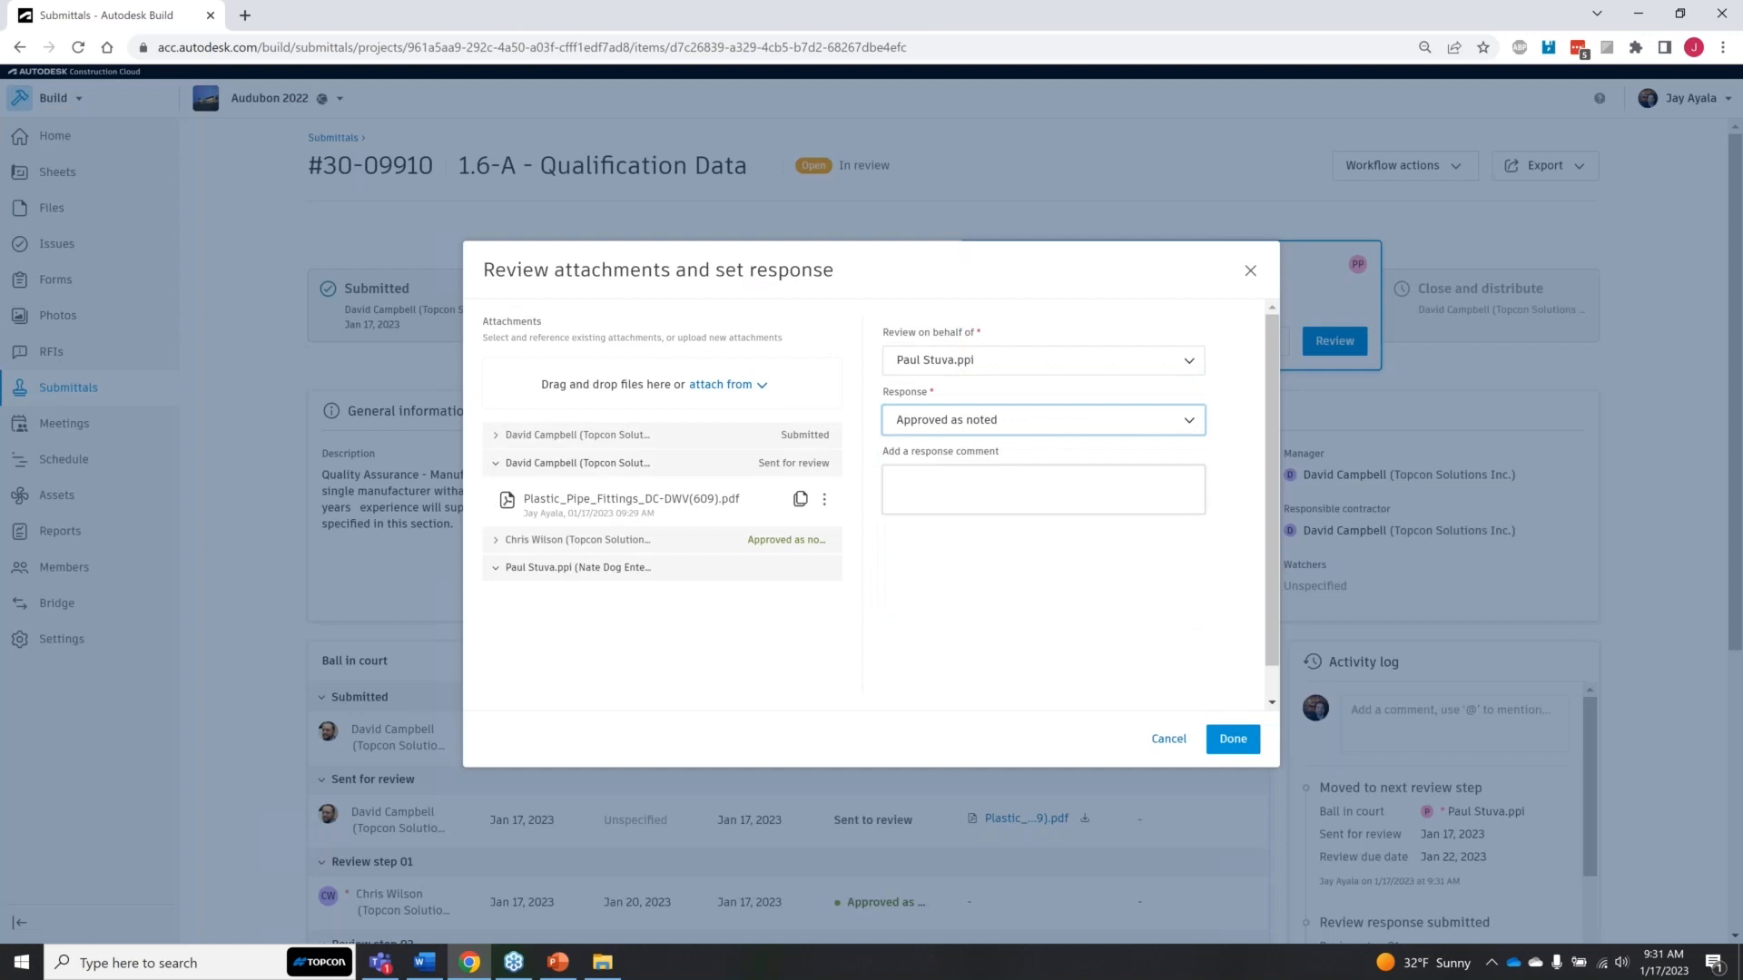
click(1232, 740)
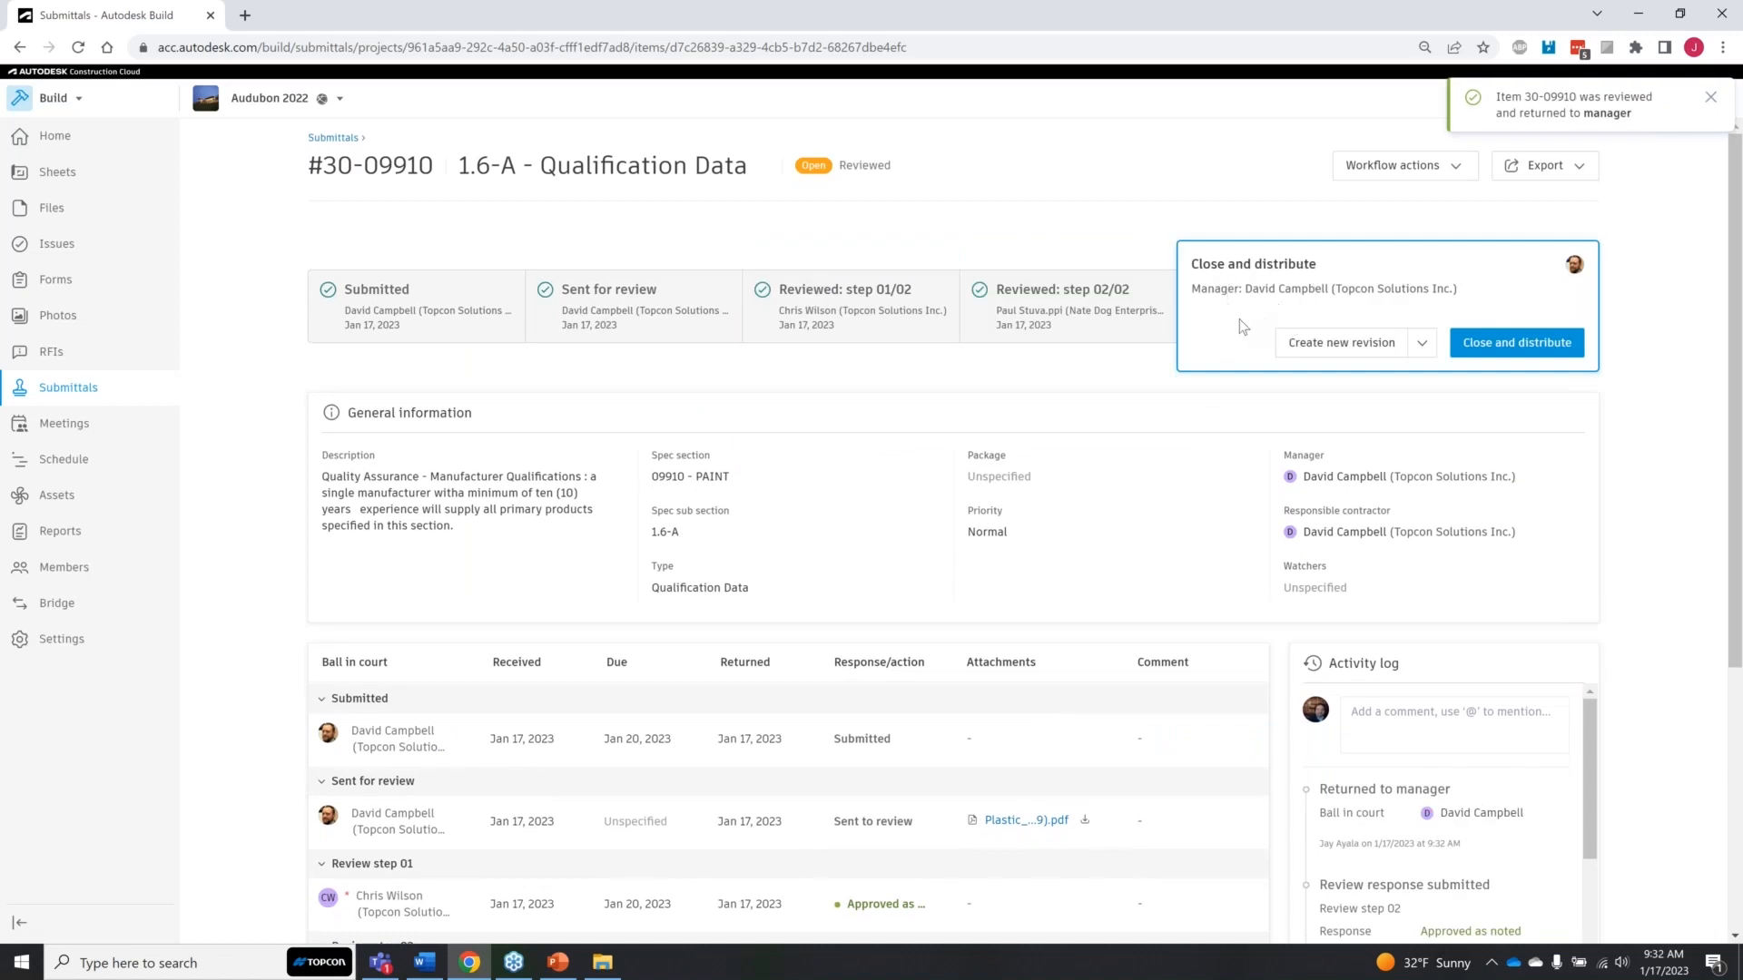
Step: Check the revision options for the reviewed item and look through its ball-in-court table, planning dates, references and activity log
click(1418, 345)
click(1417, 345)
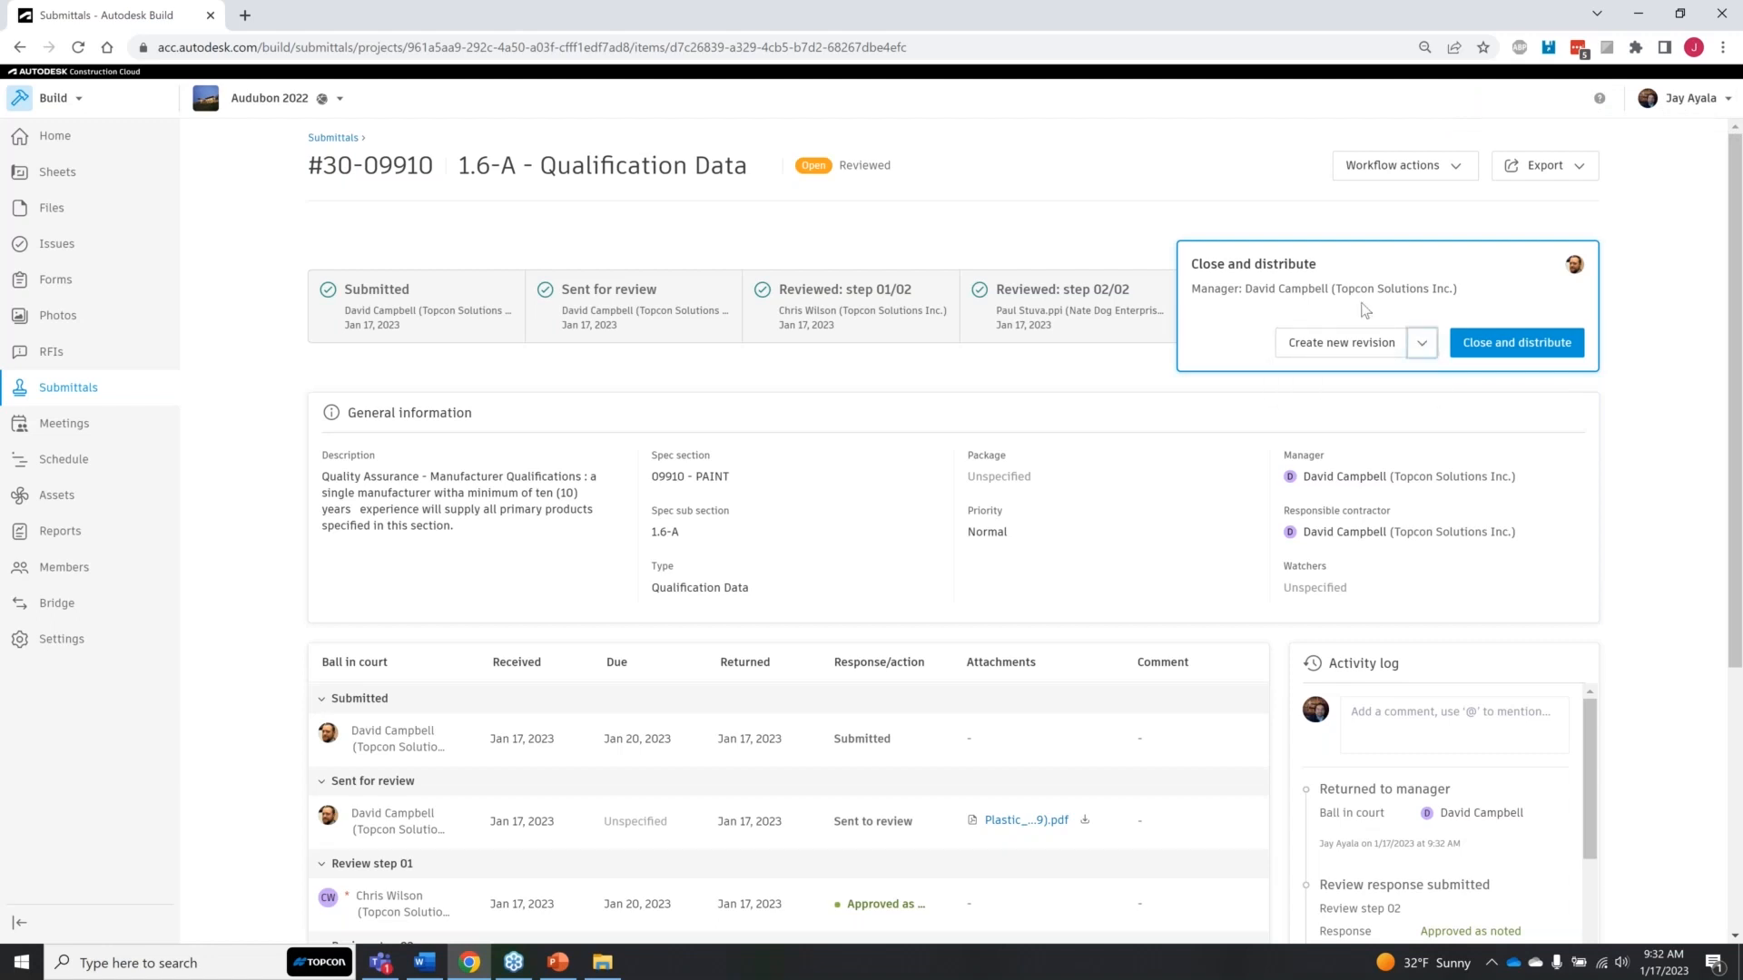
click(1344, 352)
scroll(679, 679, down, 2)
key(ctrl)
key(ctrl)
scroll(874, 716, up, 2)
click(1237, 282)
scroll(1094, 651, down, 2)
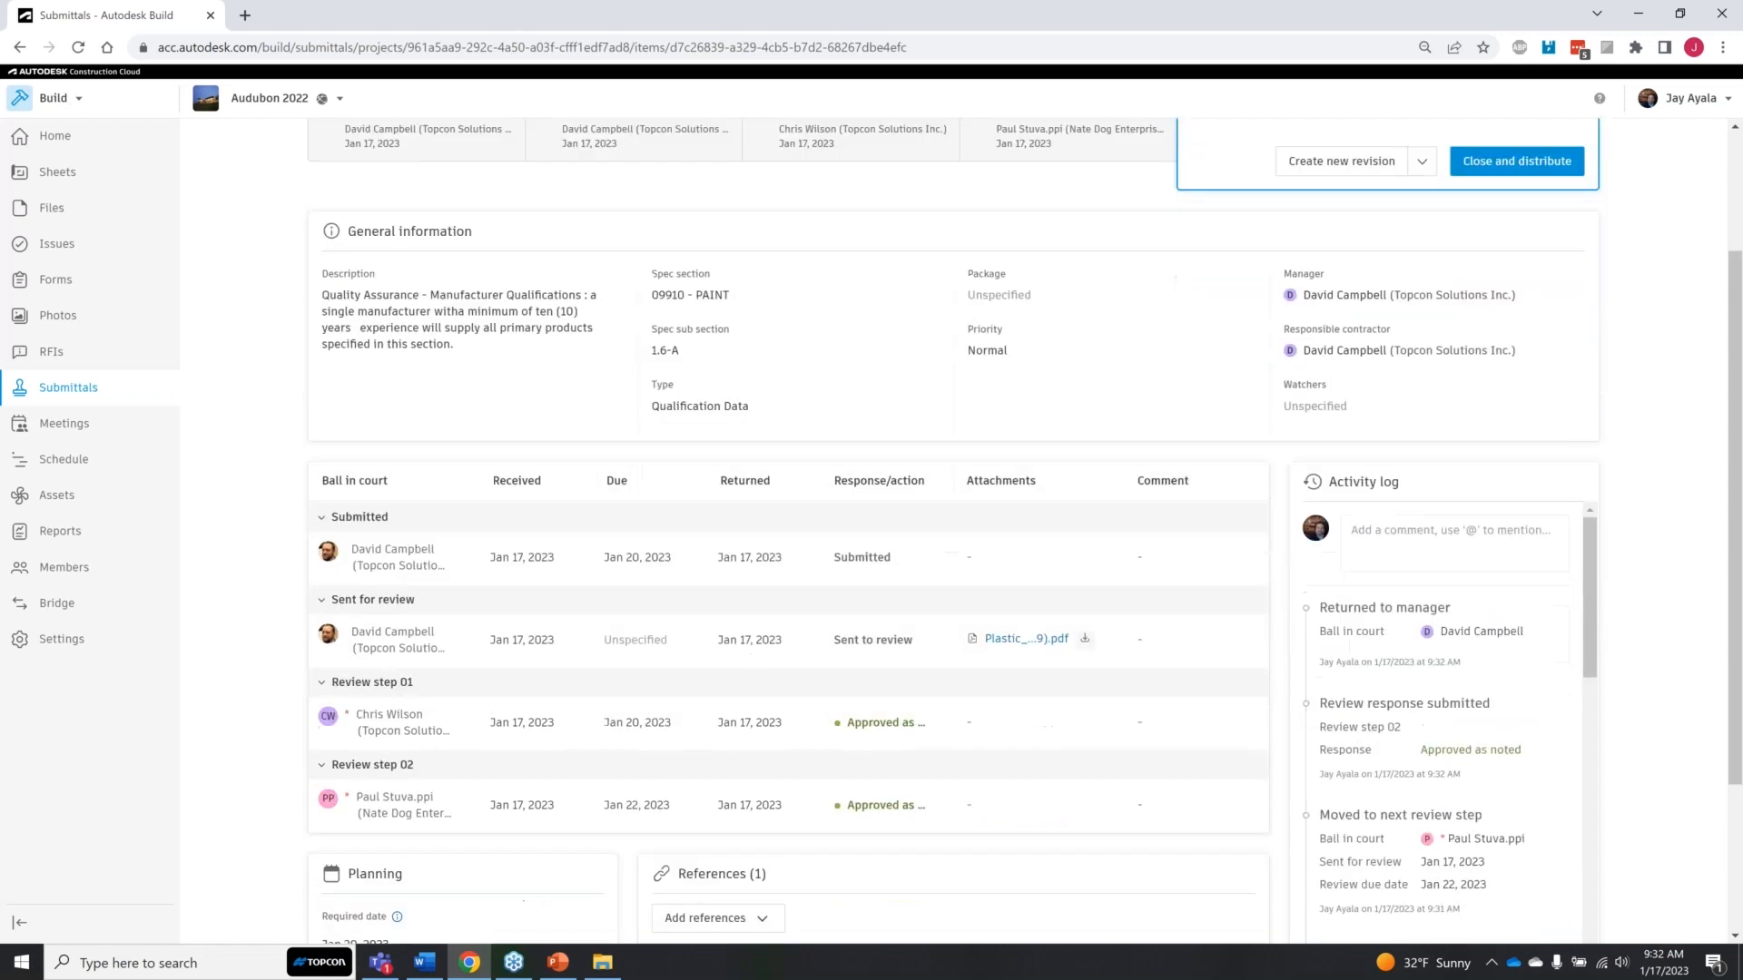
scroll(1109, 643, down, 2)
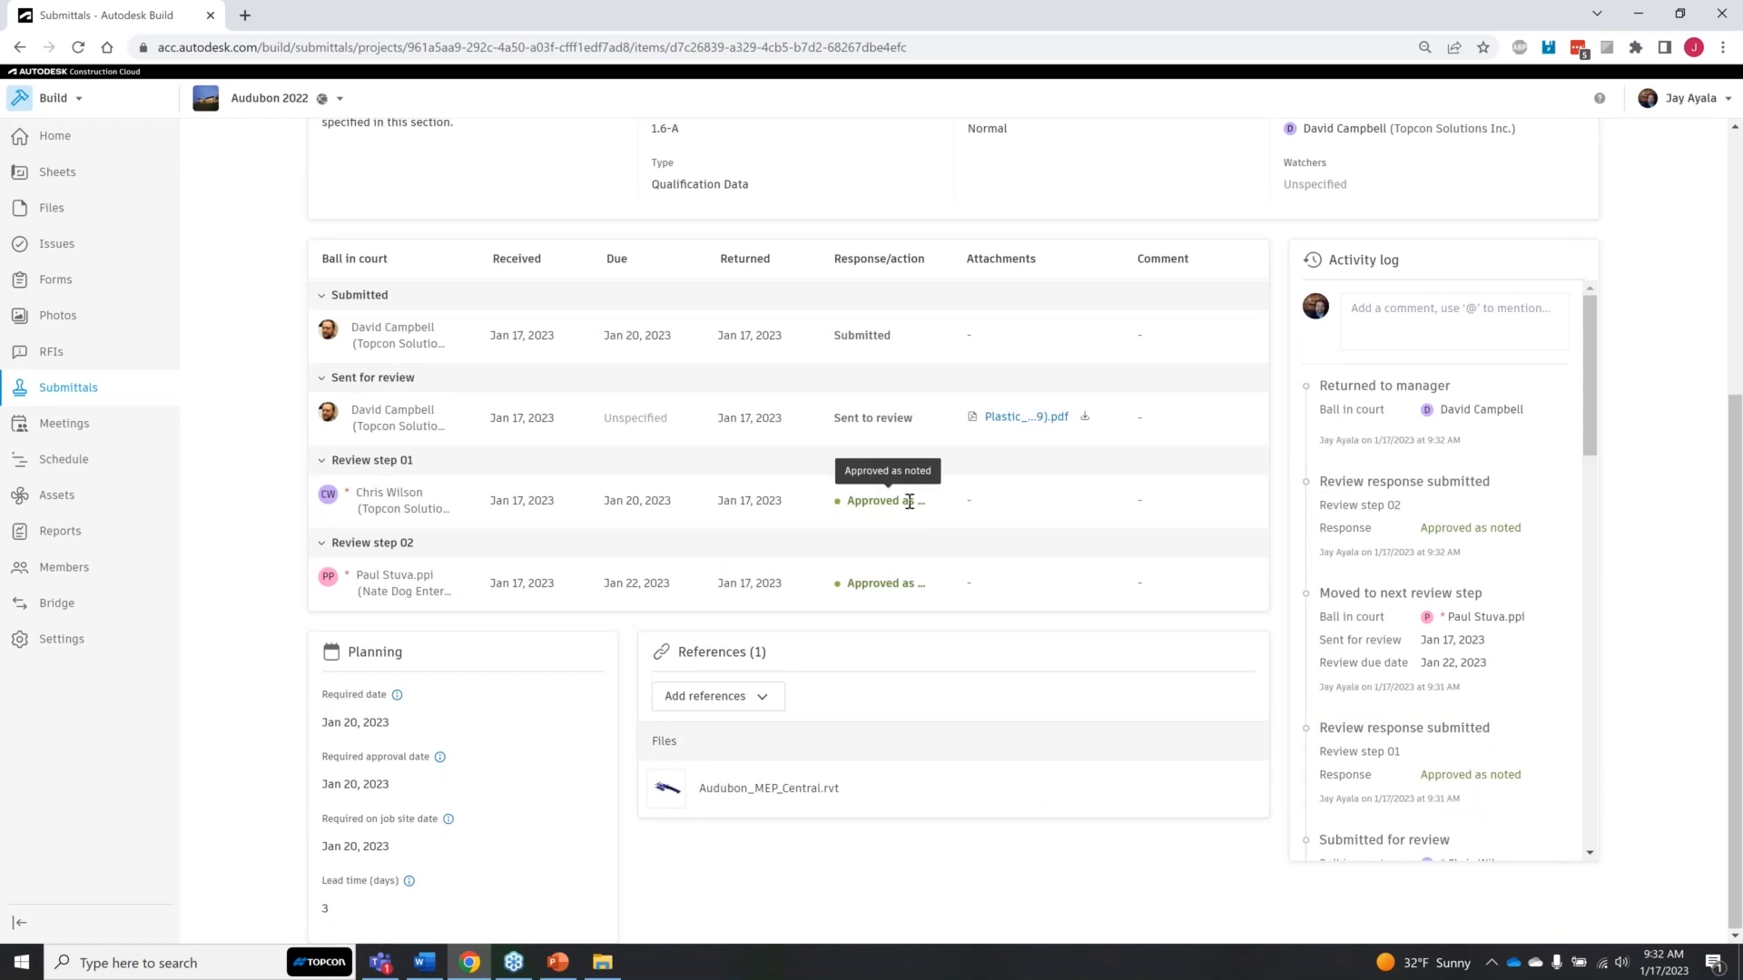
scroll(1076, 557, up, 4)
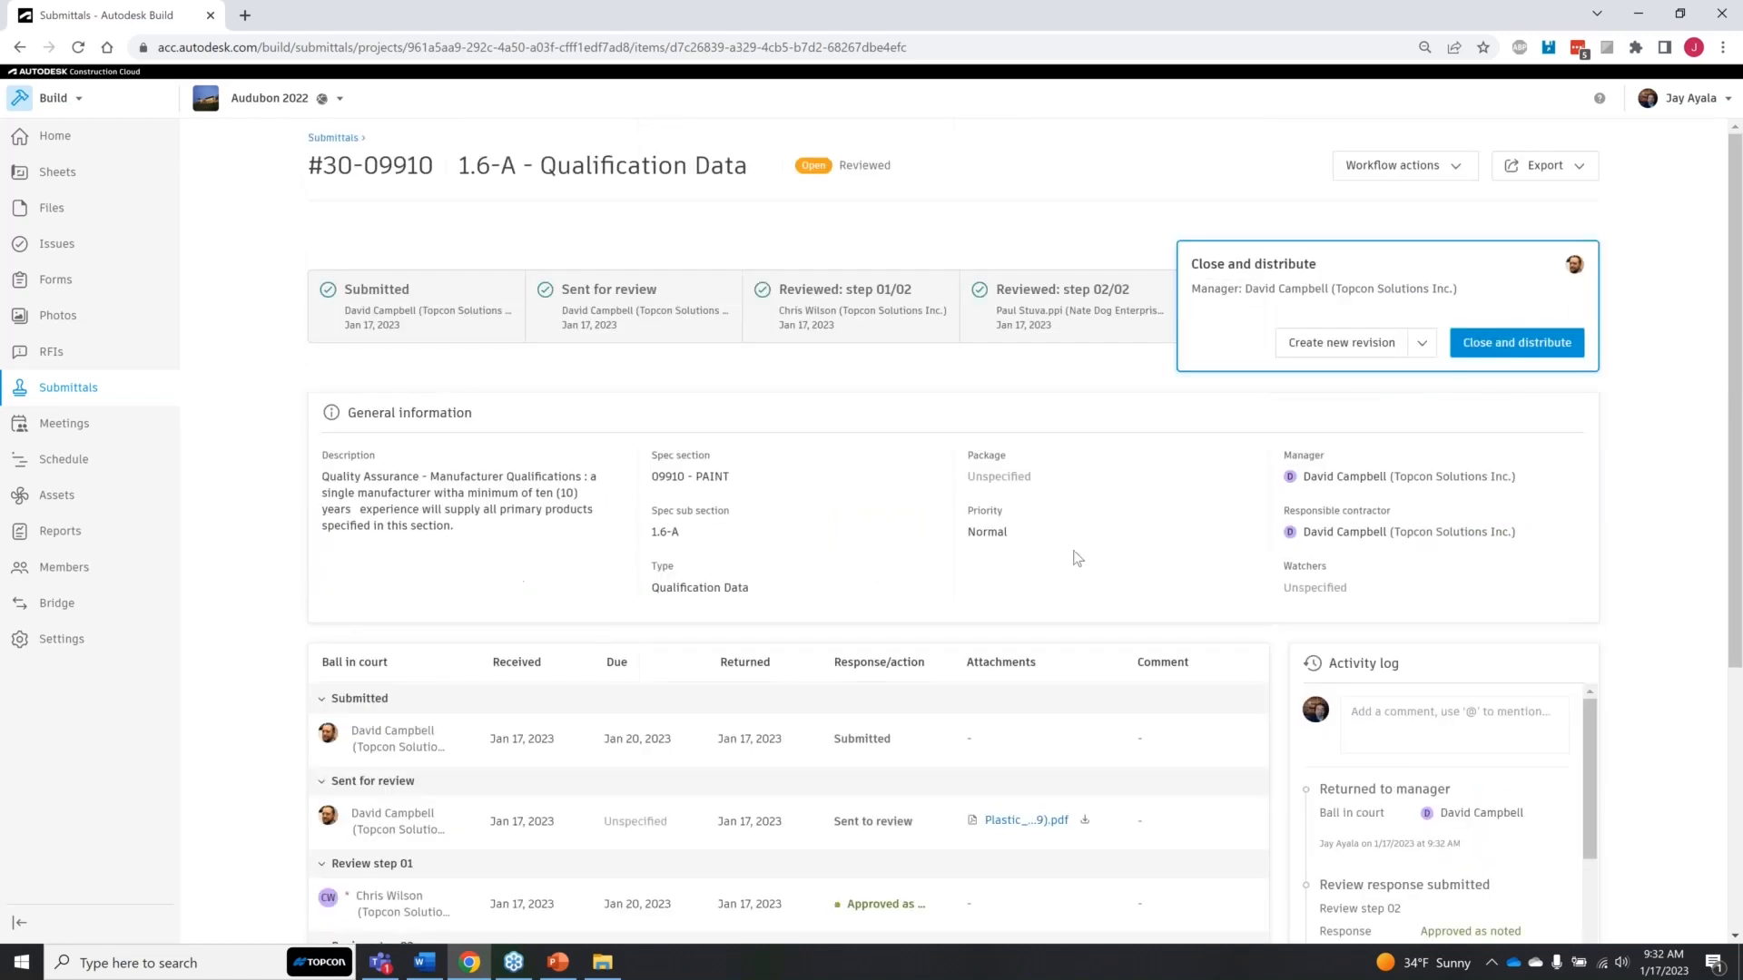
Step: Close and distribute item #30 with the final response "Approved as noted", leaving the comment and watchers empty
click(1493, 344)
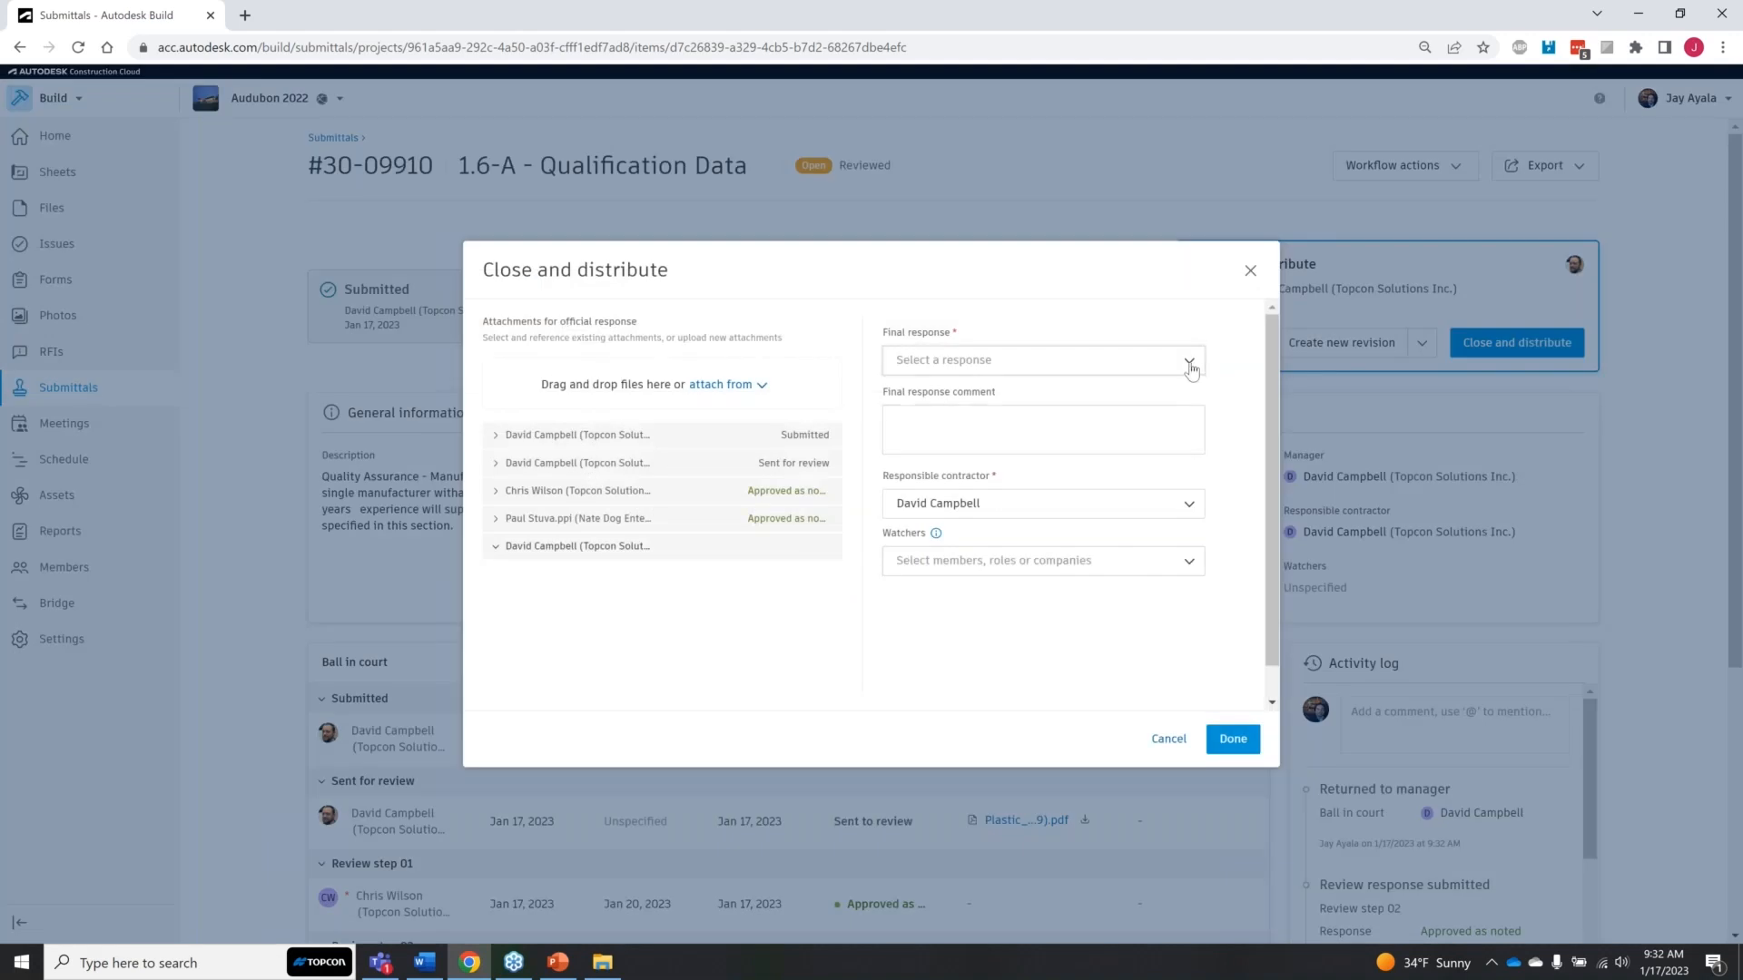
click(1188, 365)
click(1136, 427)
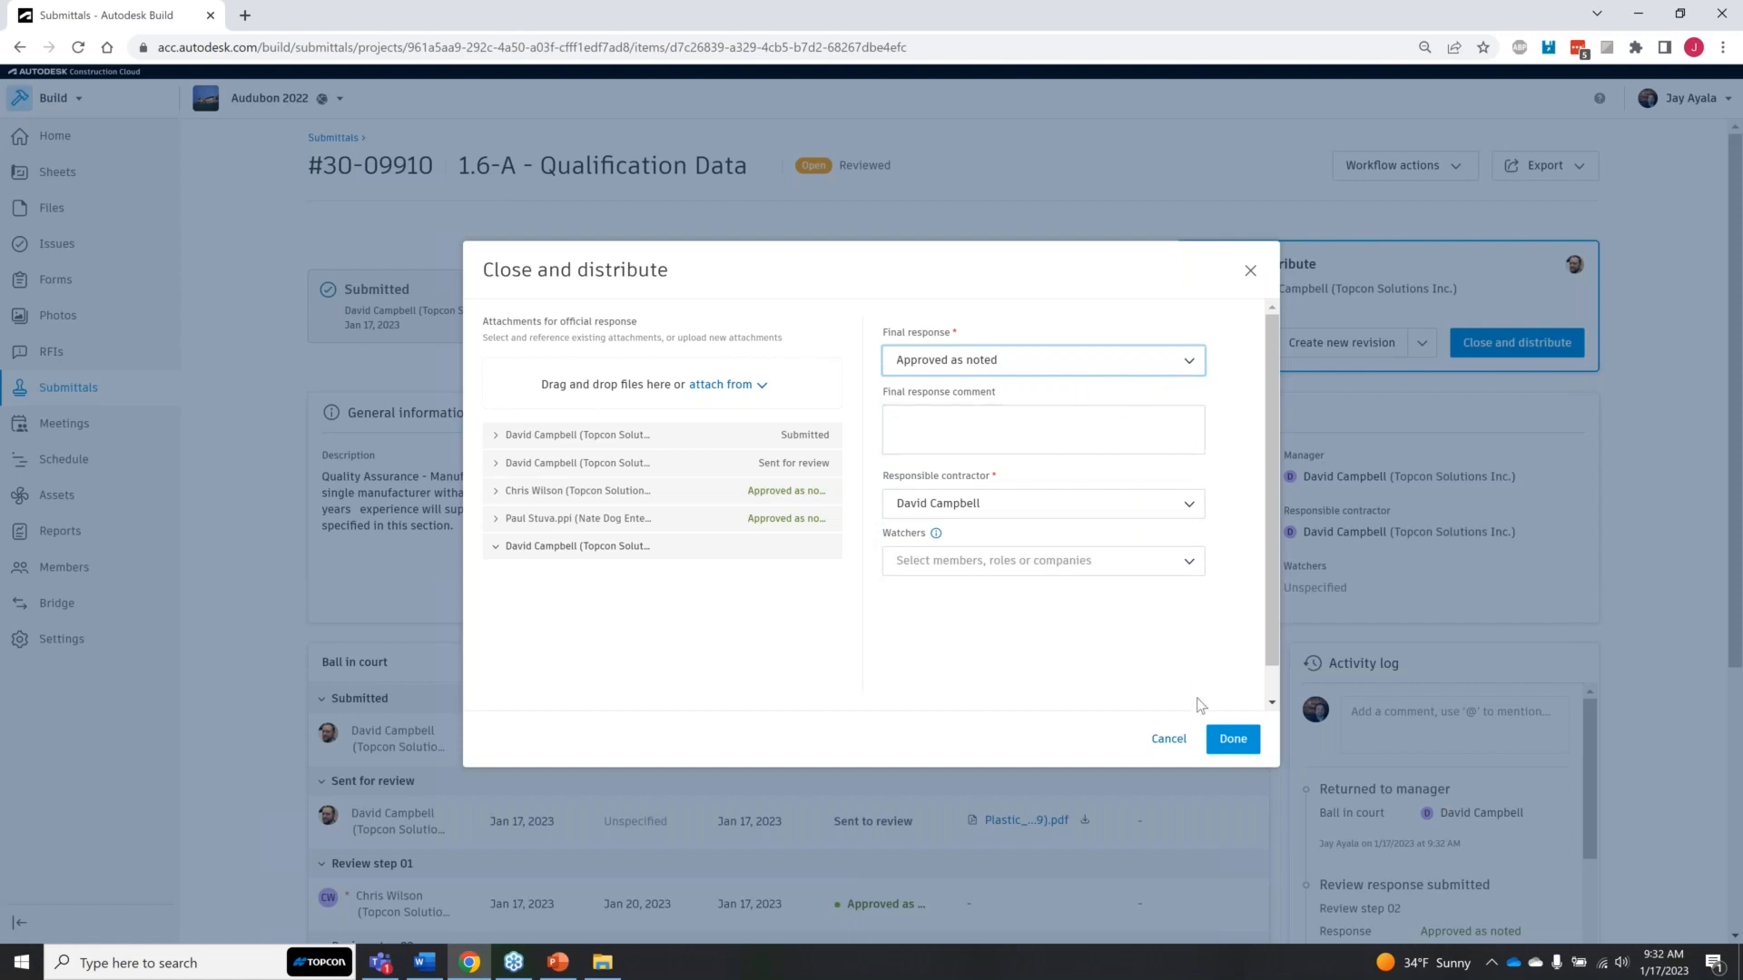
click(1230, 739)
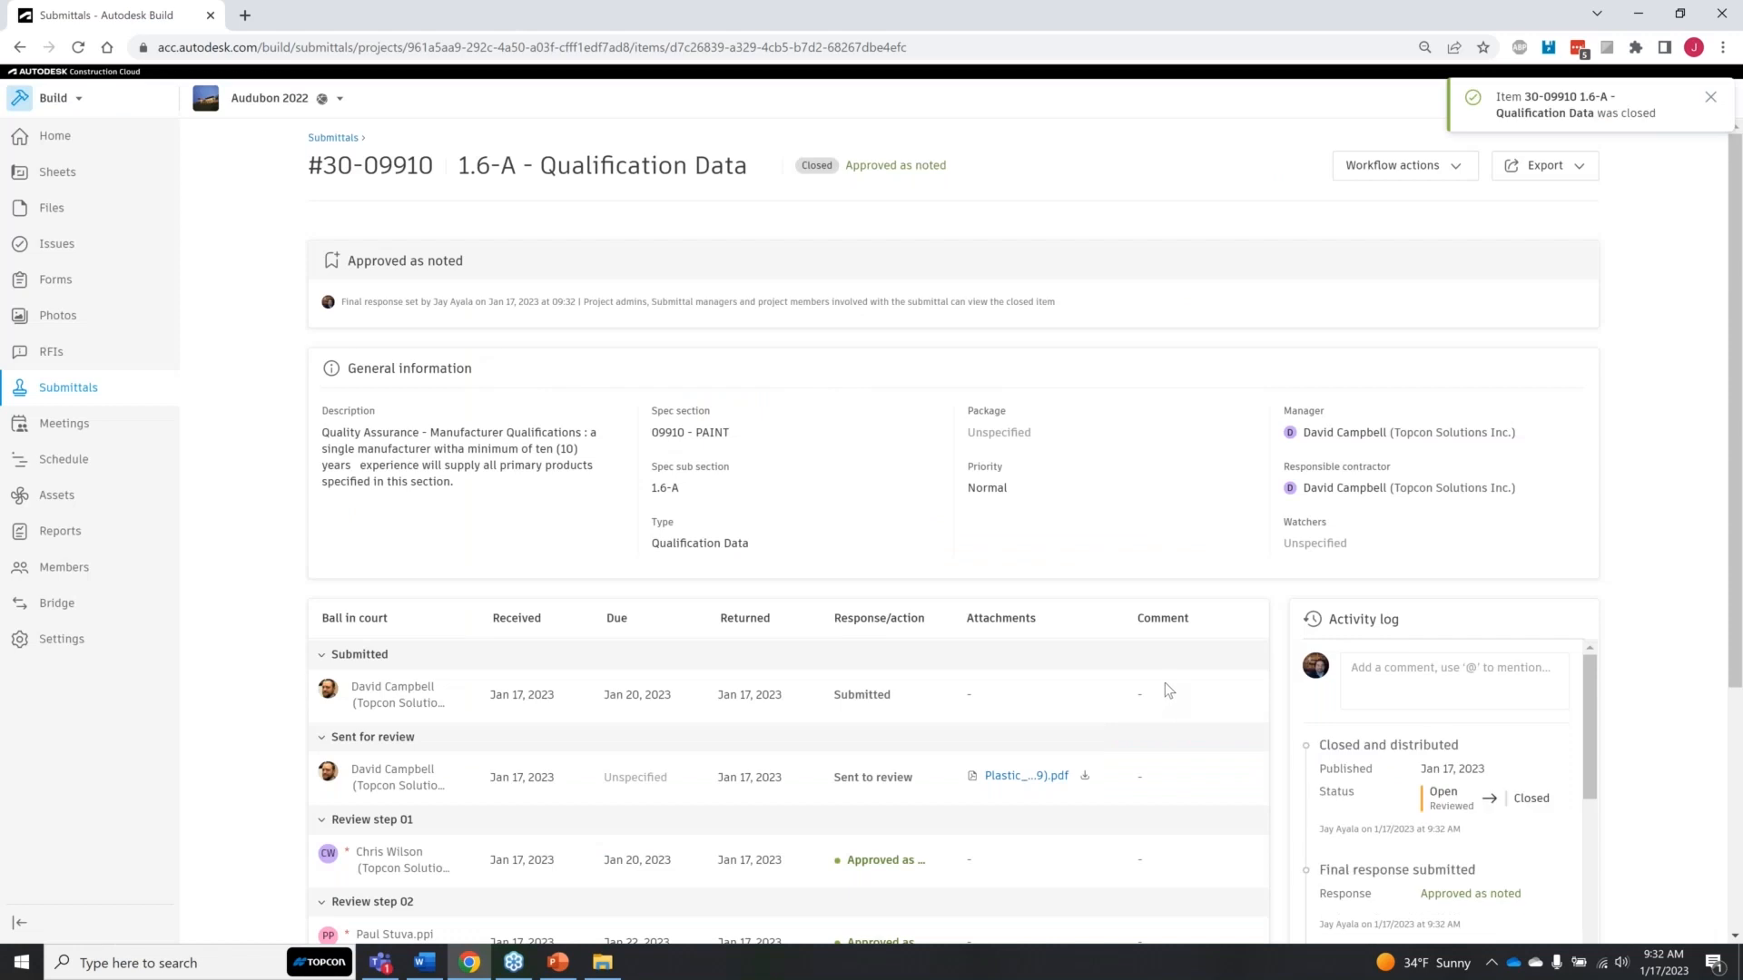
Step: Return to the submittal items list, look through the draft items, and display the list of submittal packages
click(336, 141)
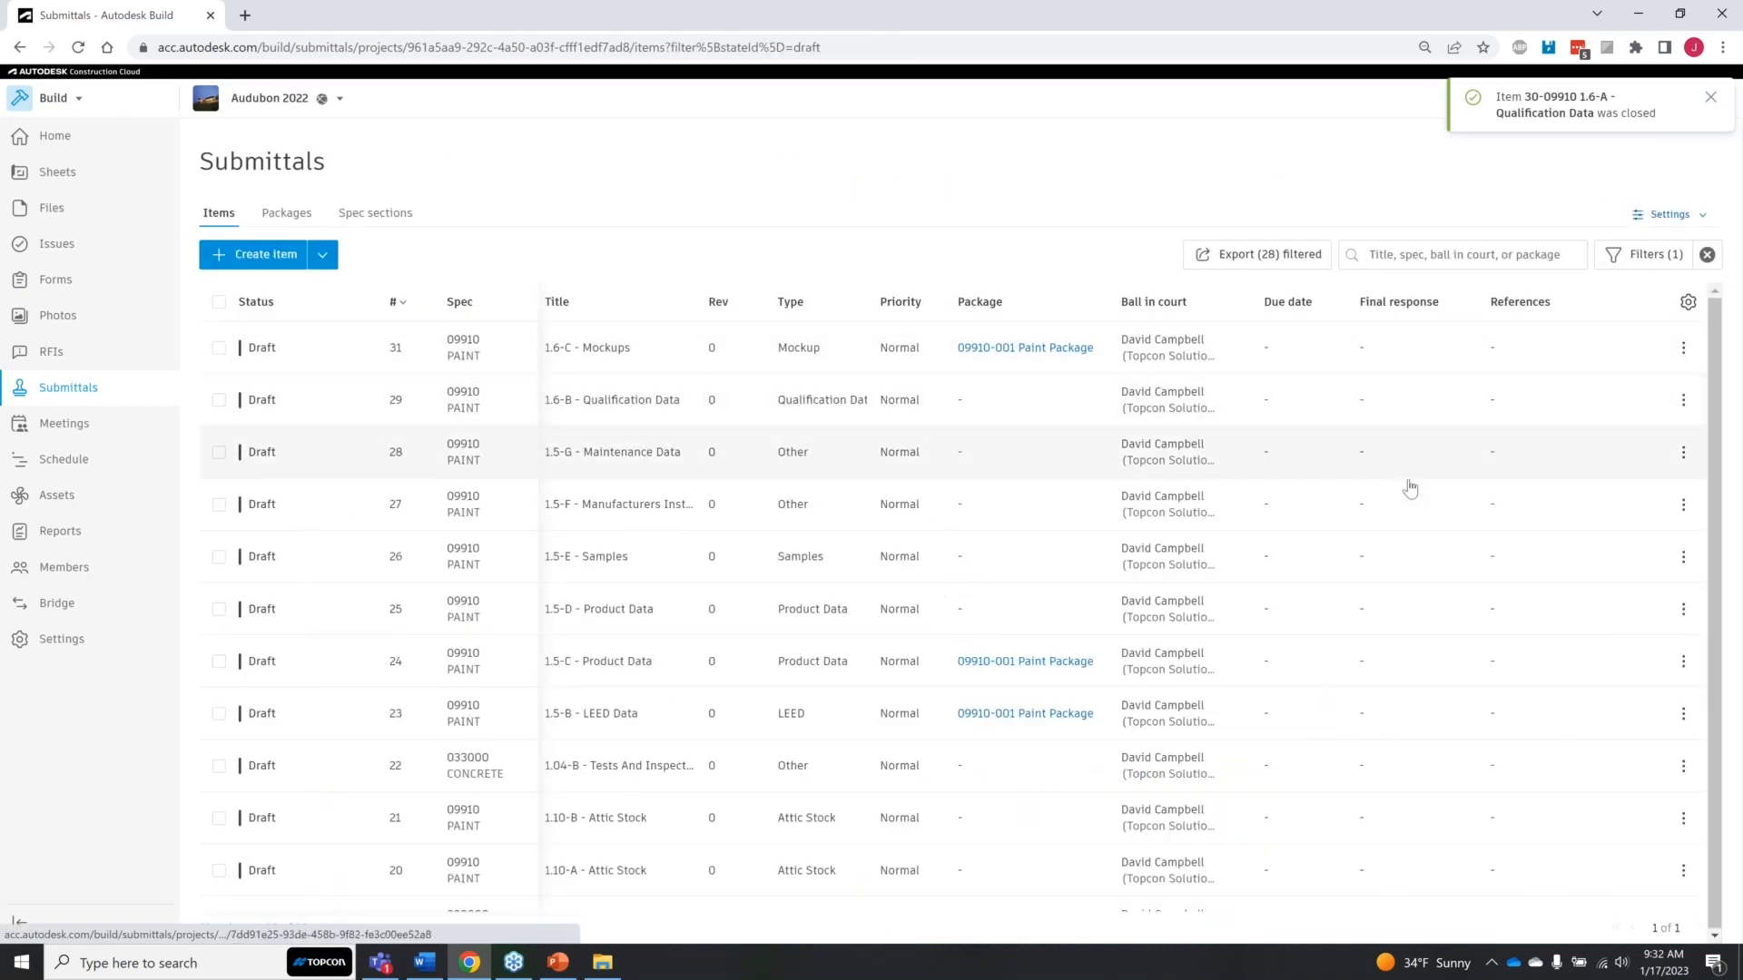
scroll(1343, 526, down, 3)
scroll(498, 689, down, 6)
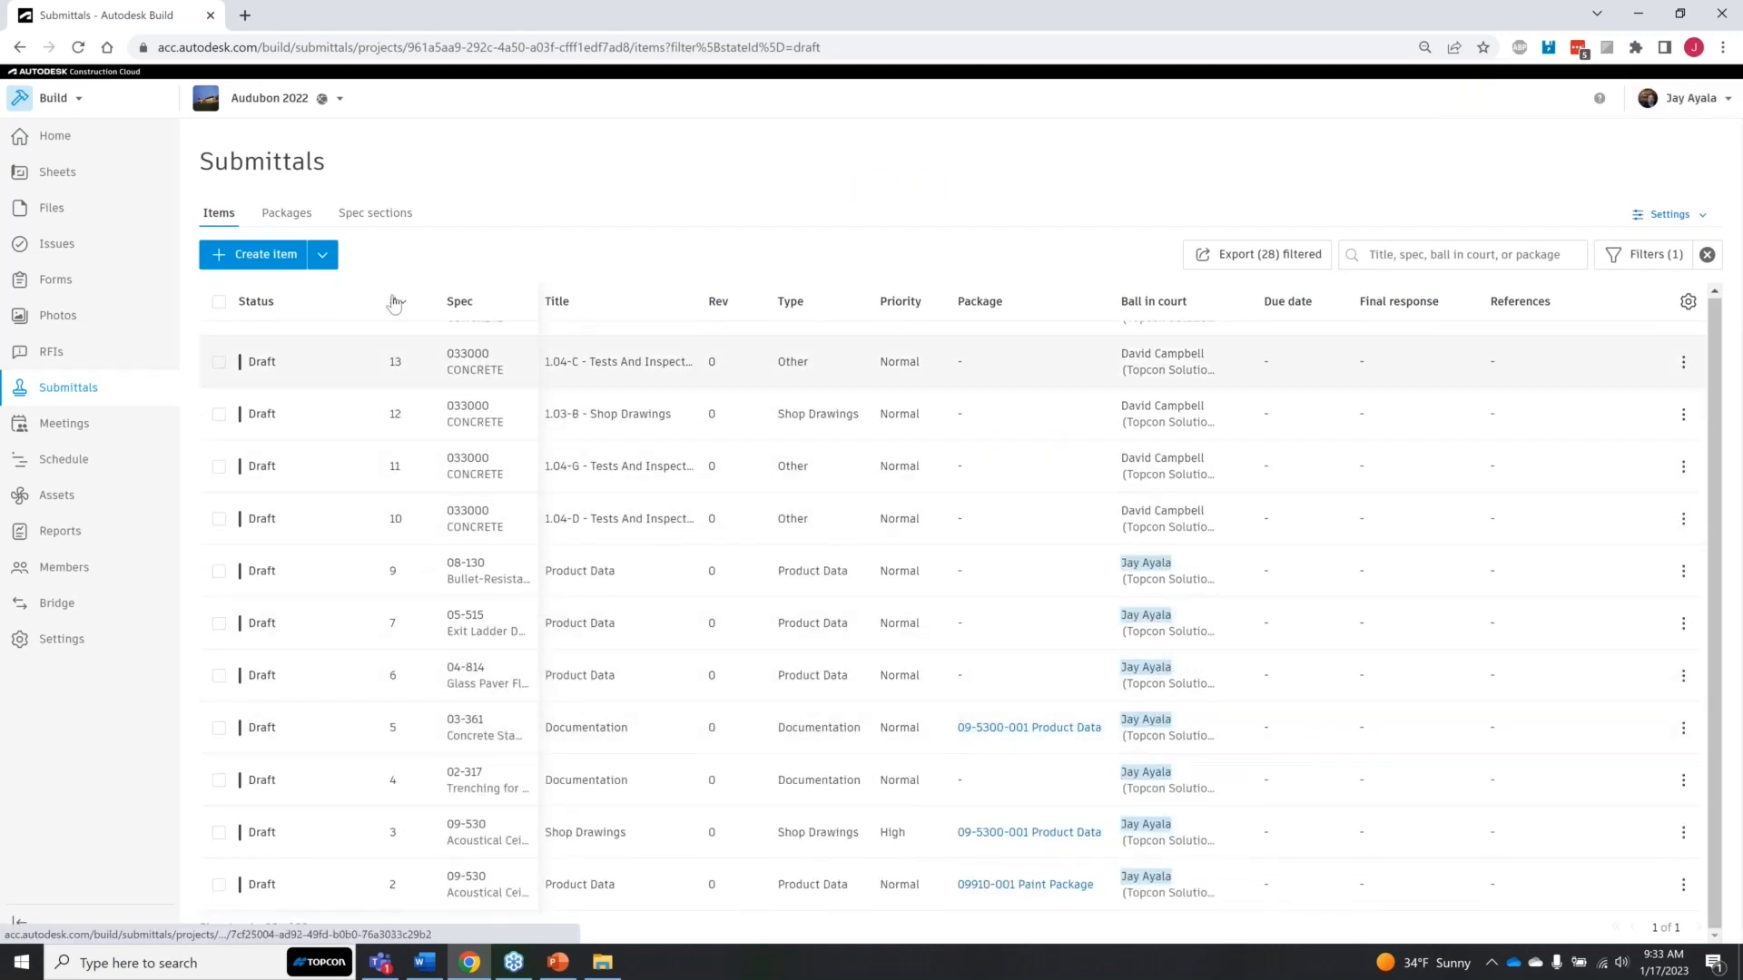
click(287, 214)
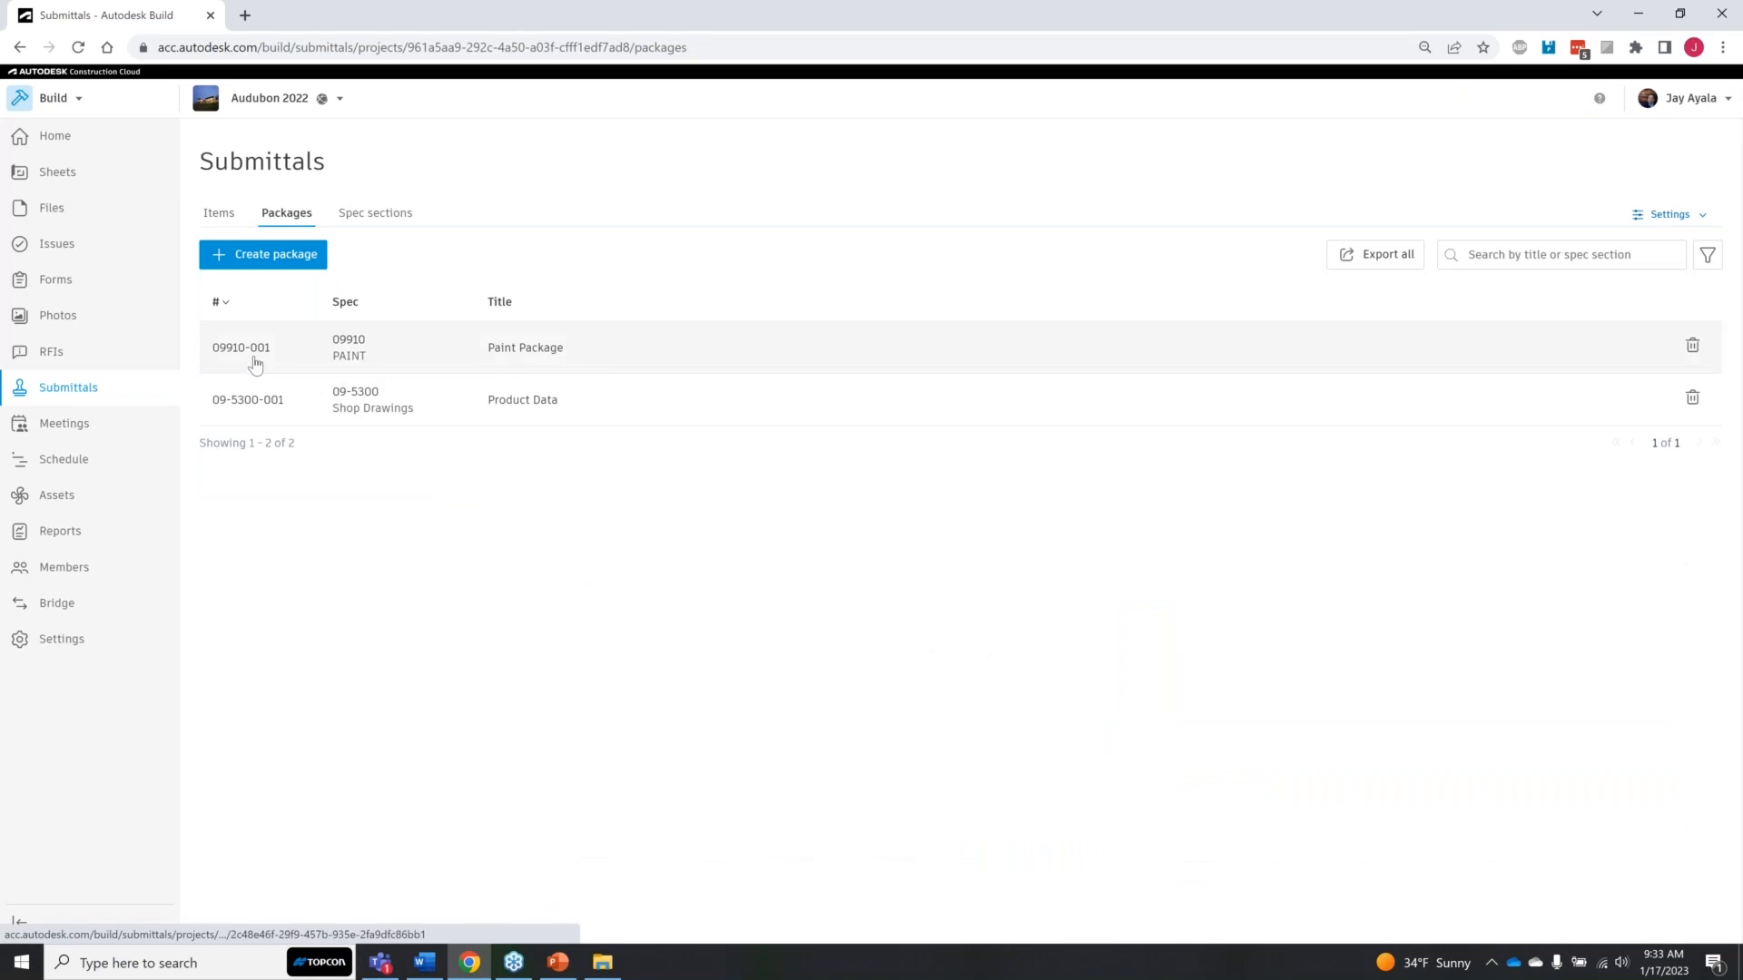
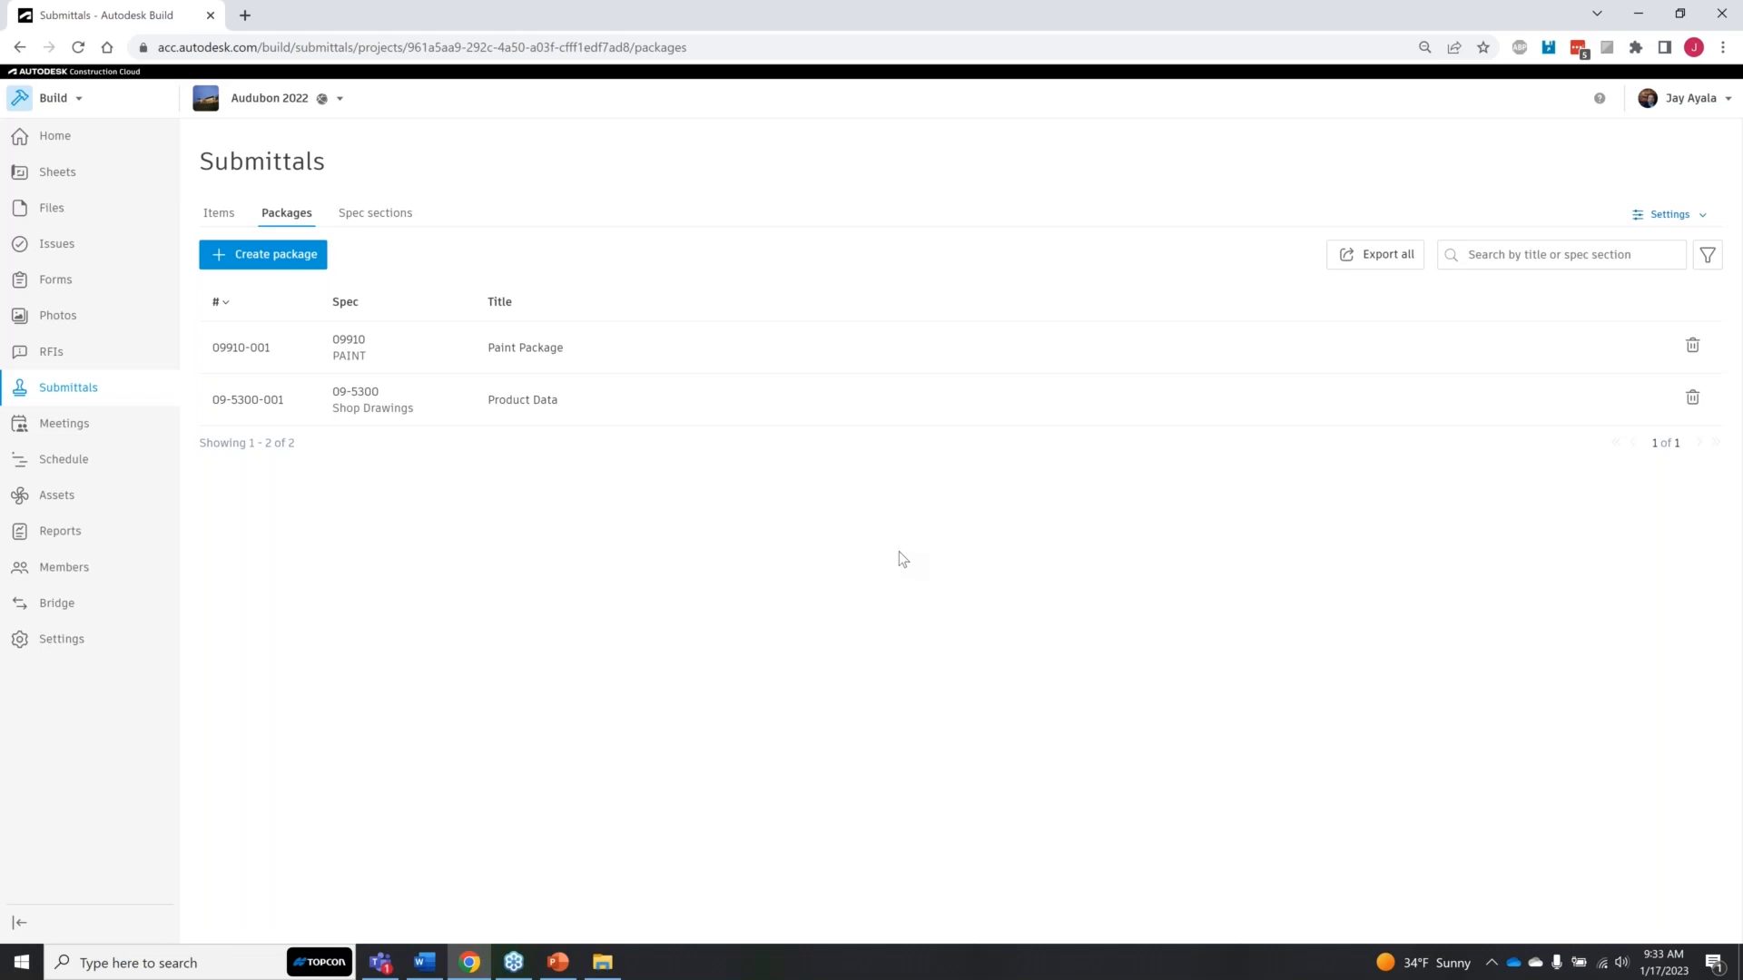
Step: Return to the draft submittal items, and look through the project's meeting series and meeting items in Meetings
click(219, 214)
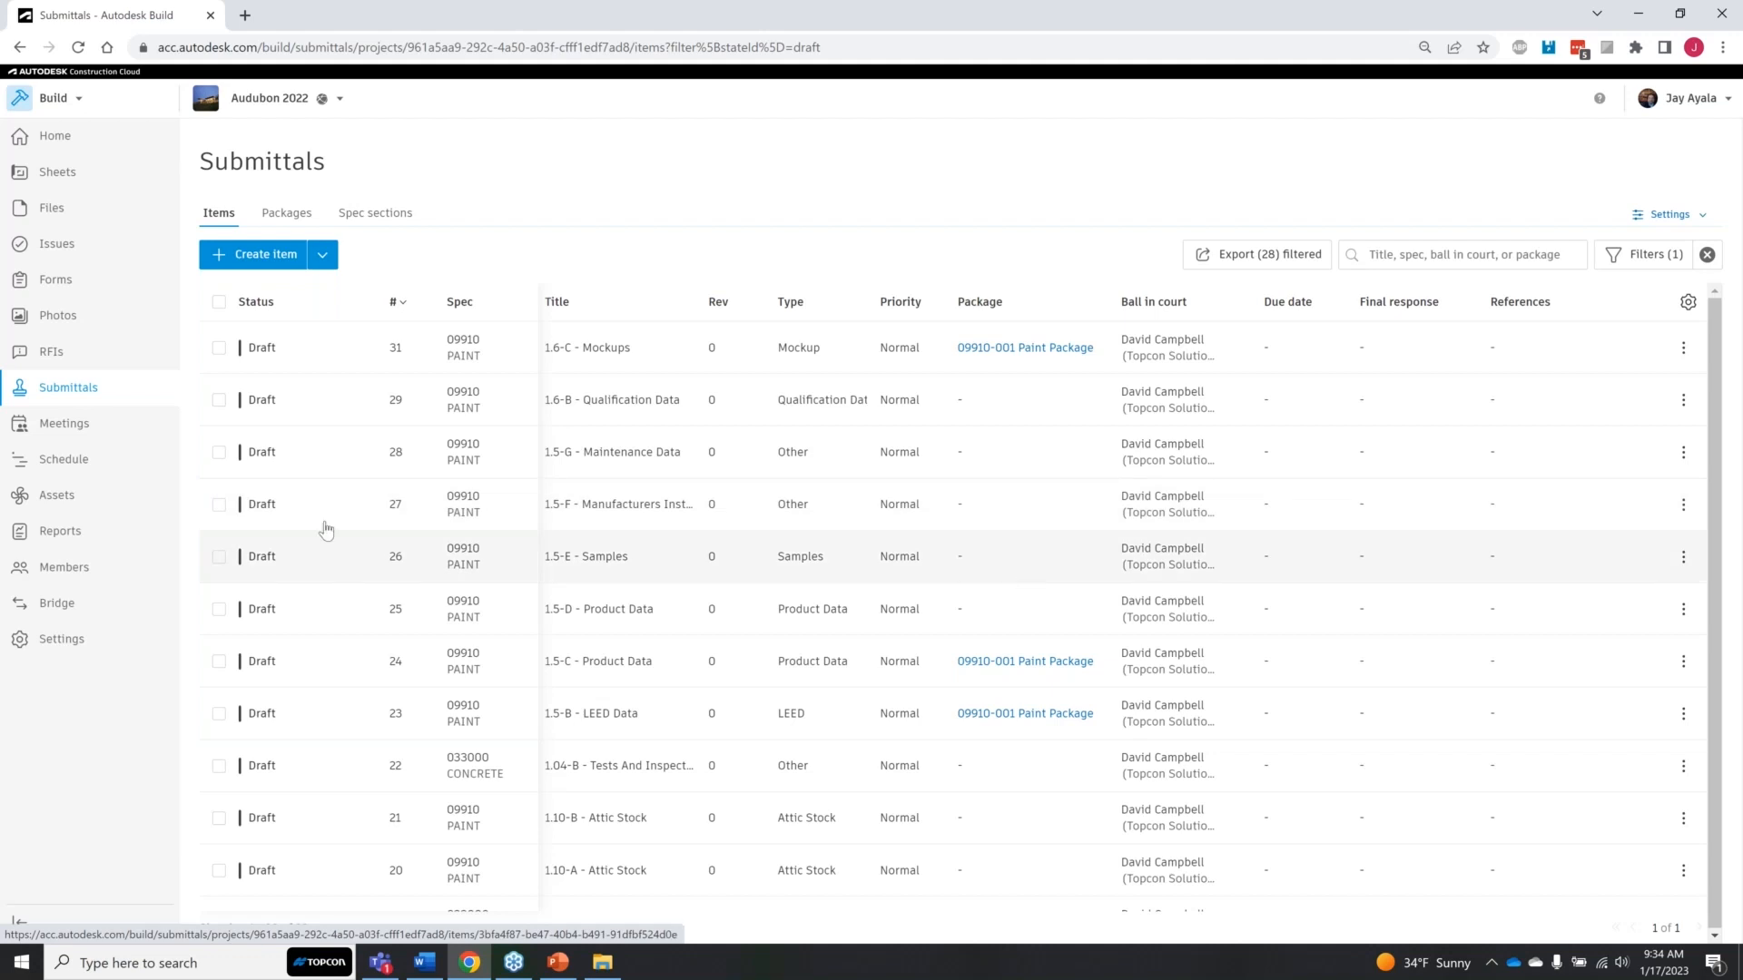
click(63, 426)
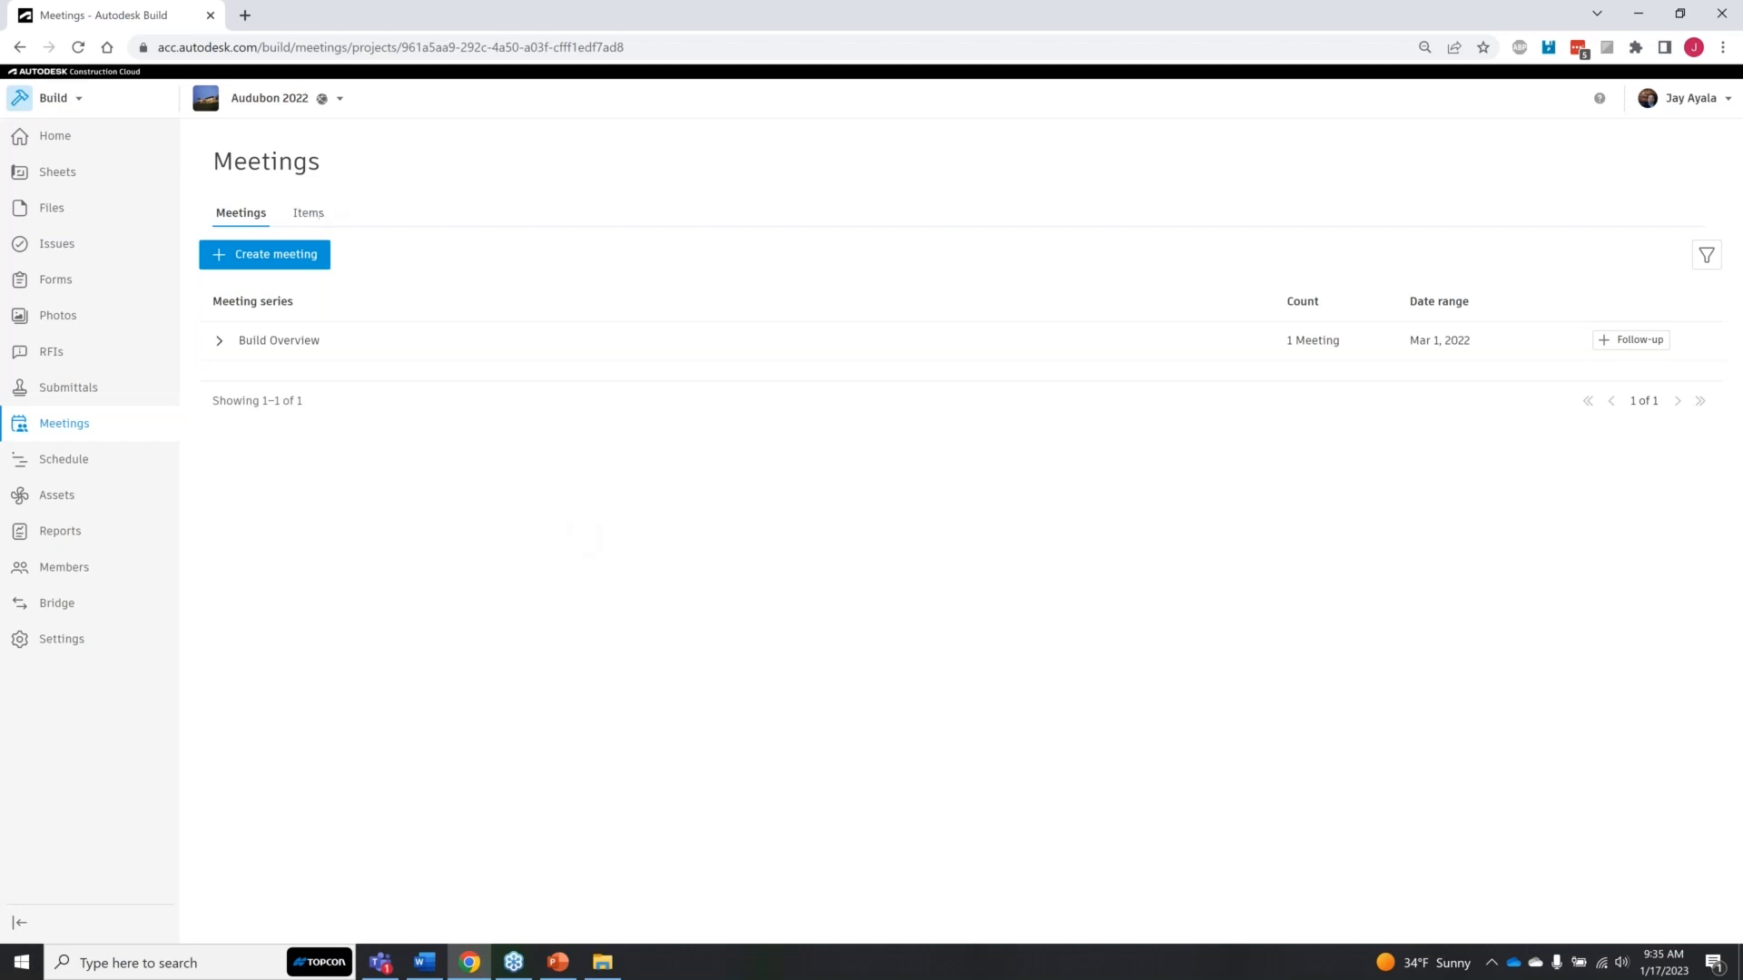
click(276, 211)
click(252, 216)
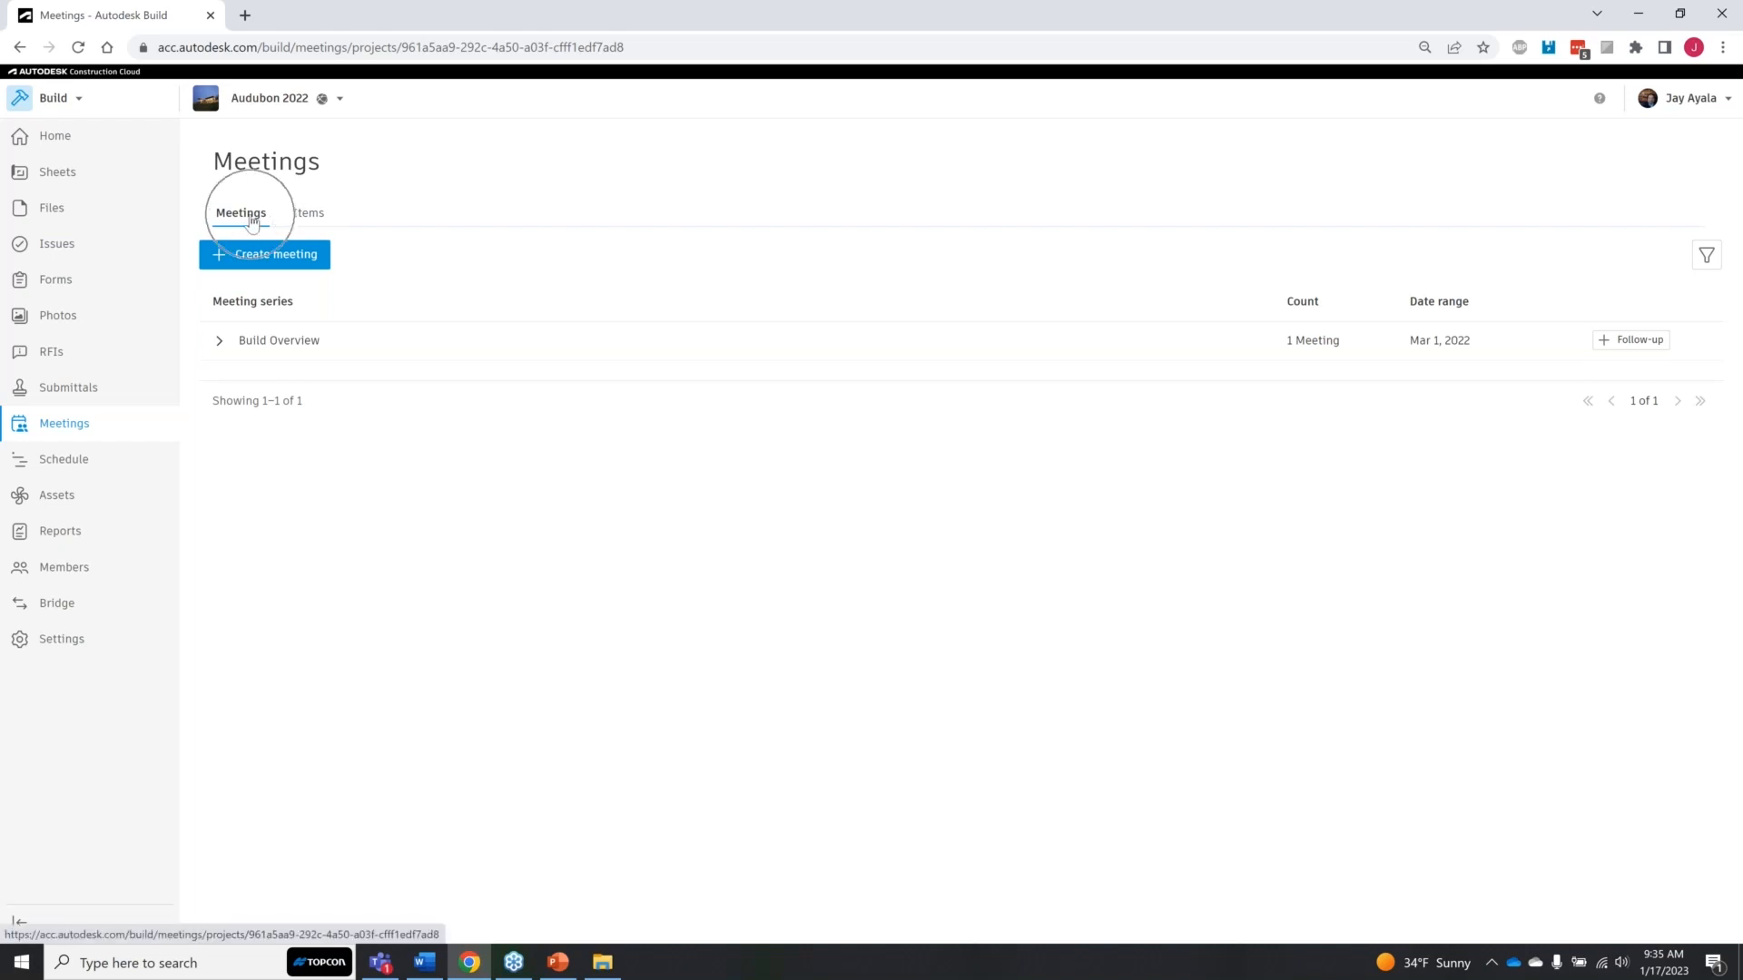
click(317, 218)
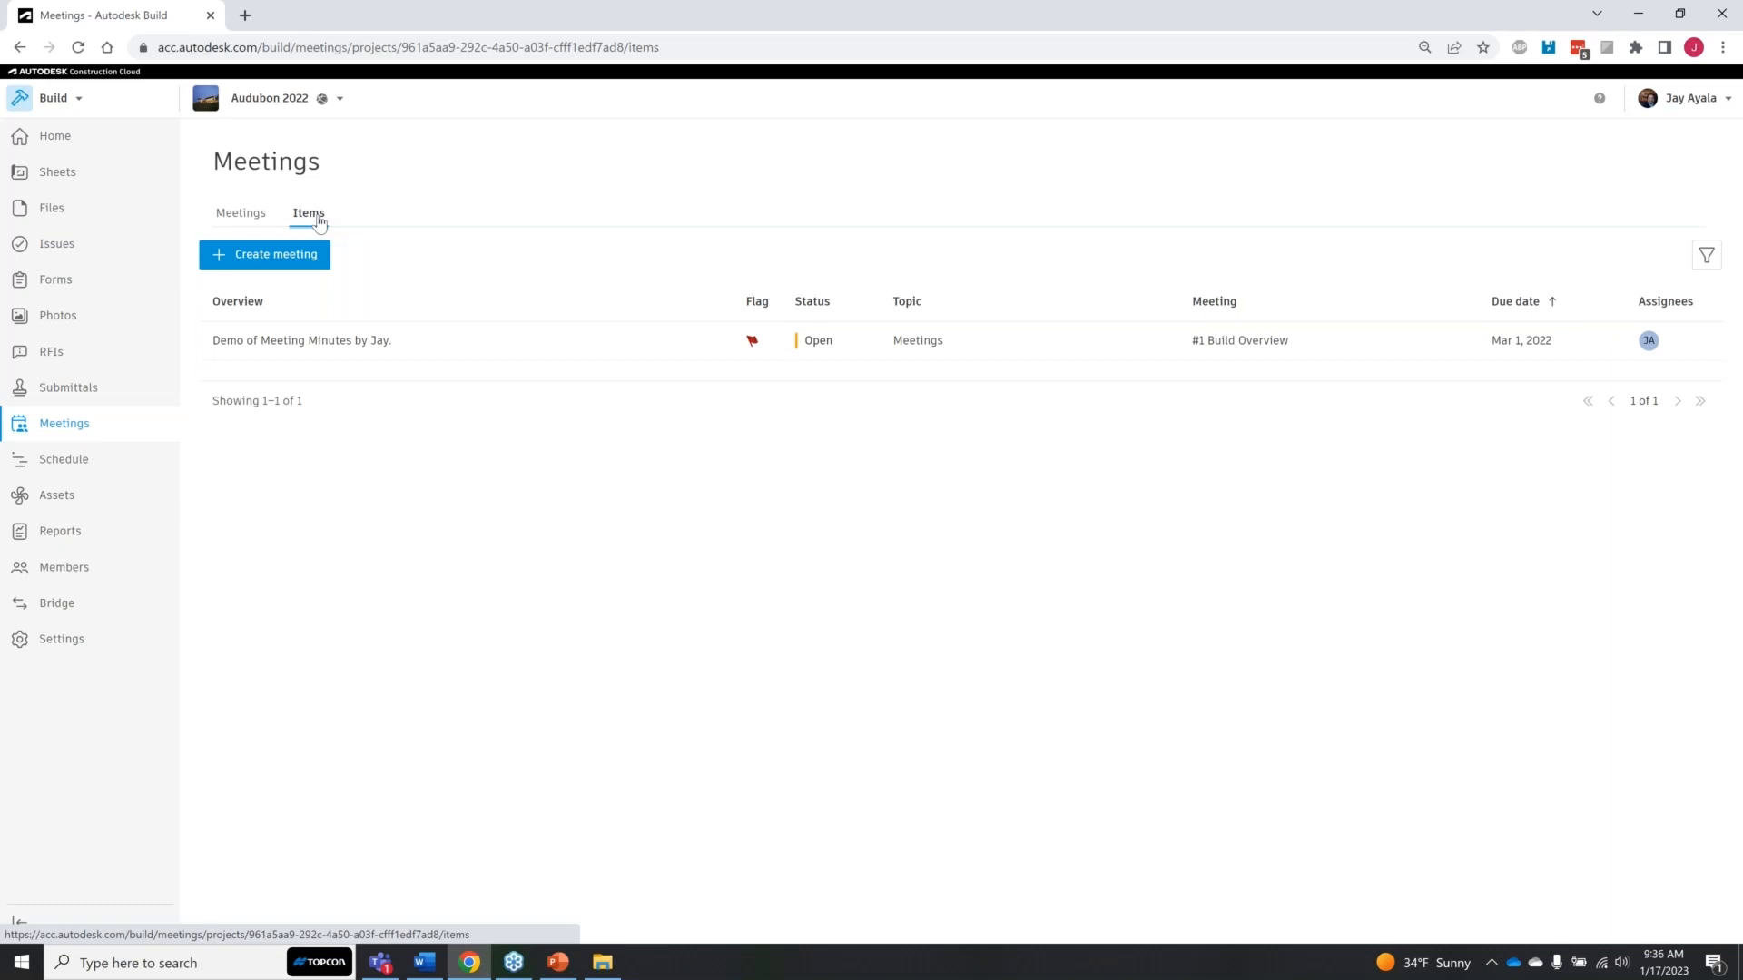
click(318, 220)
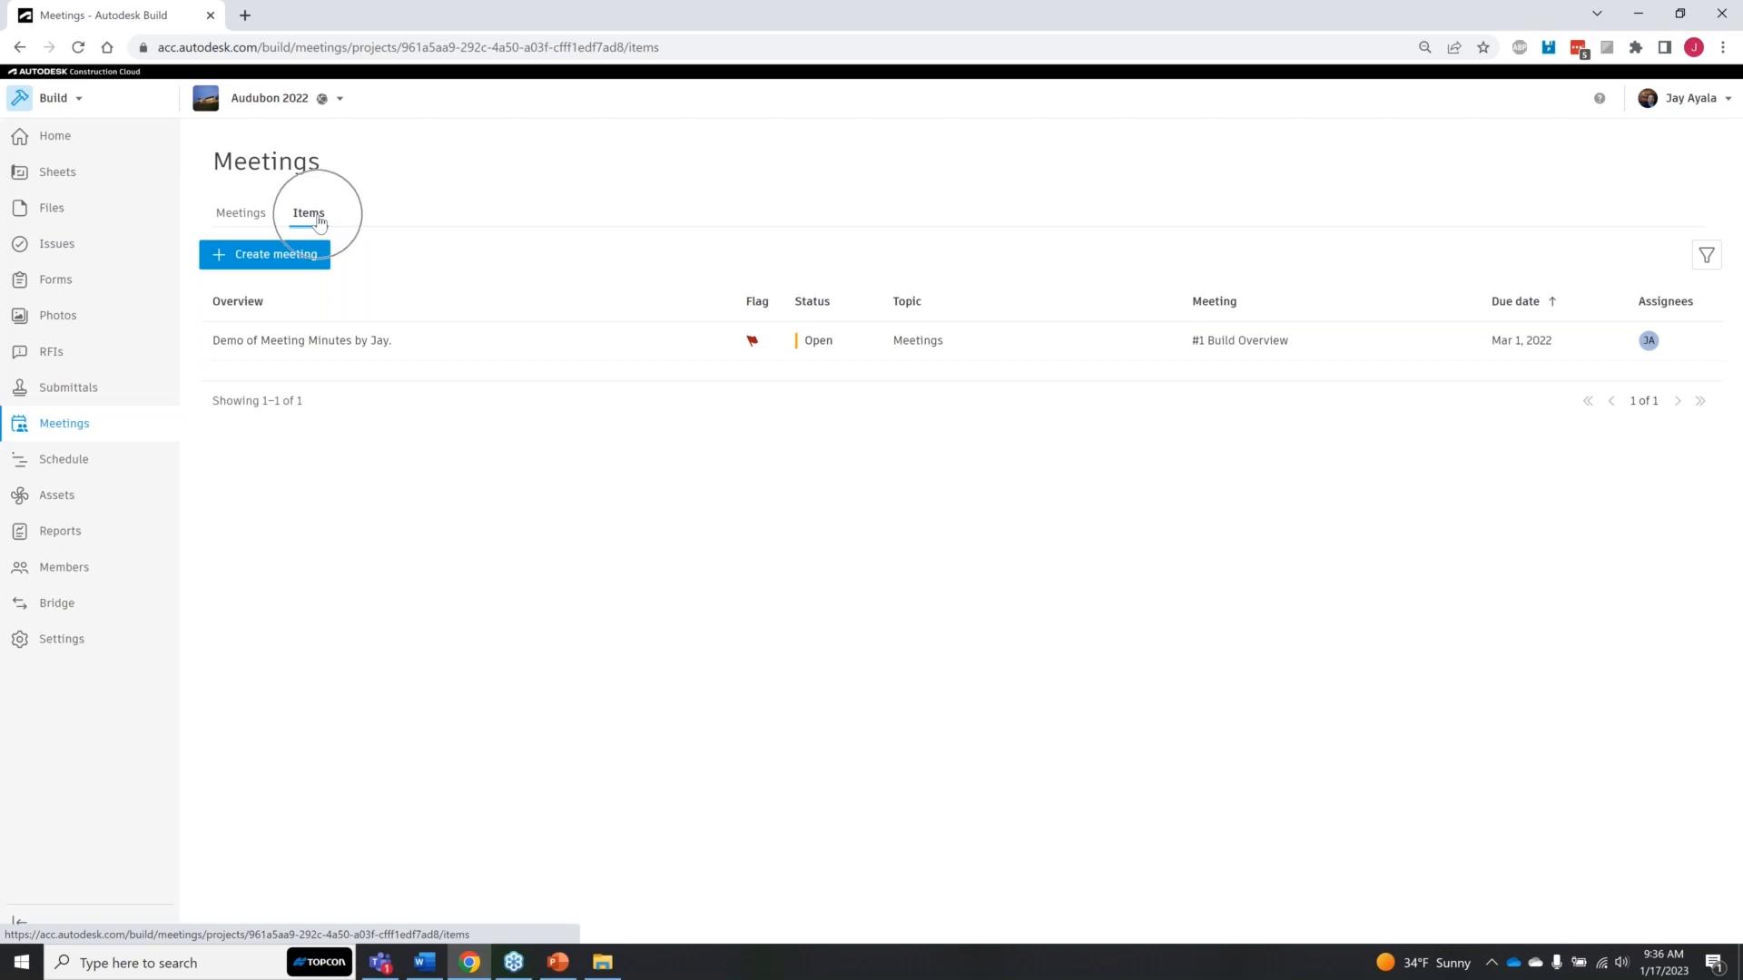
click(378, 349)
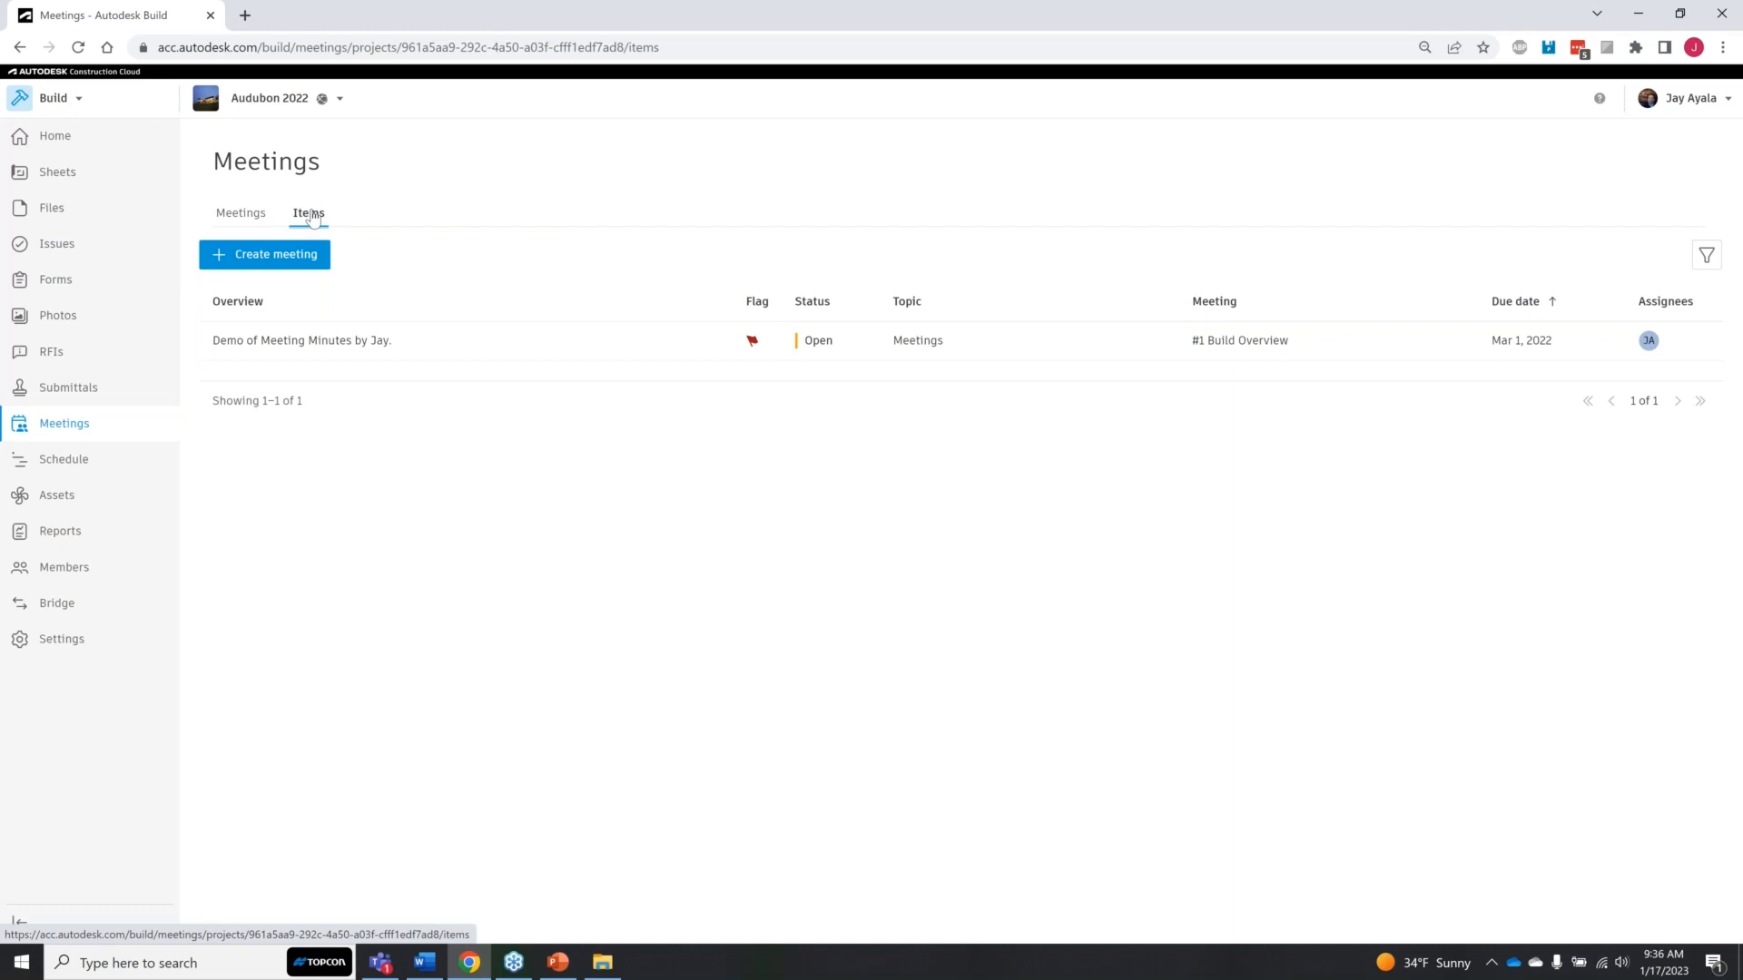
click(241, 212)
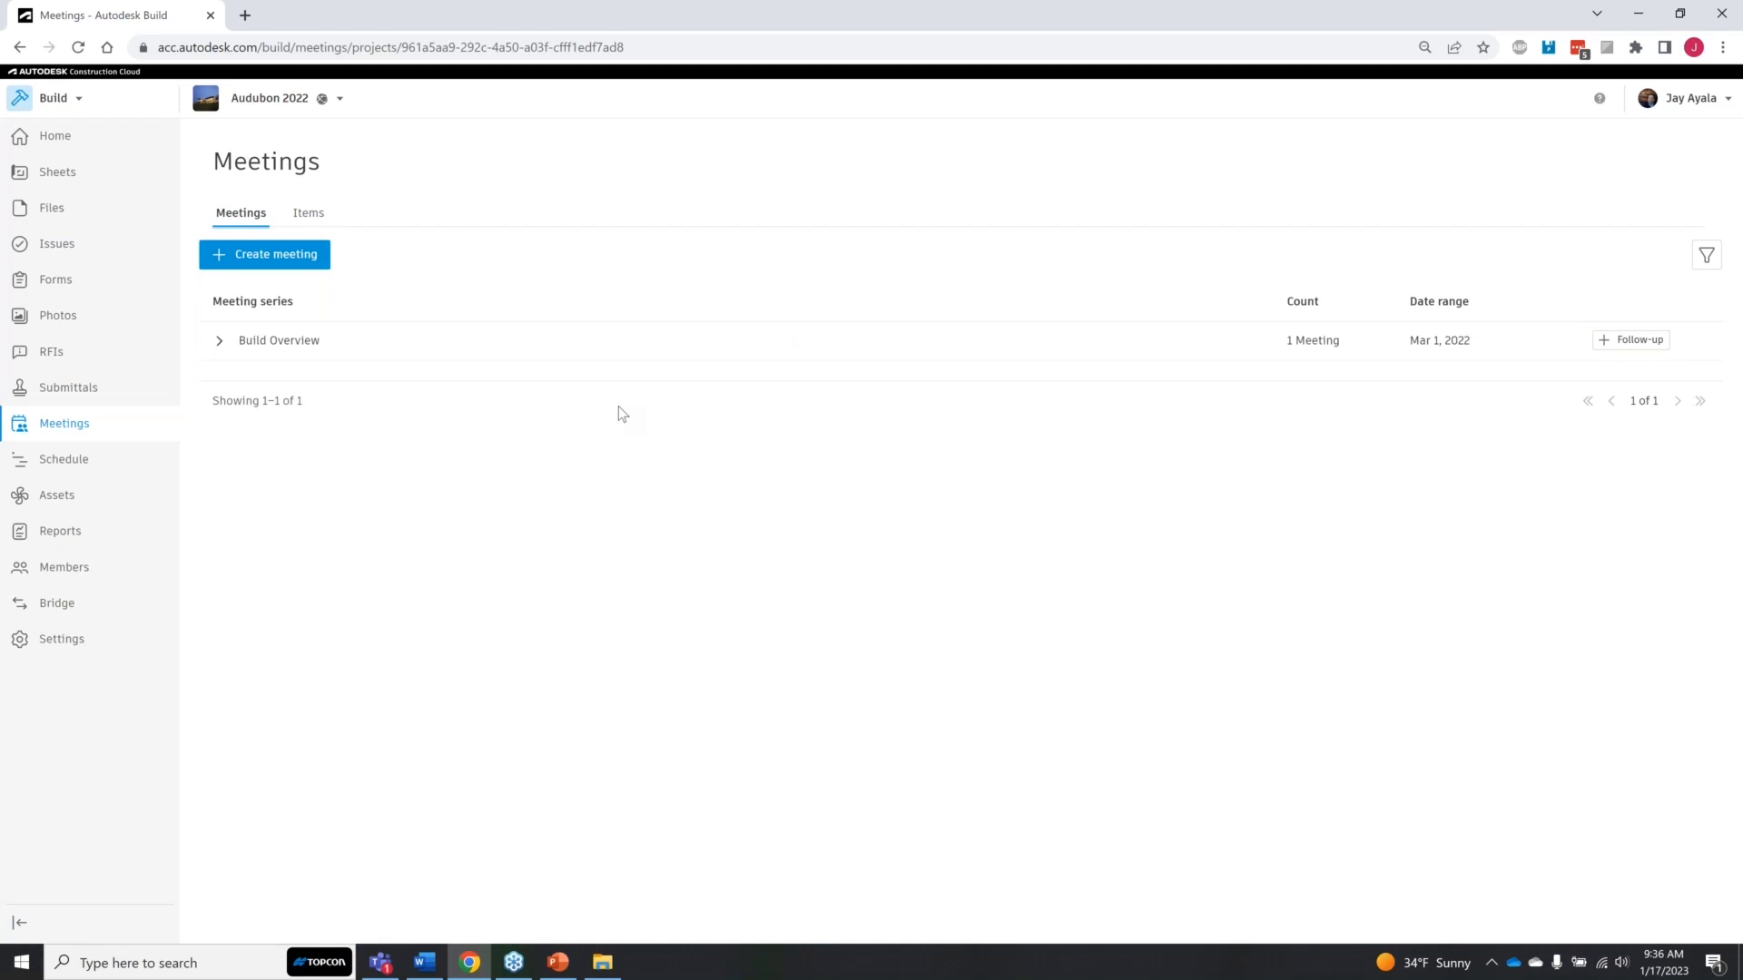
Step: Create a new meeting and title it "Kick off Meeting"
click(296, 262)
click(306, 255)
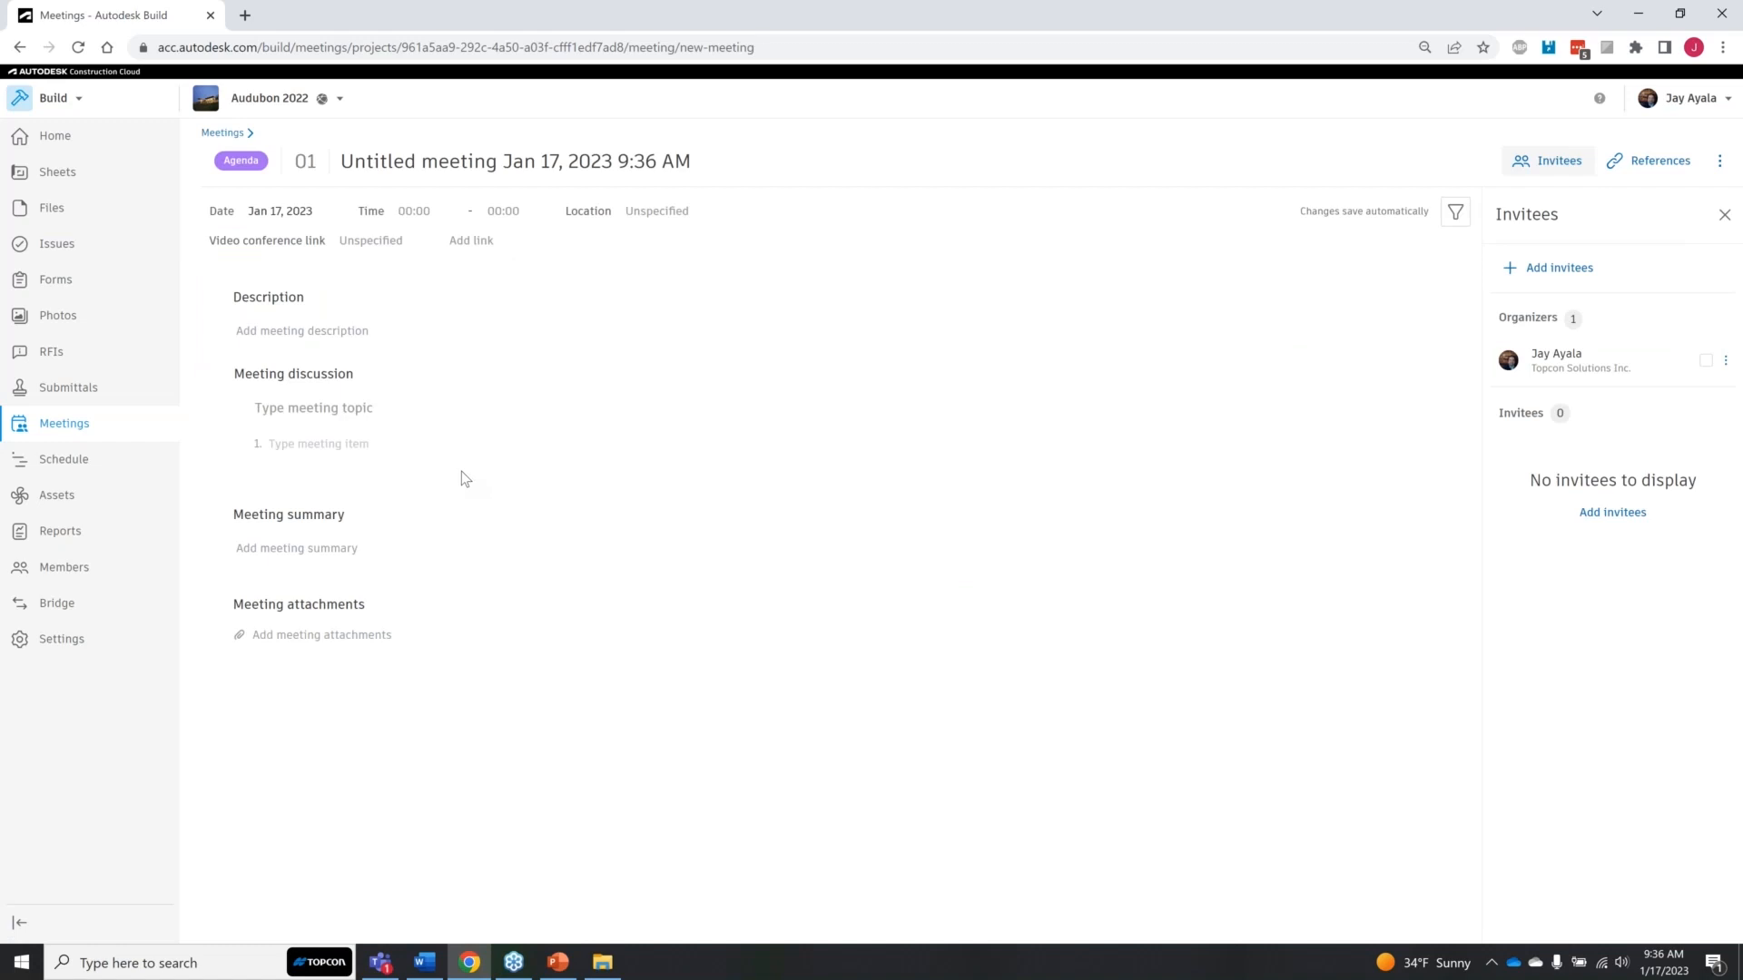
click(255, 157)
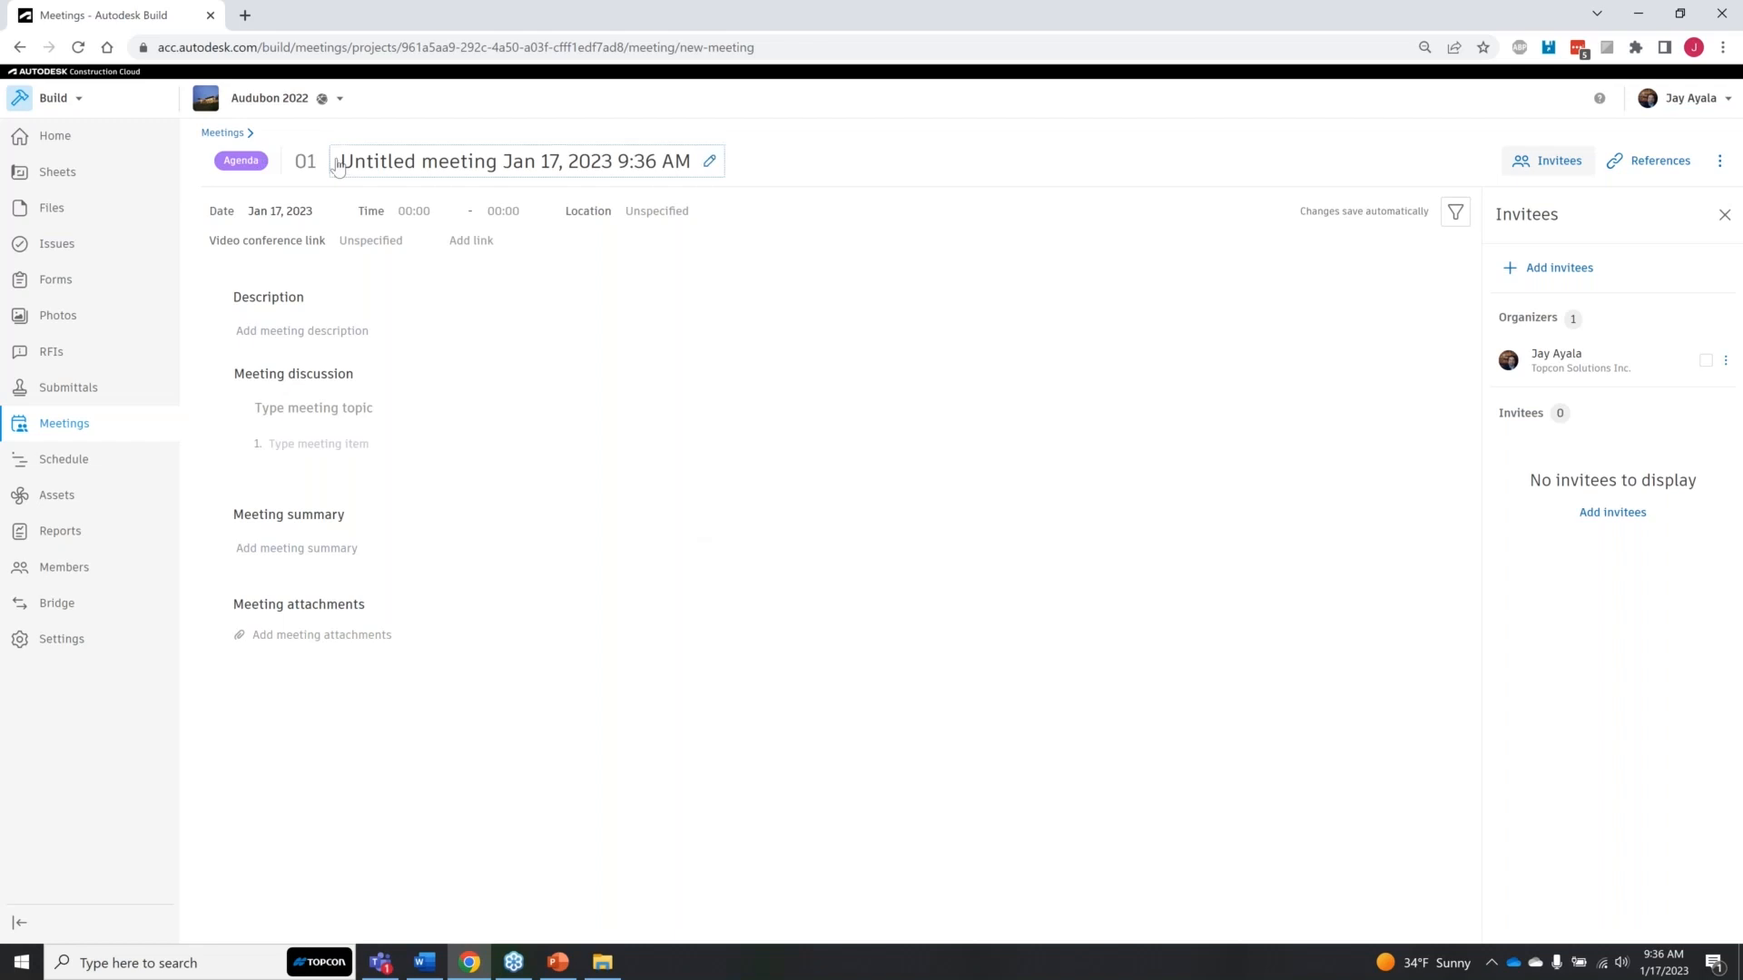
click(409, 162)
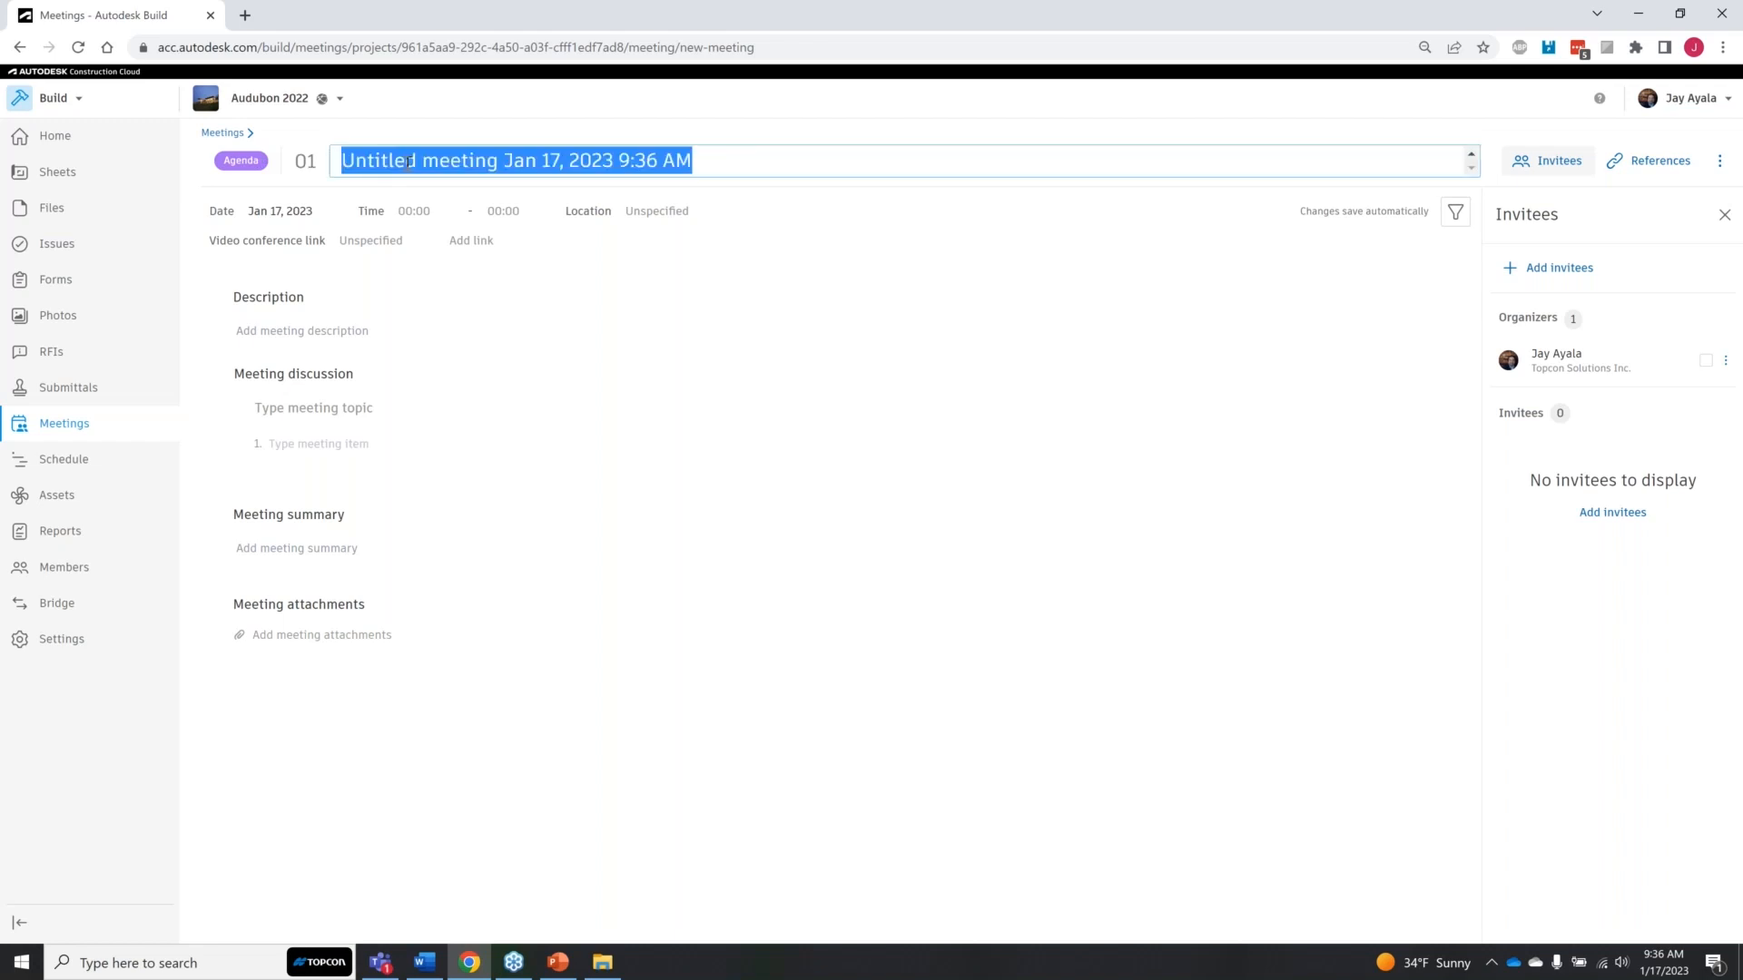
text(Kick off)
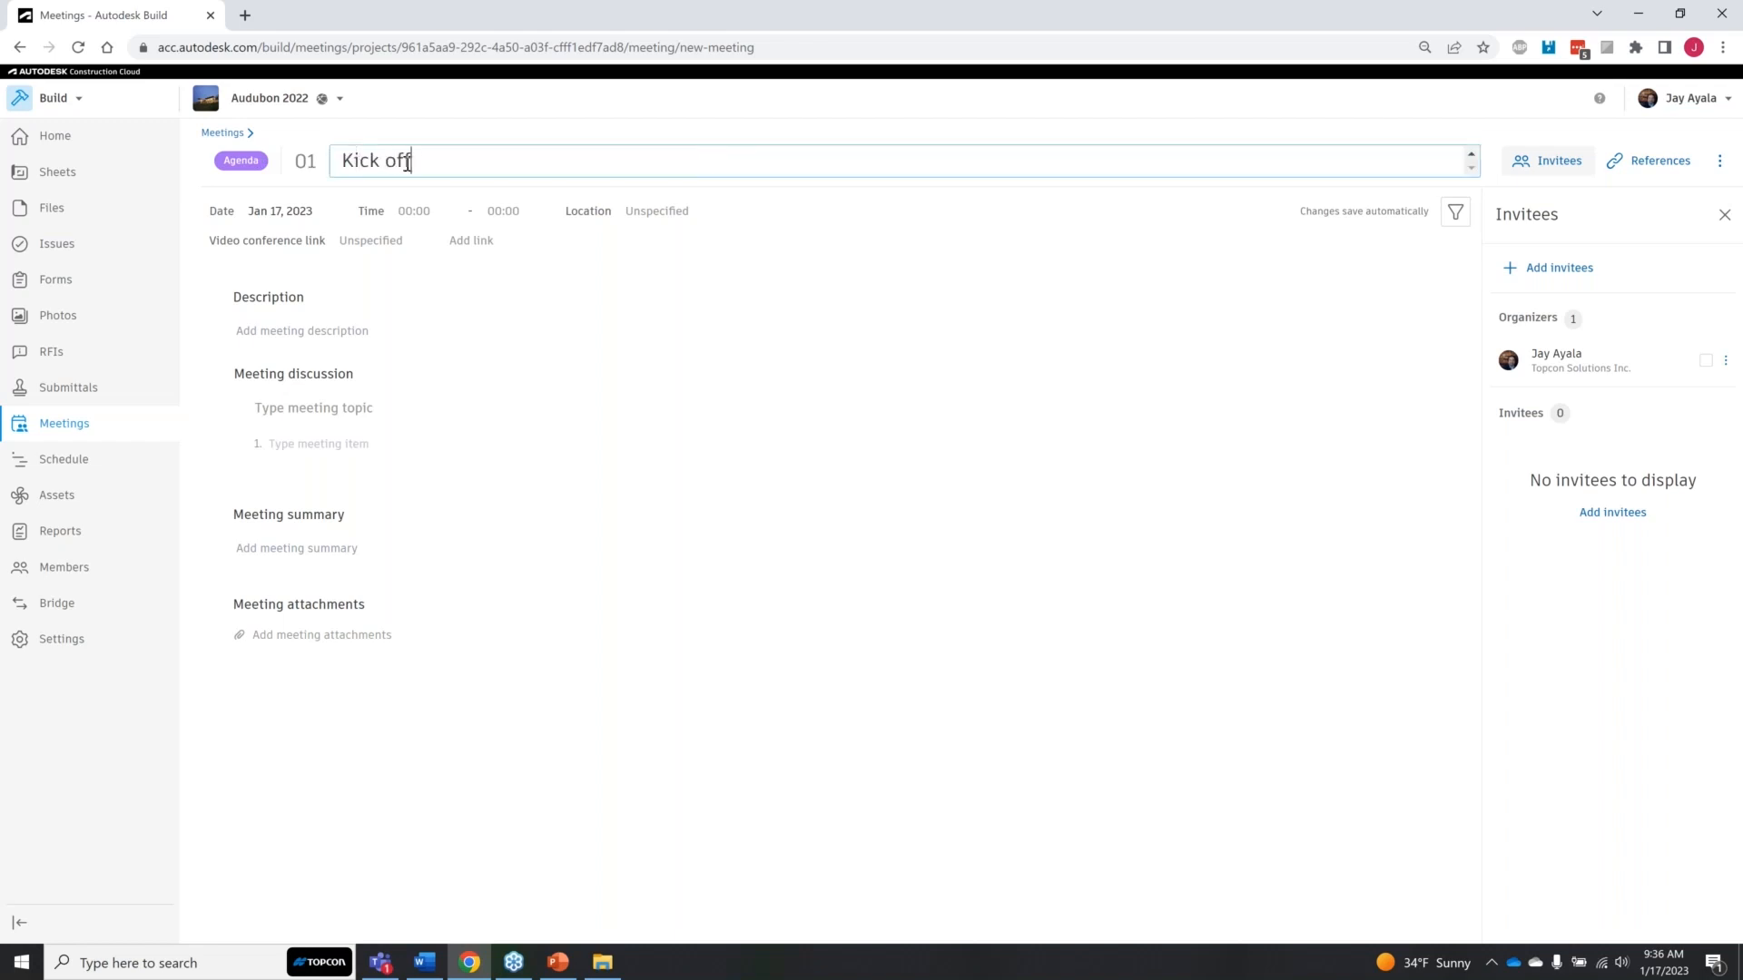
text( Mewetin)
key(BackSpace)
key(BackSpace)
key(BackSpace)
key(BackSpace)
key(BackSpace)
text(eting)
Step: Add the first, second, fourth and fifth listed project members as invitees to the kick-off meeting
click(1575, 163)
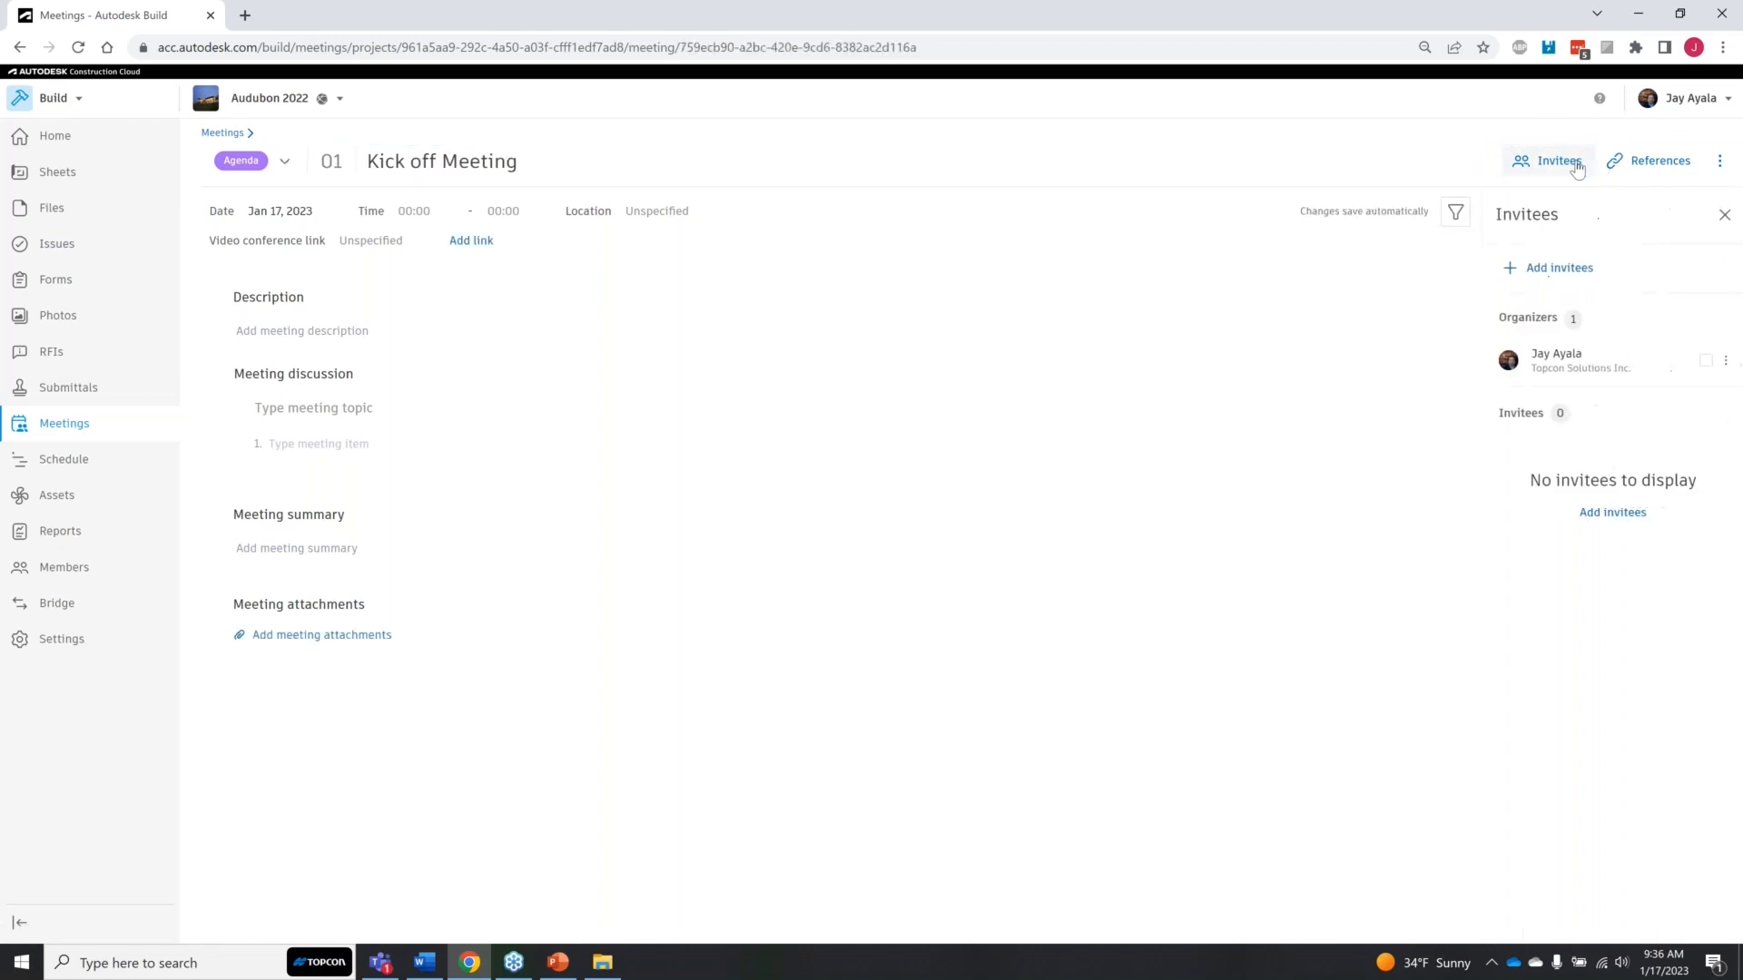
click(1558, 268)
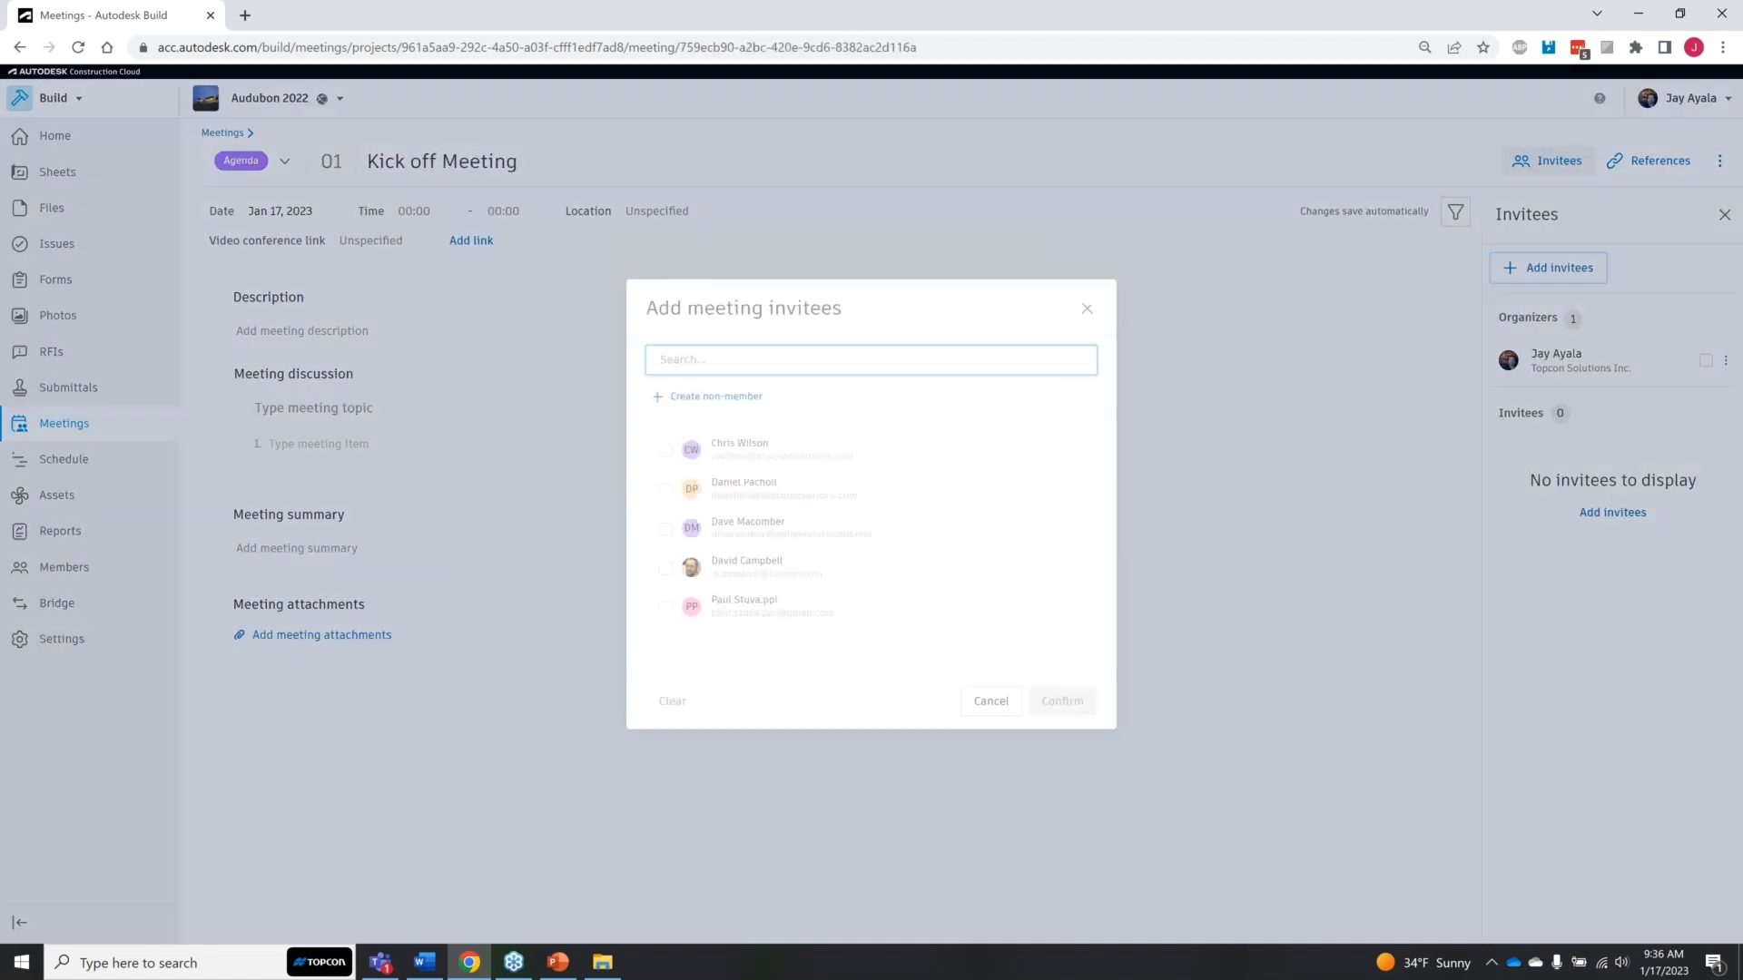
click(665, 453)
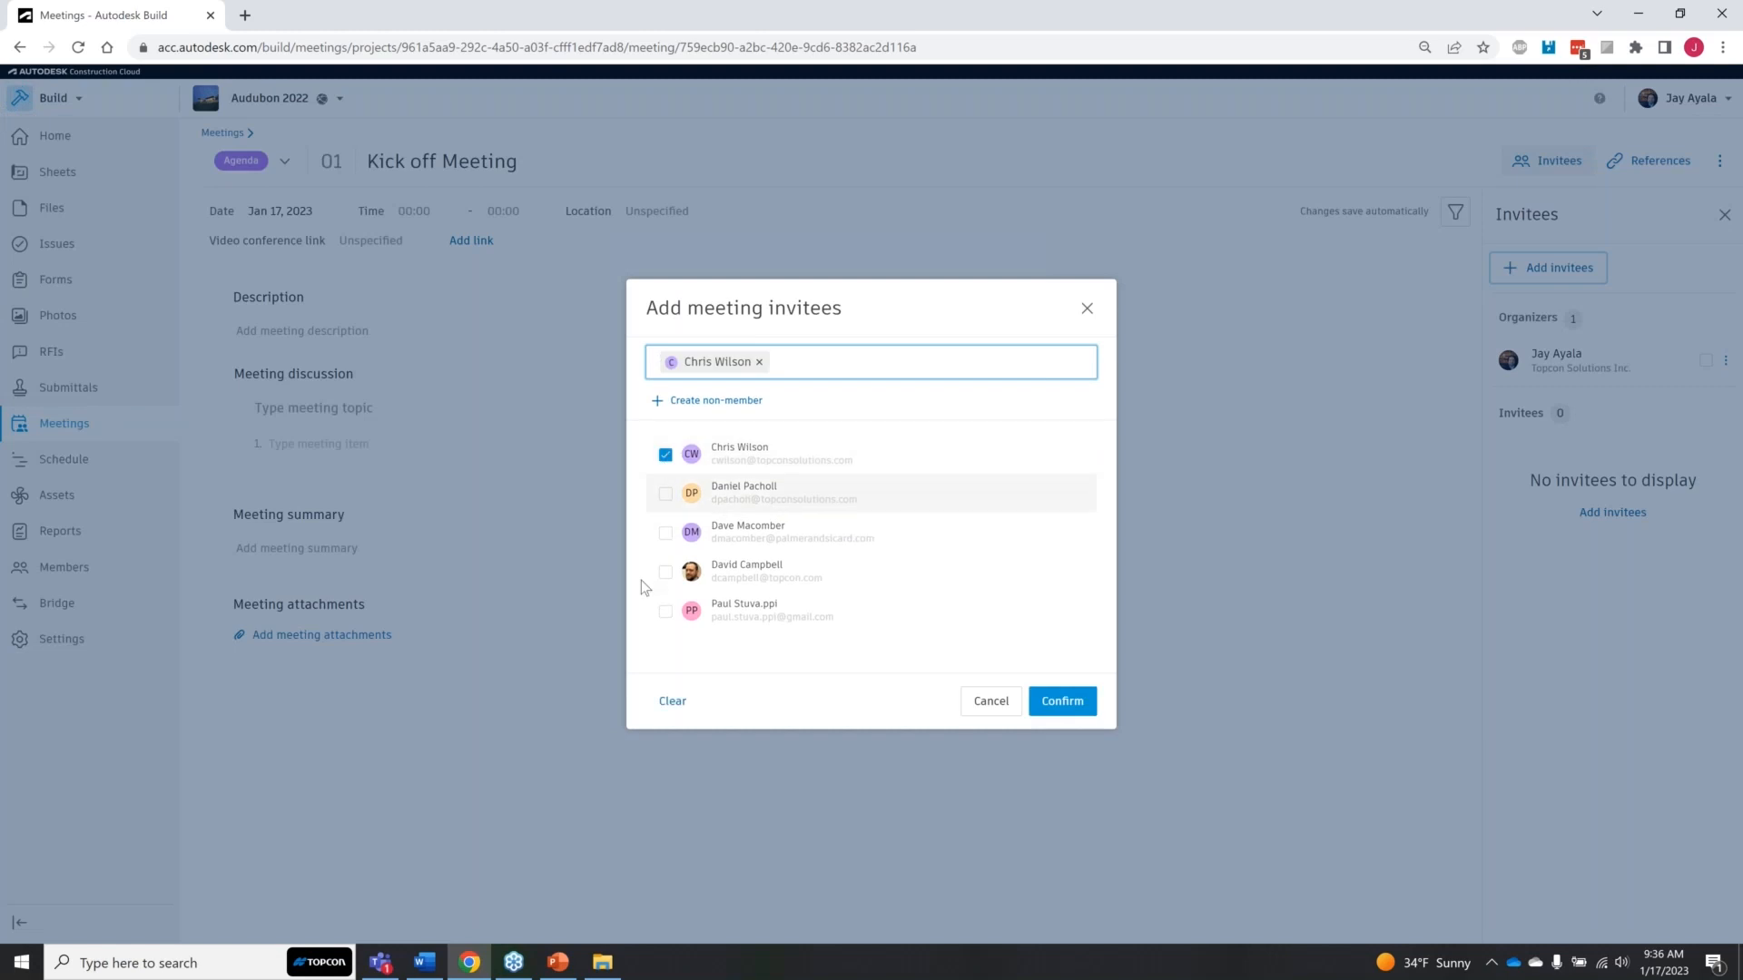
click(664, 495)
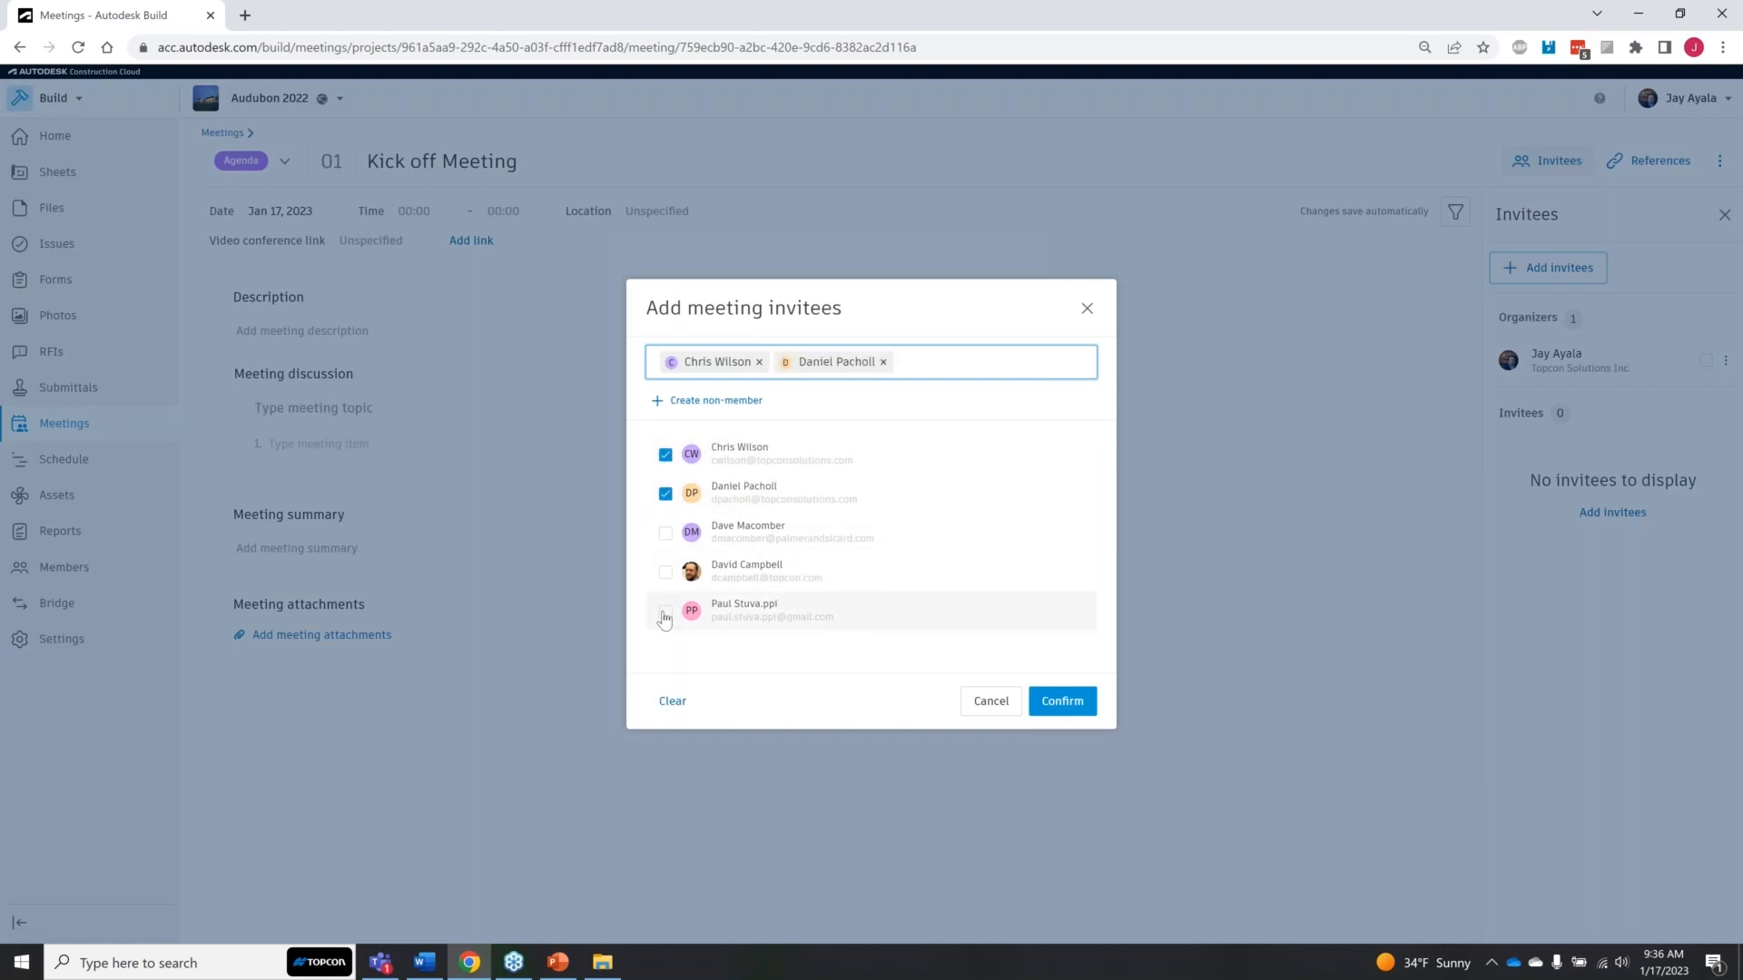
click(664, 616)
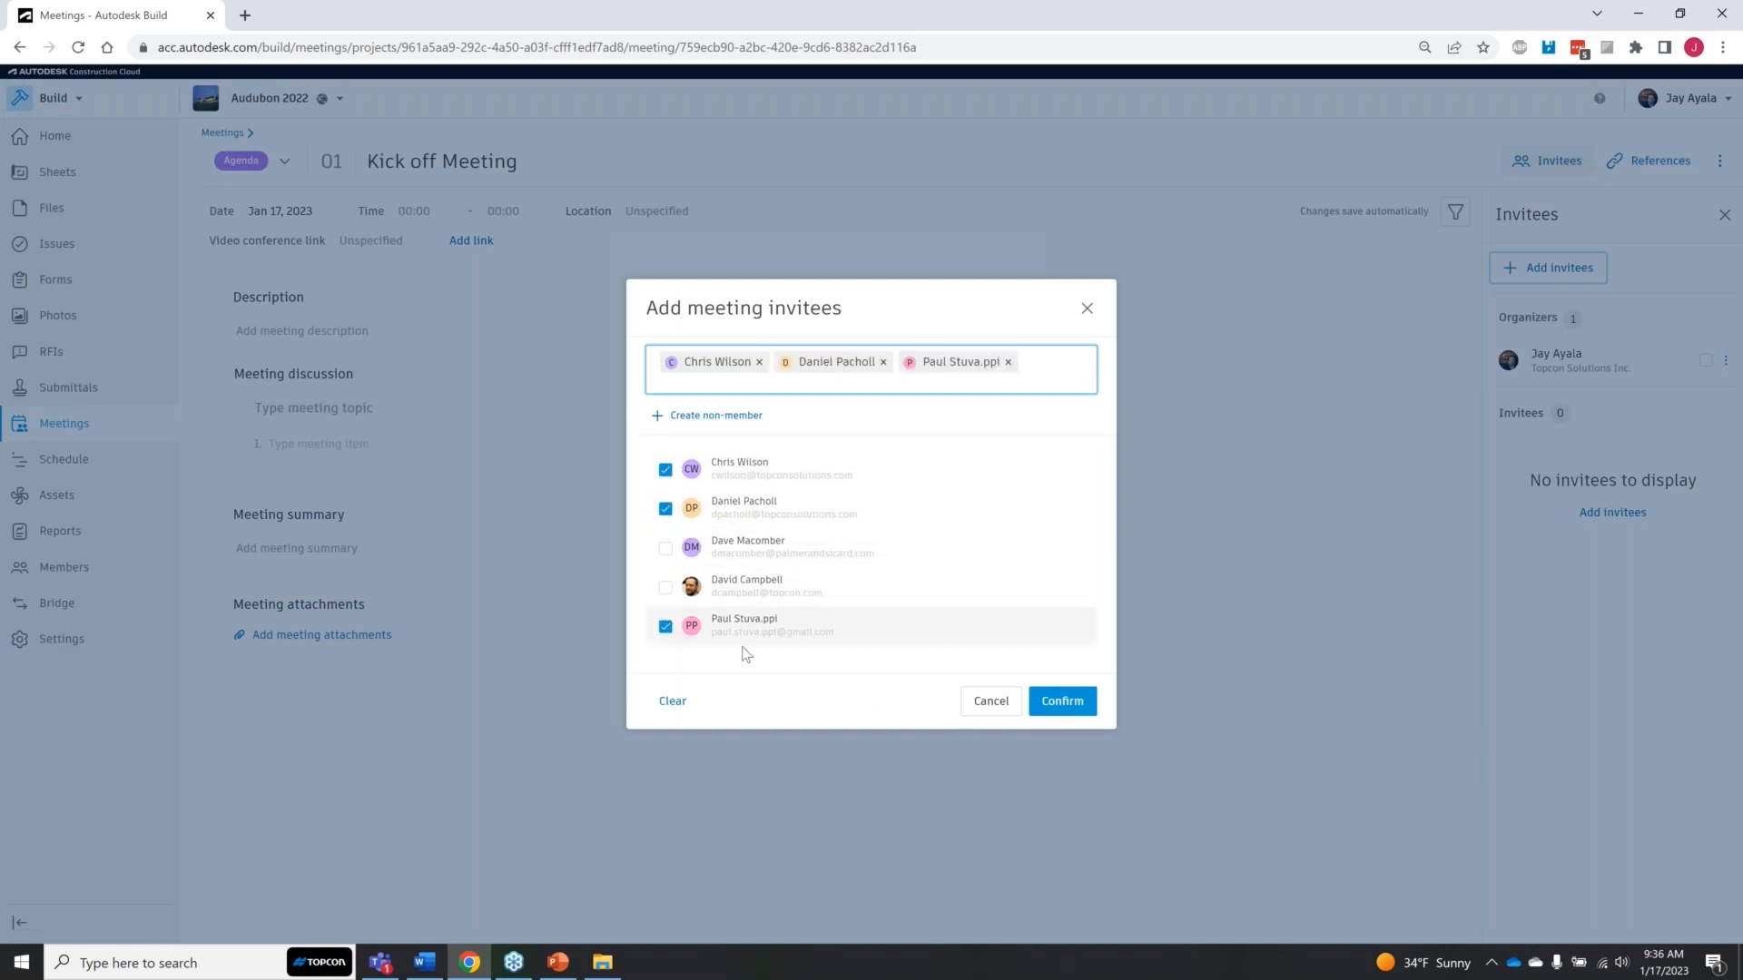
click(665, 586)
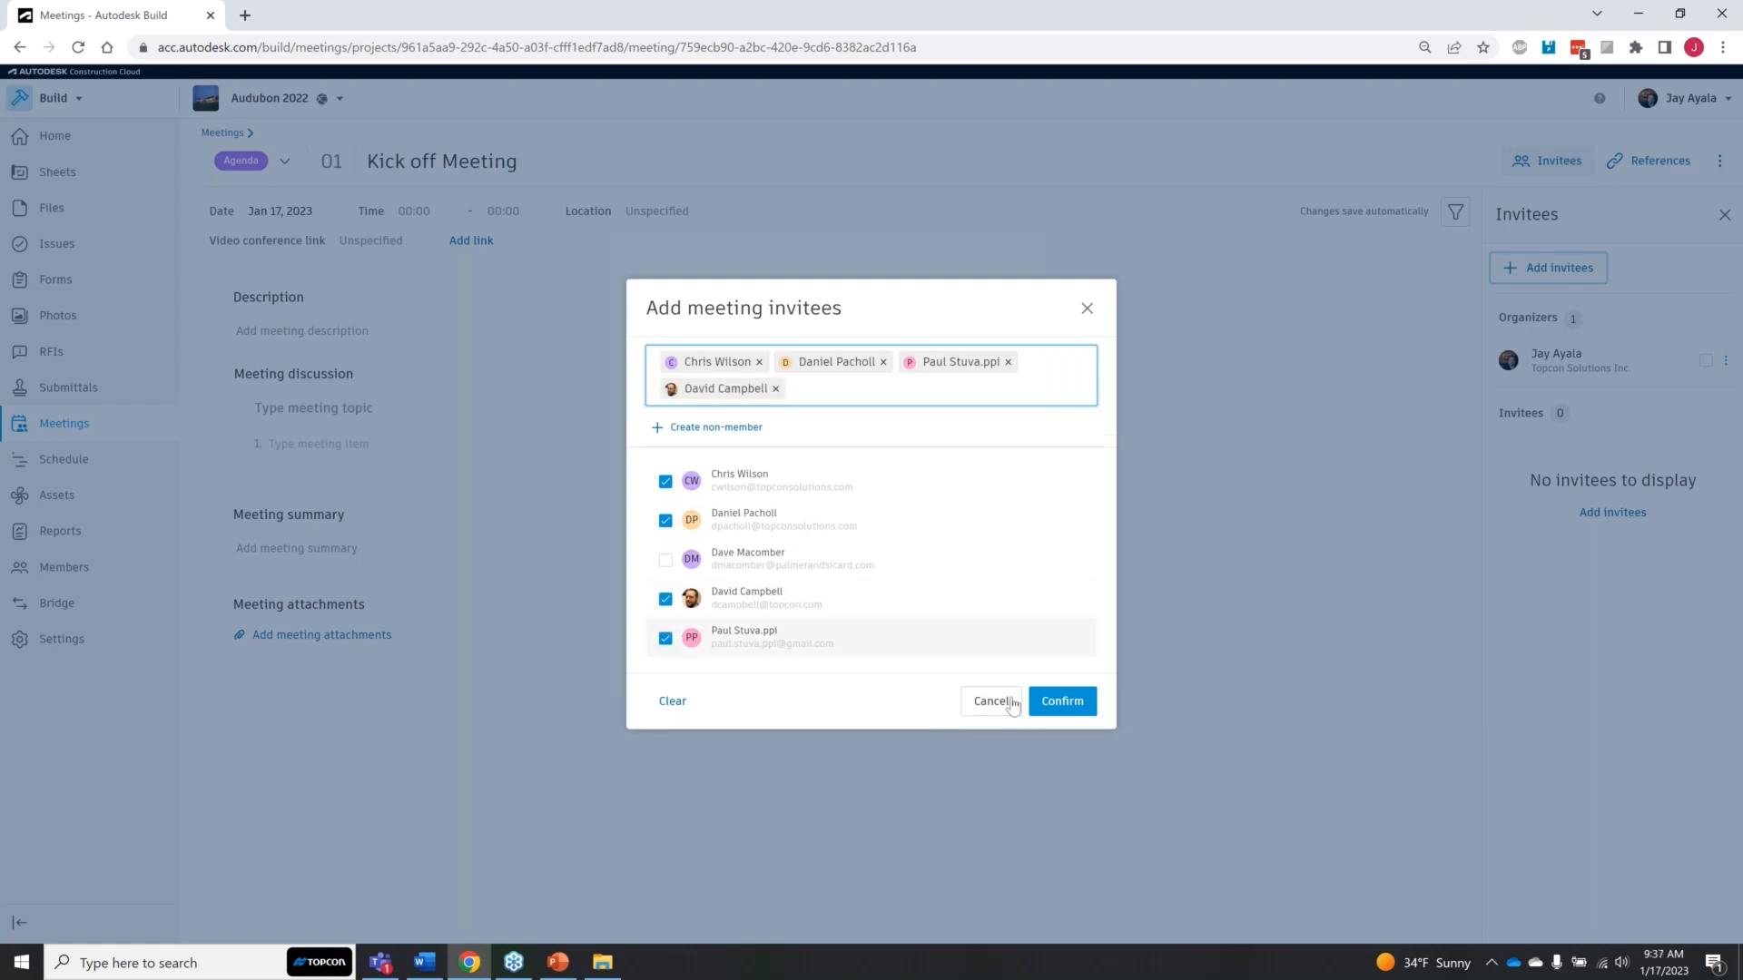
click(1064, 702)
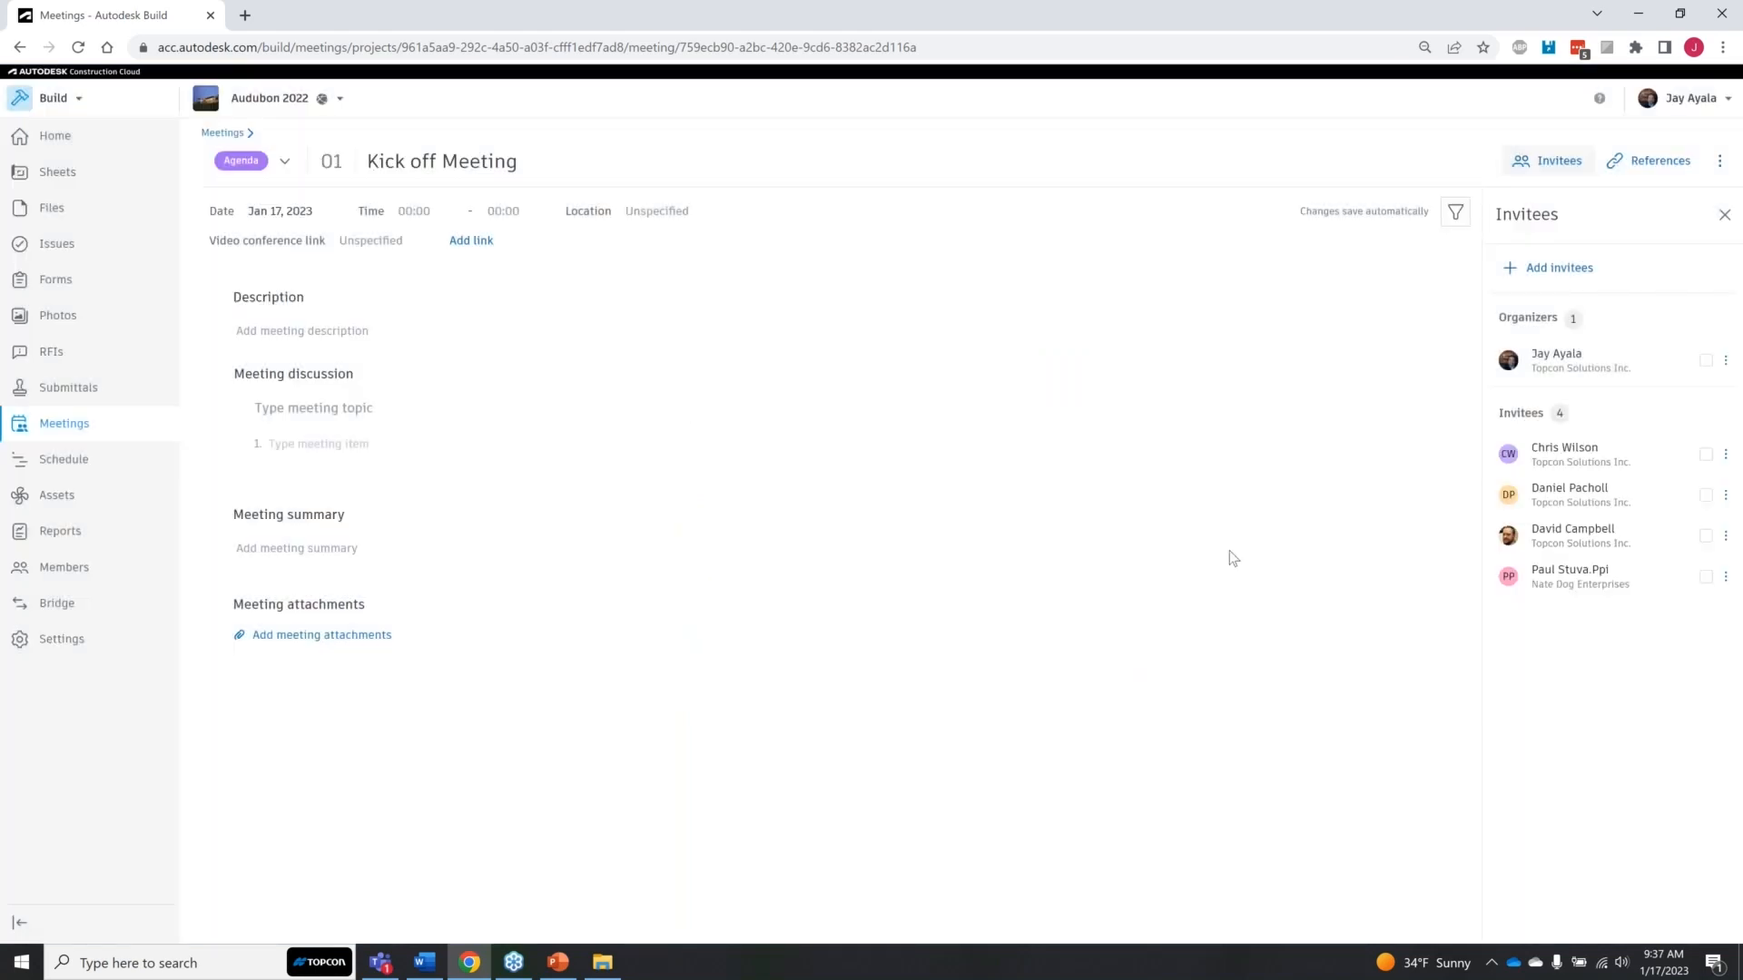
Step: Add sheets A1-1 DIMS, A-1 and A3-3 as references to the meeting
click(1653, 172)
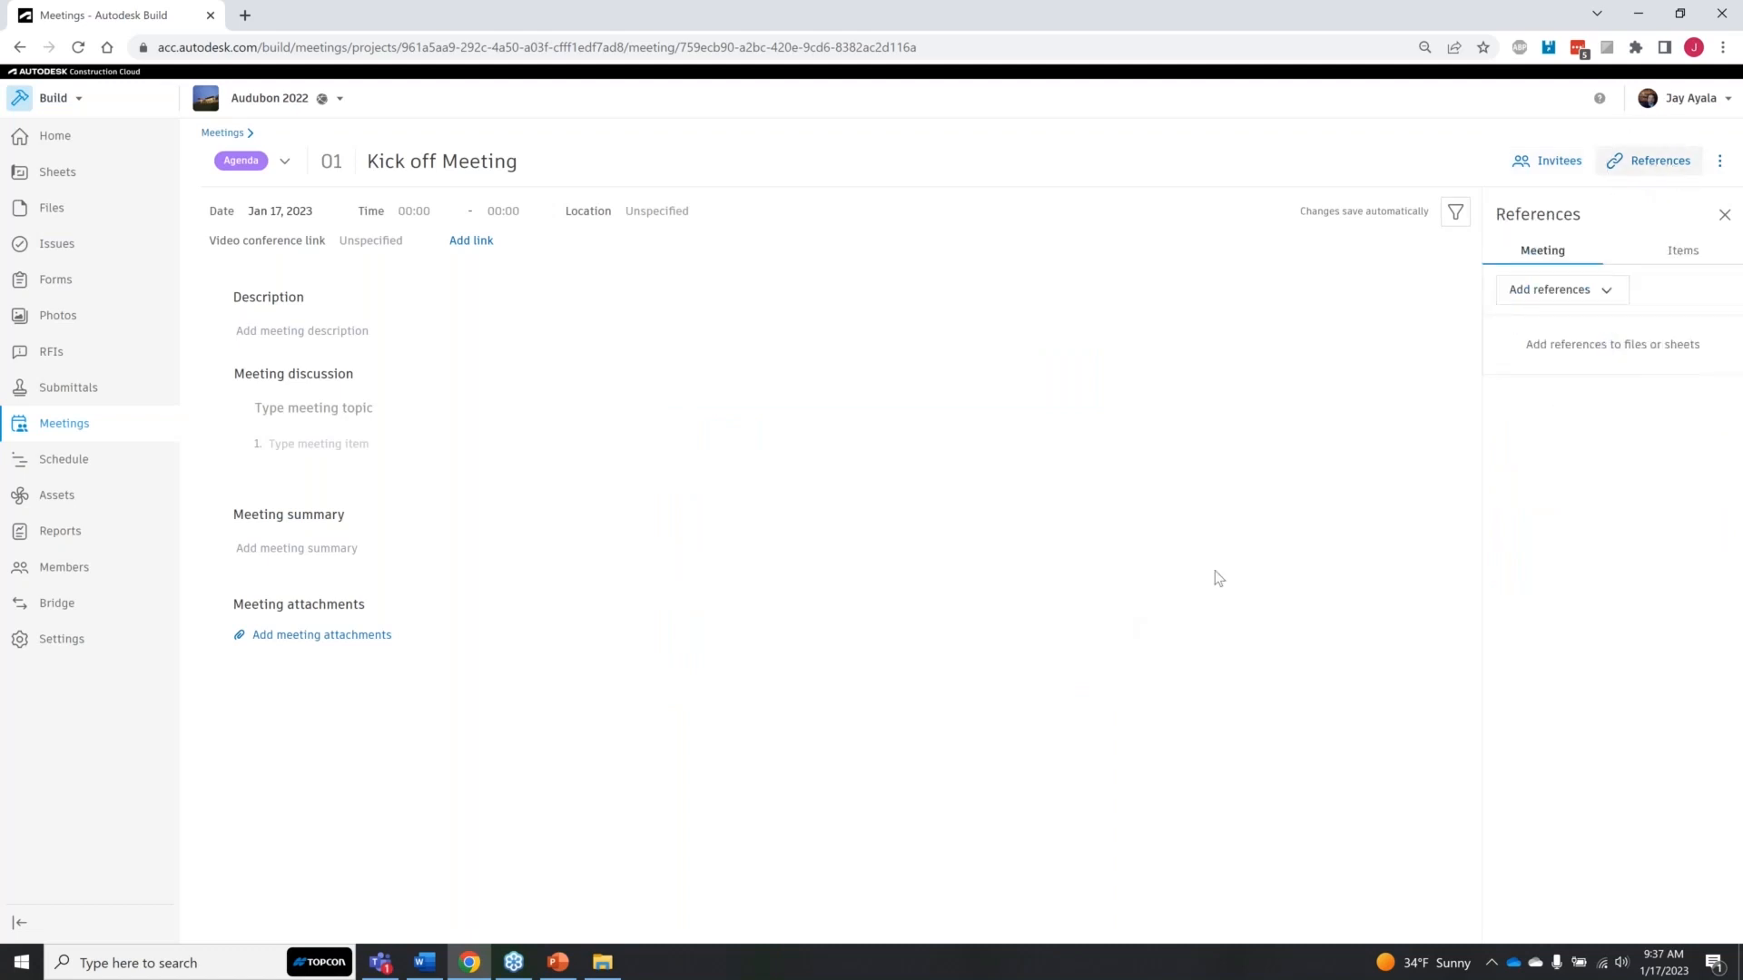
click(1612, 291)
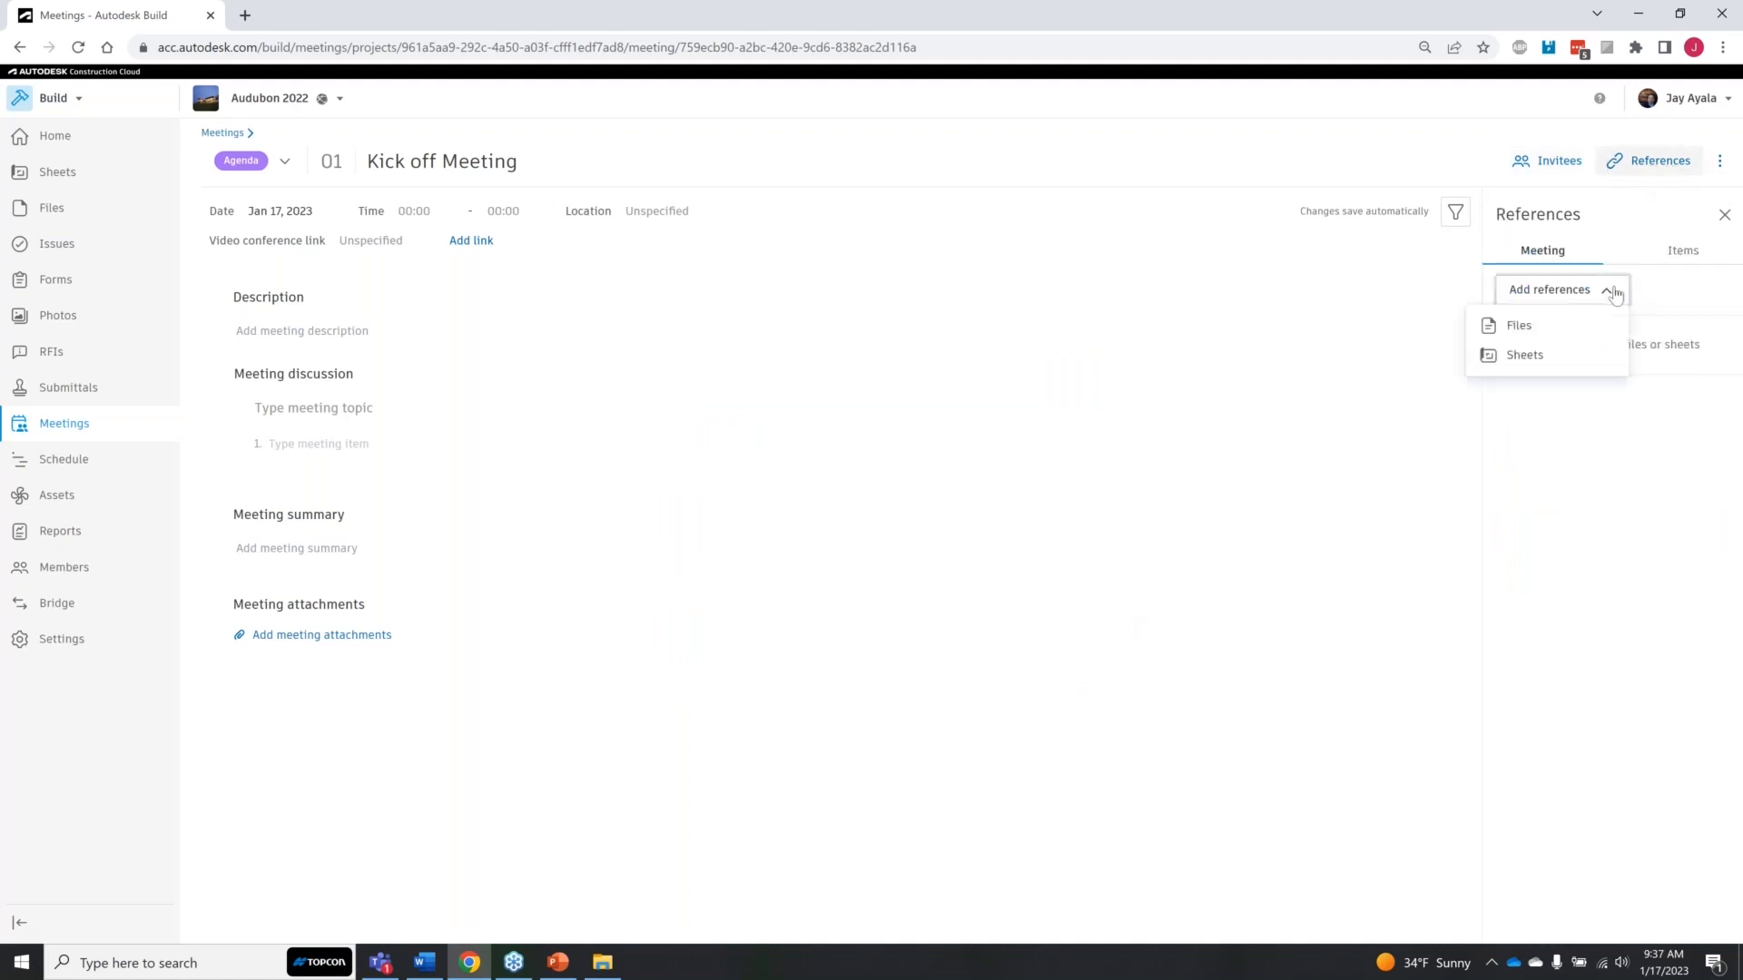
click(1532, 356)
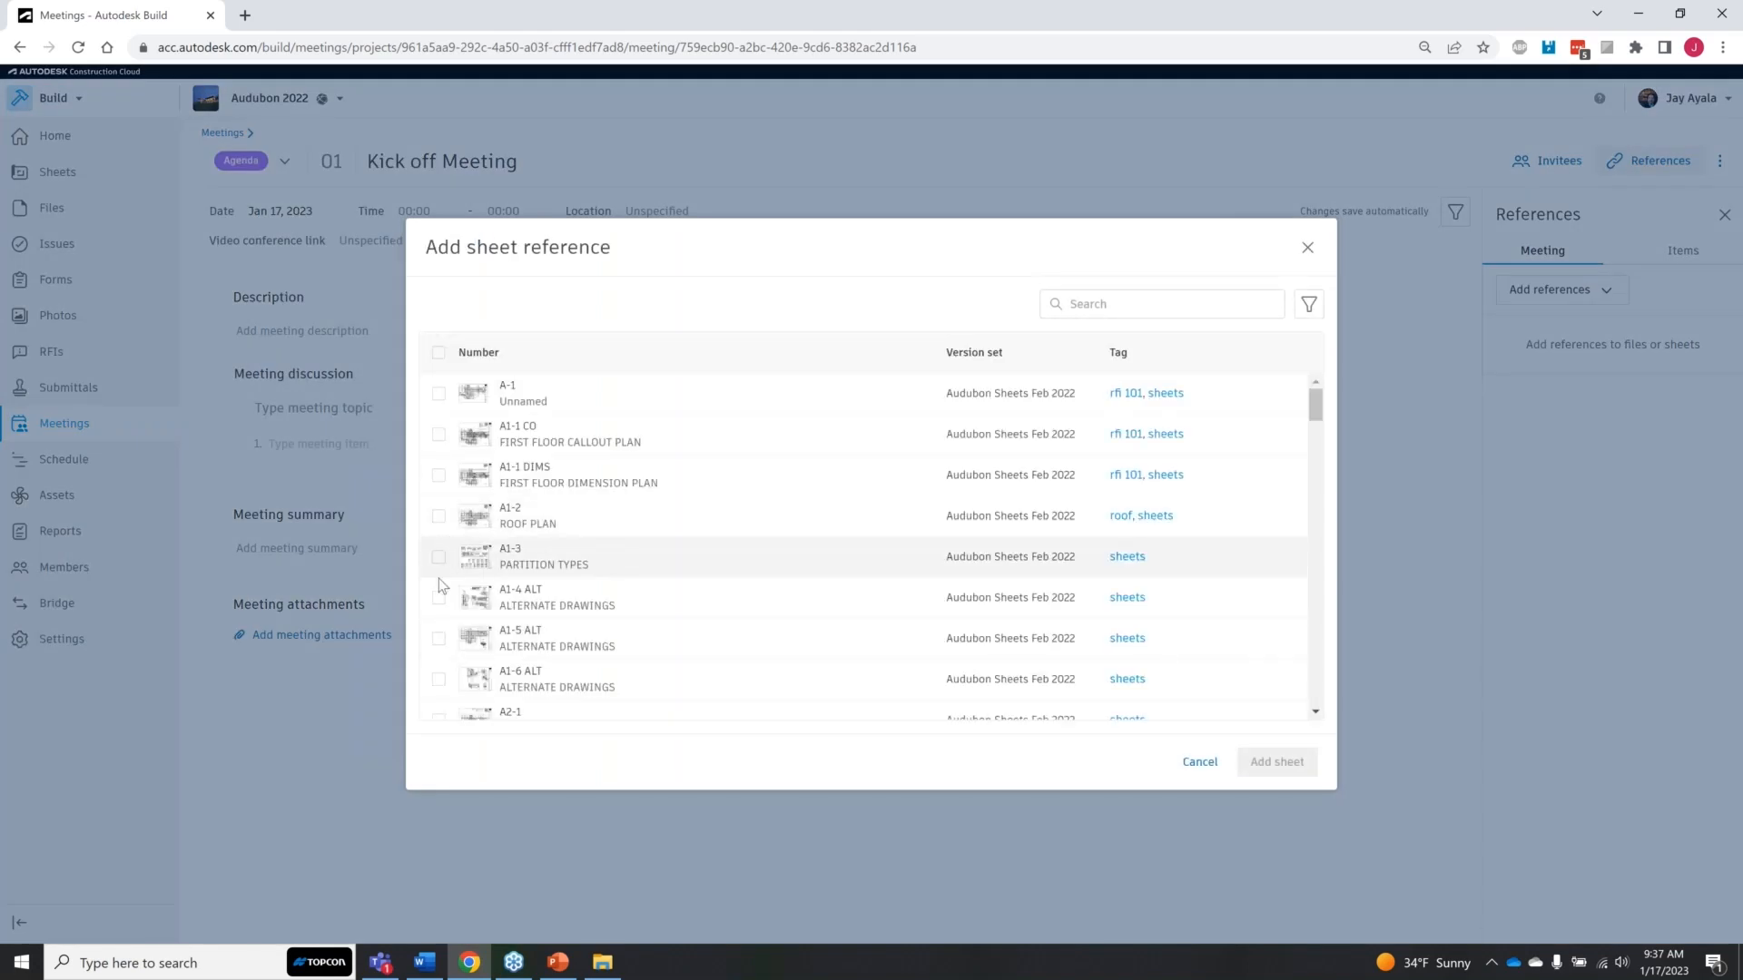
click(438, 475)
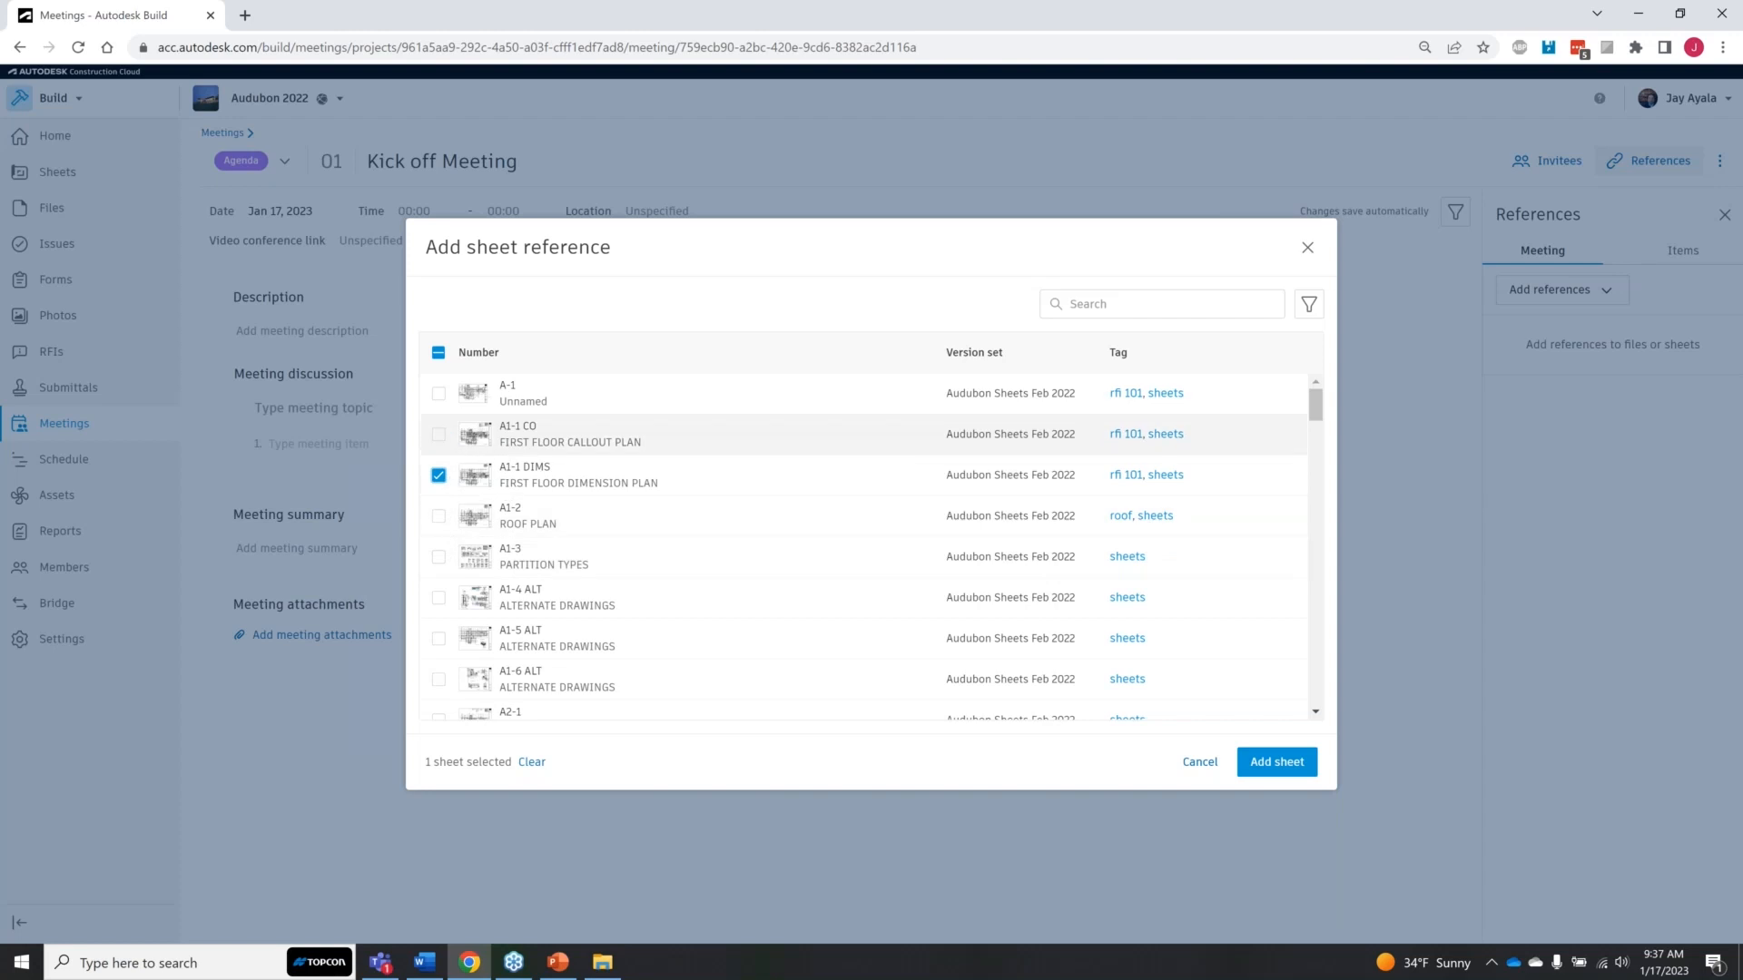
click(438, 393)
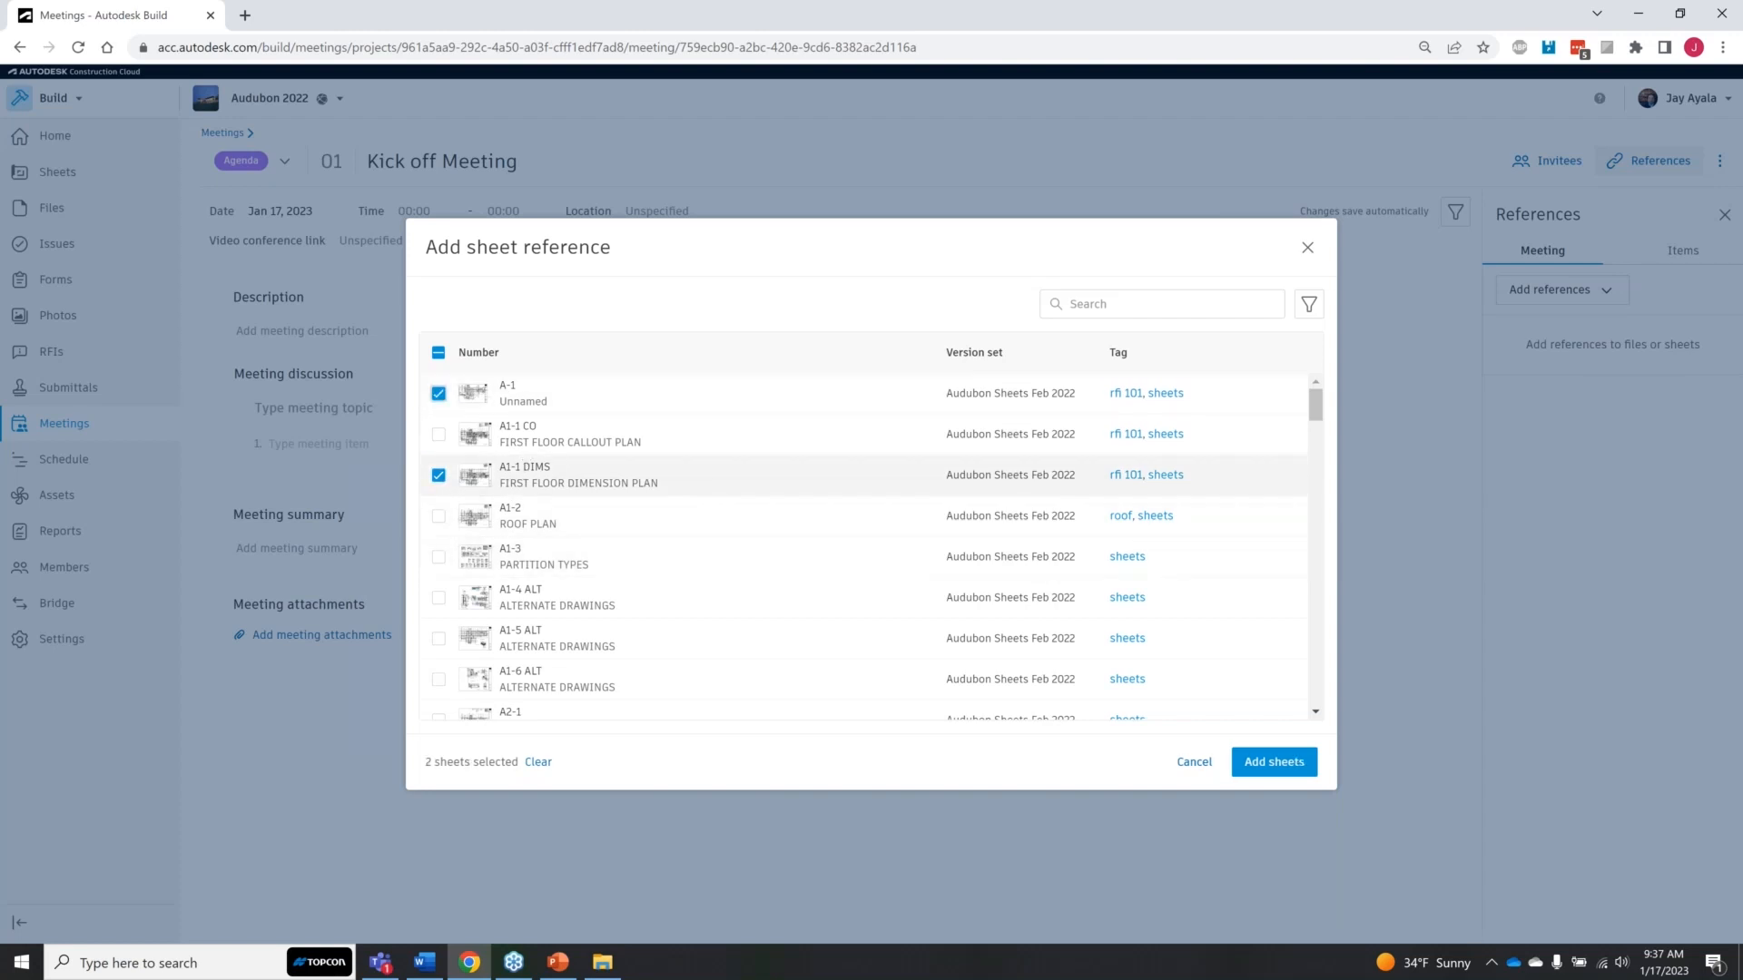
scroll(779, 662, down, 2)
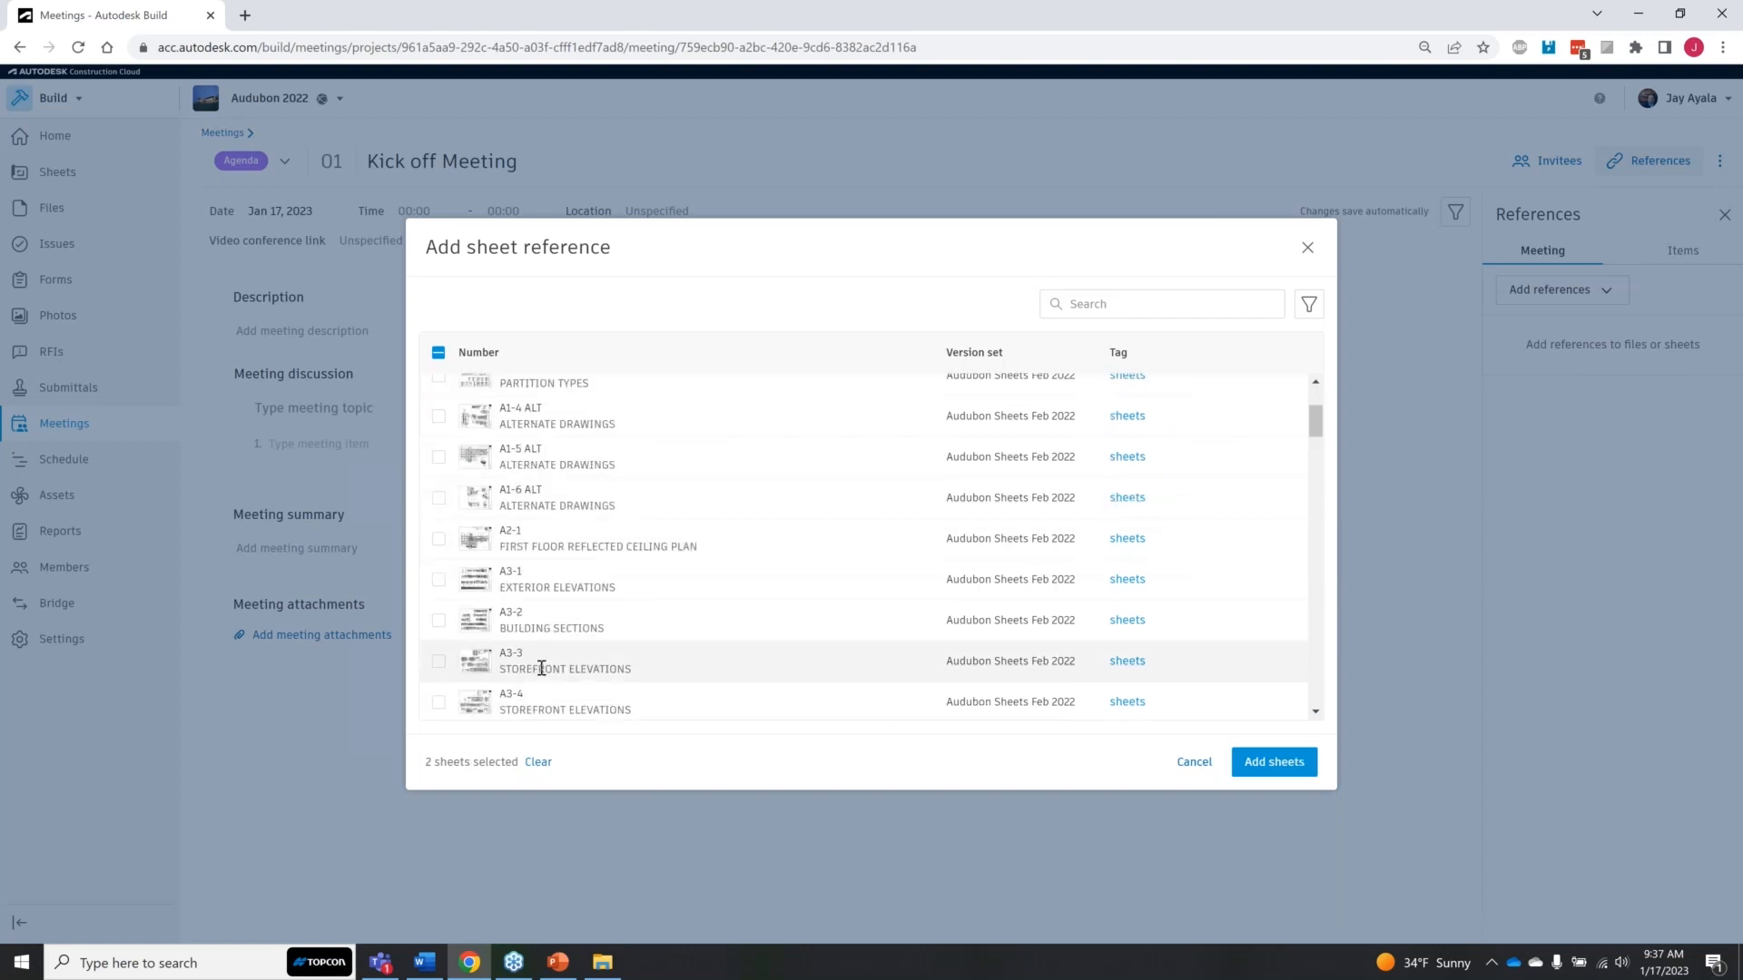
click(439, 661)
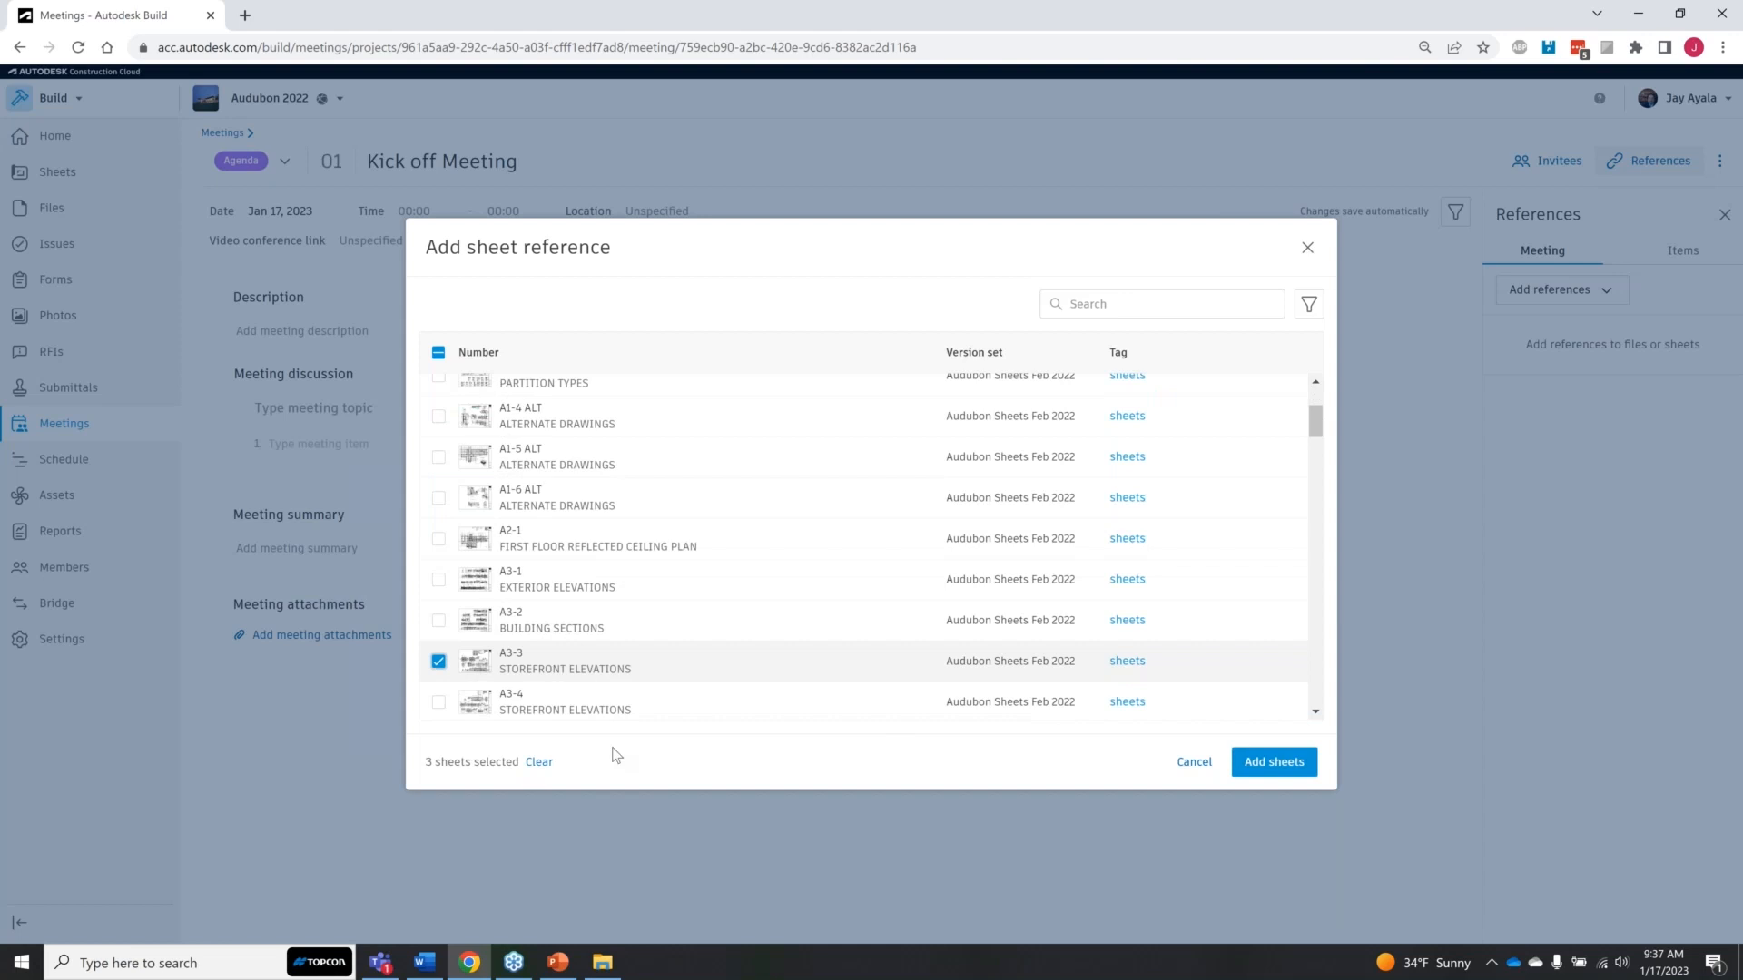
click(1248, 767)
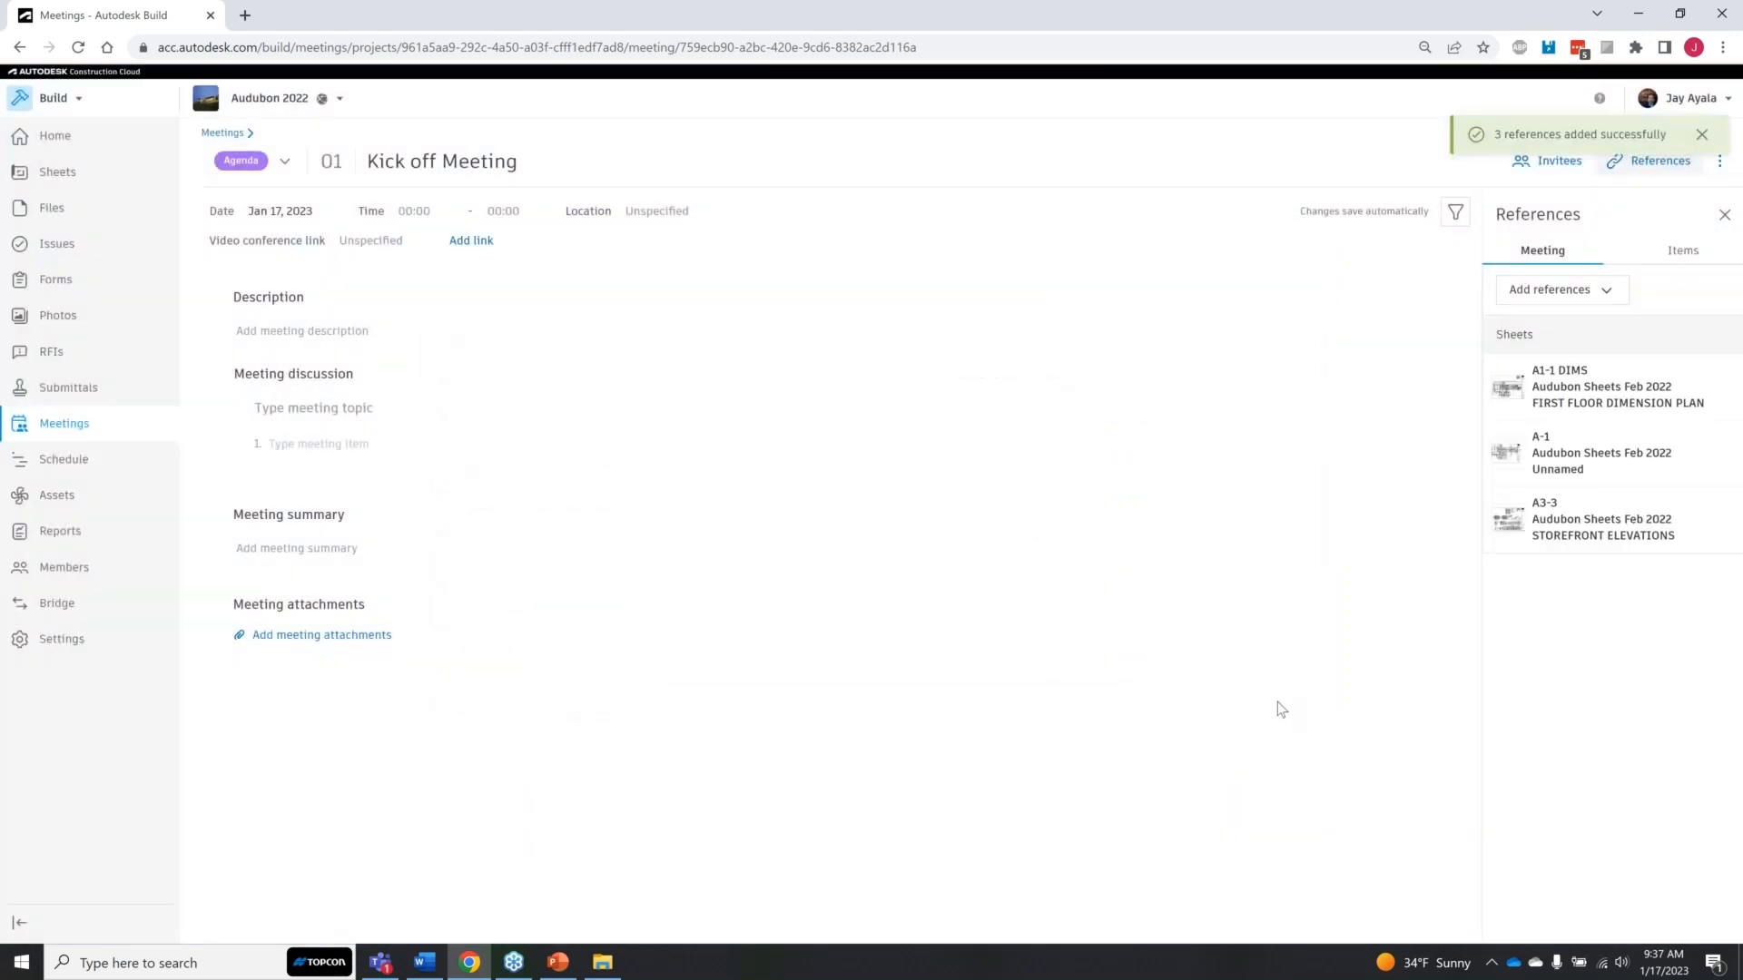
Step: Check which reference types can be added to the meeting and look at the references for meeting items
click(1608, 294)
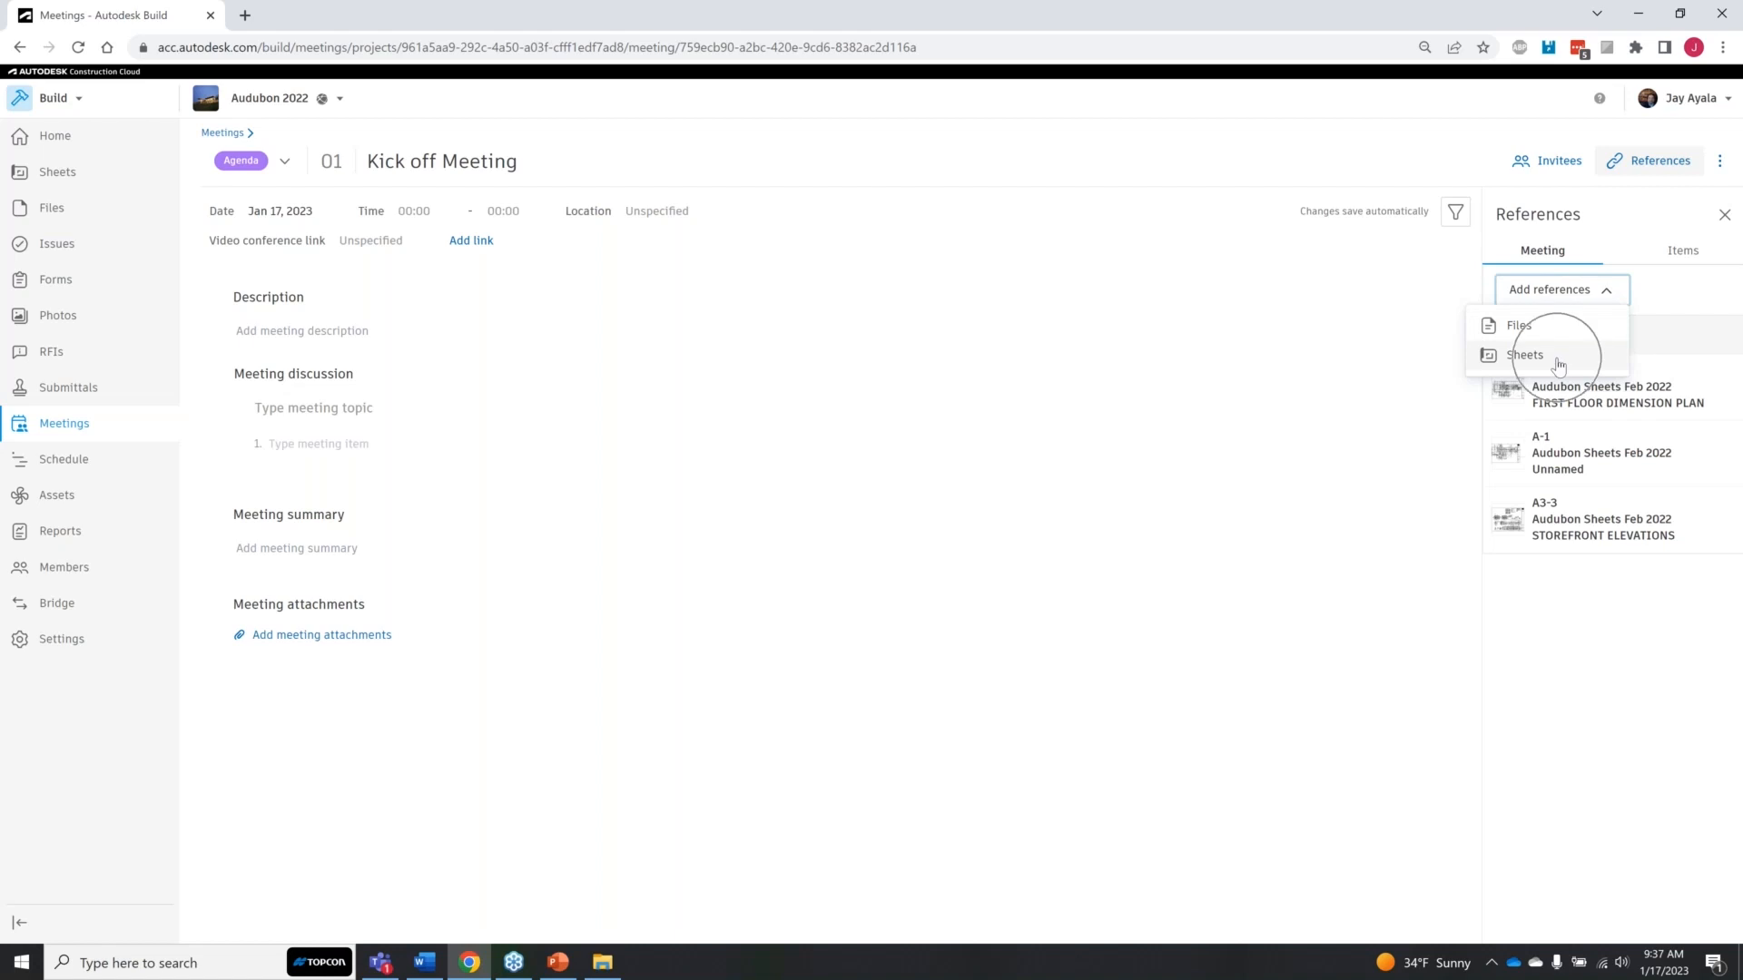
click(1688, 258)
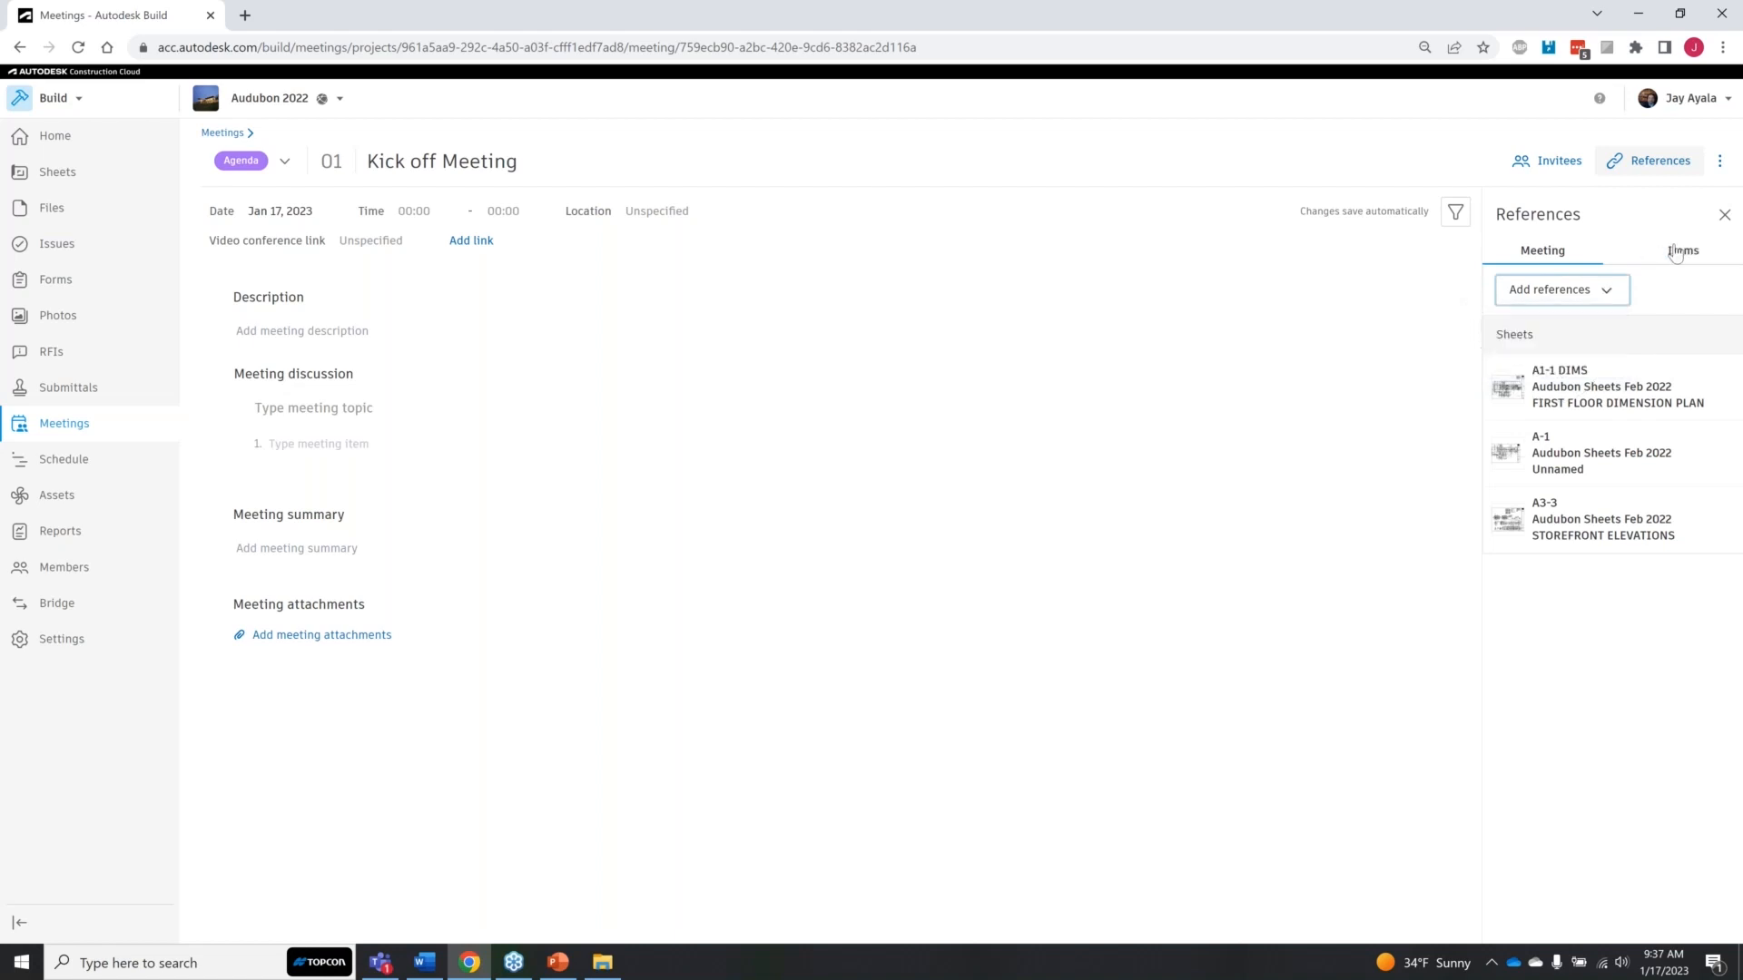
click(1562, 258)
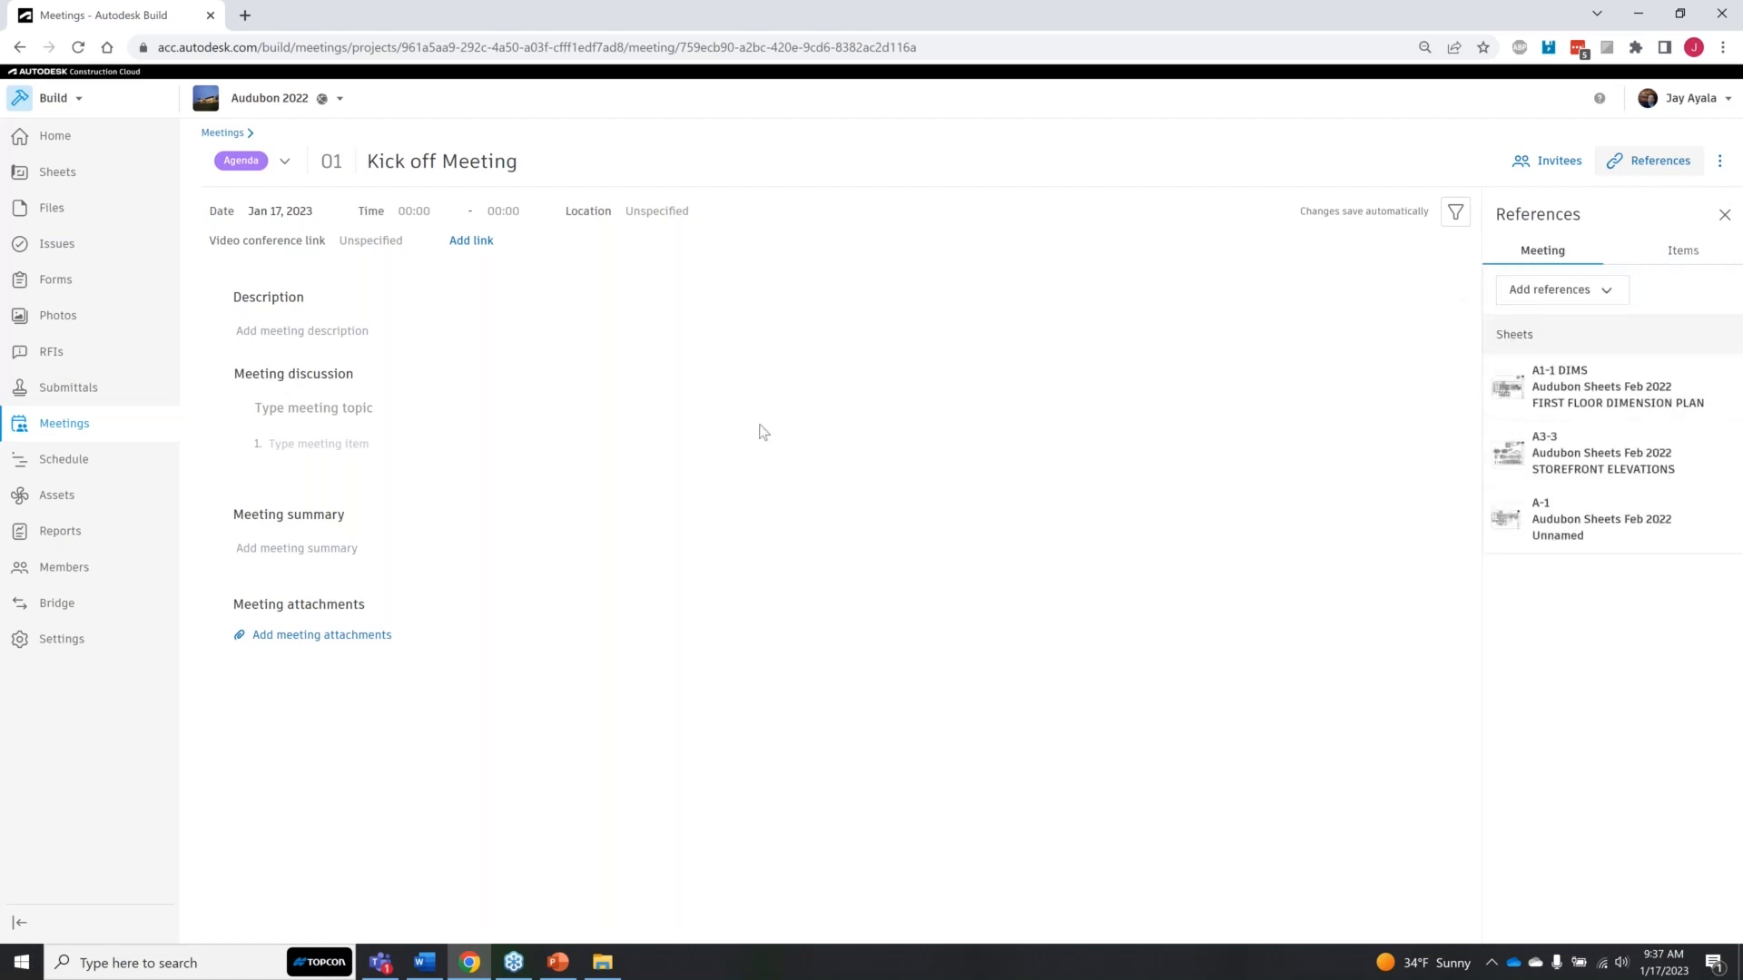
Step: Schedule the meeting for Jan 23, 2023, from 8:00 AM to 8:30 AM
click(277, 219)
click(300, 424)
click(420, 214)
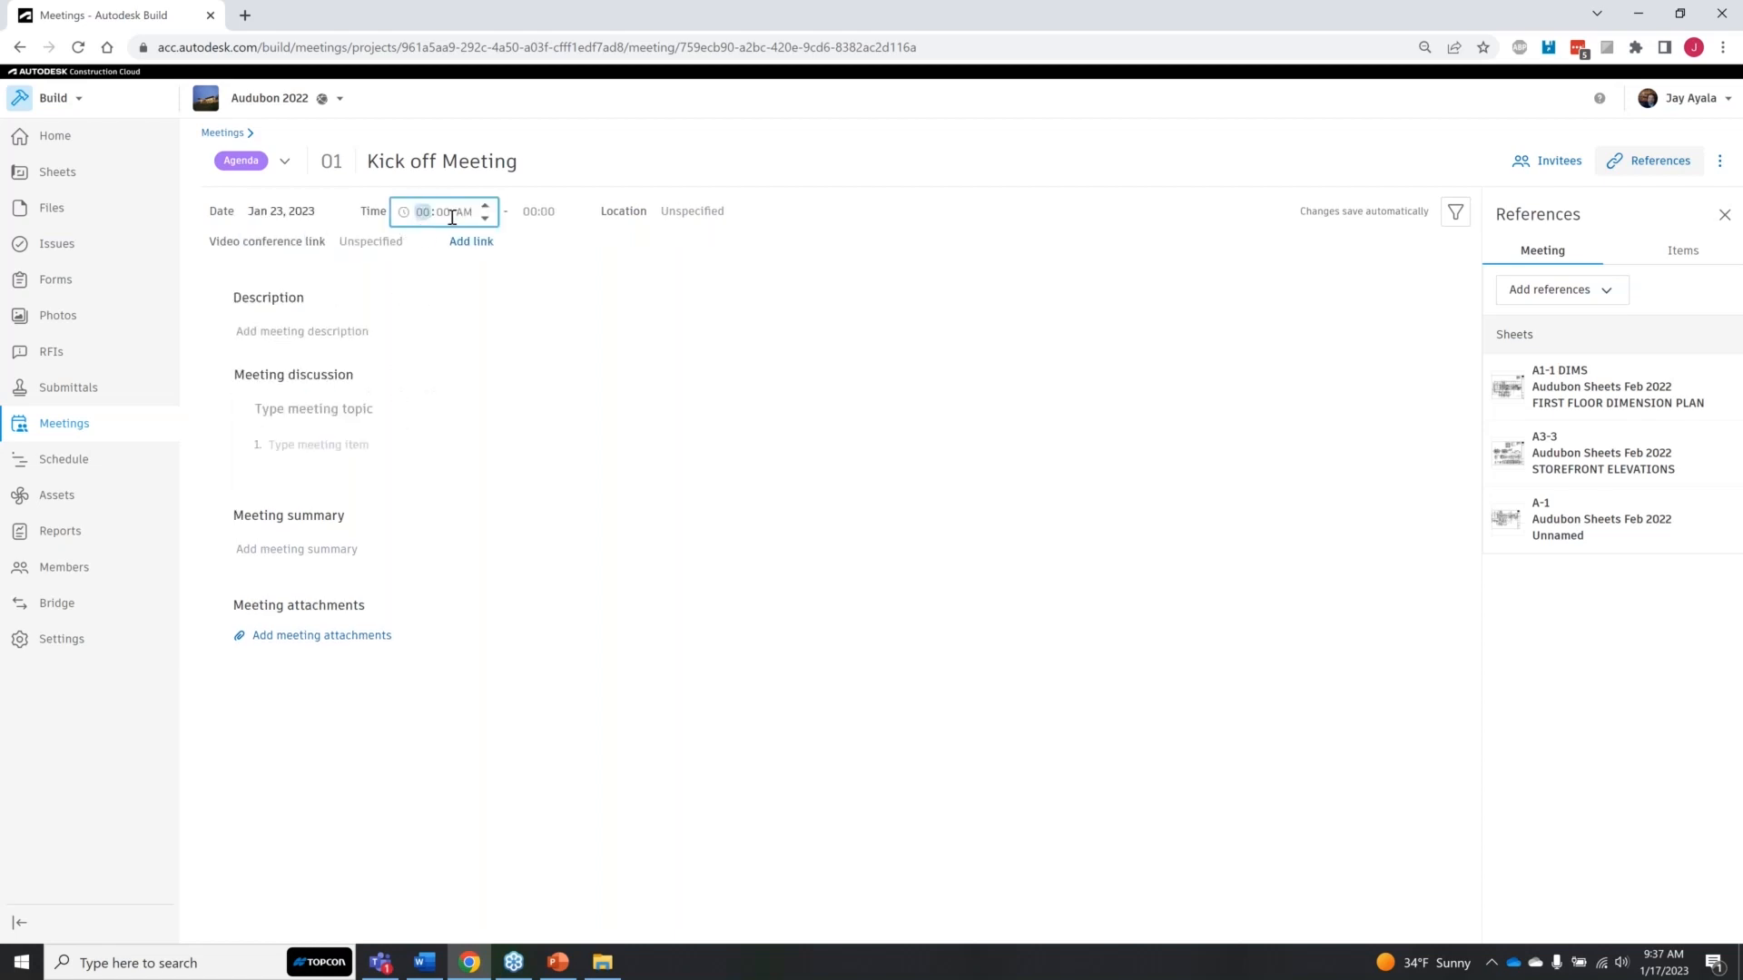
text(8:00 AM)
click(545, 212)
text(8:)
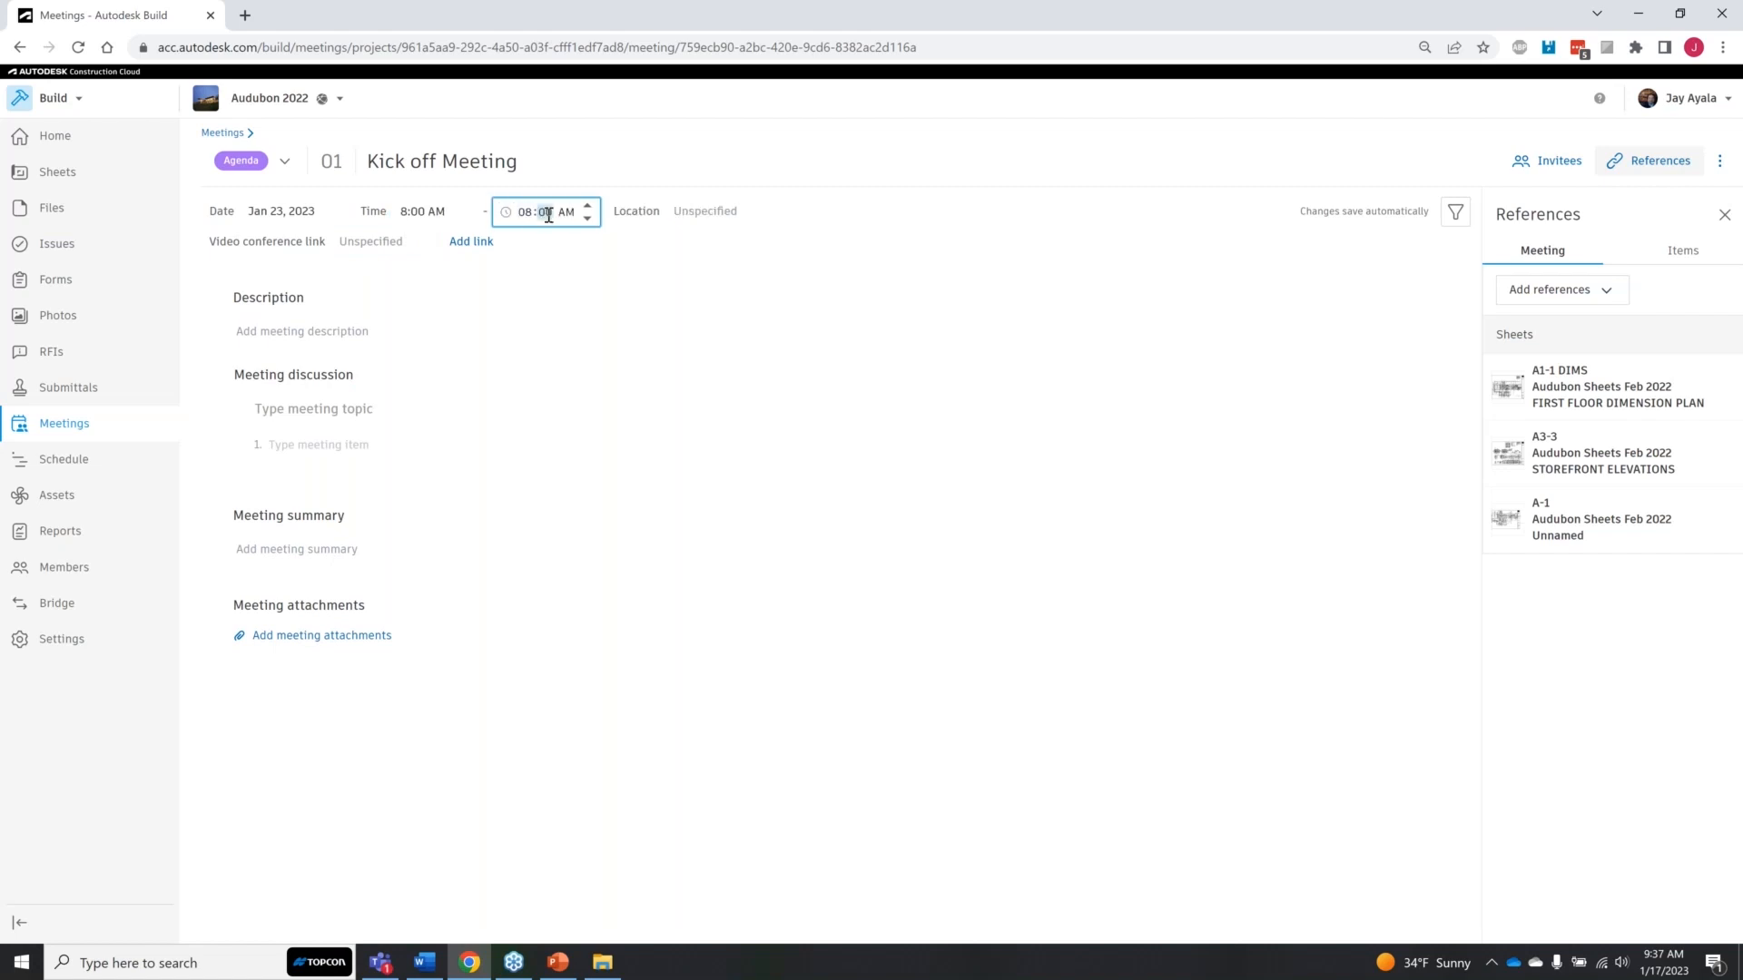
text(30)
Step: Set the meeting location to "Virtual"
click(704, 212)
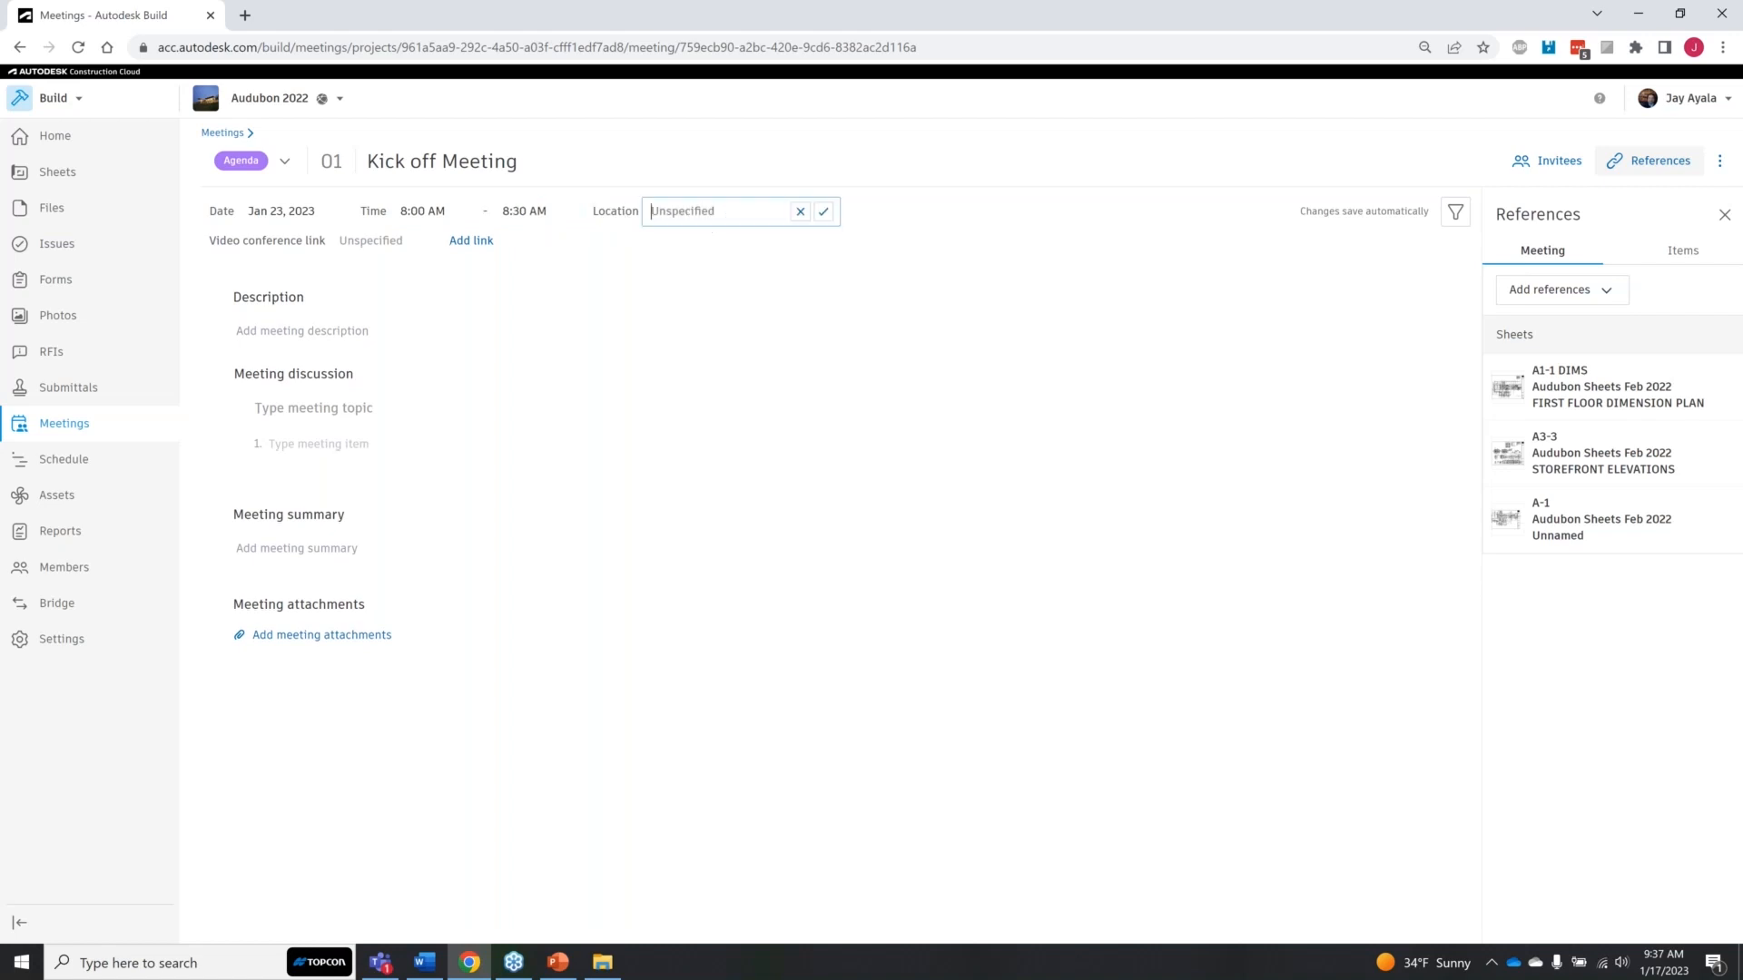
text(Virtual)
click(706, 285)
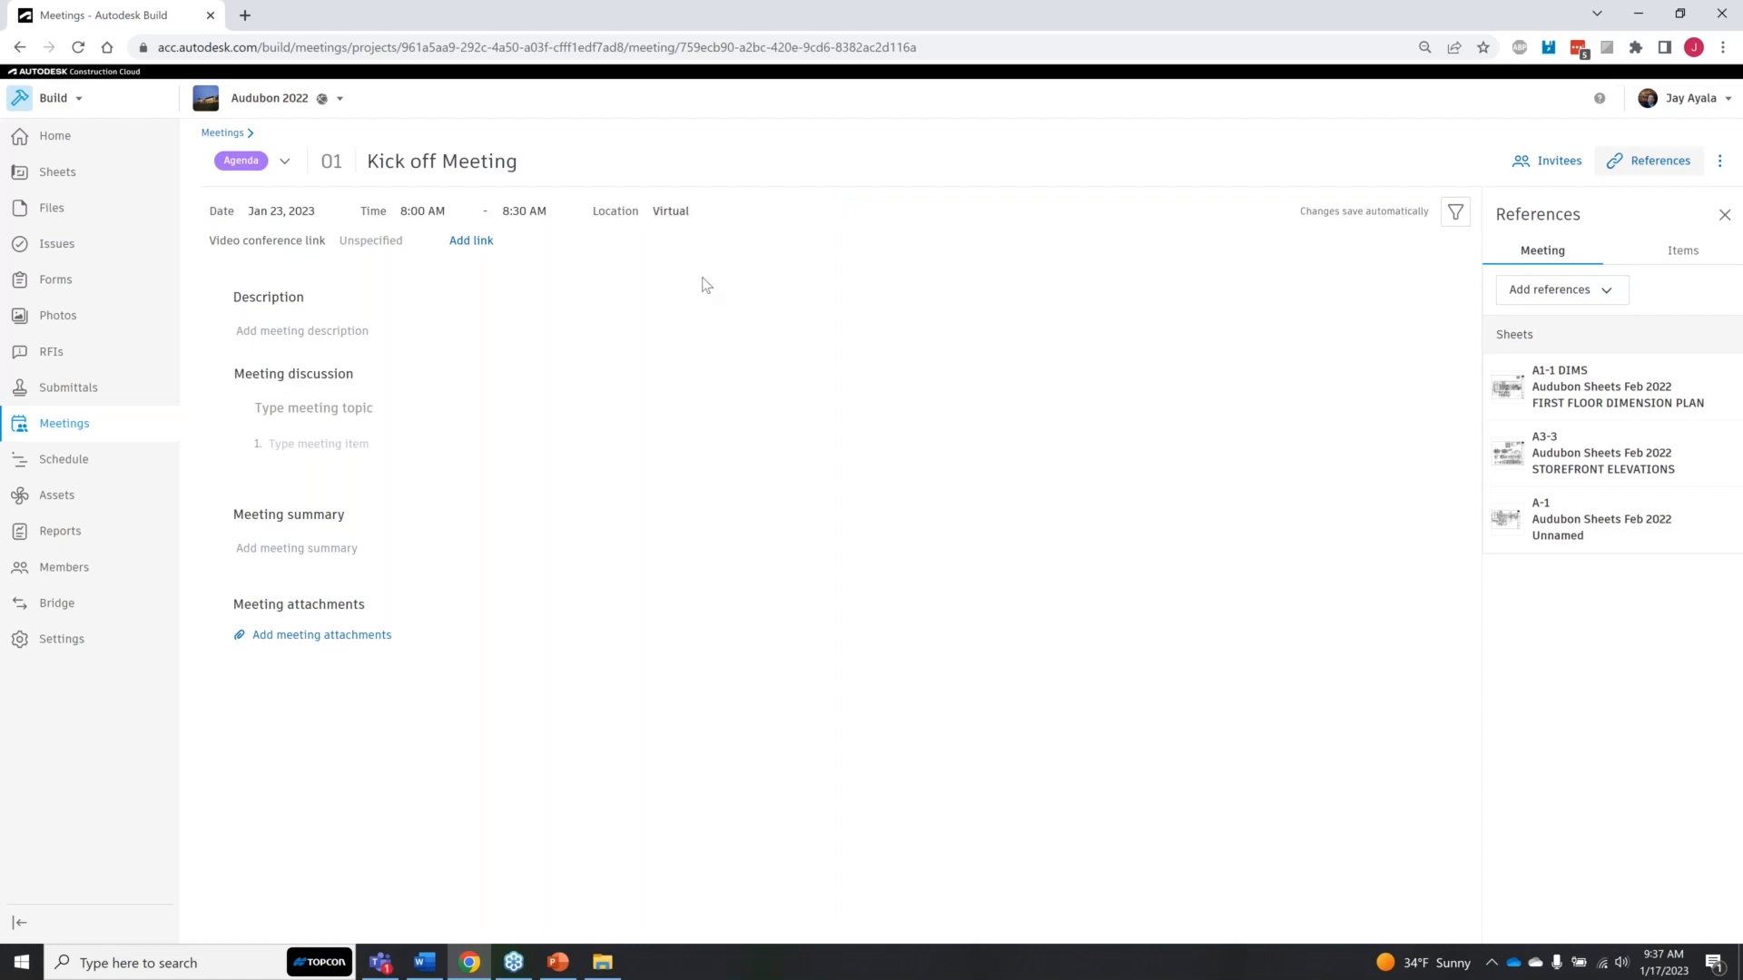
Step: Display the services available for adding a video conference link to the meeting
click(276, 243)
click(362, 245)
click(362, 246)
click(472, 245)
click(471, 245)
click(472, 244)
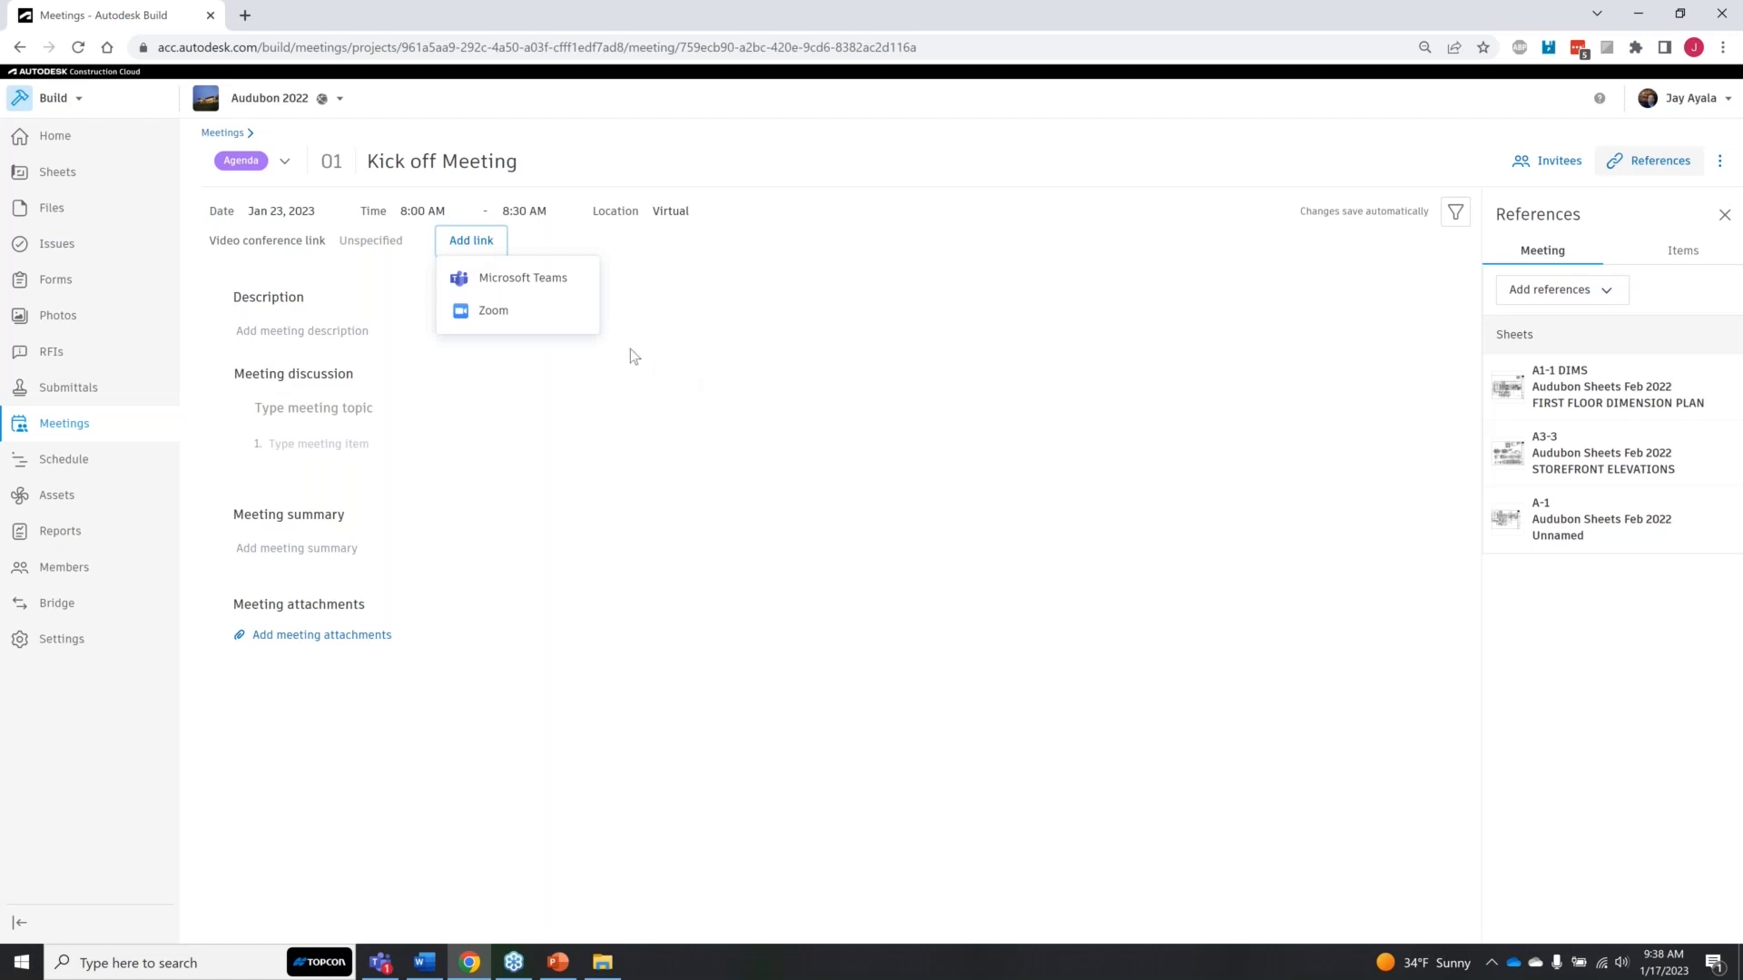
Step: Add a Microsoft Teams video conference link to the meeting using the existing Microsoft account
click(556, 283)
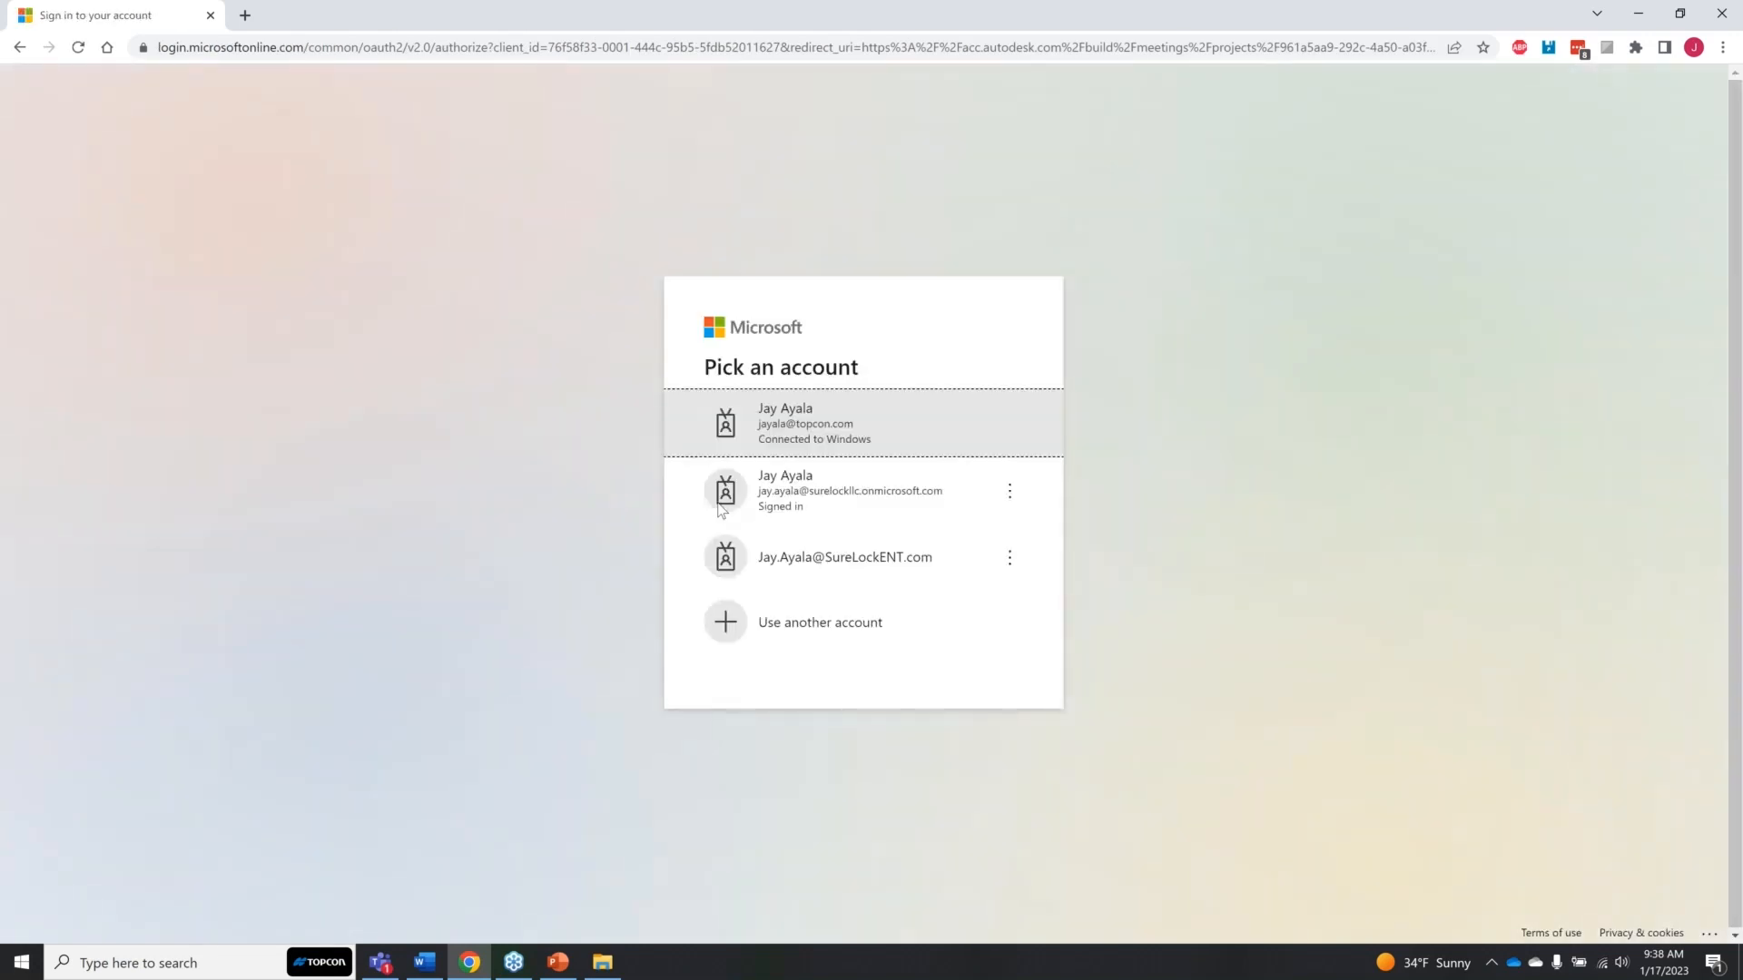
click(839, 437)
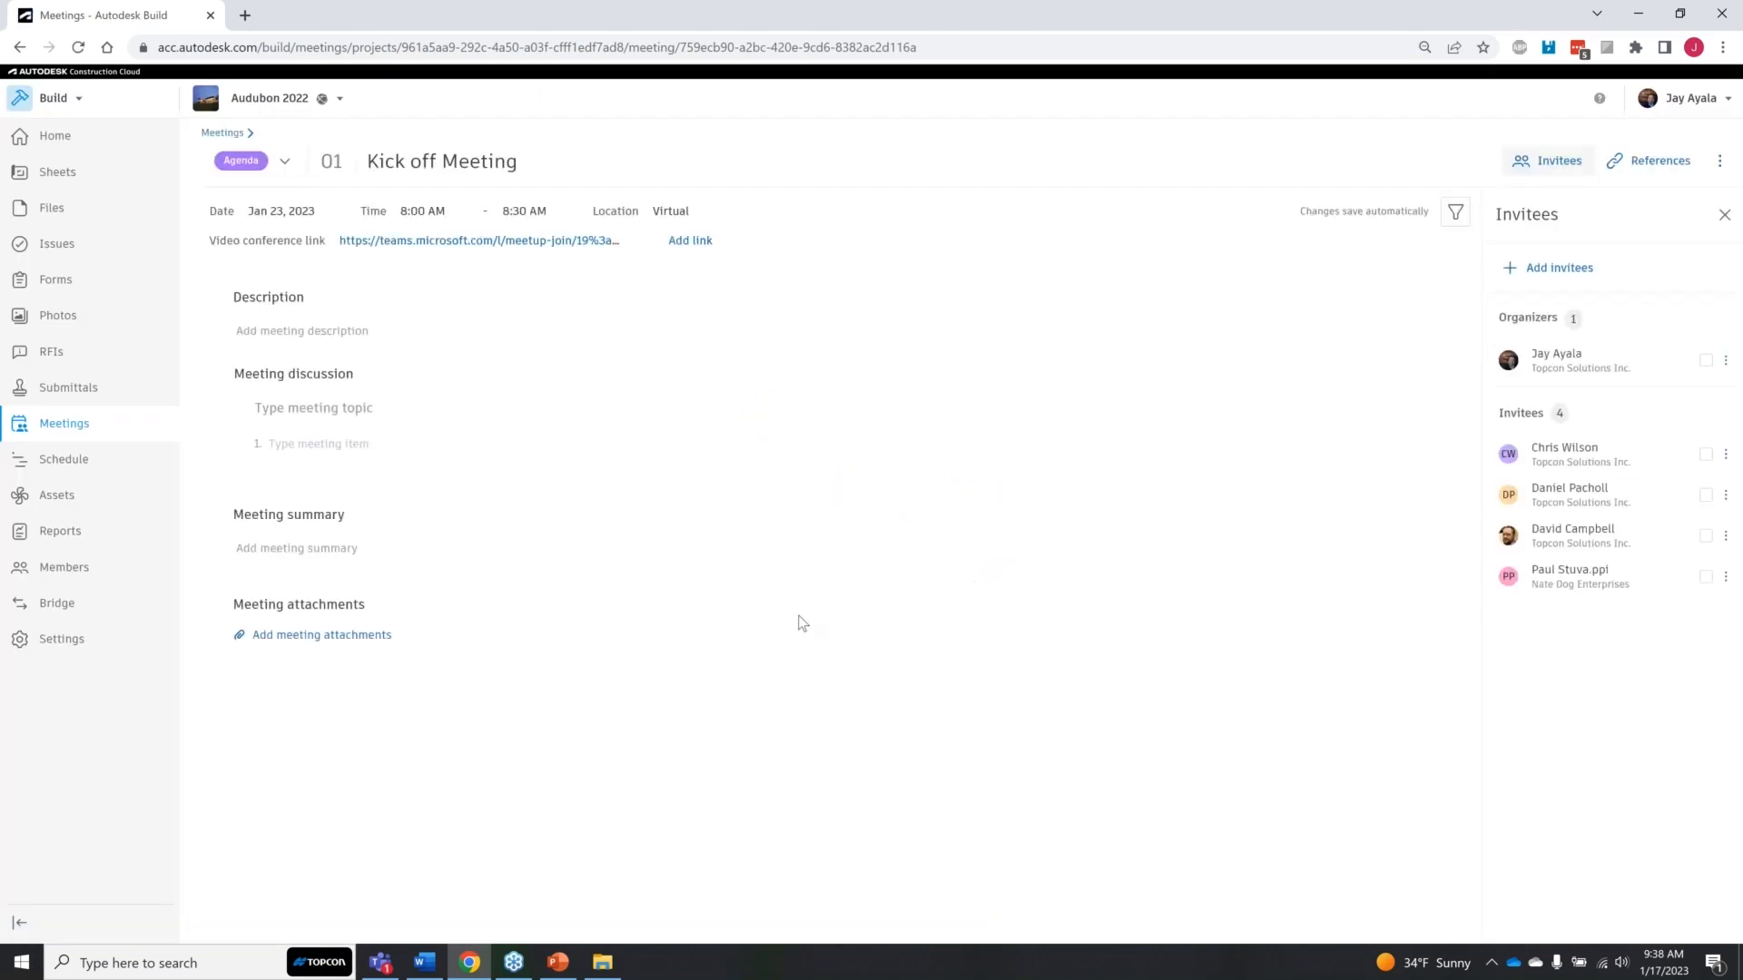
key(ctrl)
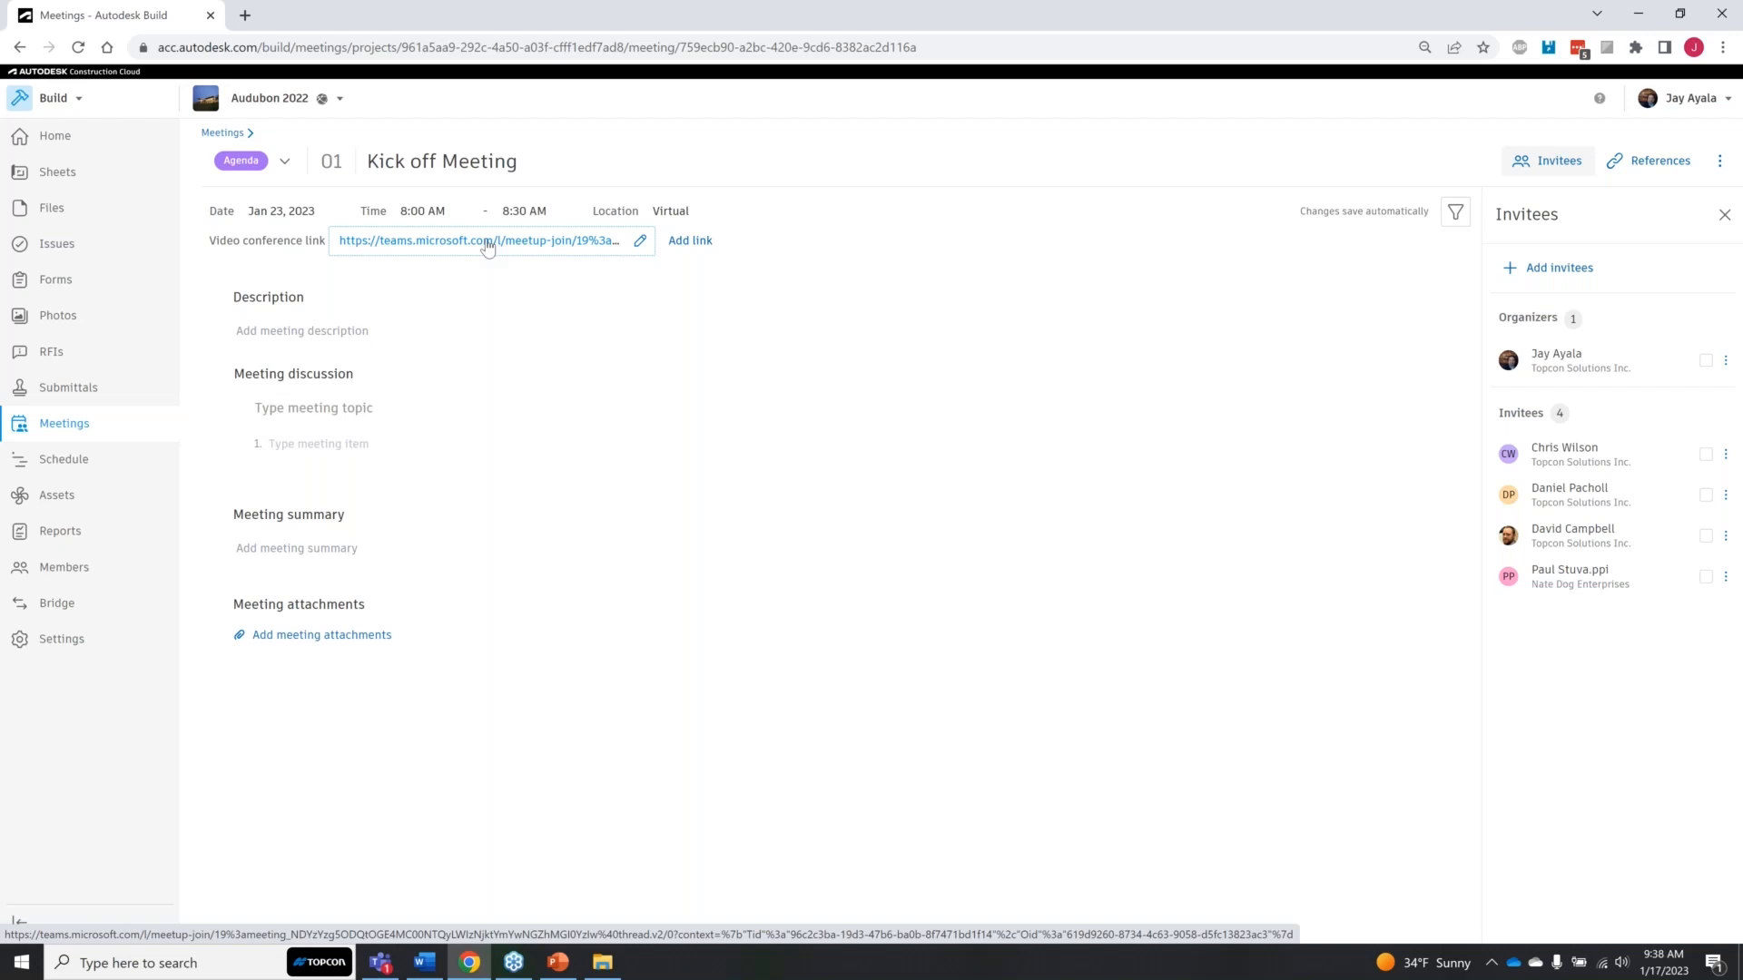
key(ctrl)
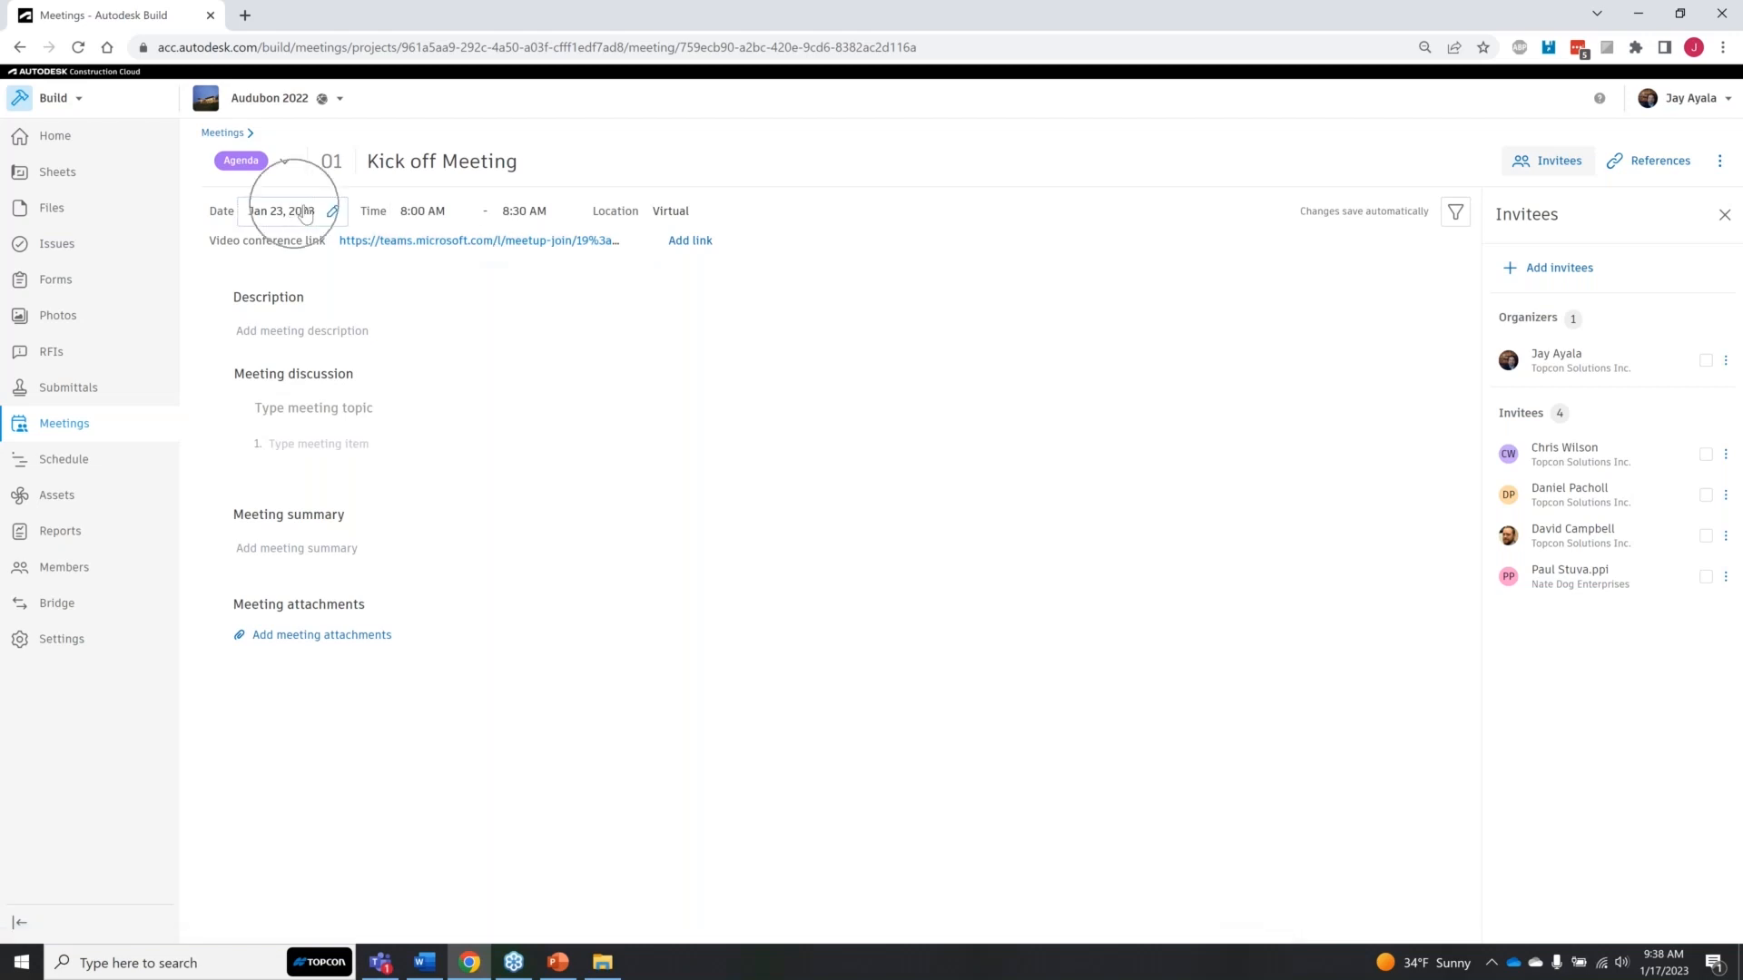
key(ctrl)
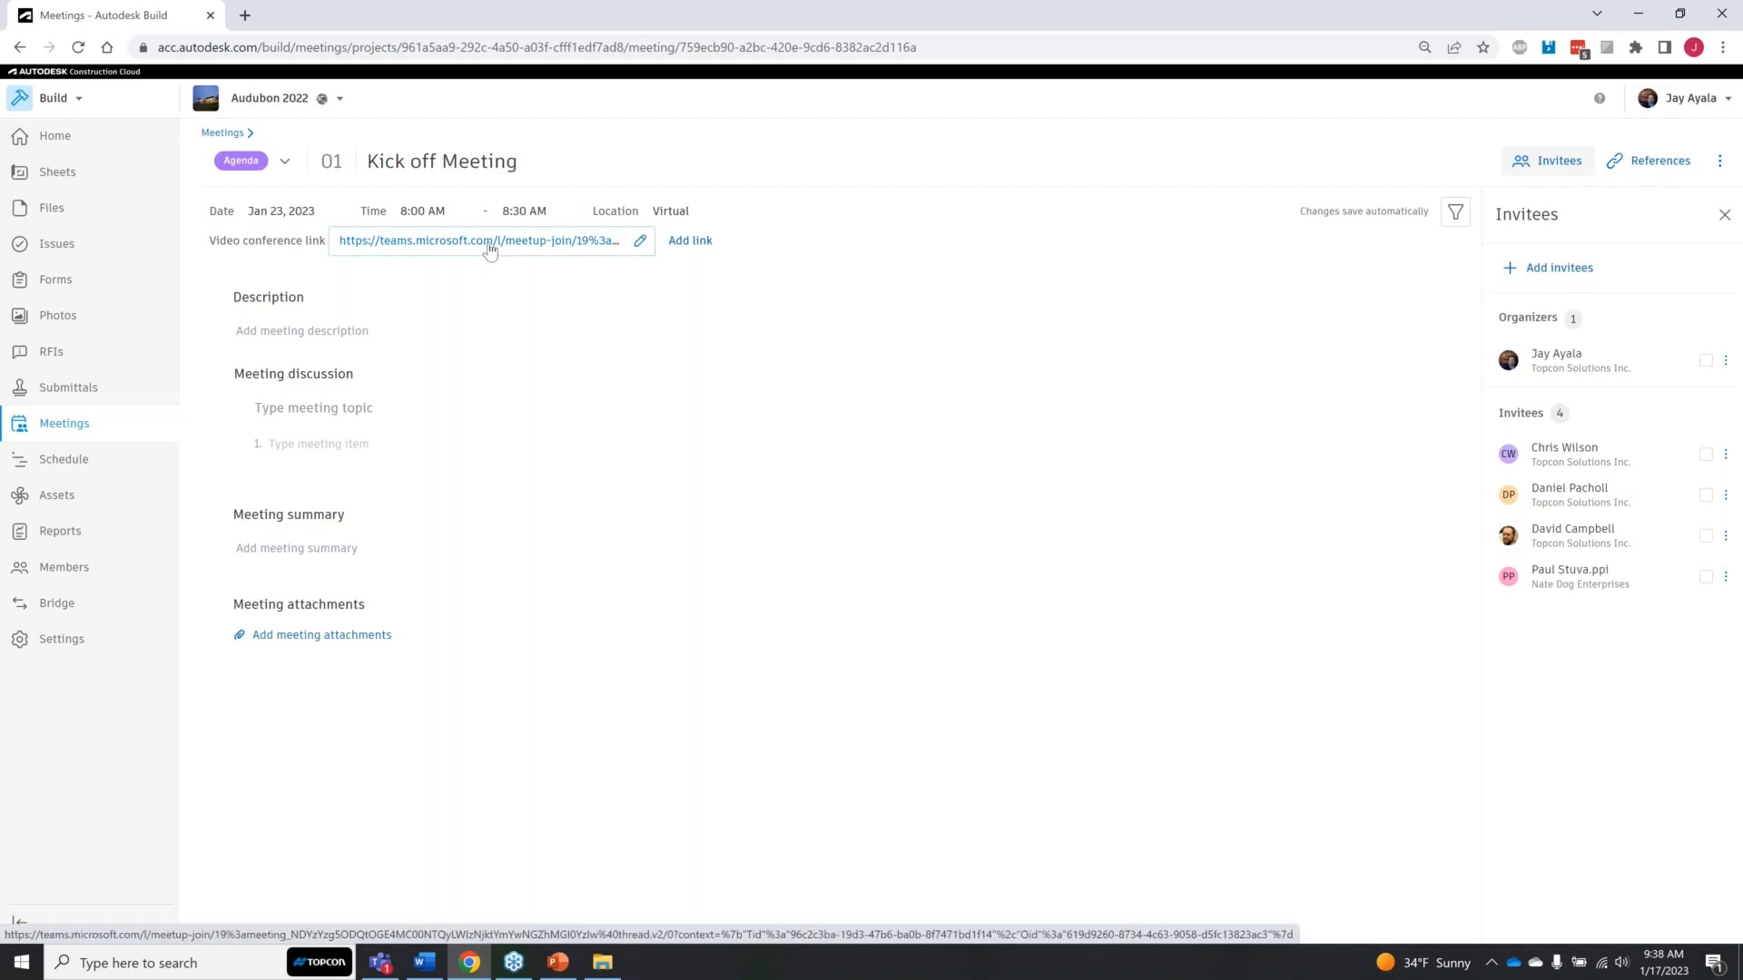
Step: Enter "Kick off Monday Morning Meetin" as the meeting description
click(363, 336)
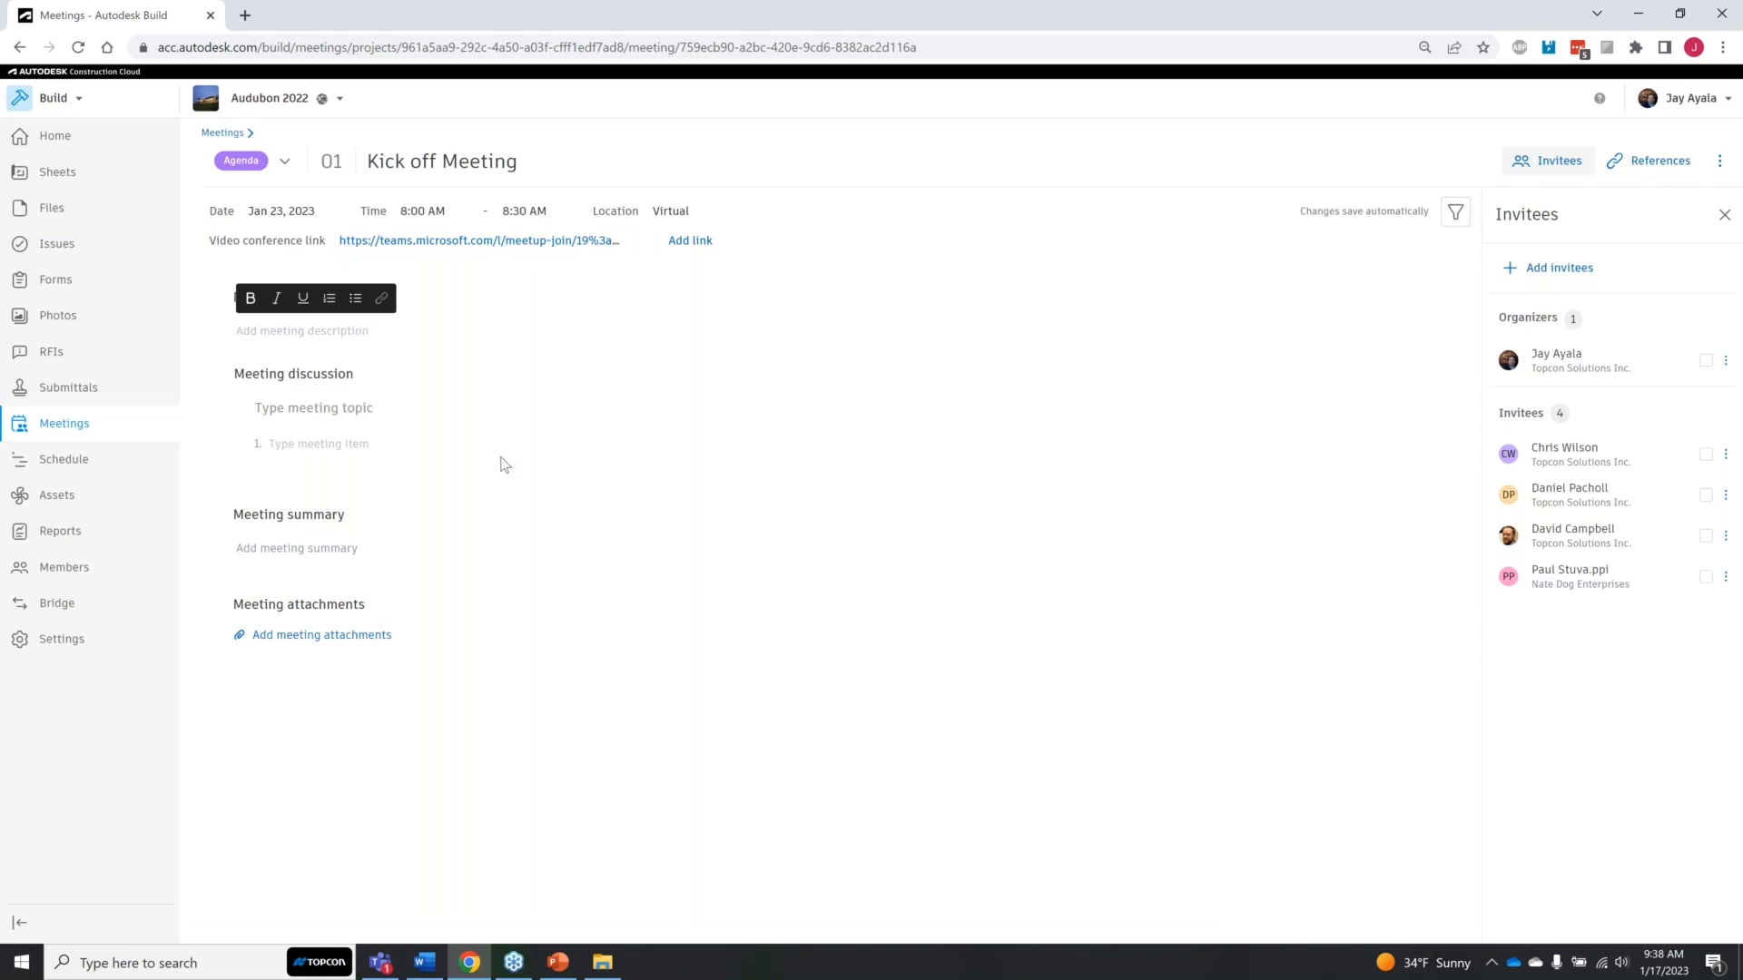
text(Kick off Monday Morning Meetin)
Step: Add three topics to the meeting discussion: "At Risk Items", "Constructability" and "Equipment"
click(322, 409)
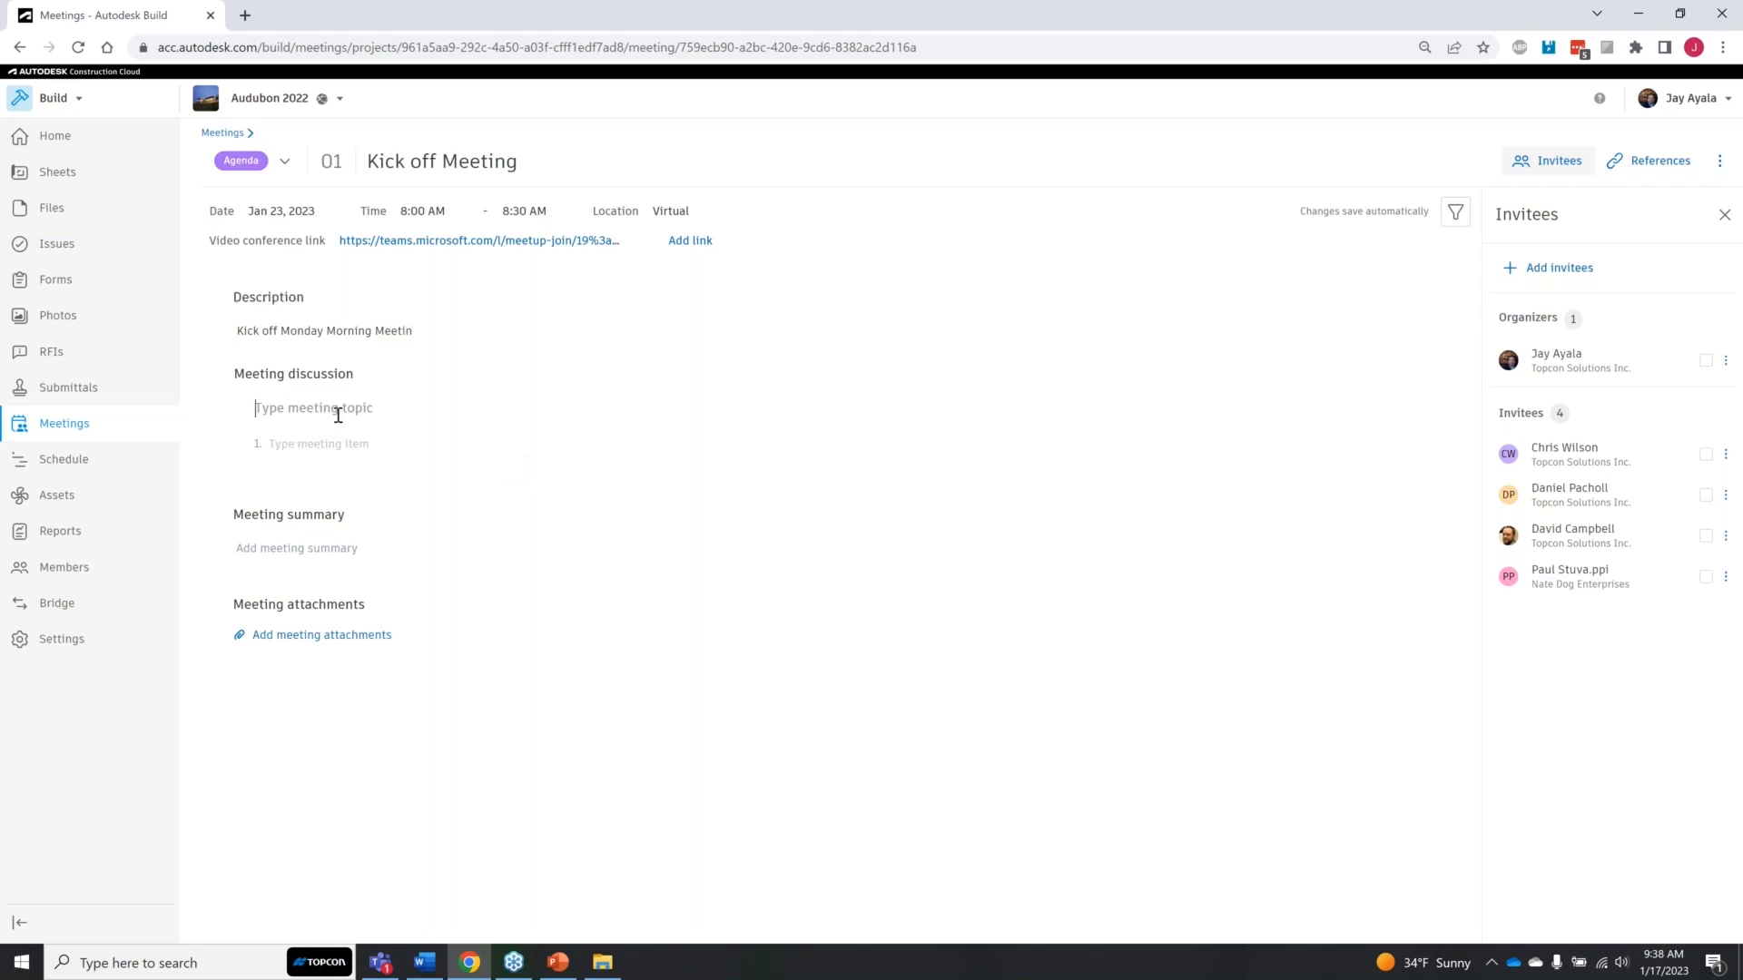
text(At Risk Items)
click(338, 448)
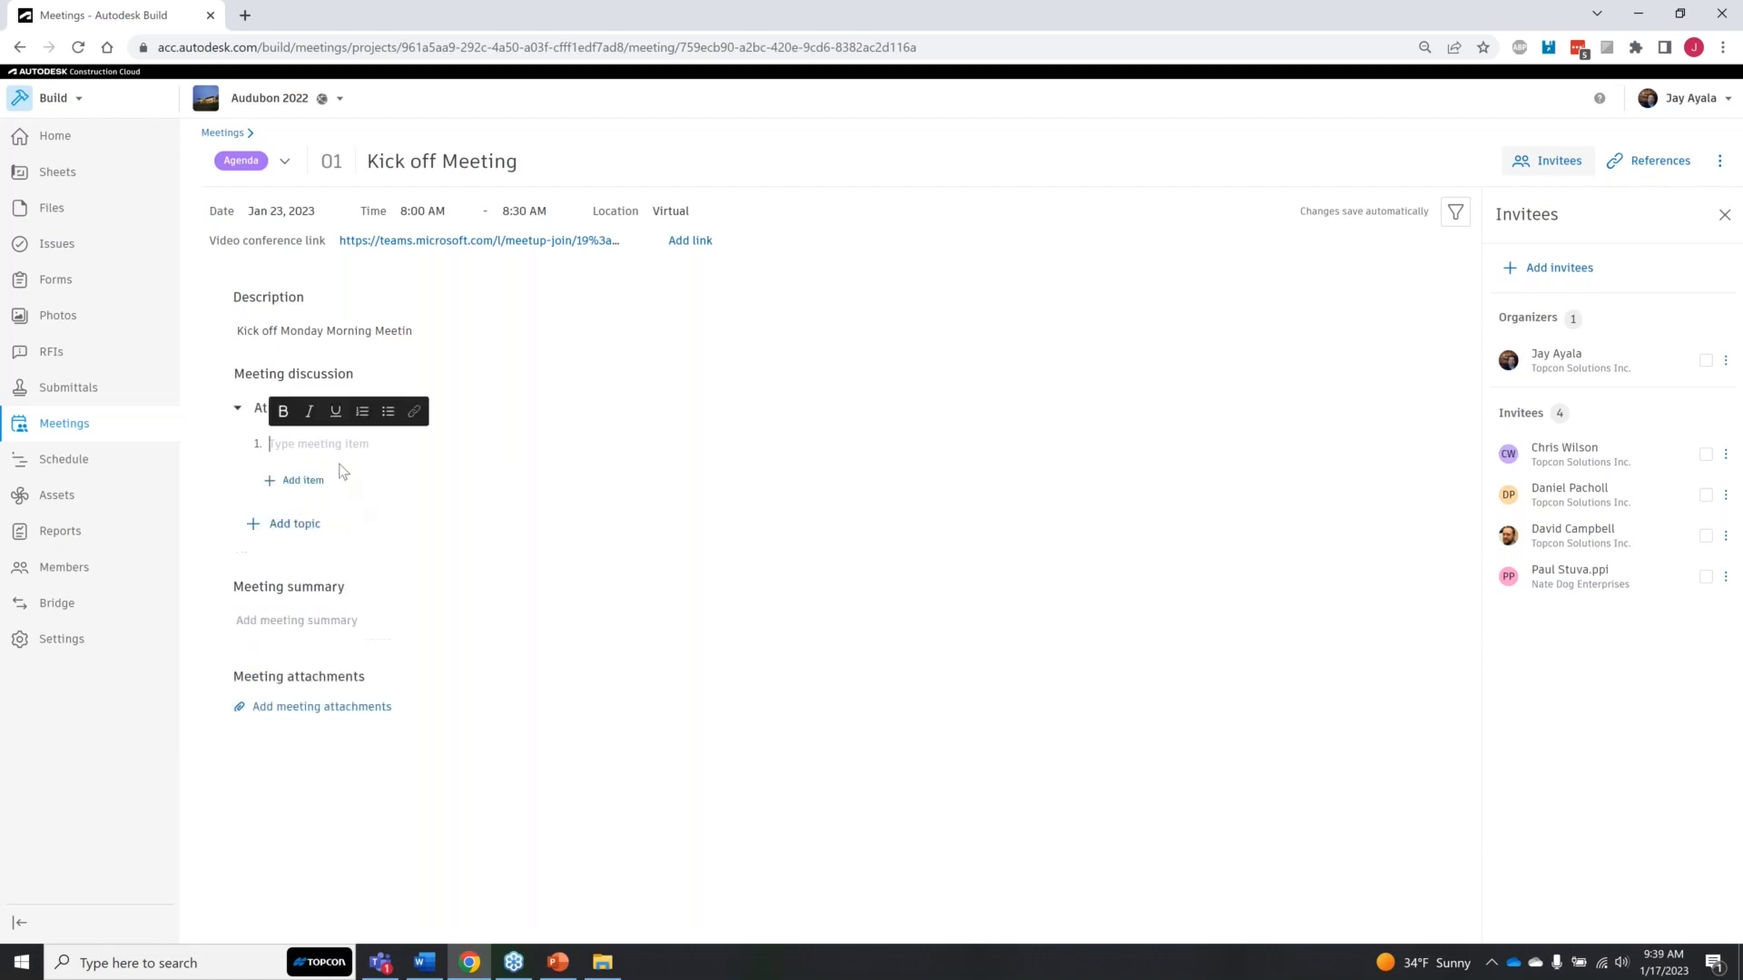
click(320, 523)
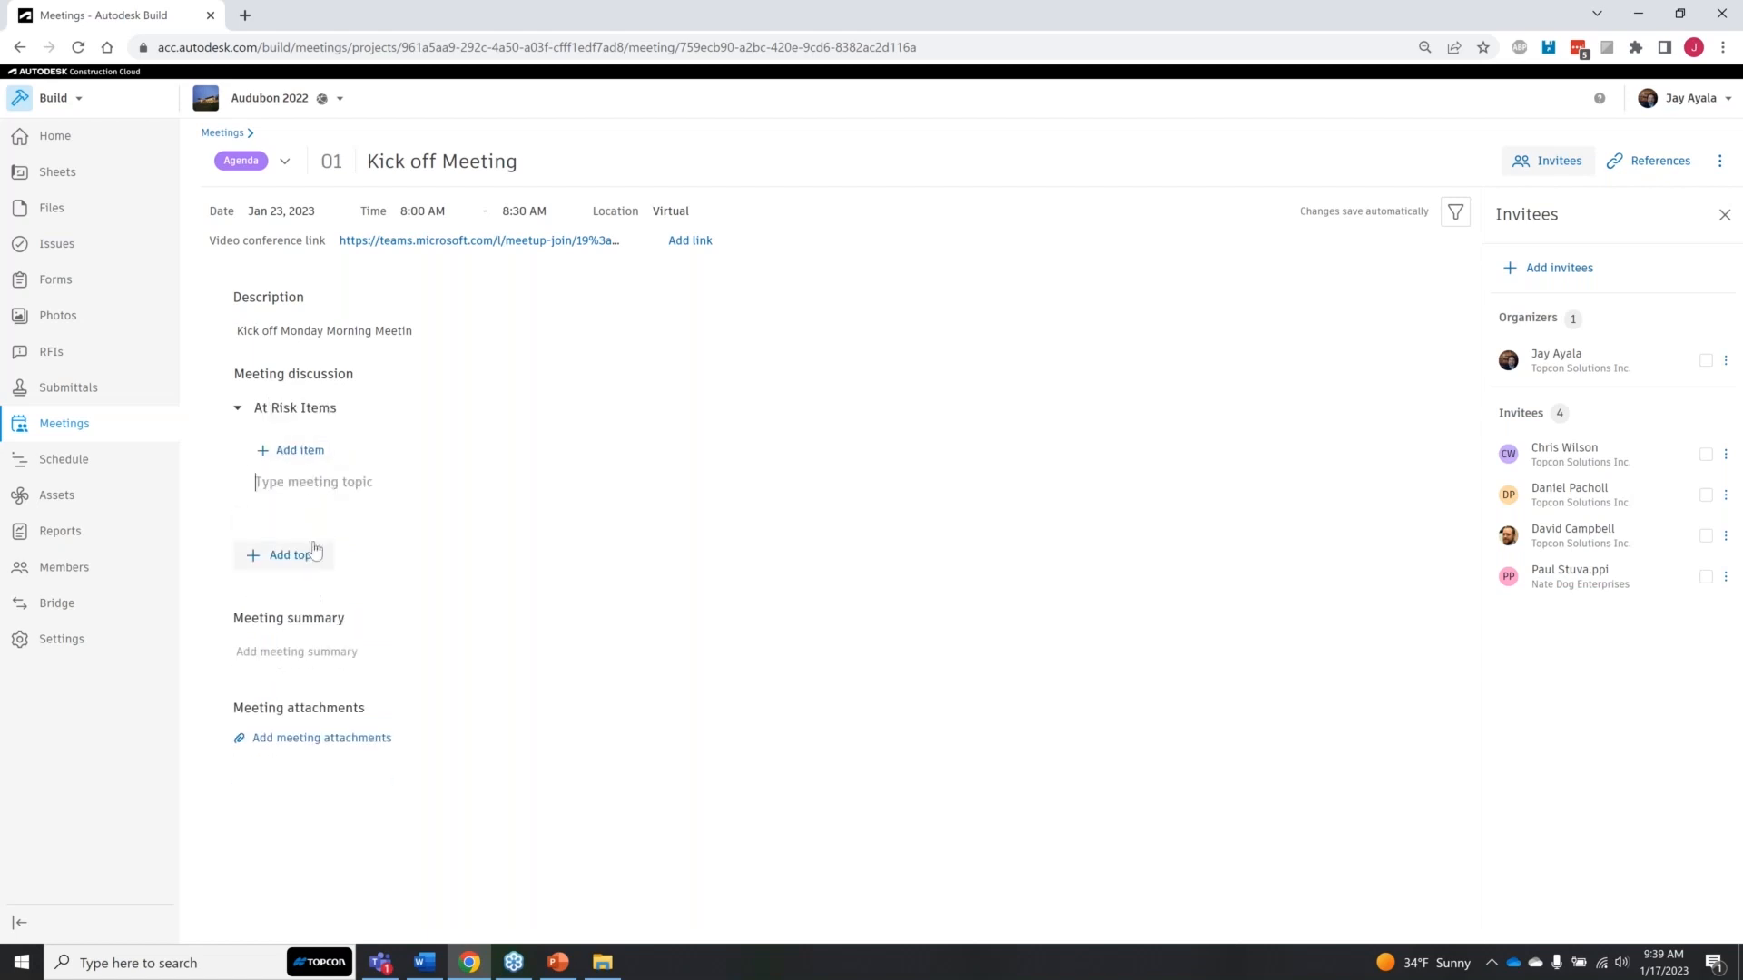
click(313, 486)
text(Constructability)
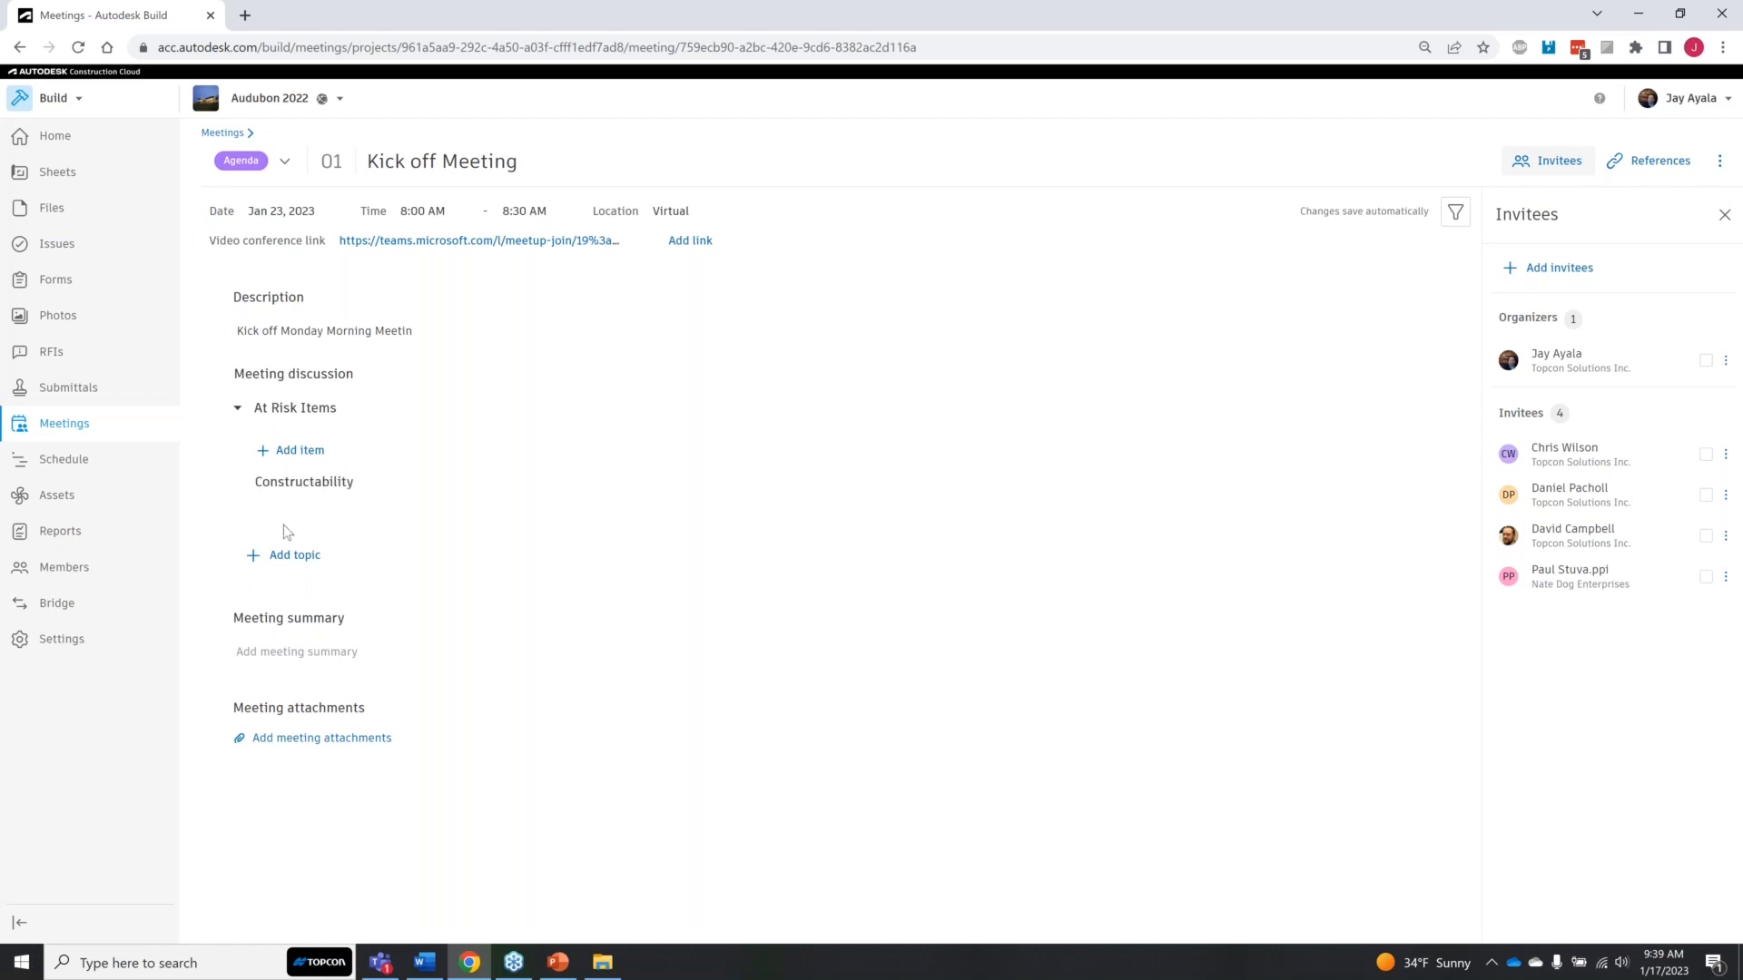
key(Return)
click(259, 557)
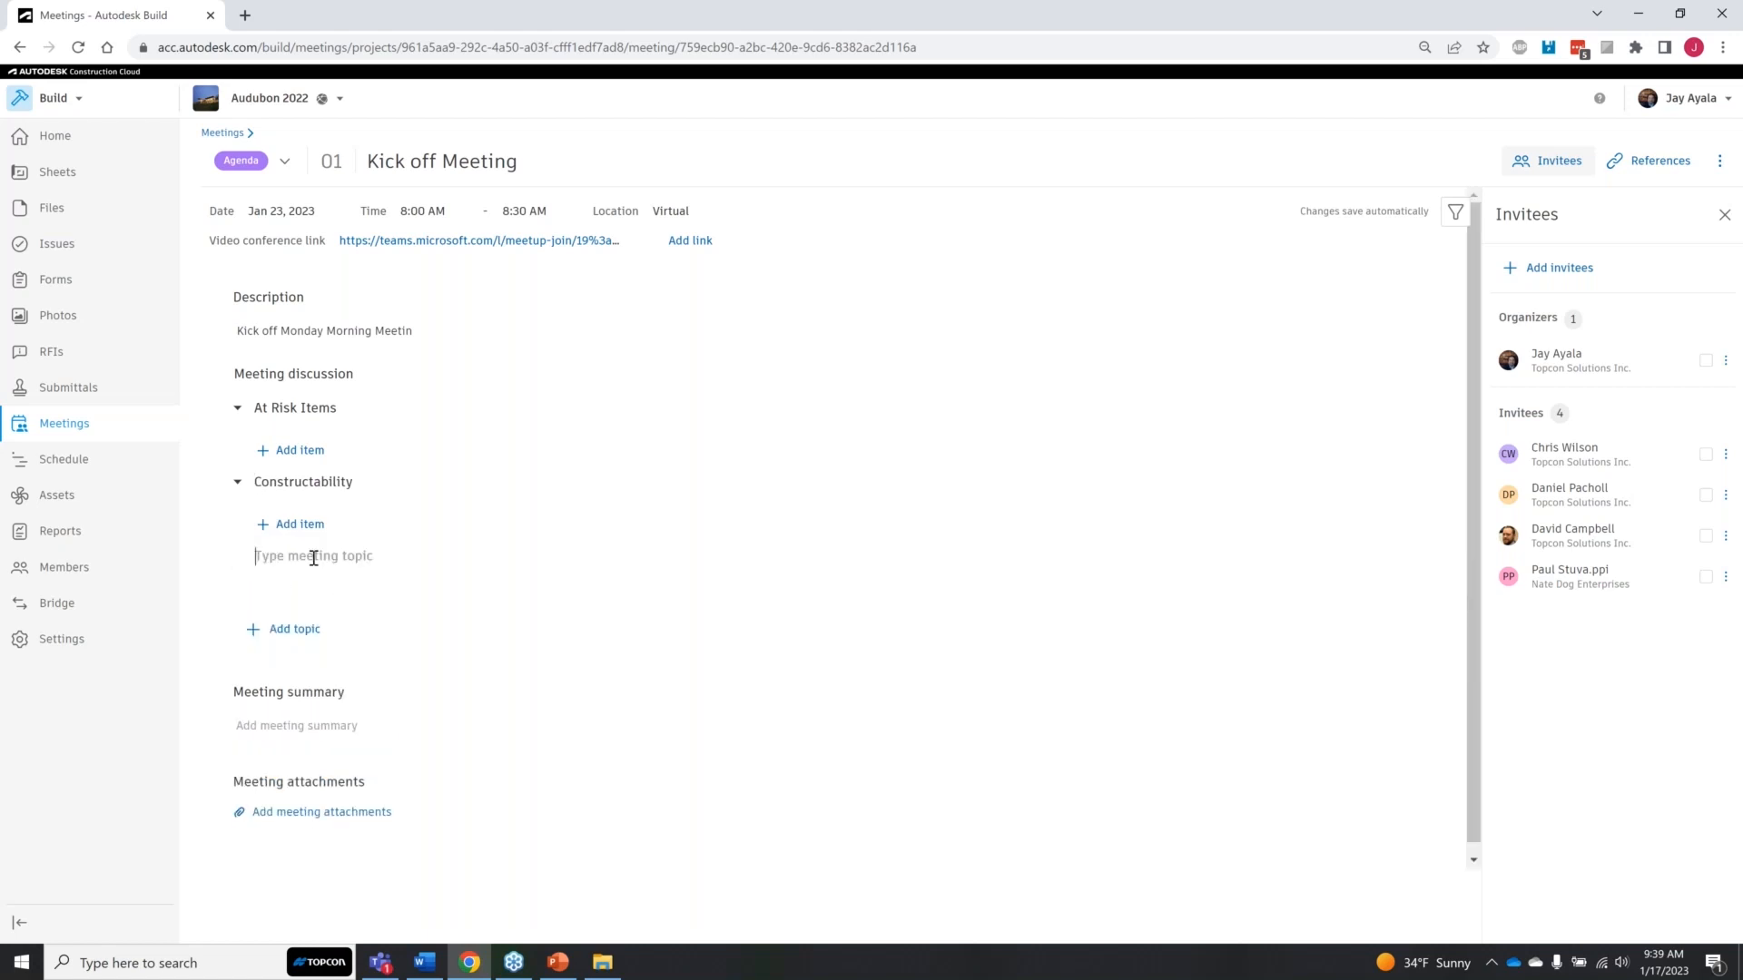
text(Equipment)
key(Return)
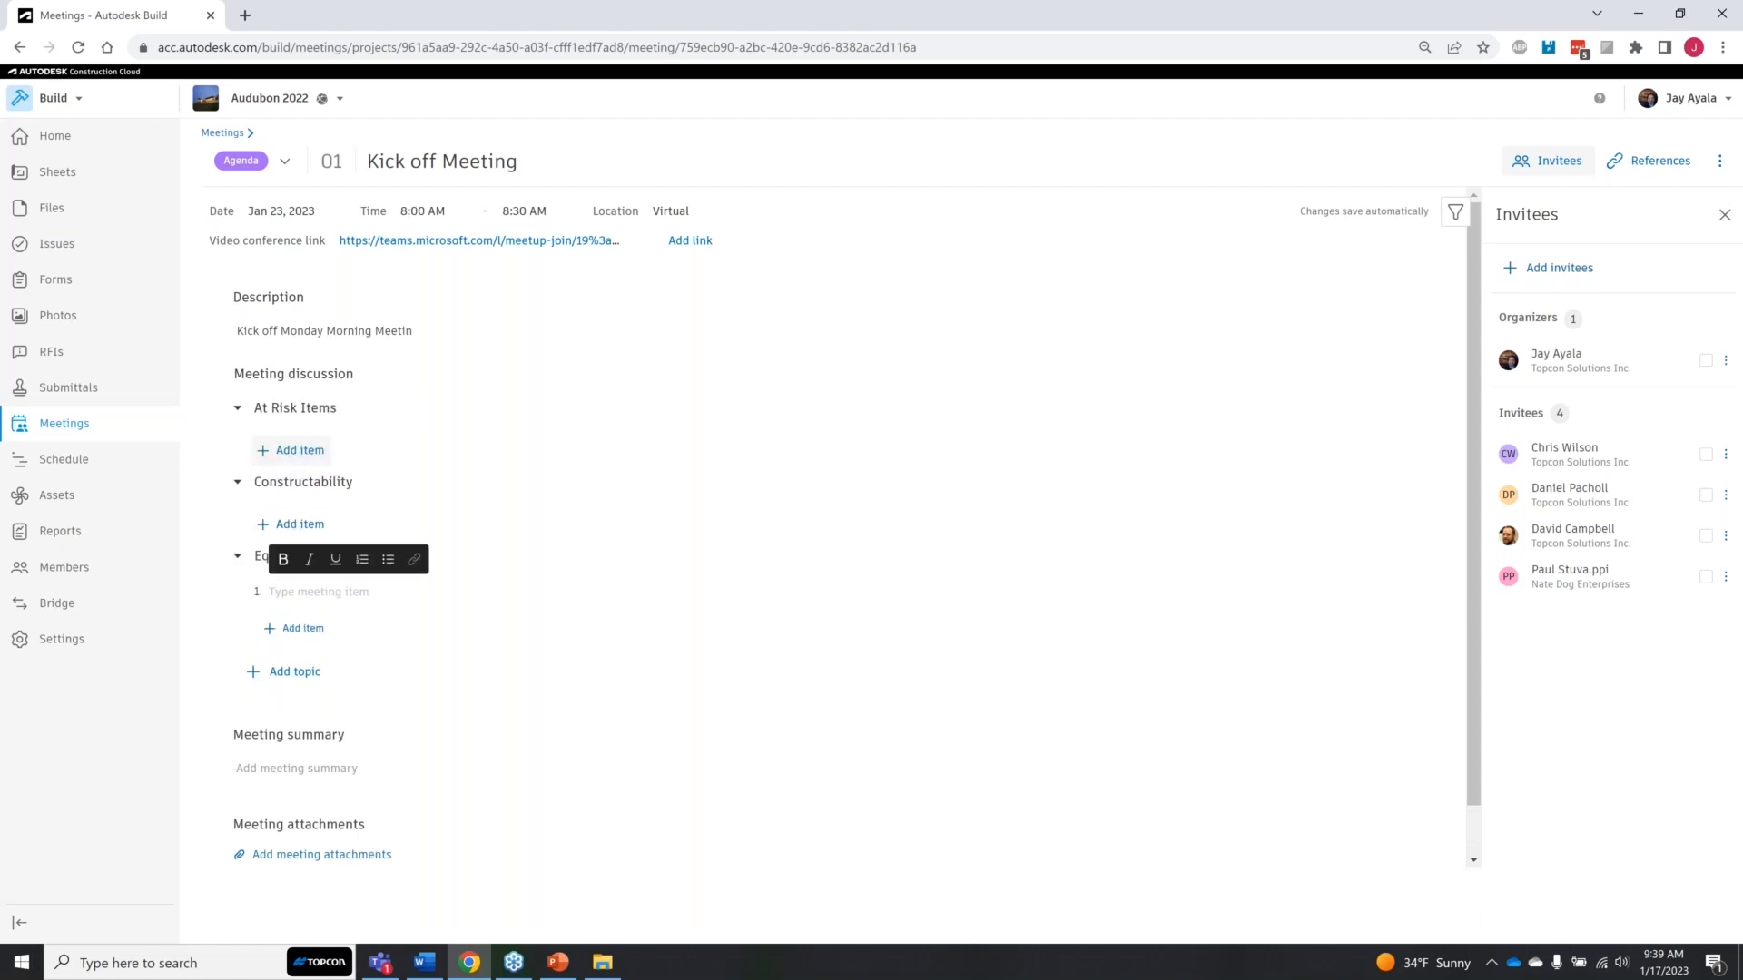
Step: Add the items "Safety Ladder Cage" and "ADA Compliant Ramps" under the At Risk Items topic
click(304, 451)
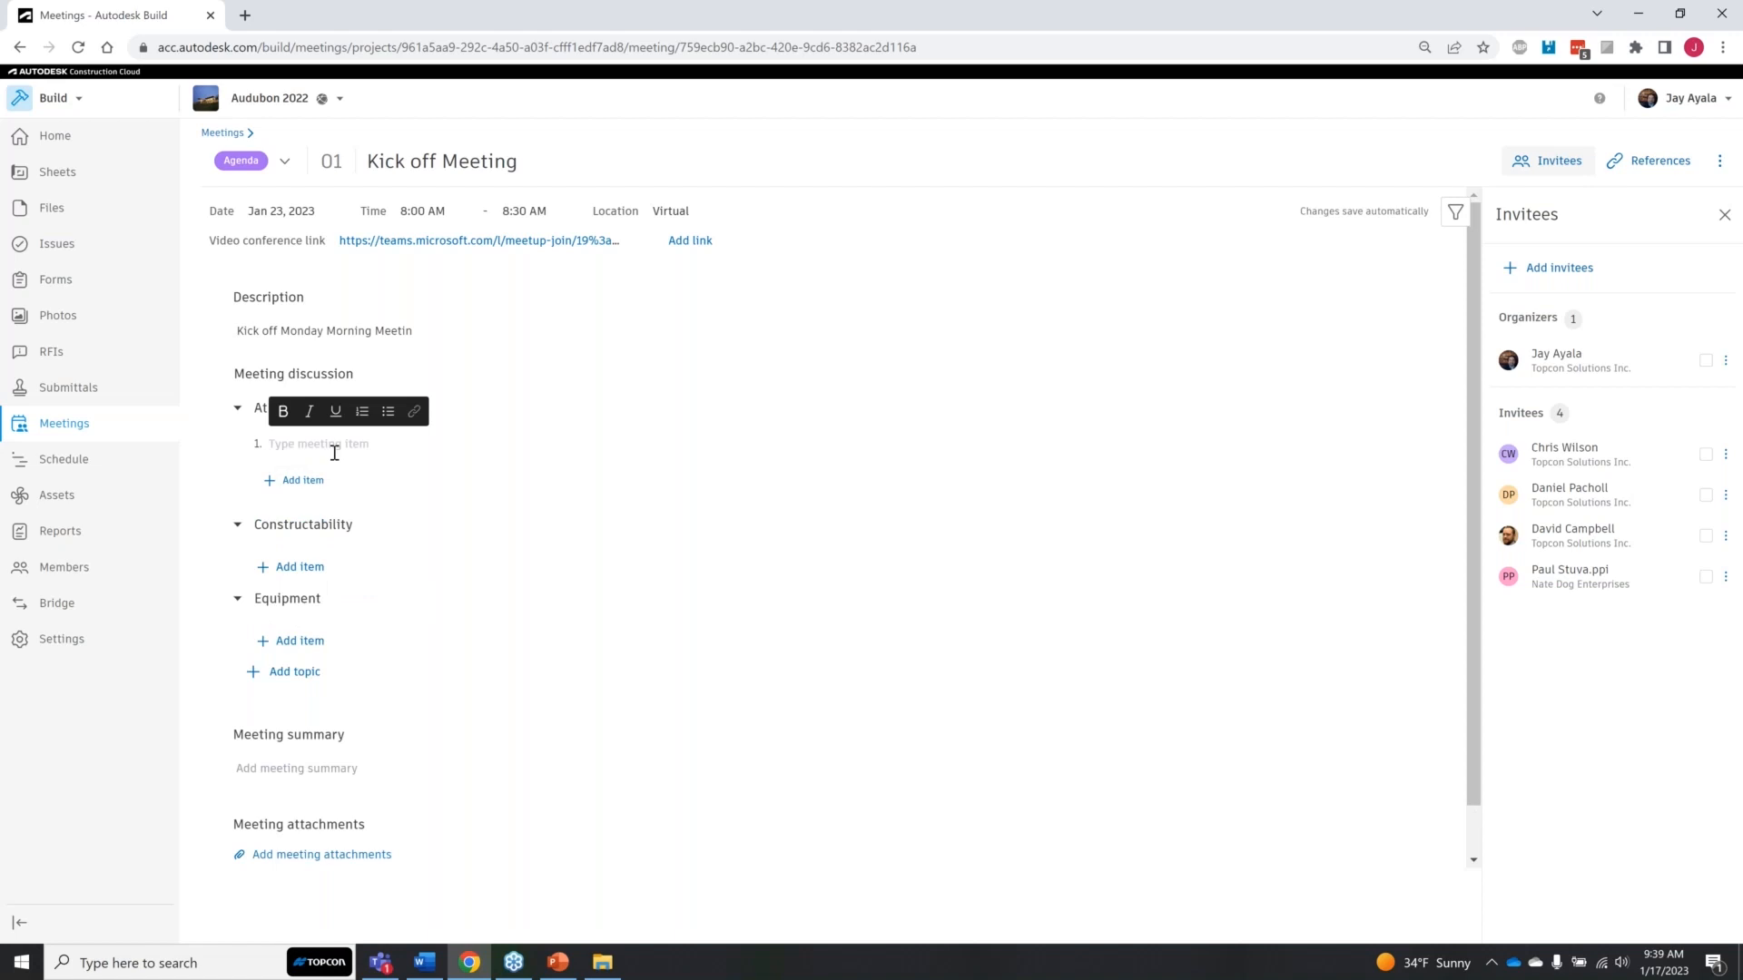
text(Safety Ladder Cage)
click(300, 480)
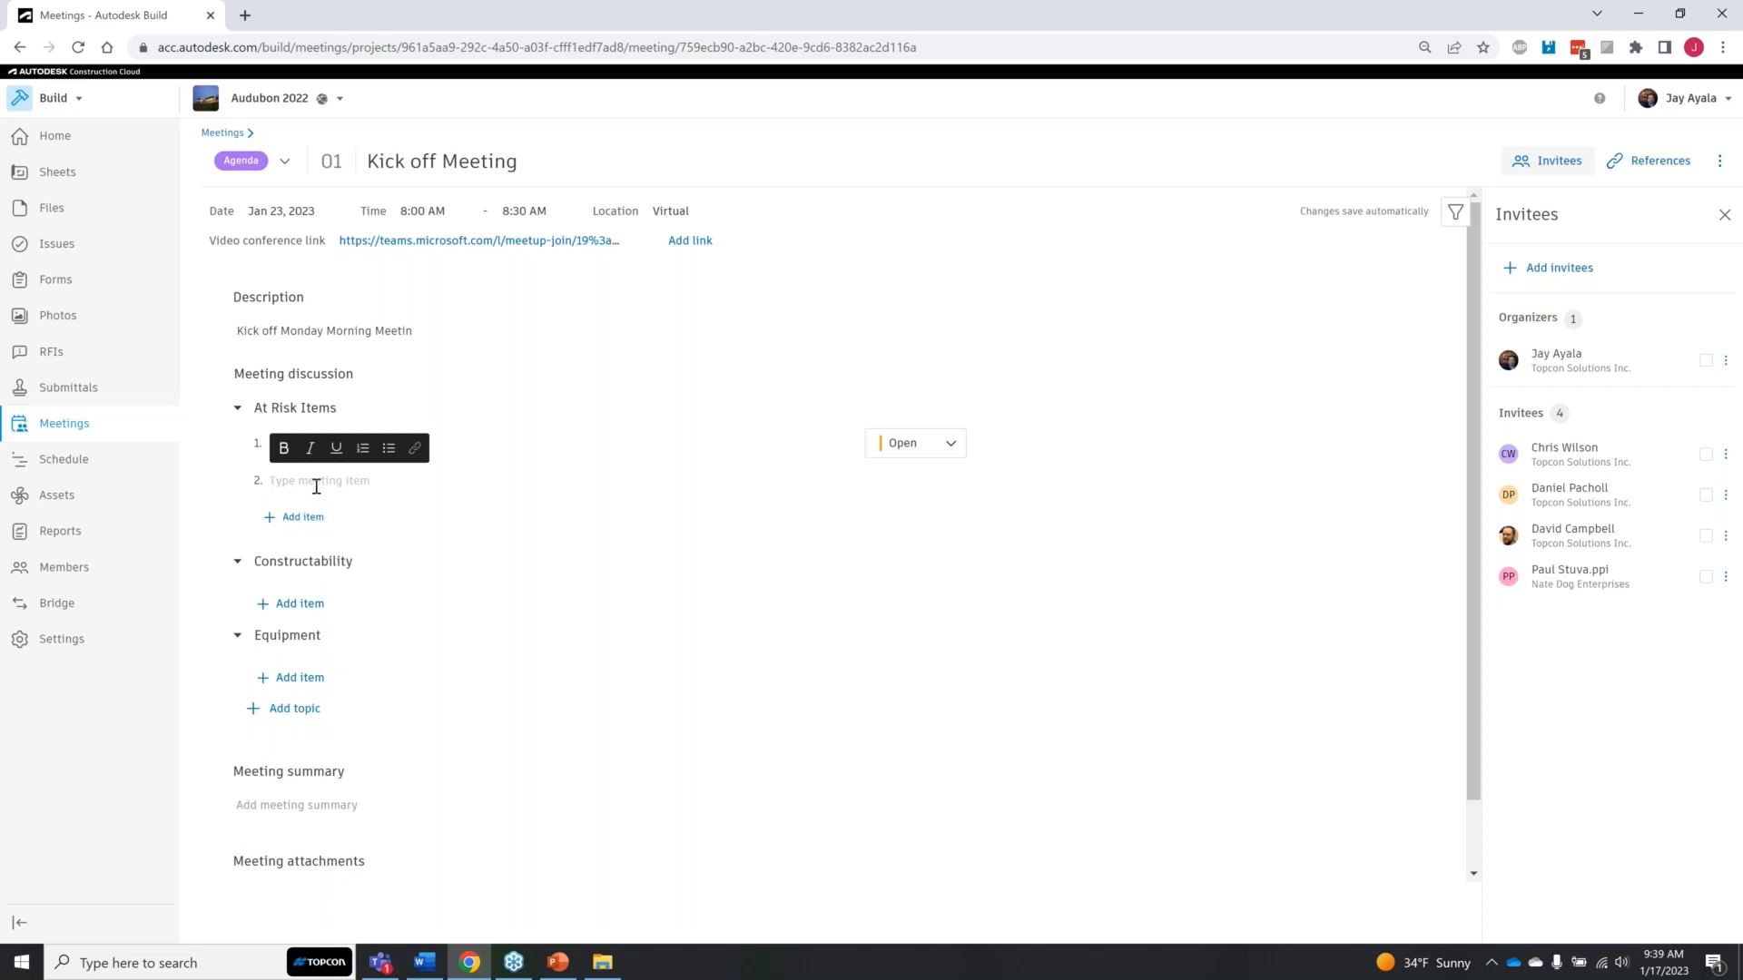
text(ADA Compliant Ramps)
click(441, 533)
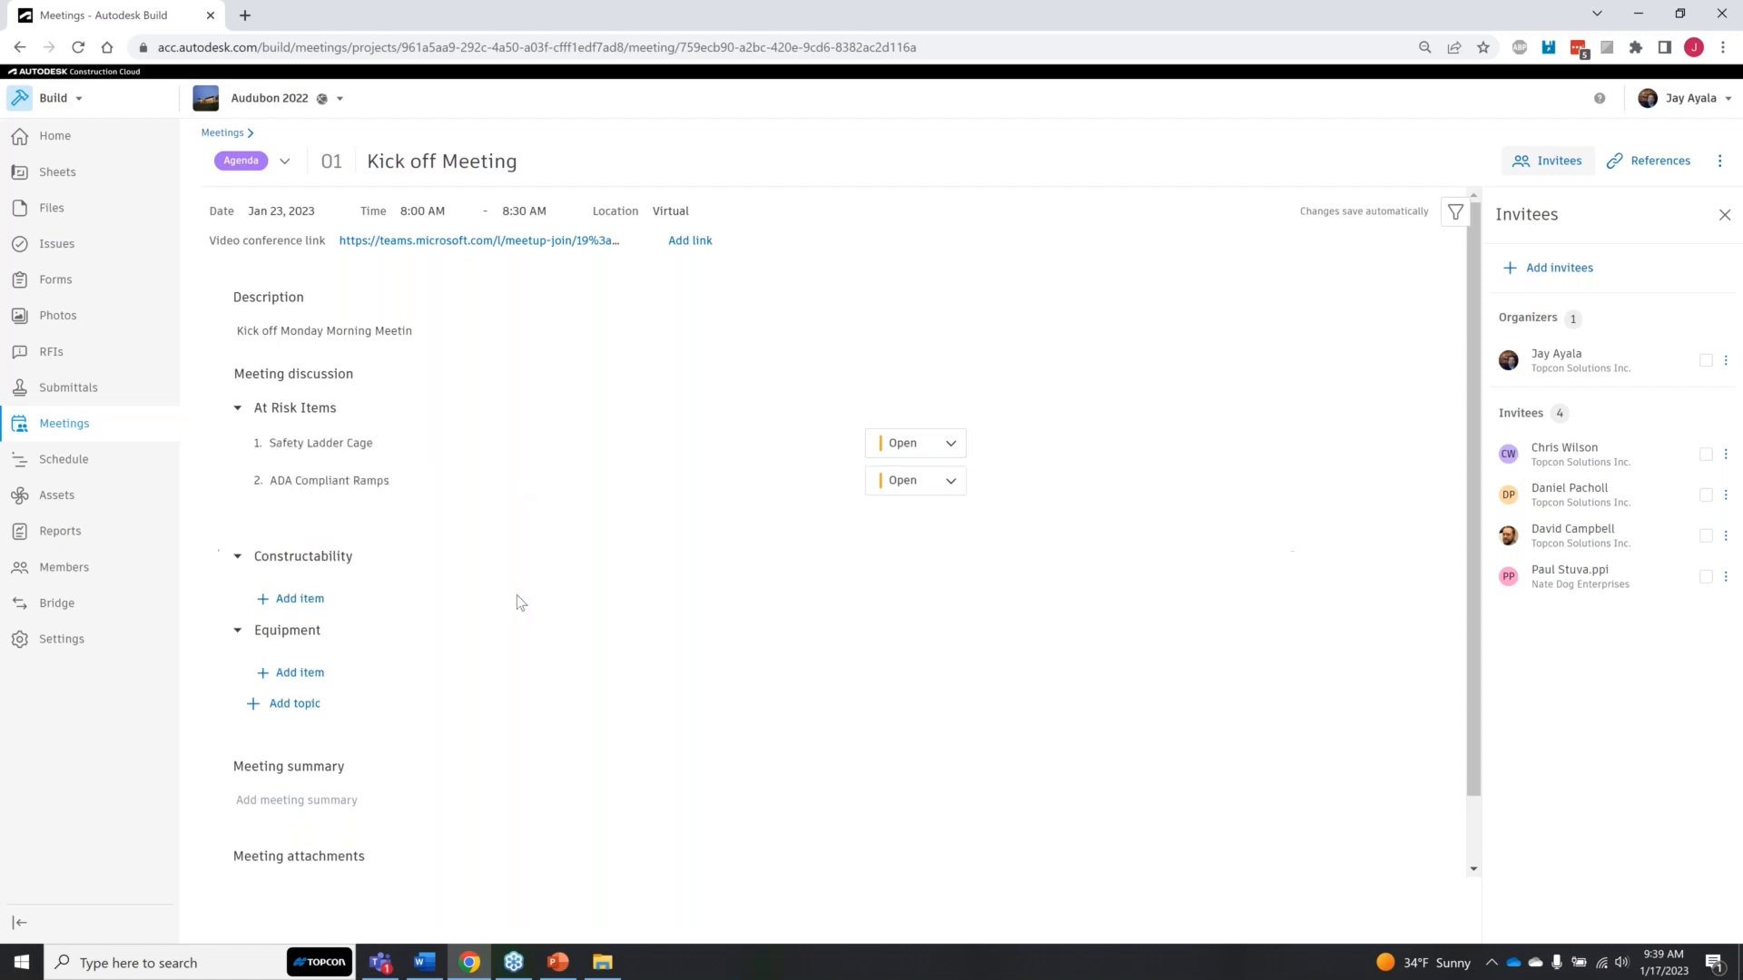
Step: Flag the Safety Ladder Cage item with a red flag
key(ctrl)
key(ctrl)
click(983, 443)
Step: Enter a meeting summary that quotes a team member as saying "Lets get these things done."
click(389, 807)
scroll(506, 876, down, 1)
click(446, 739)
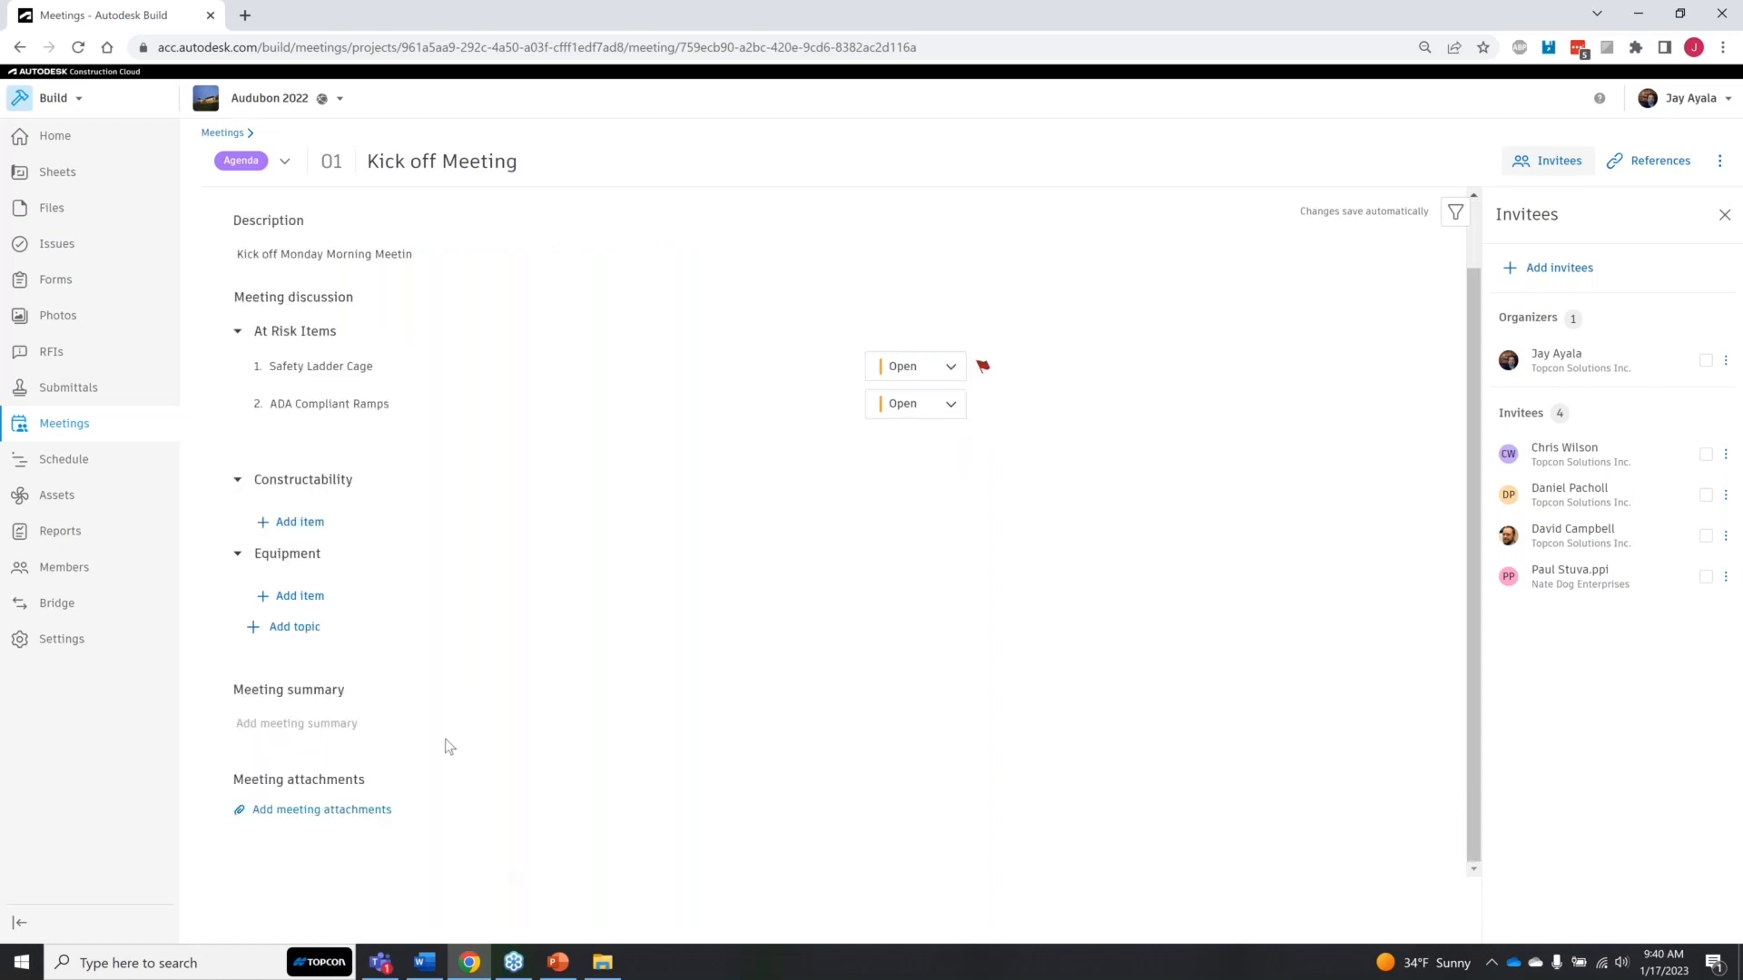
click(376, 730)
text(Andy said ")
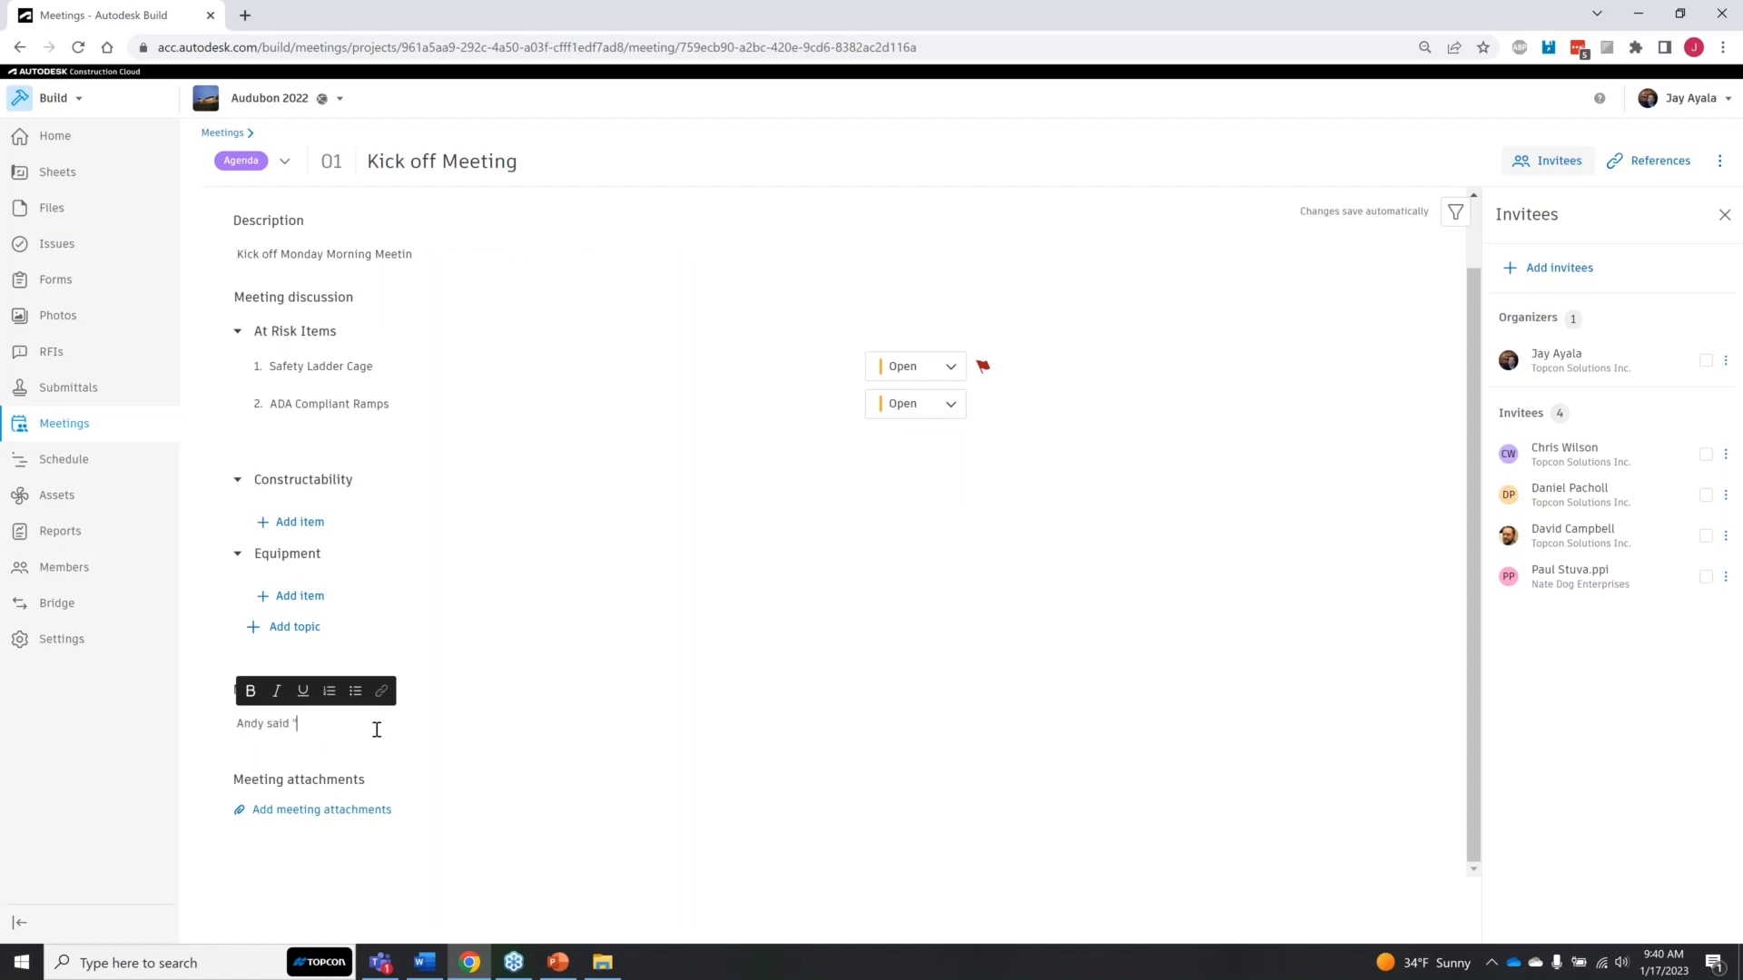
text(Lets get these things doen")
key(Left)
key(Delete)
key(Right)
text(e)
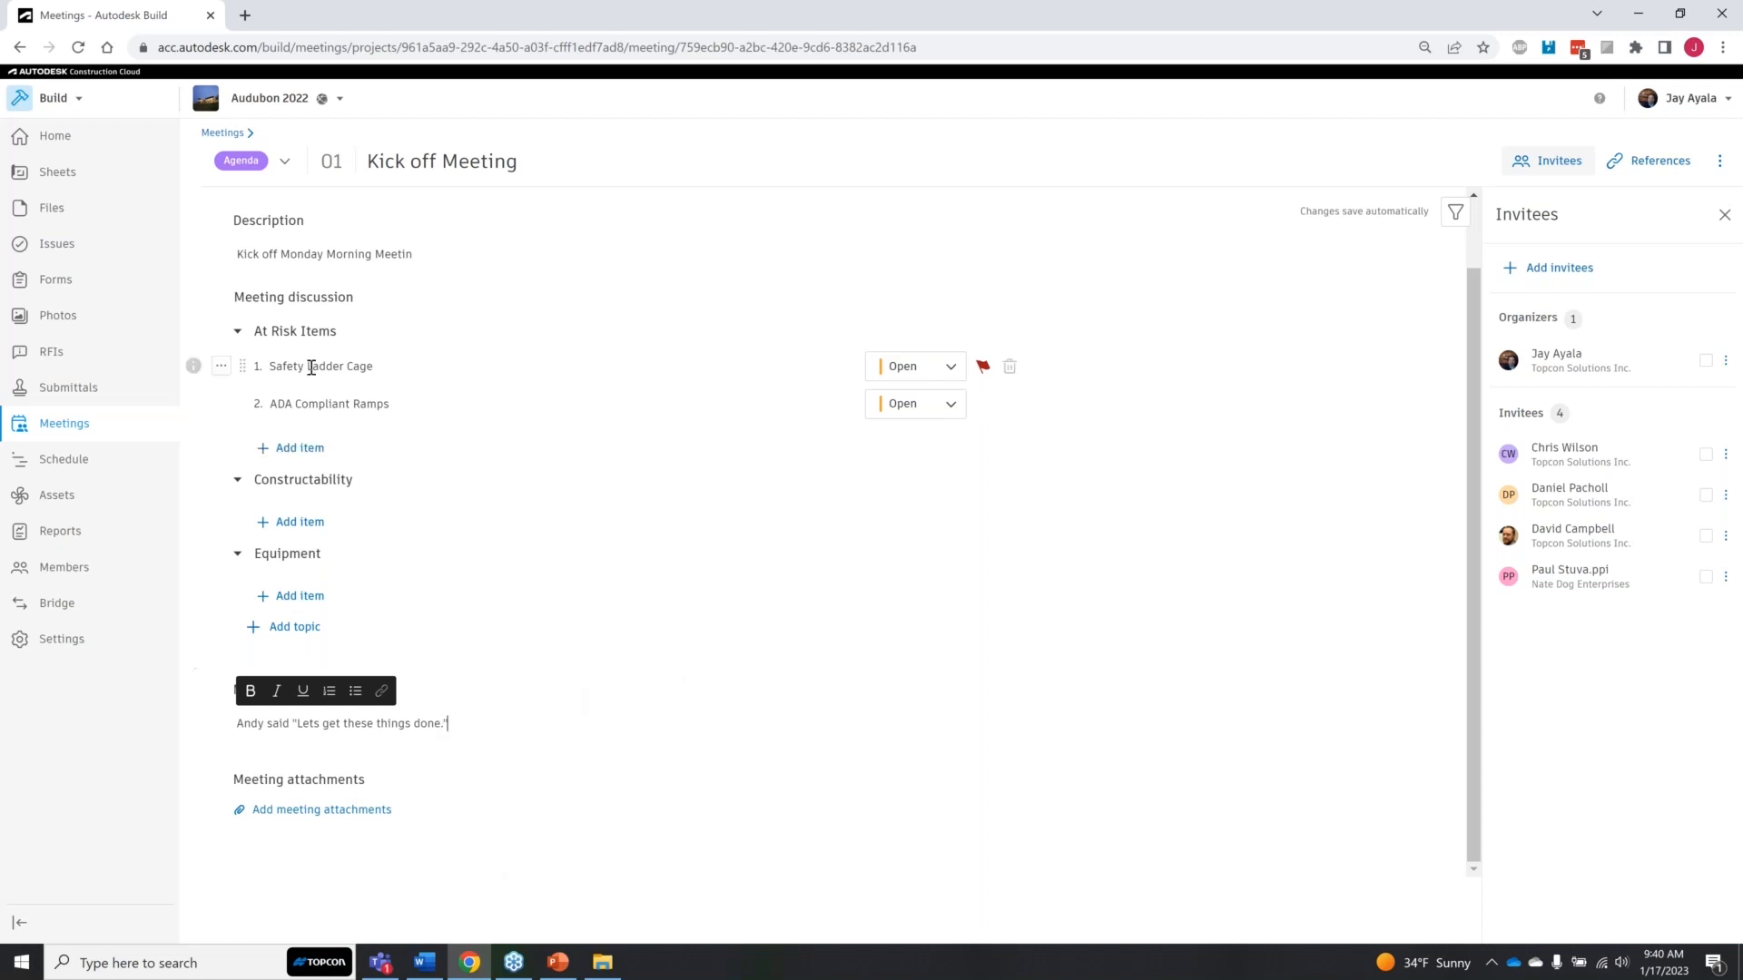
click(437, 751)
click(452, 741)
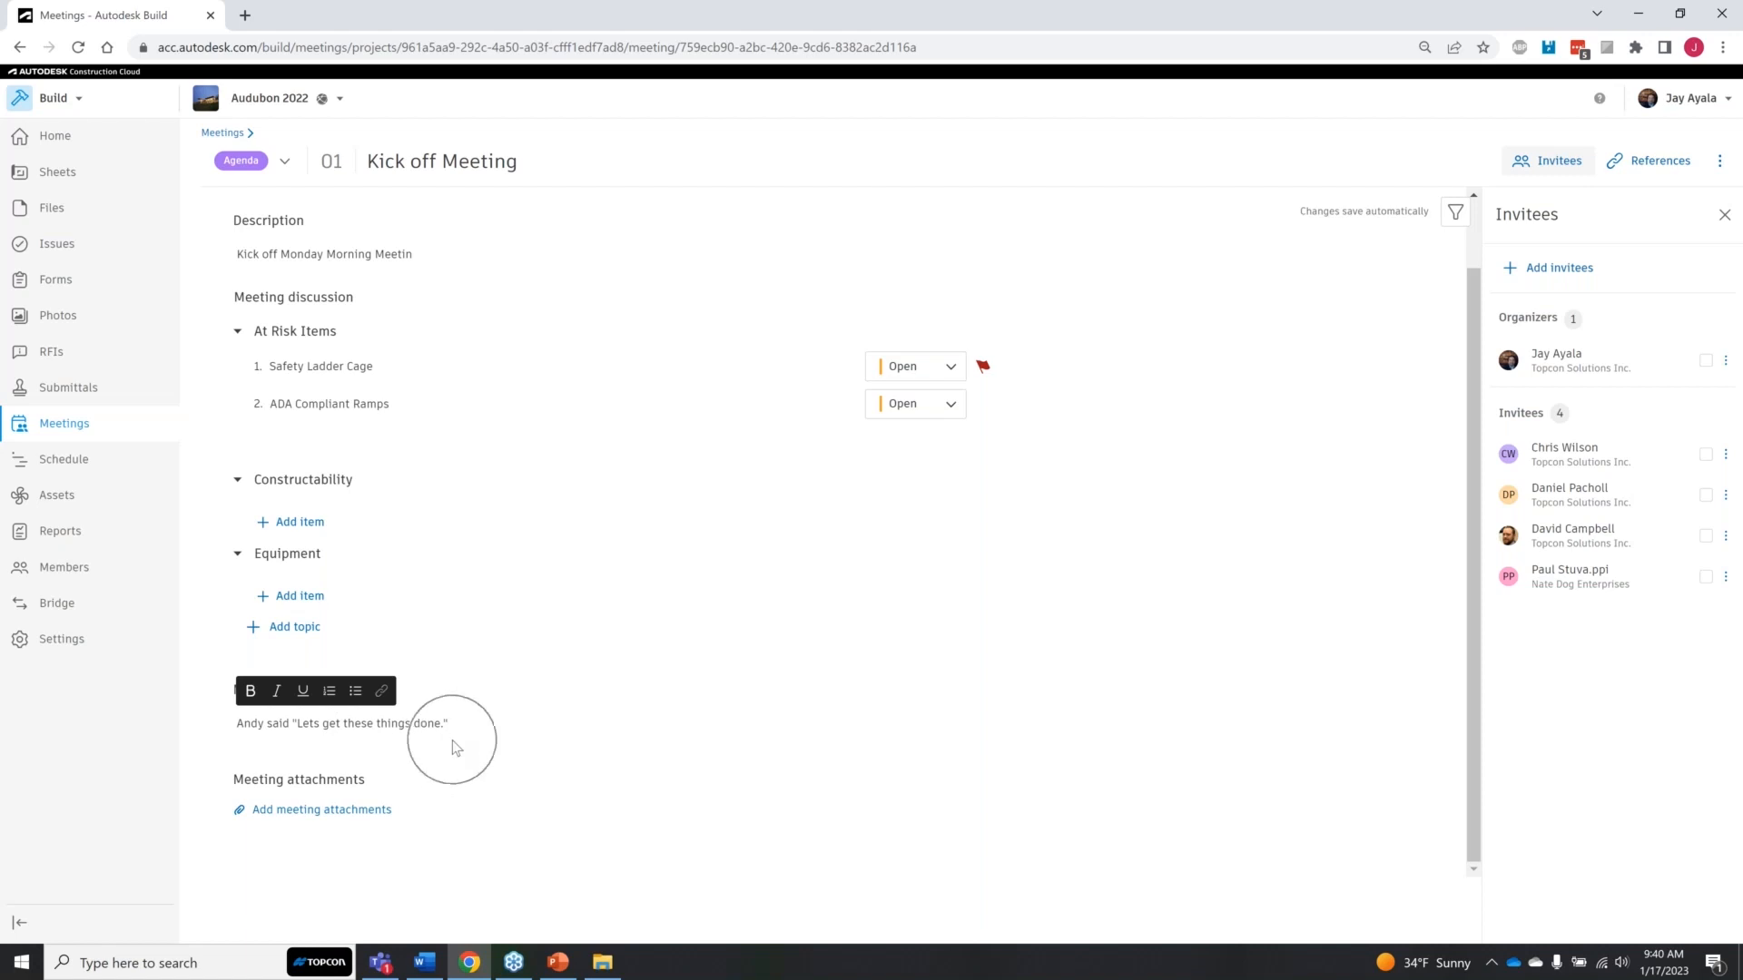
Step: Check the meeting's status options and review its entry in the Kick off Meeting series
click(286, 163)
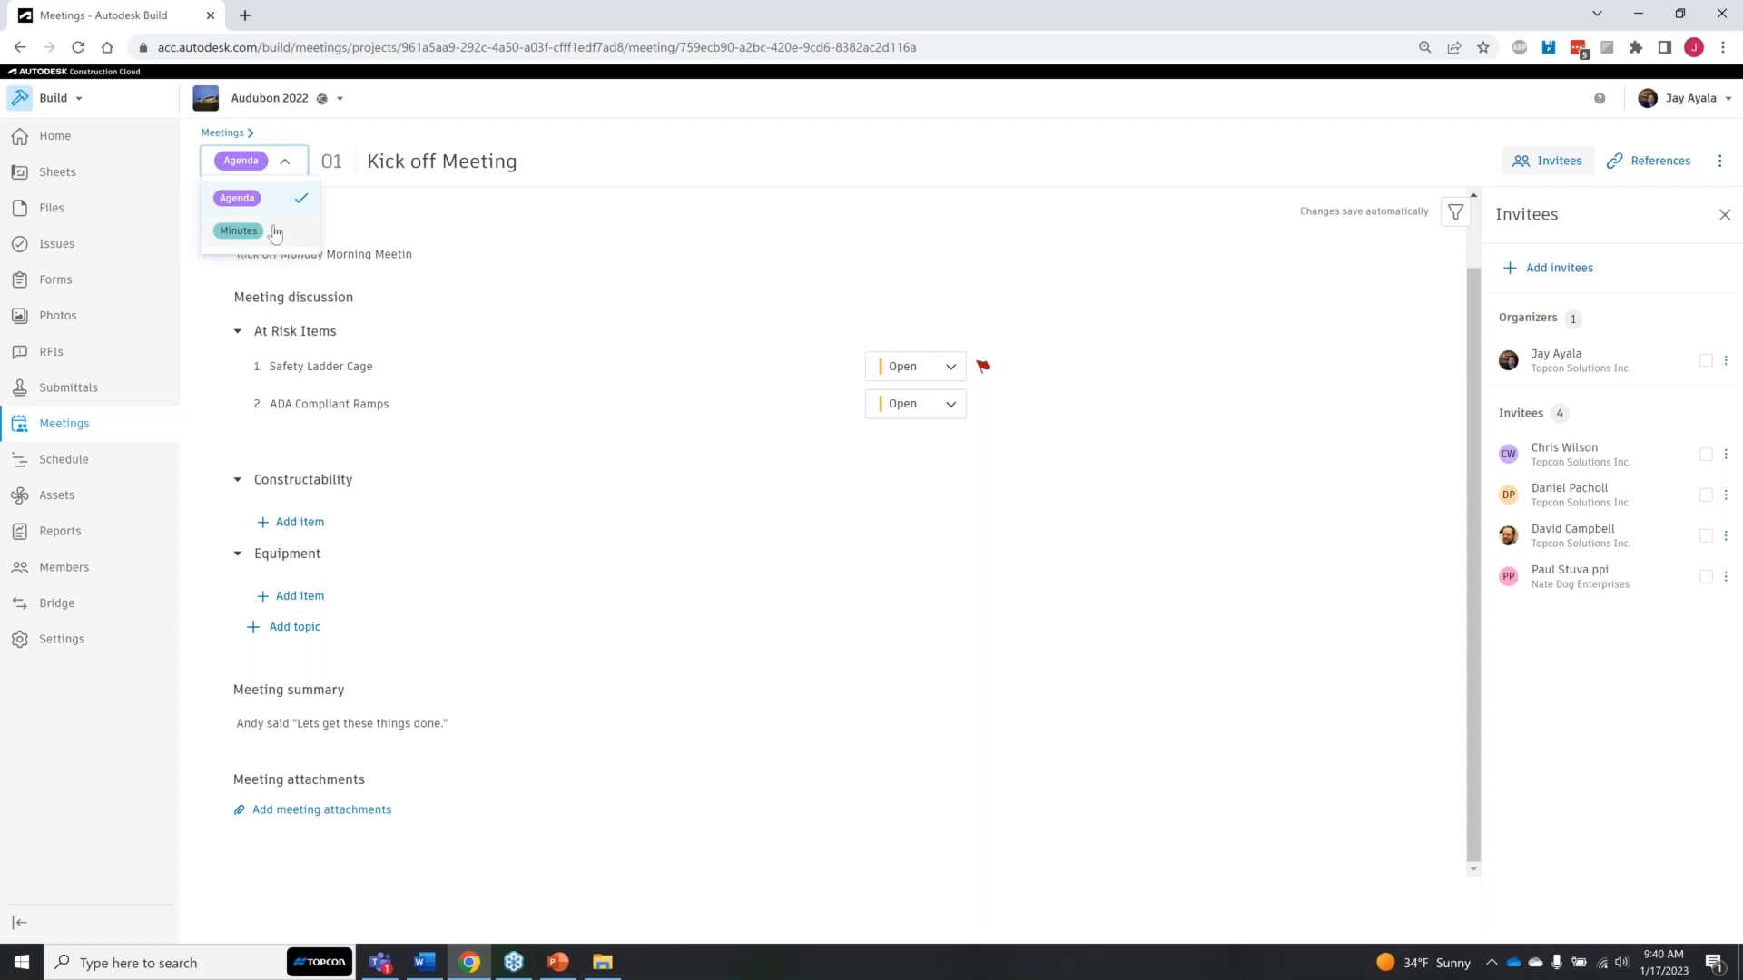
click(649, 894)
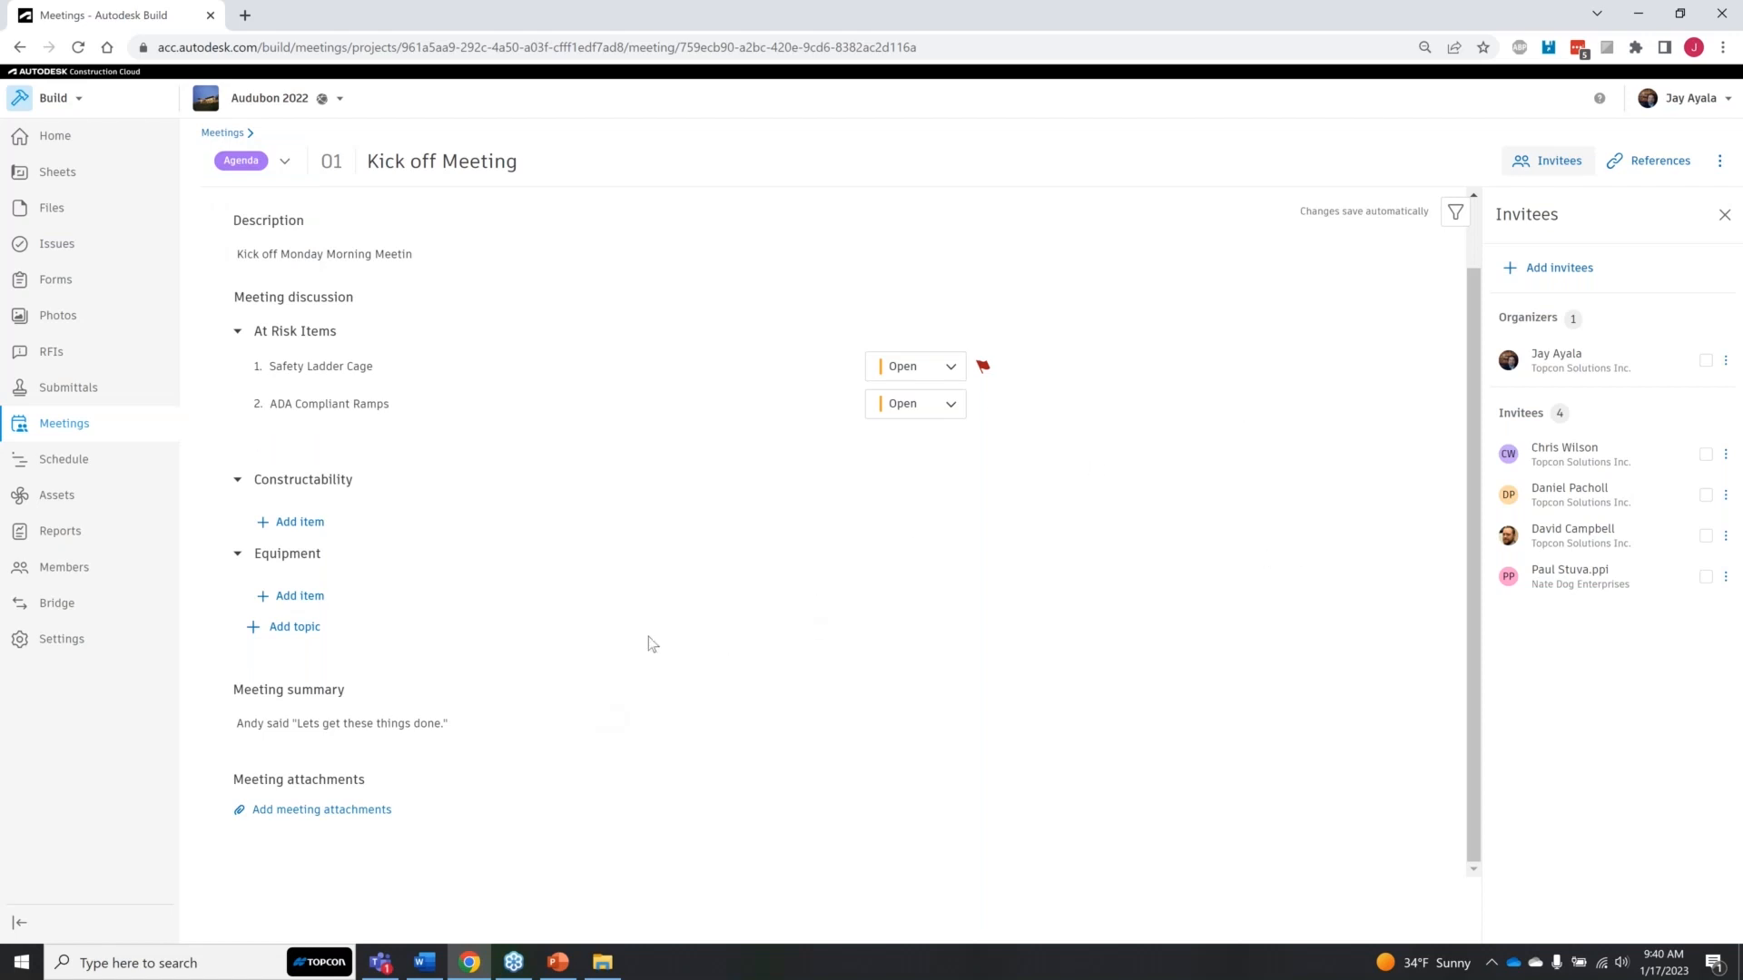
click(222, 133)
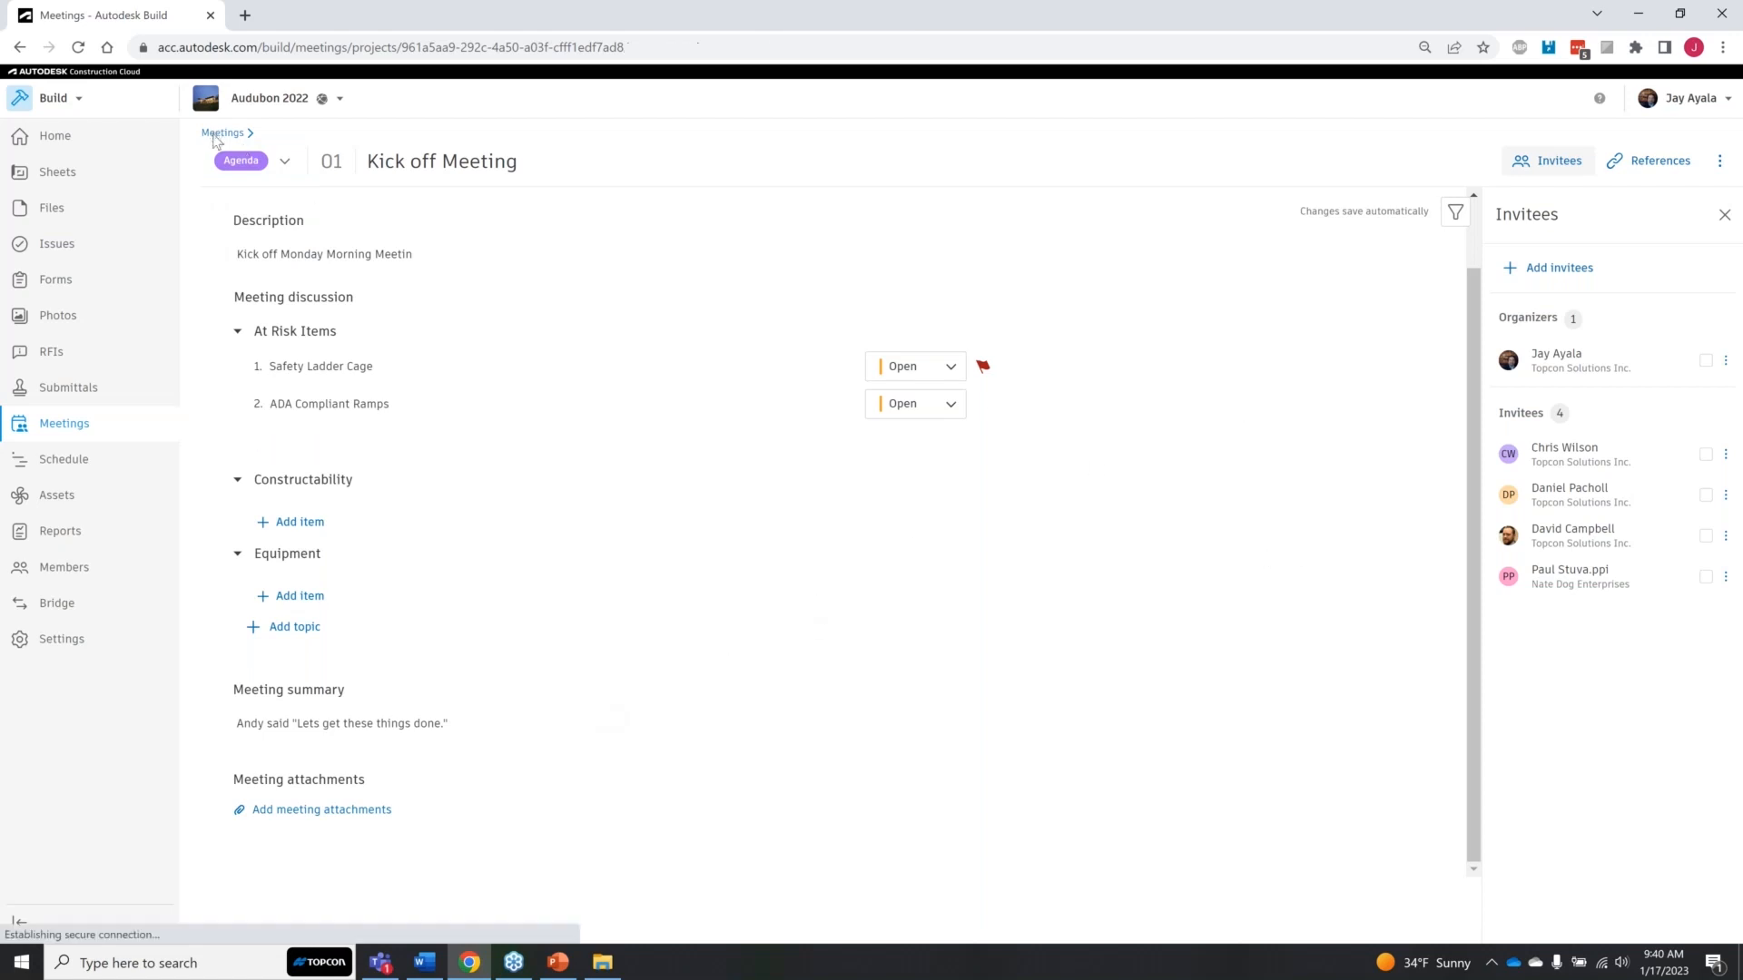
click(284, 340)
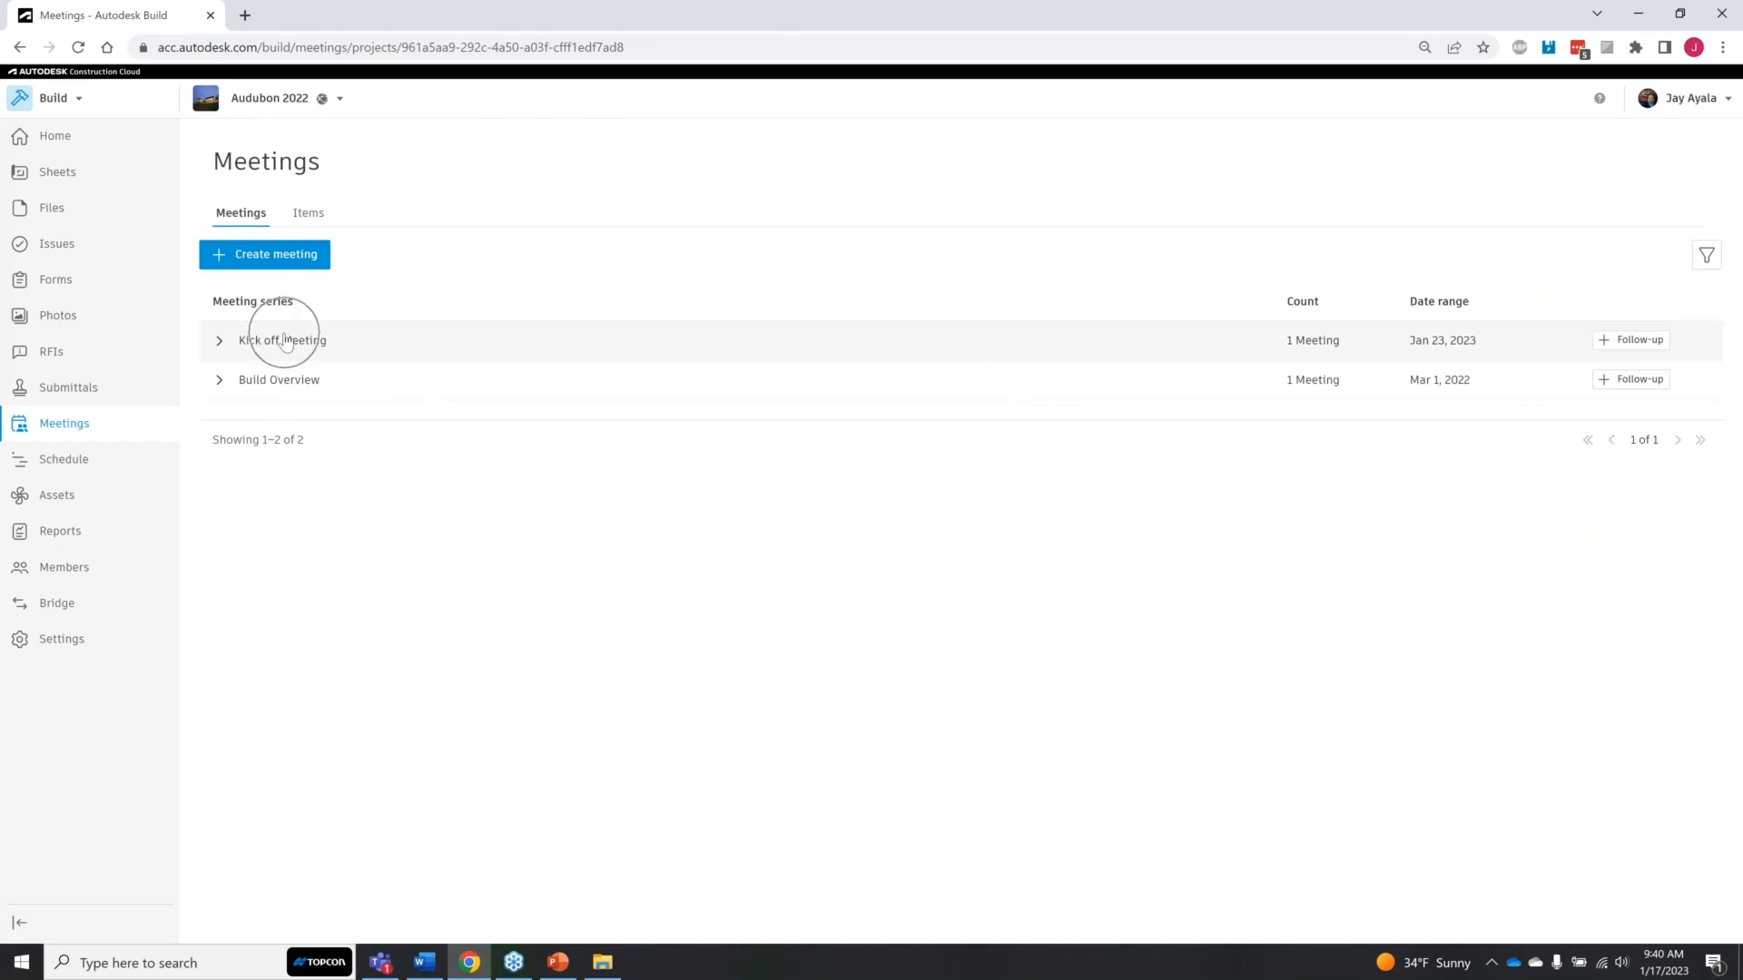
click(219, 340)
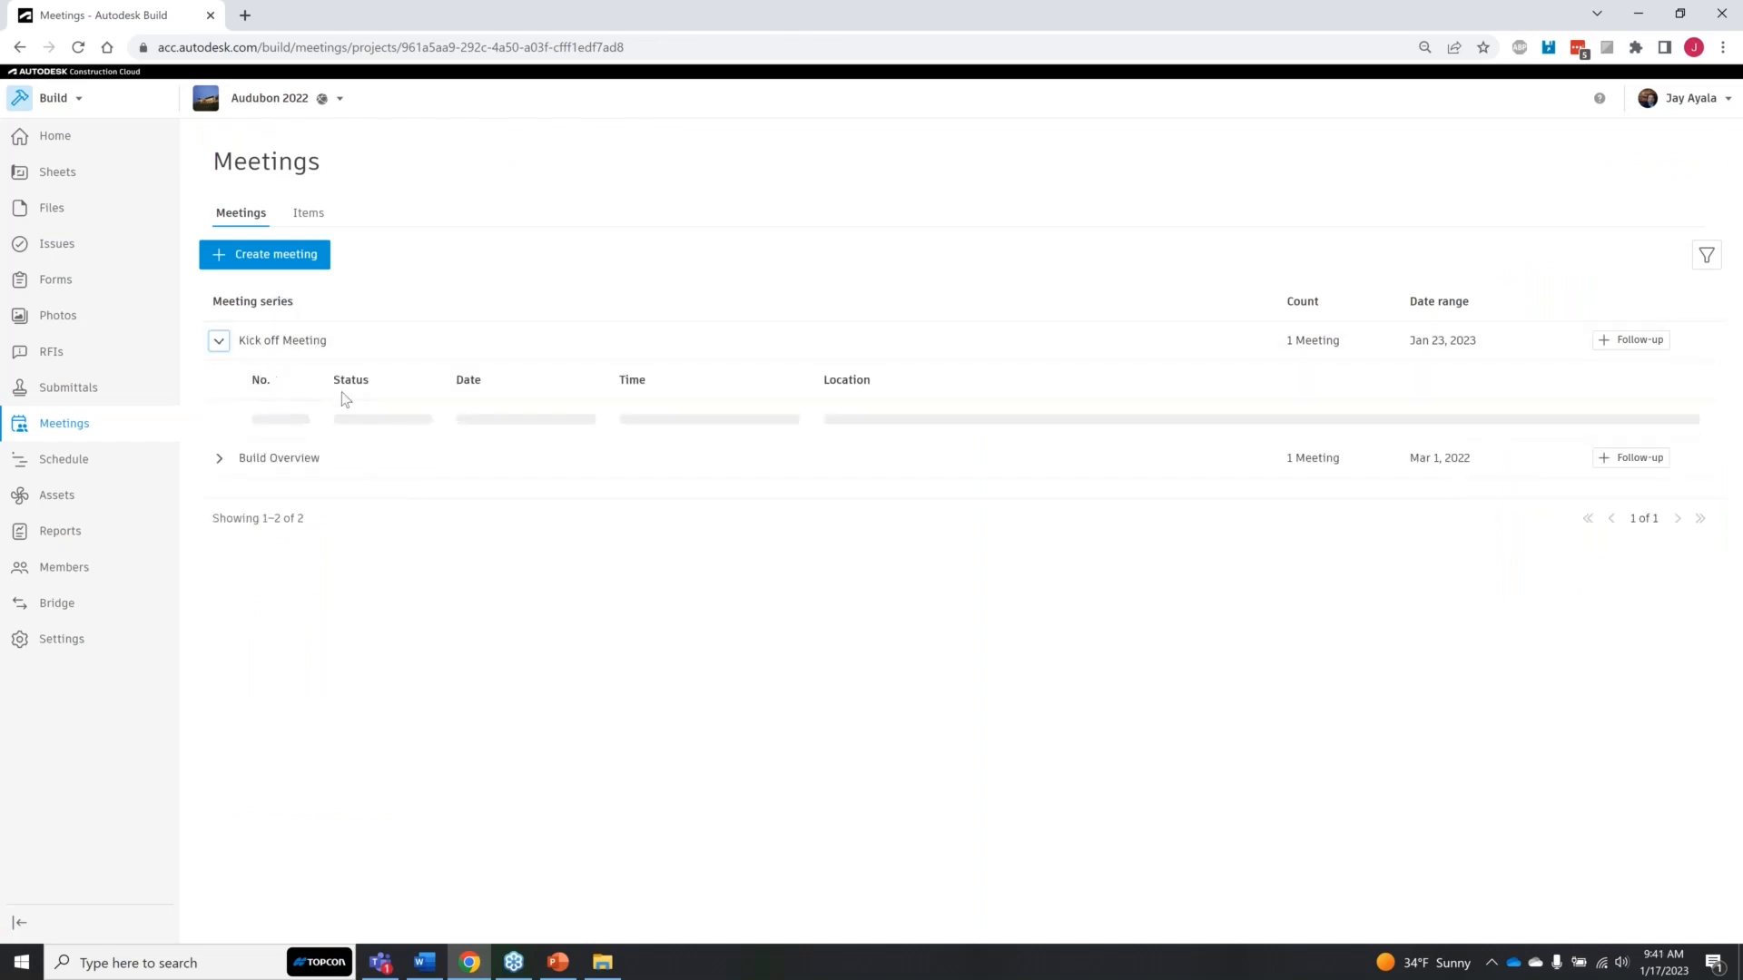
click(359, 421)
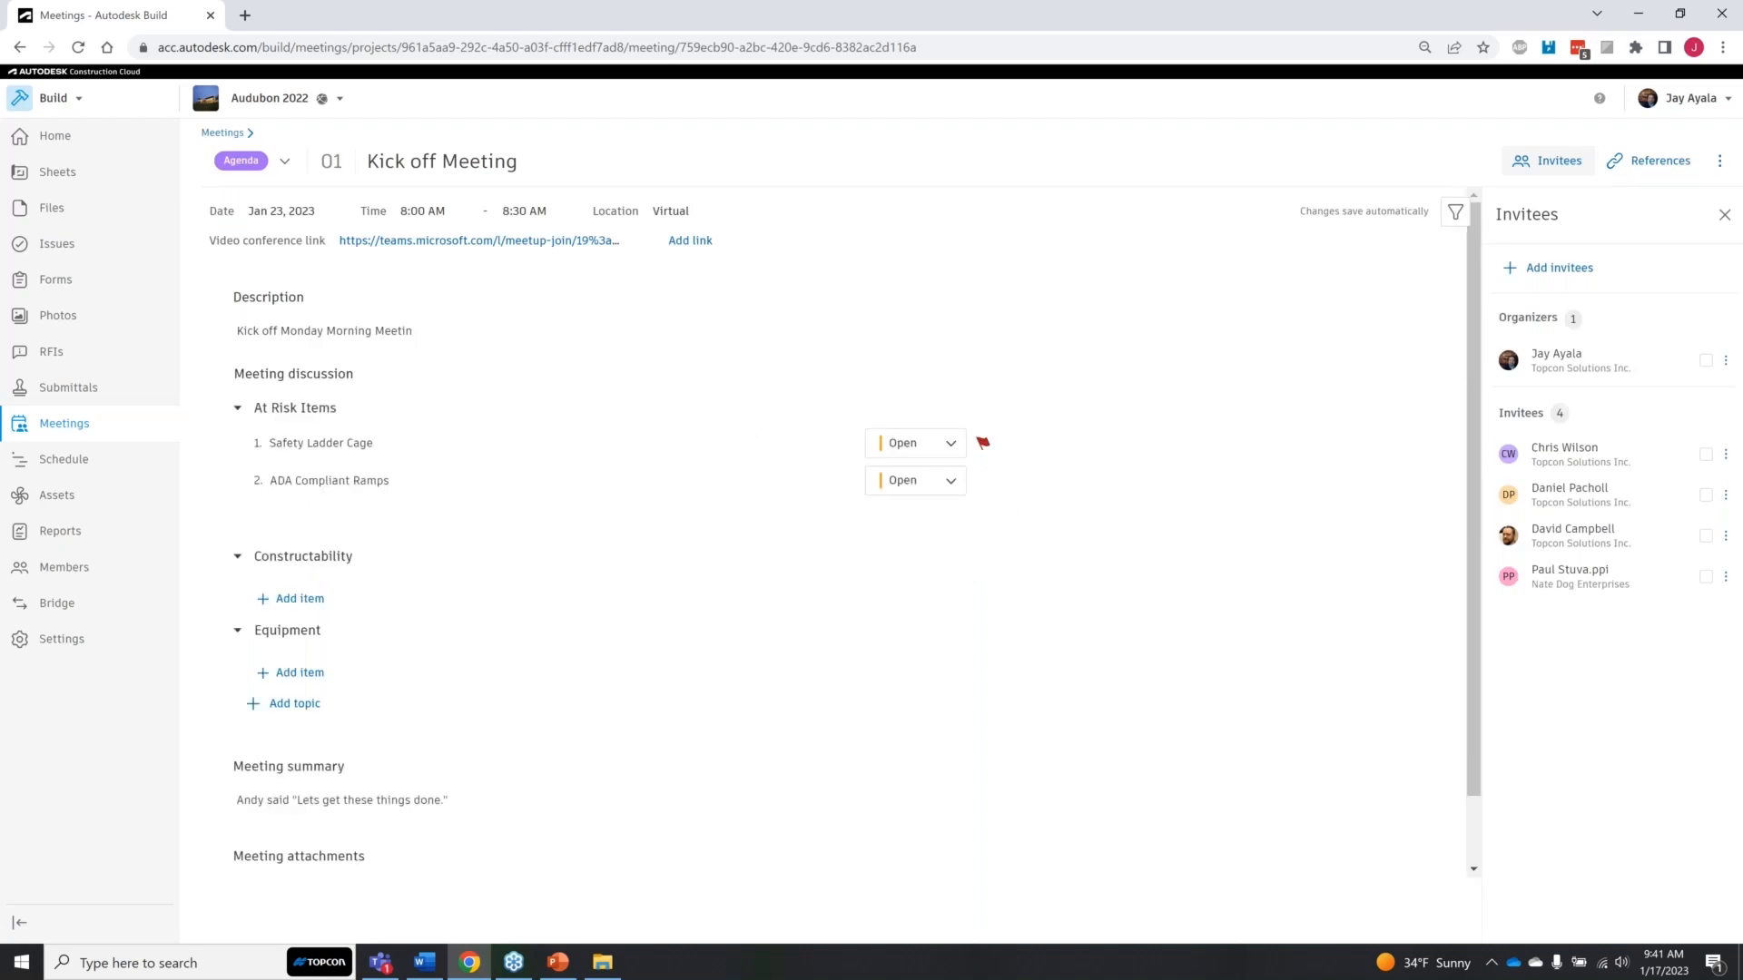
Step: Create a follow-up to the Kick off Meeting dated 1/26/2023
click(1720, 166)
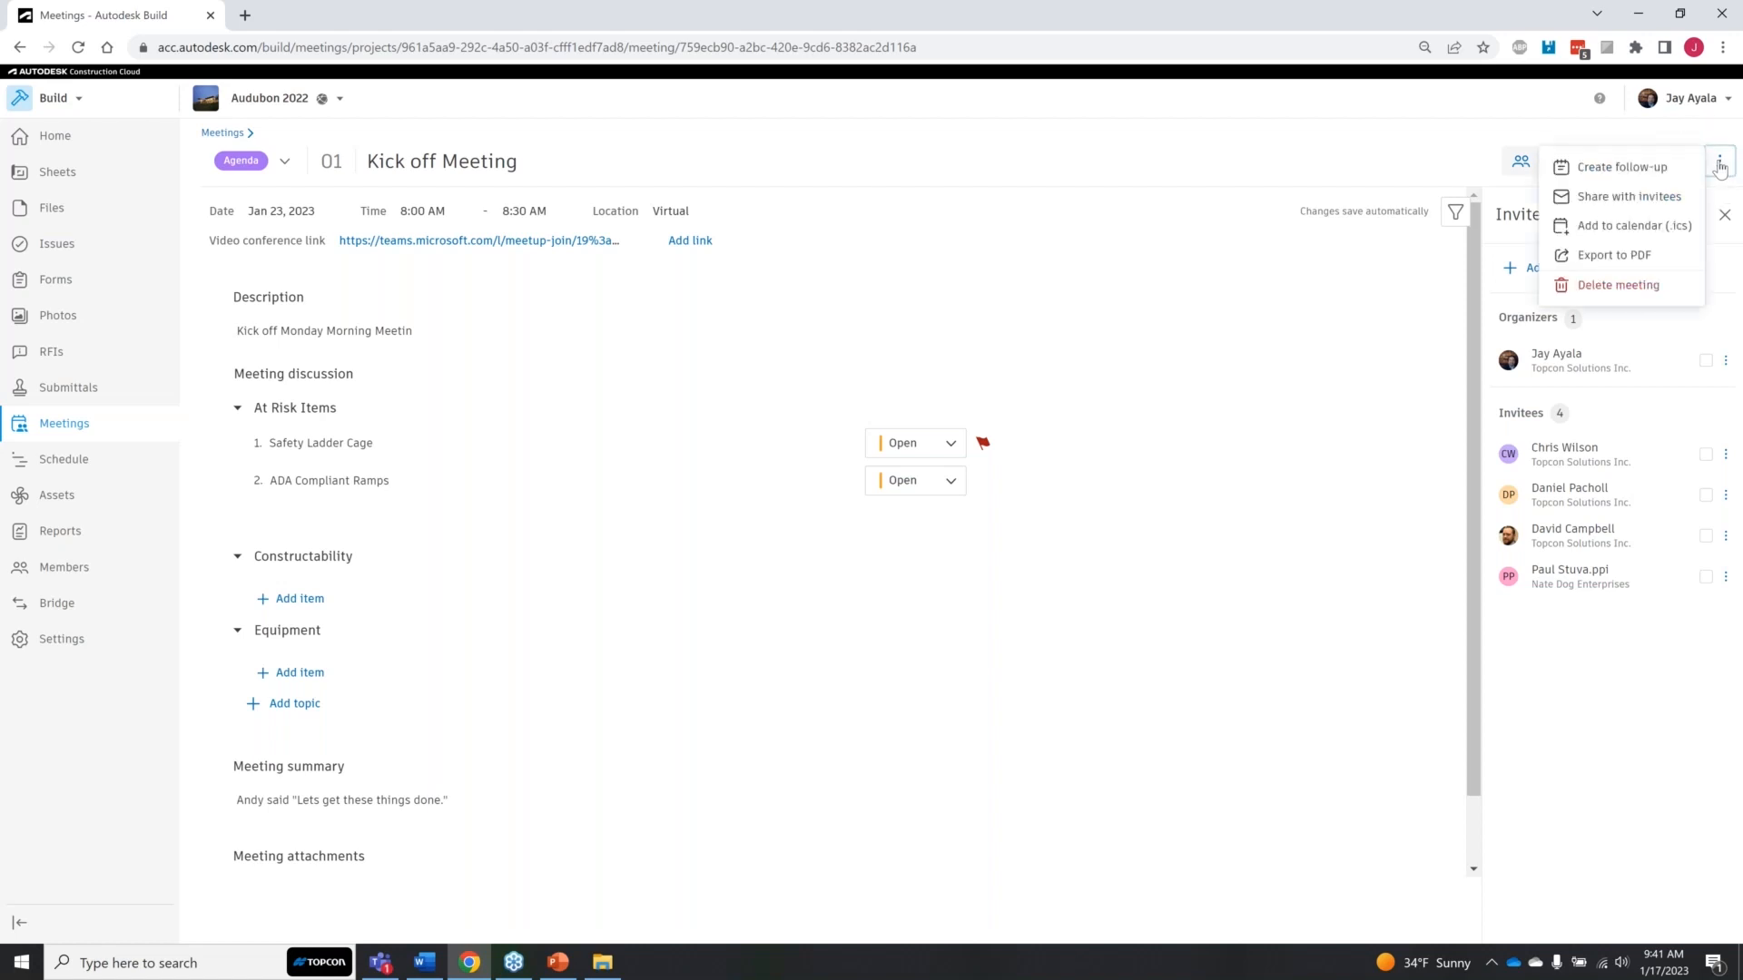
click(1660, 168)
click(774, 550)
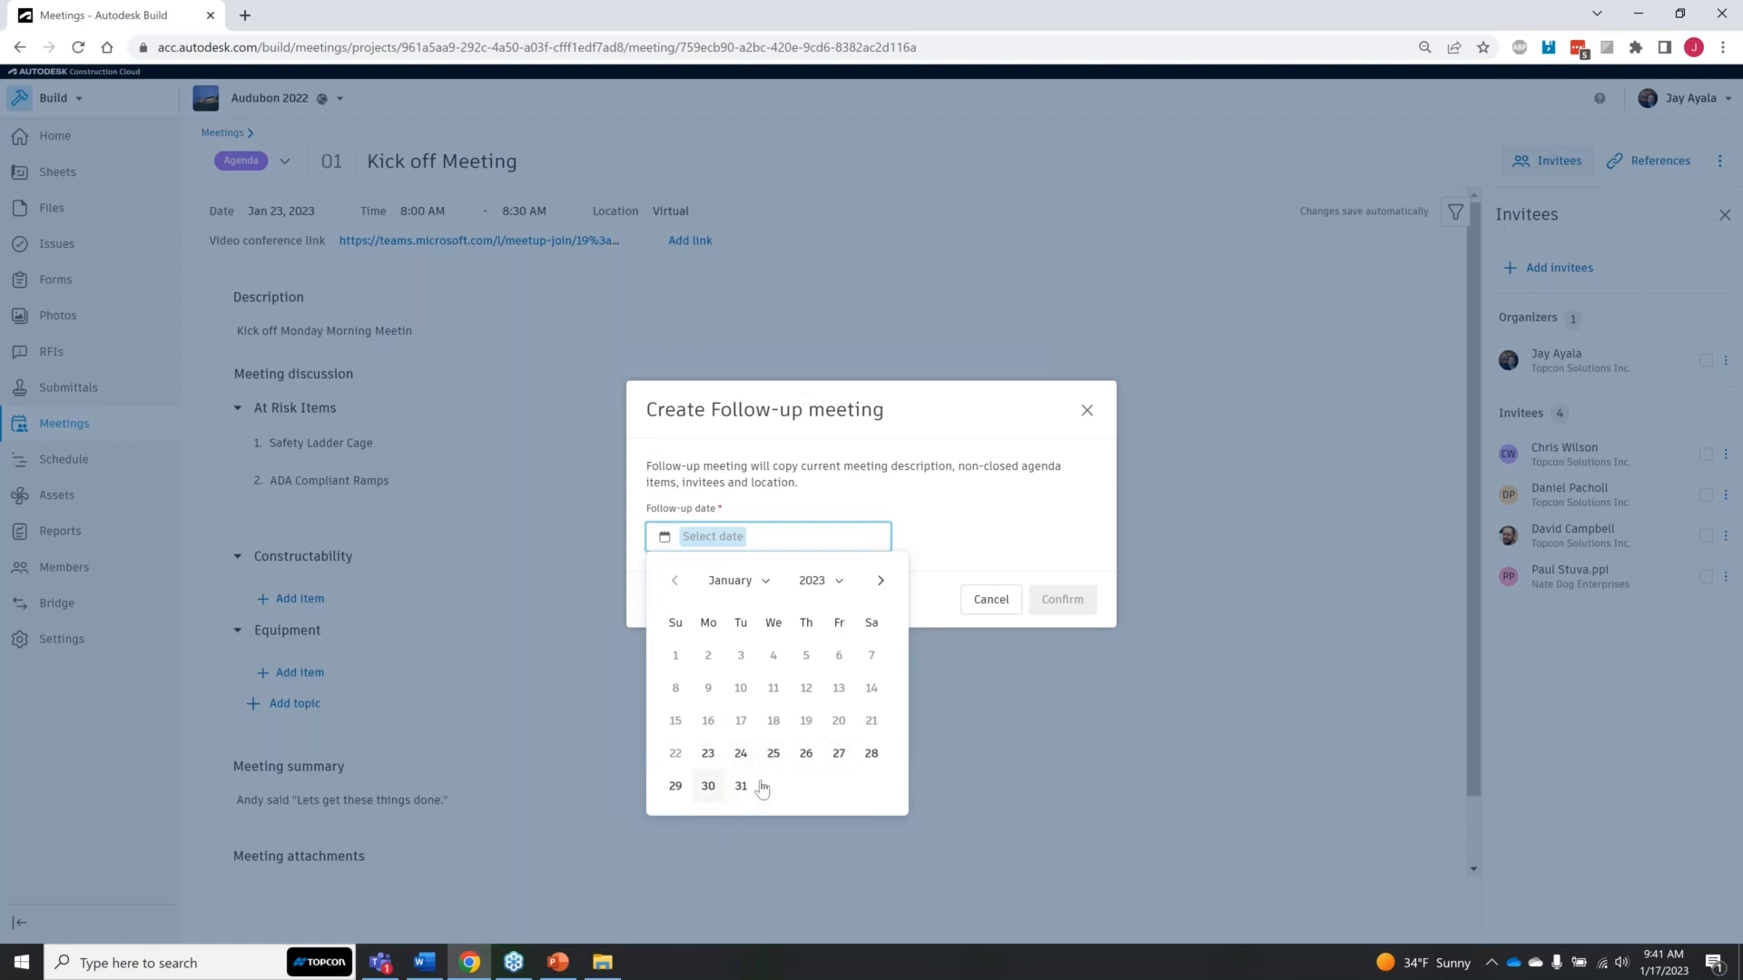
click(807, 755)
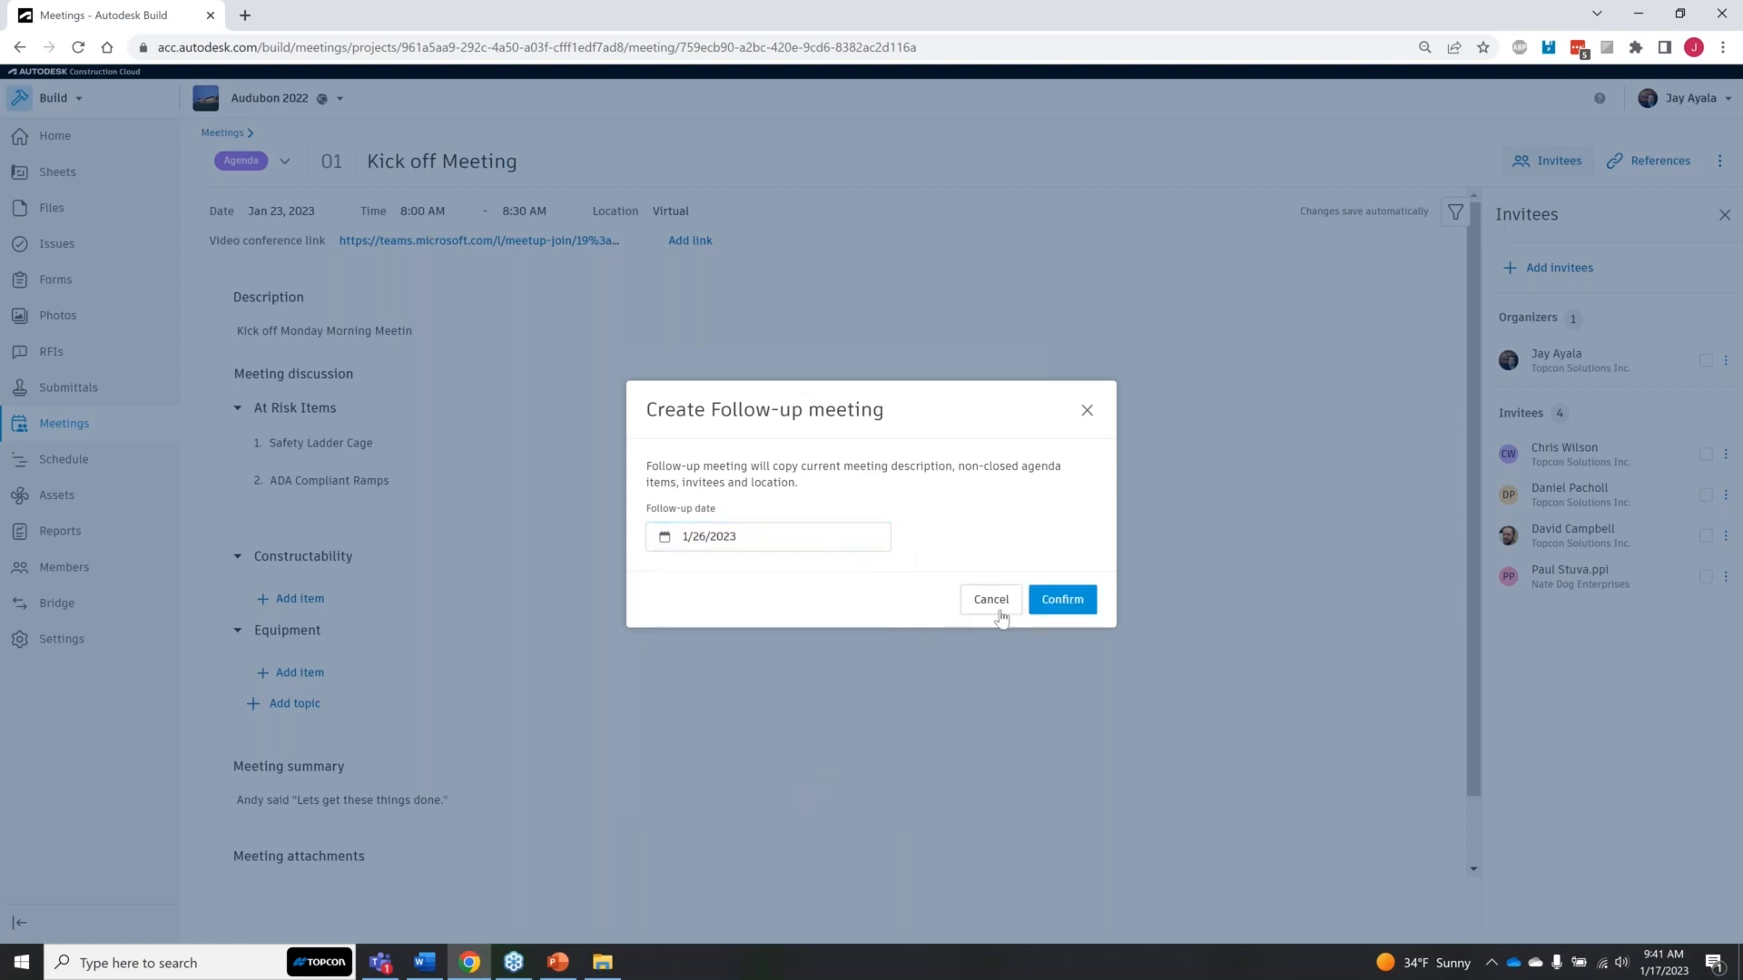
click(1049, 604)
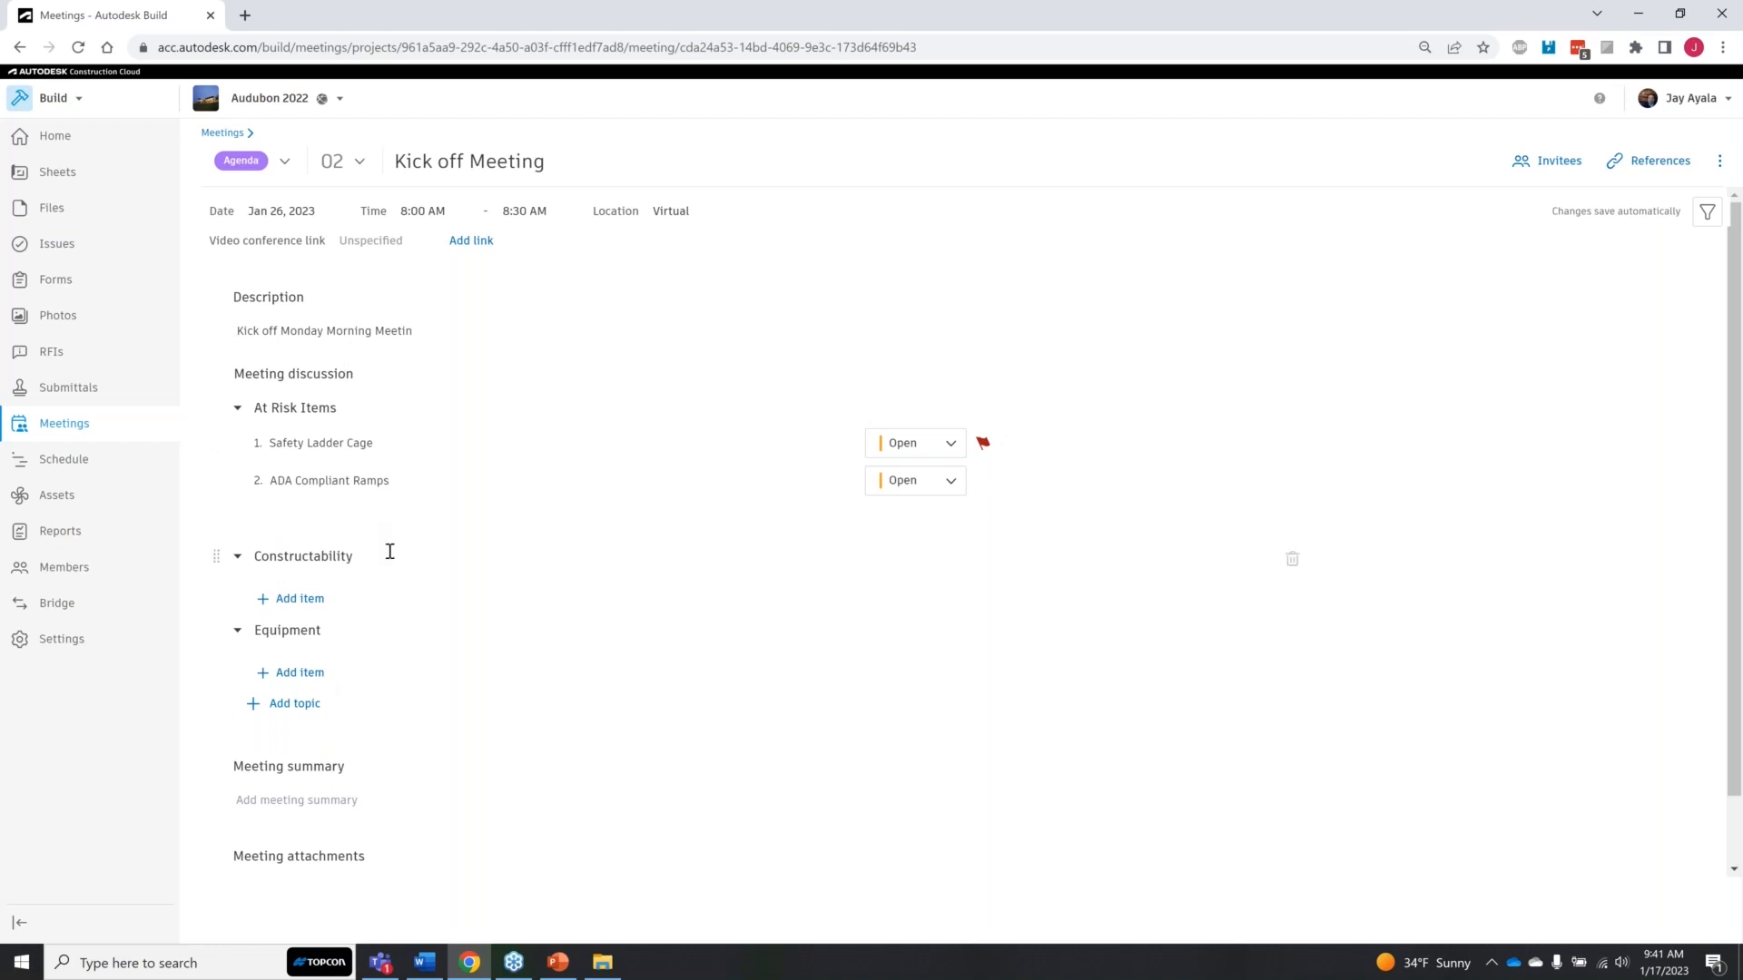
Step: Review the original and follow-up meetings listed in the Kick off Meeting series
click(224, 134)
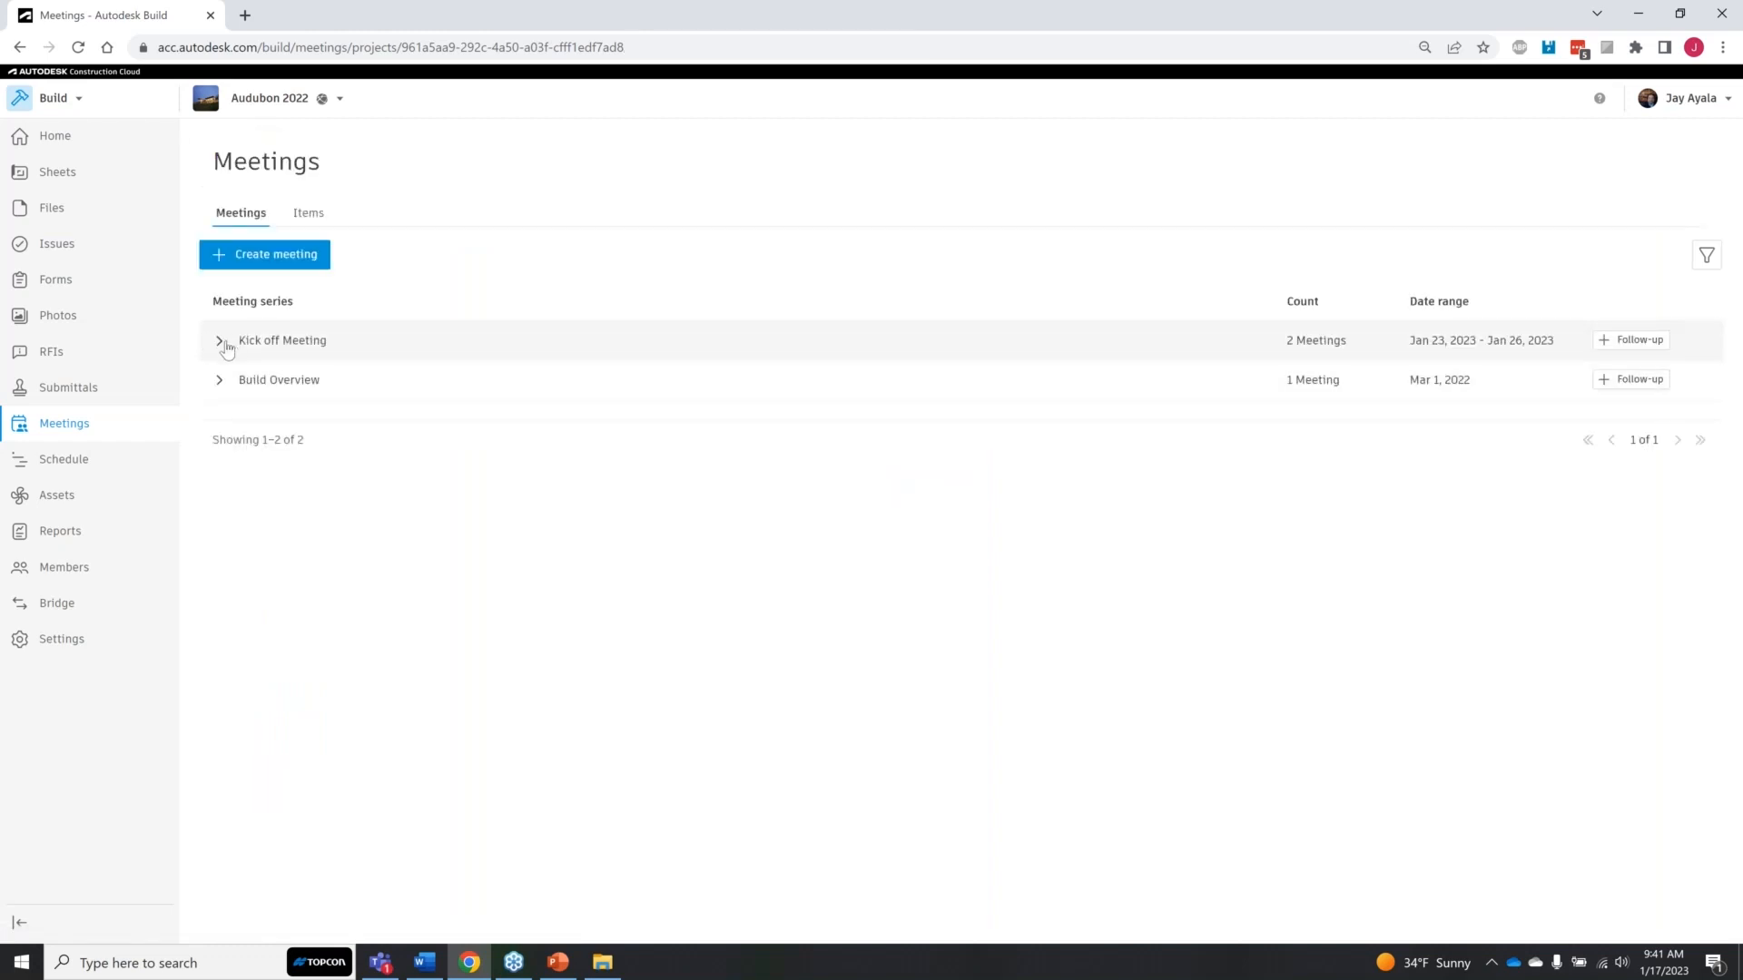
click(225, 346)
click(324, 459)
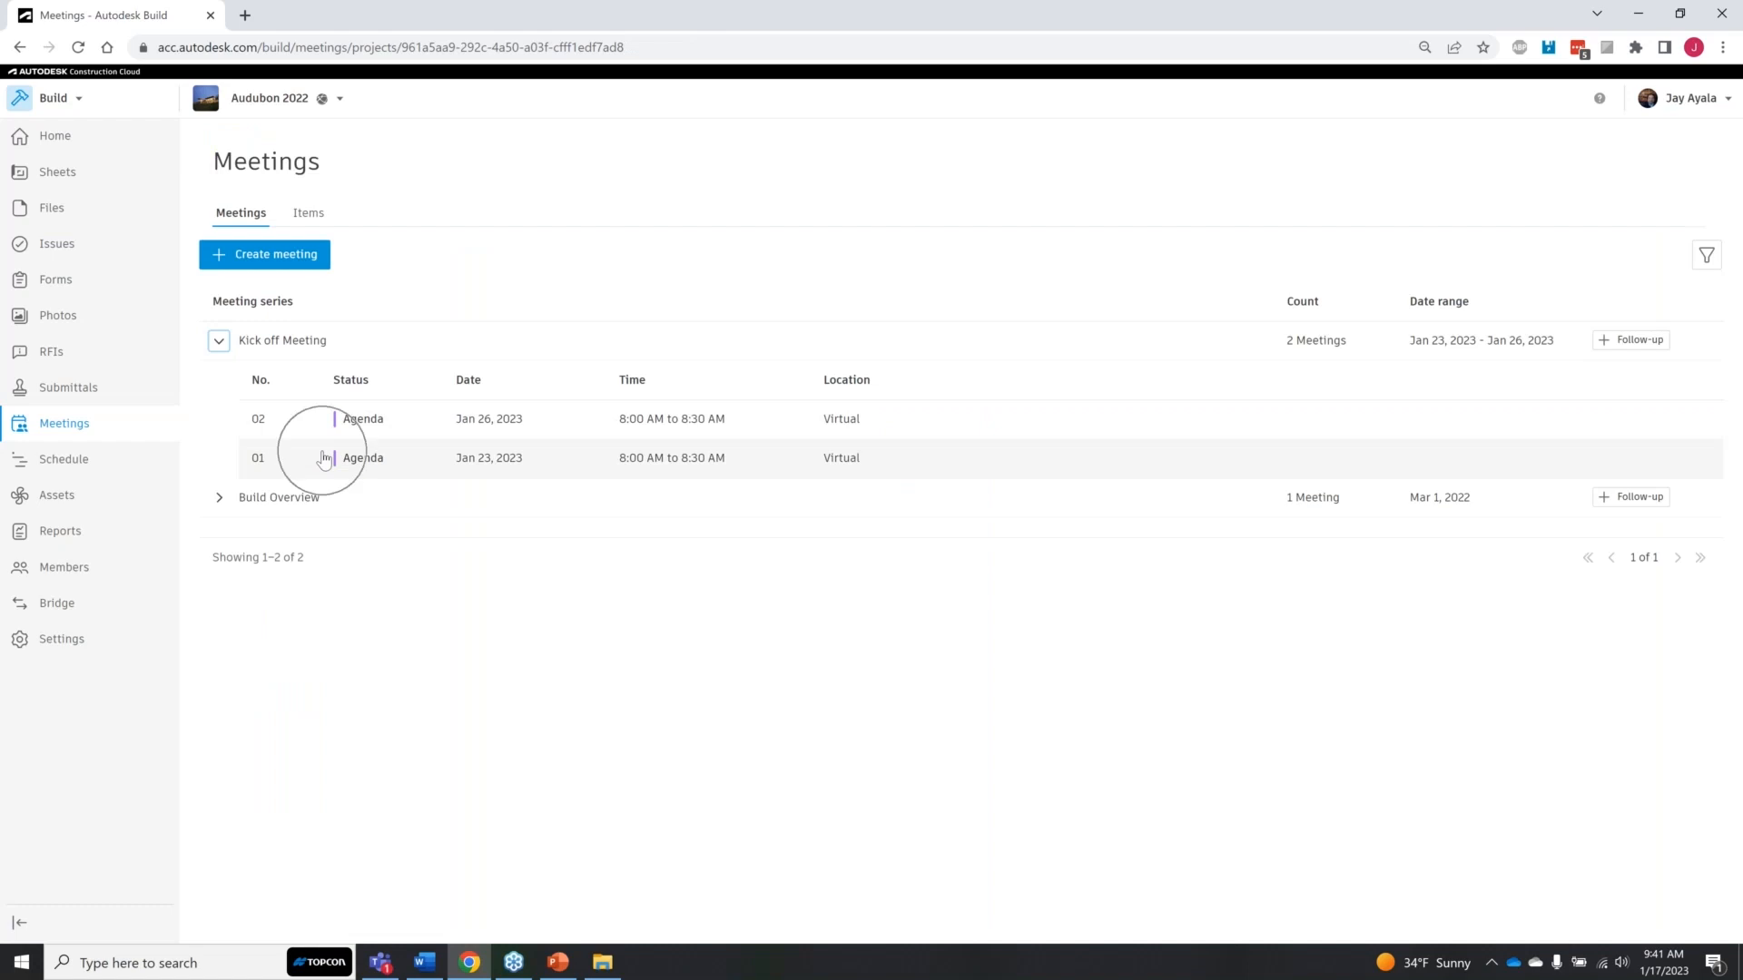
click(468, 463)
click(294, 417)
click(481, 422)
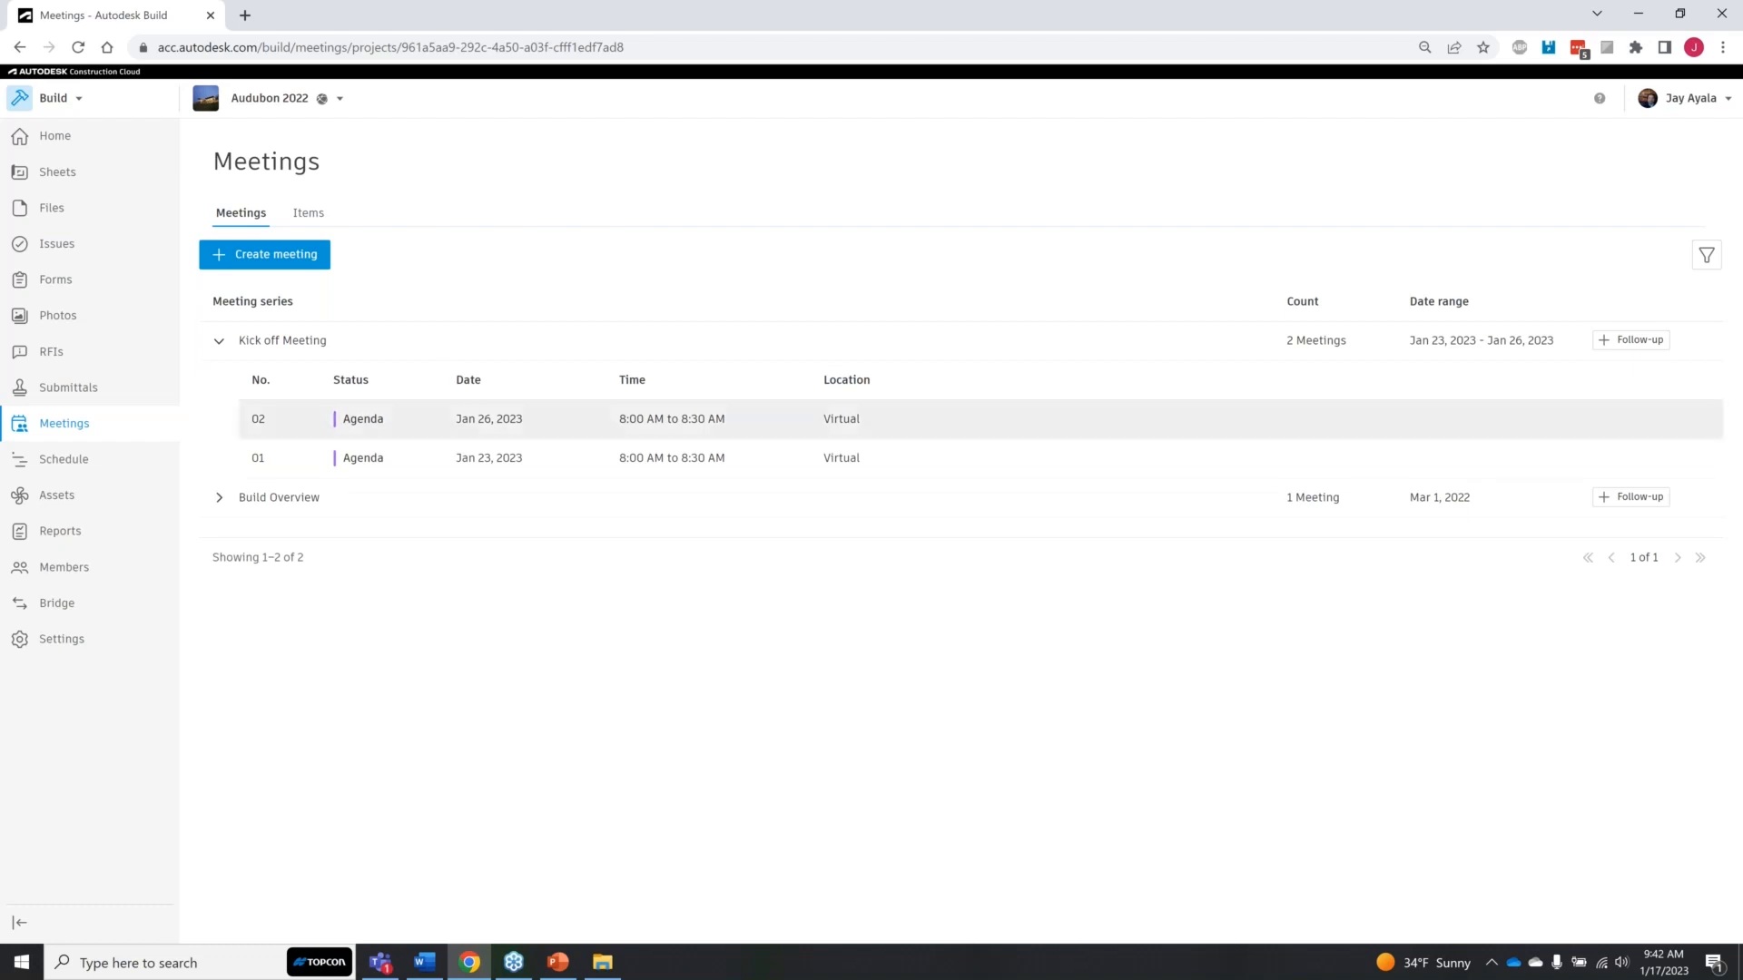
Step: Change the status of follow-up meeting 02 in the Kick off Meeting series from Agenda to Minutes
click(524, 423)
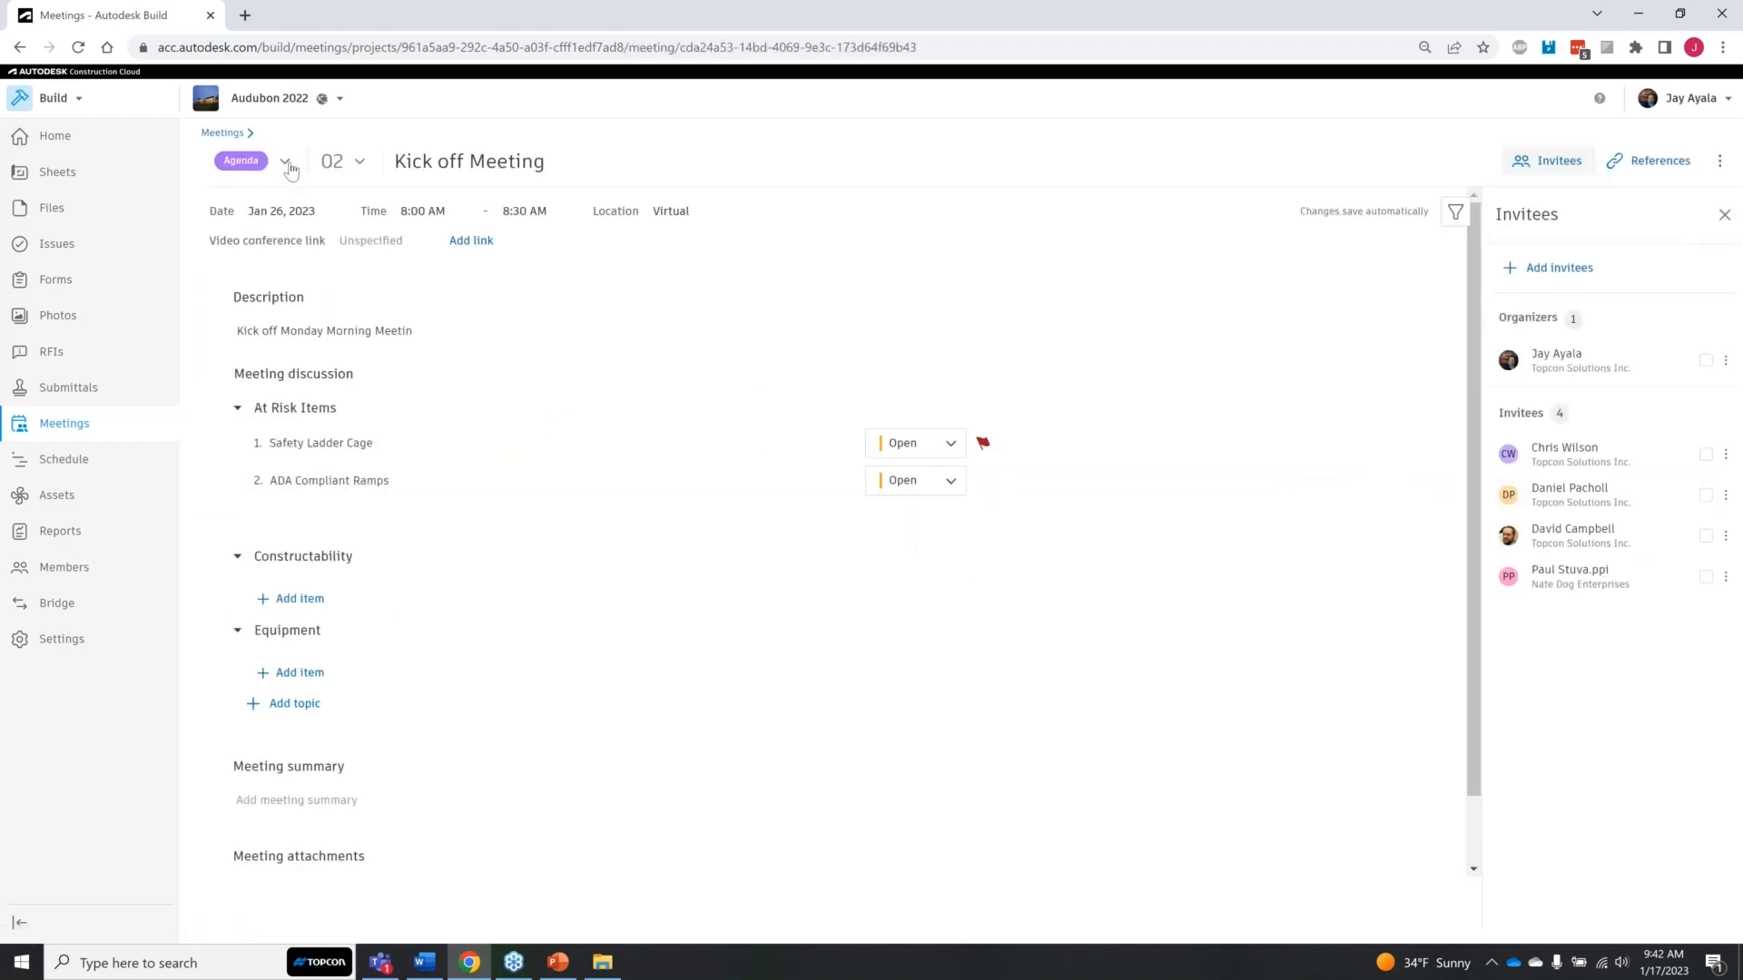
click(289, 166)
click(237, 231)
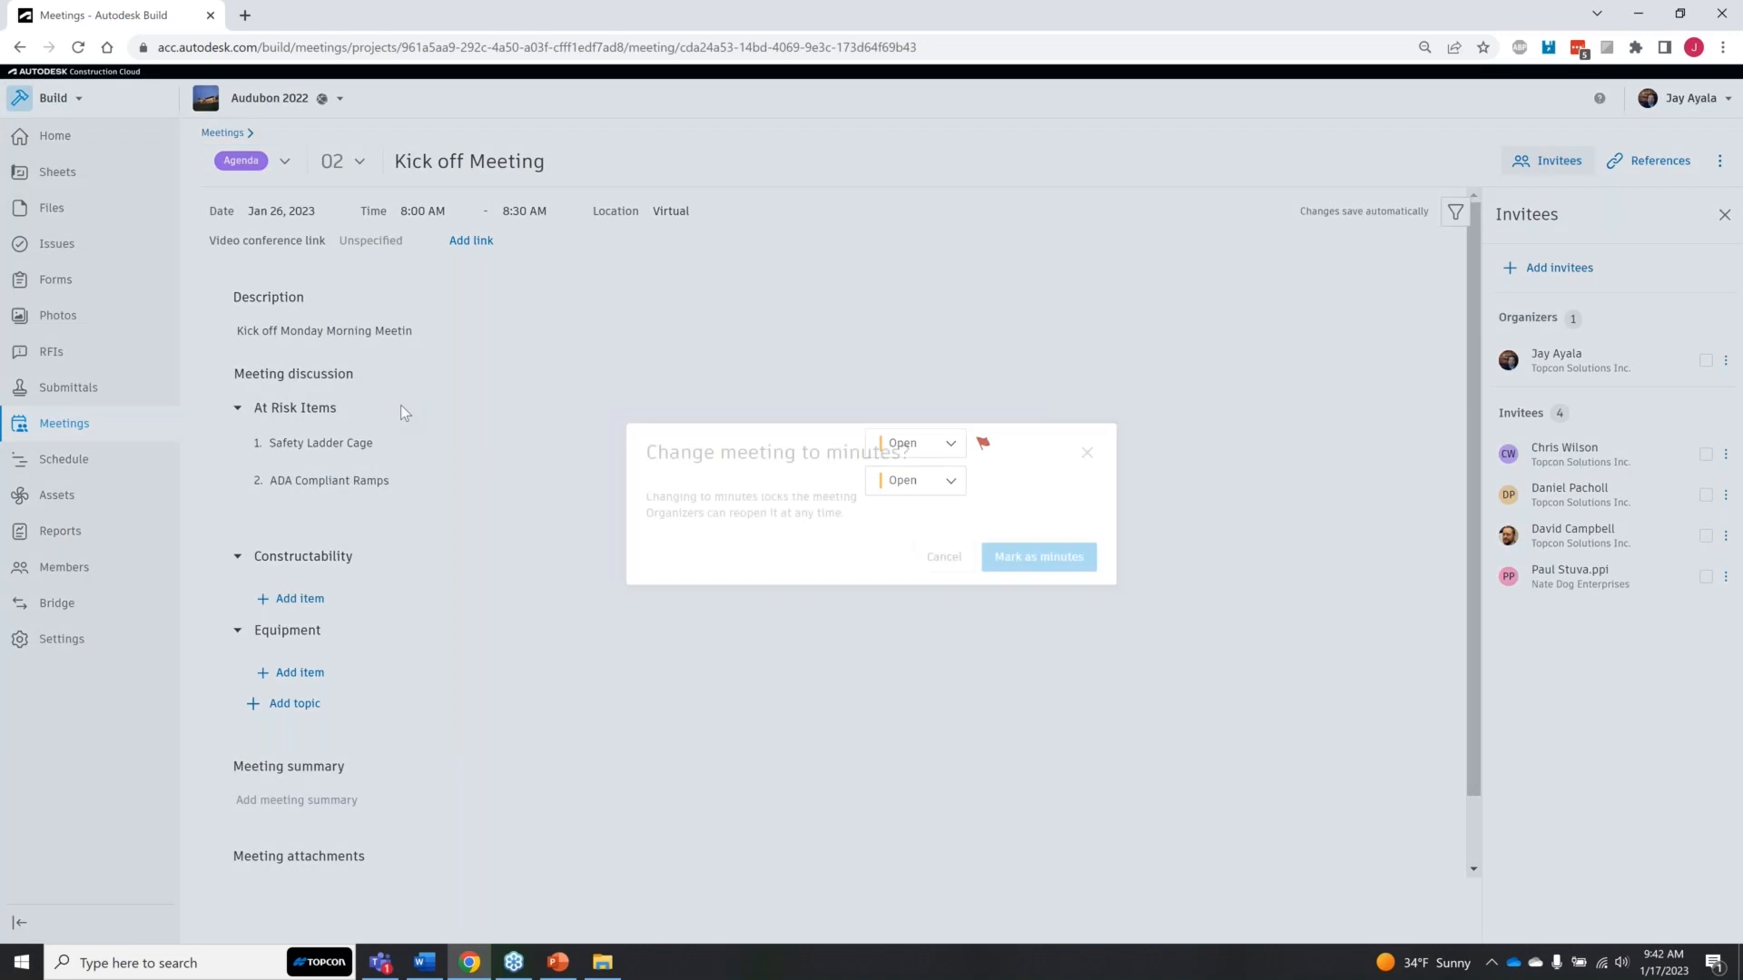
click(1024, 567)
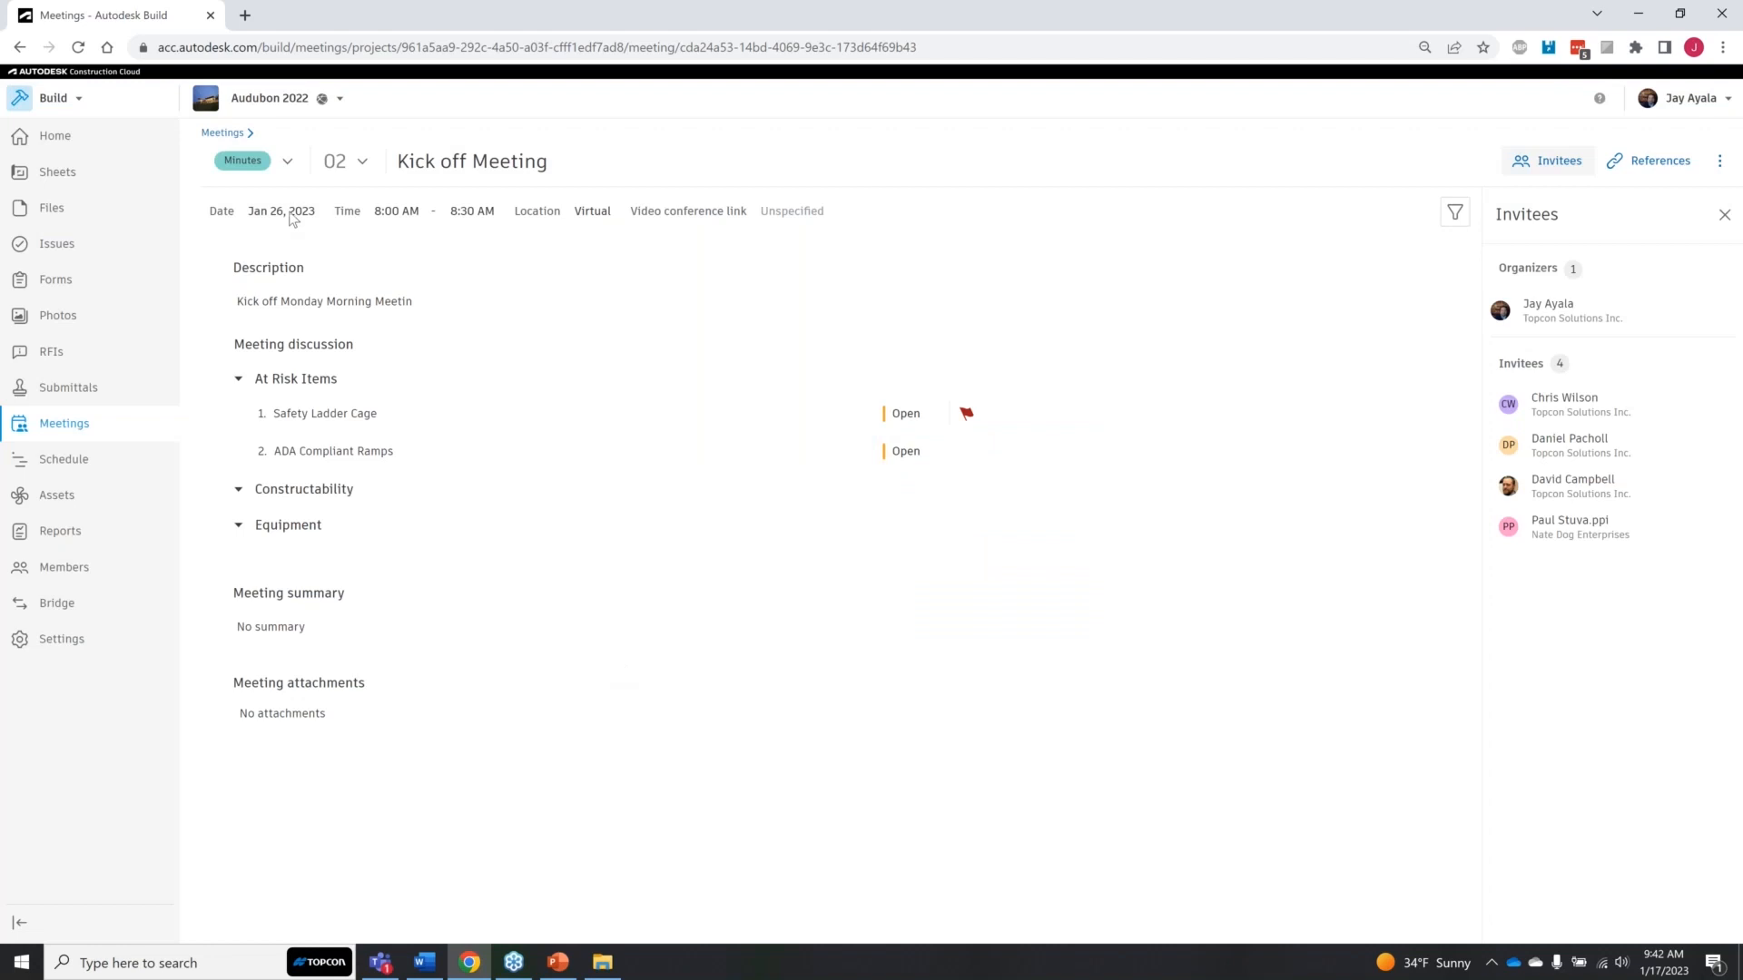
Step: Return to the meetings list and expand the Kick off Meeting series to review its meetings
click(222, 133)
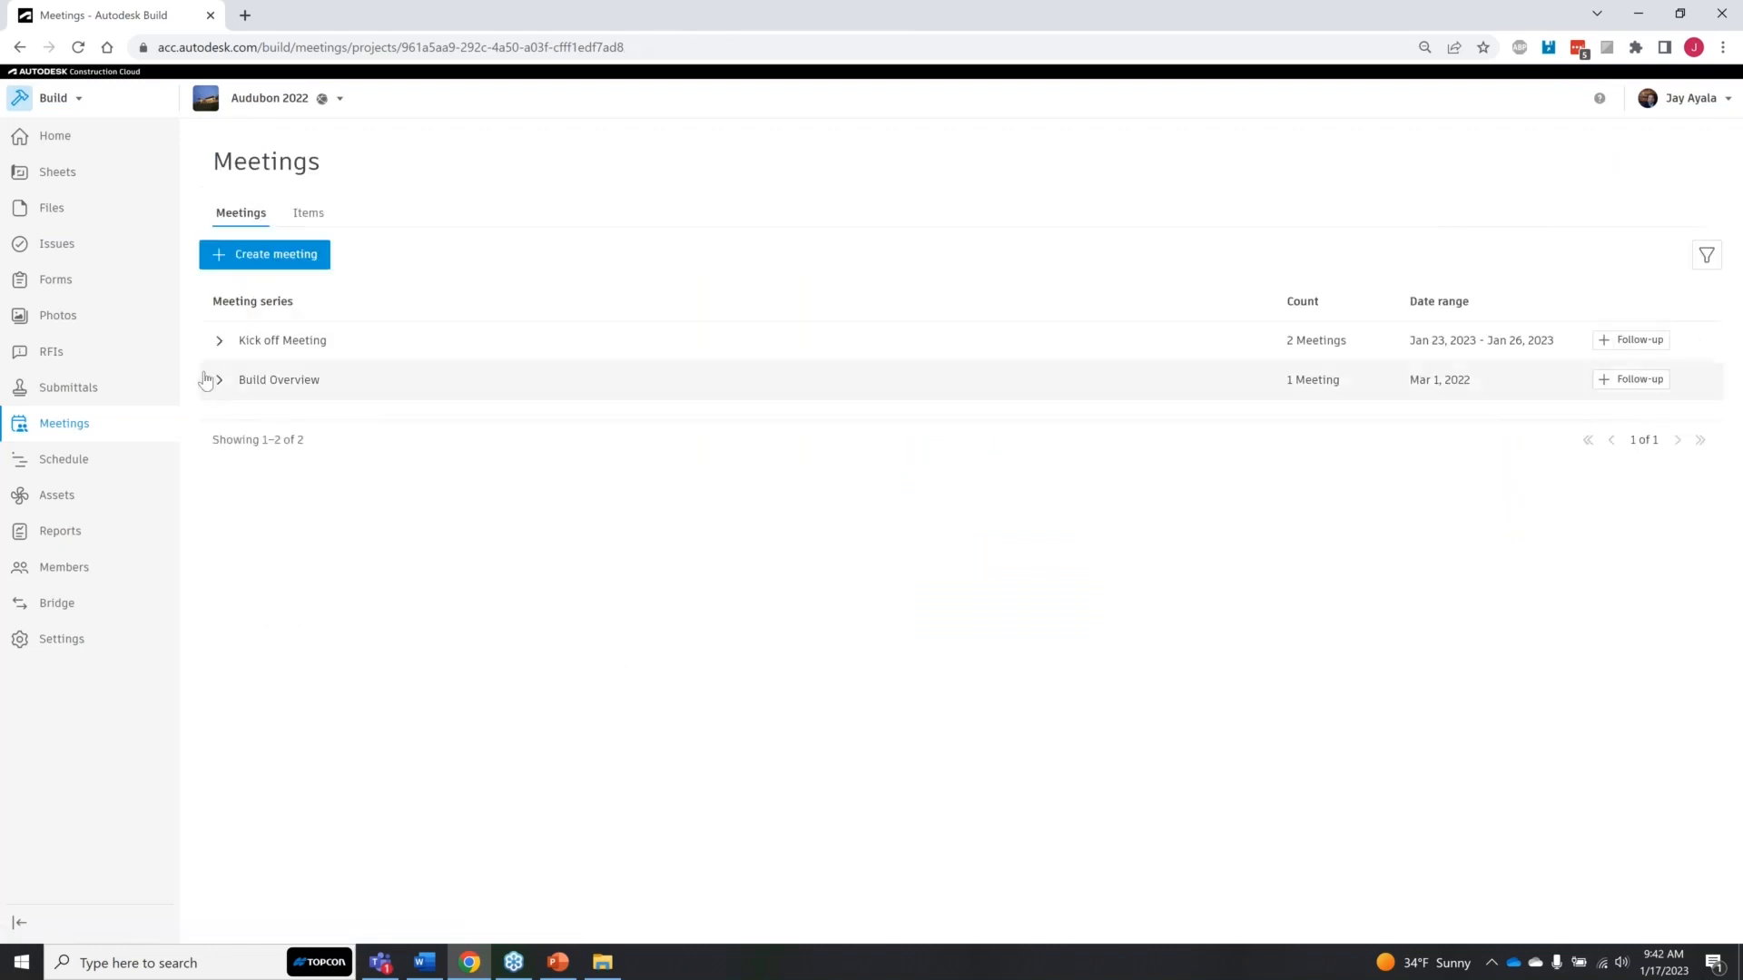
click(218, 341)
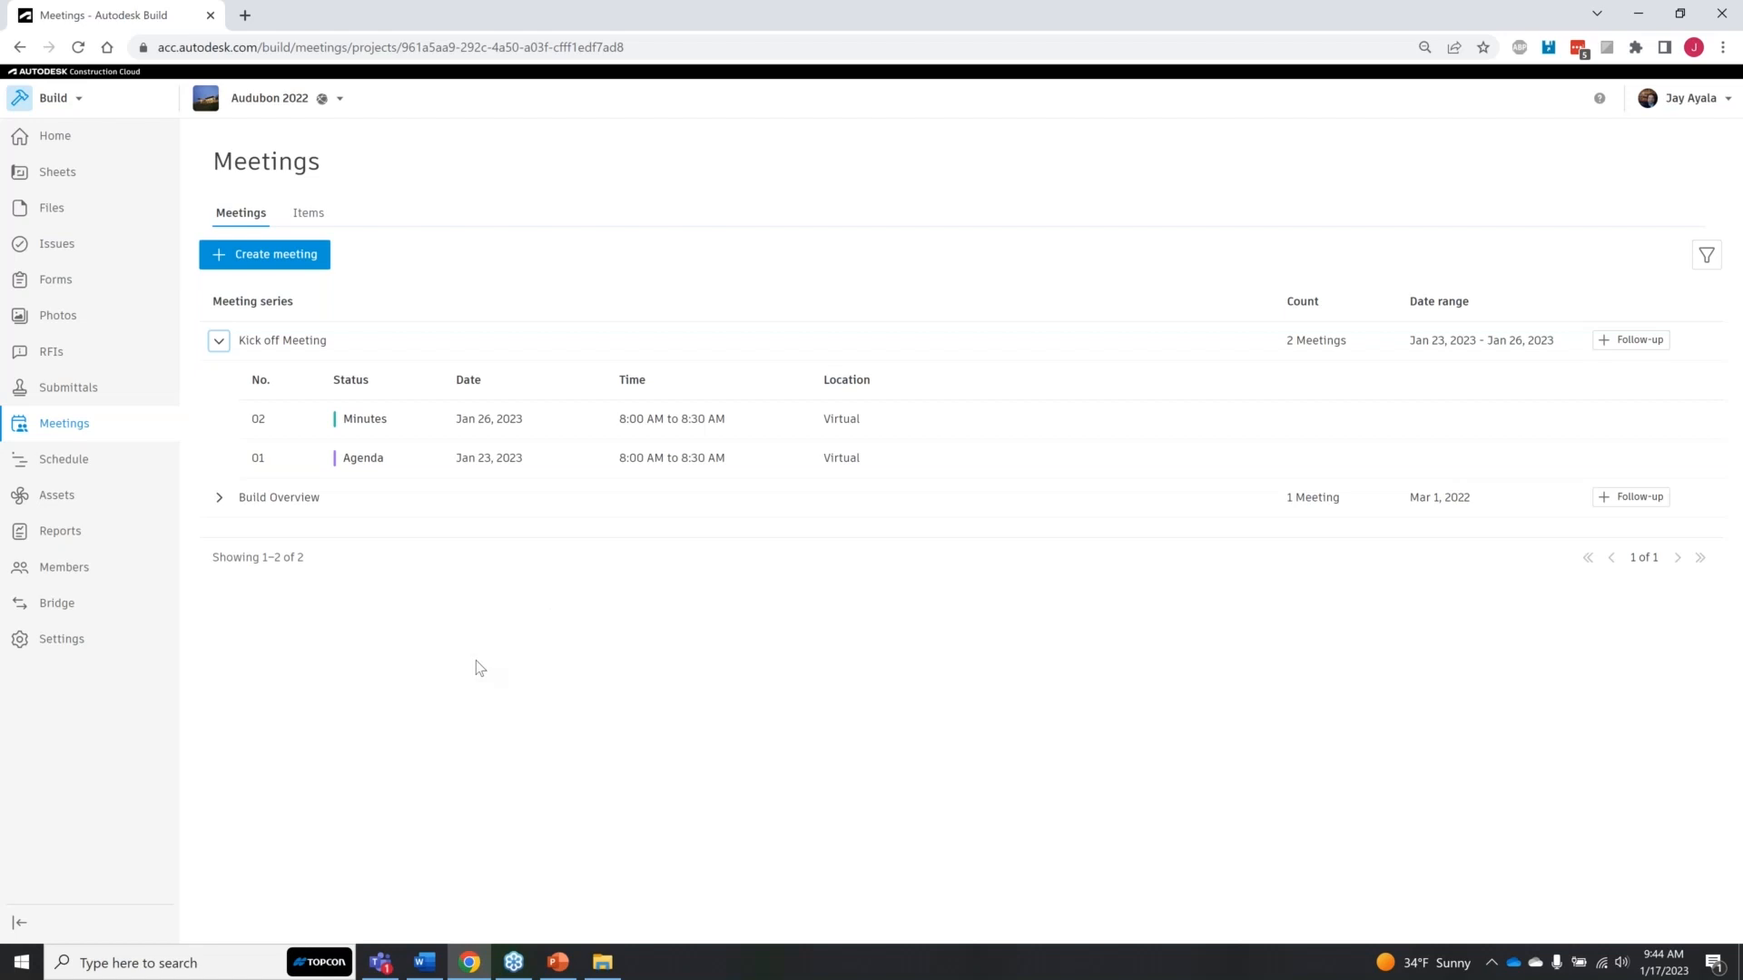
Step: Go to the project's schedules and open the Autodesk Hospital Project file schedule
click(68, 463)
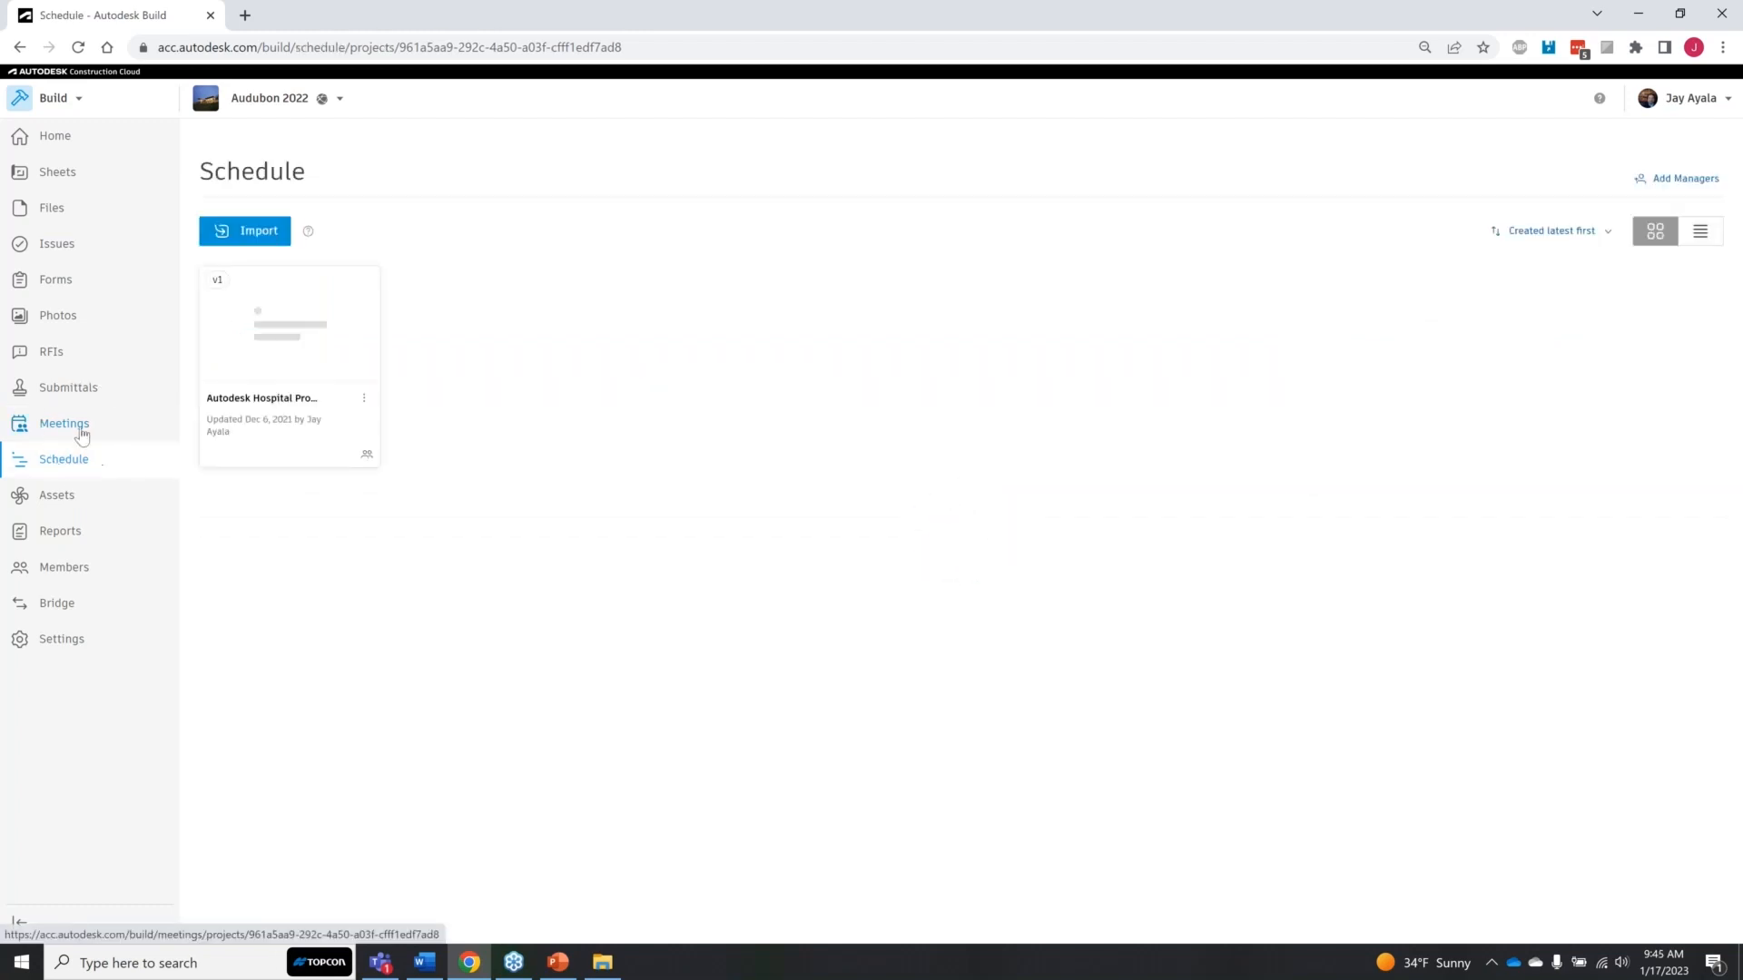
click(84, 390)
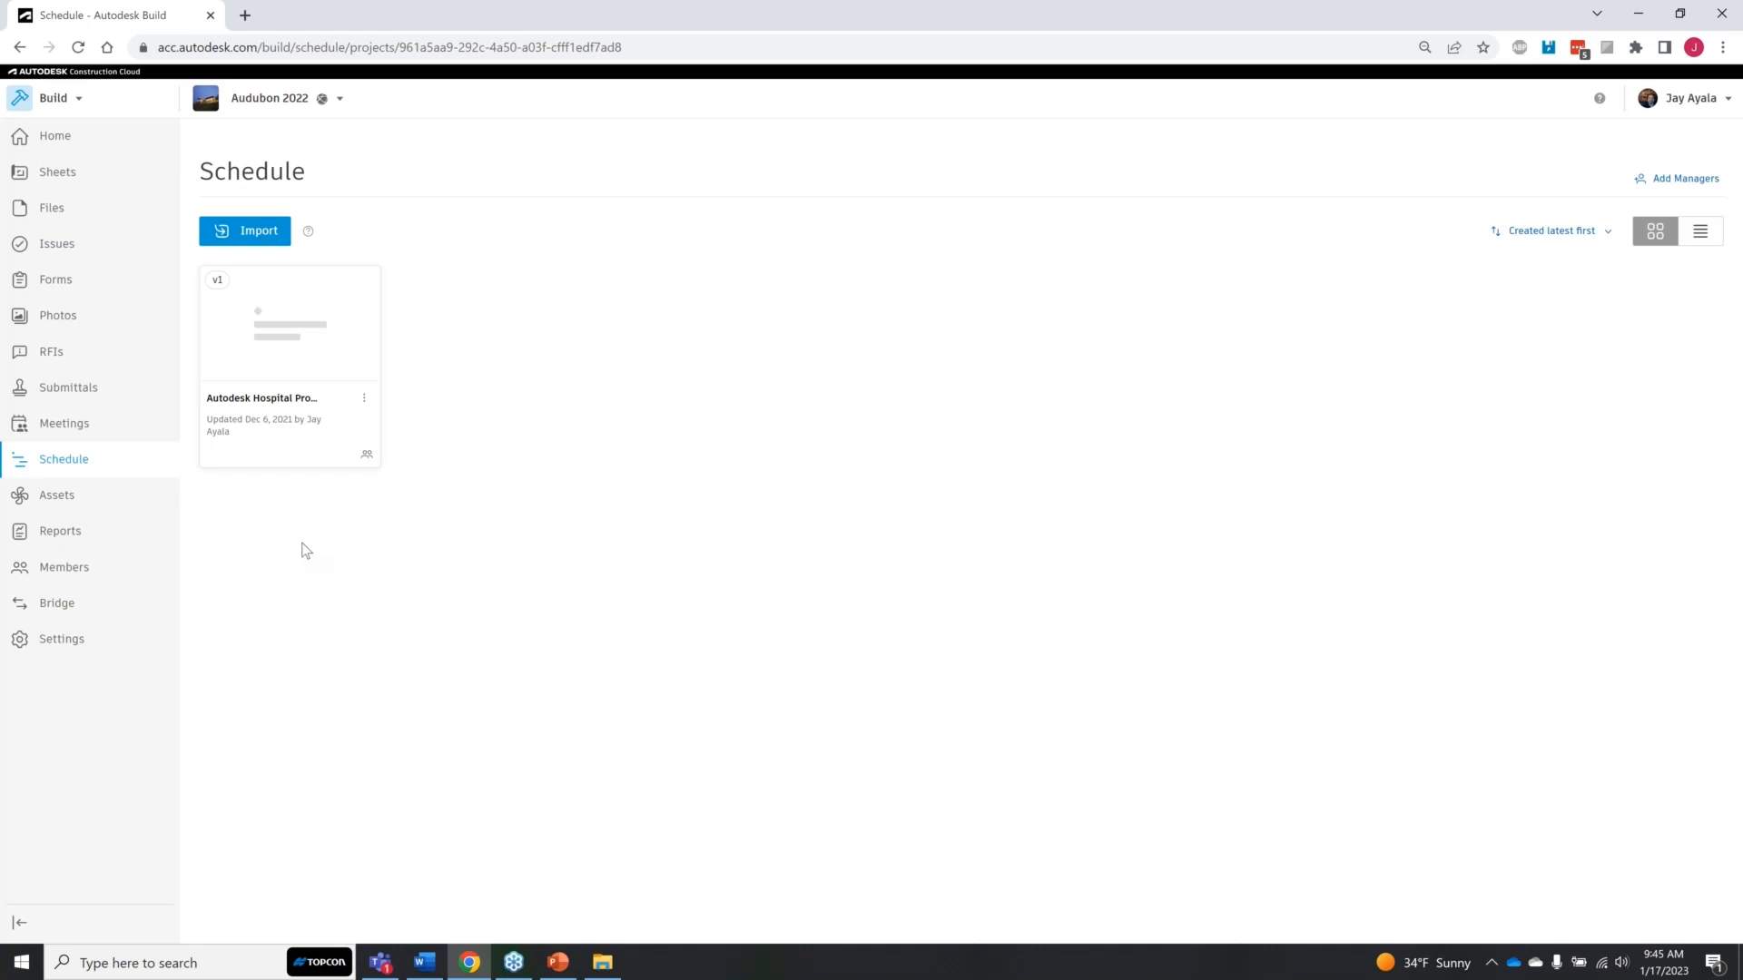
click(324, 334)
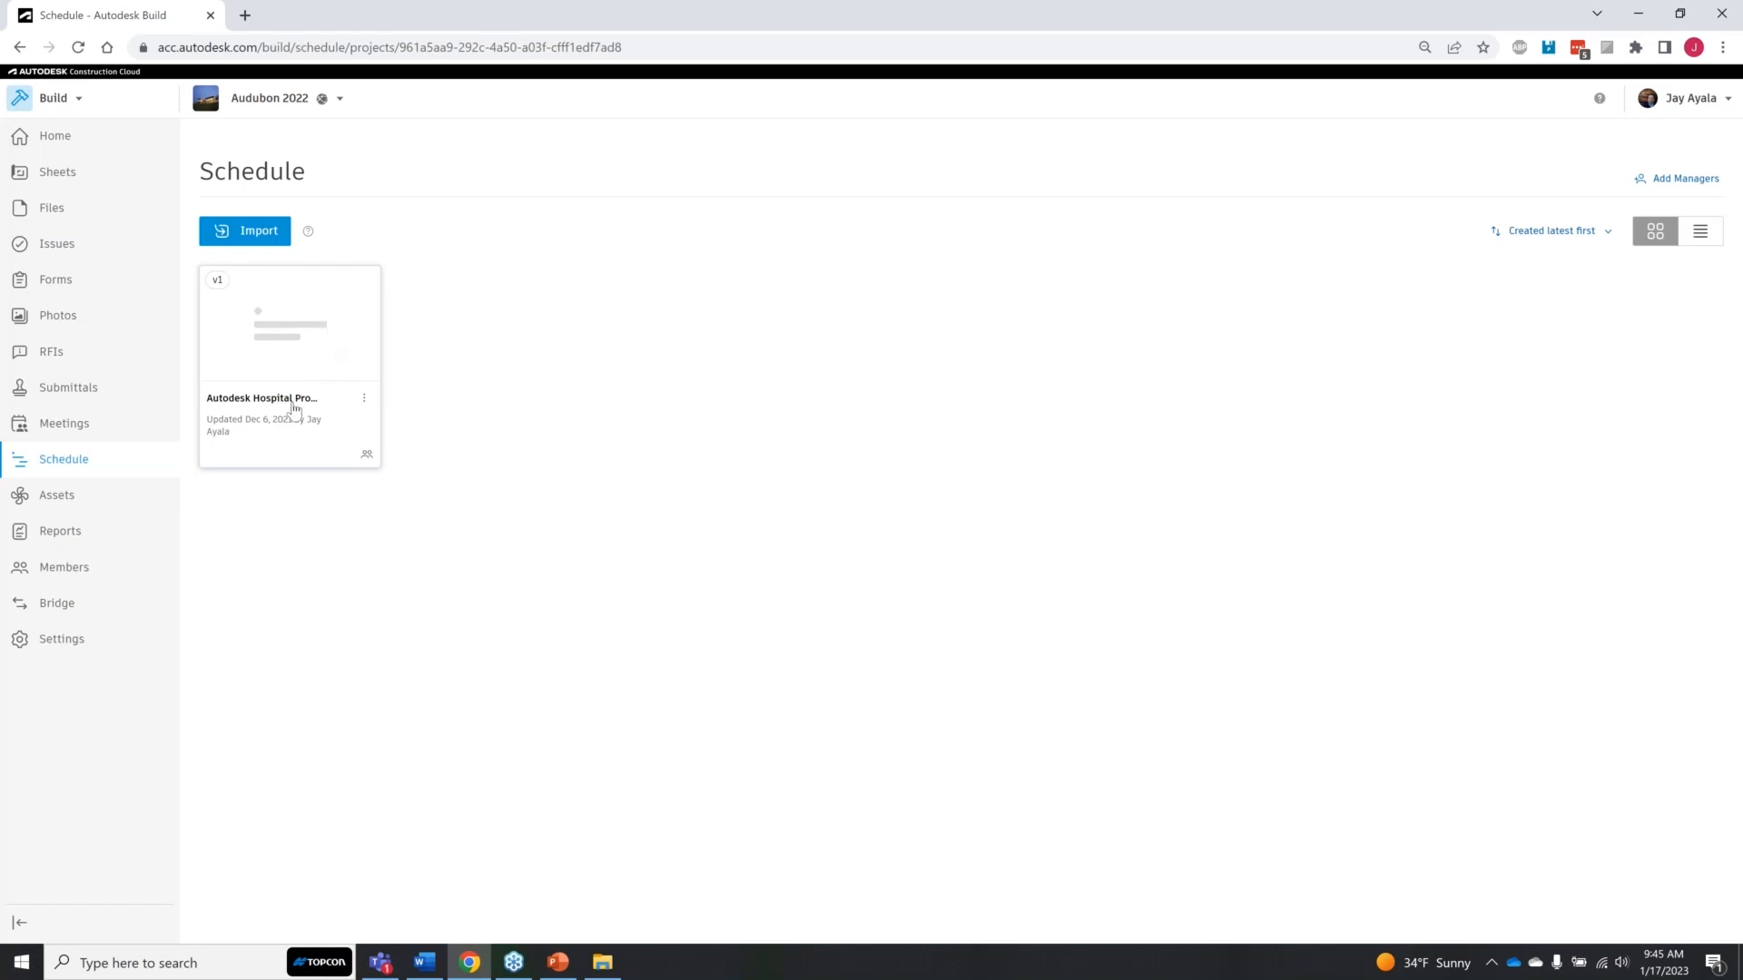
key(ctrl)
key(ctrl)
key(ctrl)
key(ctrl)
key(ctrl)
key(ctrl)
key(ctrl)
click(297, 325)
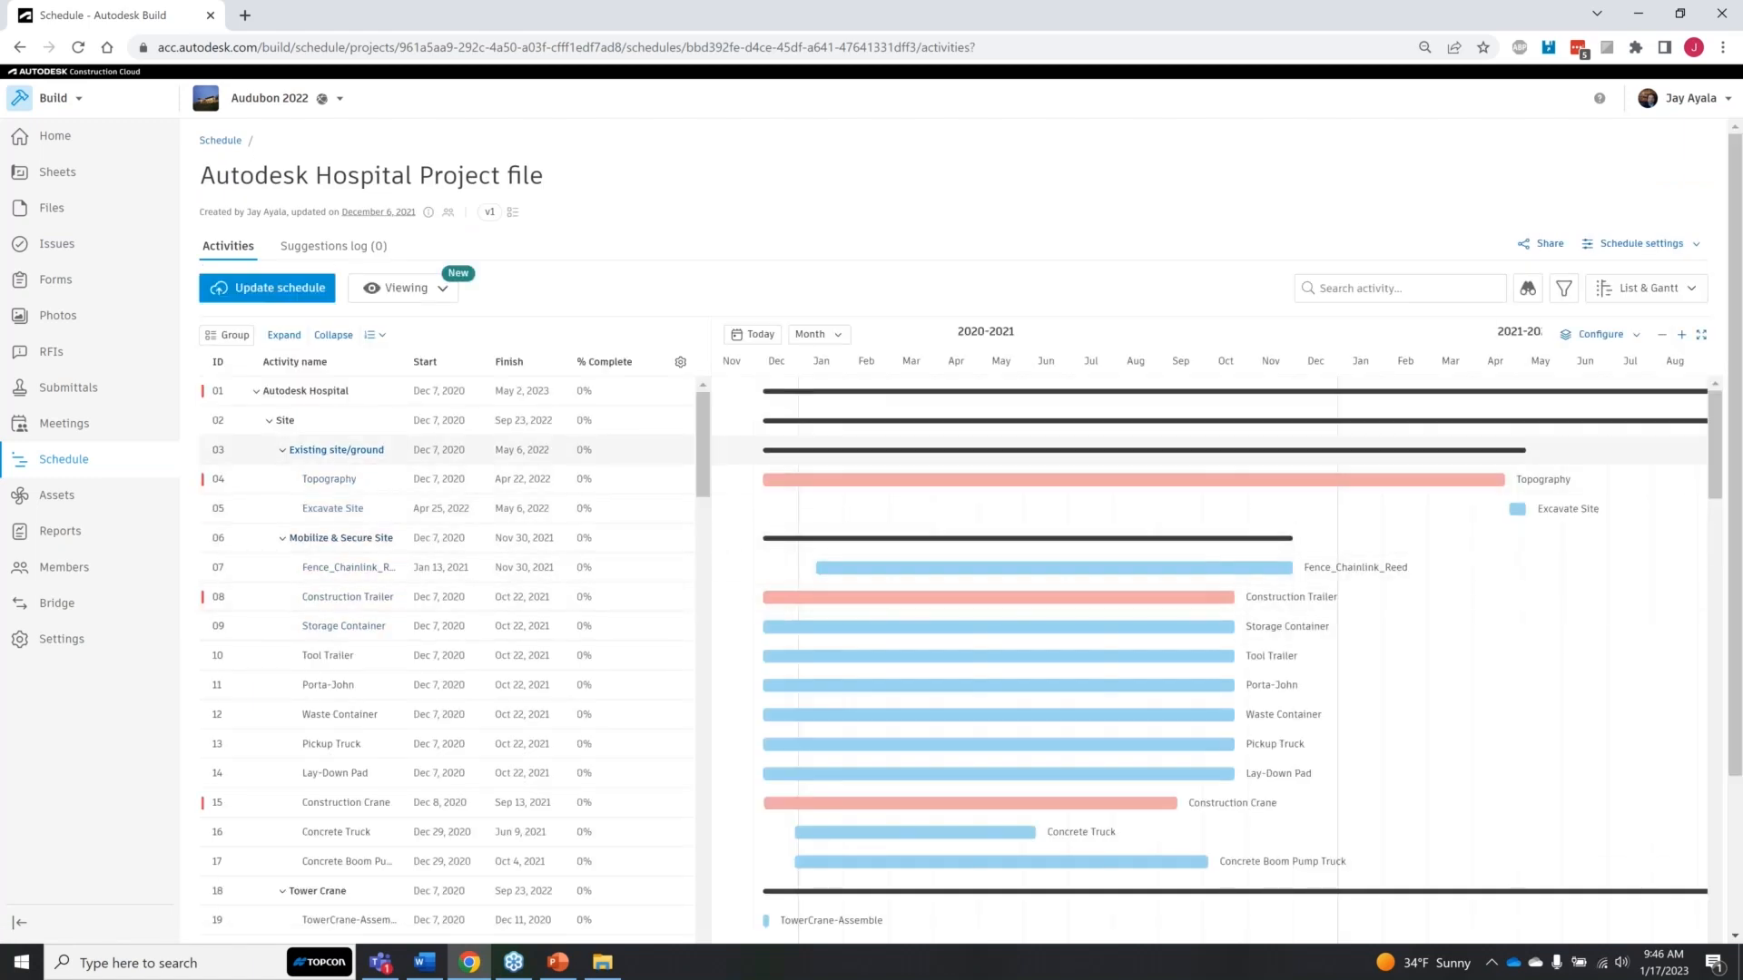
Step: Review the Existing site/ground activity's details and the dates of the Structural activities, and close the details
click(336, 449)
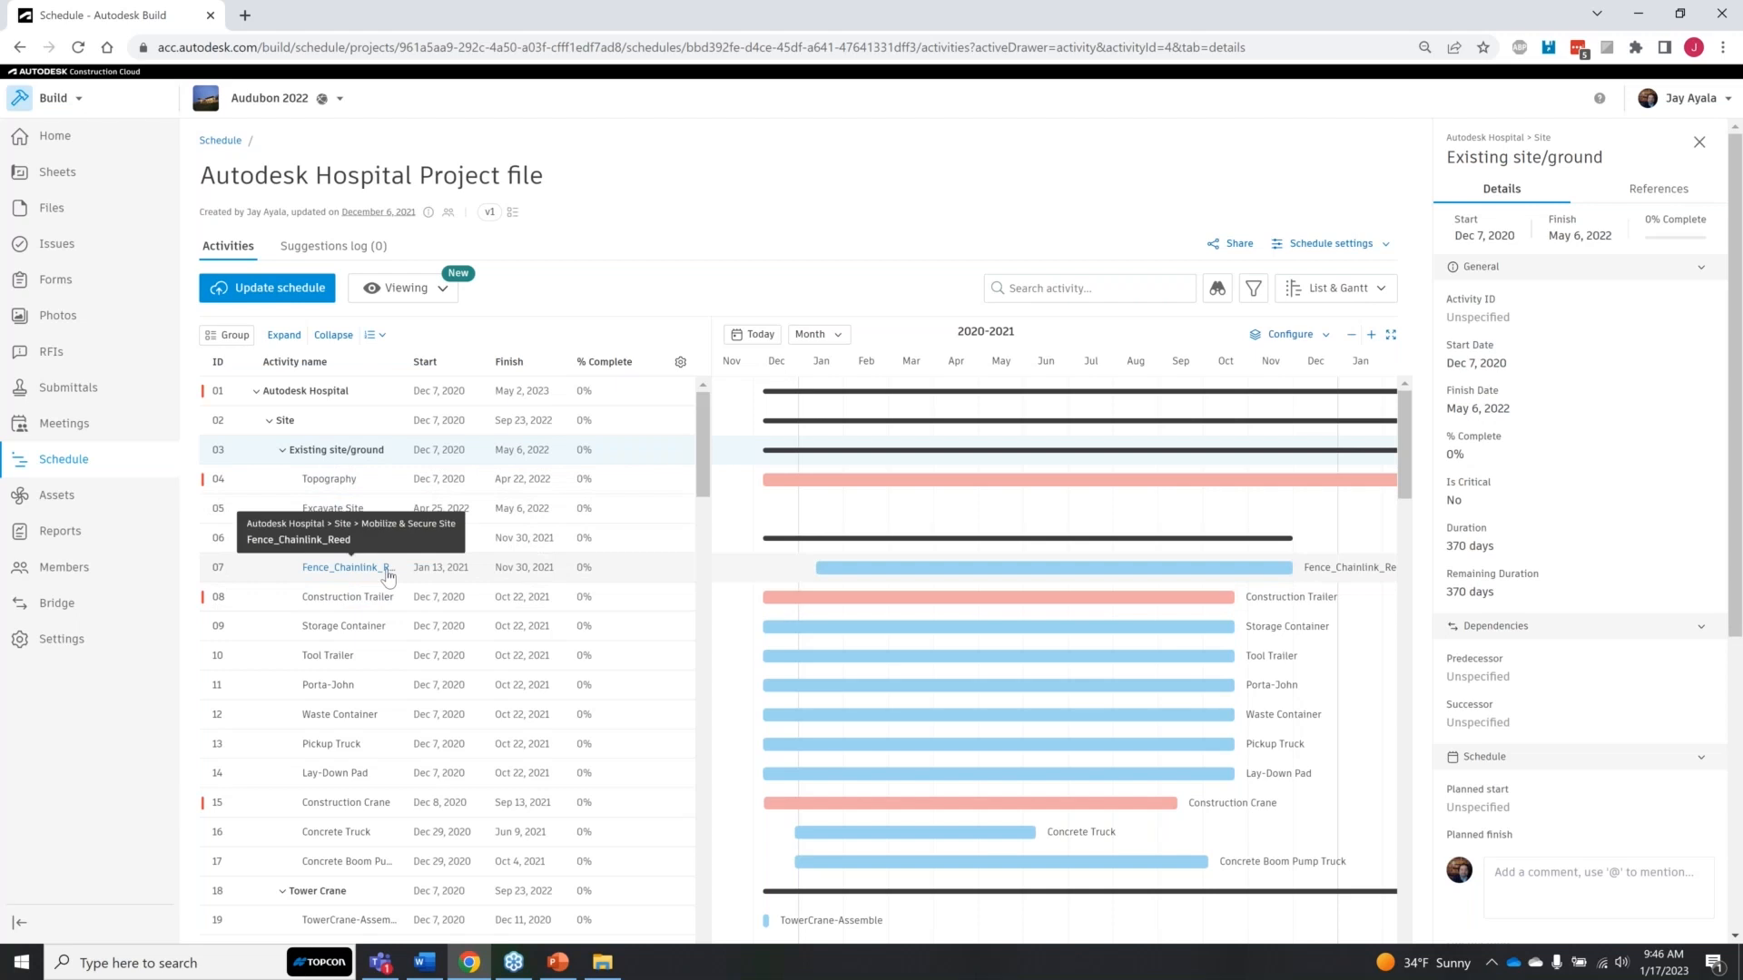
scroll(411, 626, down, 4)
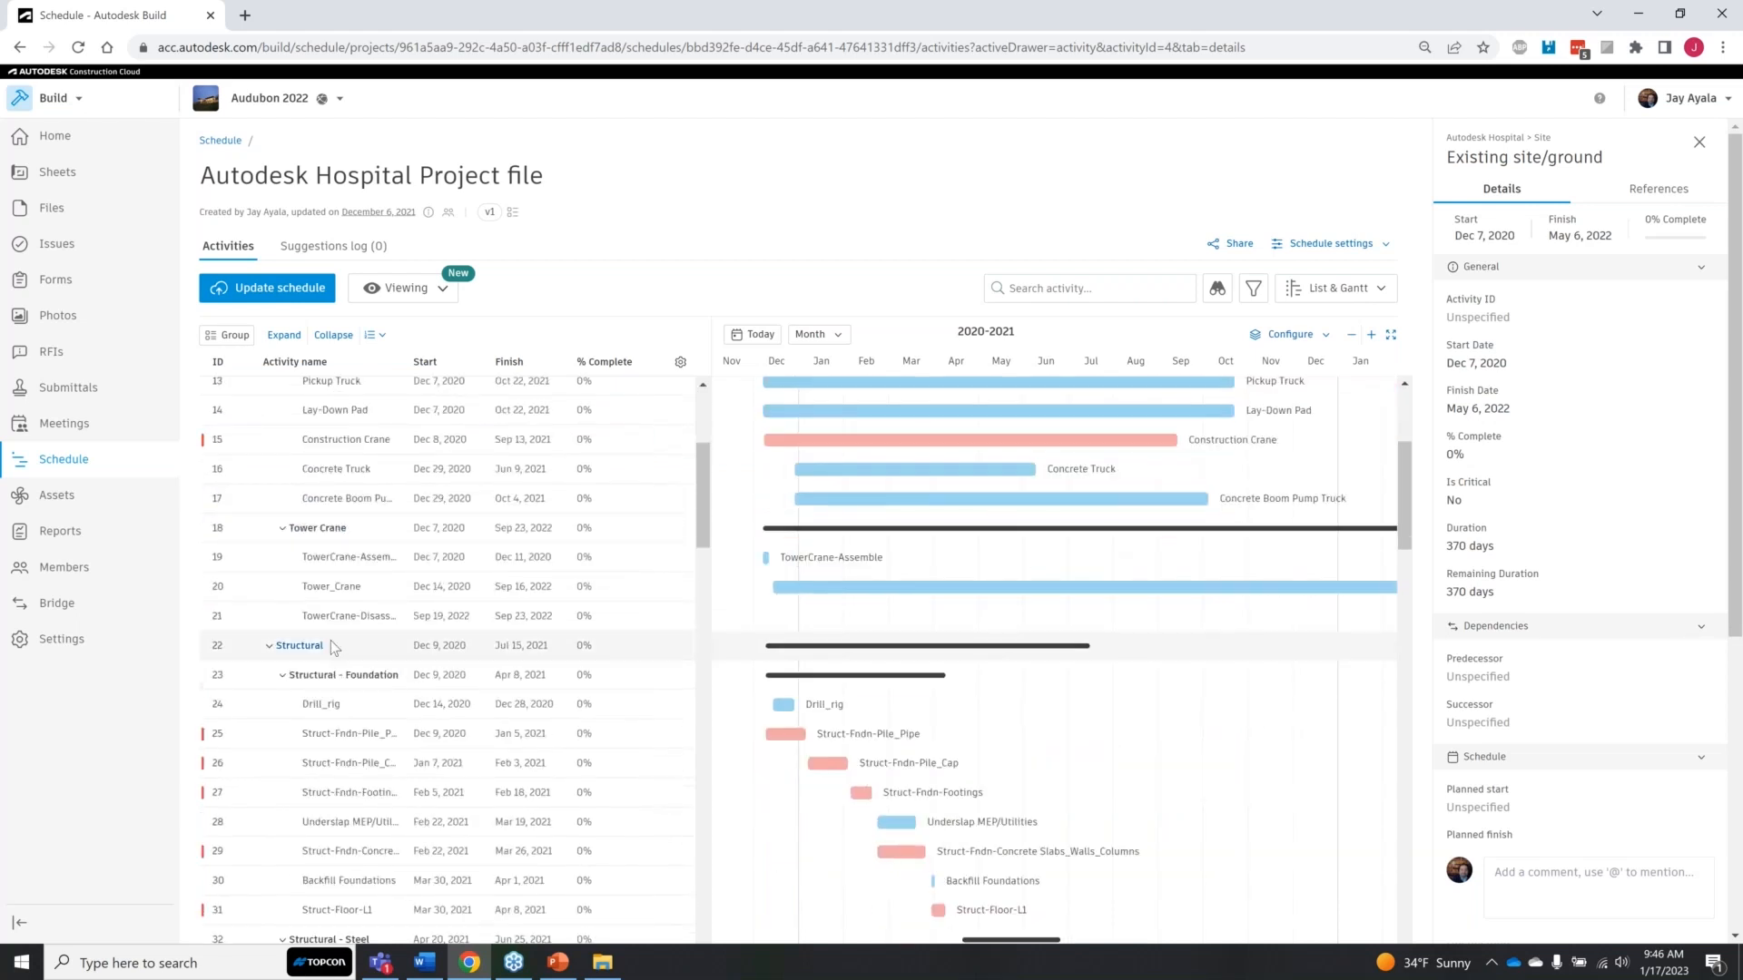
click(331, 640)
click(439, 646)
click(515, 647)
click(516, 649)
scroll(530, 647, down, 3)
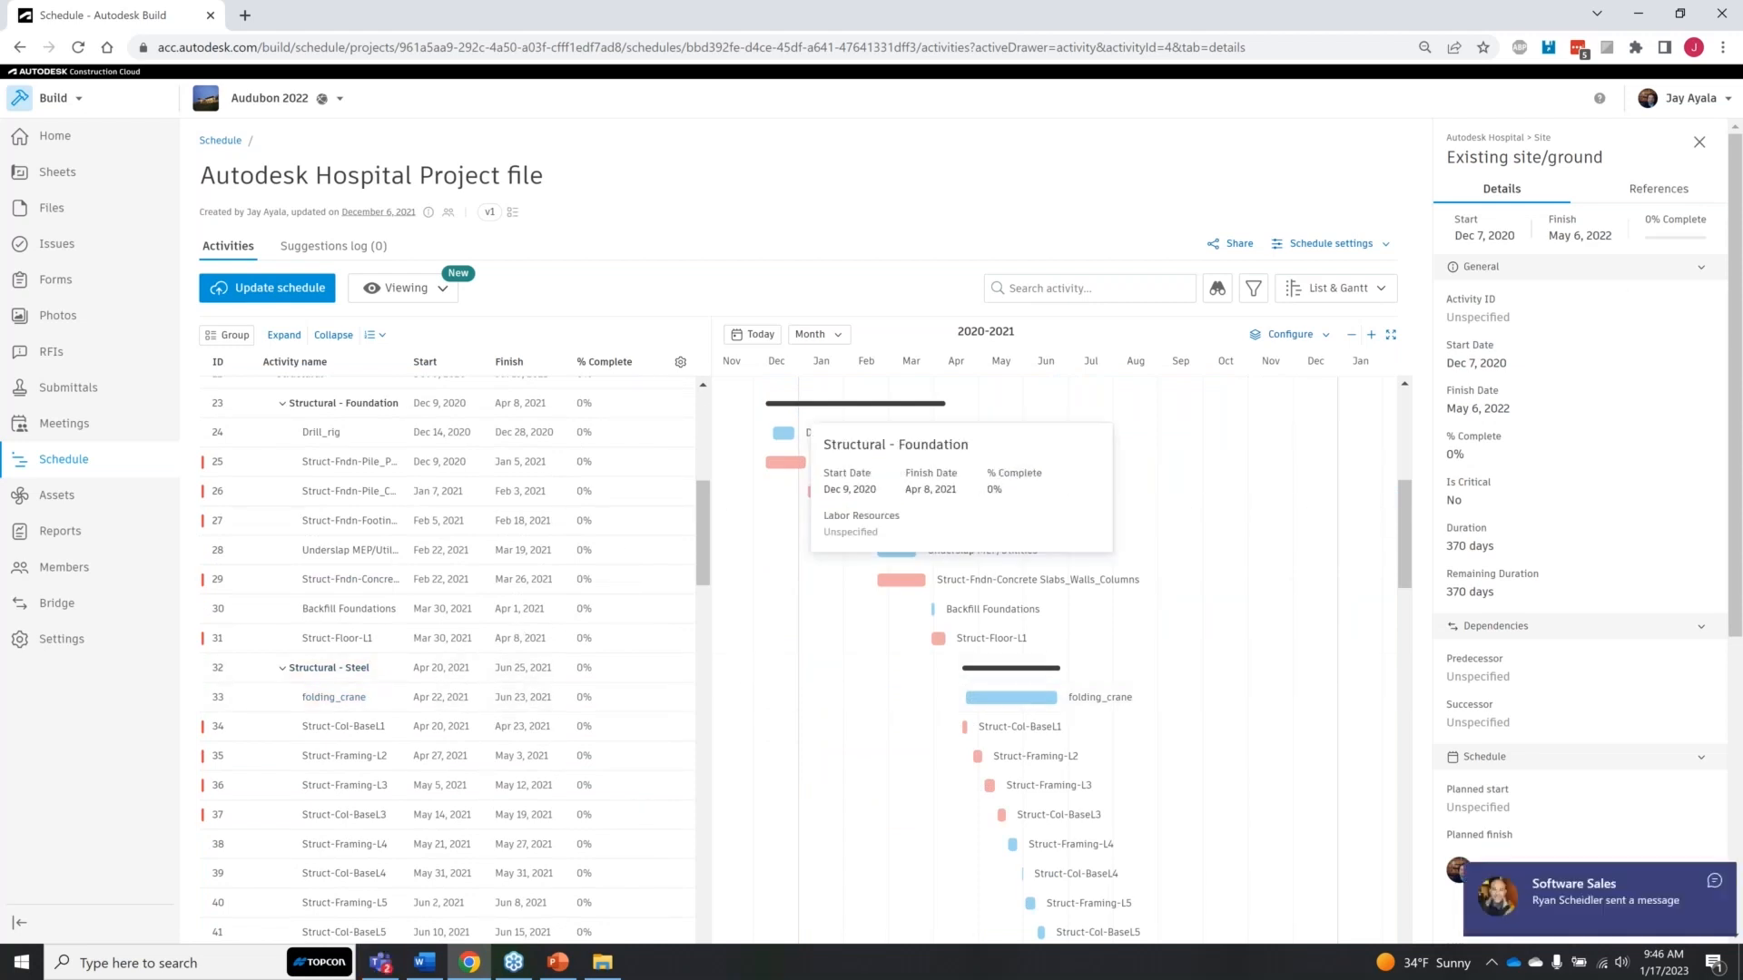
click(1699, 142)
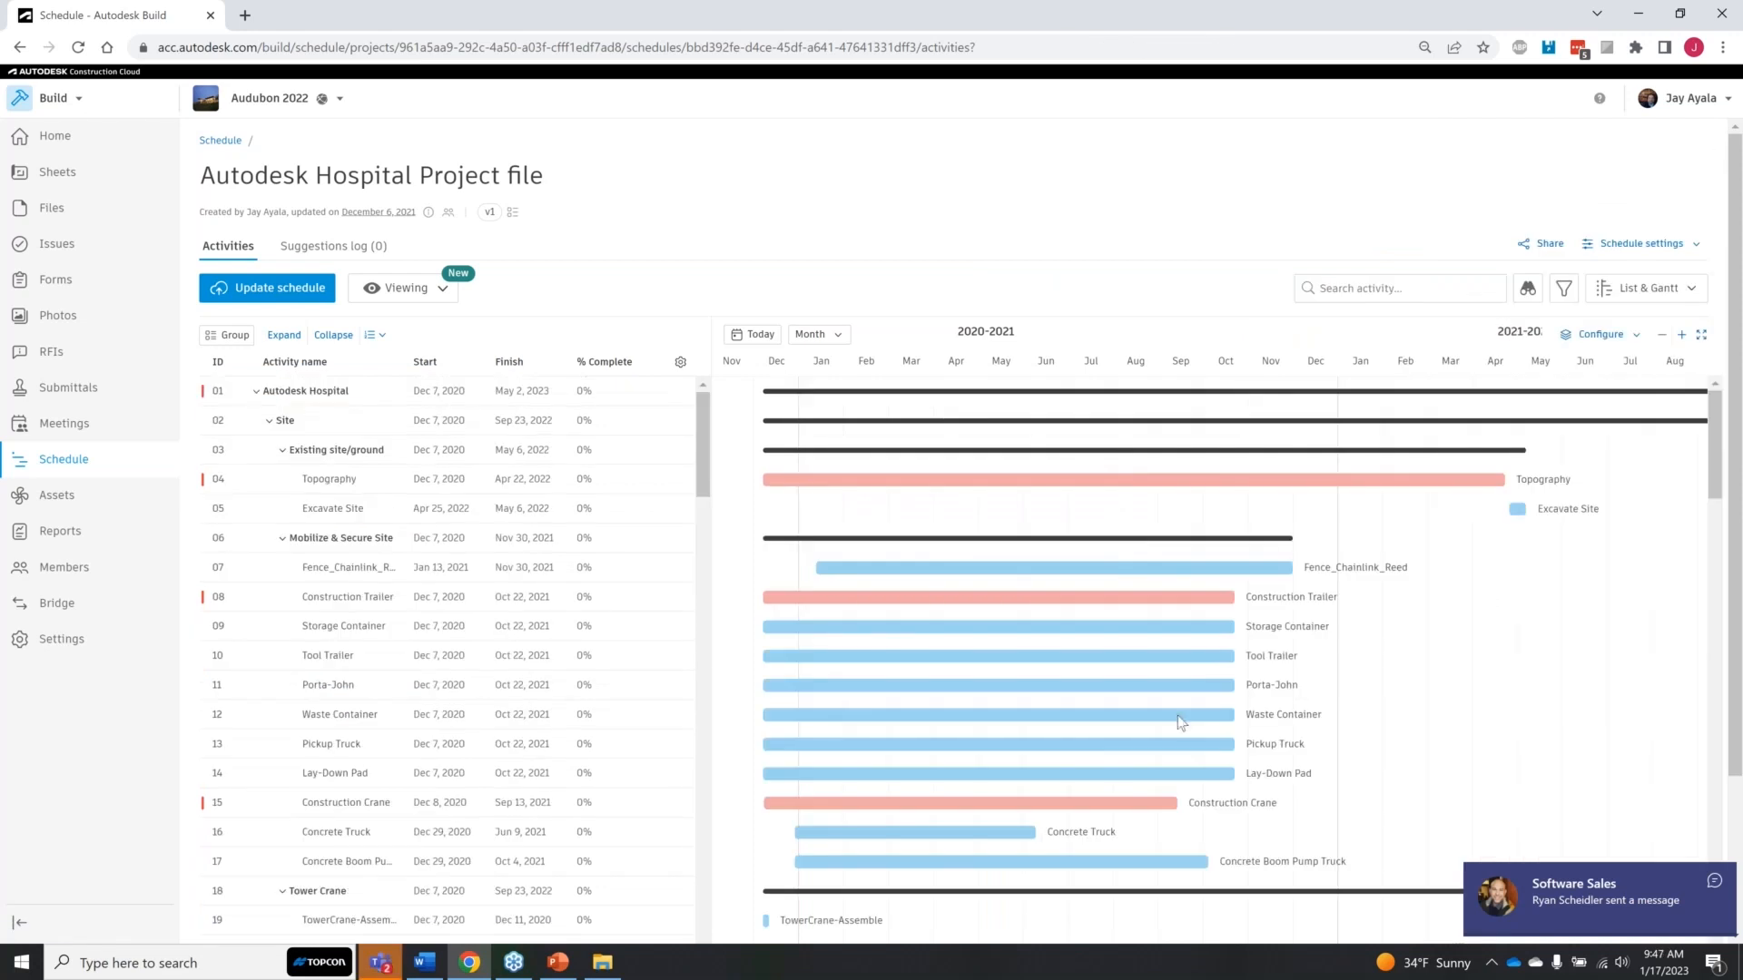
Step: Examine the full activity list and Gantt timeline, from site work through to the Fire Alarm activities
scroll(969, 590, down, 8)
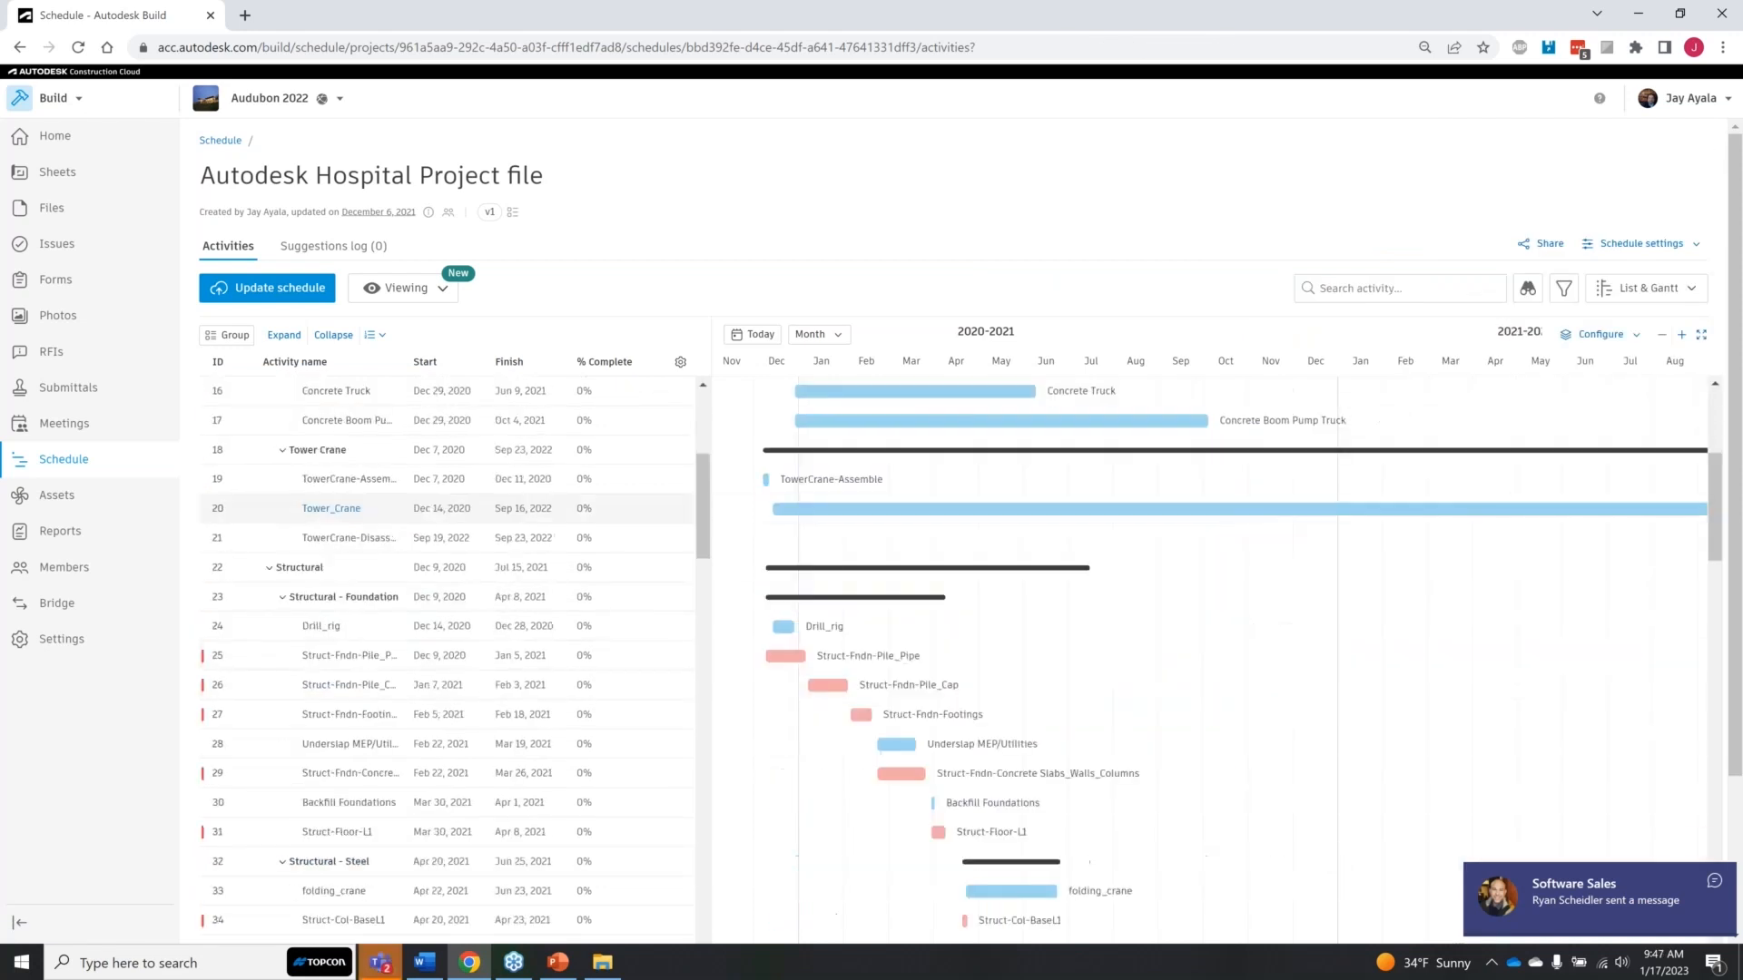
scroll(1009, 670, down, 10)
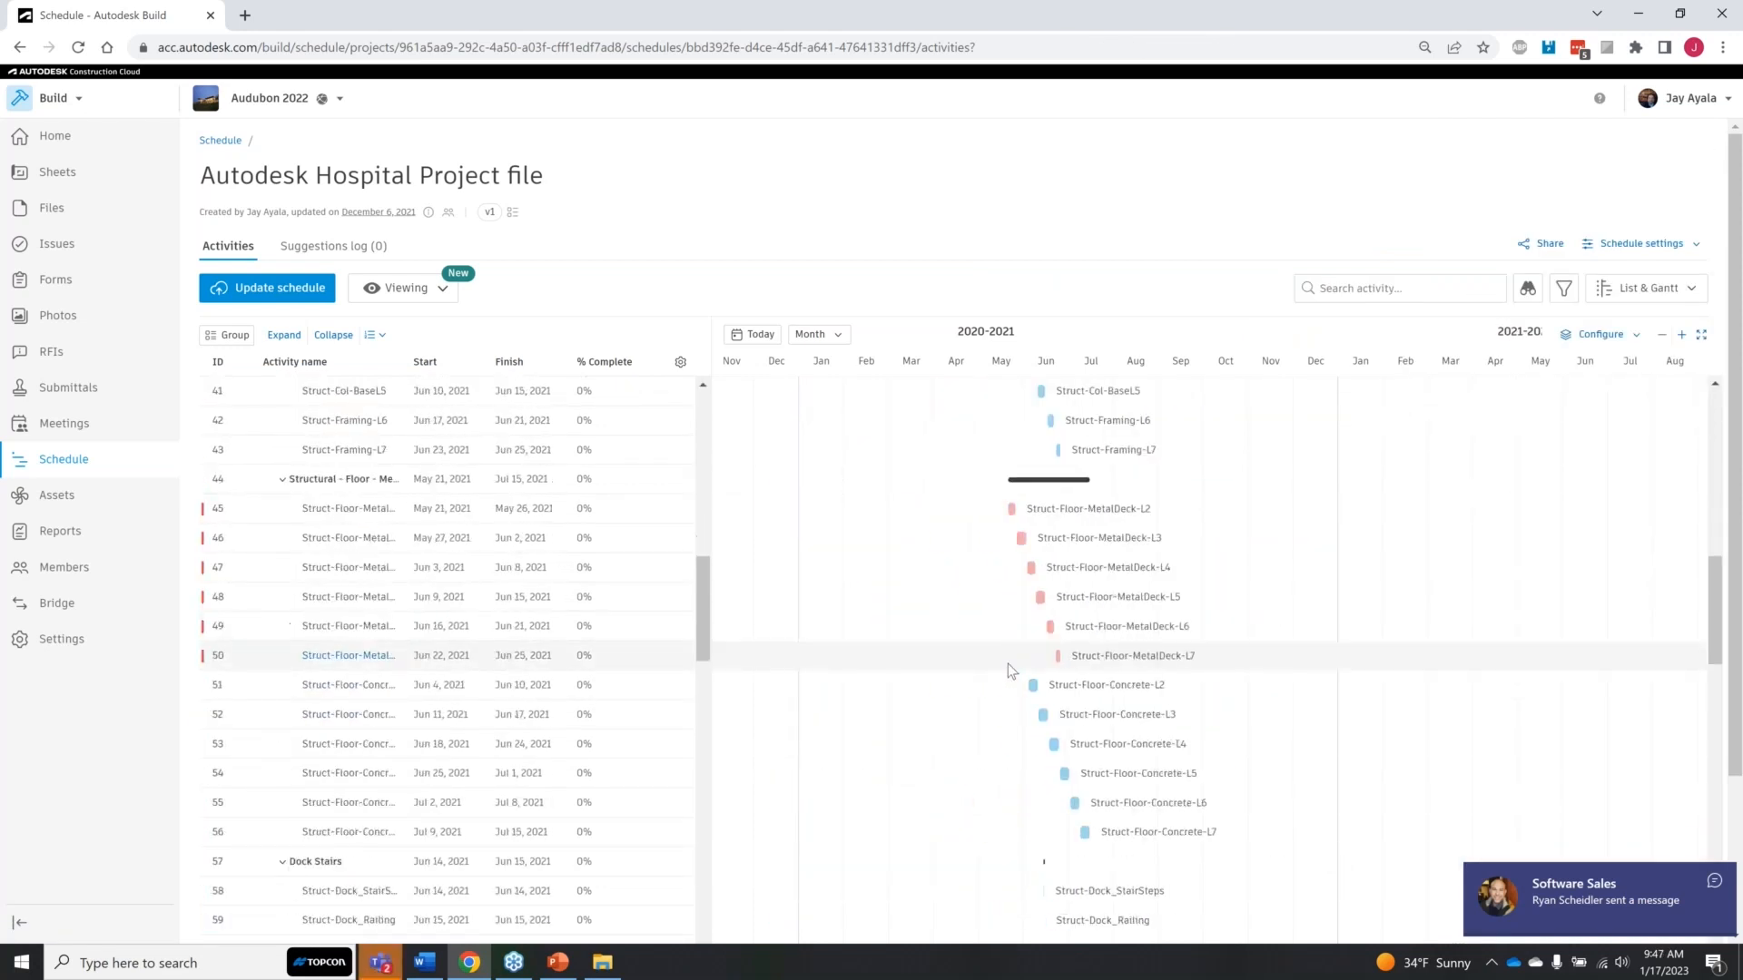
scroll(1007, 671, down, 5)
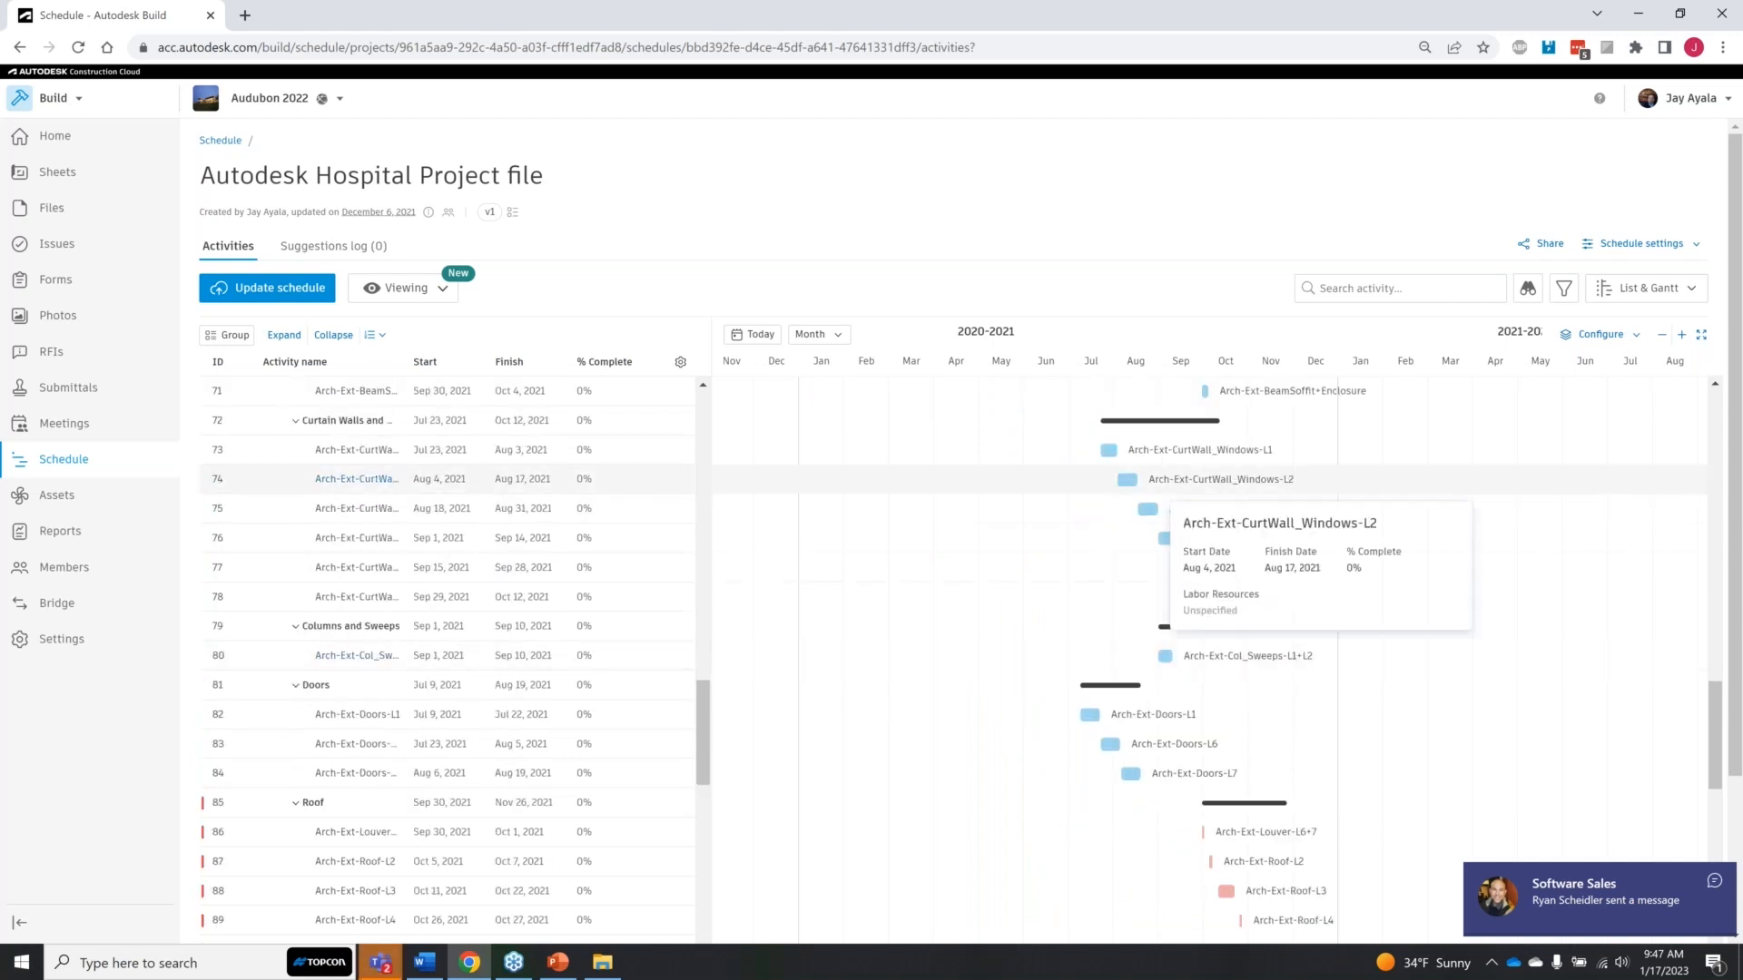
scroll(1233, 737, down, 8)
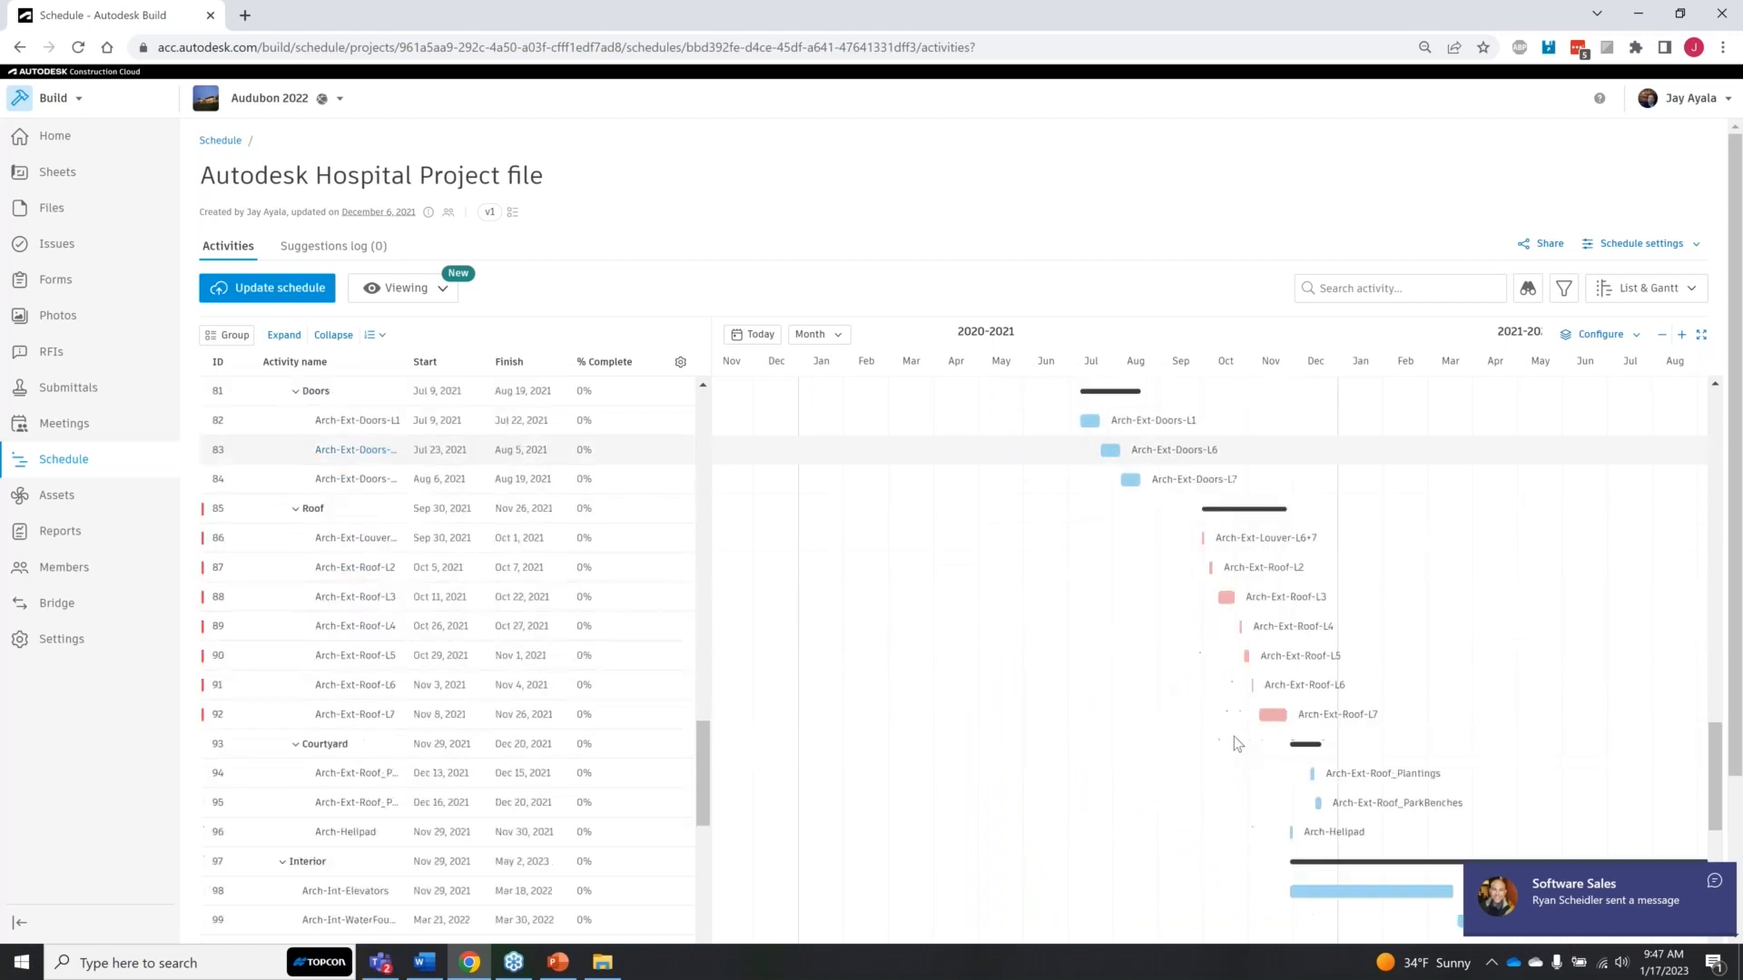
scroll(1139, 887, down, 5)
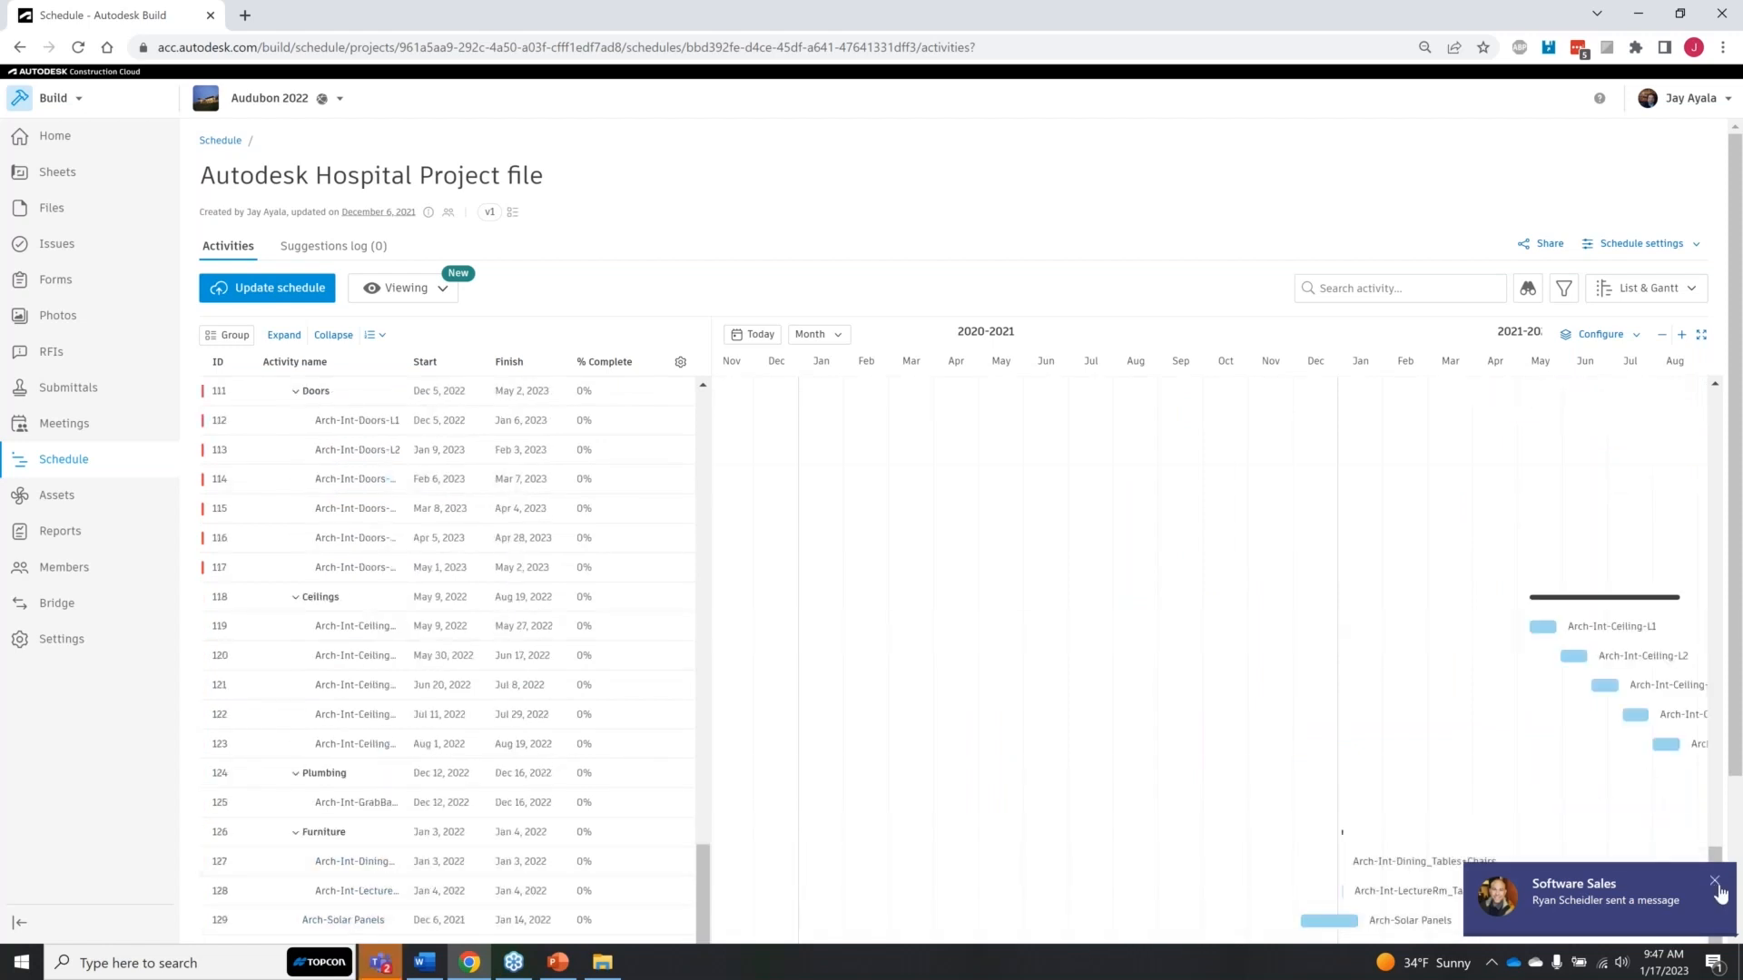
drag(1735, 739, 1734, 967)
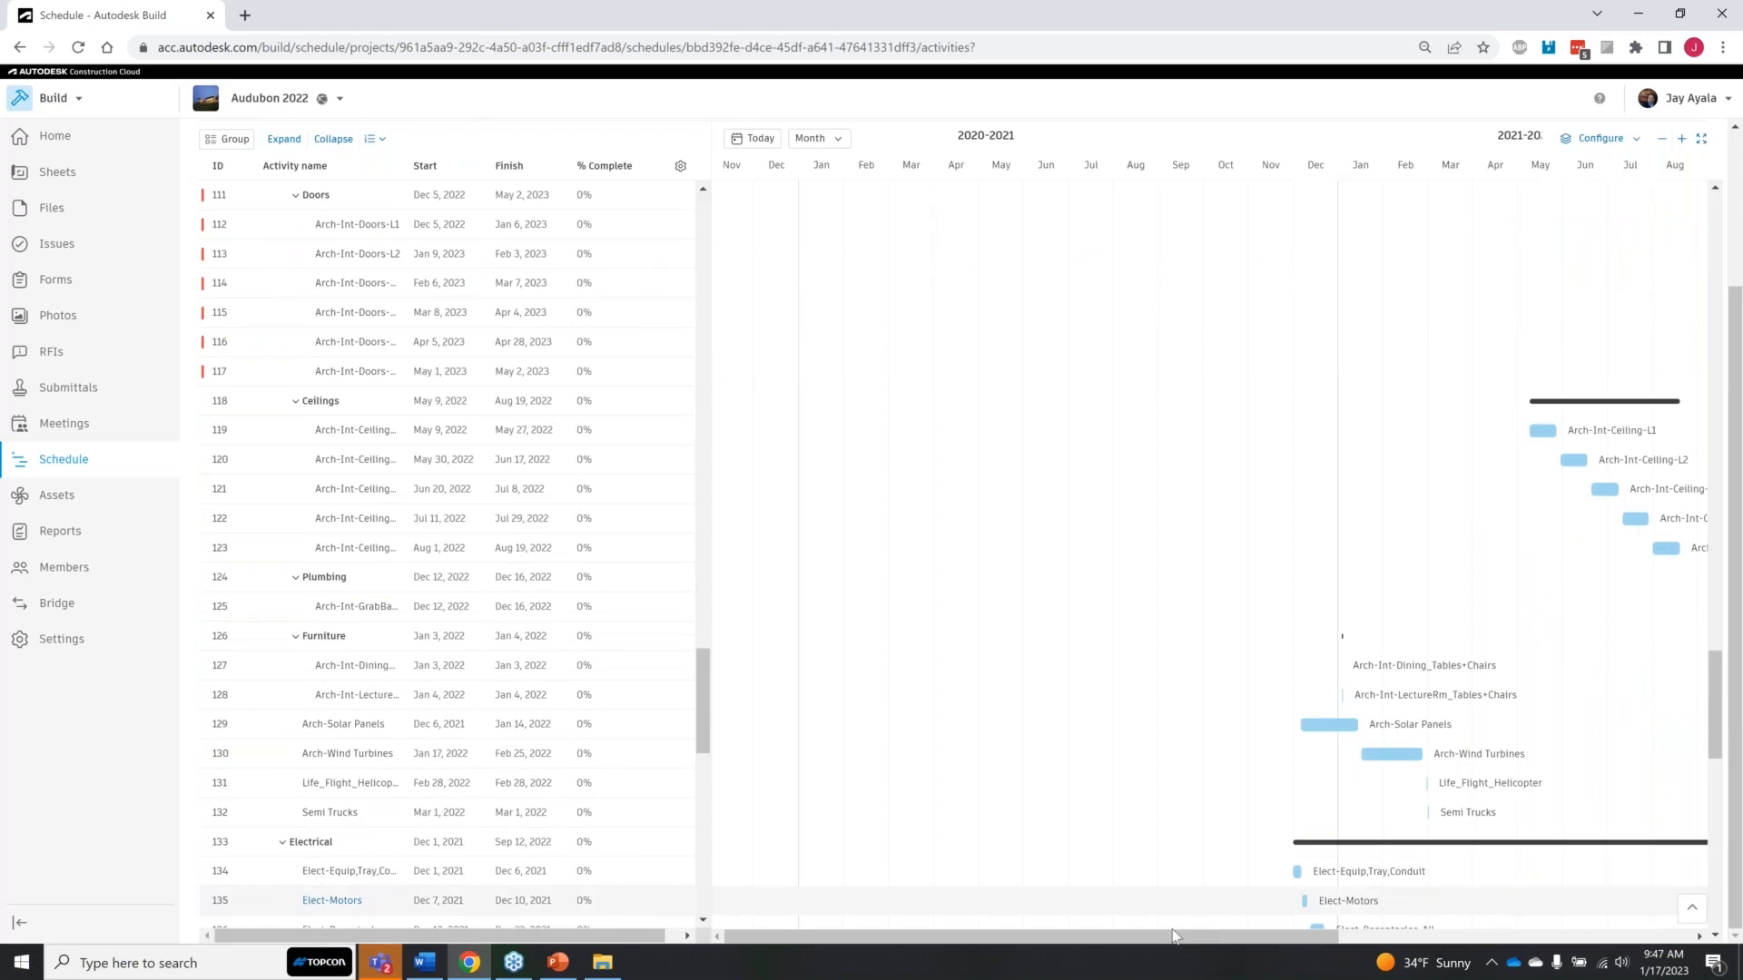
drag(1189, 940, 1481, 942)
scroll(1343, 684, down, 6)
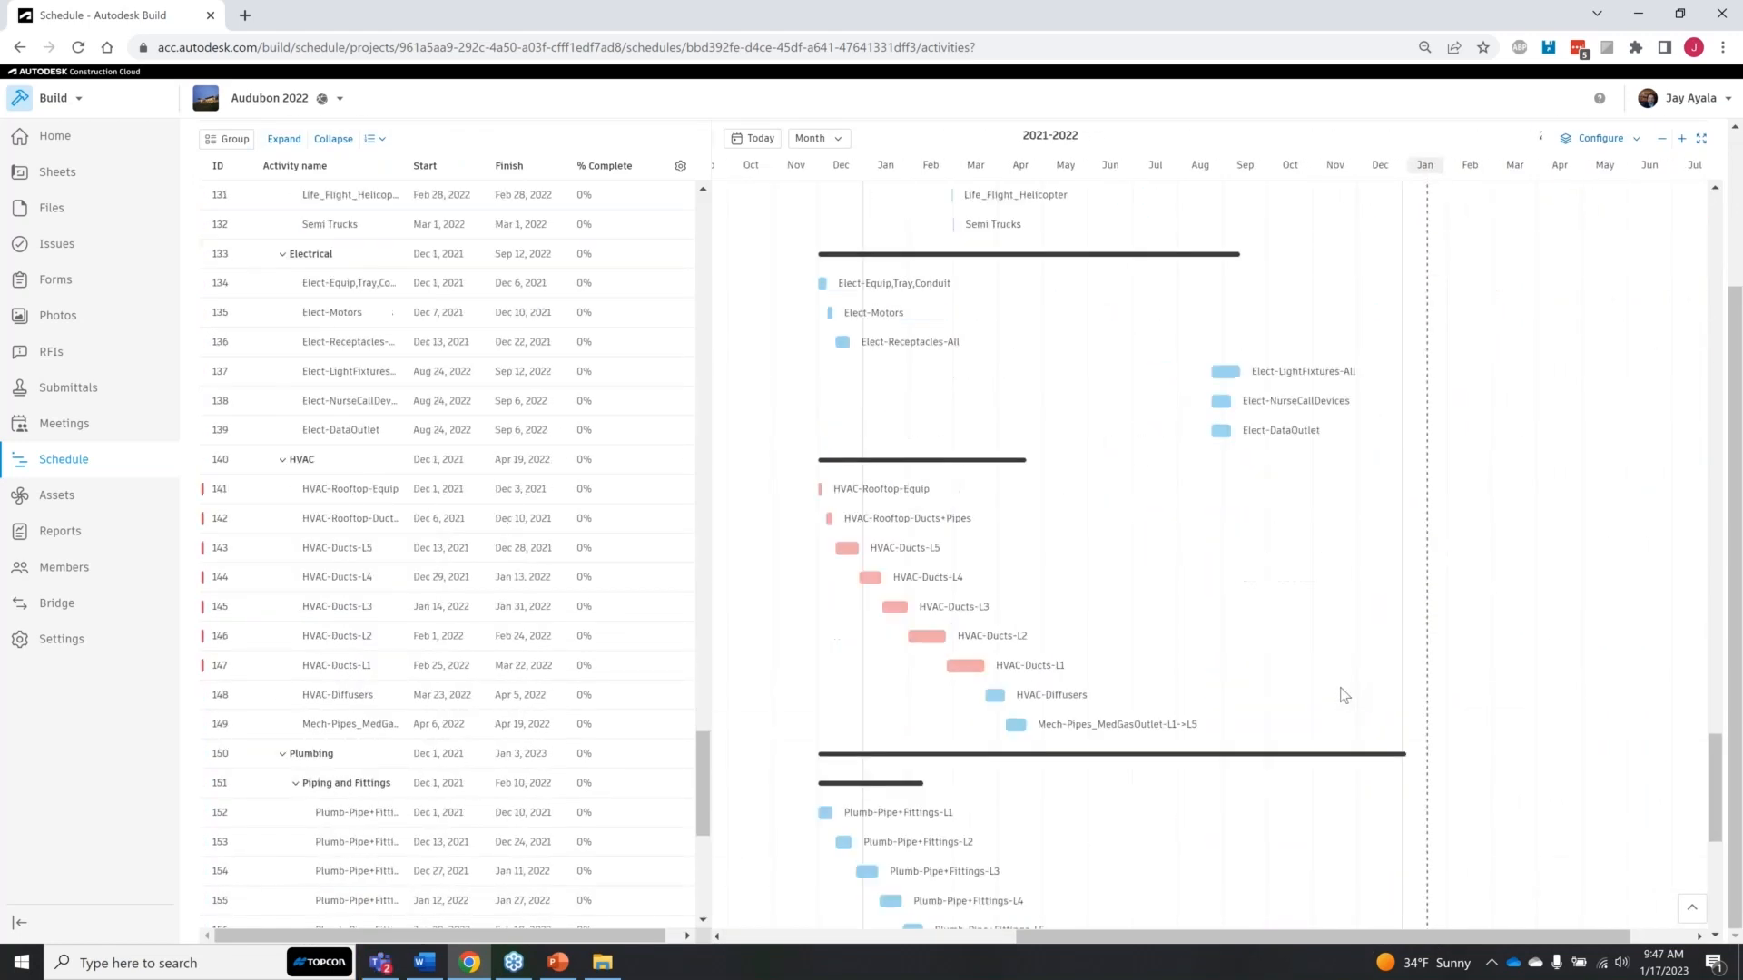
scroll(995, 728, down, 6)
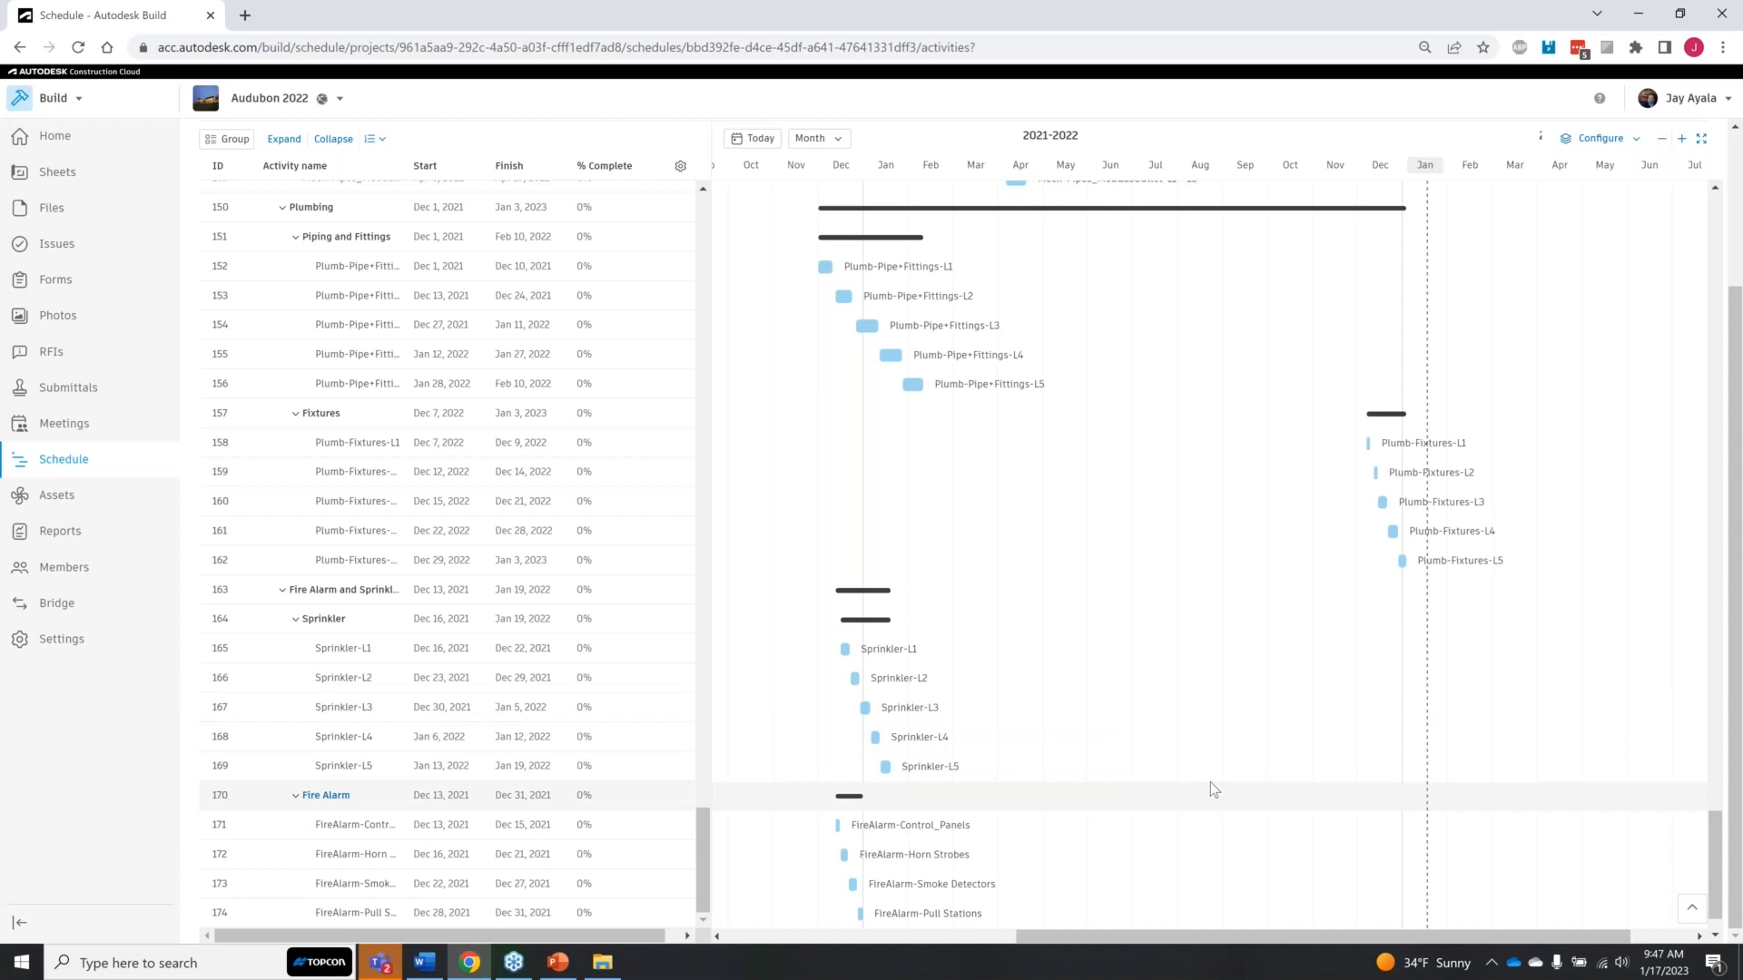
scroll(1216, 789, up, 20)
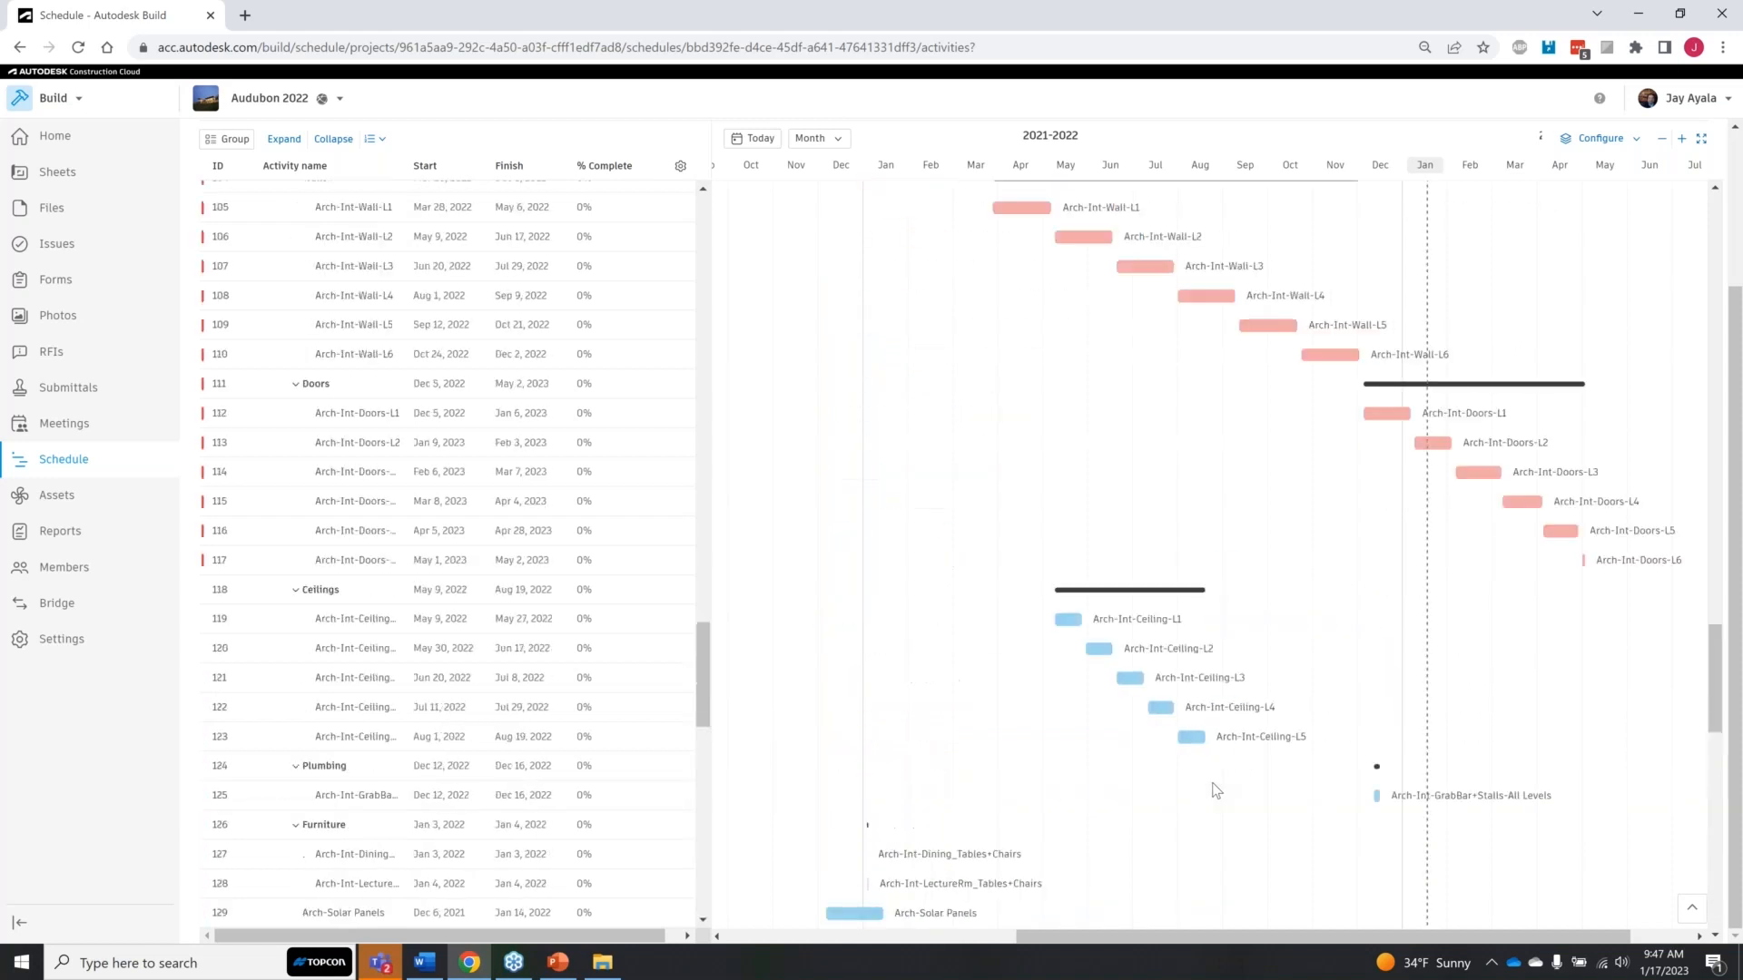
scroll(1219, 763, up, 20)
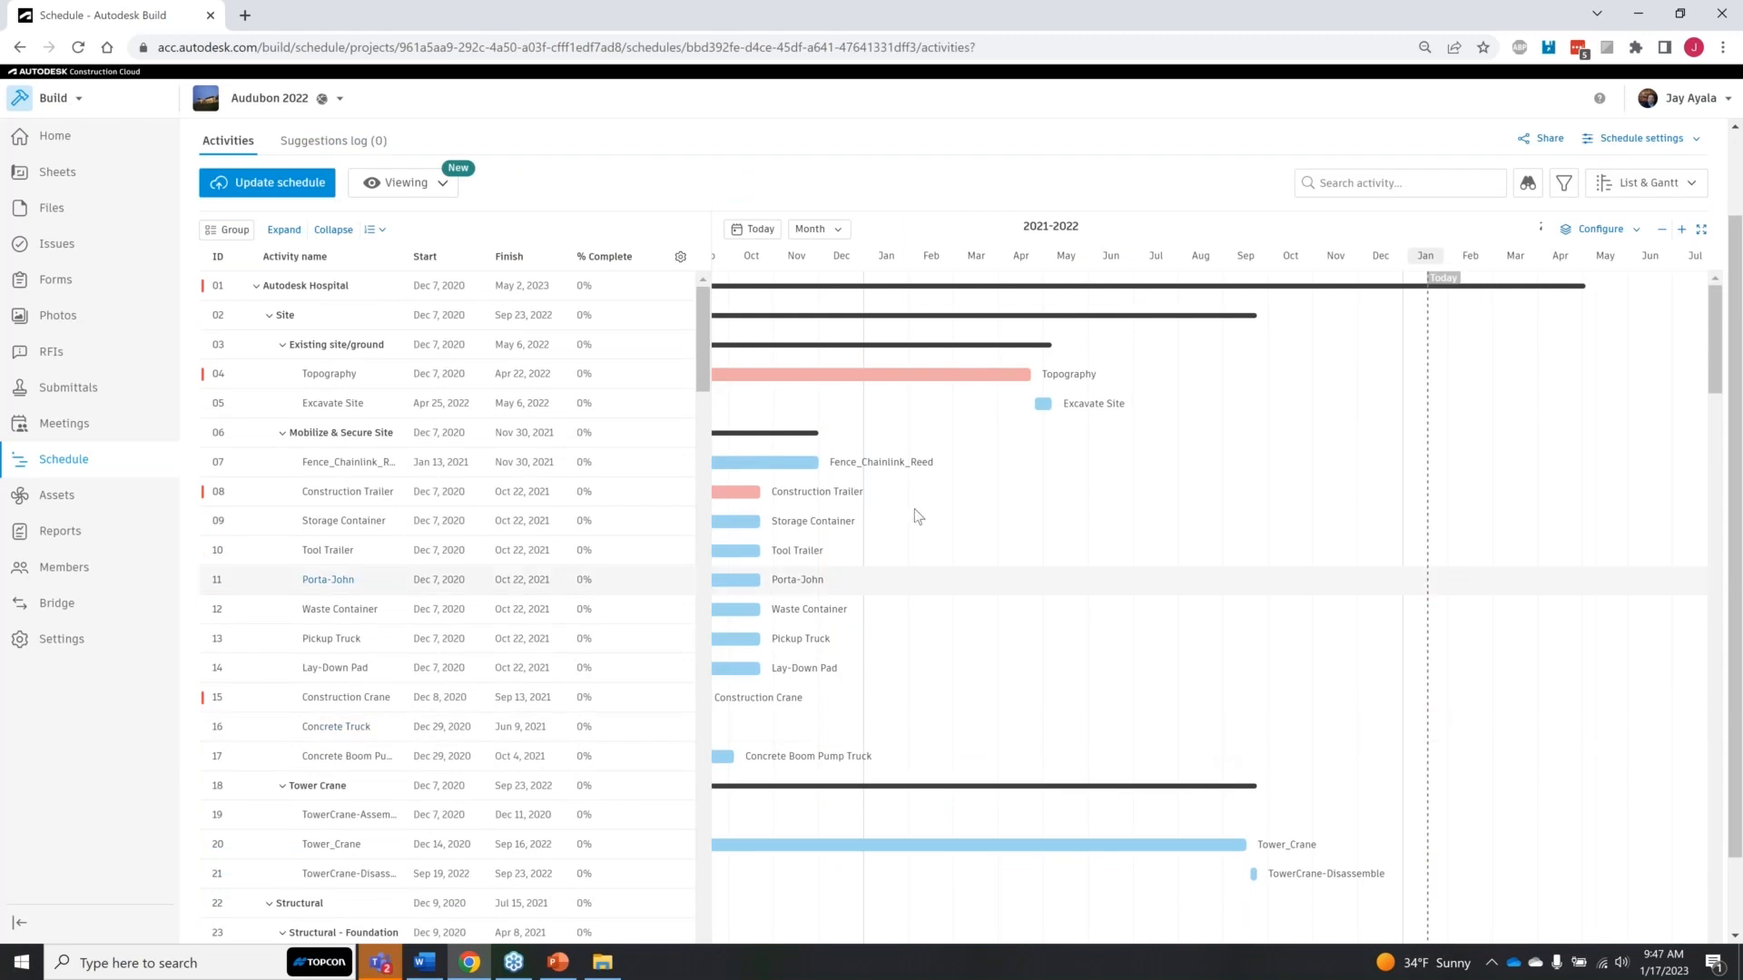
Step: Find the HVAC-Rooftop-Equip activity in the HVAC group and open its details
key(ctrl)
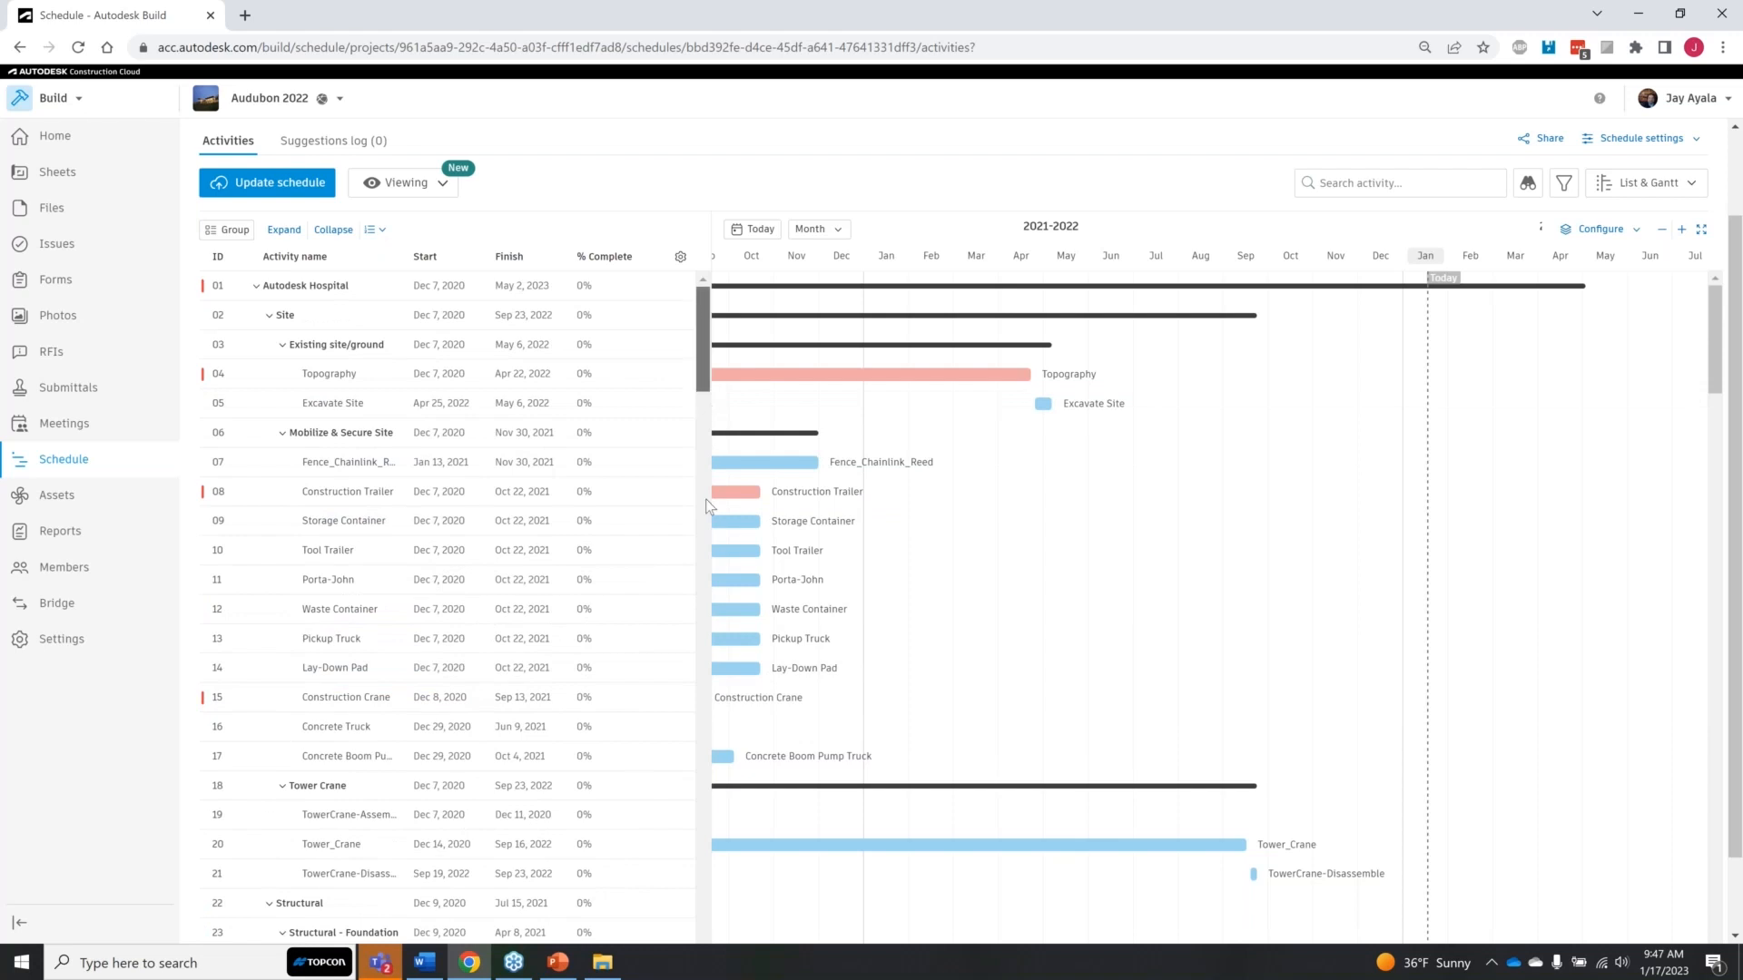
scroll(724, 672, down, 10)
scroll(723, 672, down, 13)
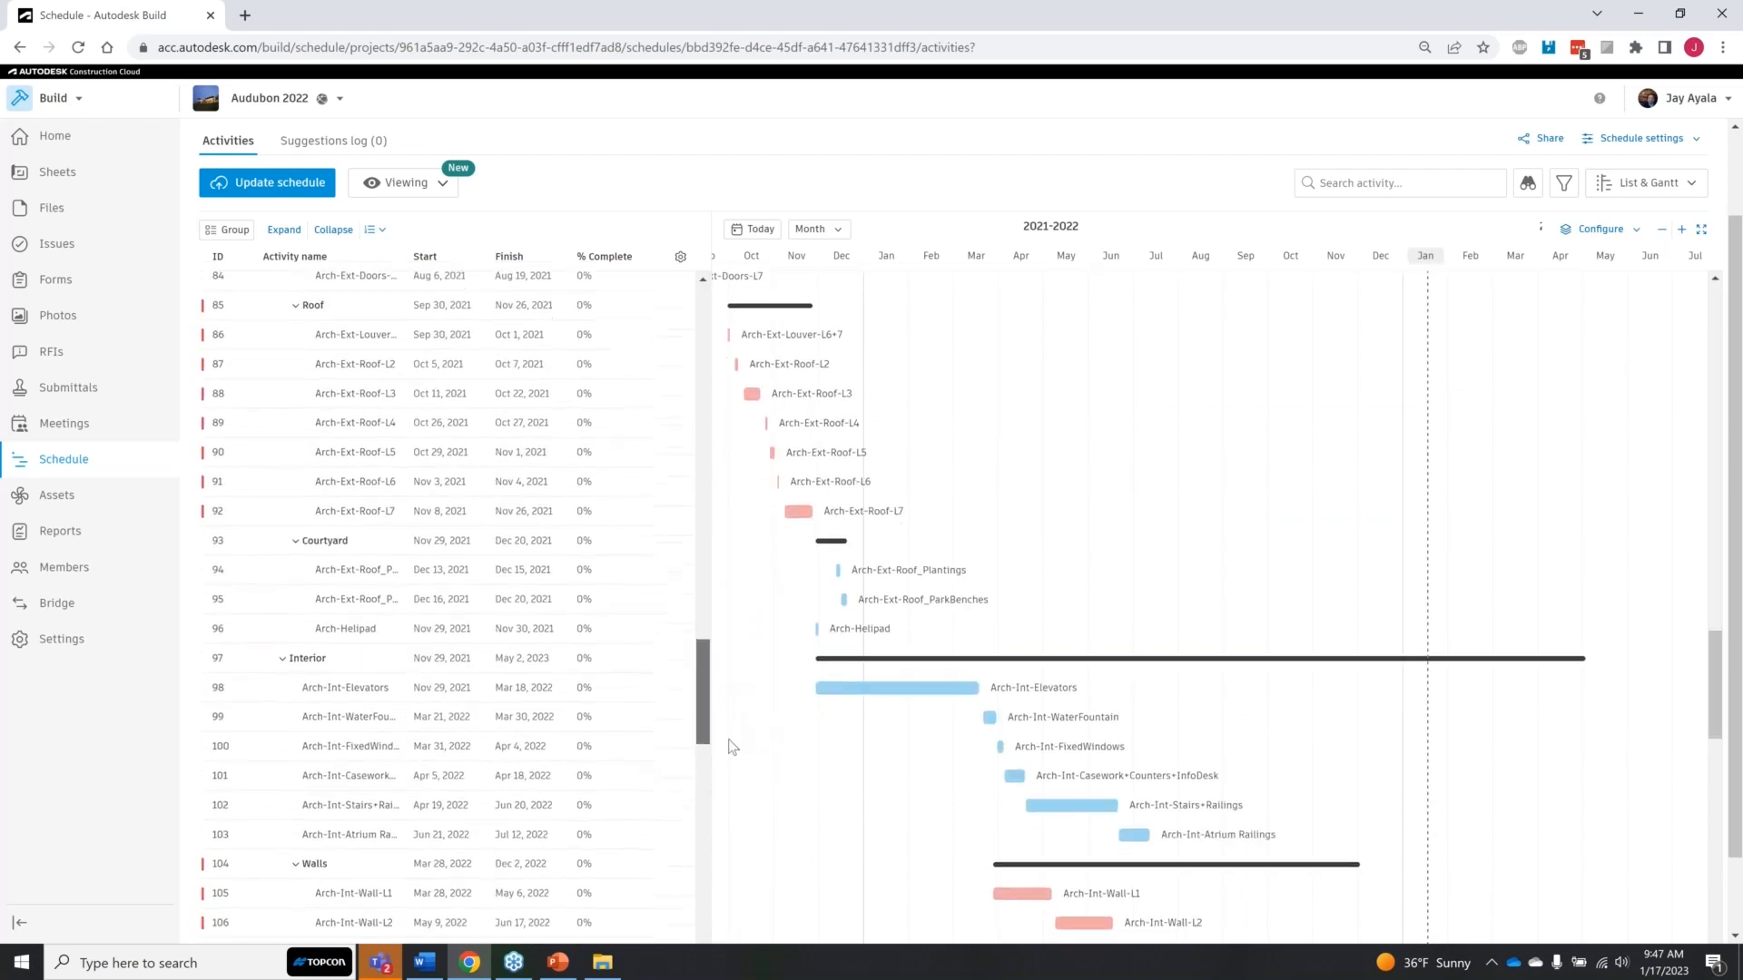
scroll(735, 774, down, 10)
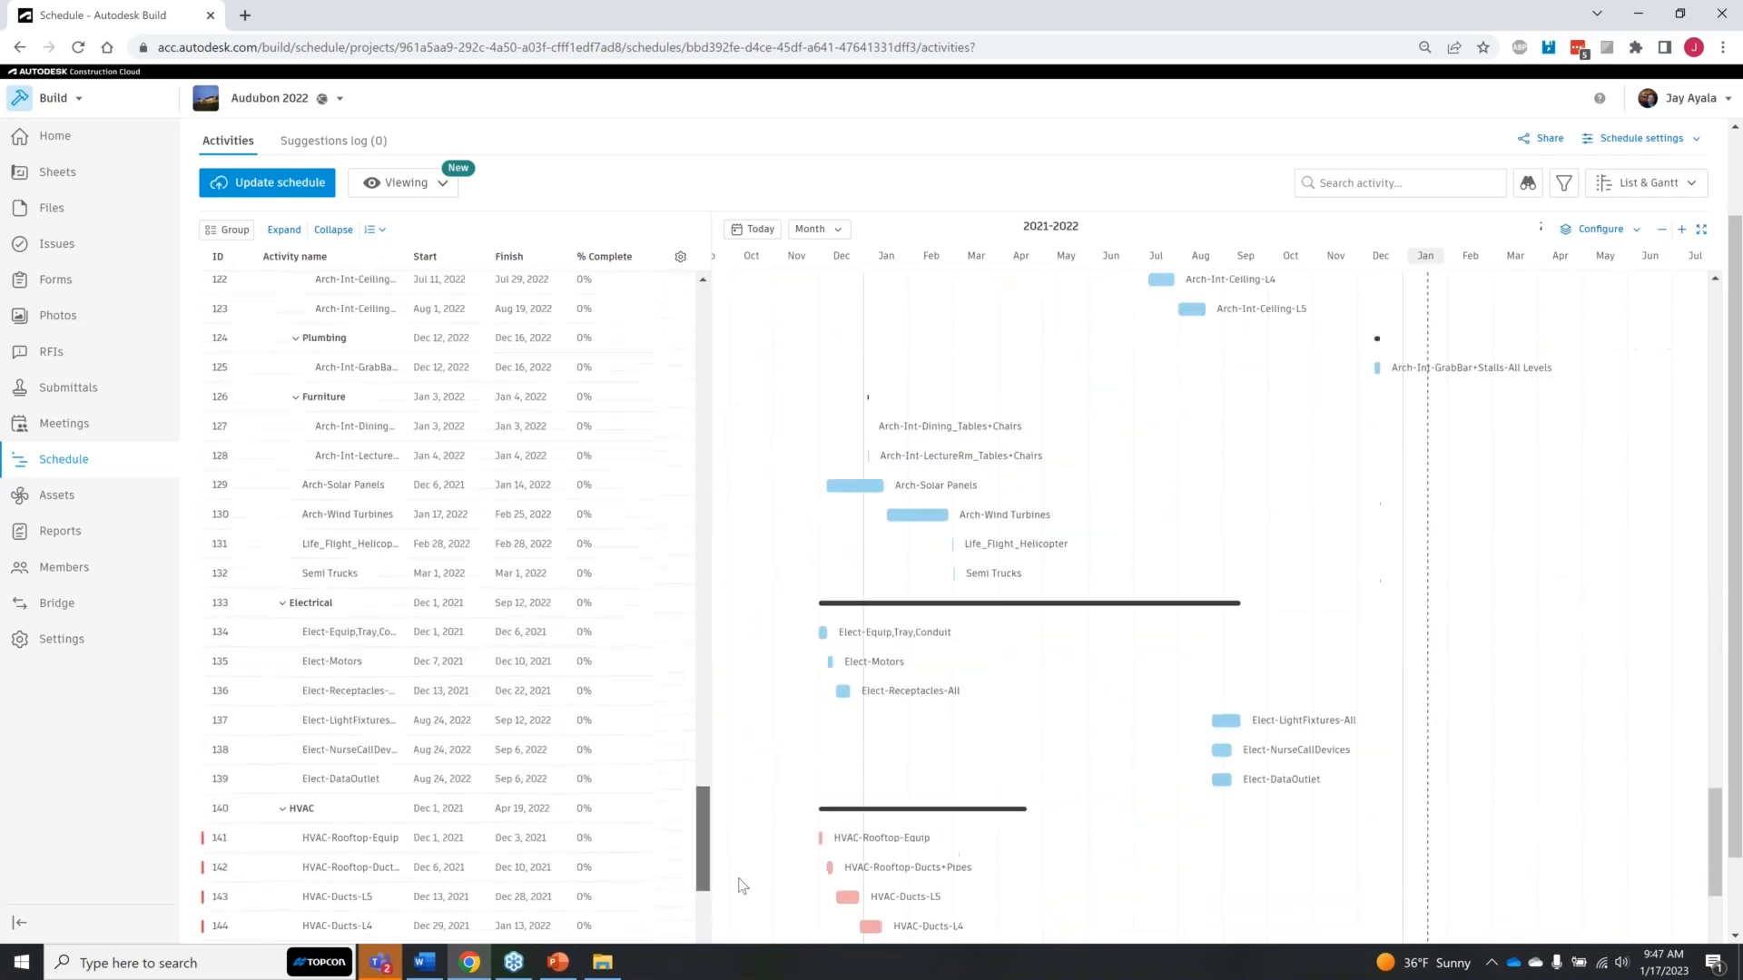
scroll(742, 891, down, 5)
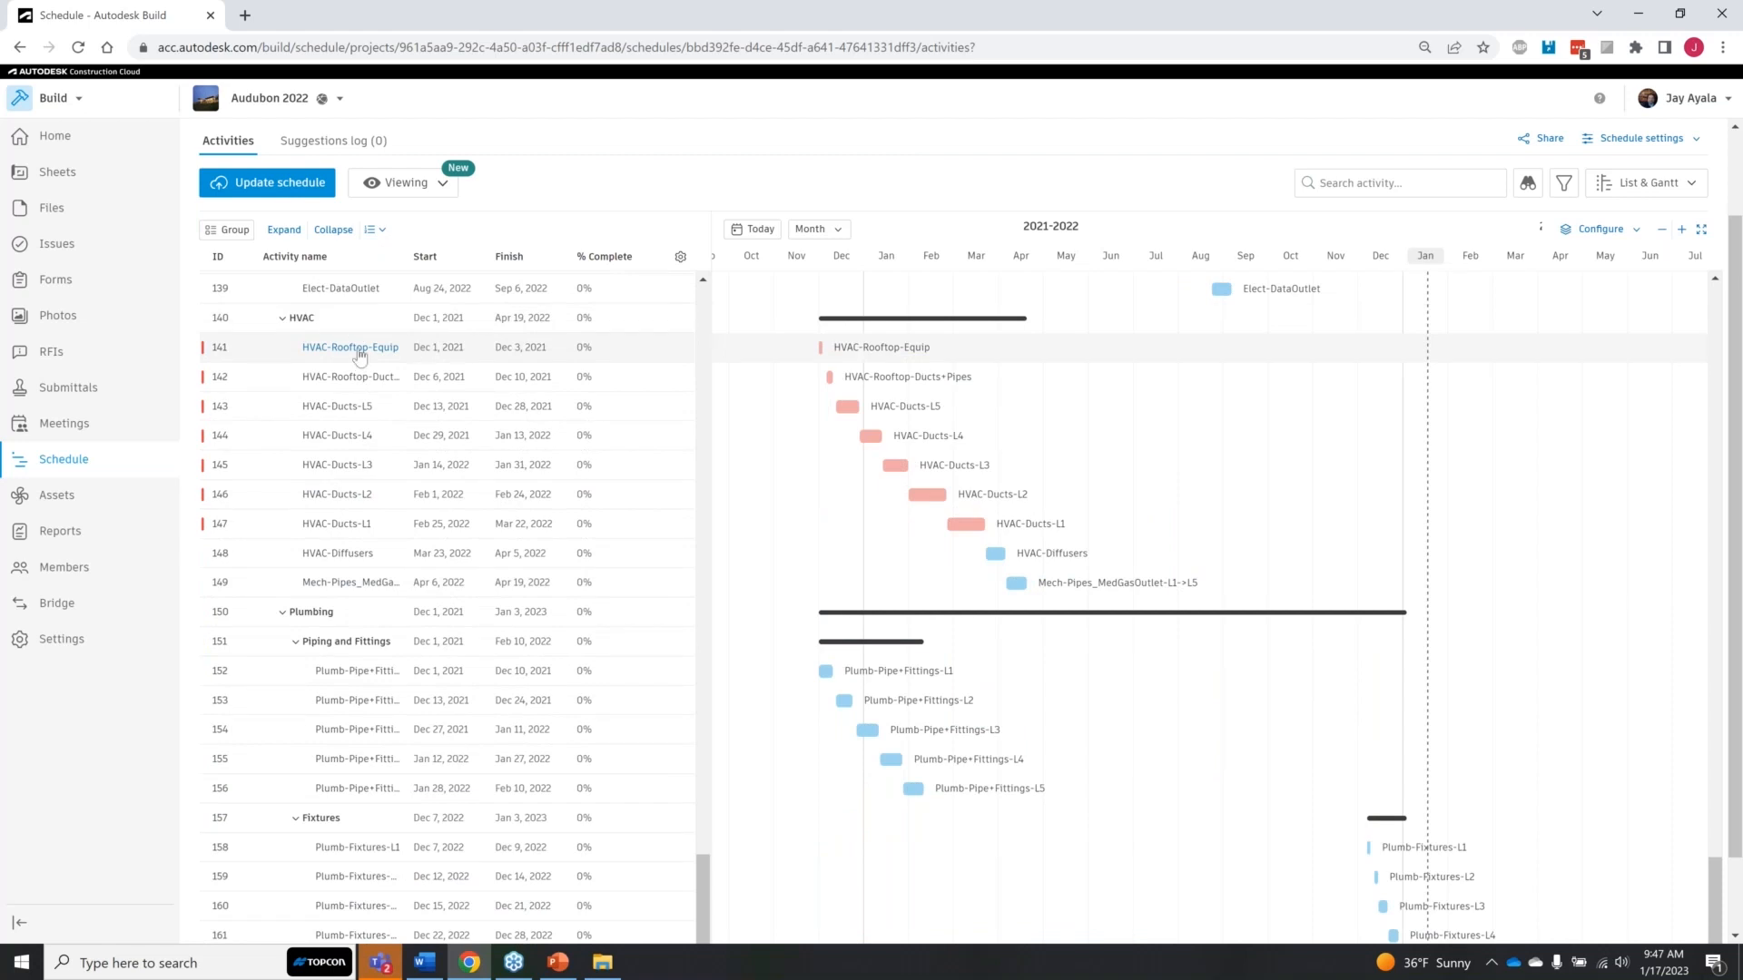
click(361, 352)
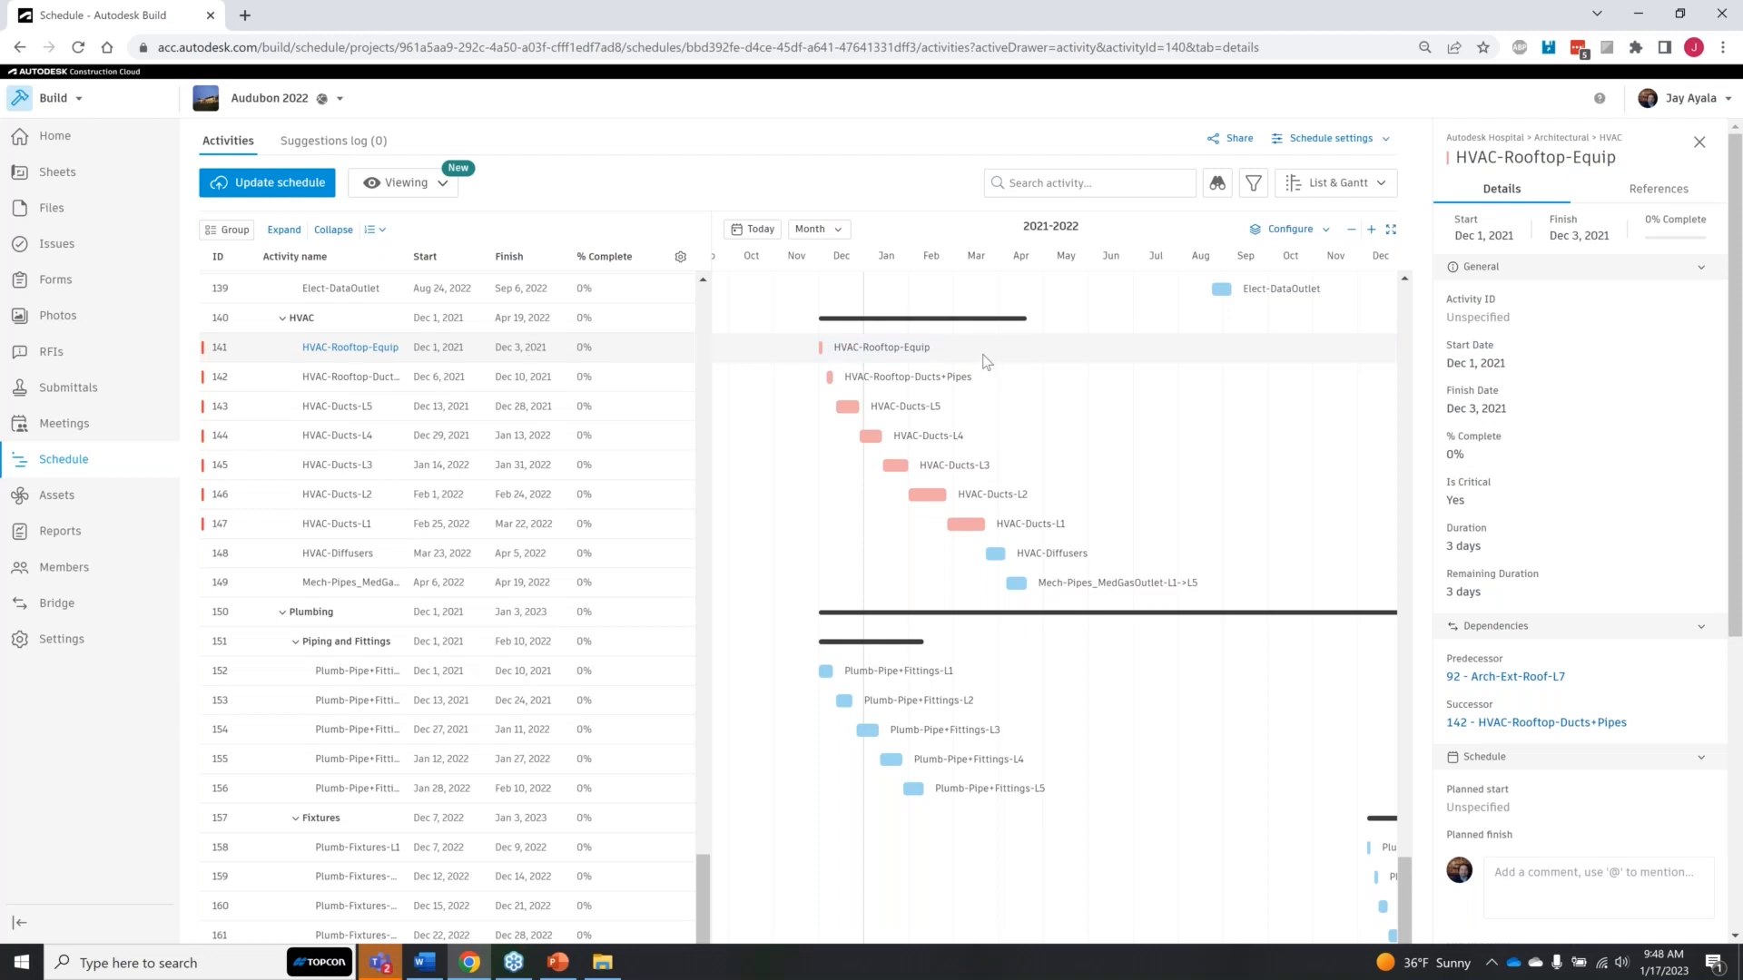
Step: Switch the schedule from viewing to suggesting mode
mouse_move(886, 352)
mouse_move(887, 385)
click(445, 193)
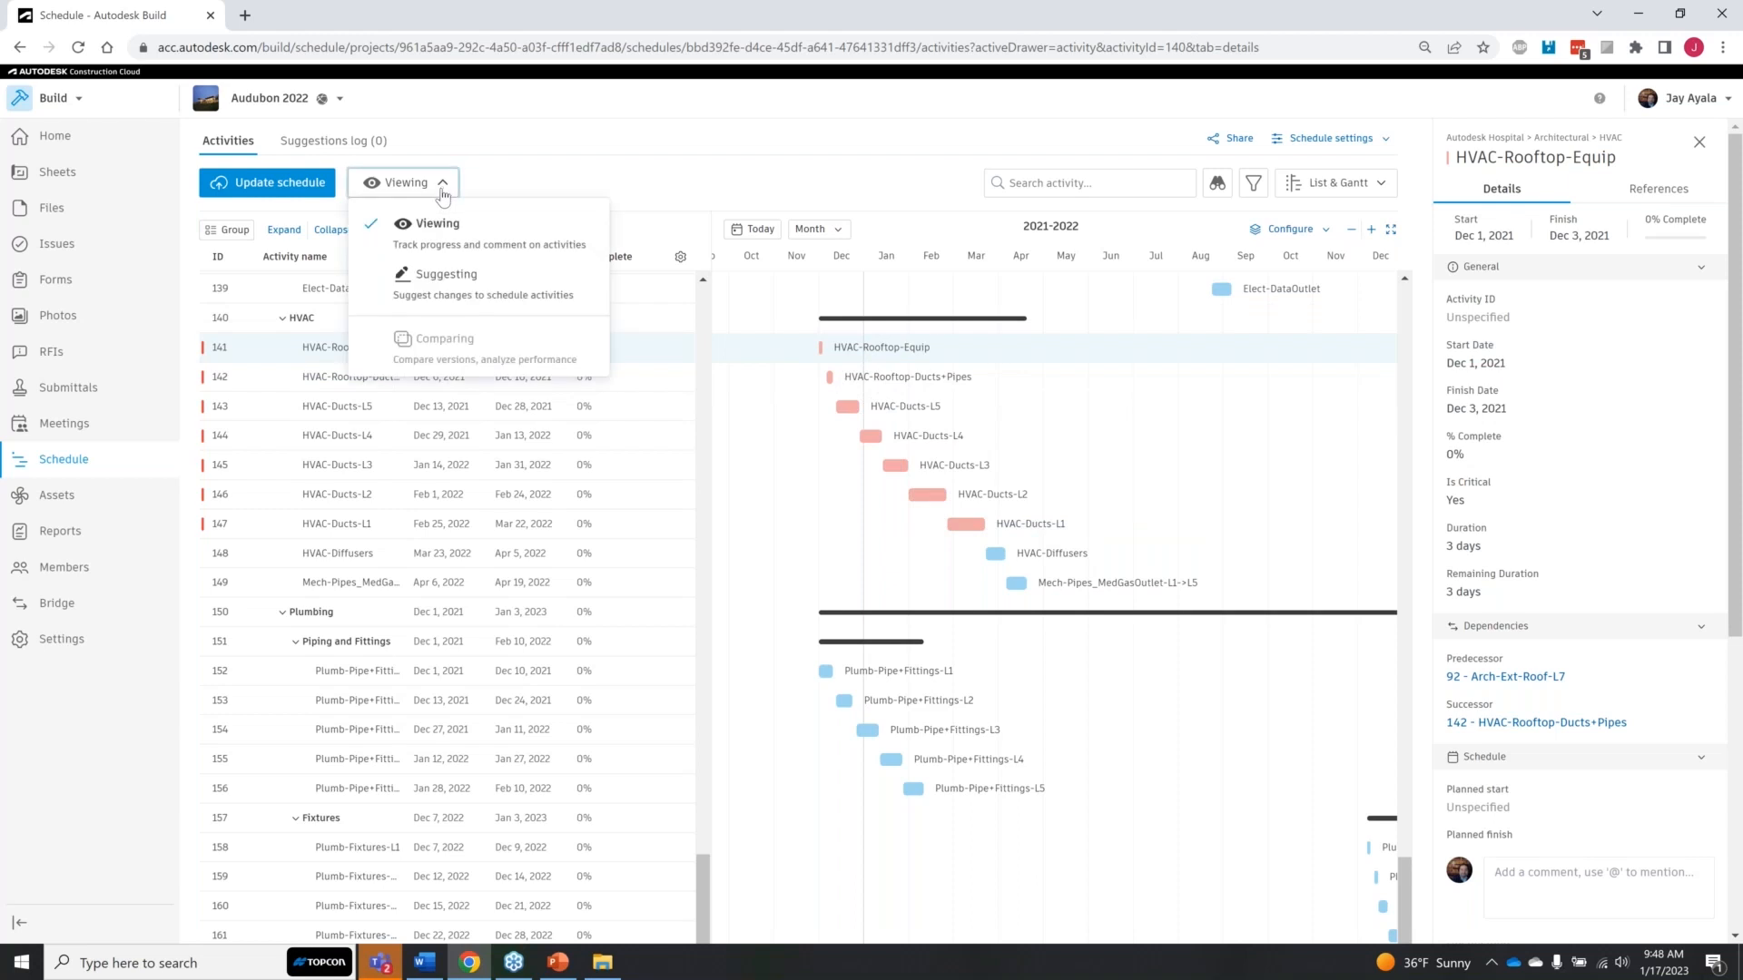
click(461, 290)
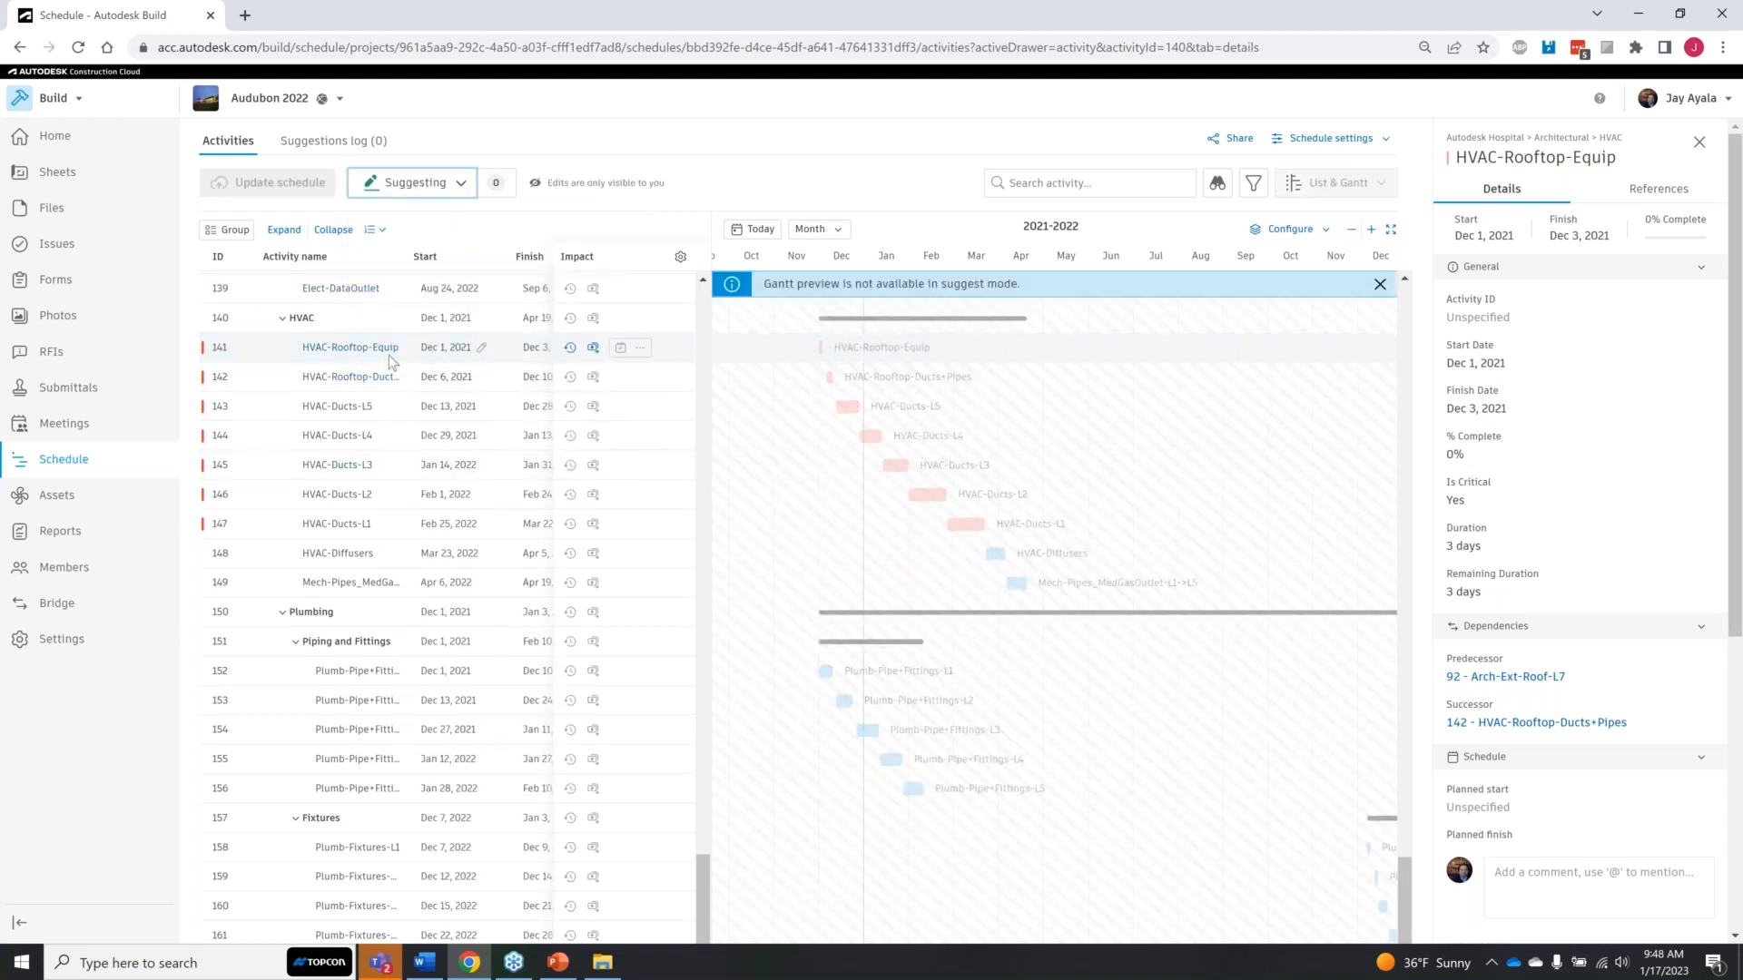
Step: Mark a delay impact on the HVAC-Rooftop-Equip activity with Constructability as the root cause
click(641, 350)
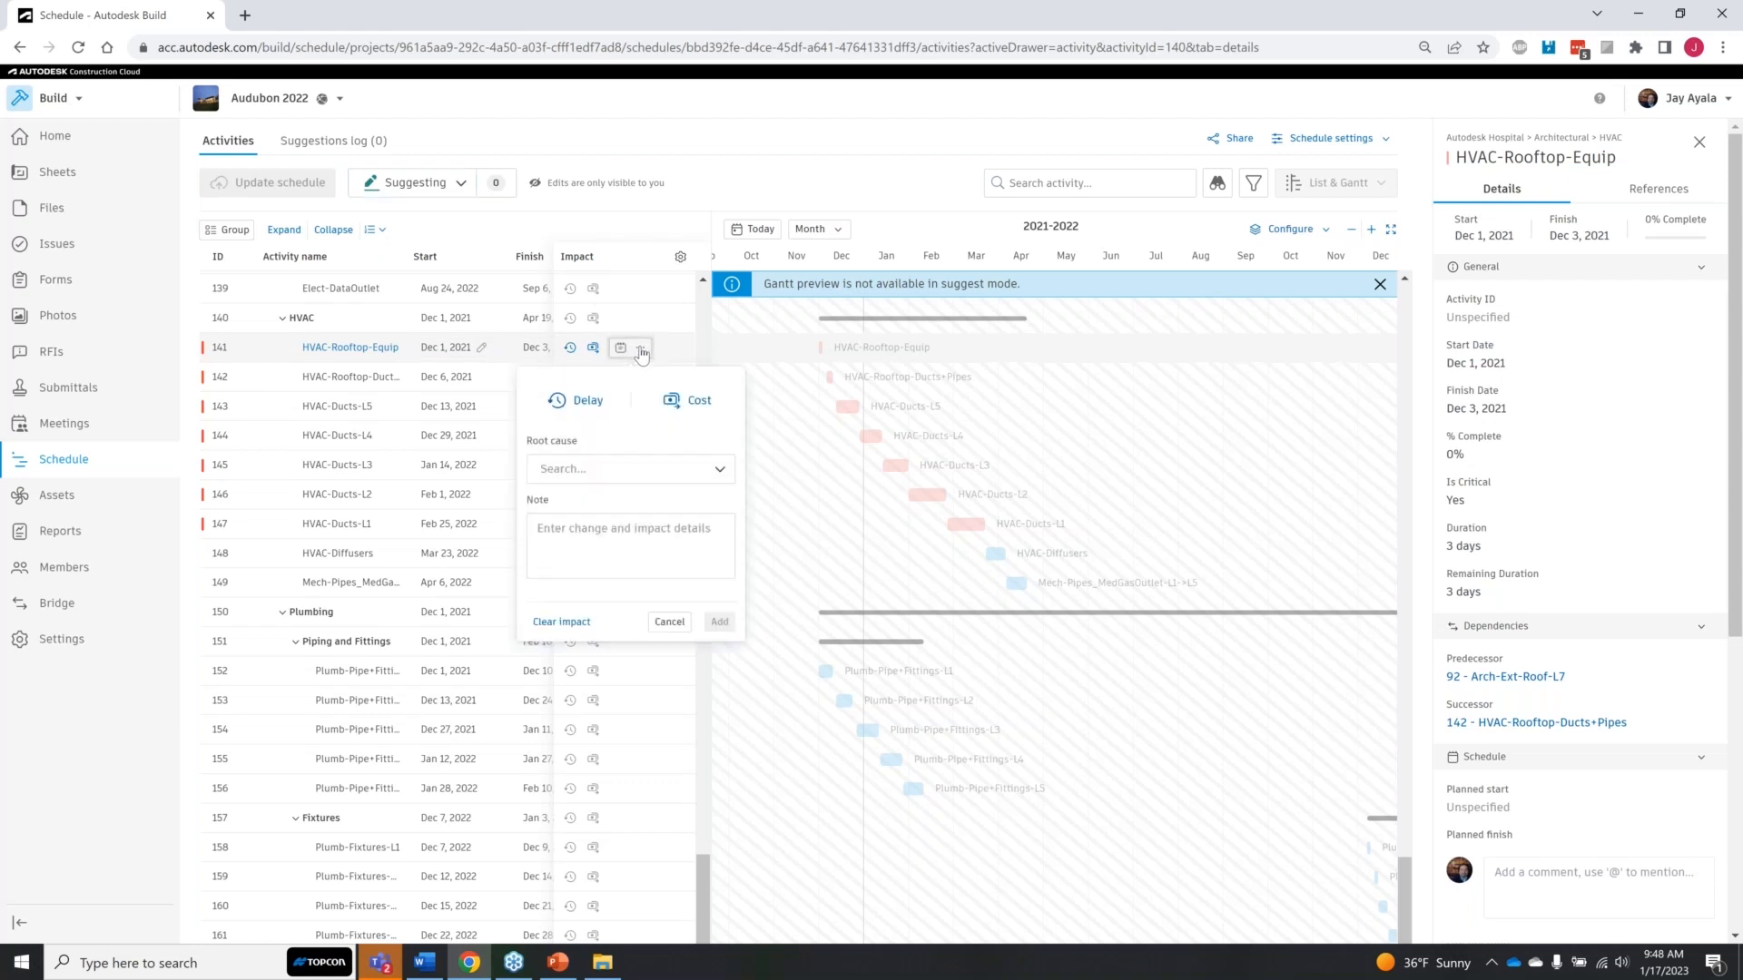
click(589, 401)
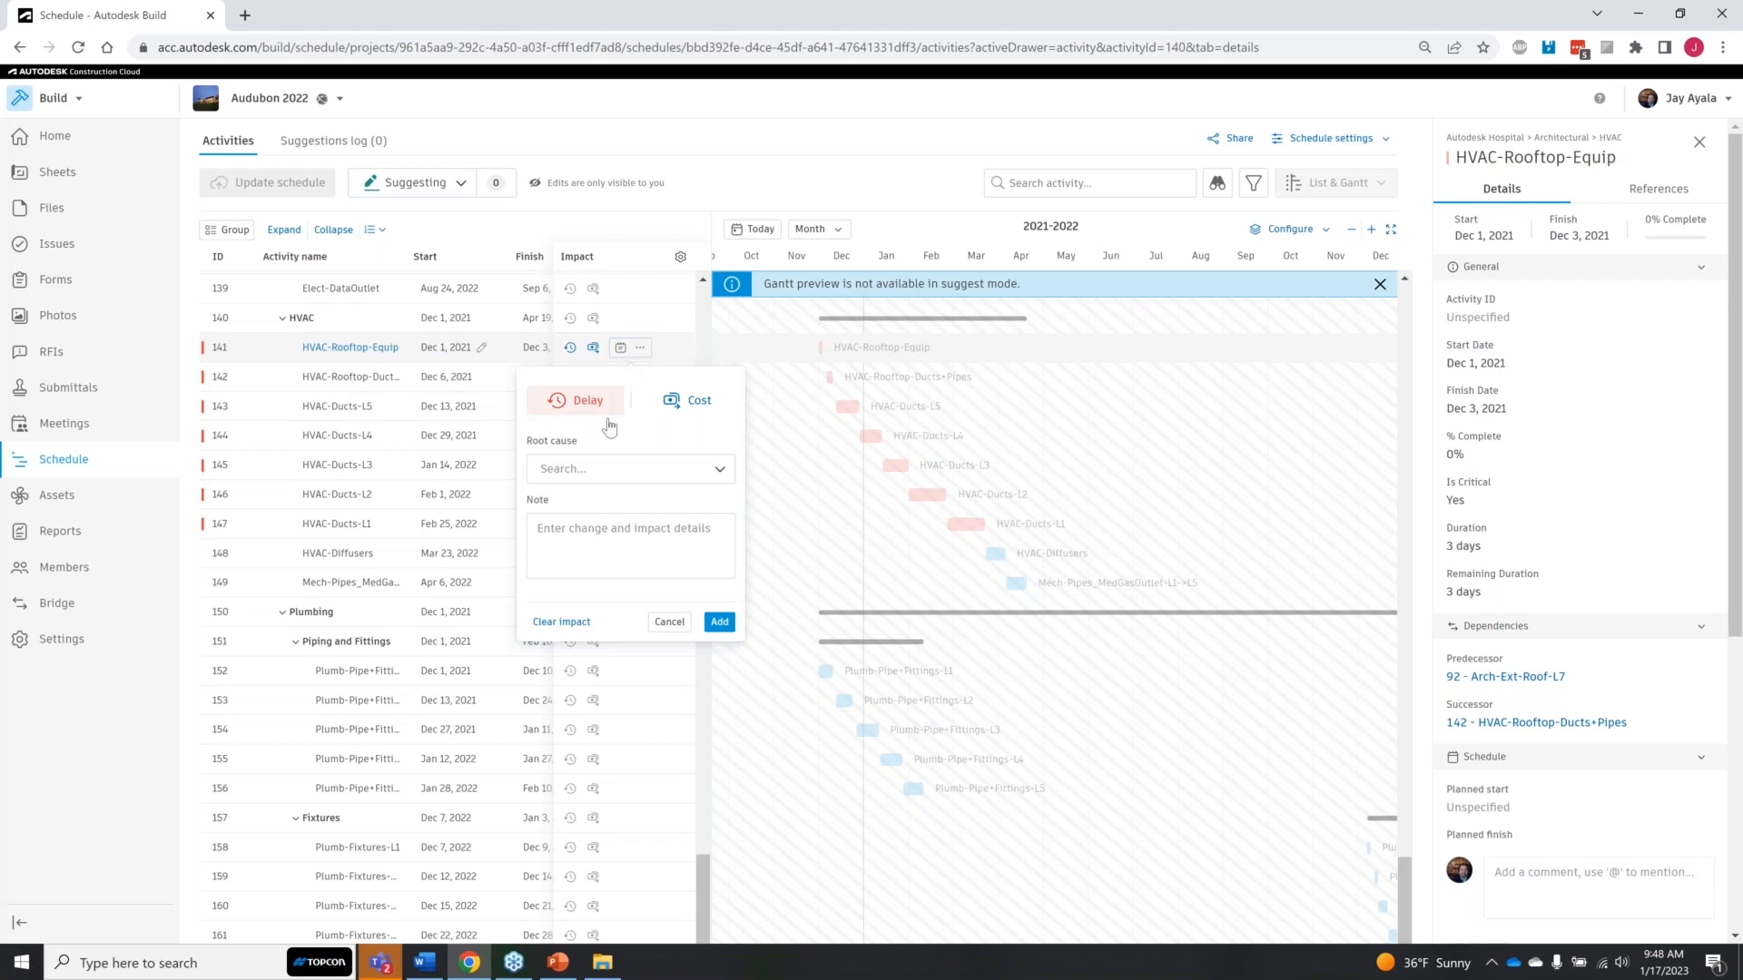
click(719, 469)
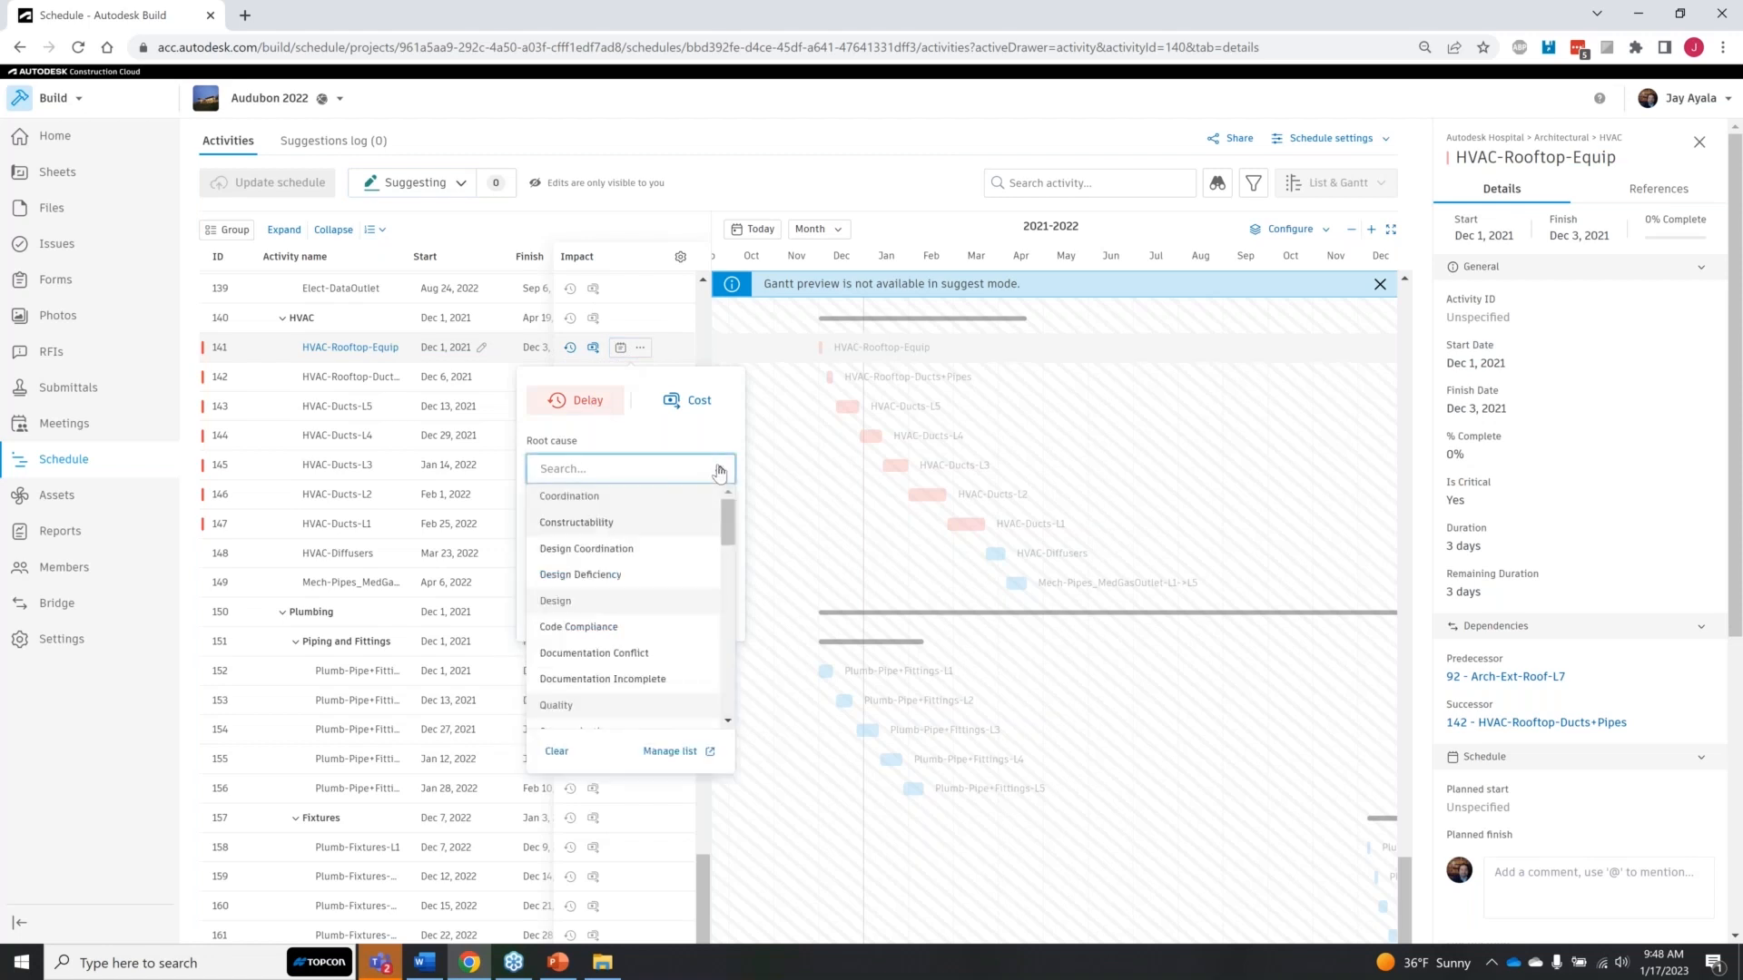
click(629, 523)
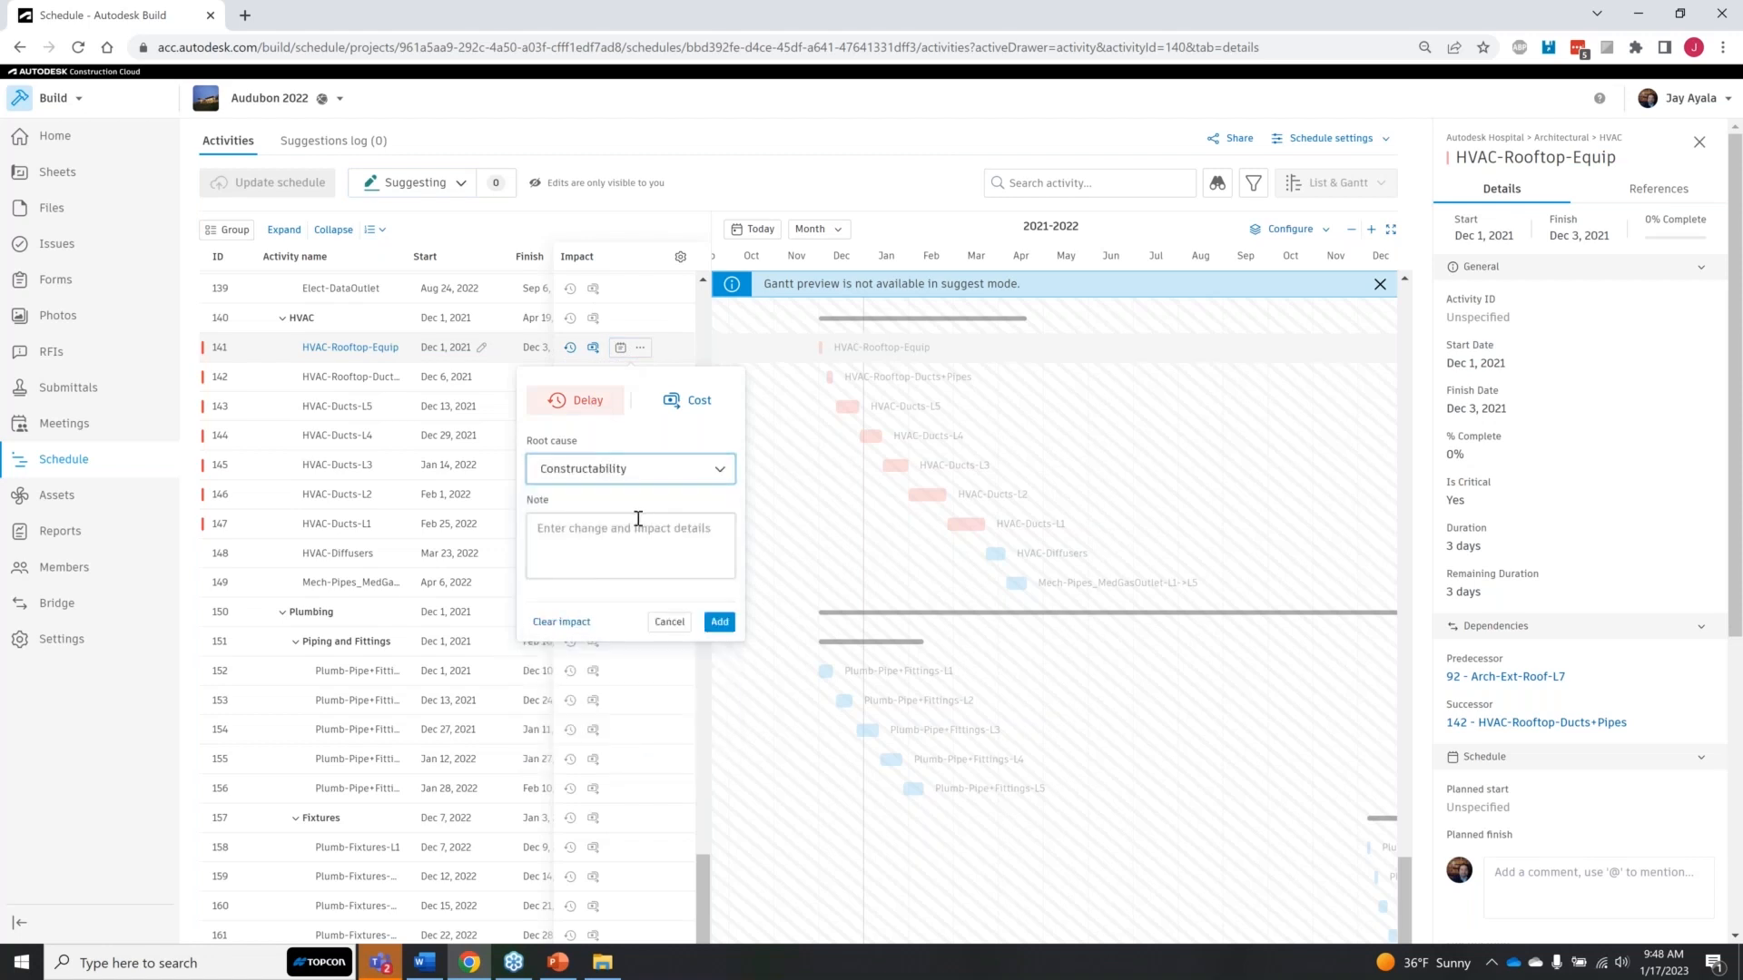
Step: Enter the impact note "There were some temporary power lines in the way of the crane" and add the impact
click(674, 554)
text(There were some power lin)
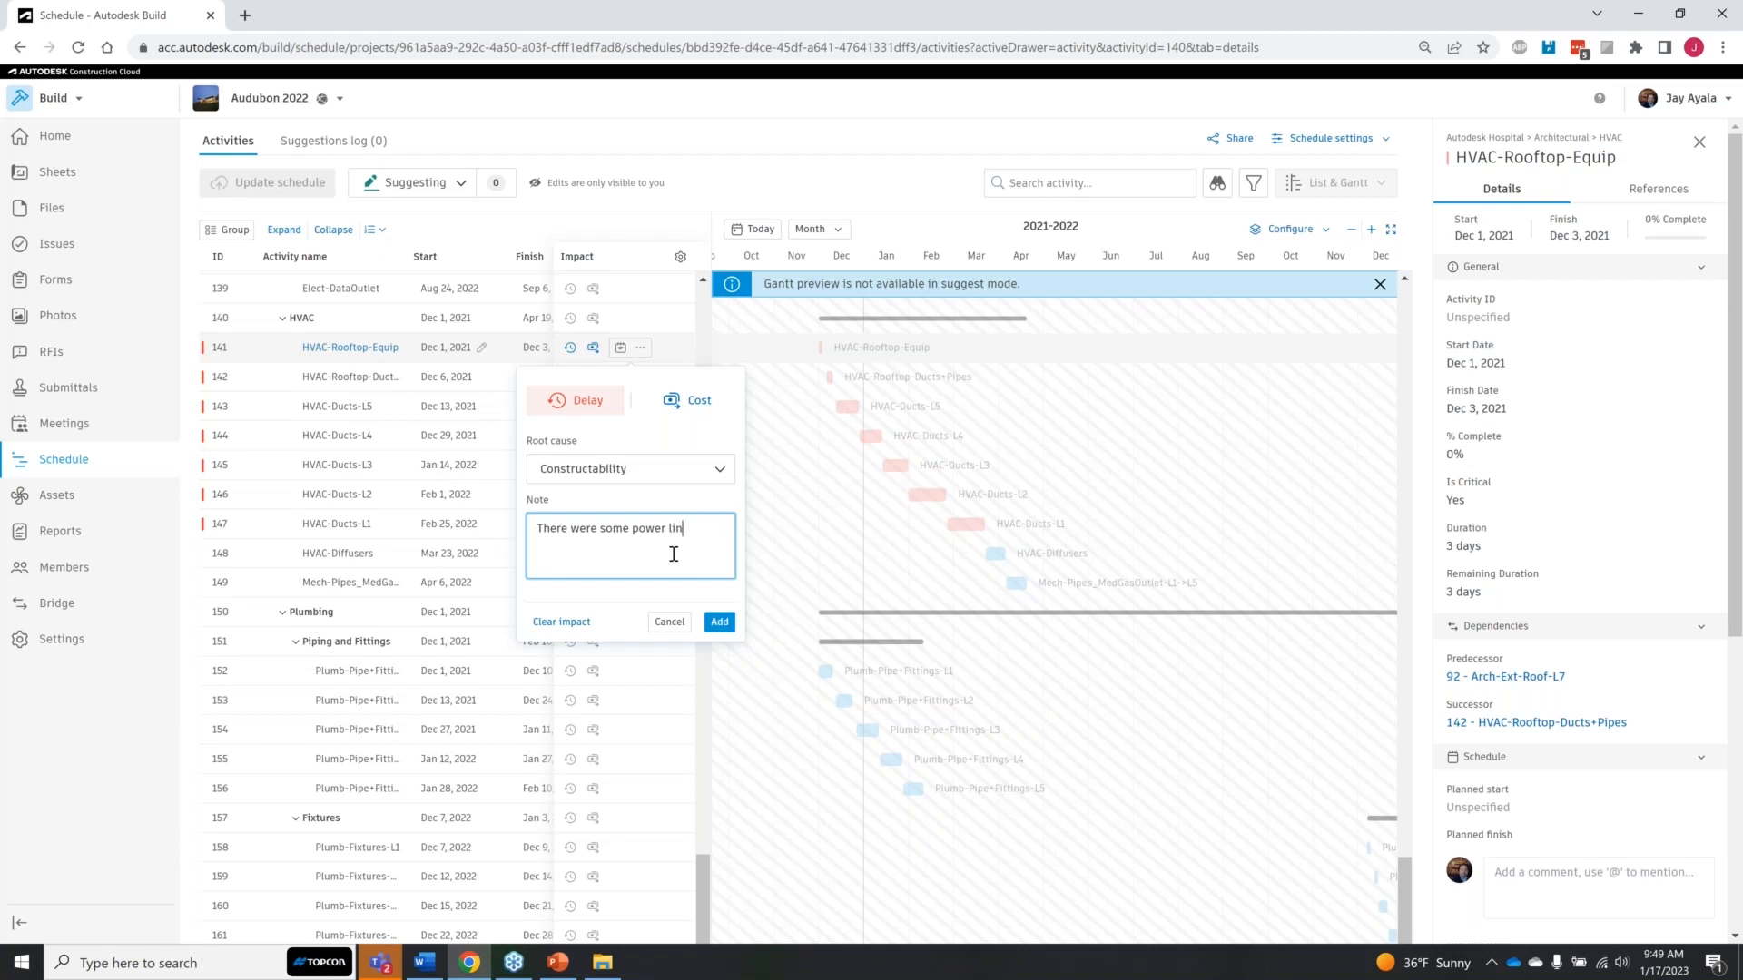
text(es in the way of the crane)
click(547, 545)
click(634, 528)
text(temporary)
click(719, 622)
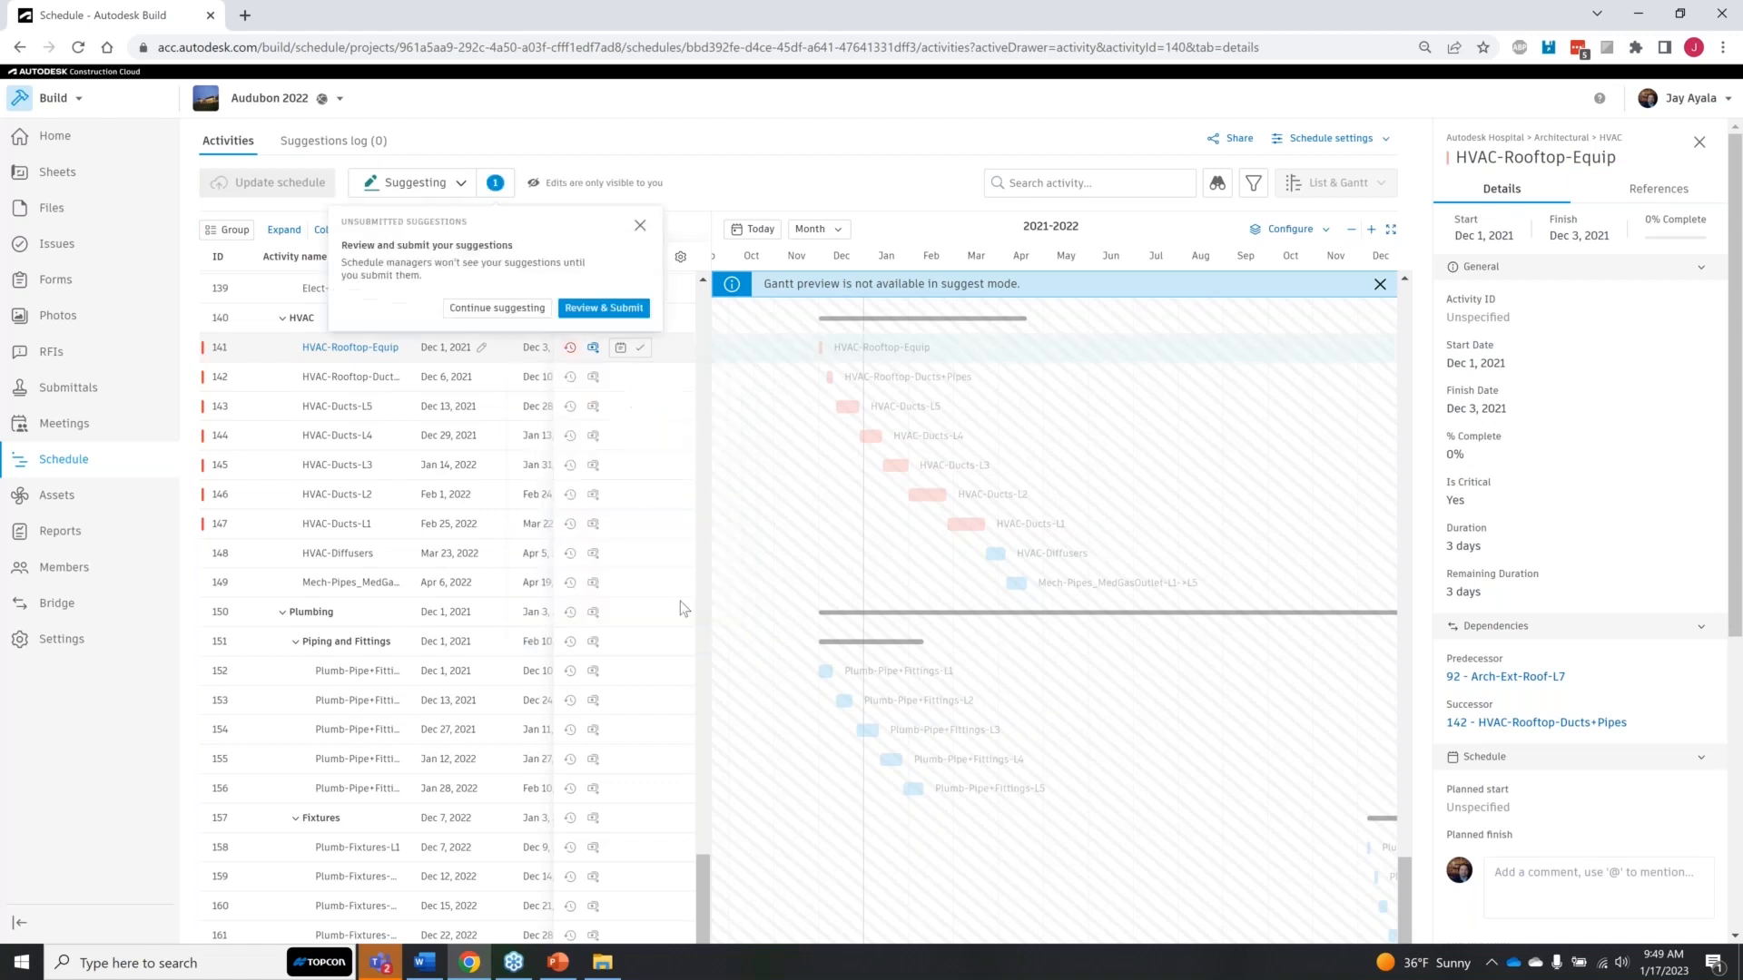
Step: Add a cost impact to the delay already suggested for HVAC-Rooftop-Equip
click(623, 349)
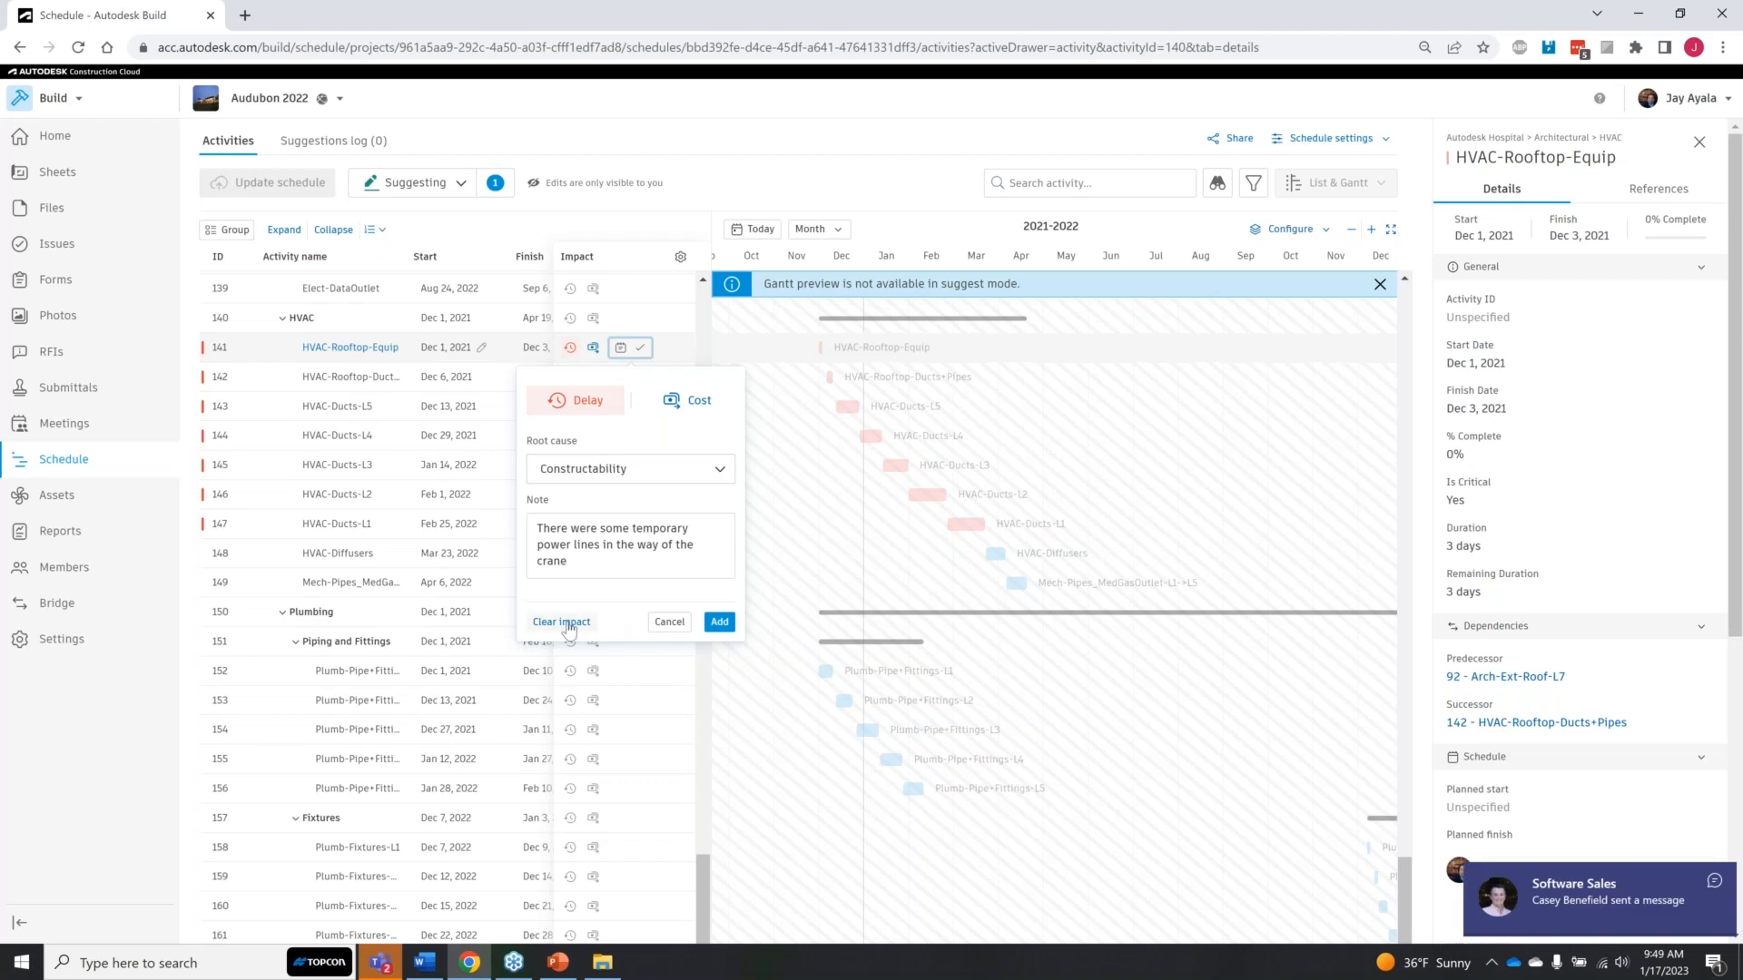
click(687, 400)
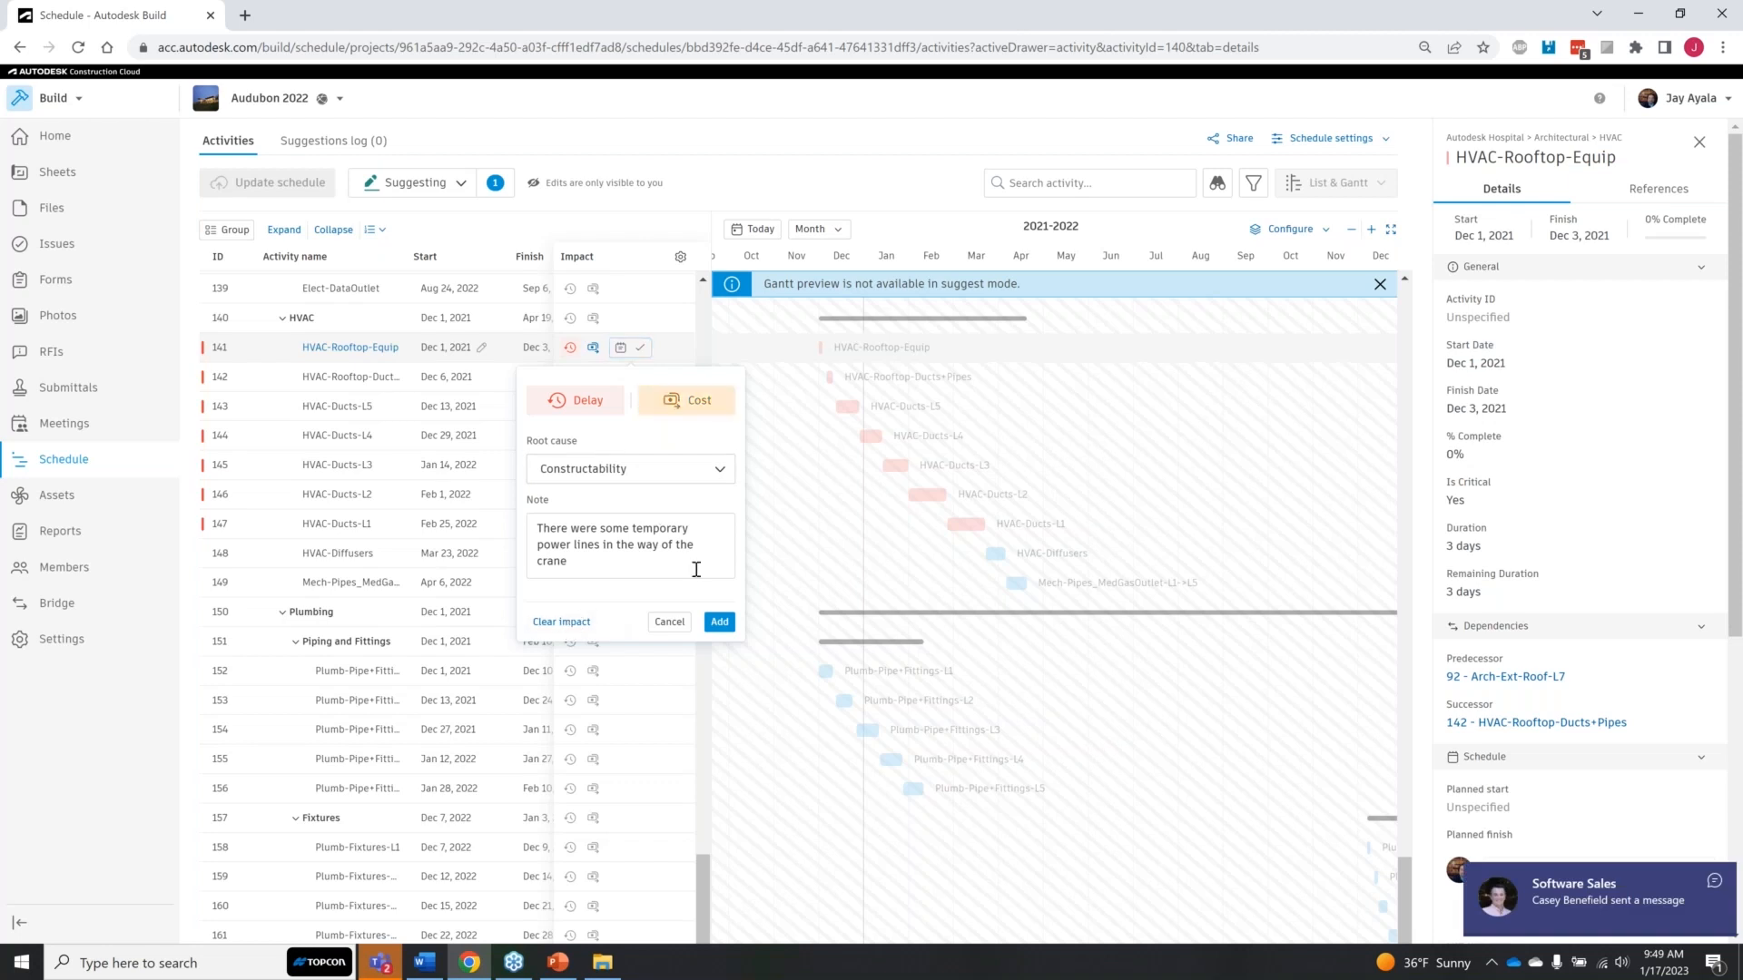
click(720, 623)
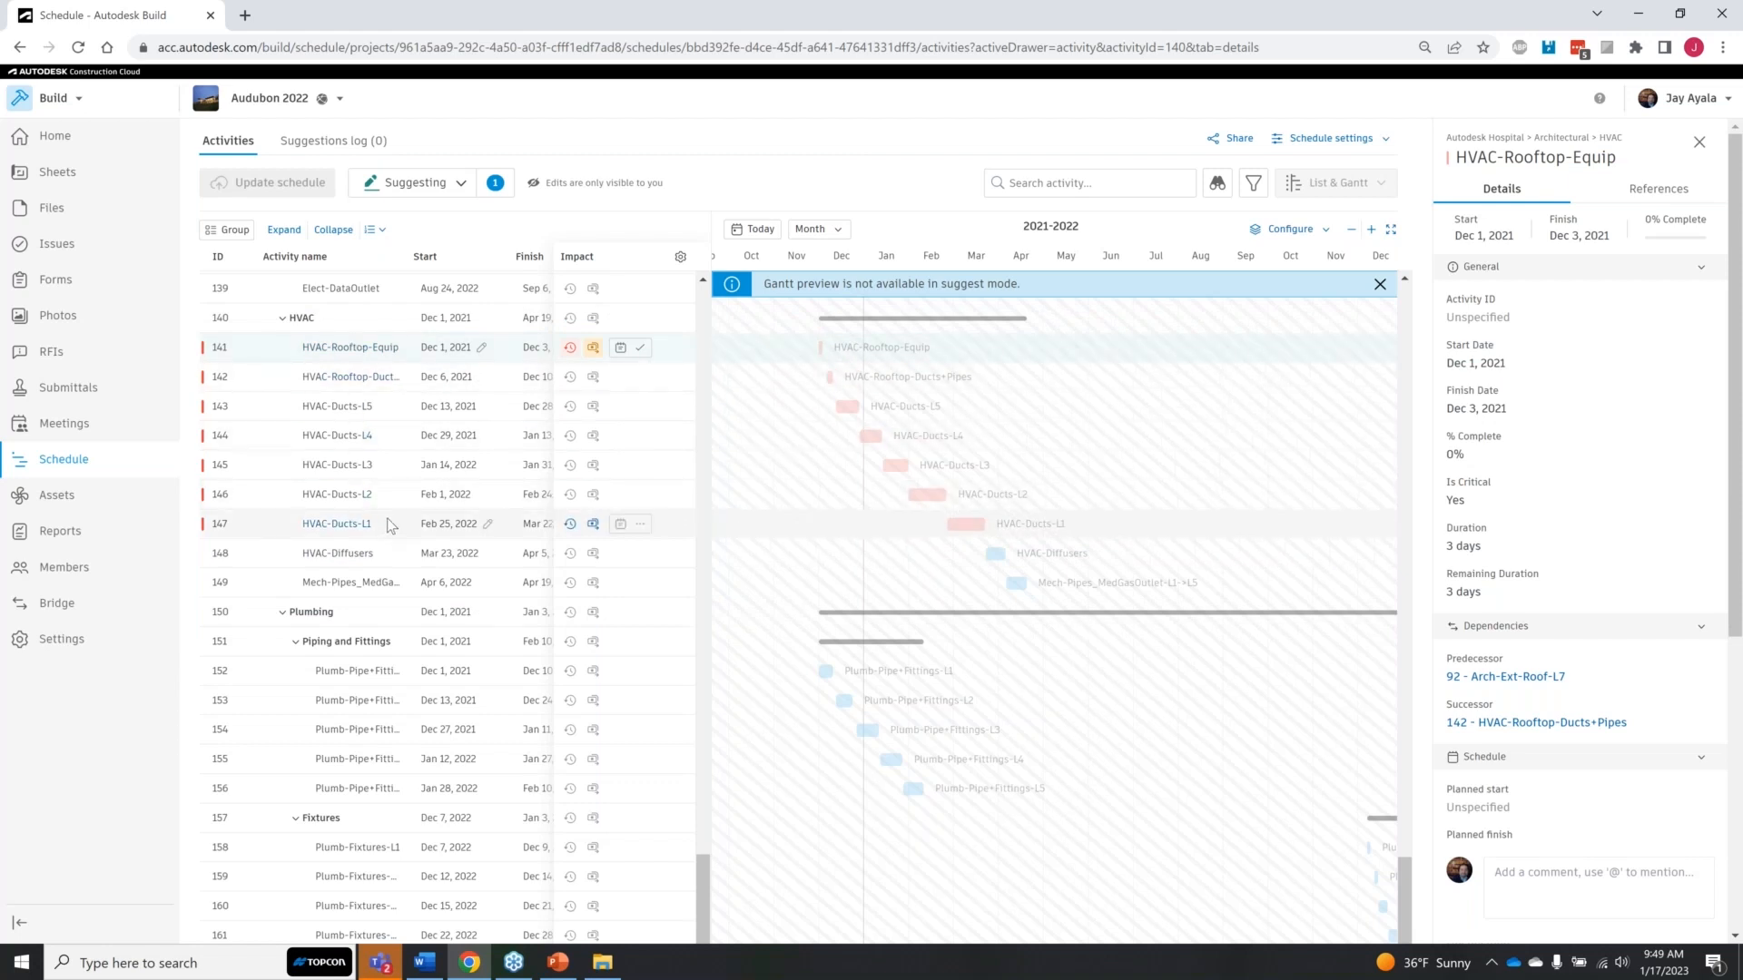
Step: Switch the schedule to viewing mode and check its suggestions log for open suggestions
click(465, 186)
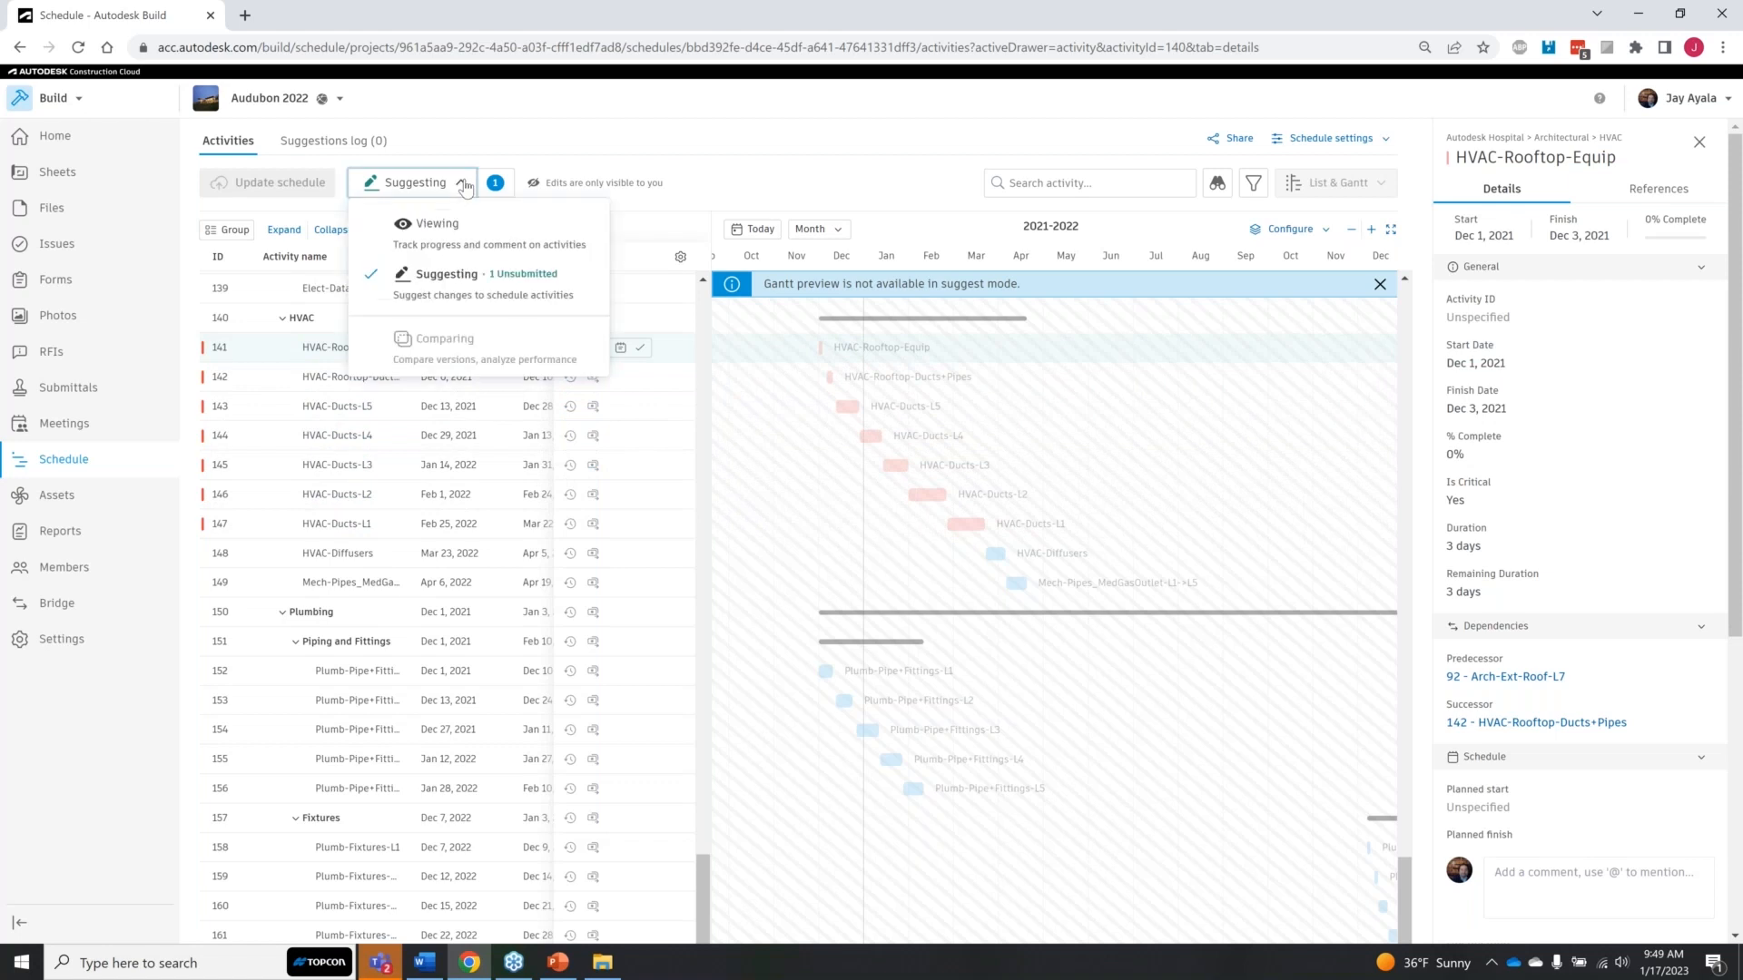
click(413, 223)
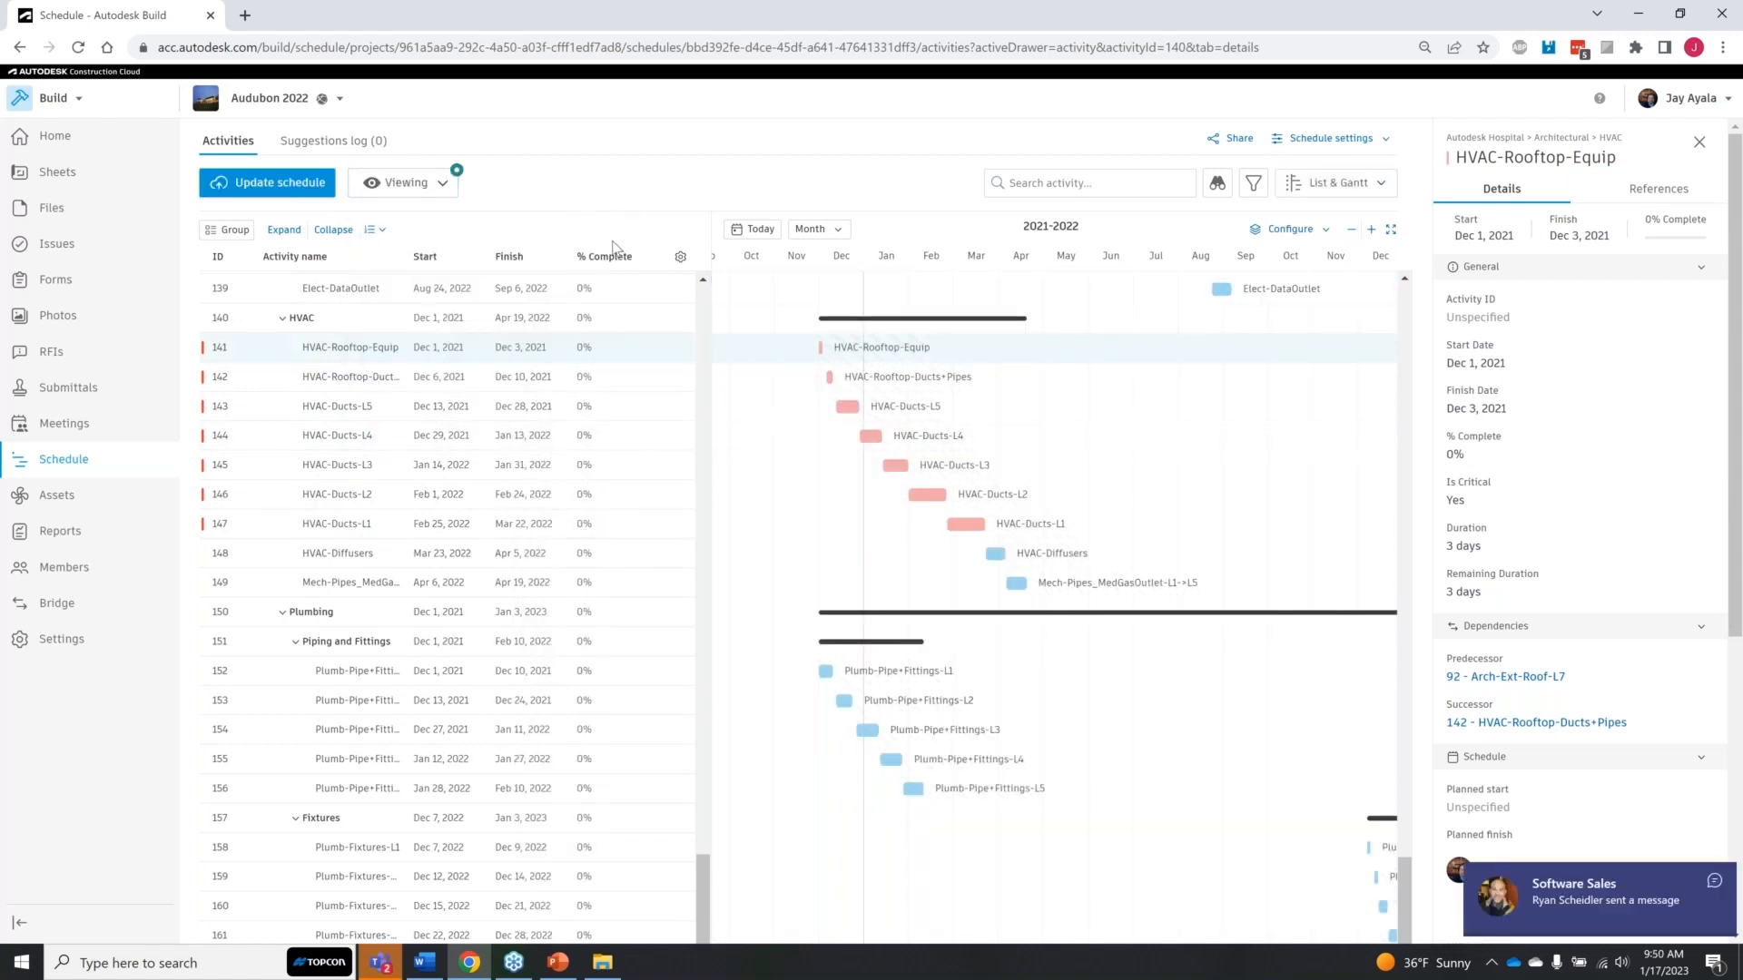
click(441, 185)
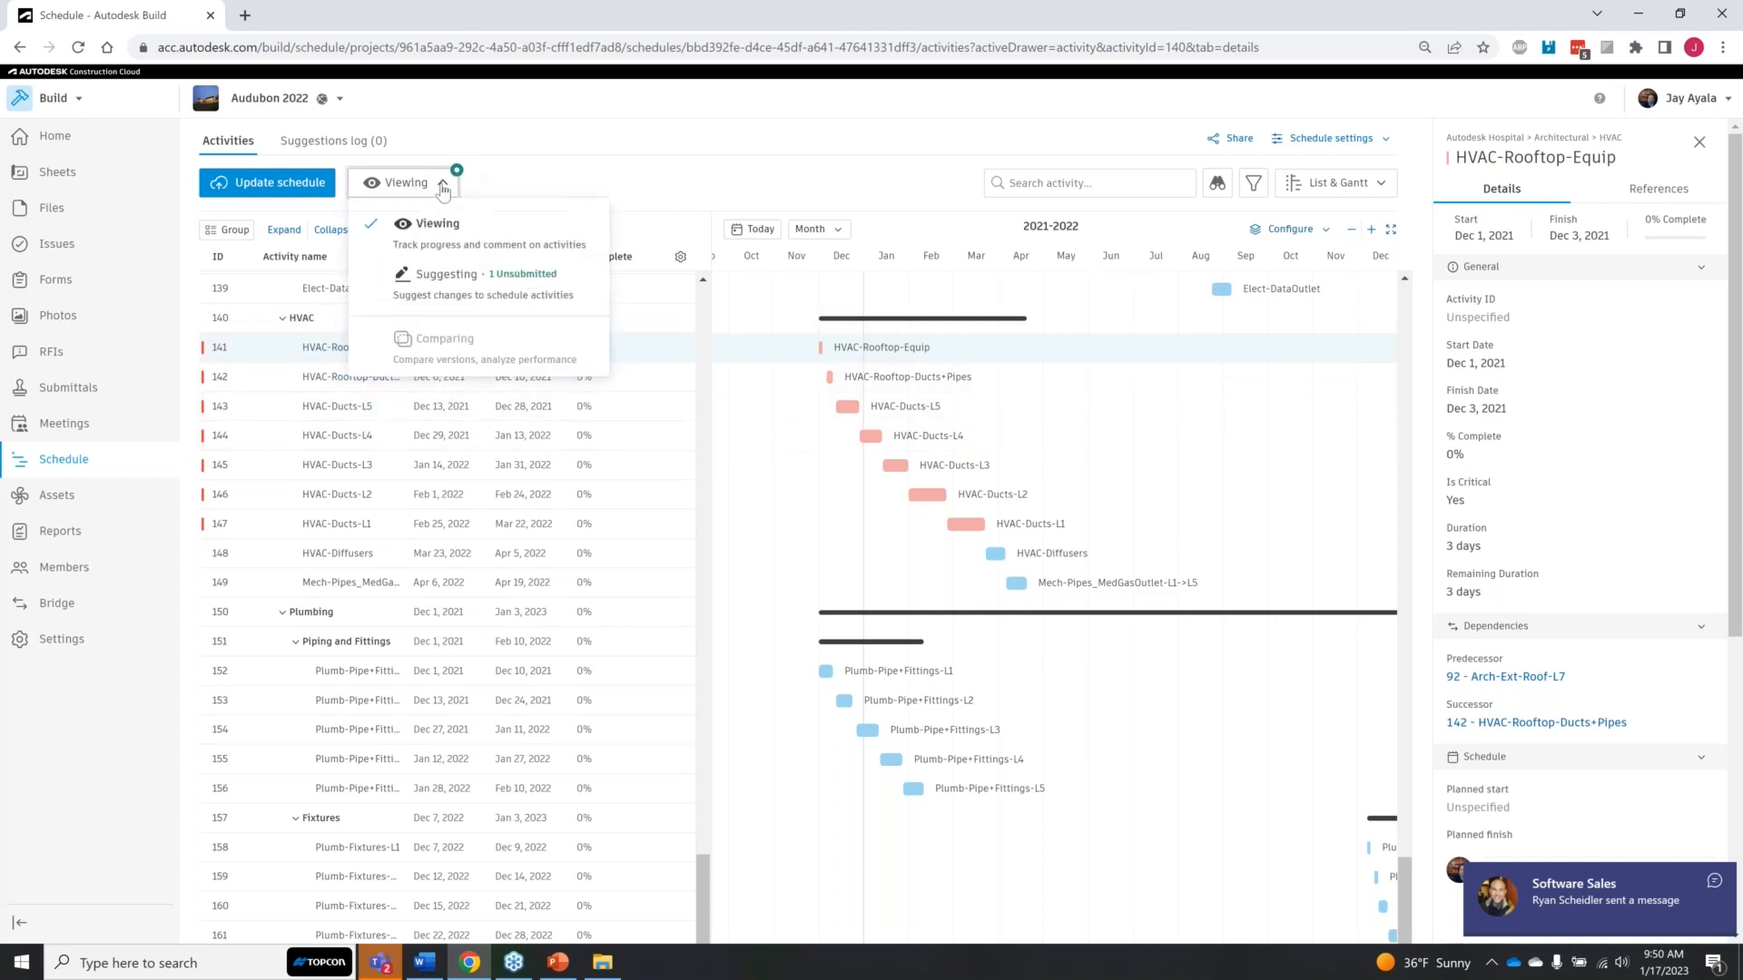
click(554, 143)
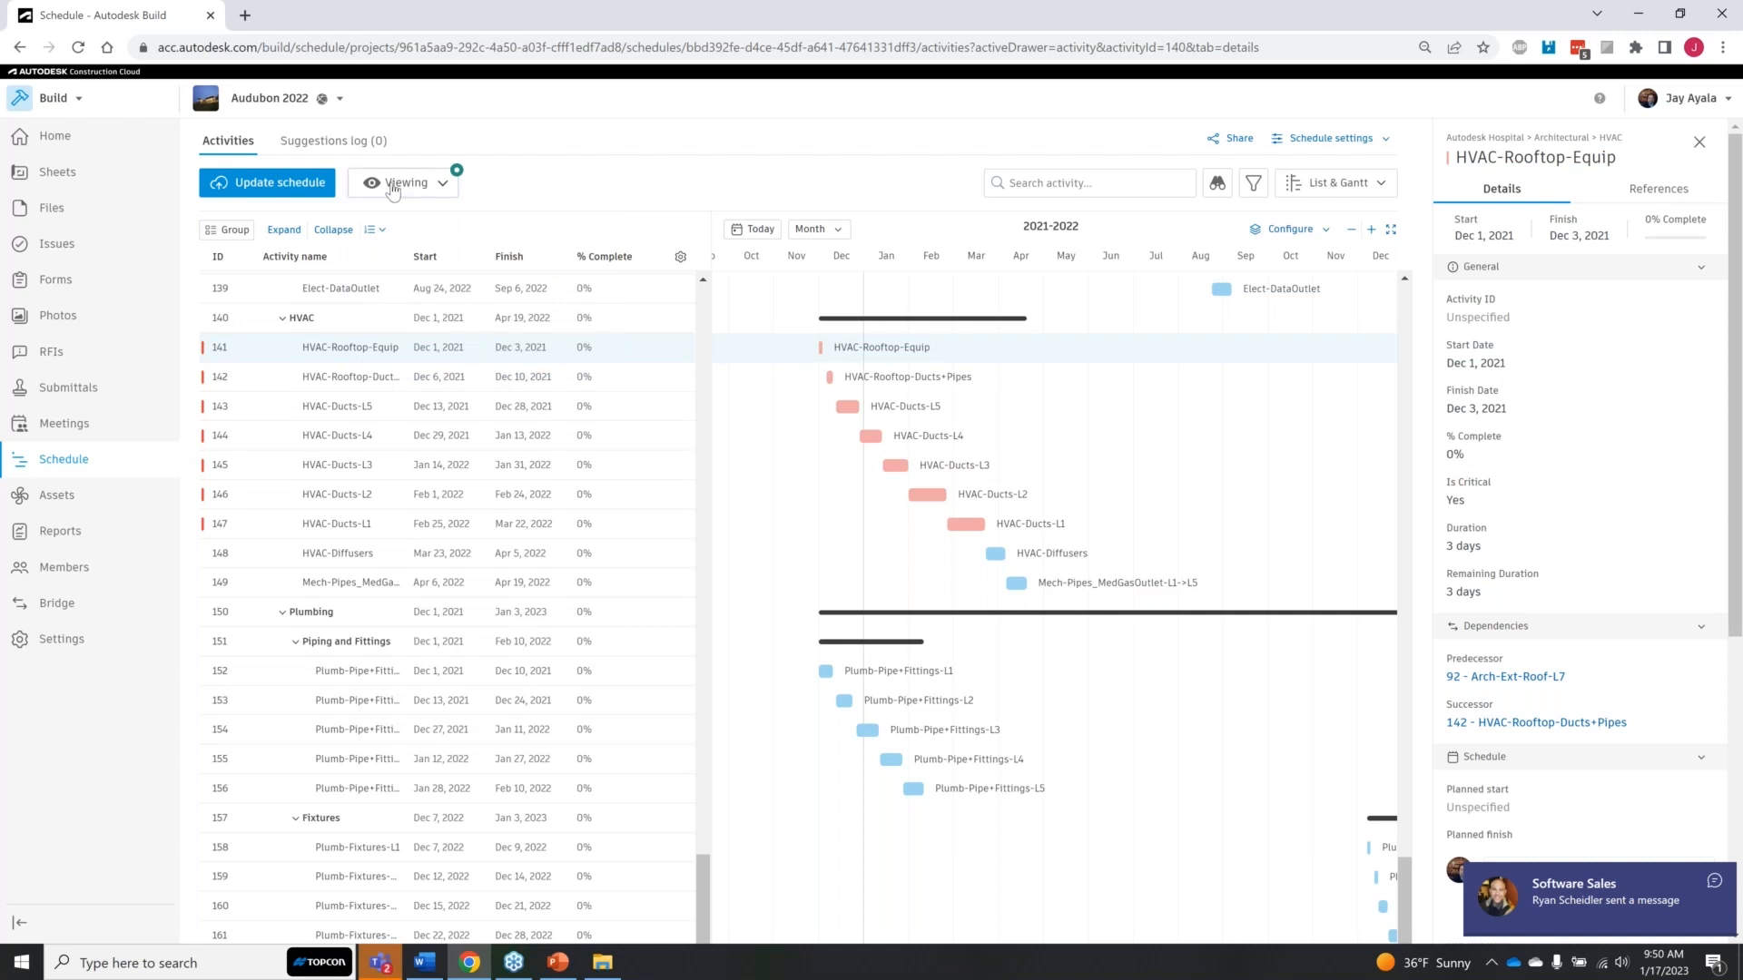
click(336, 140)
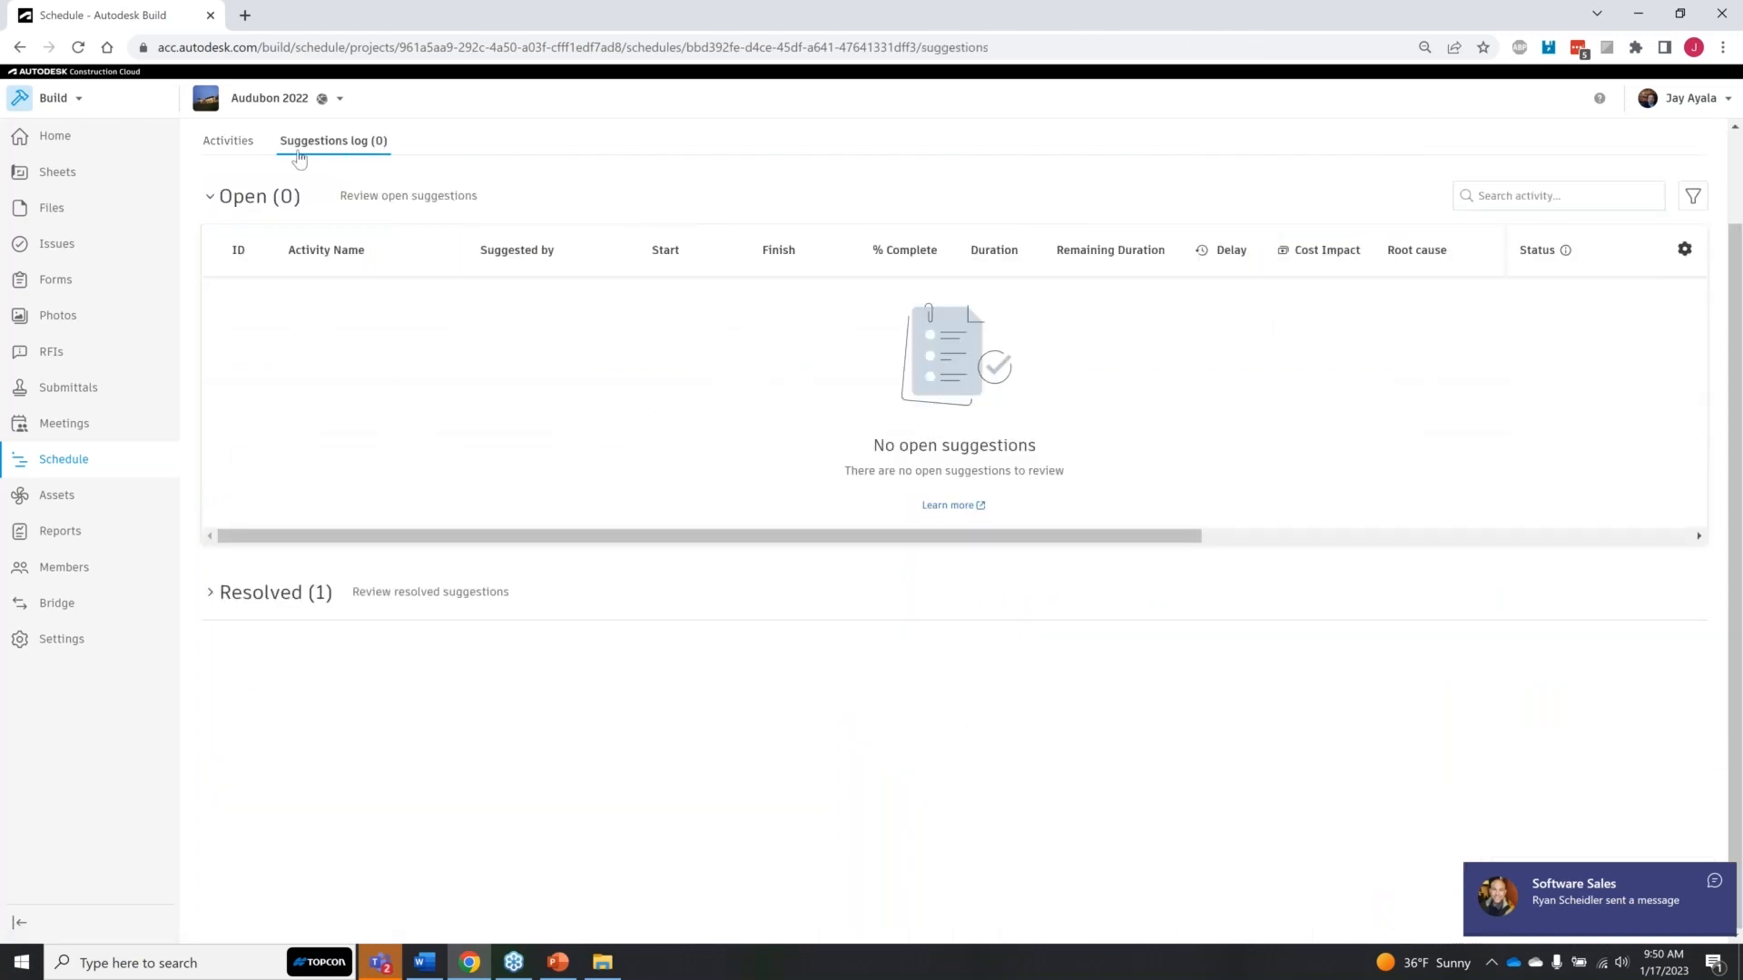
click(233, 141)
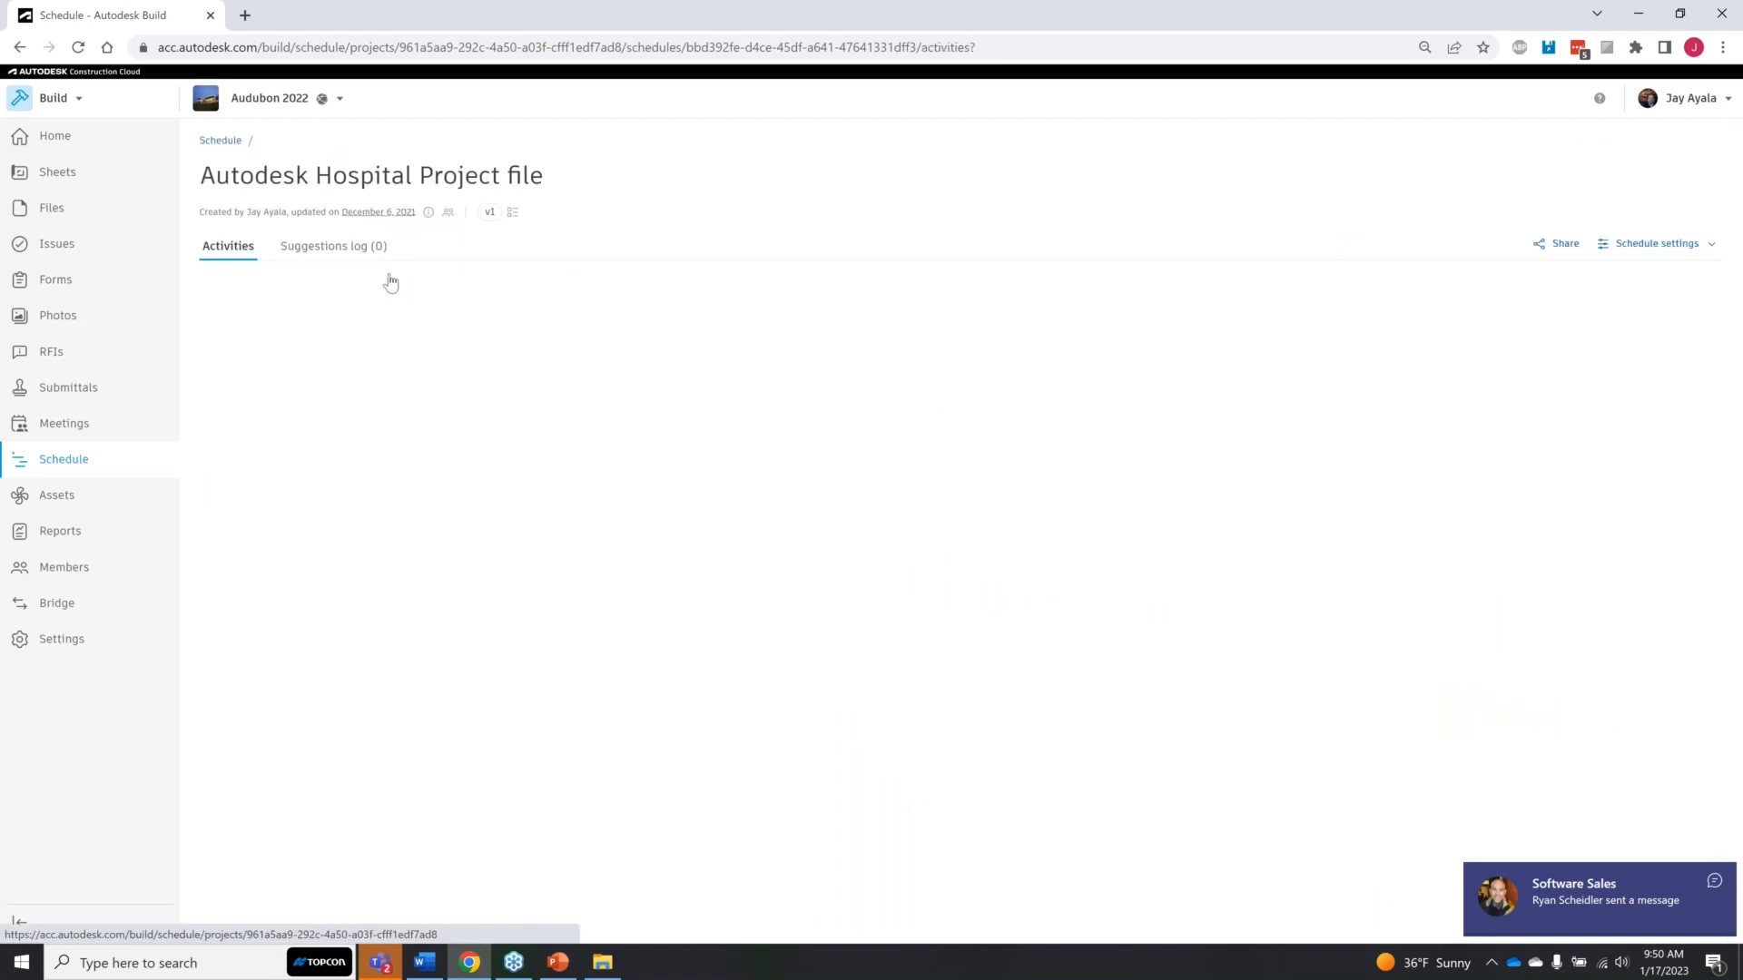
Step: Return to suggesting mode and review the delay and cost impact details of the HVAC-Rooftop-Equip activity
click(439, 289)
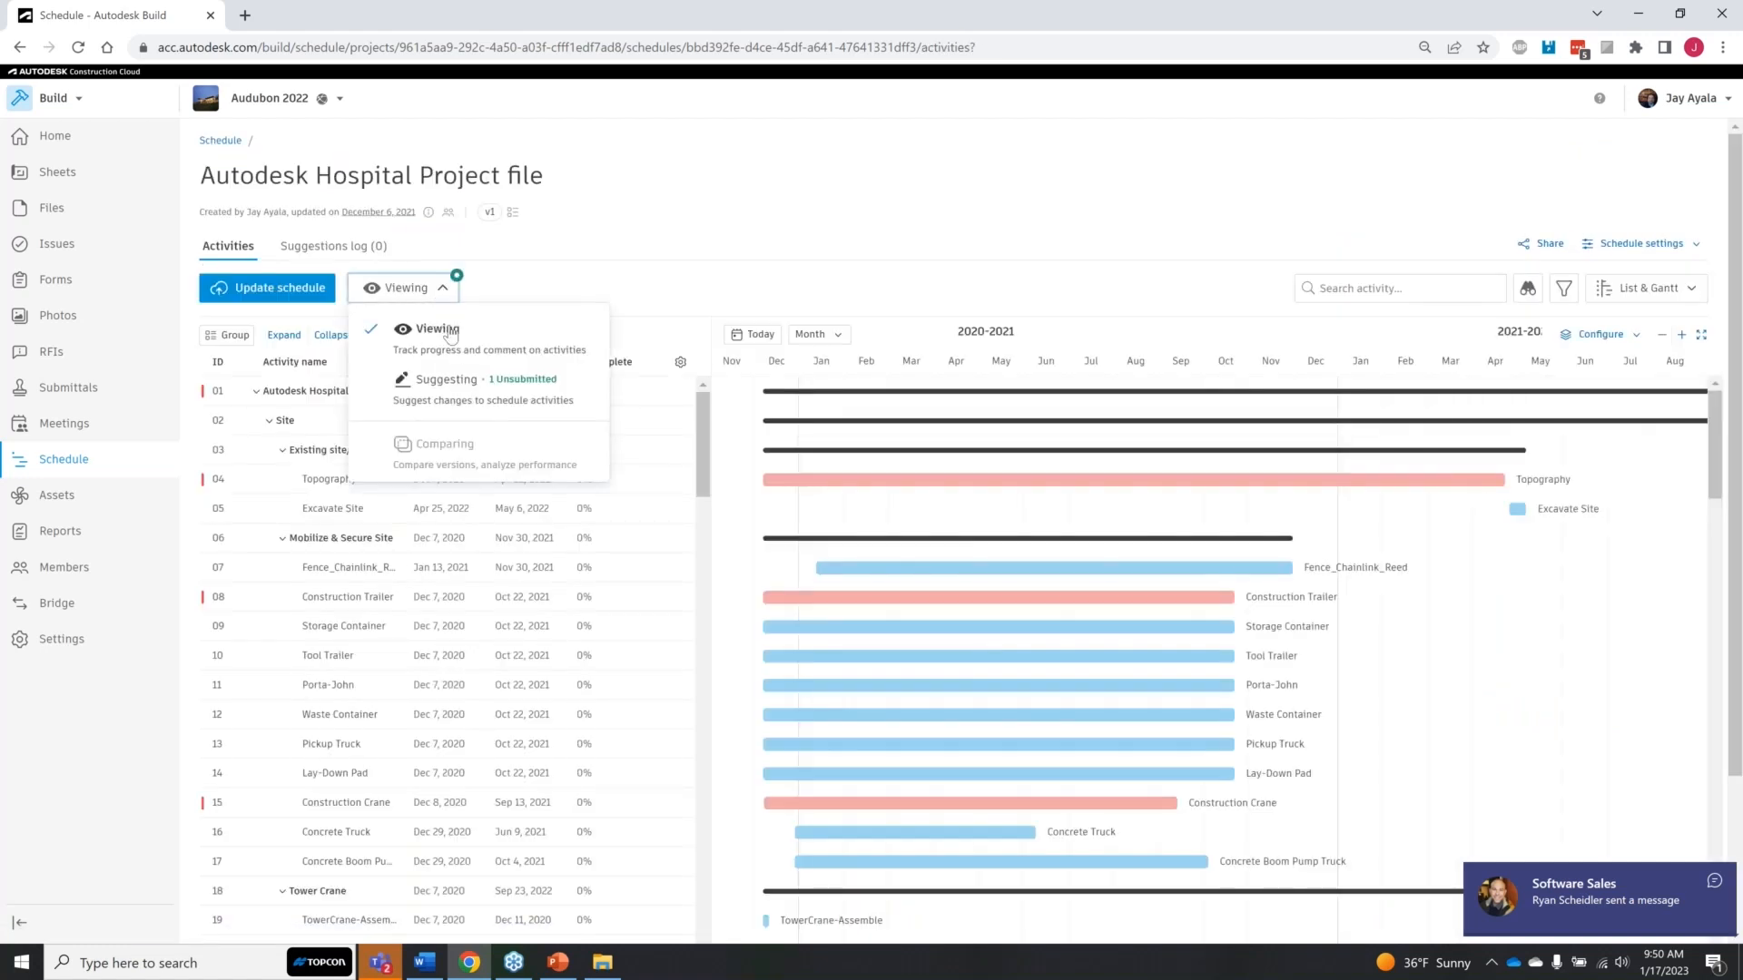
click(469, 397)
scroll(516, 597, down, 1)
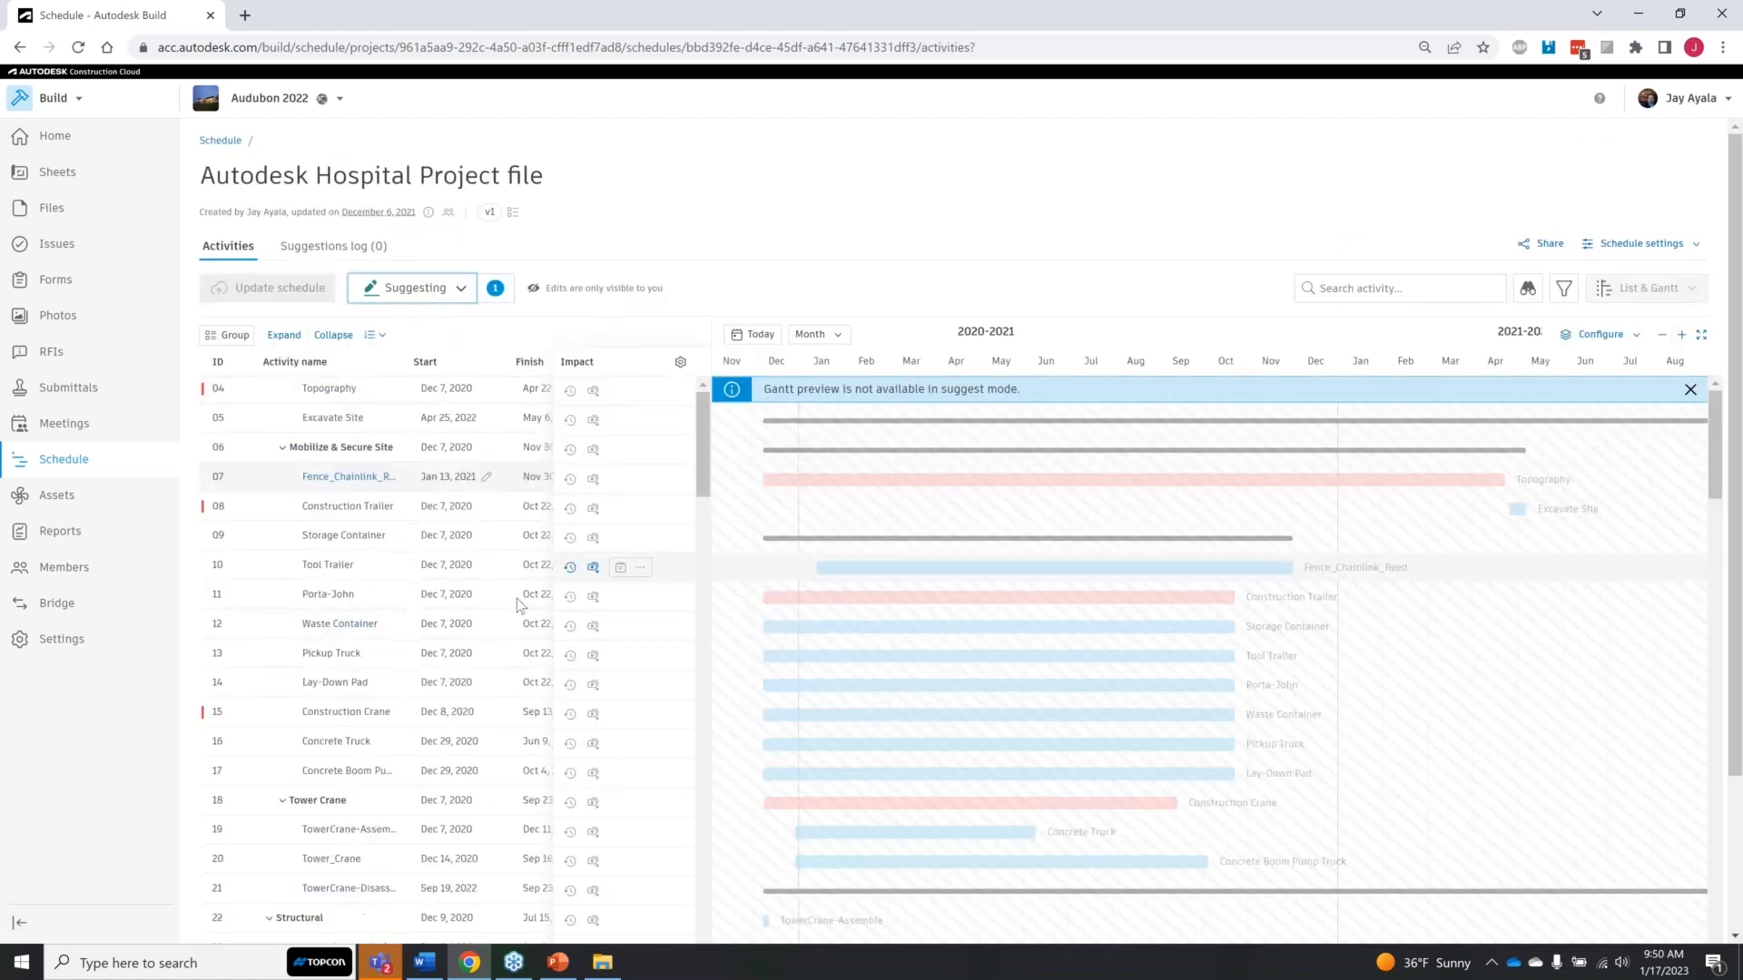
scroll(436, 640, down, 7)
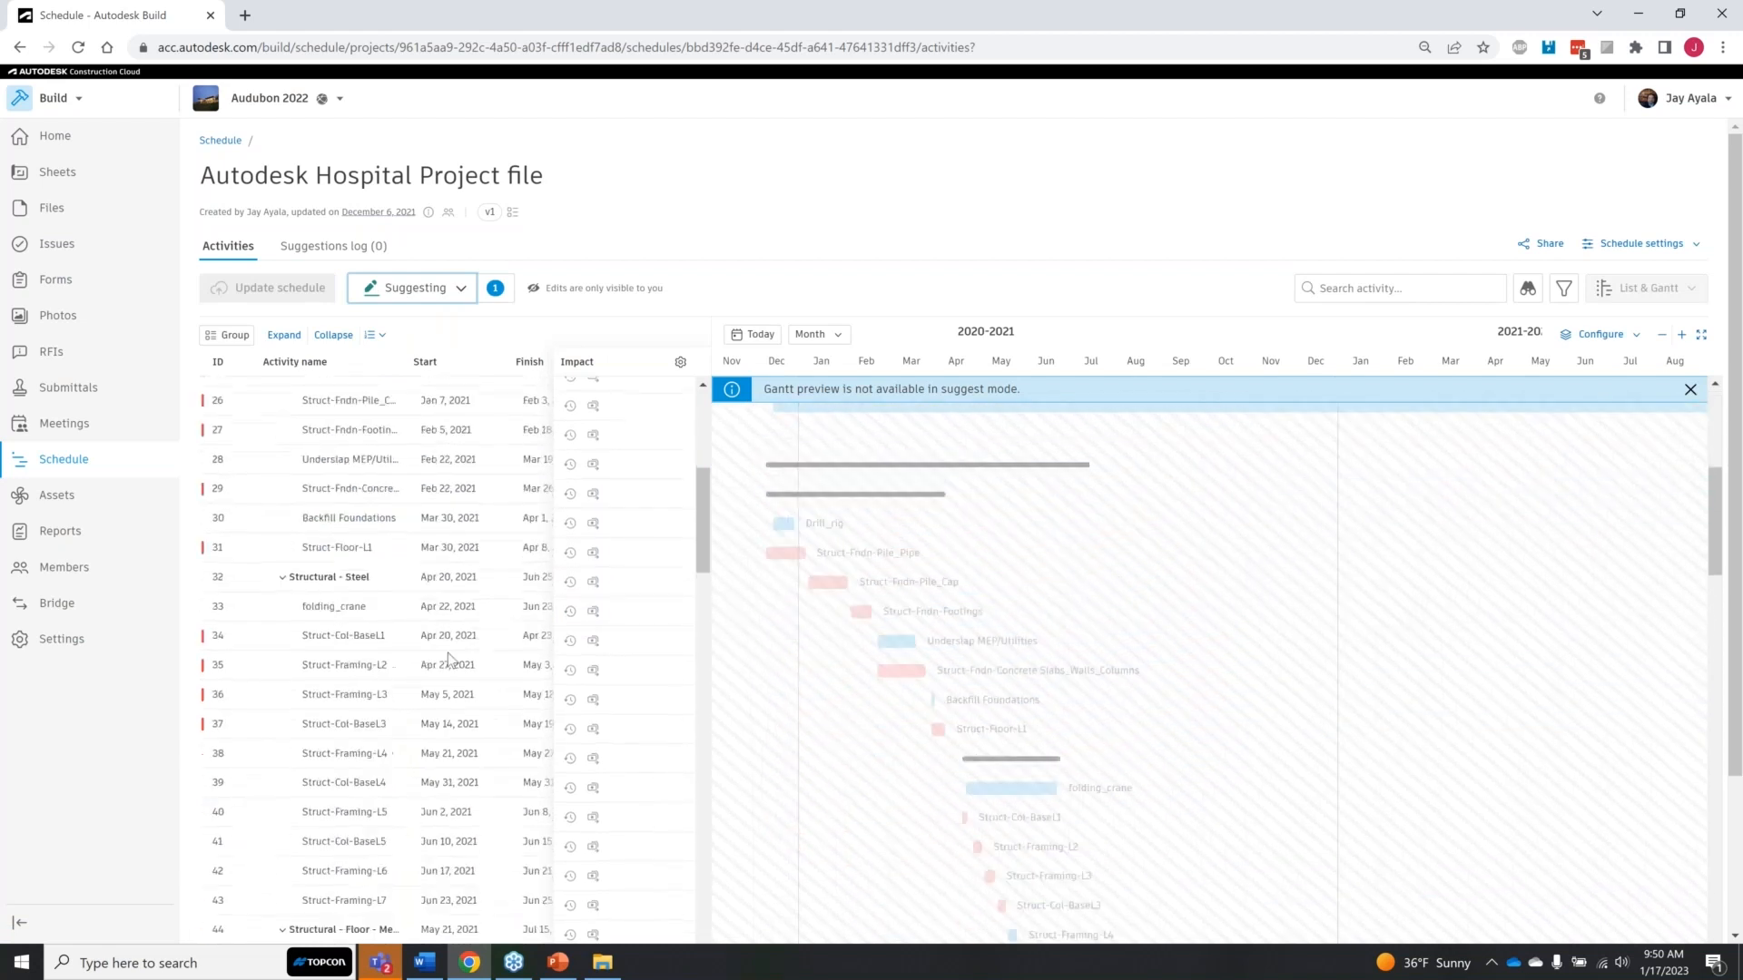
scroll(448, 660, down, 20)
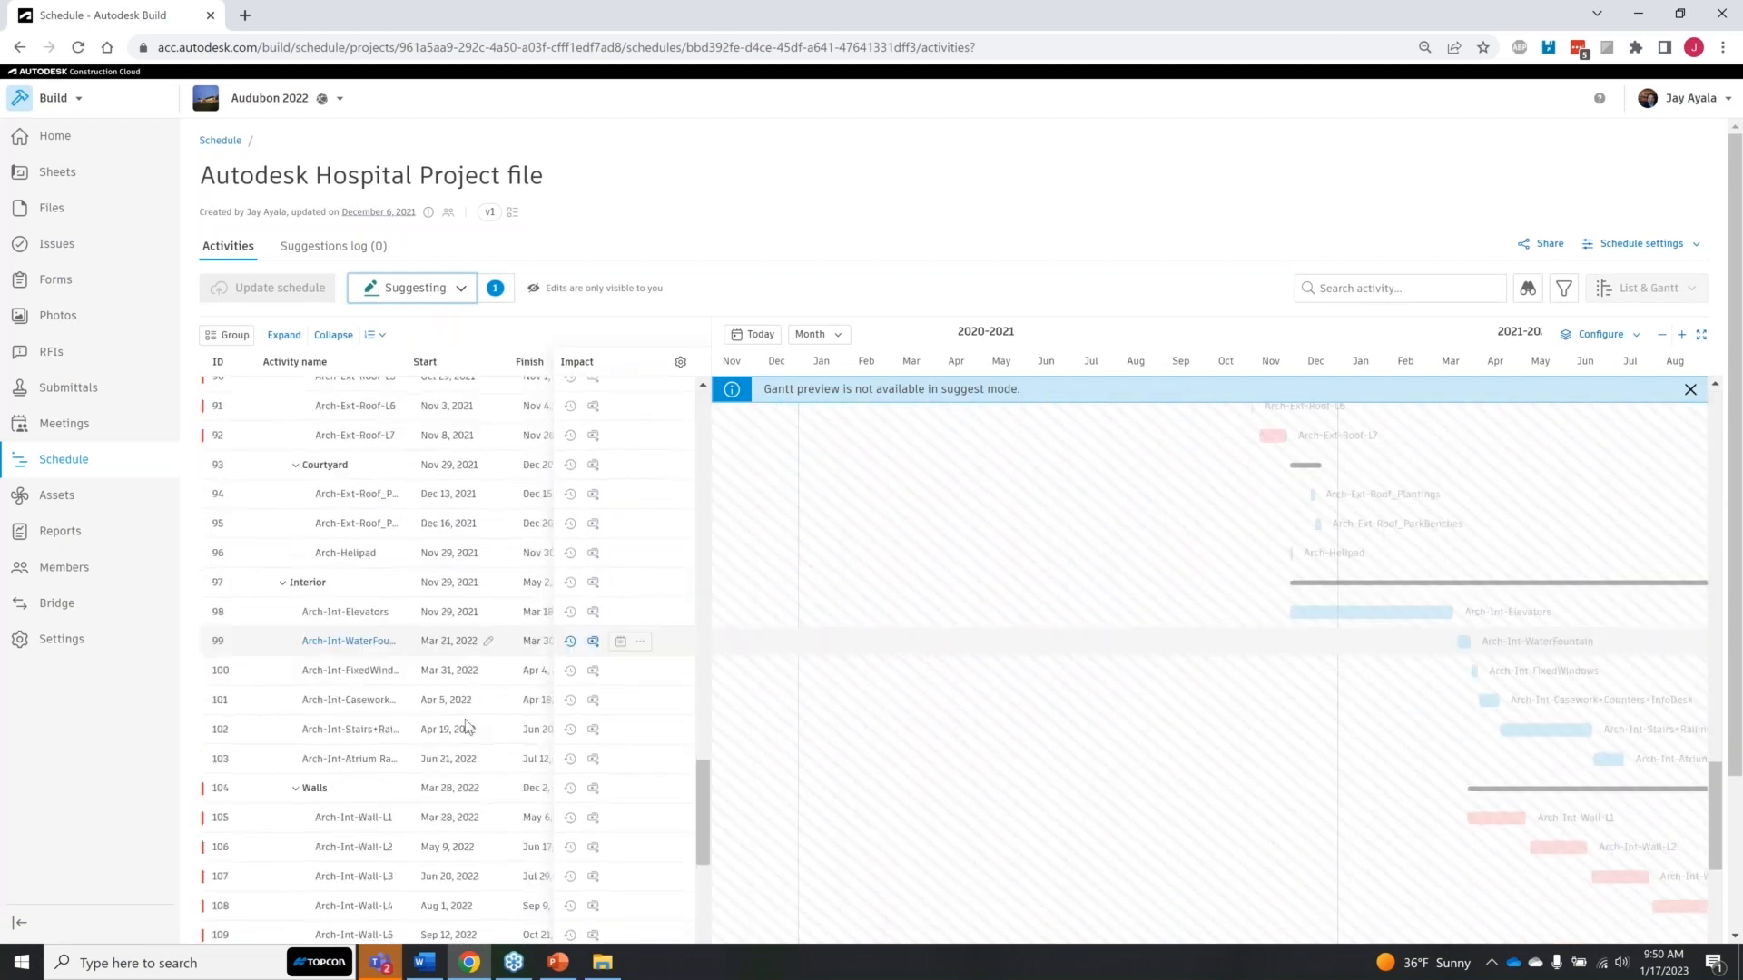
scroll(466, 726, down, 9)
scroll(468, 733, down, 5)
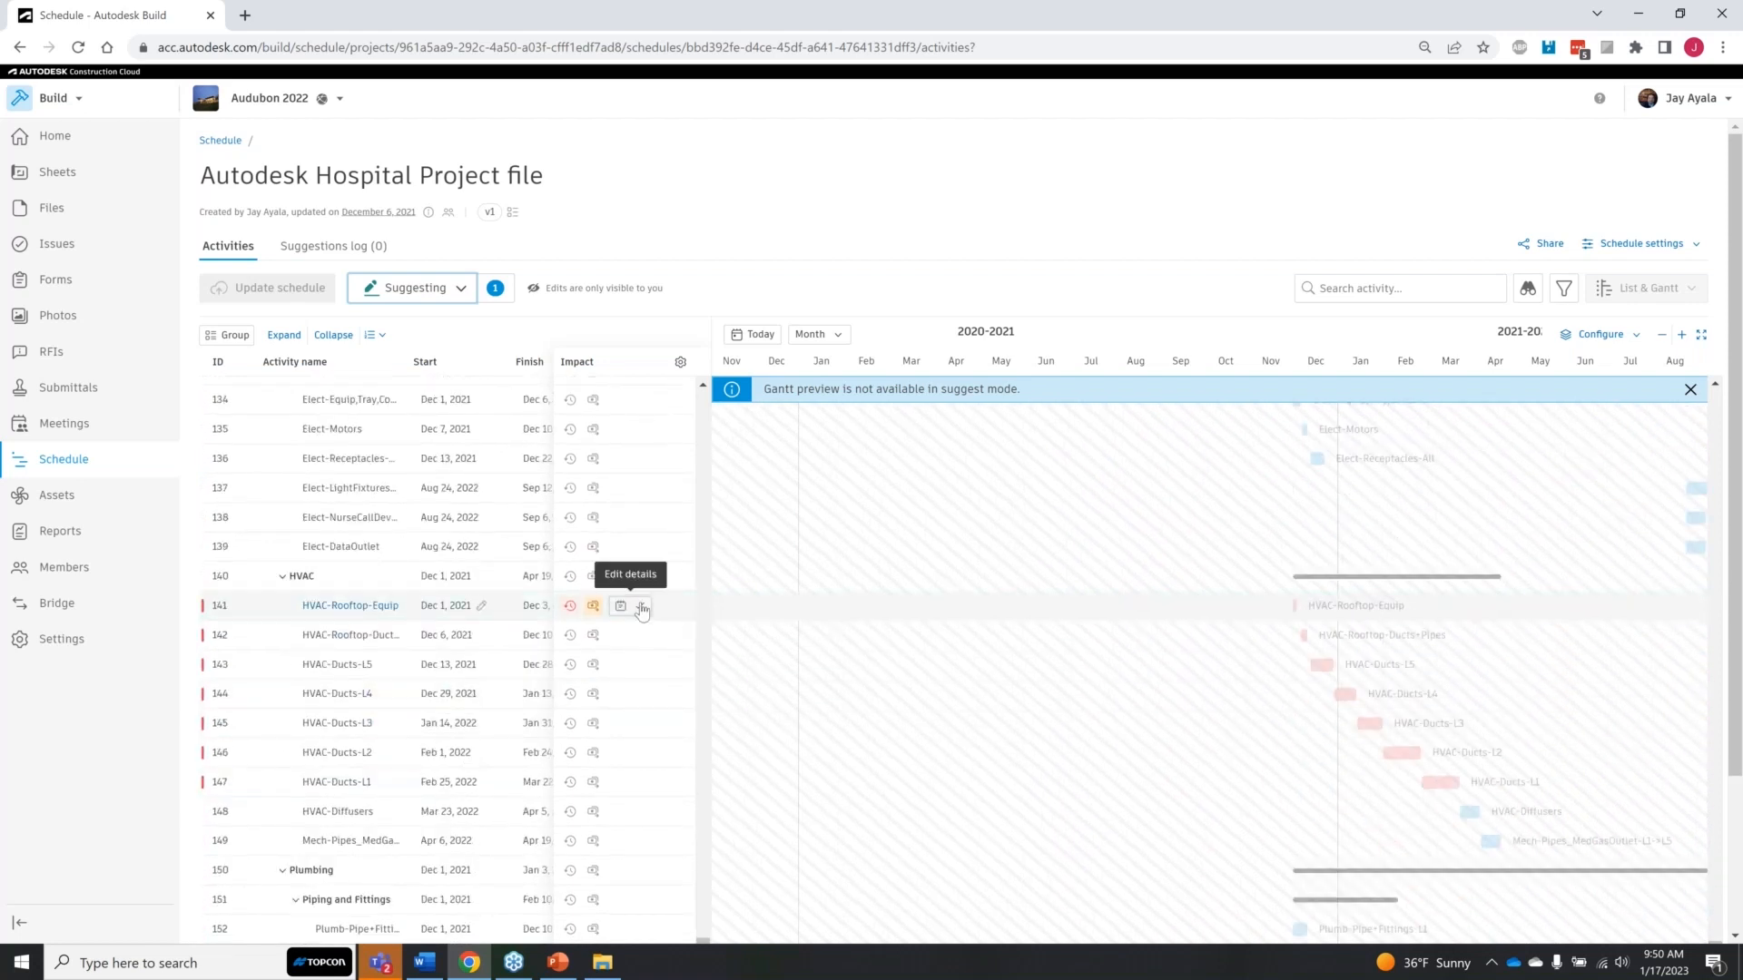
click(642, 607)
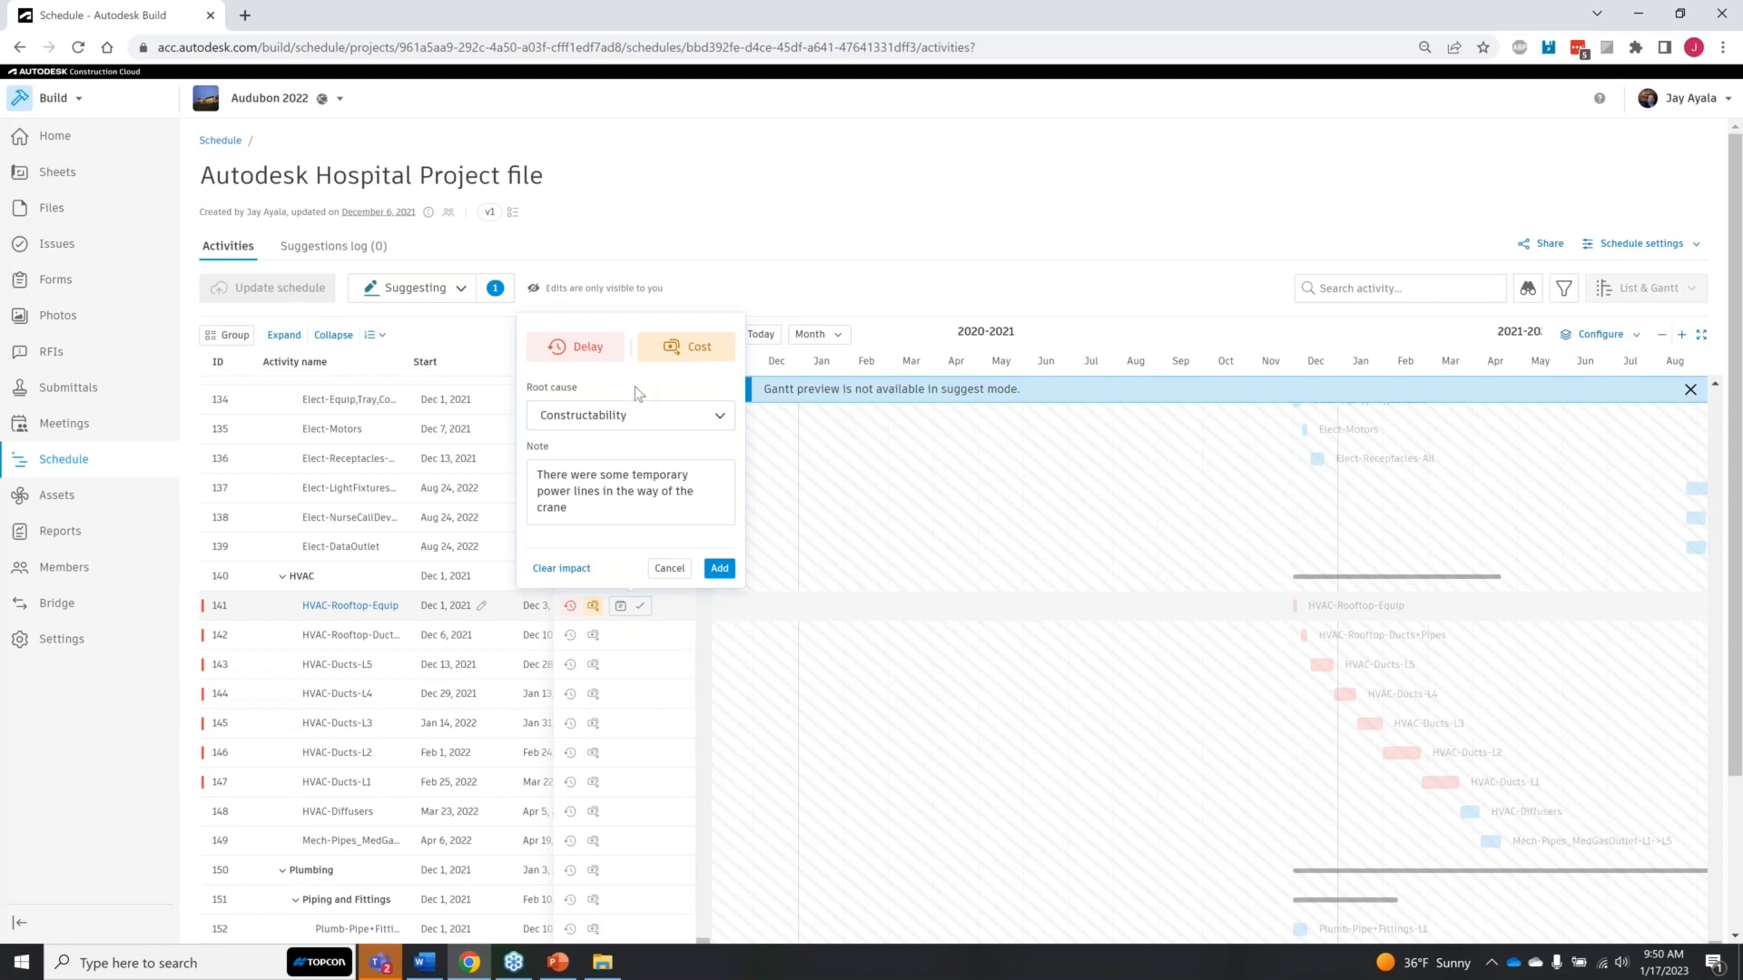
click(718, 569)
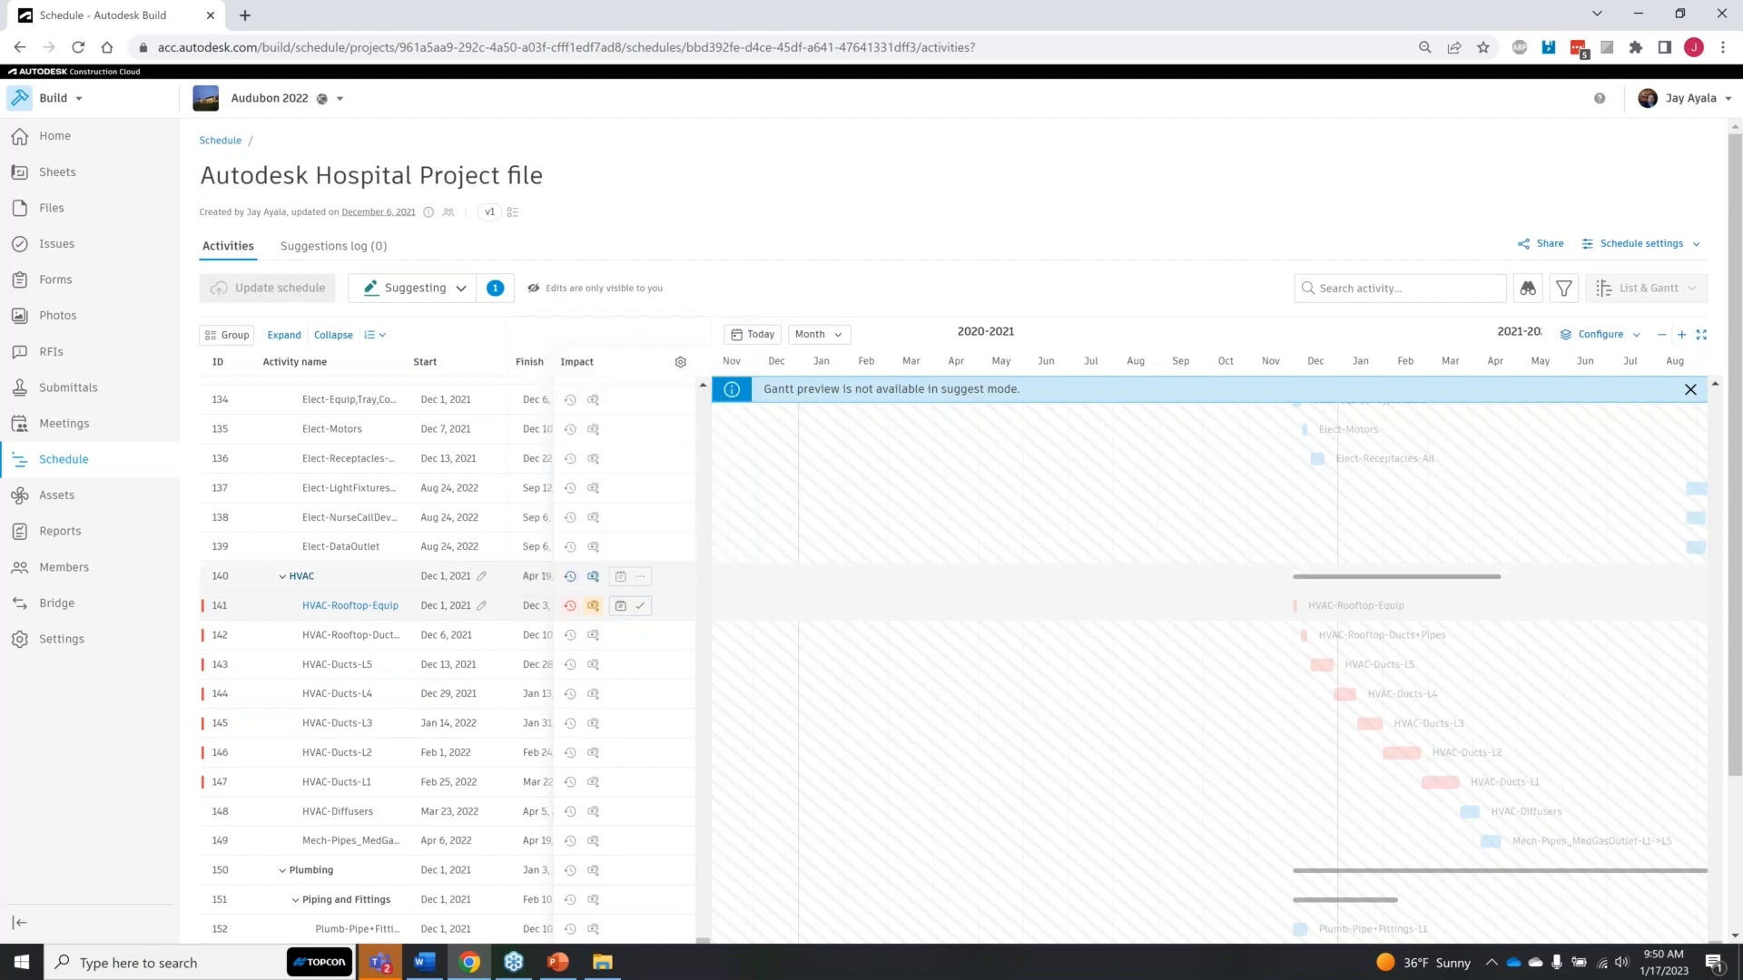
Step: Open the HVAC-Rooftop-Equip activity details and examine its dates, dependencies and version history
click(373, 605)
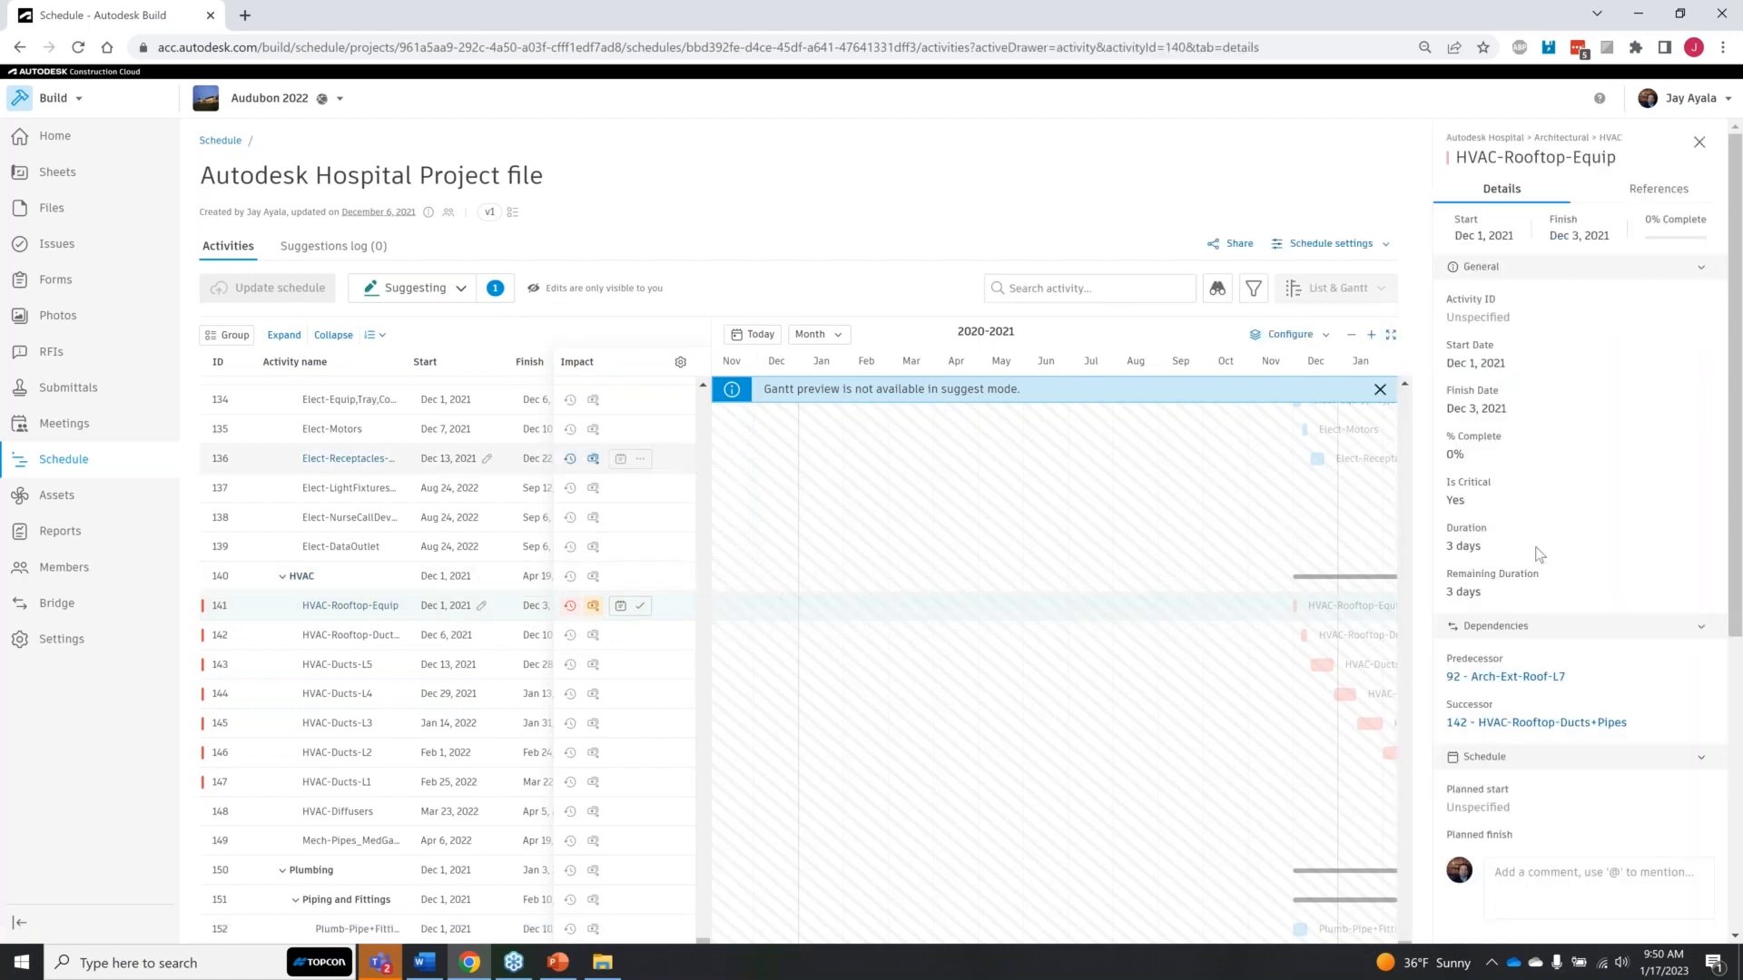
scroll(1613, 656, down, 3)
scroll(1613, 656, up, 3)
scroll(1586, 413, down, 5)
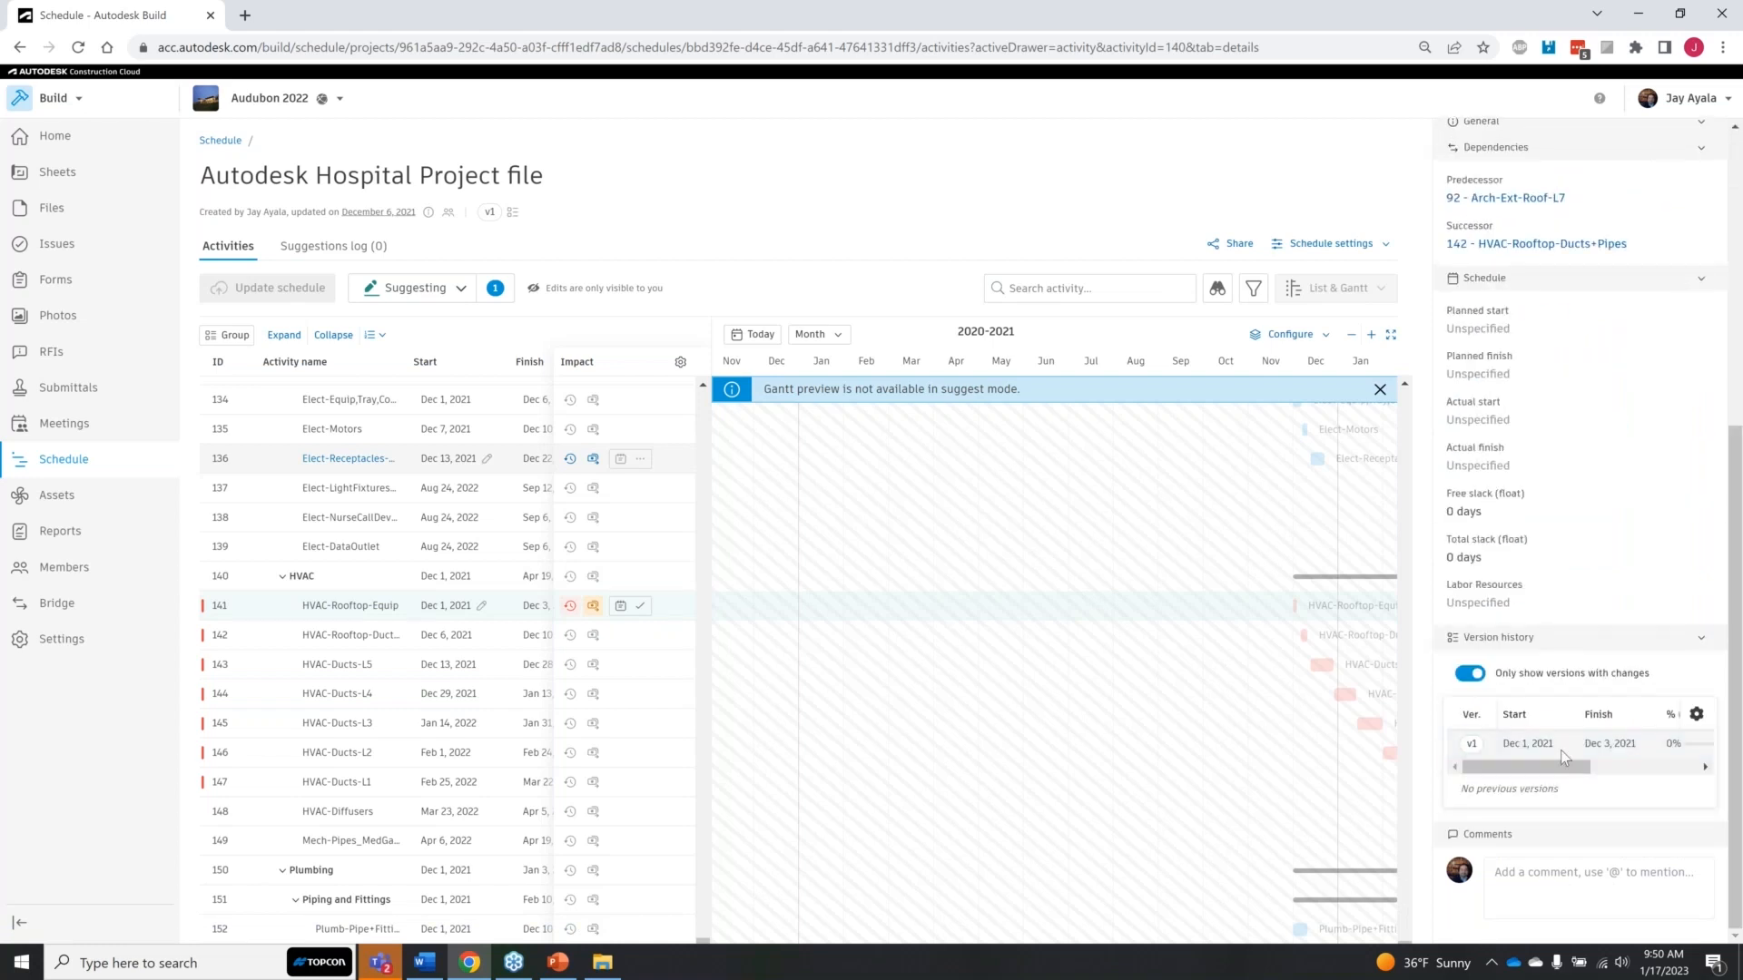
drag(1563, 768, 1681, 780)
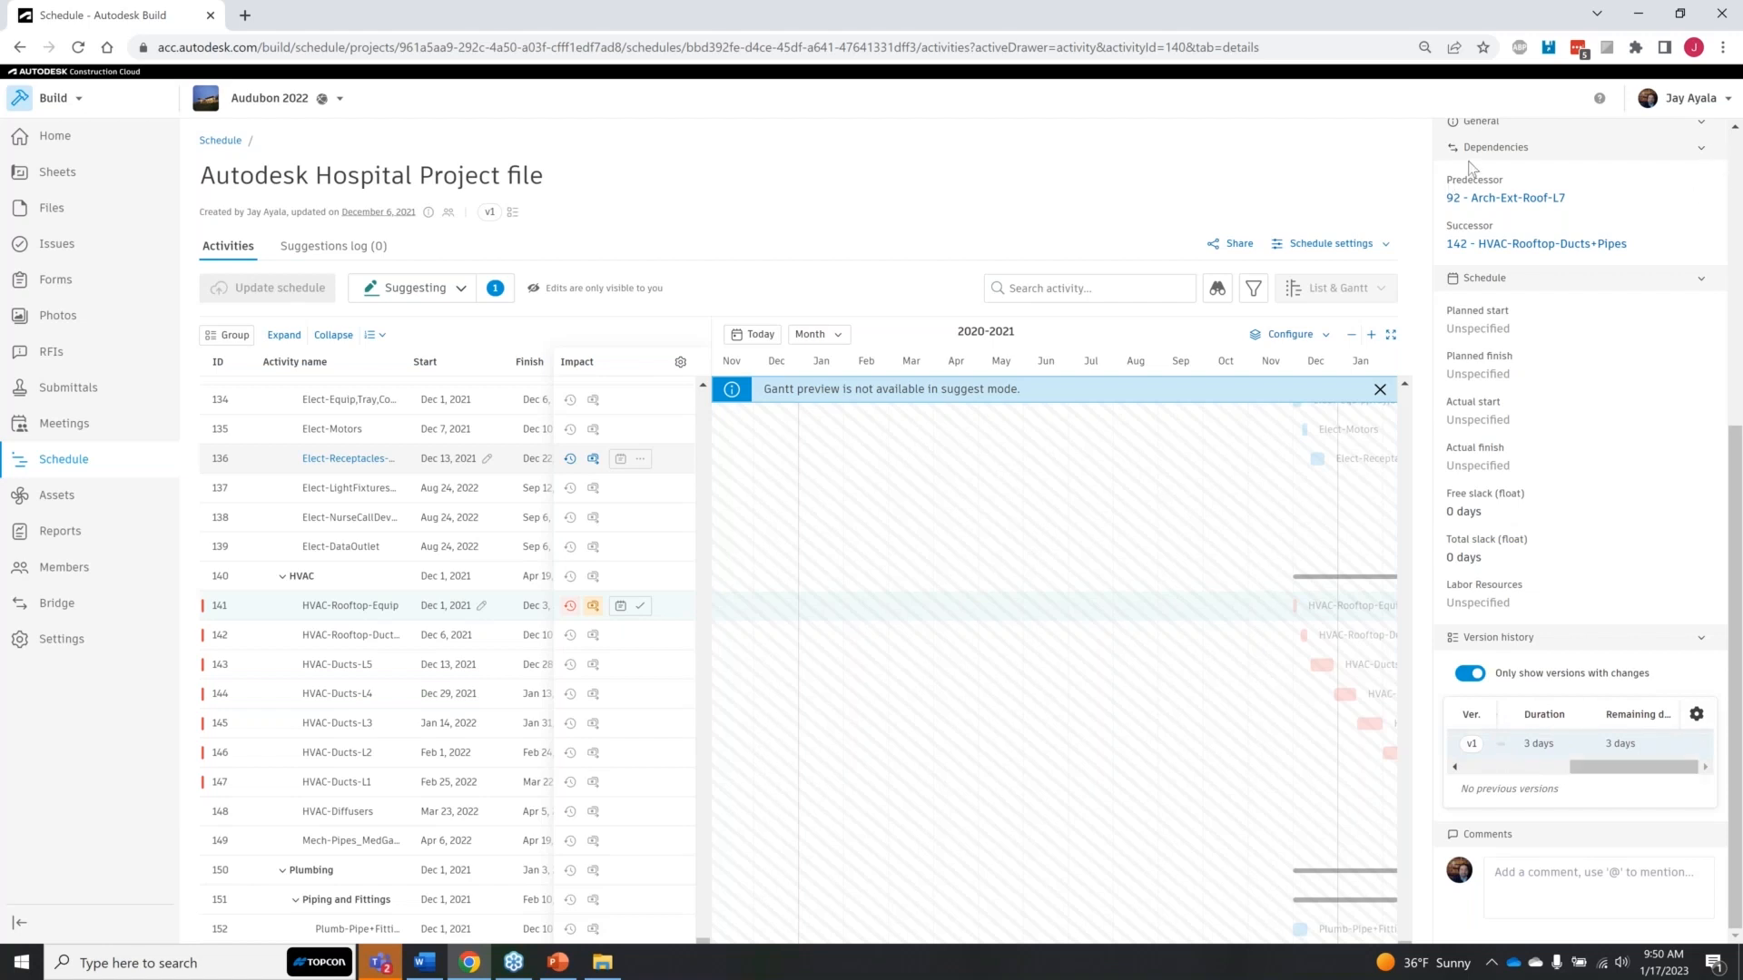
Step: Review the pending HVAC-Rooftop-Equip suggestion and submit it to the manager
click(496, 288)
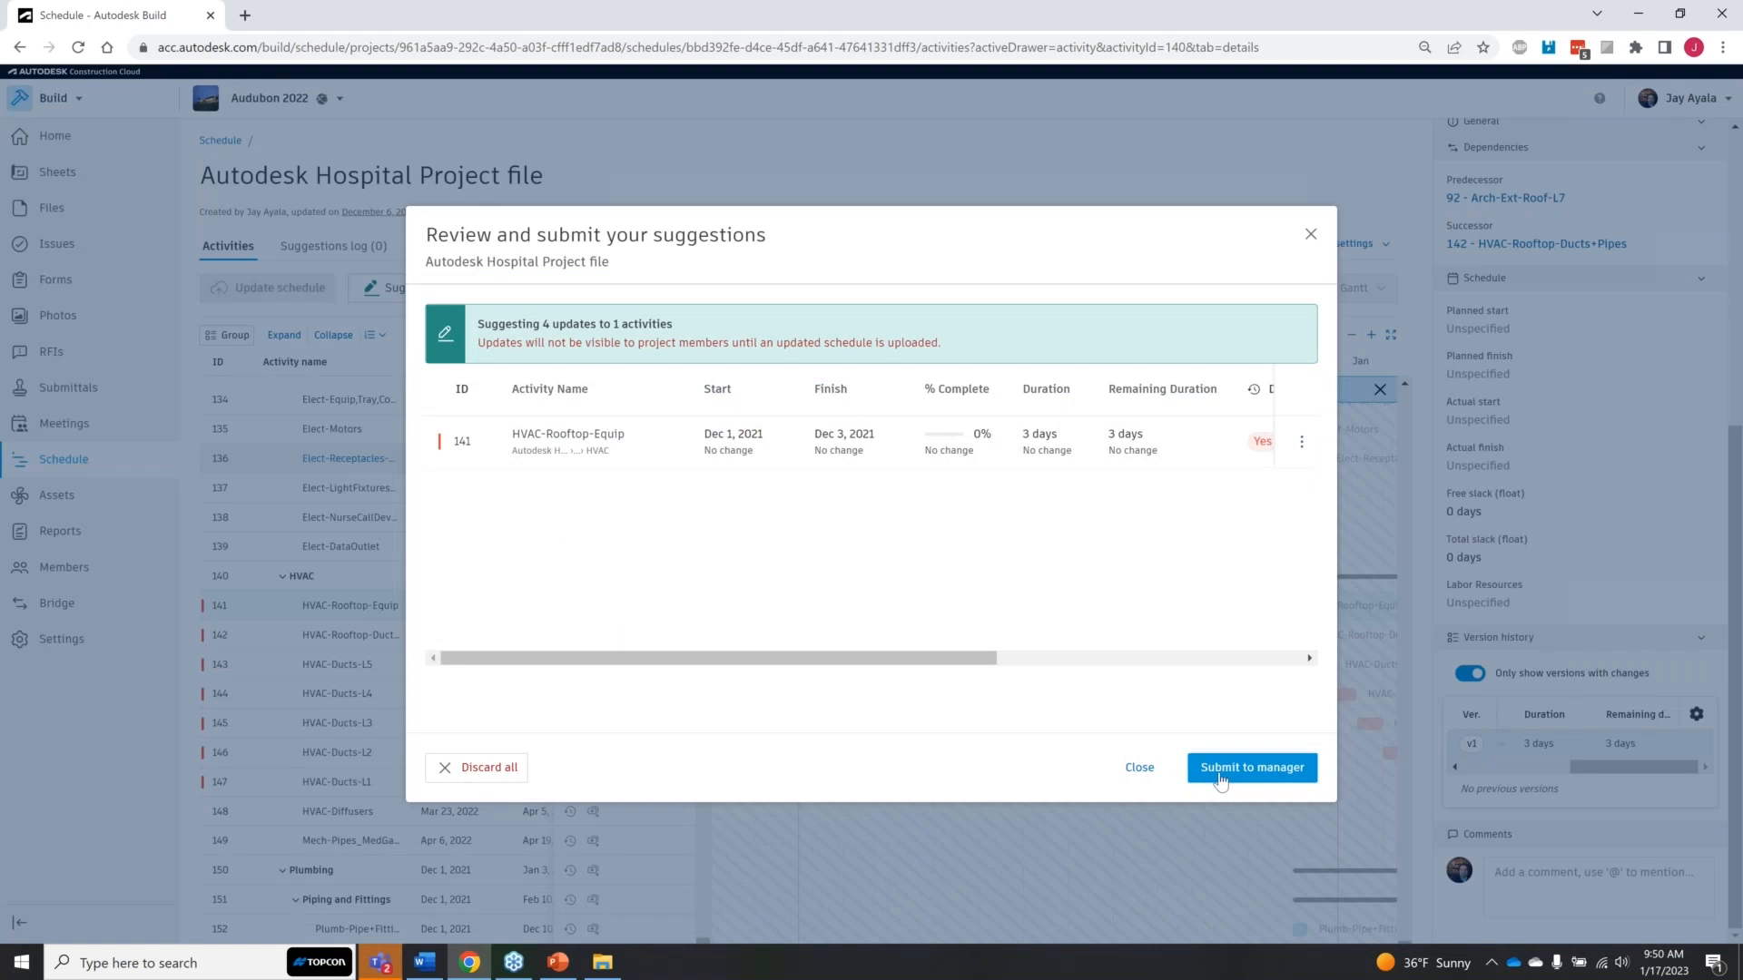
click(1221, 779)
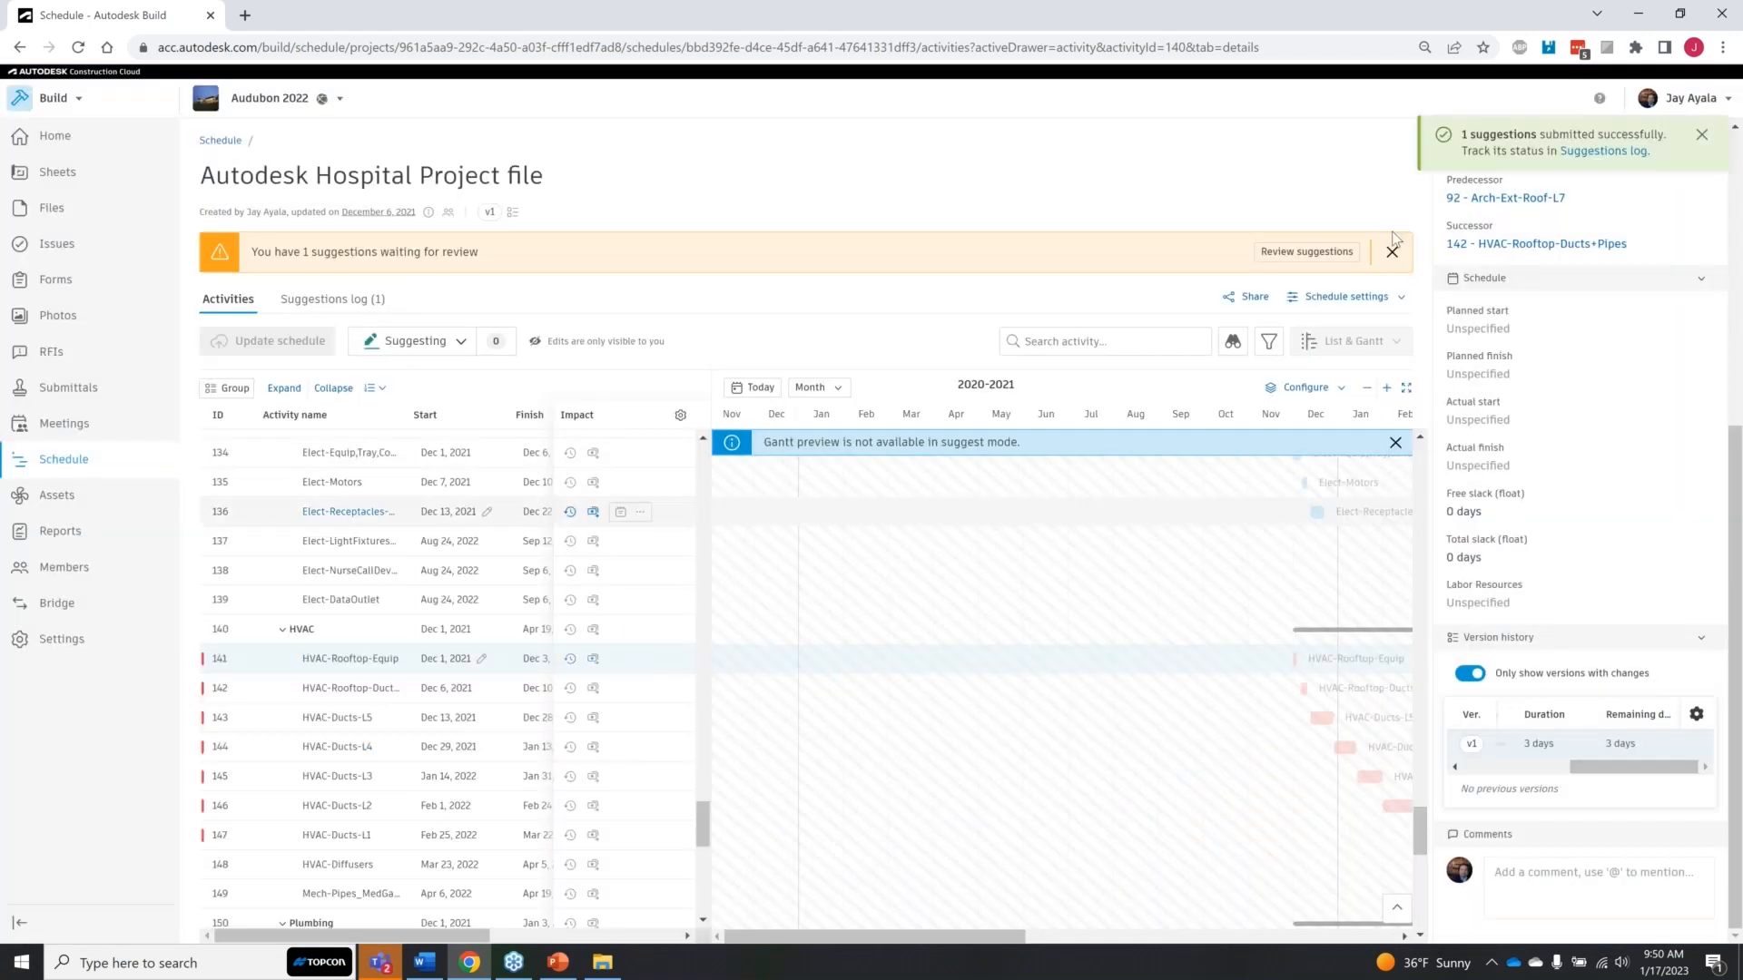
click(1699, 139)
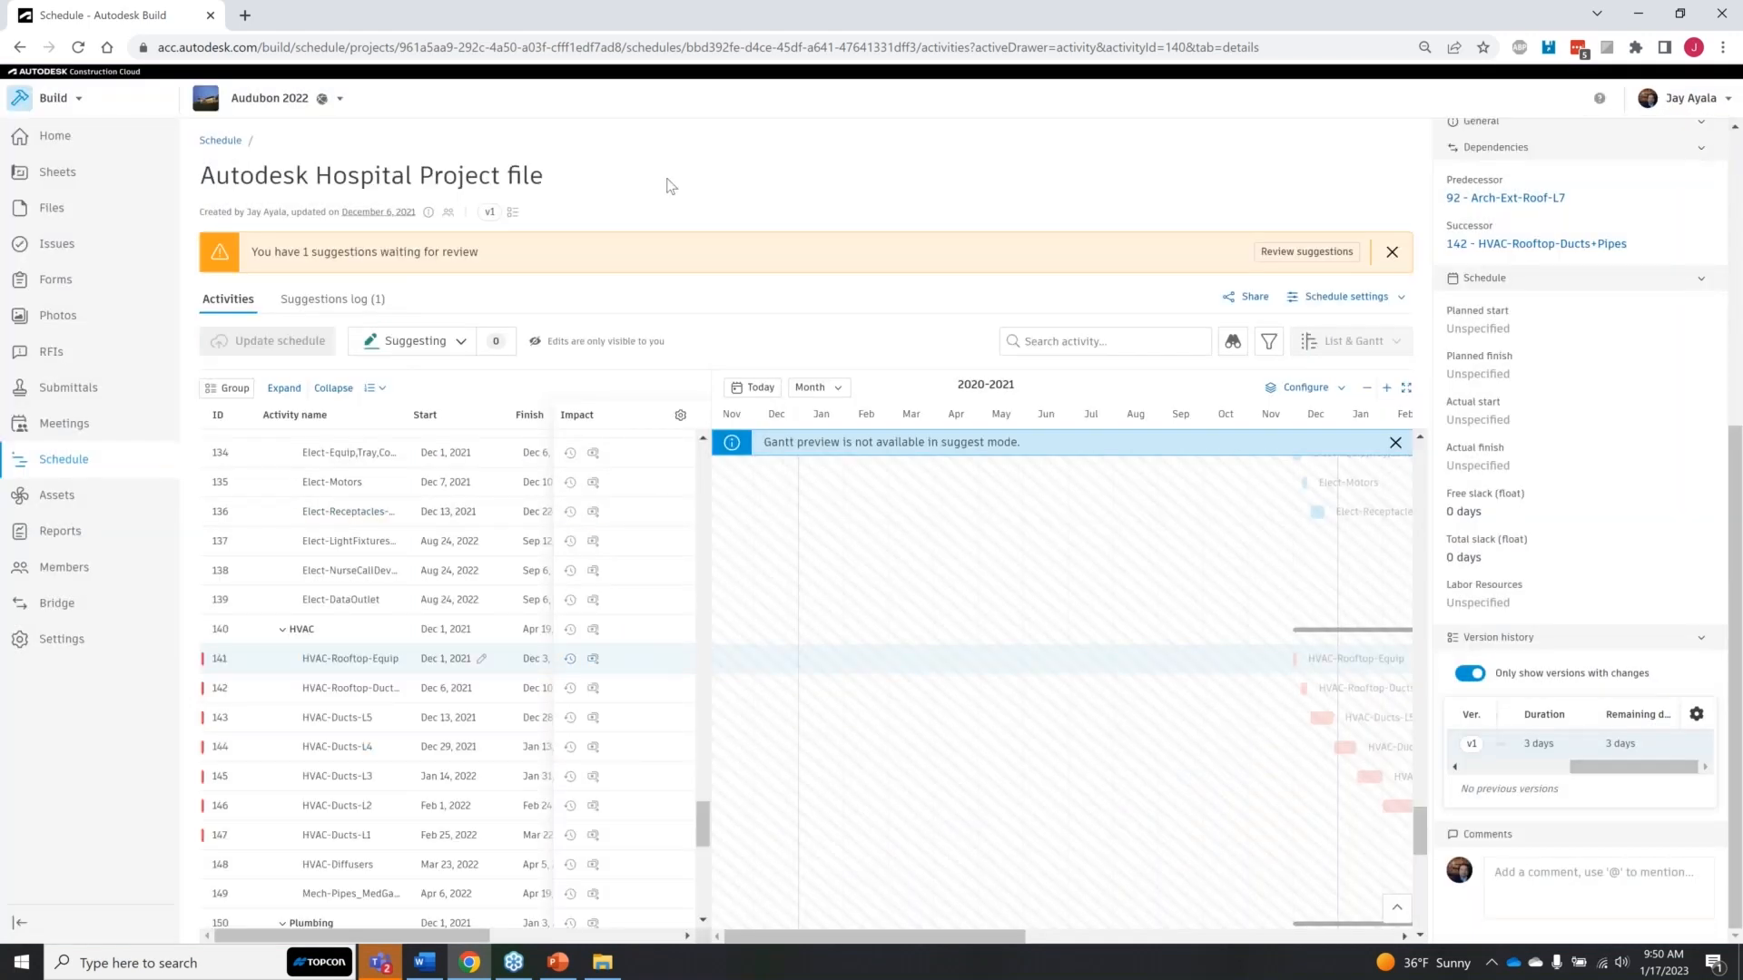
Step: Switch the schedule back to viewing mode and open the suggestions log
click(460, 343)
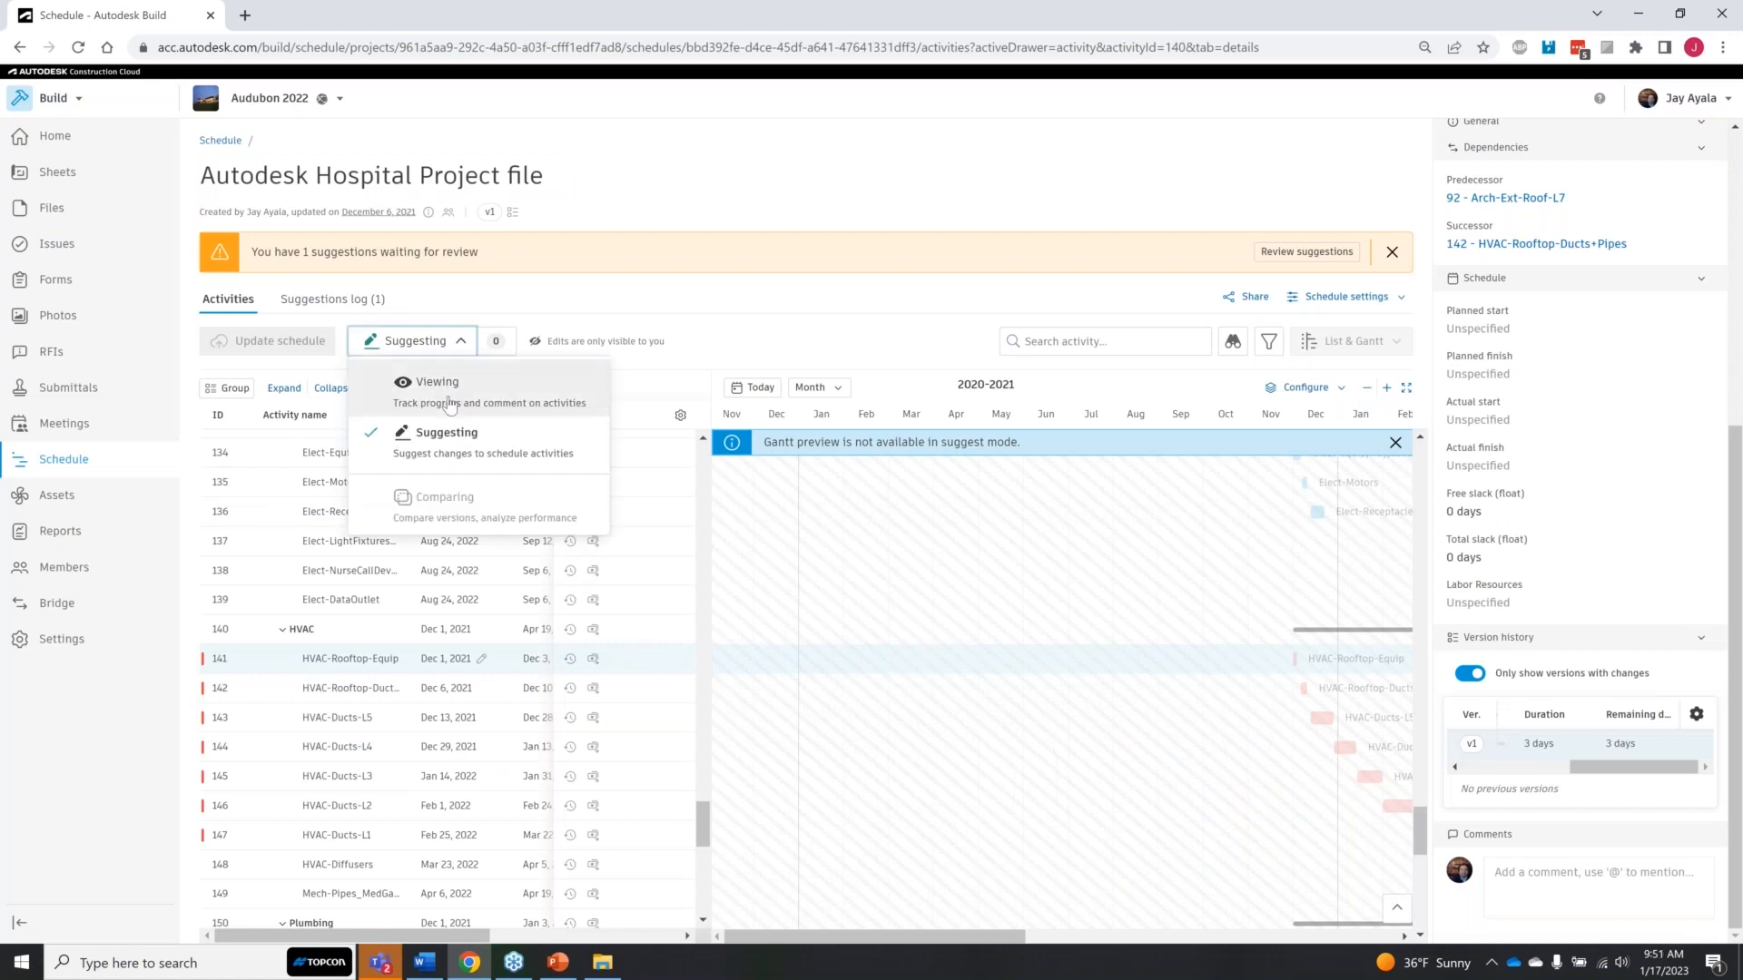
click(409, 379)
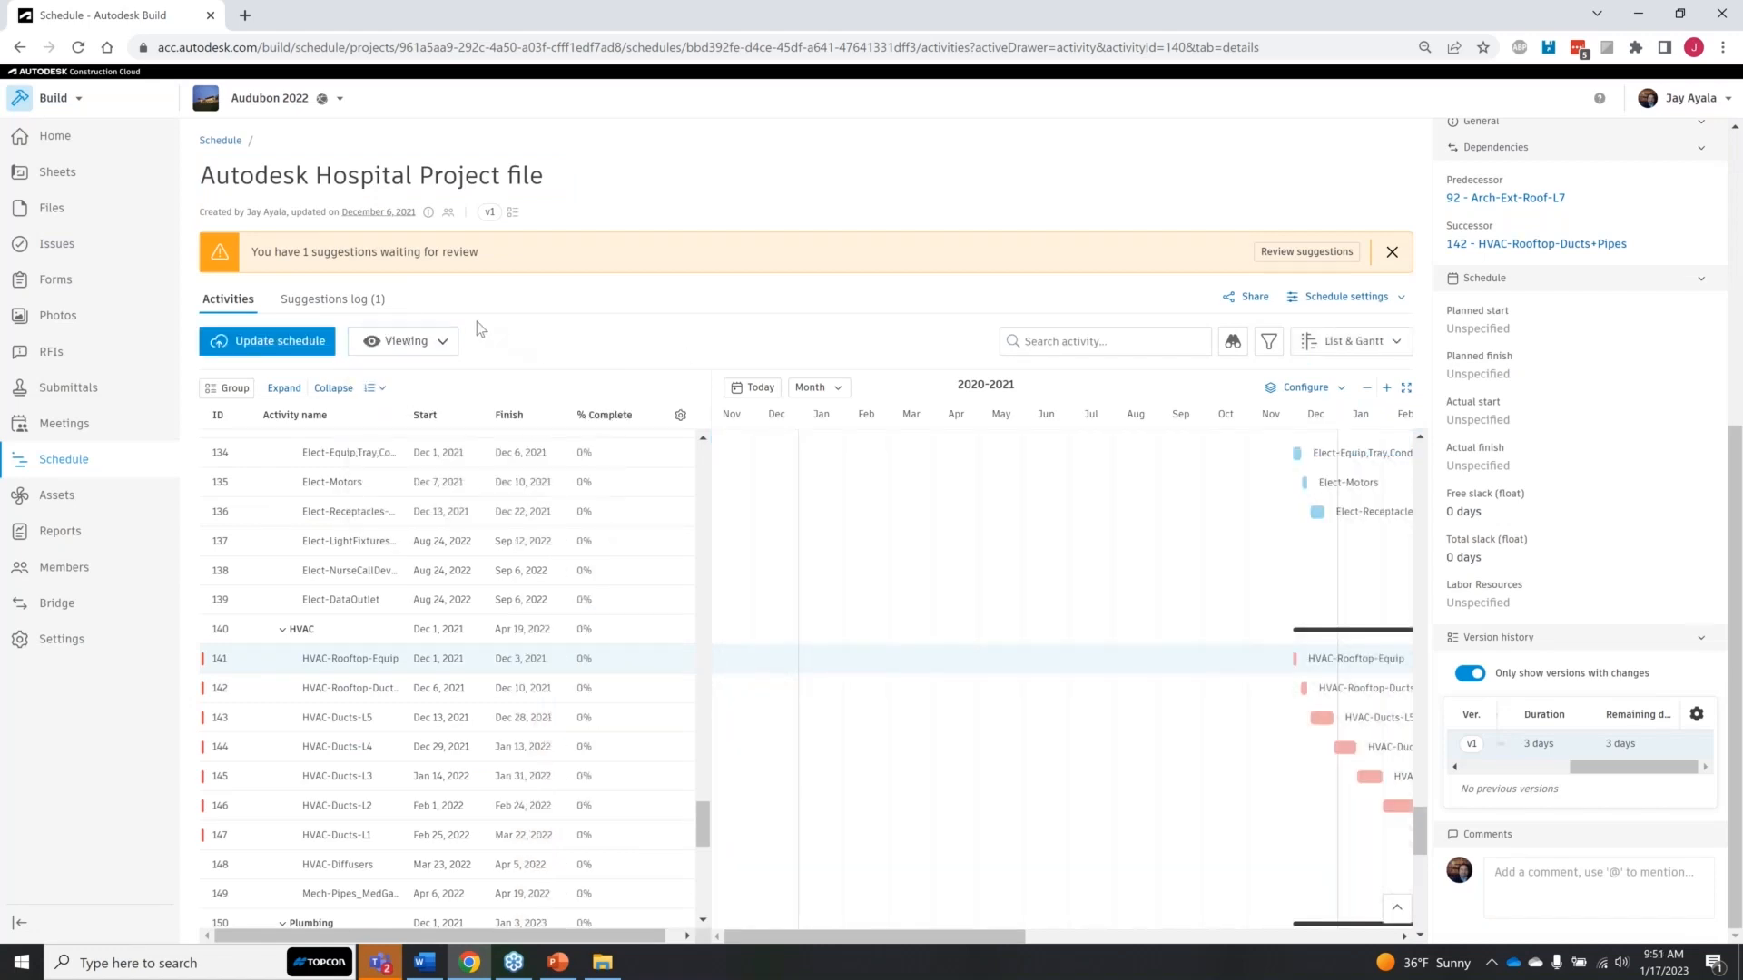
click(352, 307)
click(361, 301)
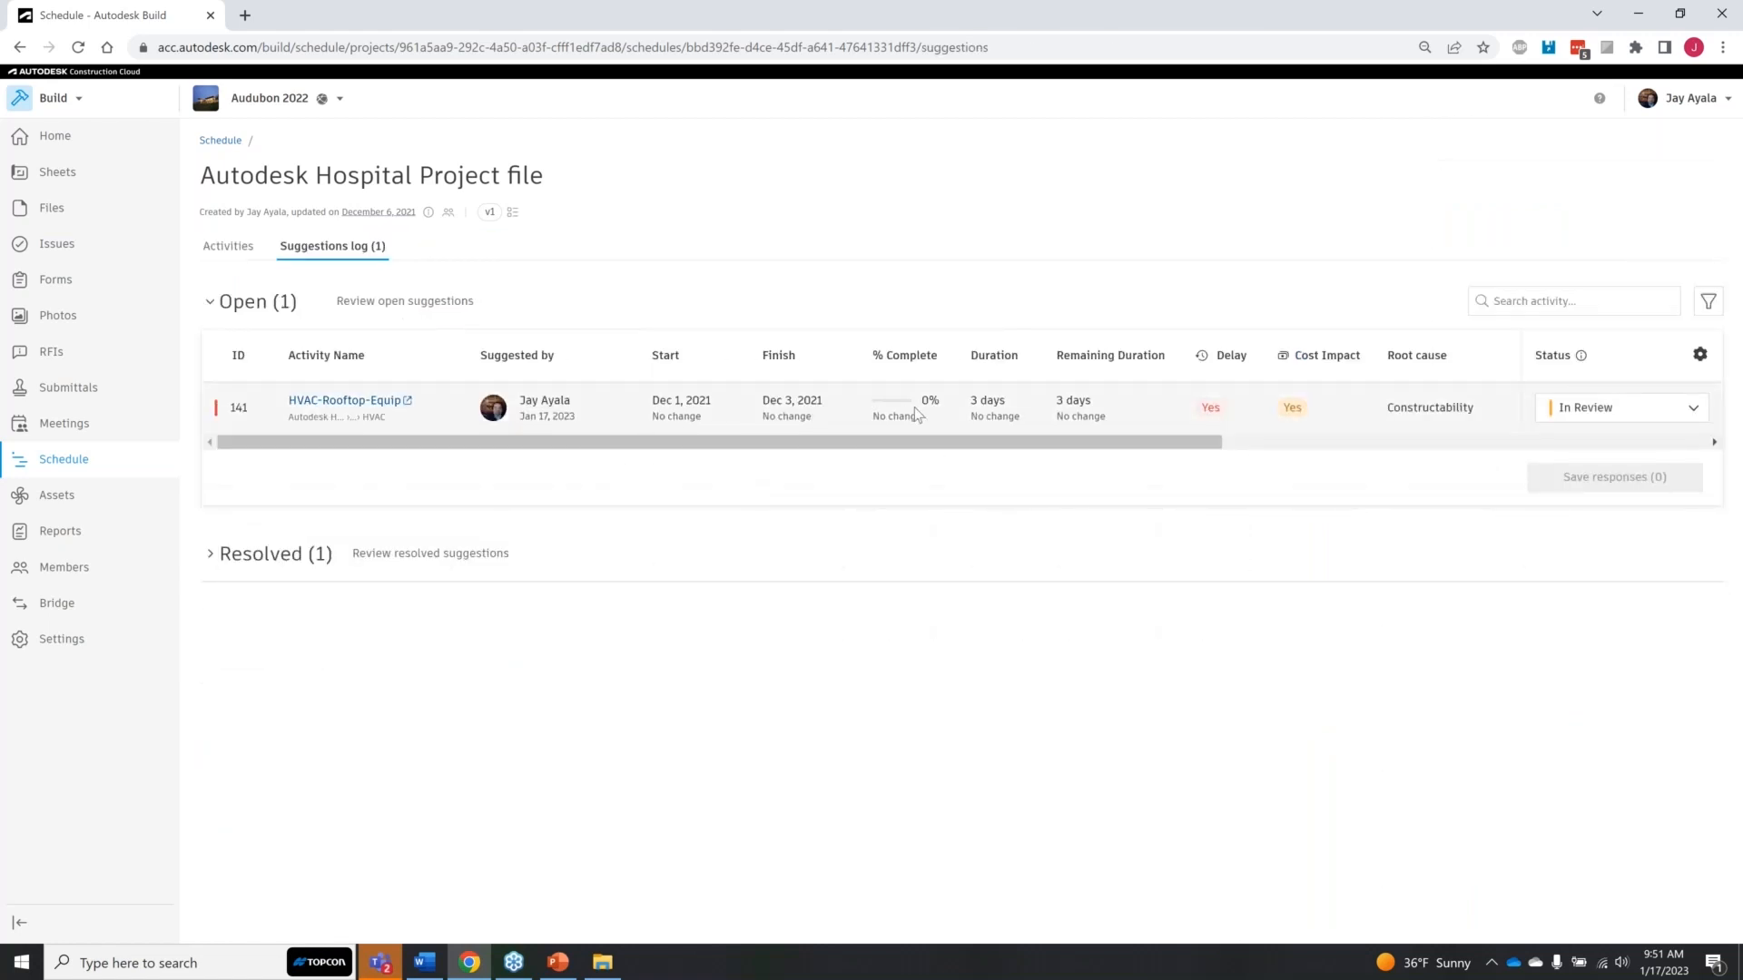
Step: Set the HVAC-Rooftop-Equip suggestion's status to Allowed and save the response
click(1692, 410)
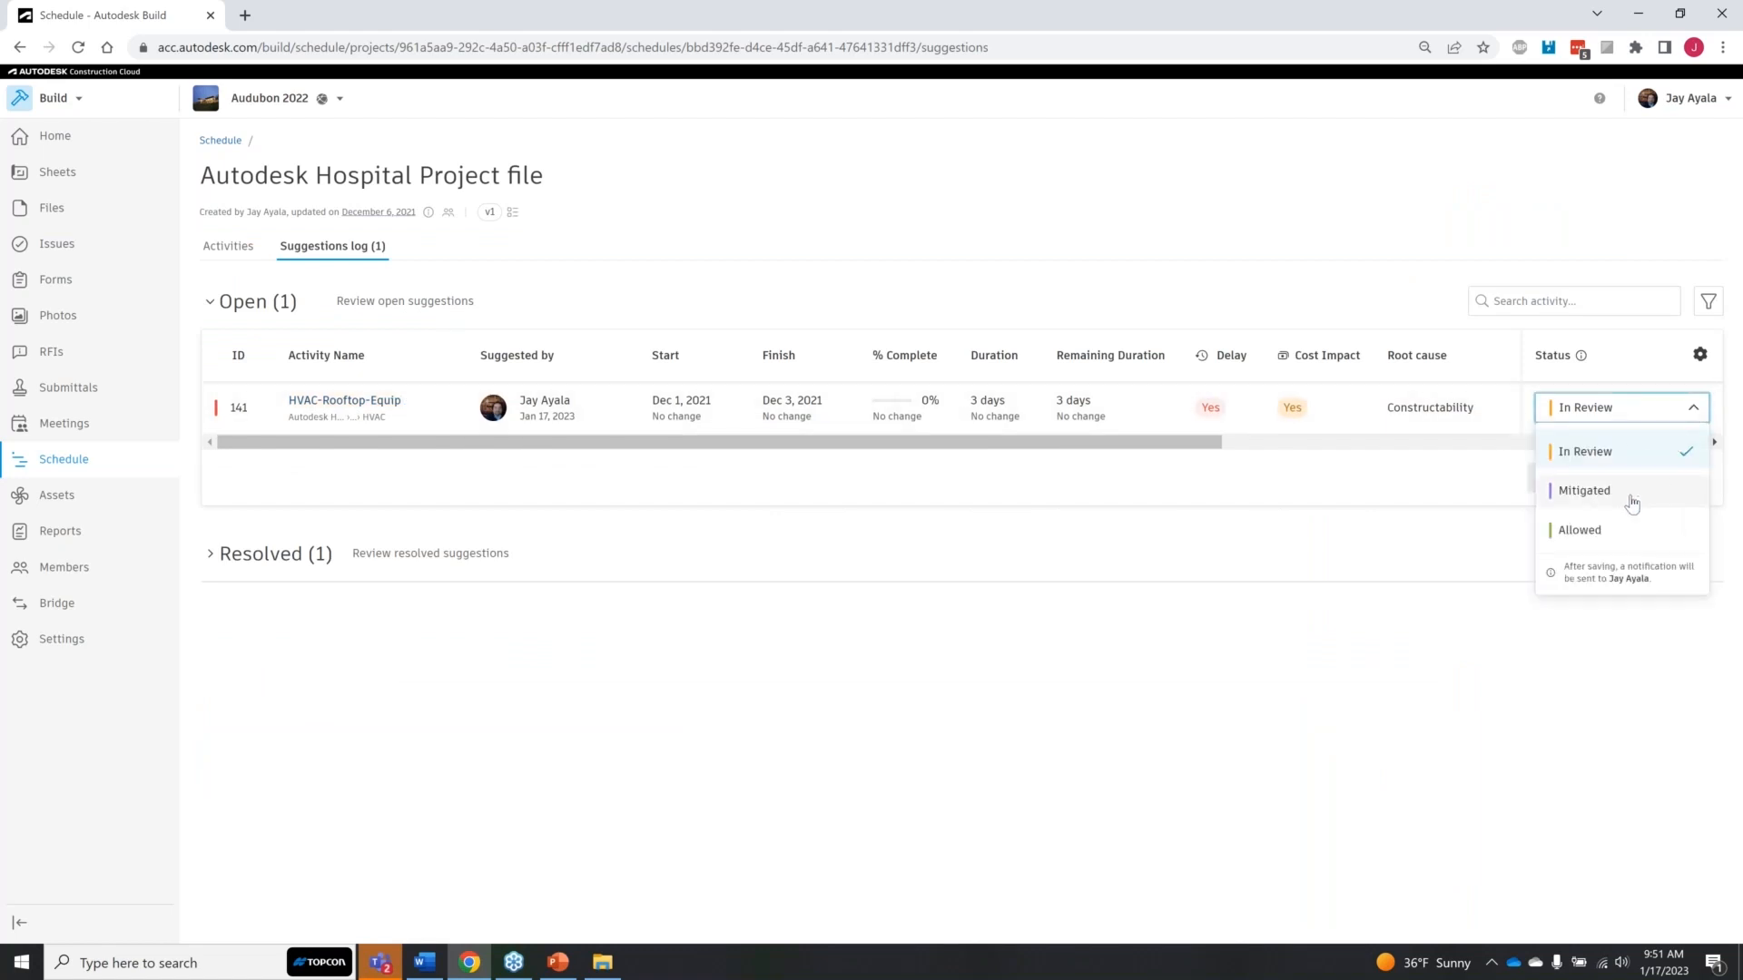
click(1622, 536)
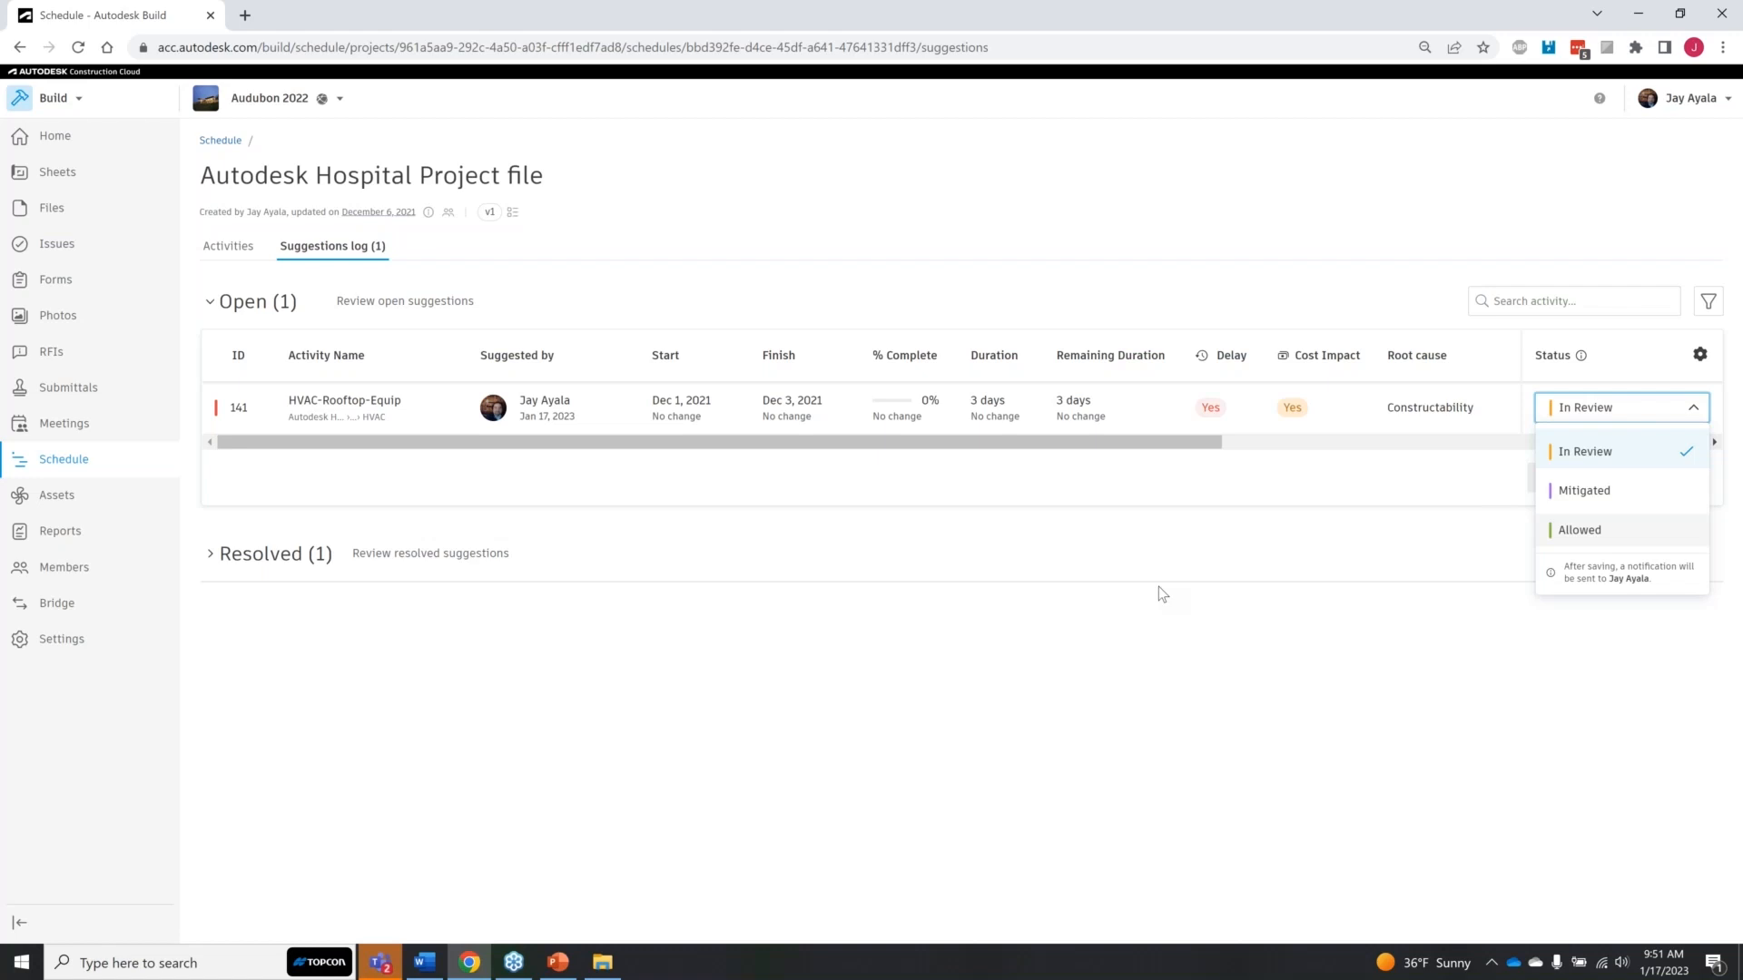
click(1581, 531)
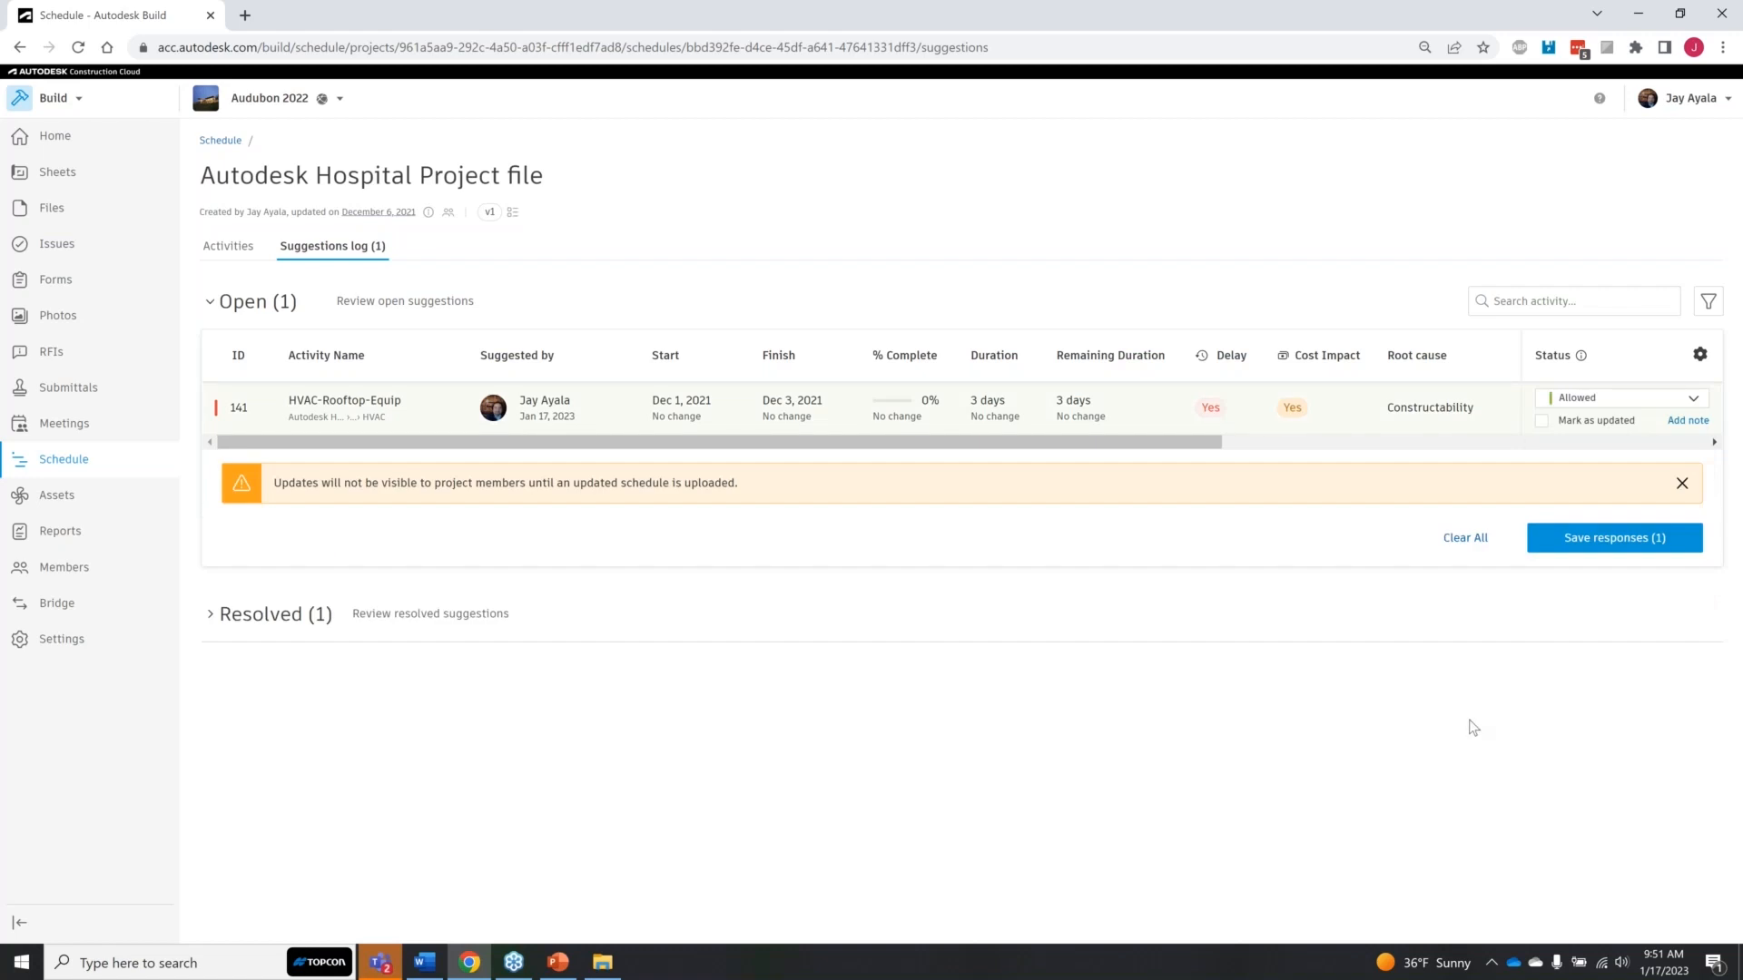
click(1629, 541)
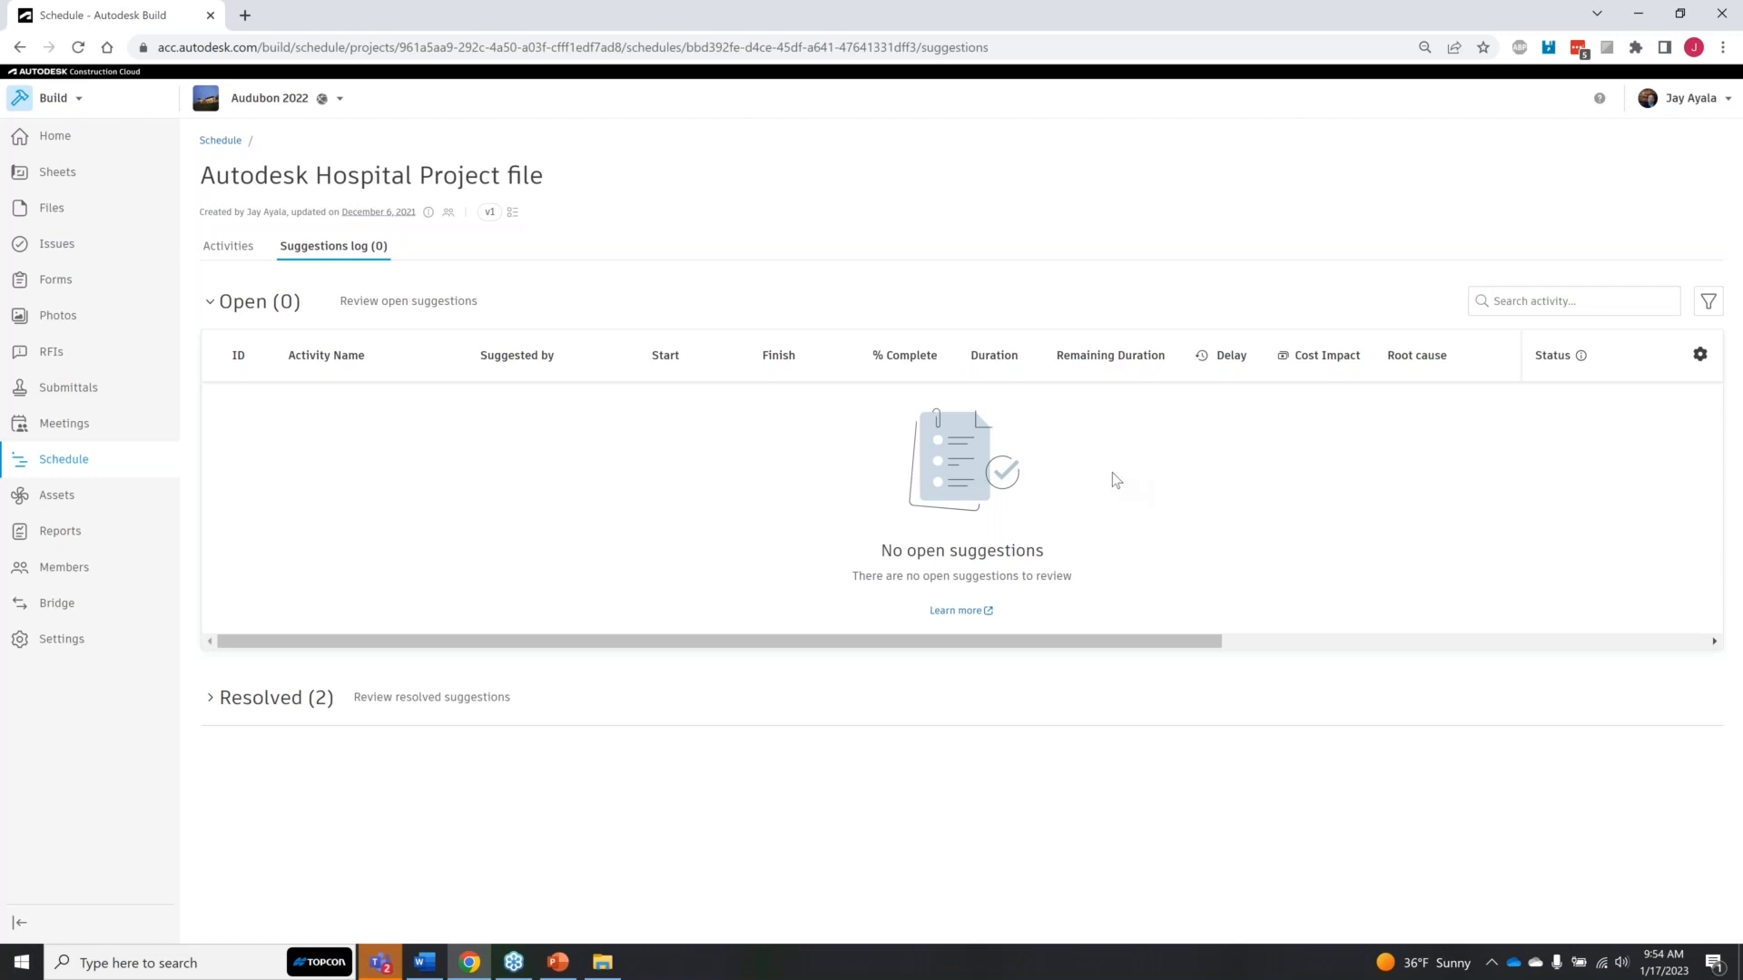
Step: Open the project photos on the map and view the photo taken north of Seattle with its details
click(72, 313)
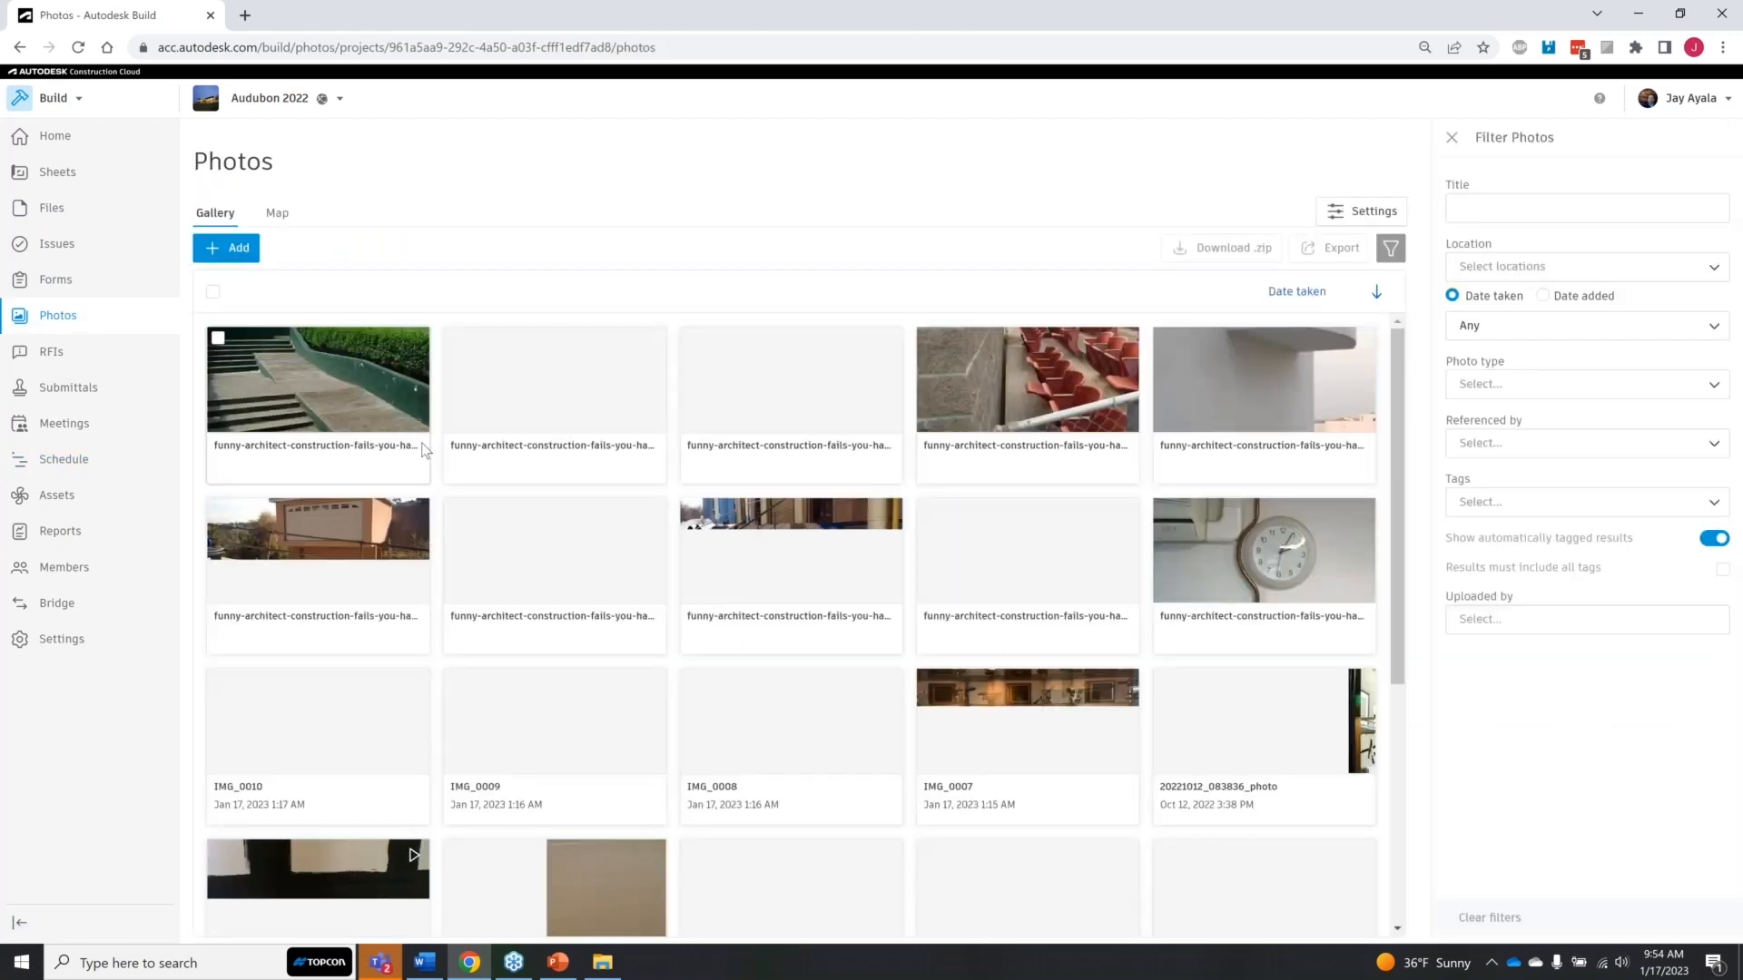
click(277, 212)
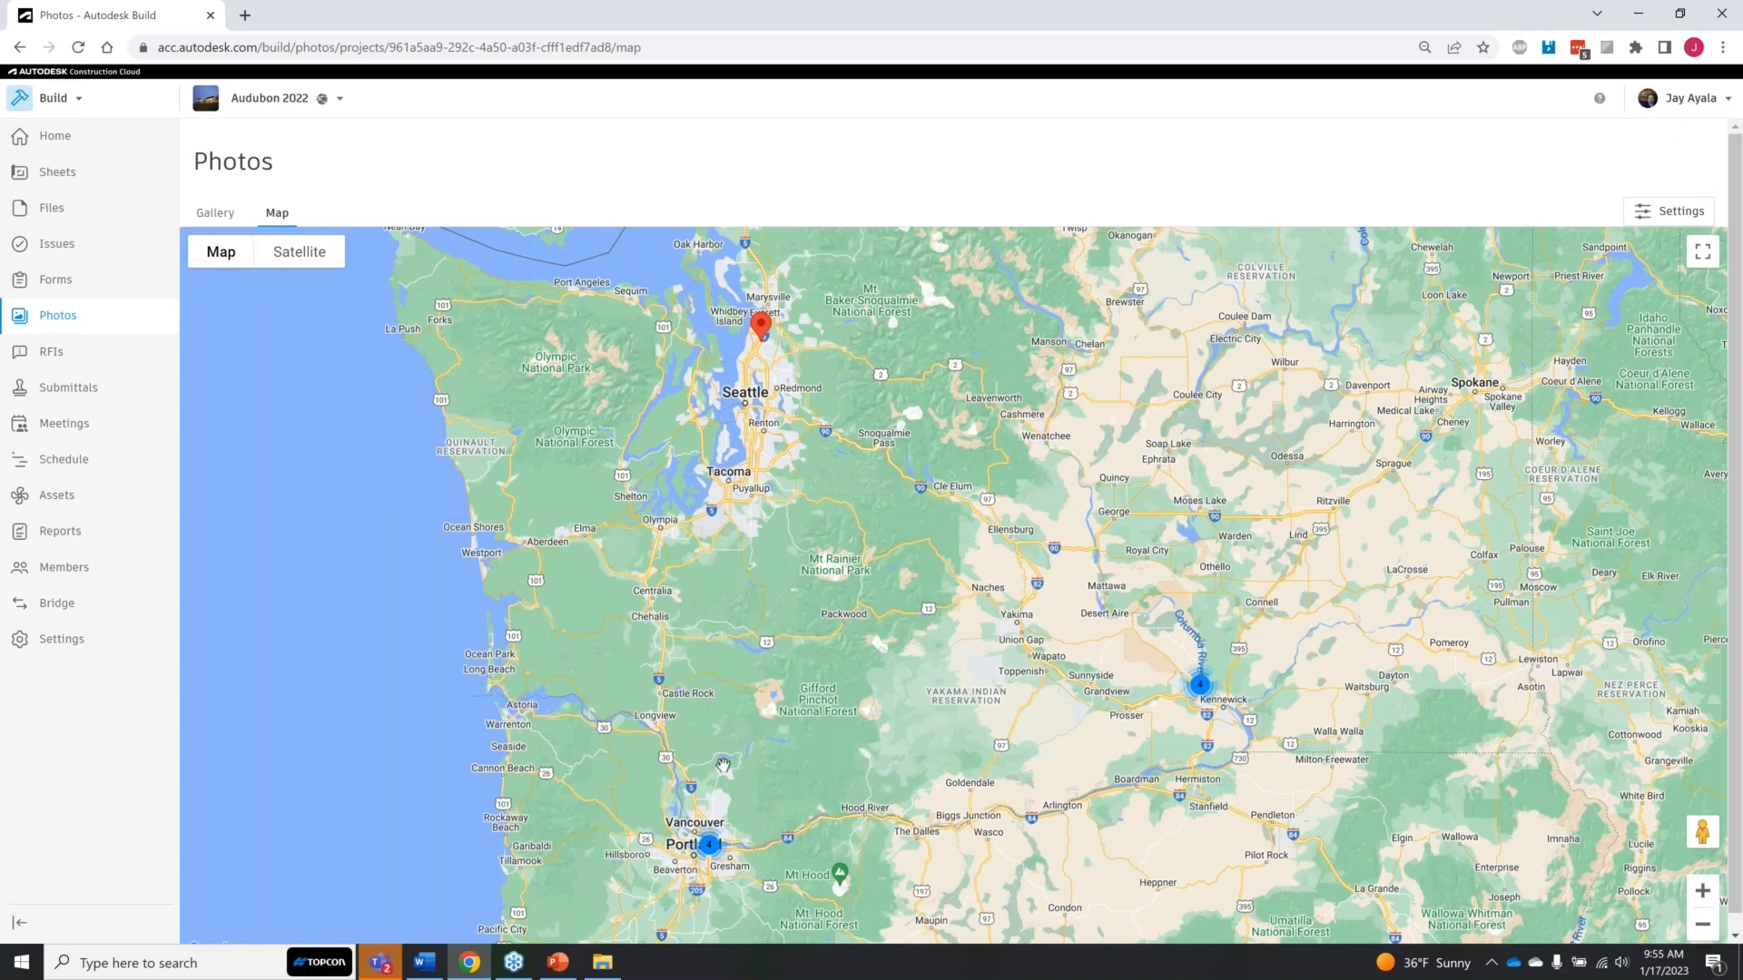
click(762, 327)
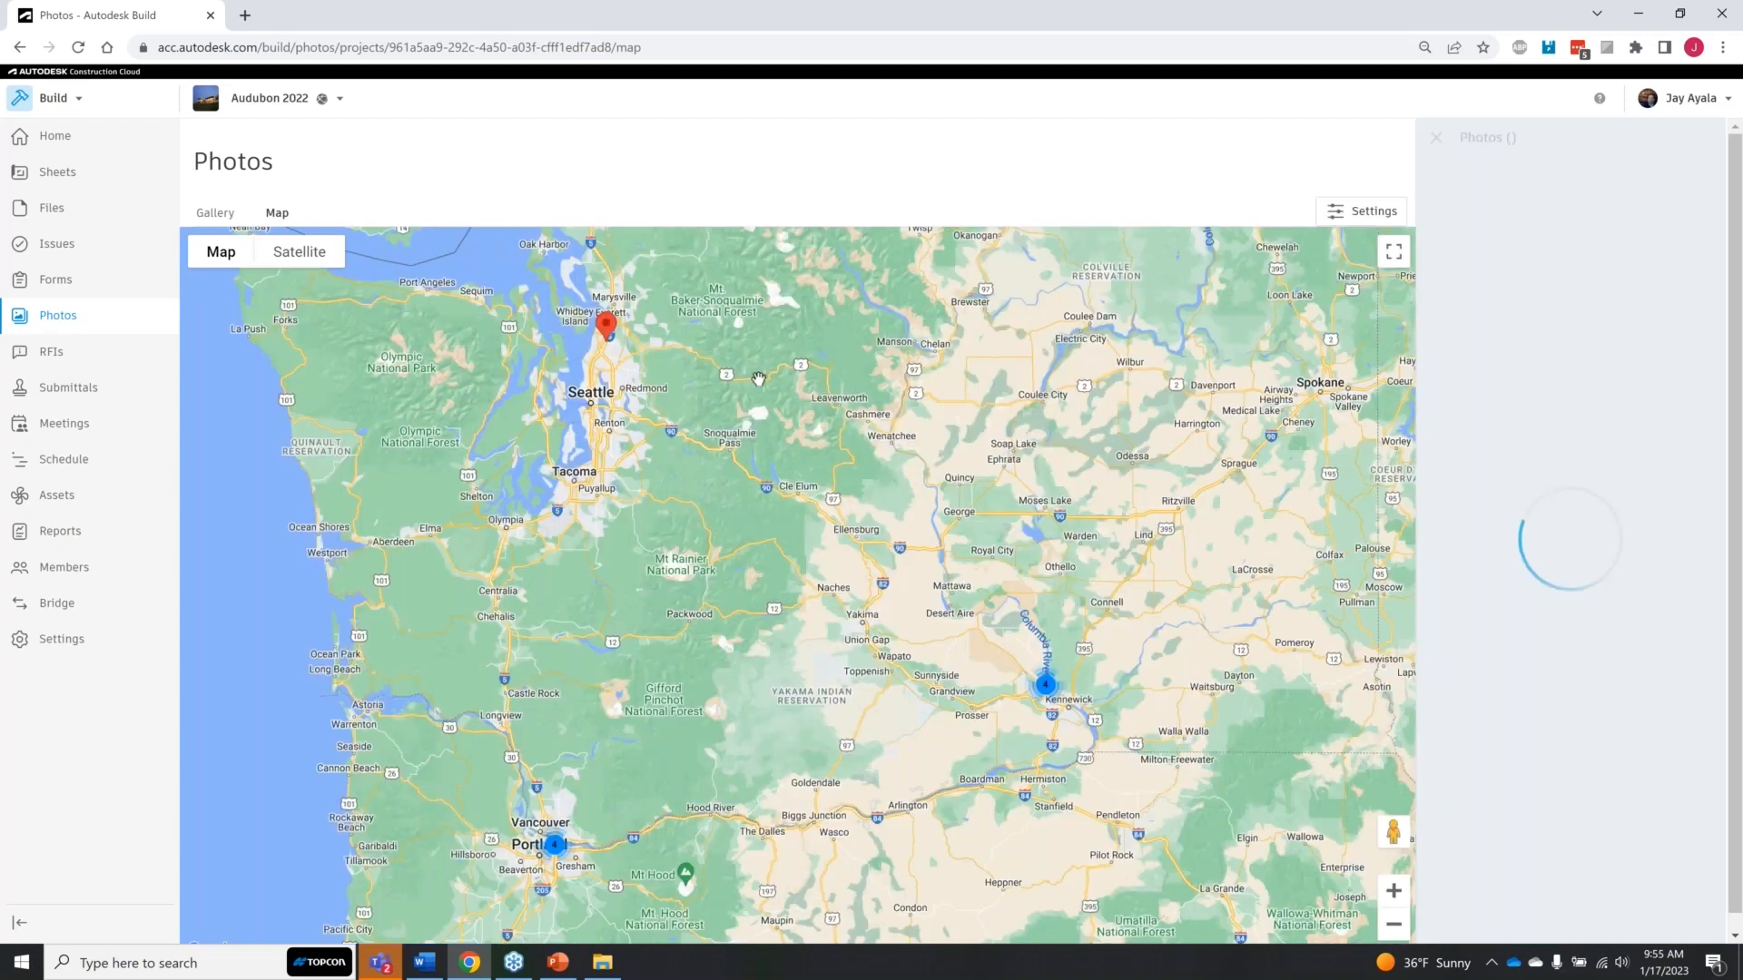
click(1603, 236)
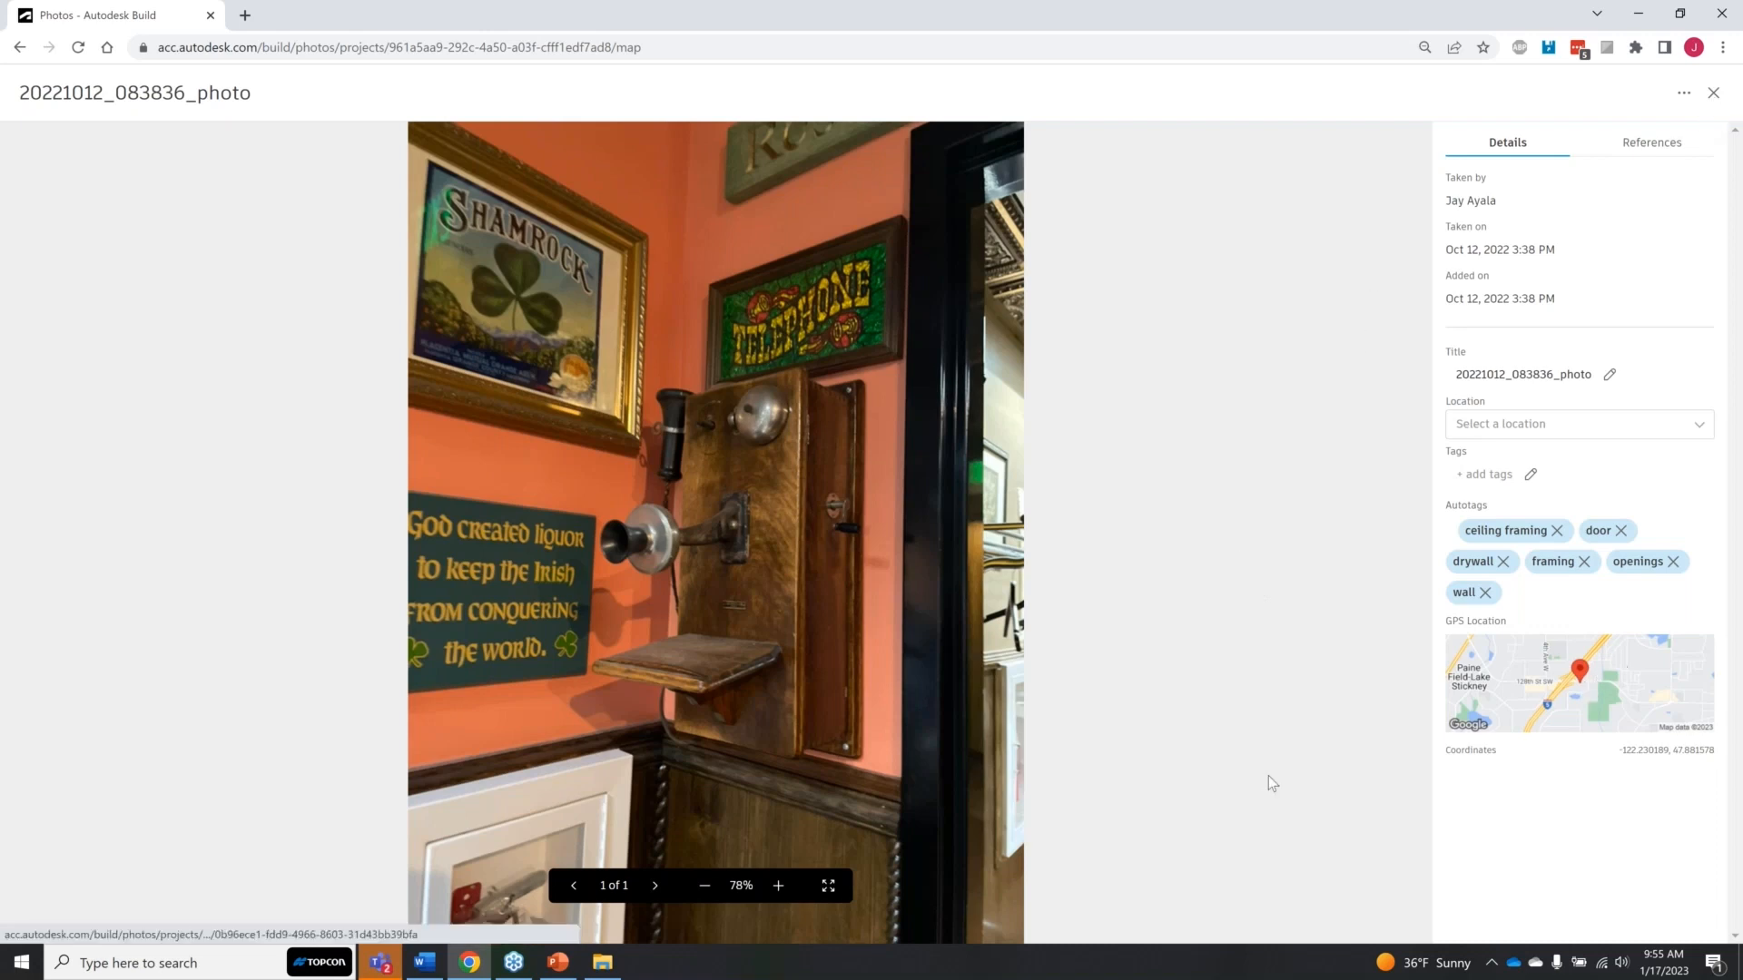
click(1712, 95)
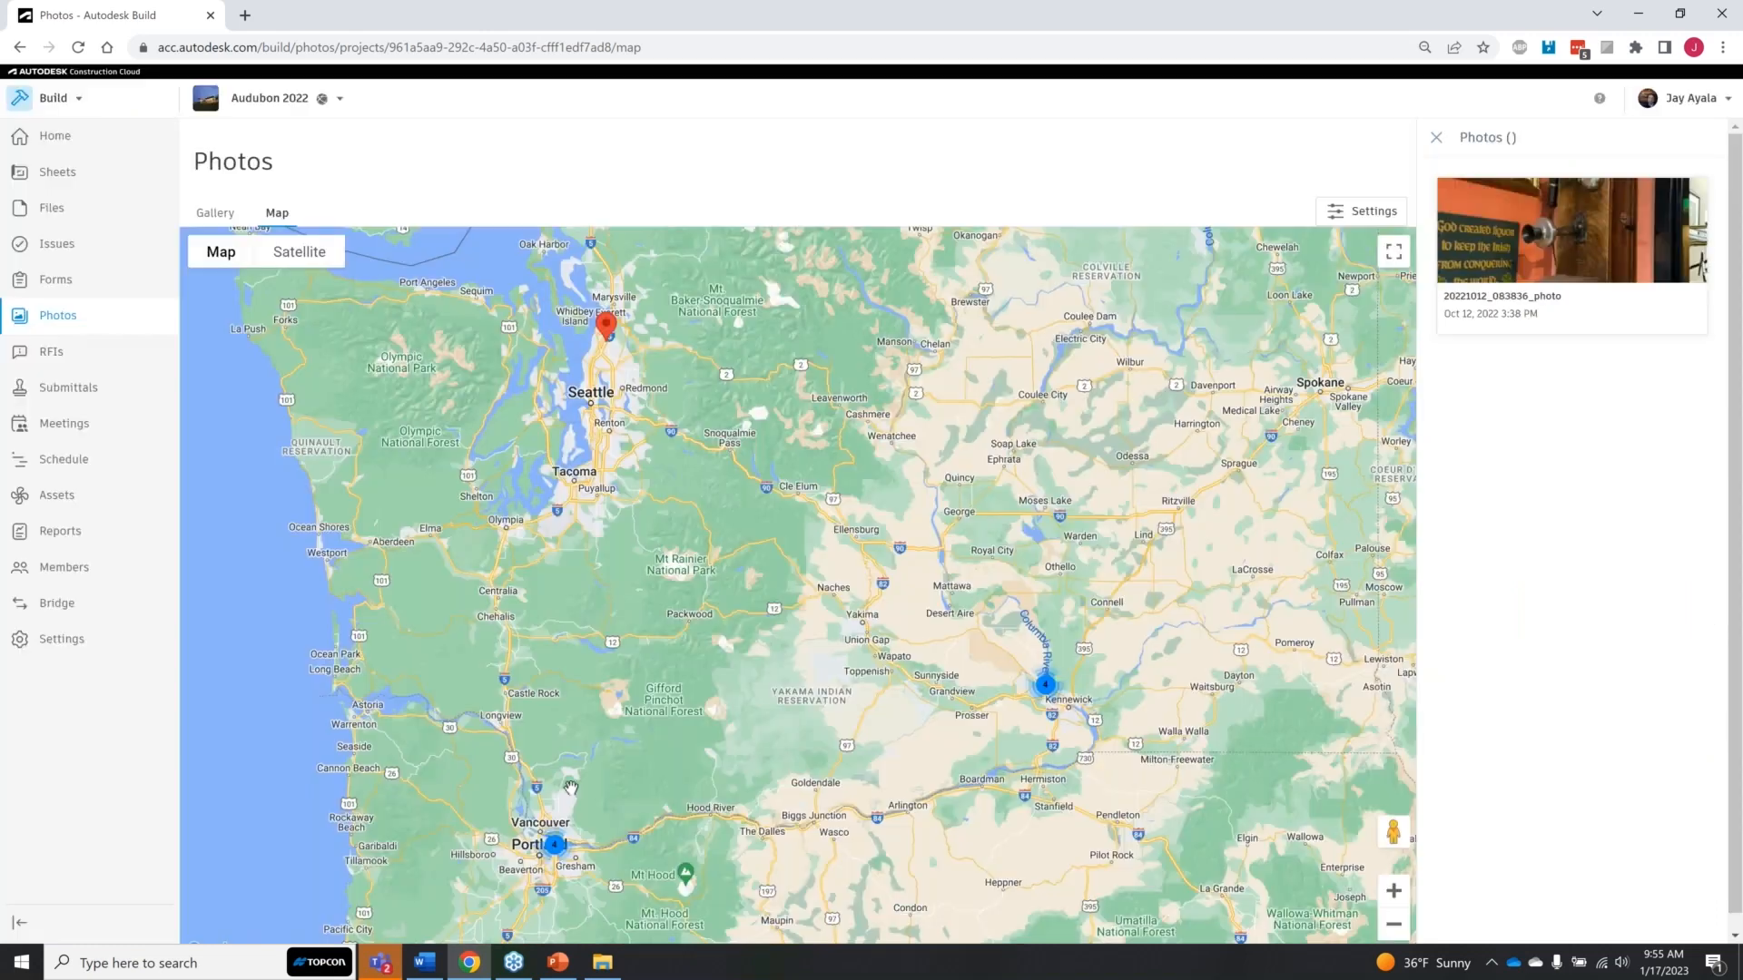
Step: Examine the photo cluster near Portland on the map to see where each picture was taken
click(549, 833)
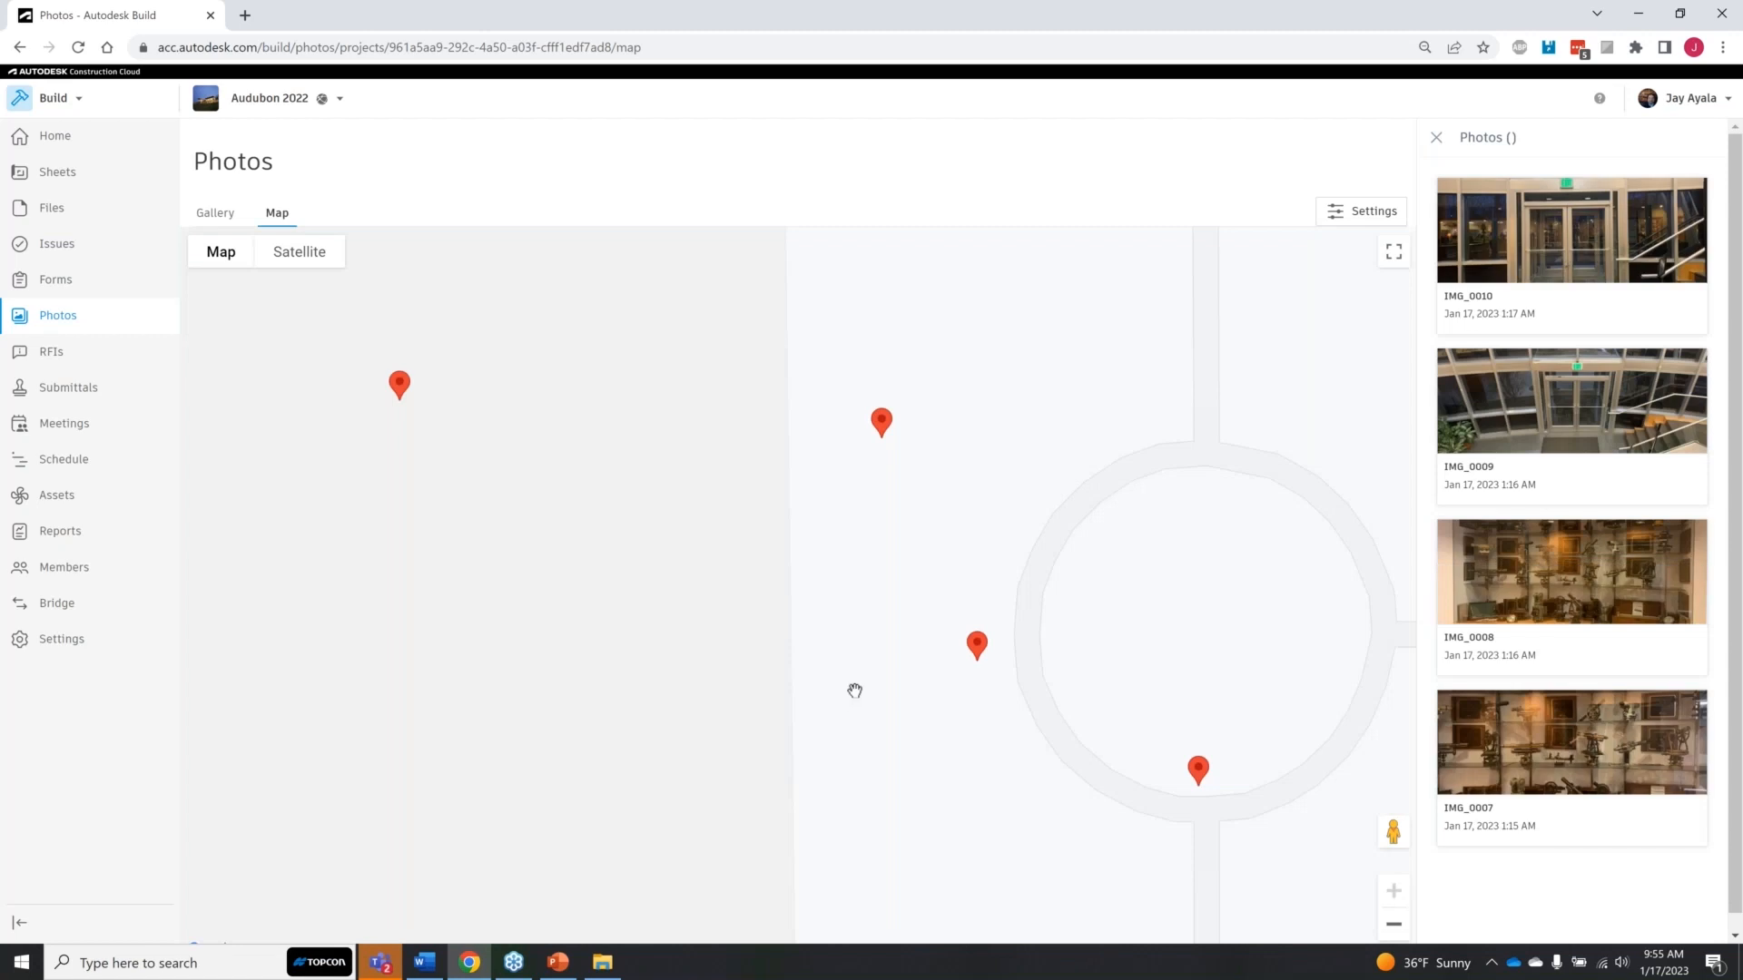
scroll(856, 689, down, 1)
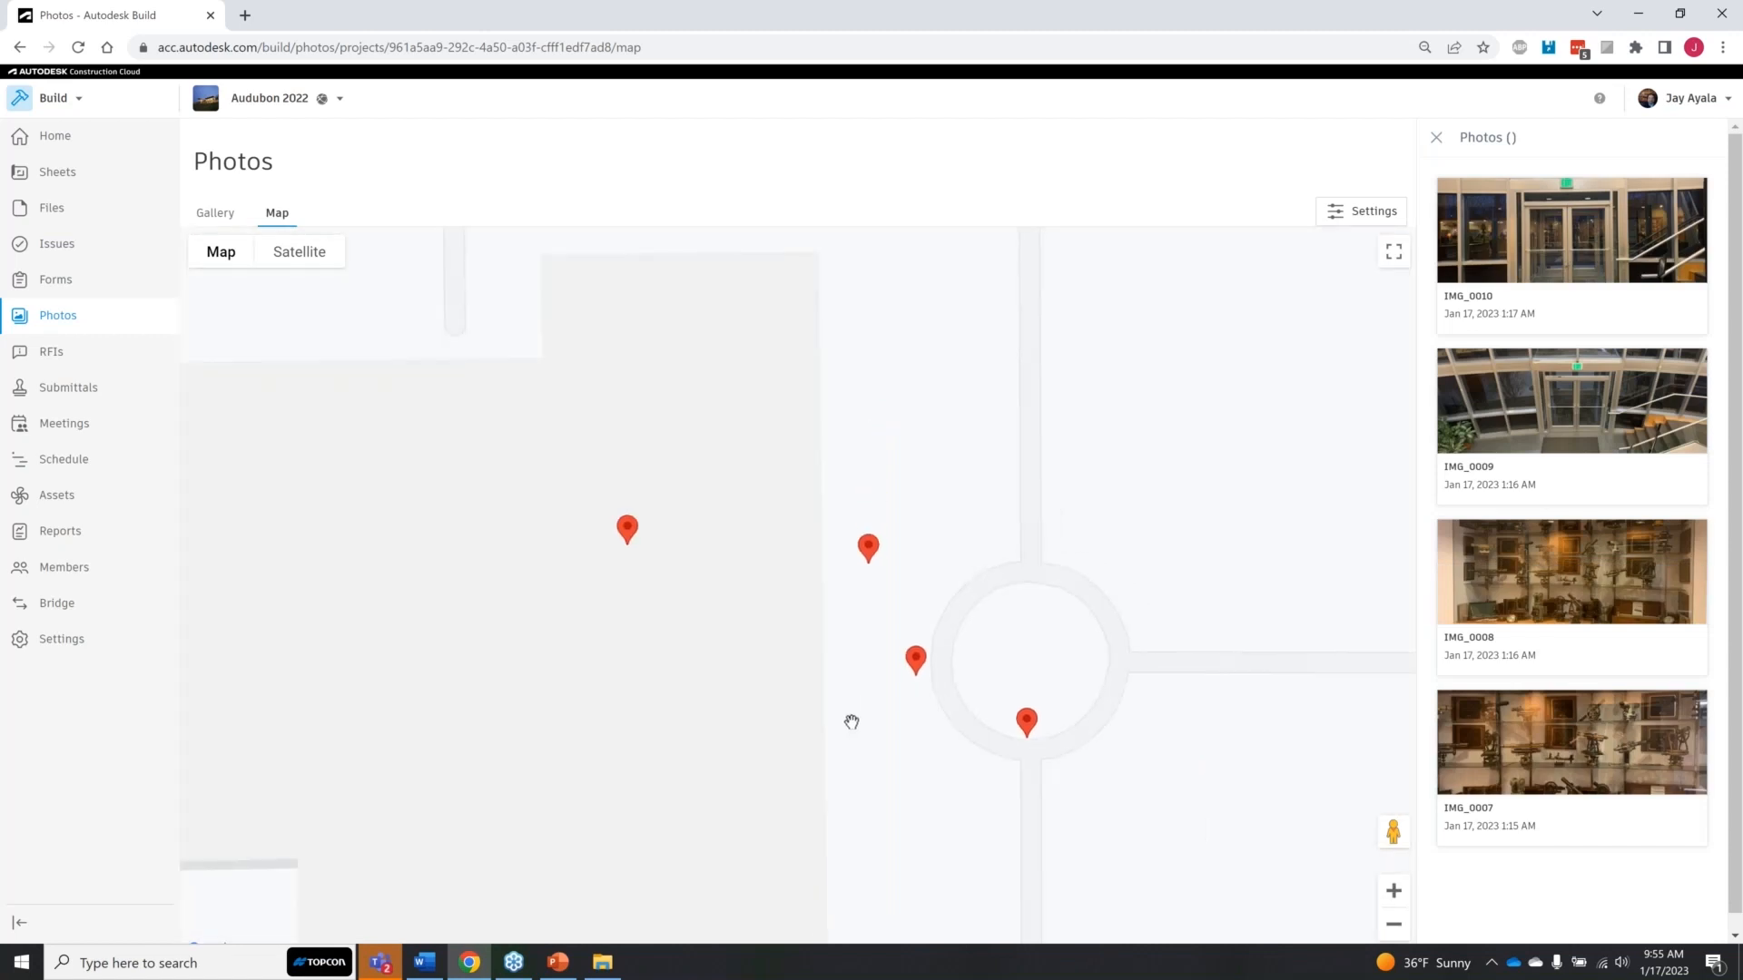
scroll(851, 723, down, 1)
drag(897, 748, 927, 646)
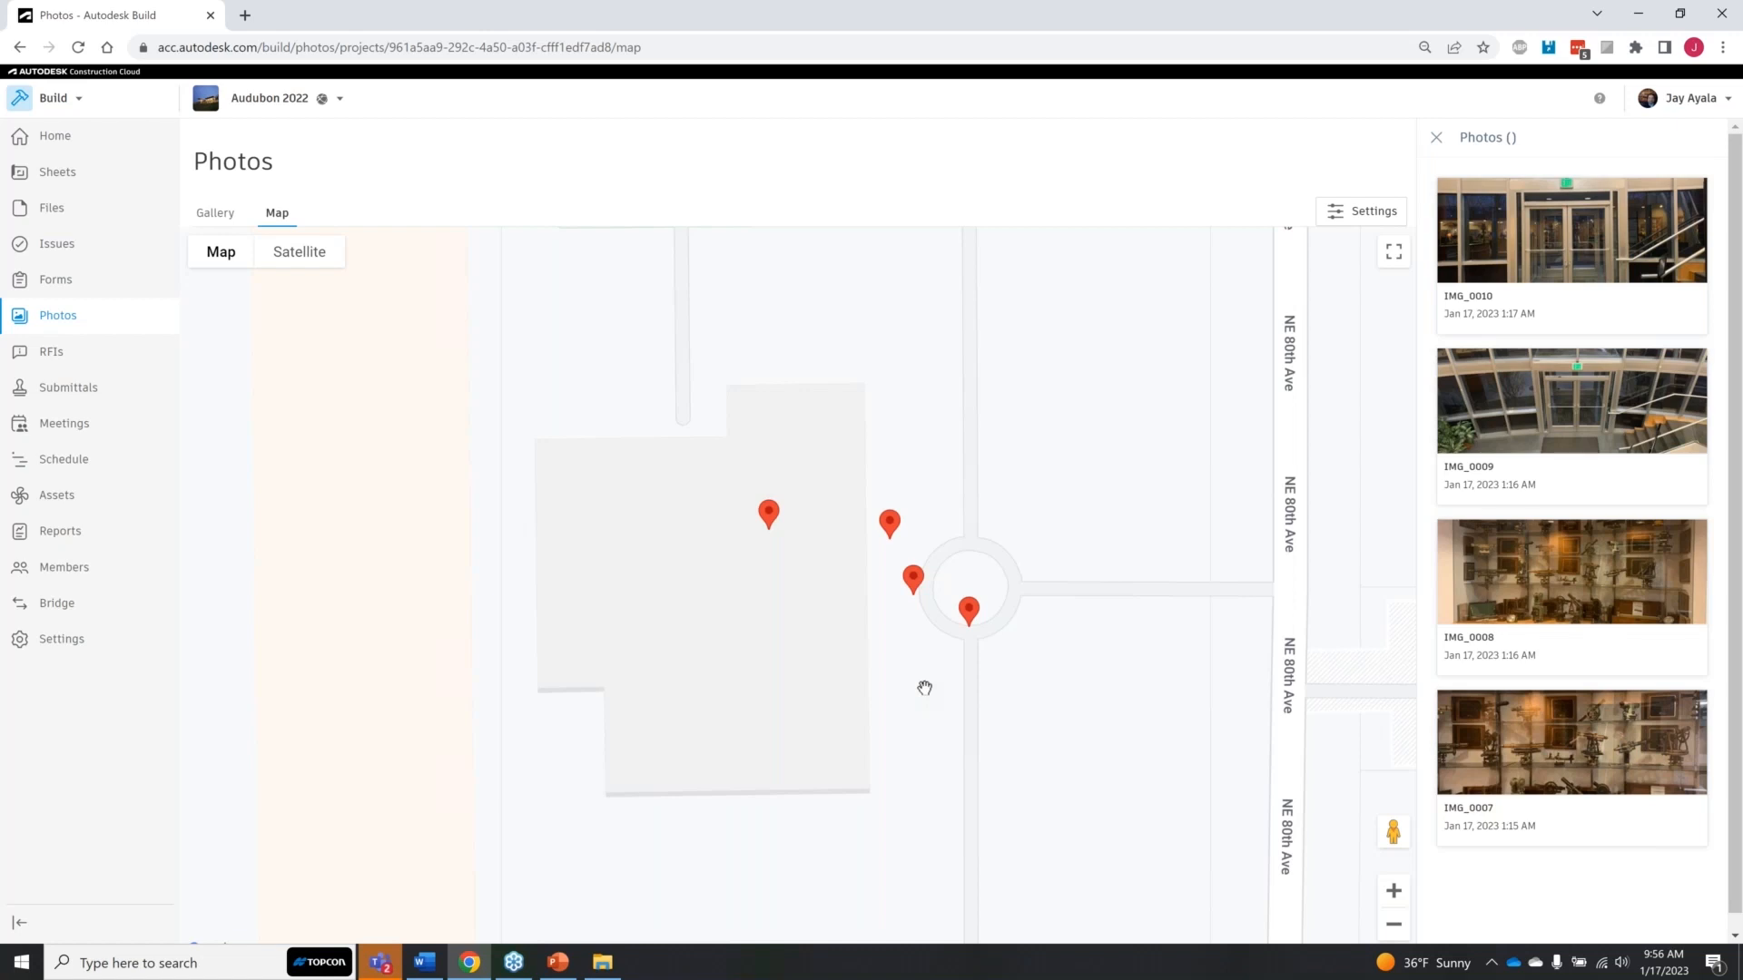
Step: Open the project's list of submittal items
click(84, 389)
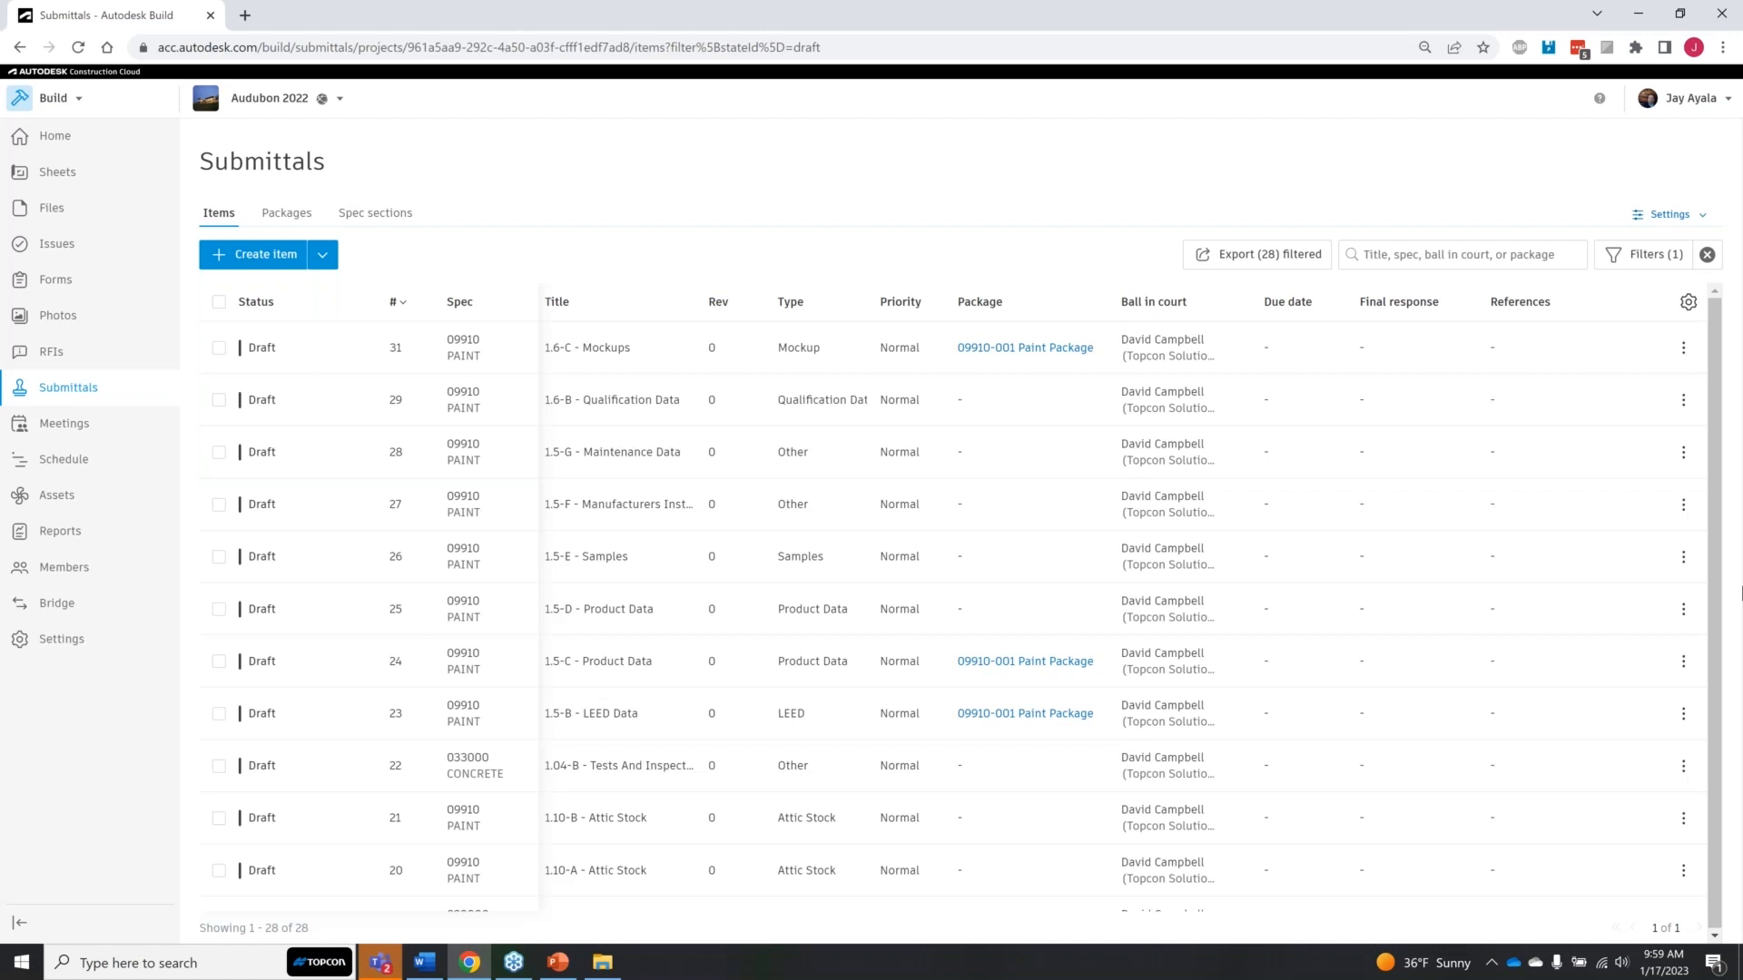
Step: Switch to PowerPoint and start the Autodesk Build presentation's slide show from the title slide
click(572, 968)
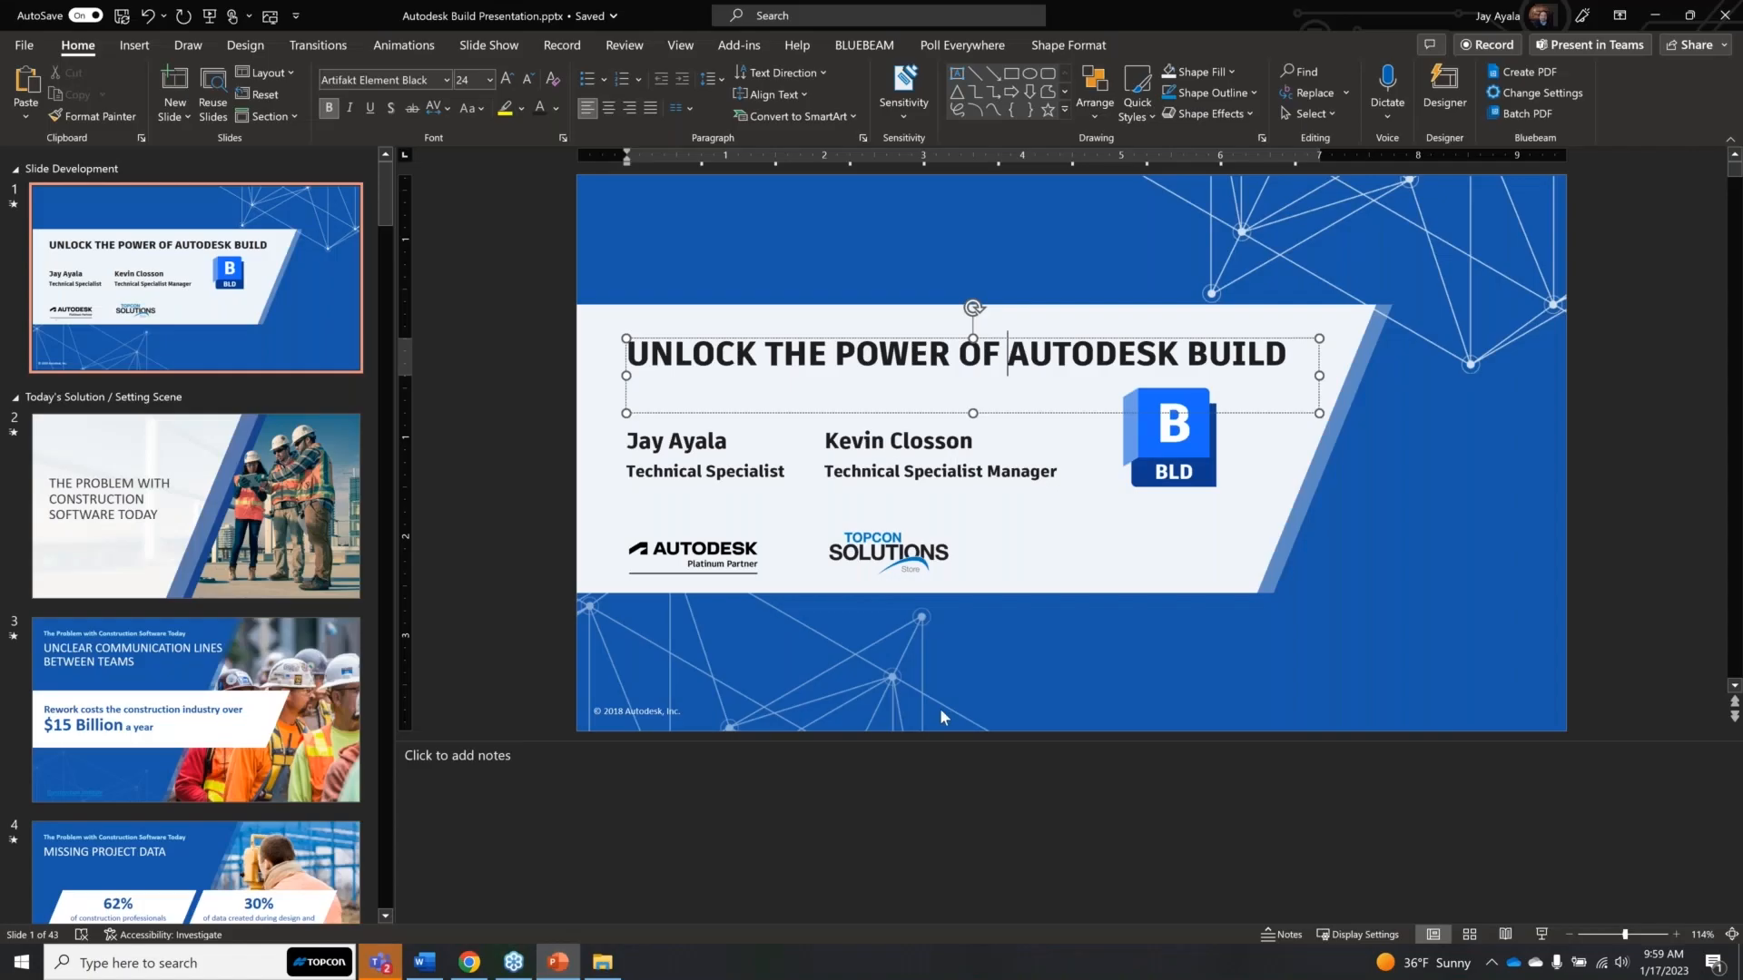
click(215, 23)
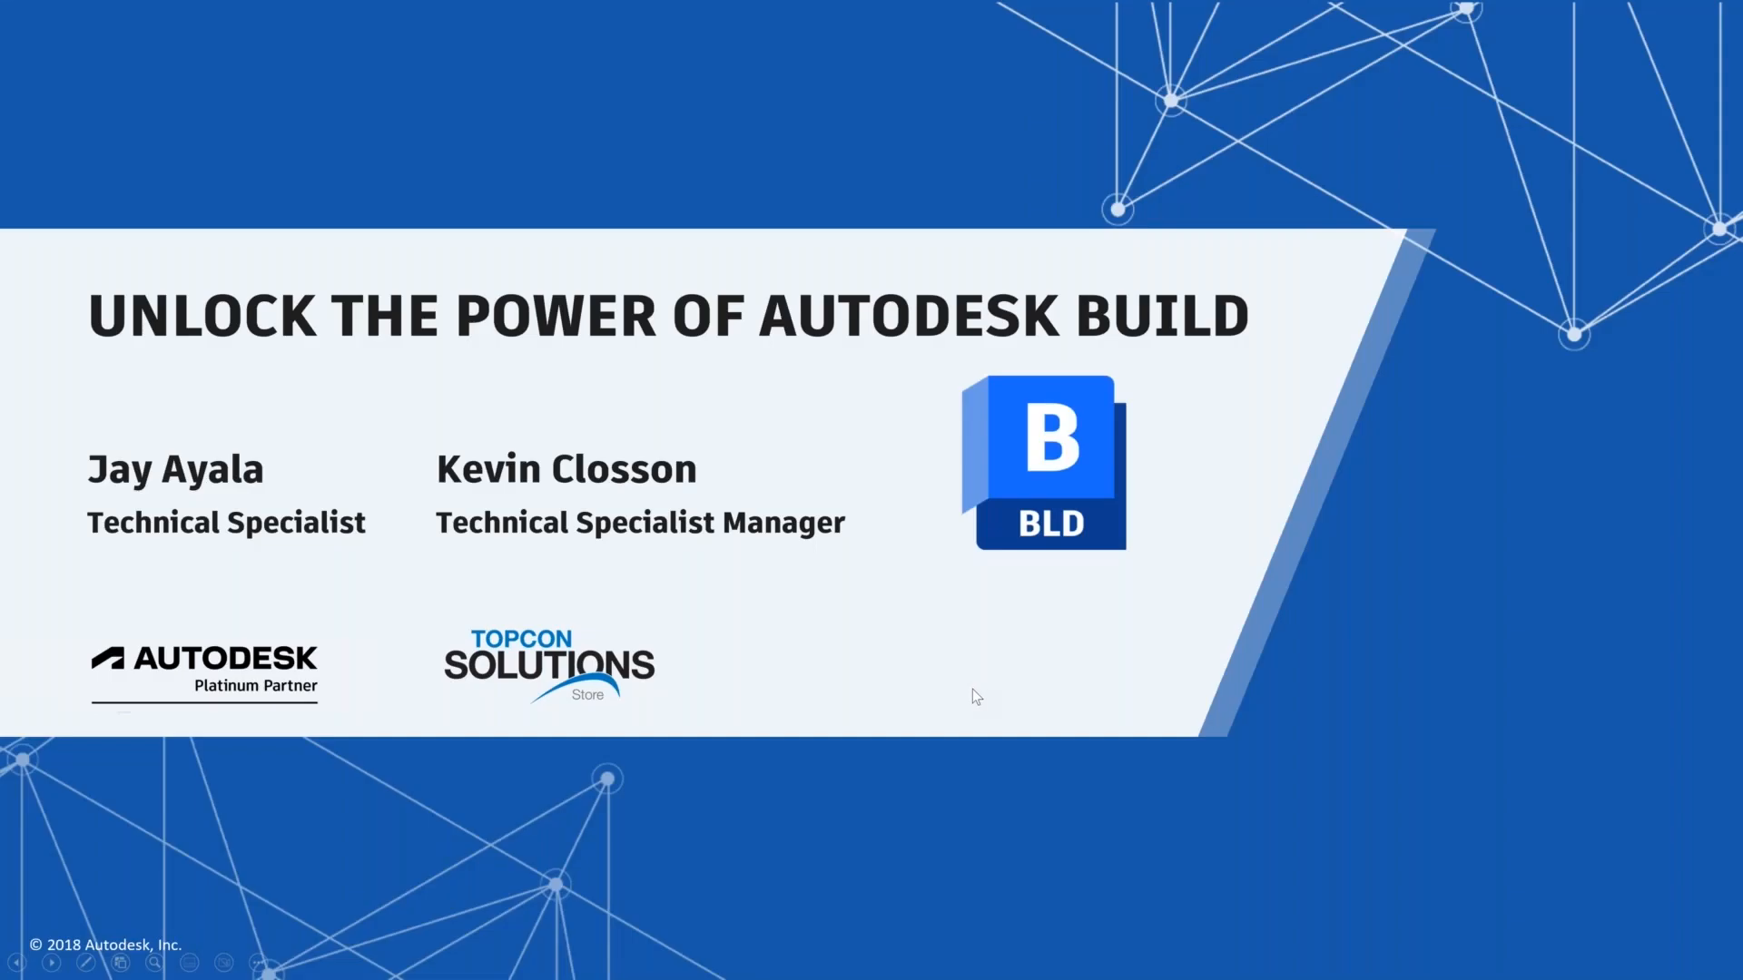